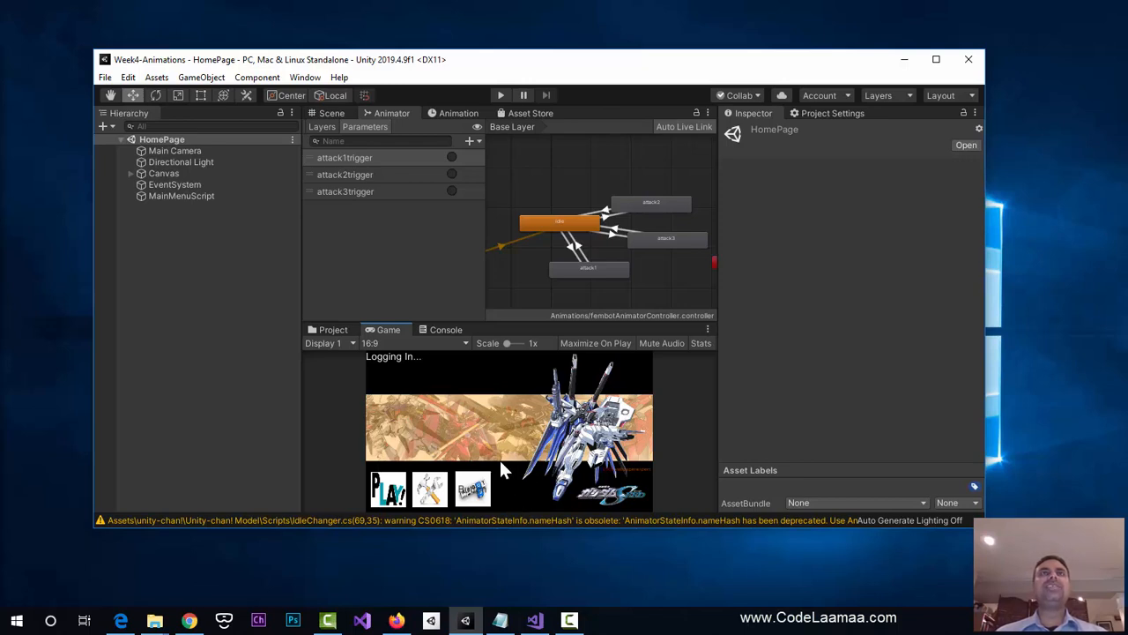
# - Play-test the Week4-Animations home page, open its mini game scene, trigger the character, return to the home page and stop playing
pyautogui.click(500, 96)
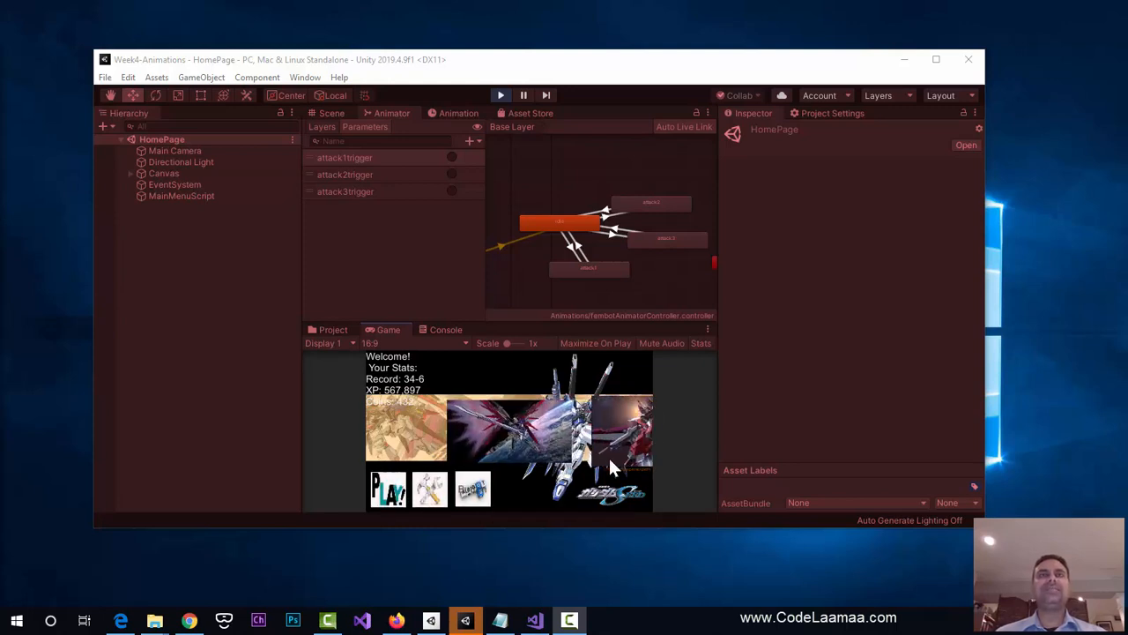
pyautogui.click(473, 485)
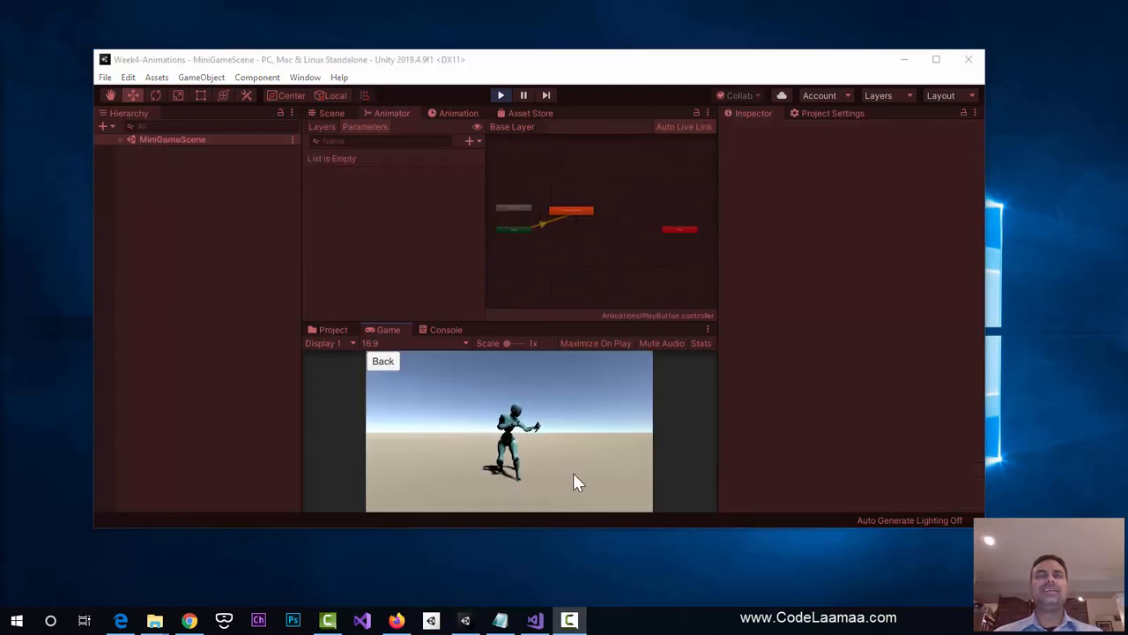
pyautogui.click(568, 476)
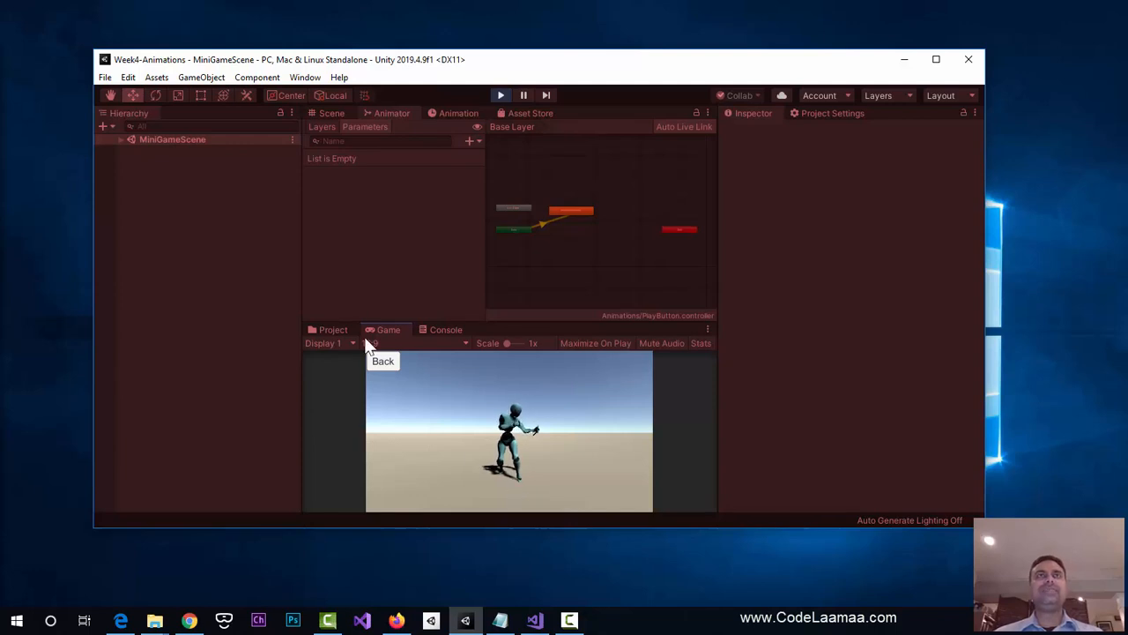
pyautogui.click(388, 358)
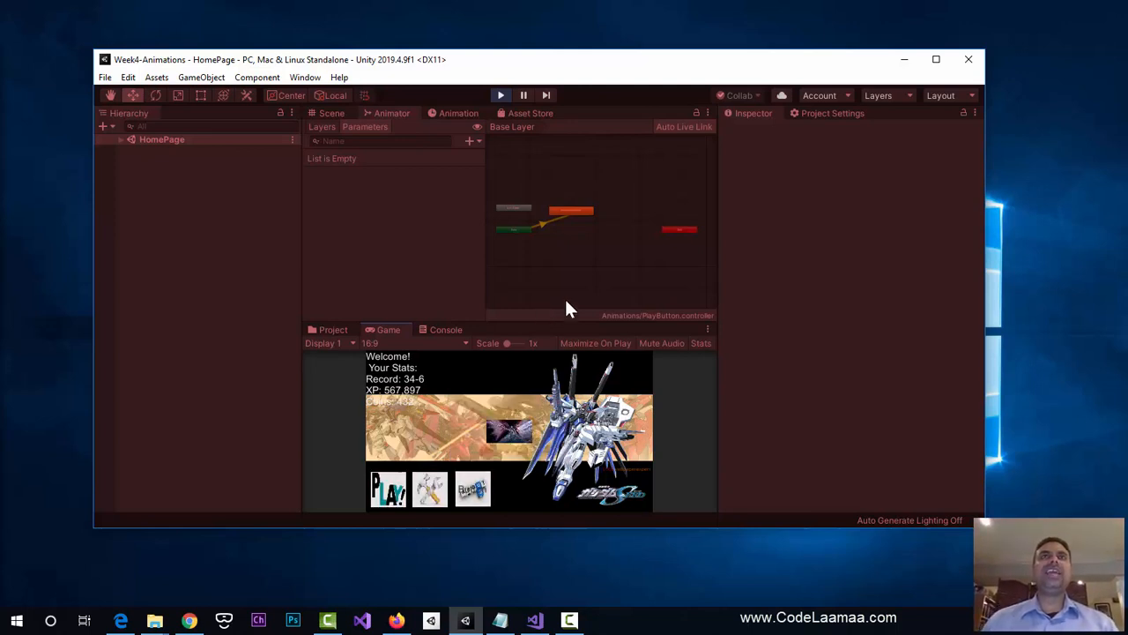
pyautogui.click(499, 95)
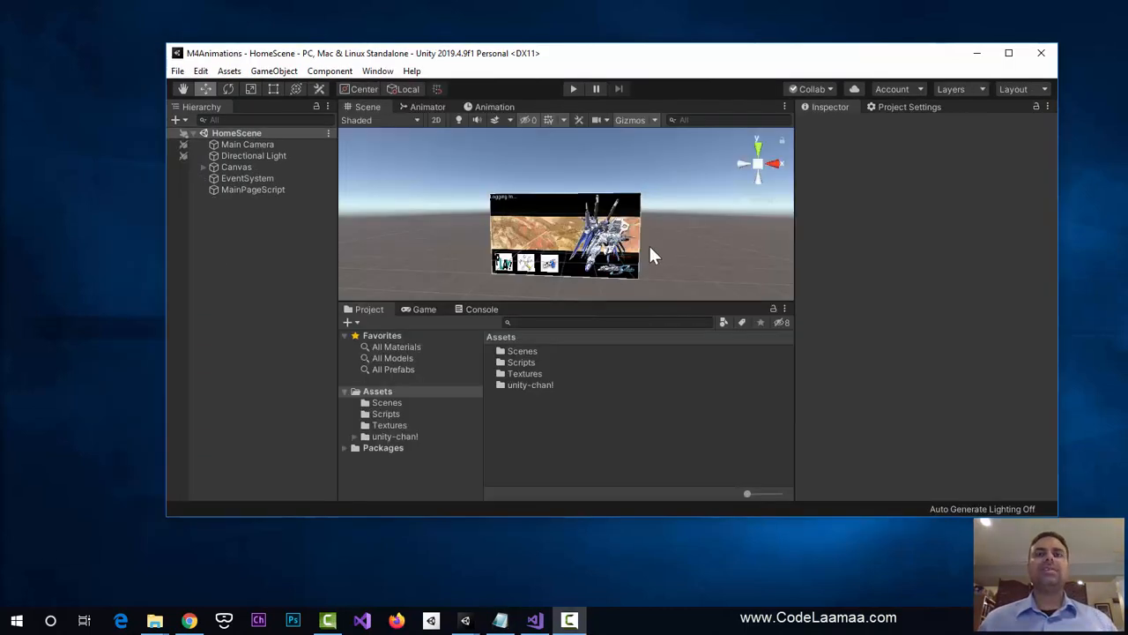
# - In the M4Animations project, select the PlayButton on the HomeScene canvas
pyautogui.click(543, 227)
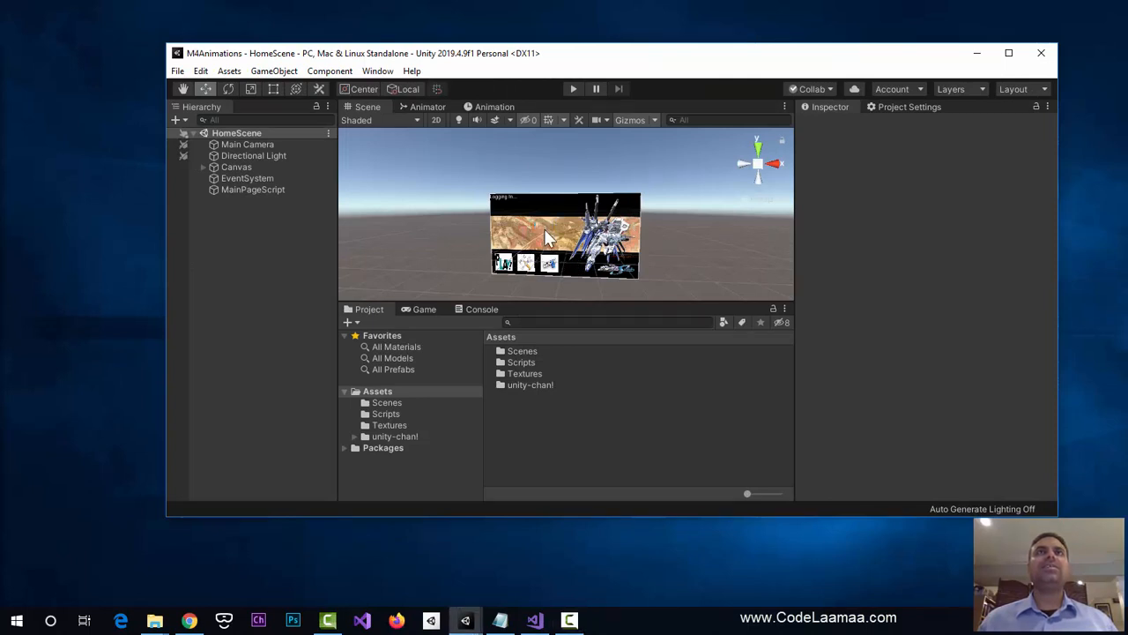
pyautogui.doubleClick(535, 241)
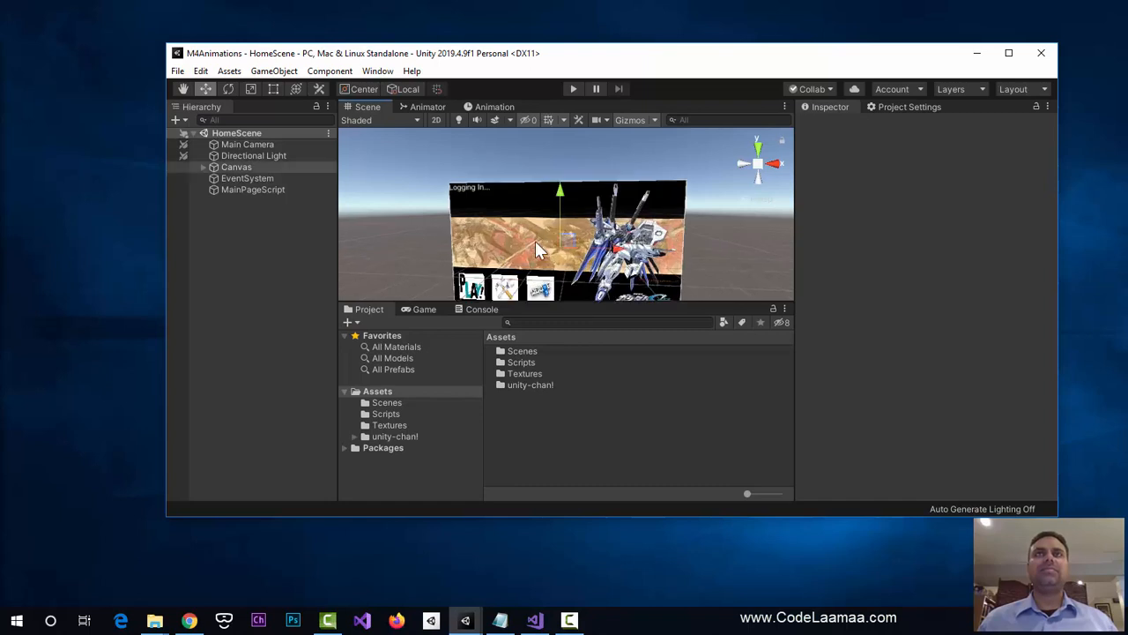
pyautogui.moveTo(530, 247); pyautogui.dragTo(551, 208, button='middle')
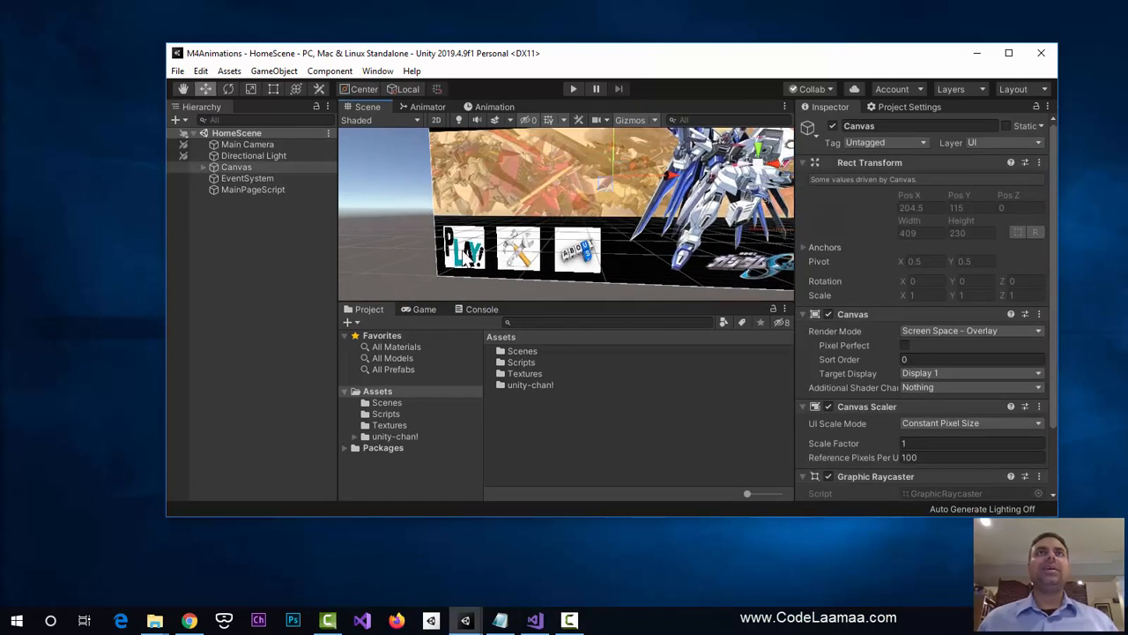
pyautogui.click(463, 255)
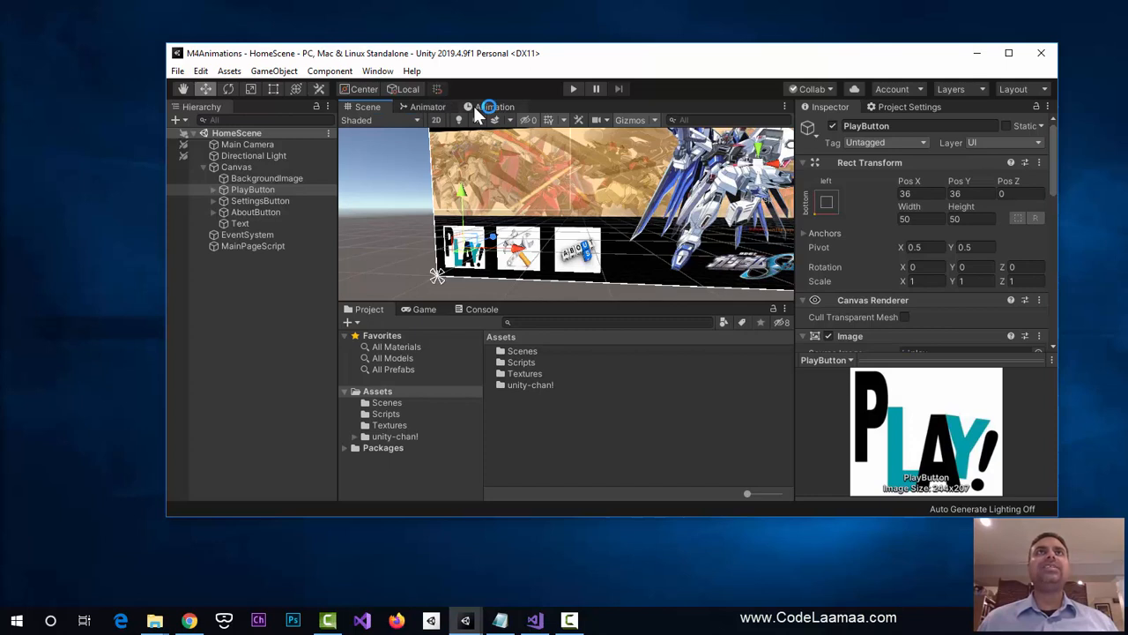
pyautogui.click(379, 71)
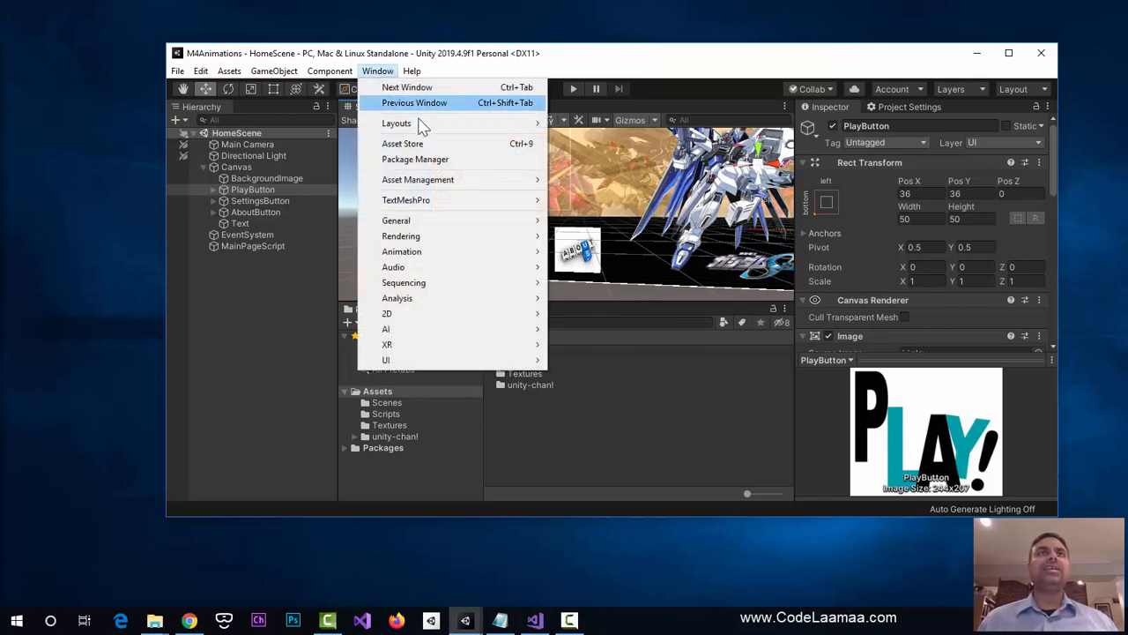
pyautogui.moveTo(447, 261)
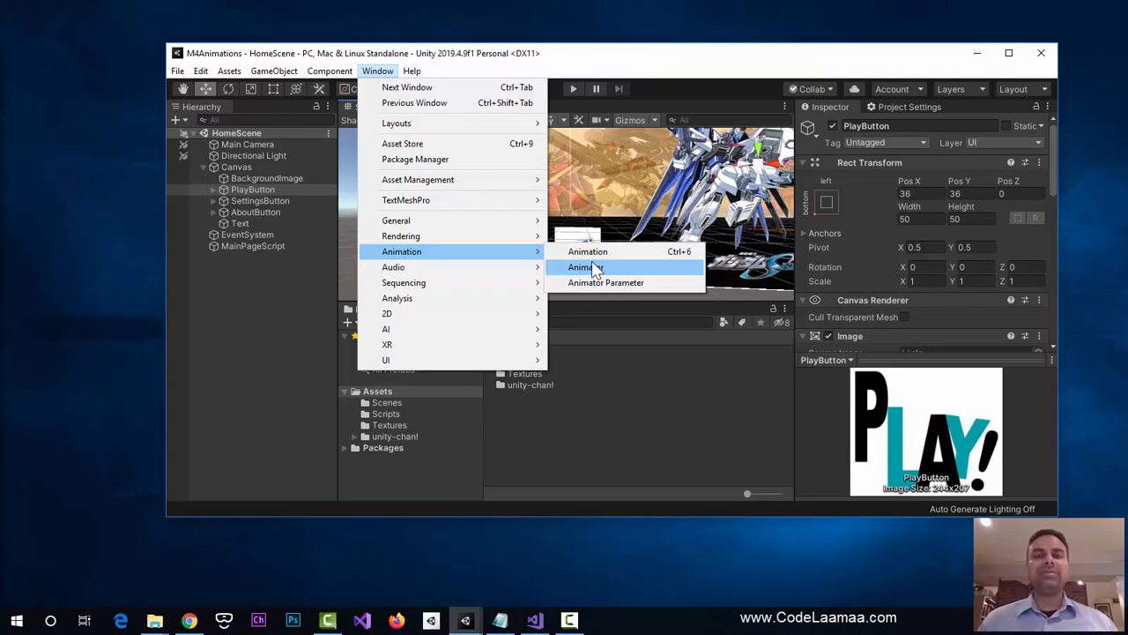
pyautogui.click(705, 72)
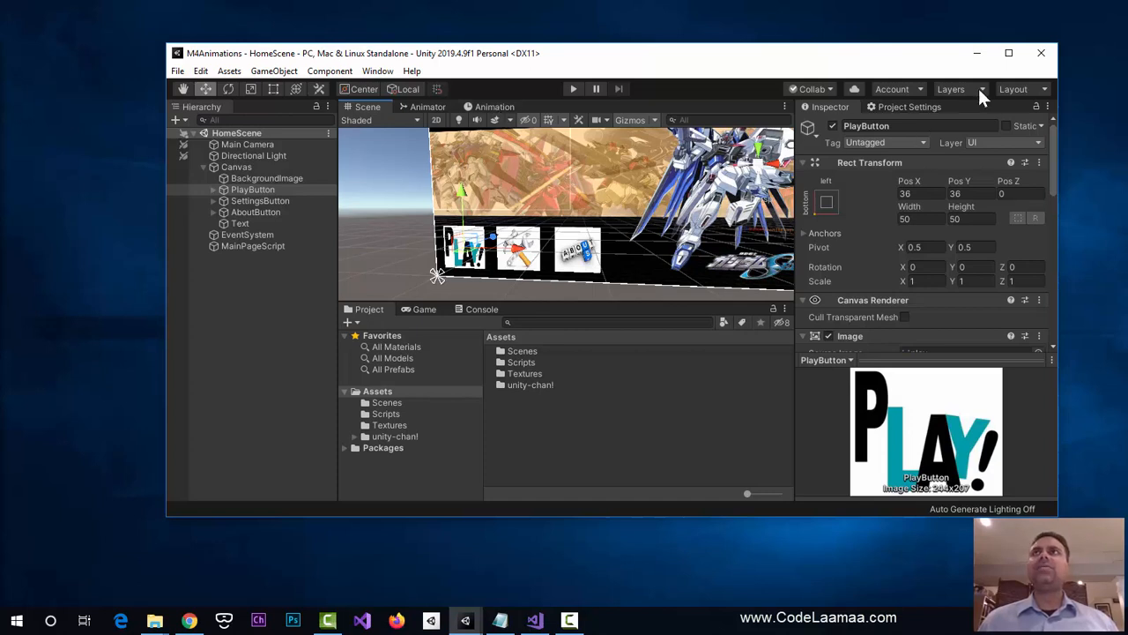
# - Start a new animation clip for PlayButton and create and open an Animations folder inside Assets as its save location
pyautogui.click(1008, 53)
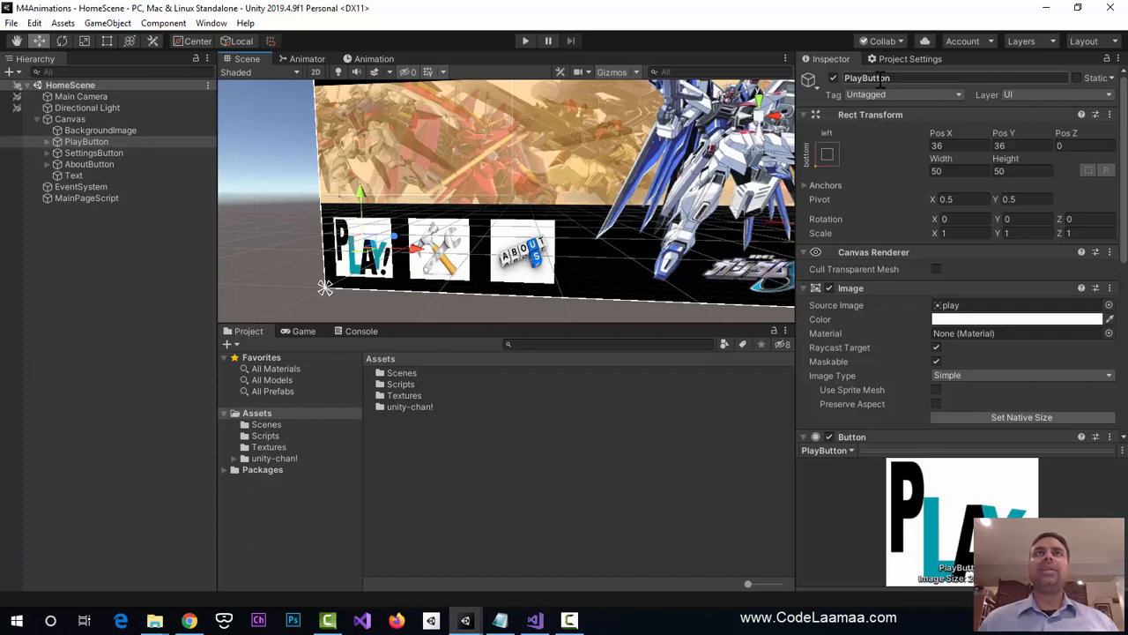
pyautogui.click(375, 59)
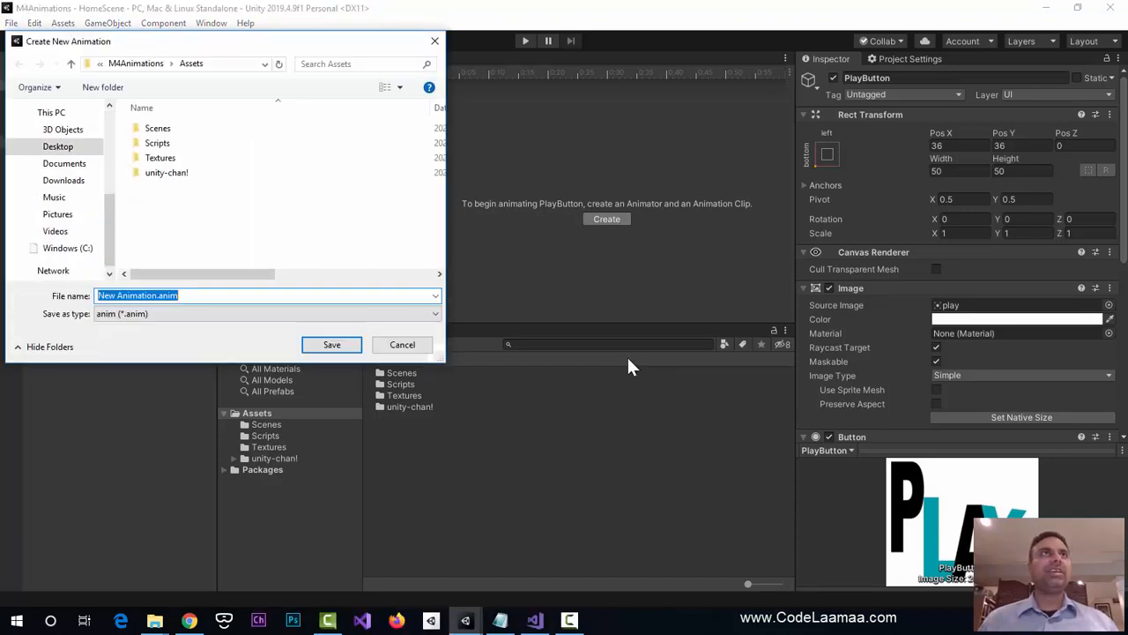
pyautogui.click(109, 90)
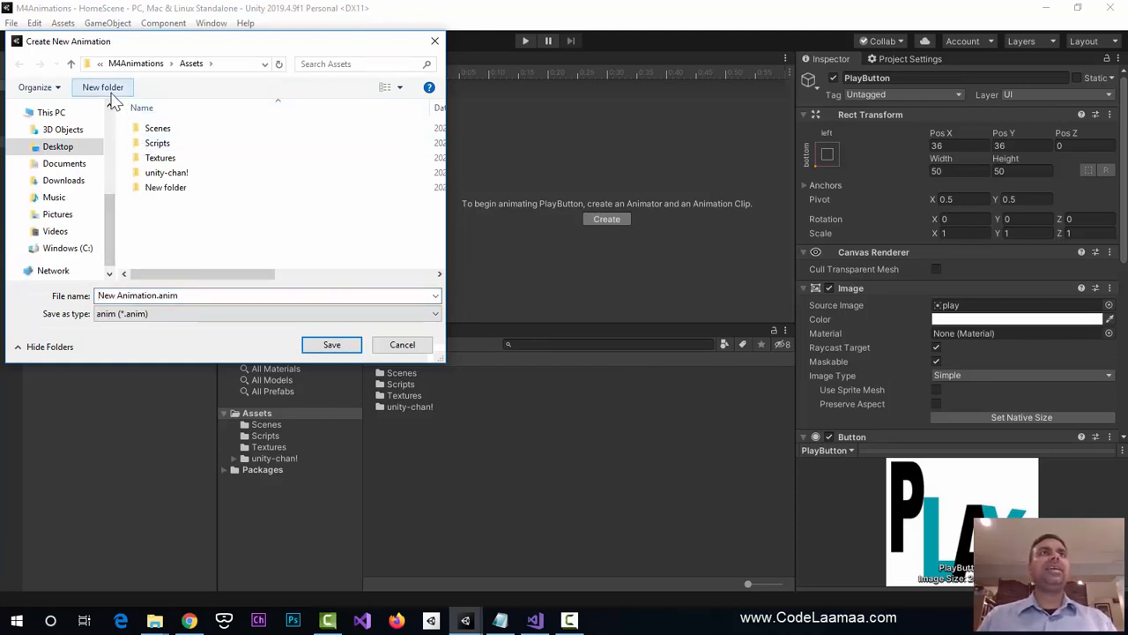
pyautogui.write('Animations')
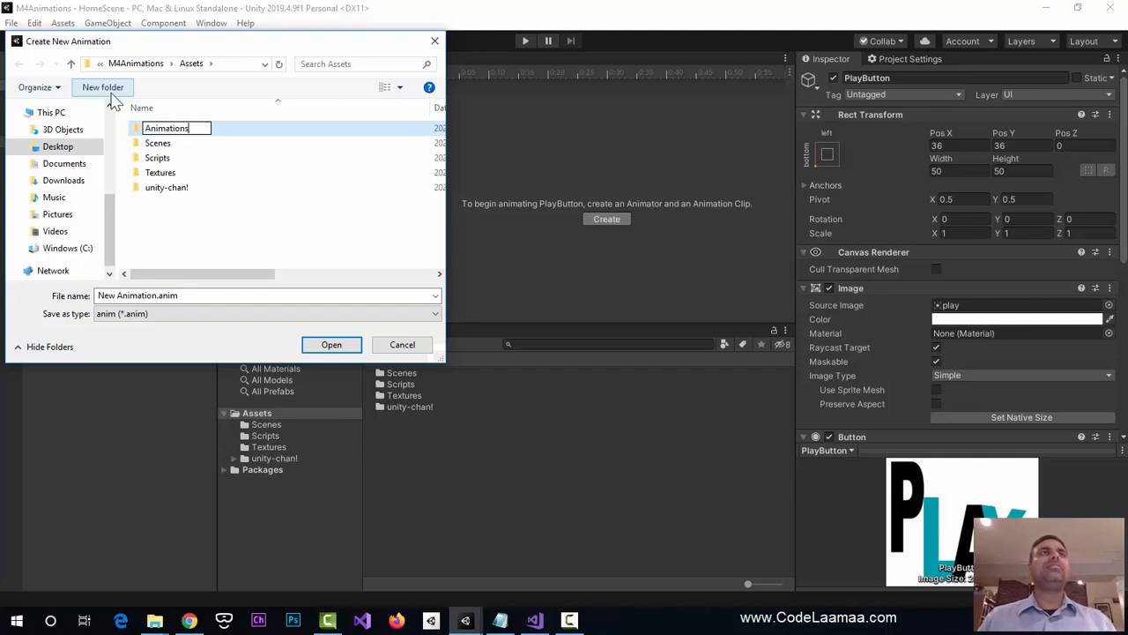
pyautogui.press('Return')
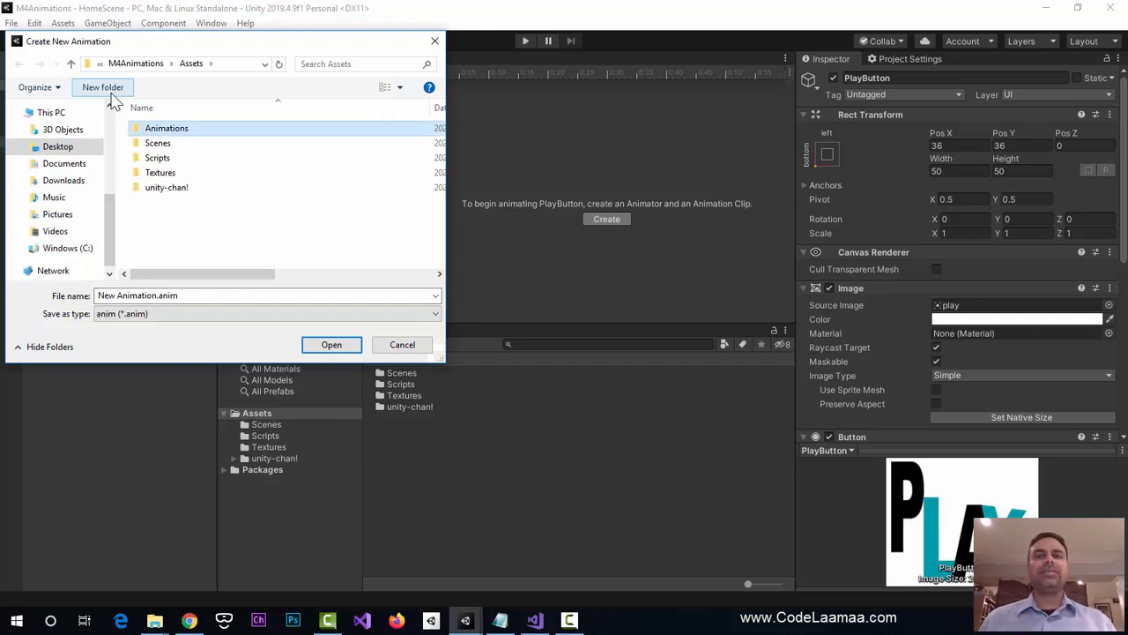
pyautogui.doubleClick(147, 132)
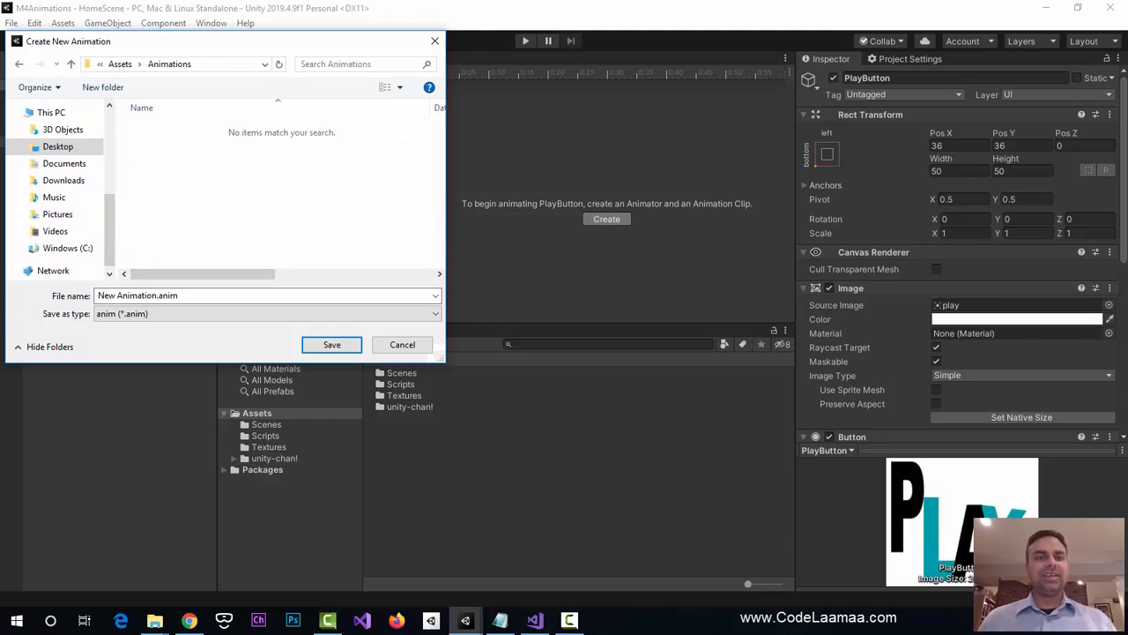
# - Save the new animation clip as playbuttonfade
pyautogui.click(190, 296)
pyautogui.doubleClick(190, 296)
pyautogui.write('p')
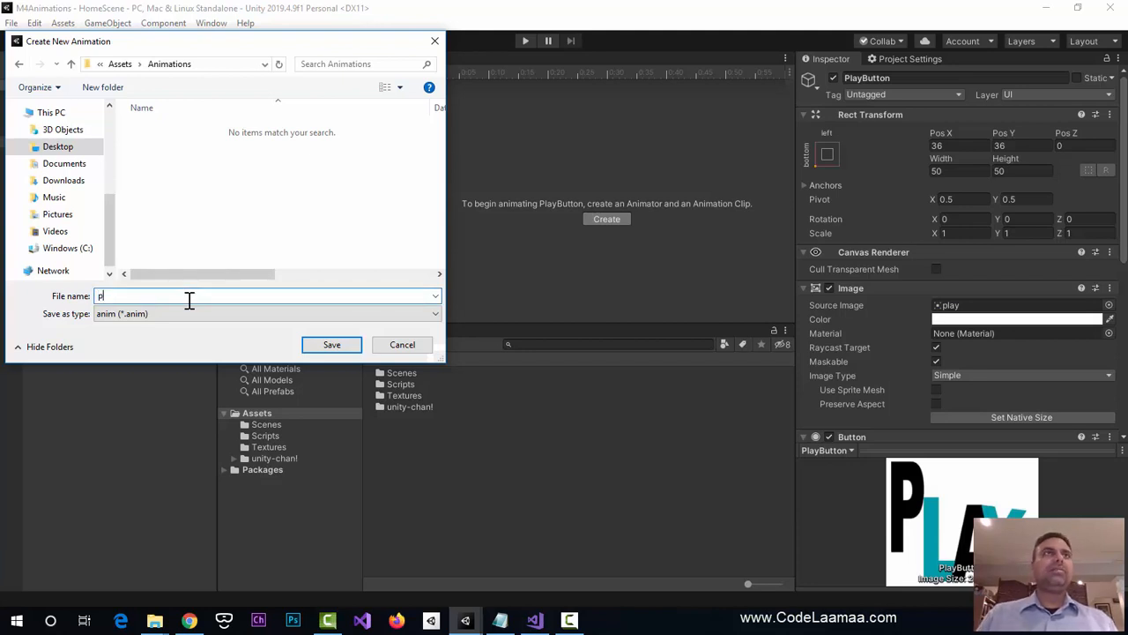
pyautogui.write('laybuttonfade')
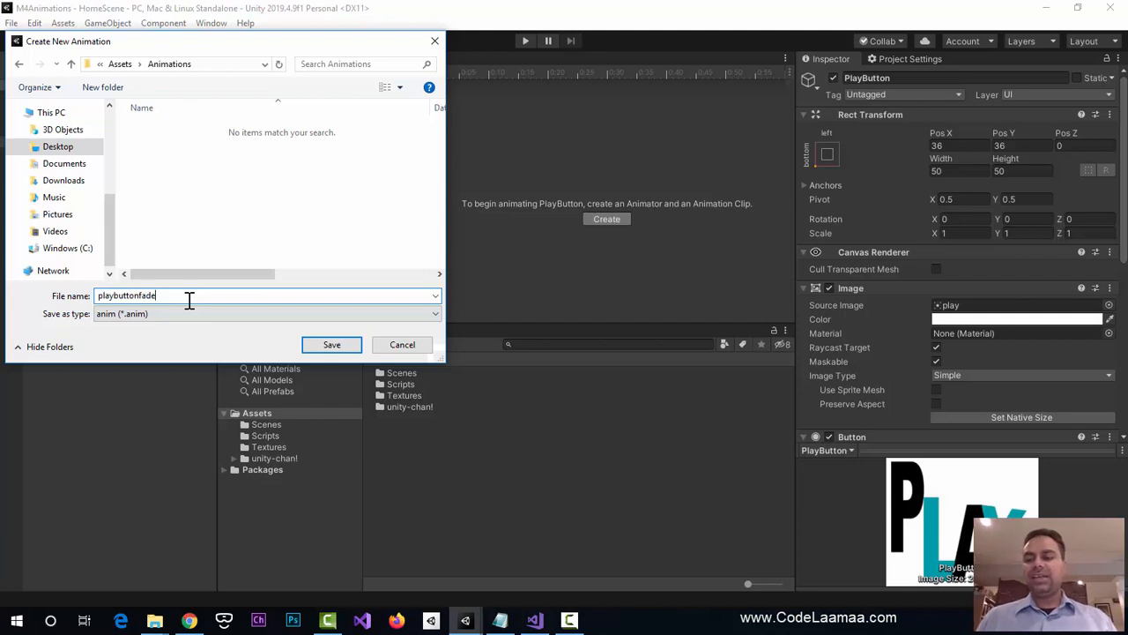
pyautogui.press('Return')
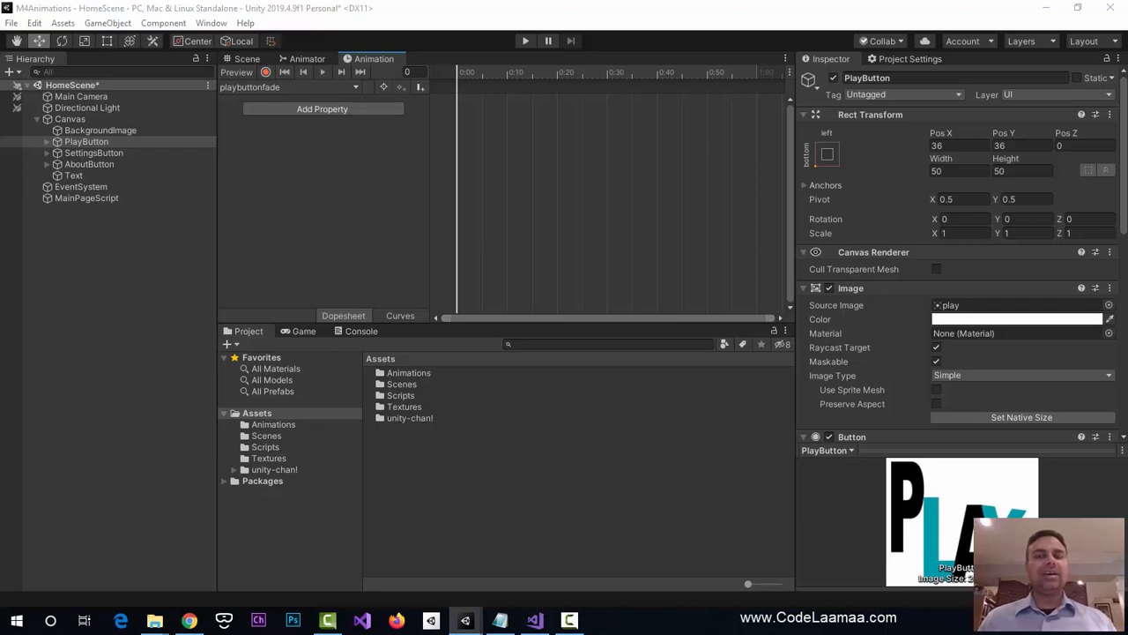
# - Add the Image Color property of PlayButton to the playbuttonfade clip
pyautogui.click(309, 108)
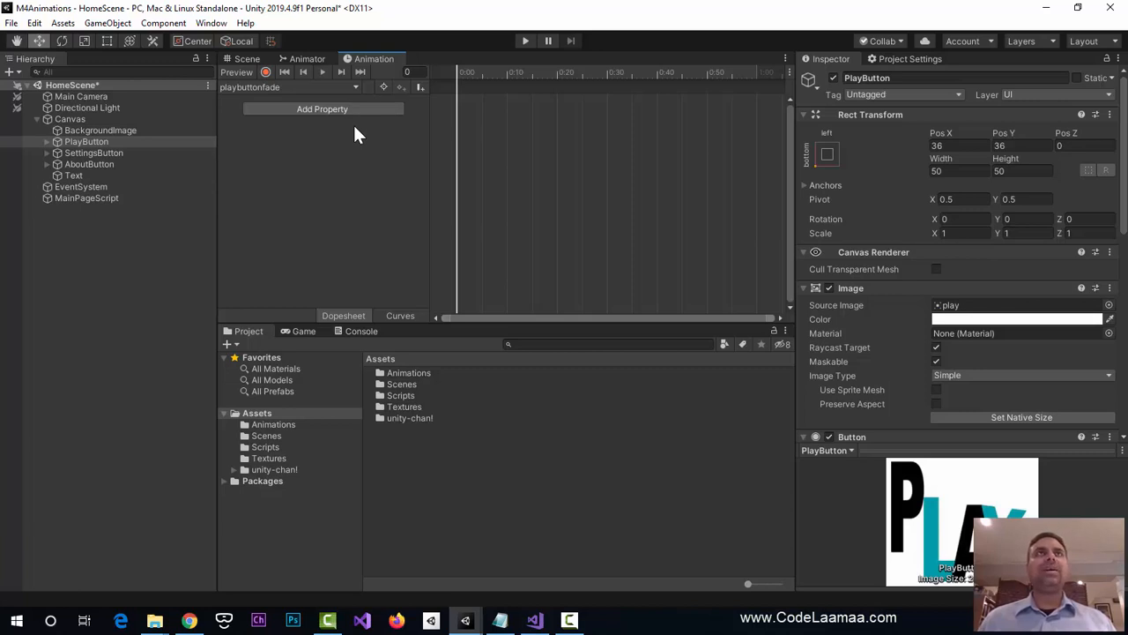
pyautogui.click(345, 111)
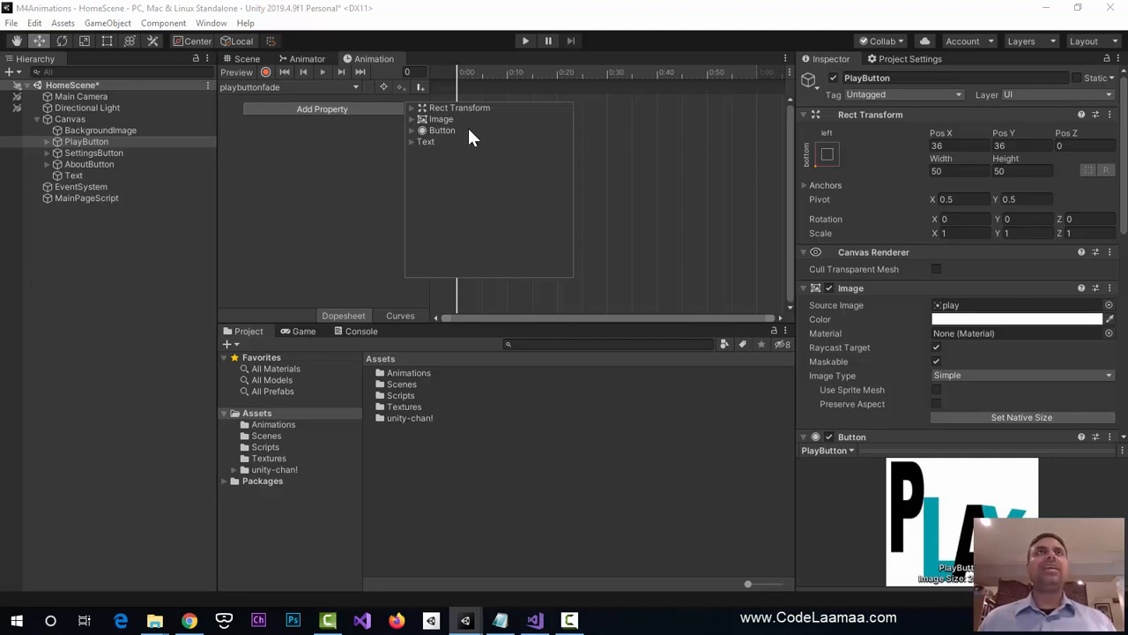
pyautogui.click(412, 122)
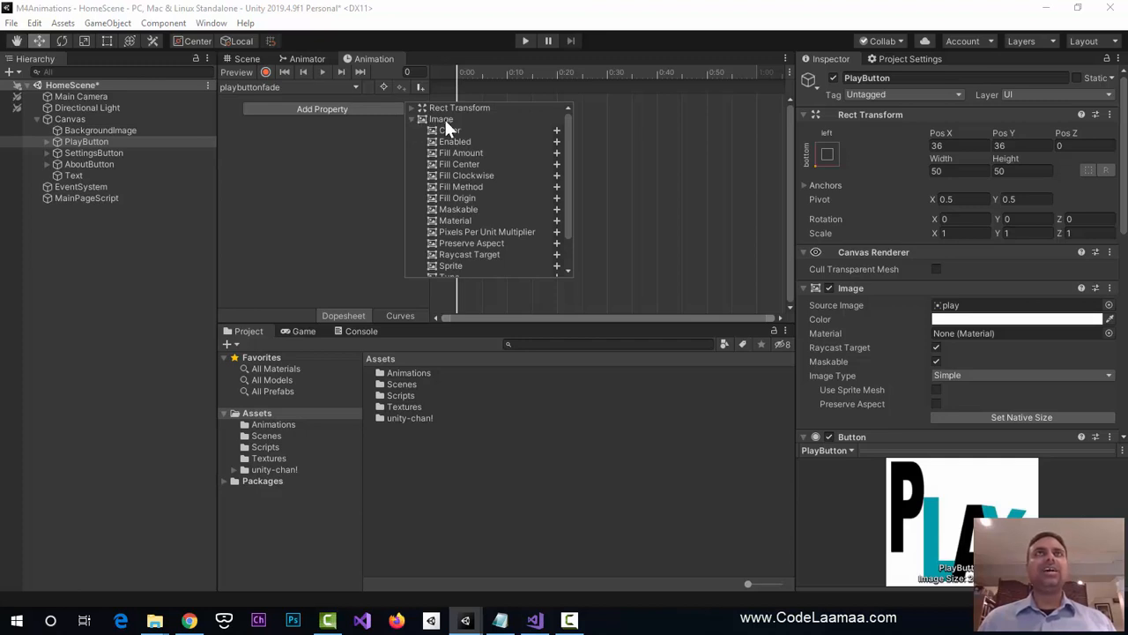
pyautogui.click(556, 130)
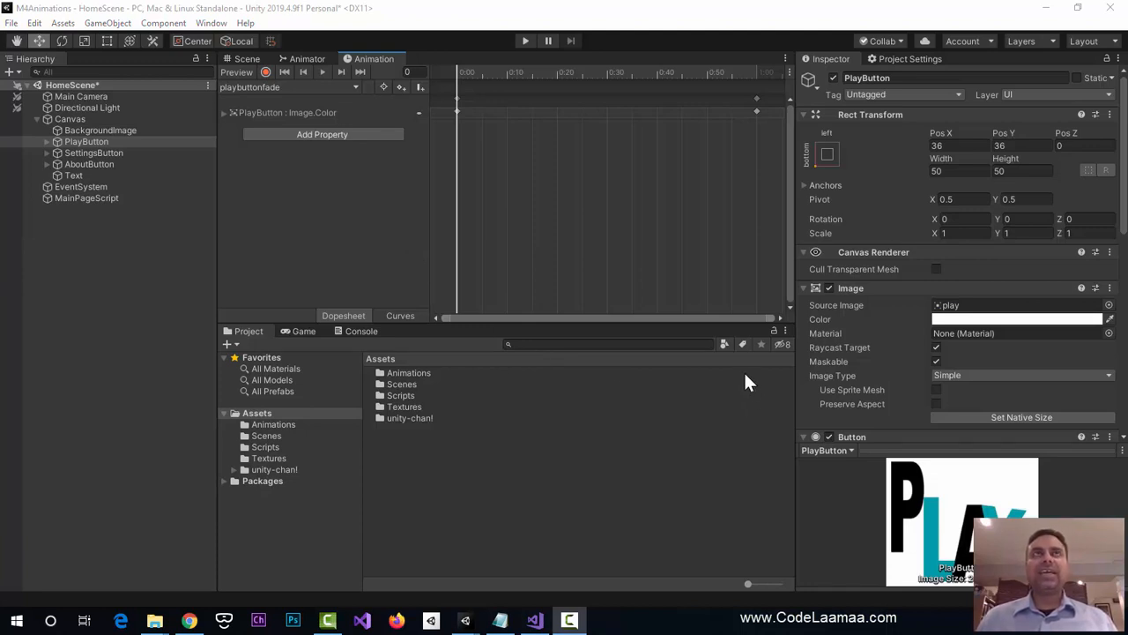
# - Record a keyframe at frame 30 that sets PlayButton's image color to very dark red, hex 200404
pyautogui.click(267, 72)
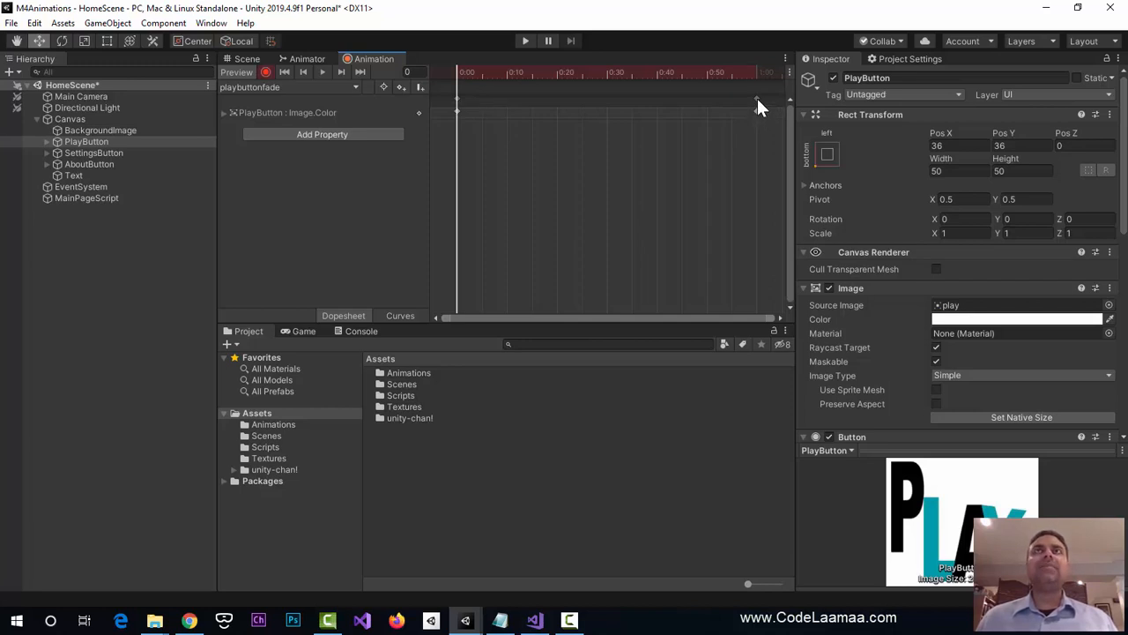
pyautogui.click(757, 72)
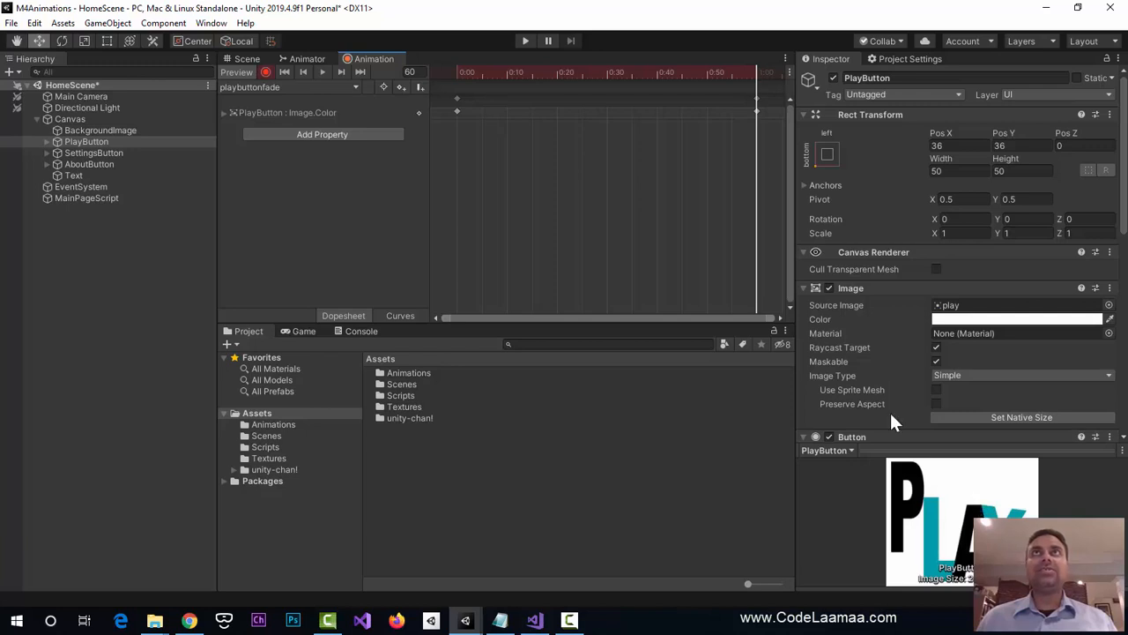
pyautogui.click(608, 74)
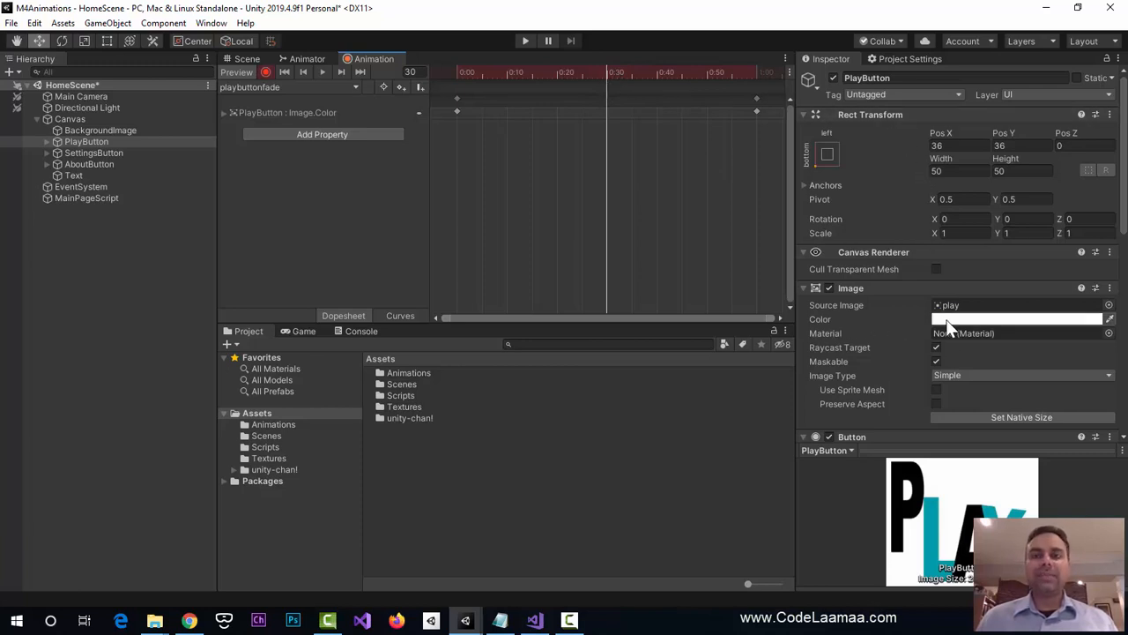
pyautogui.click(1089, 321)
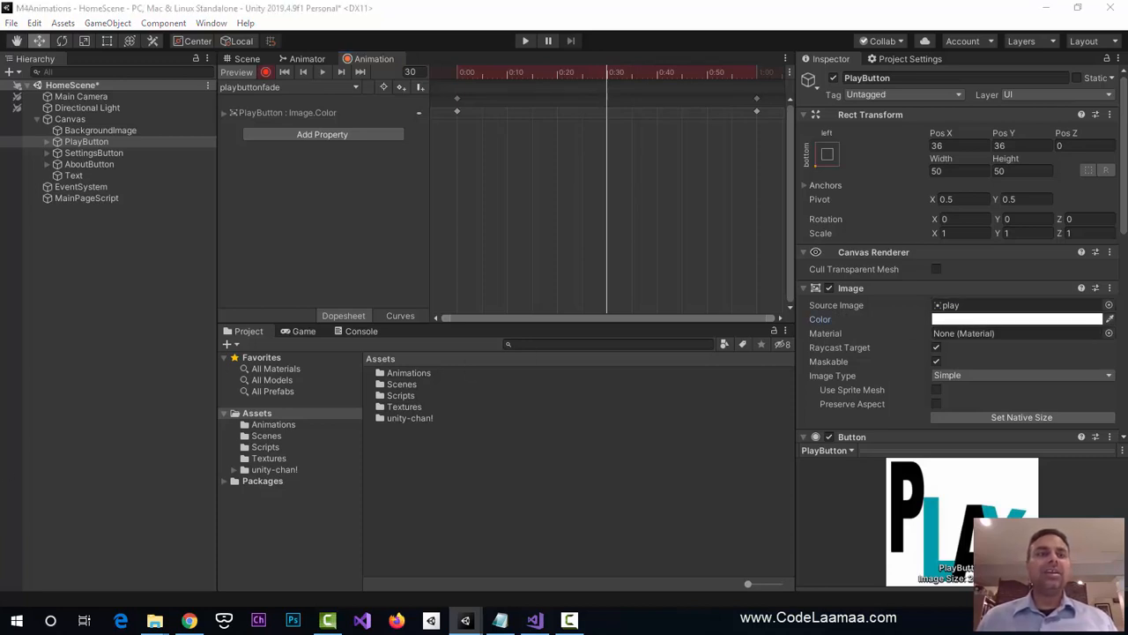
pyautogui.moveTo(306, 94); pyautogui.dragTo(924, 131)
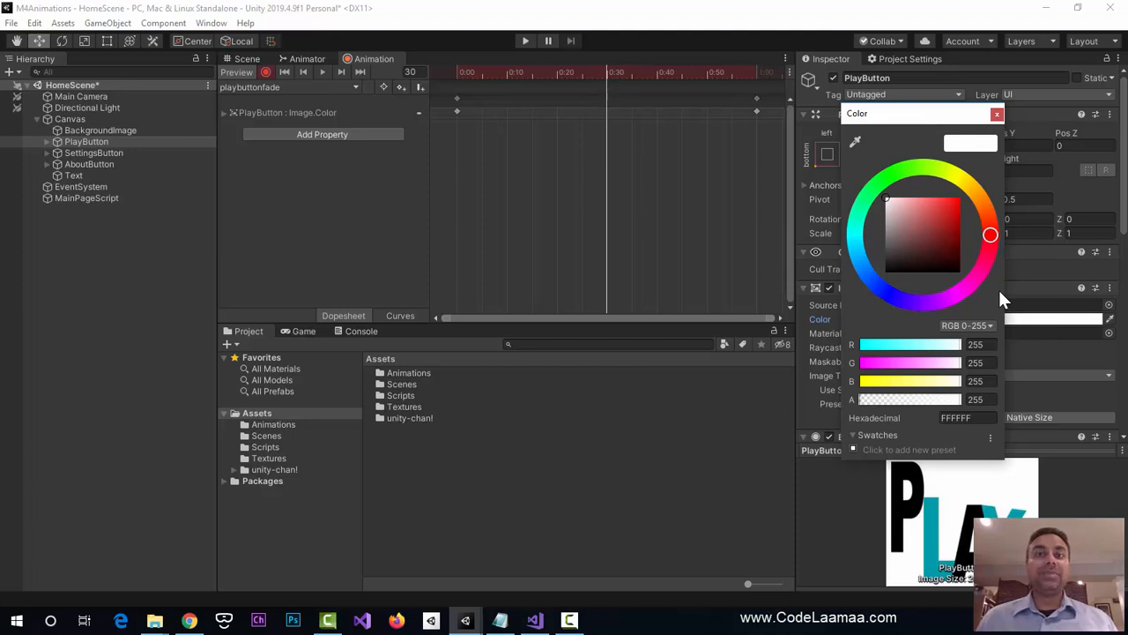
pyautogui.click(942, 260)
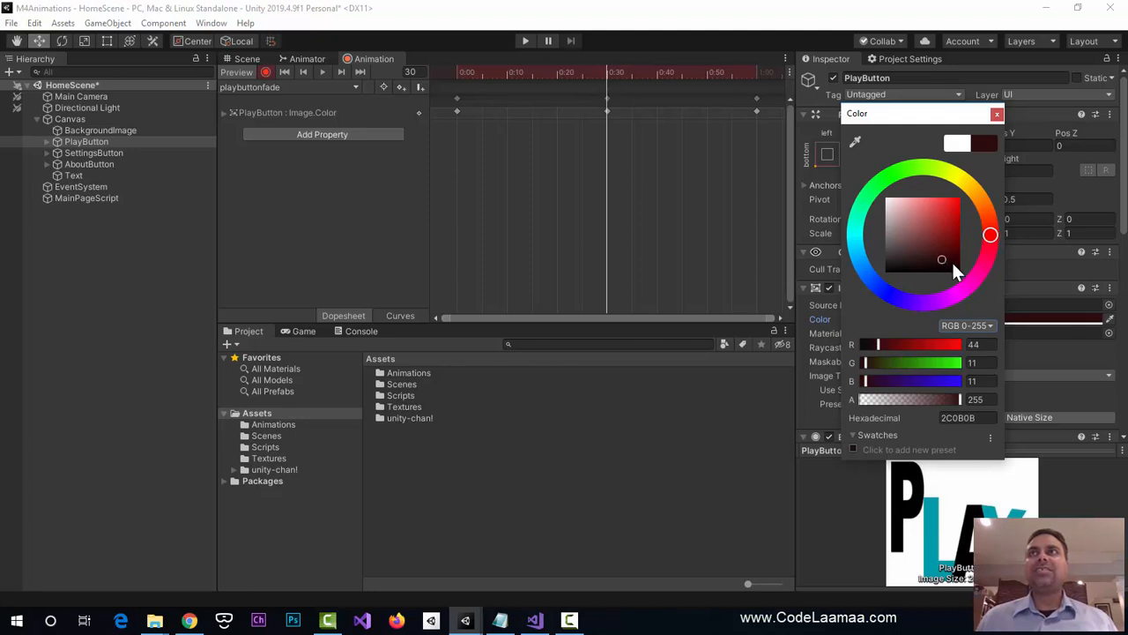
pyautogui.click(953, 264)
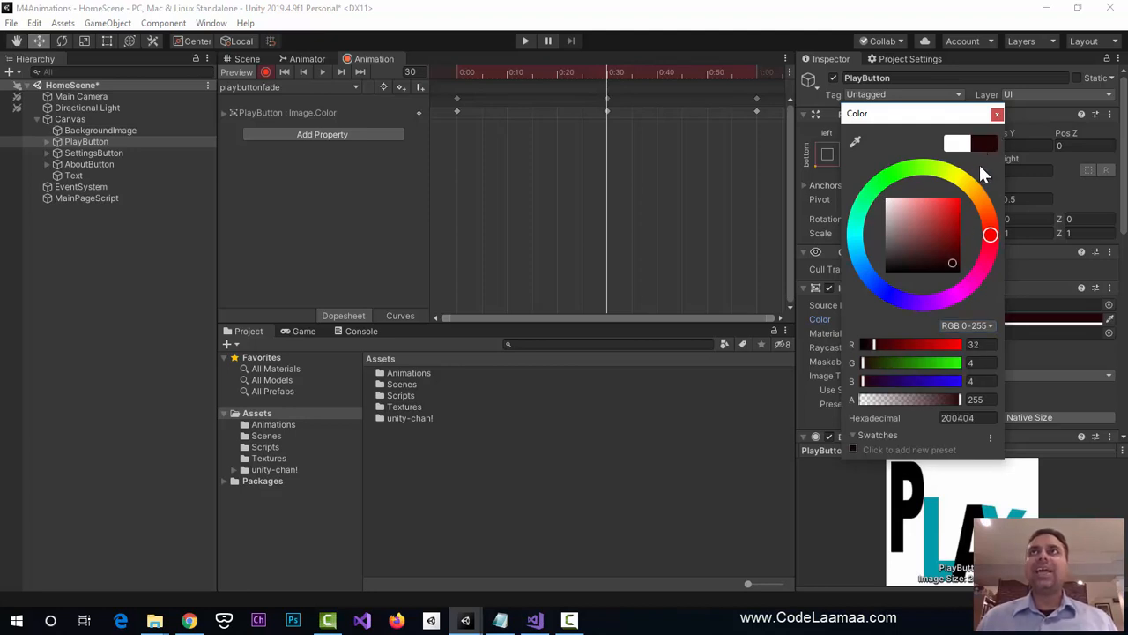
pyautogui.click(997, 114)
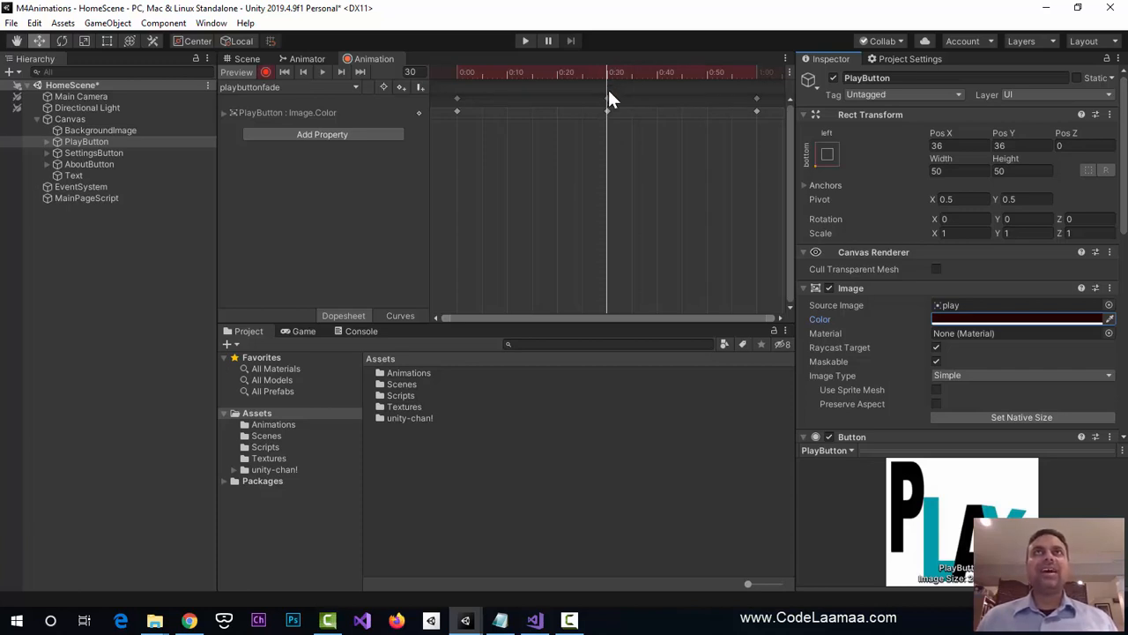
# - Stop keyframe recording and play a preview of the playbuttonfade clip
pyautogui.click(261, 72)
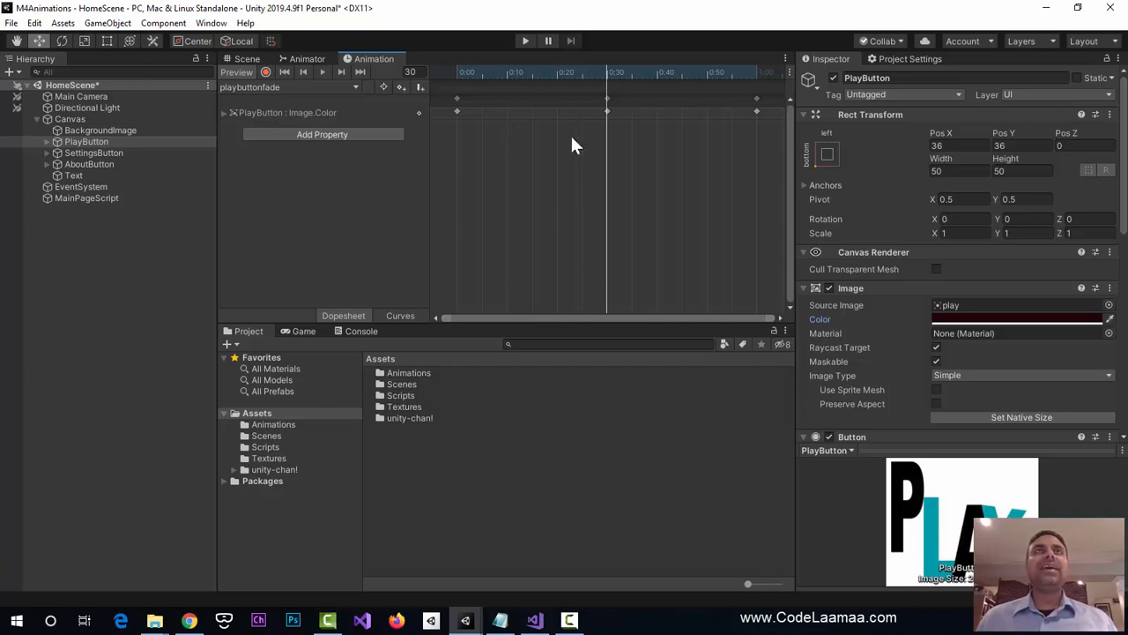
pyautogui.click(321, 72)
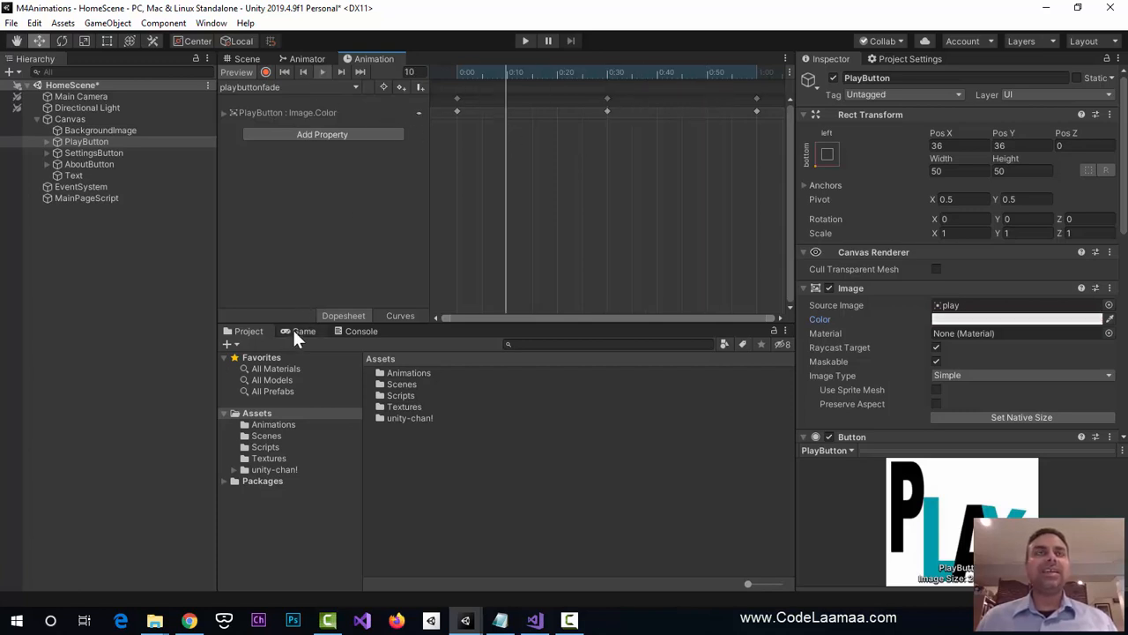
# - Watch the playbuttonfade preview in the Game view, stop the playback, and save HomeScene
pyautogui.click(294, 330)
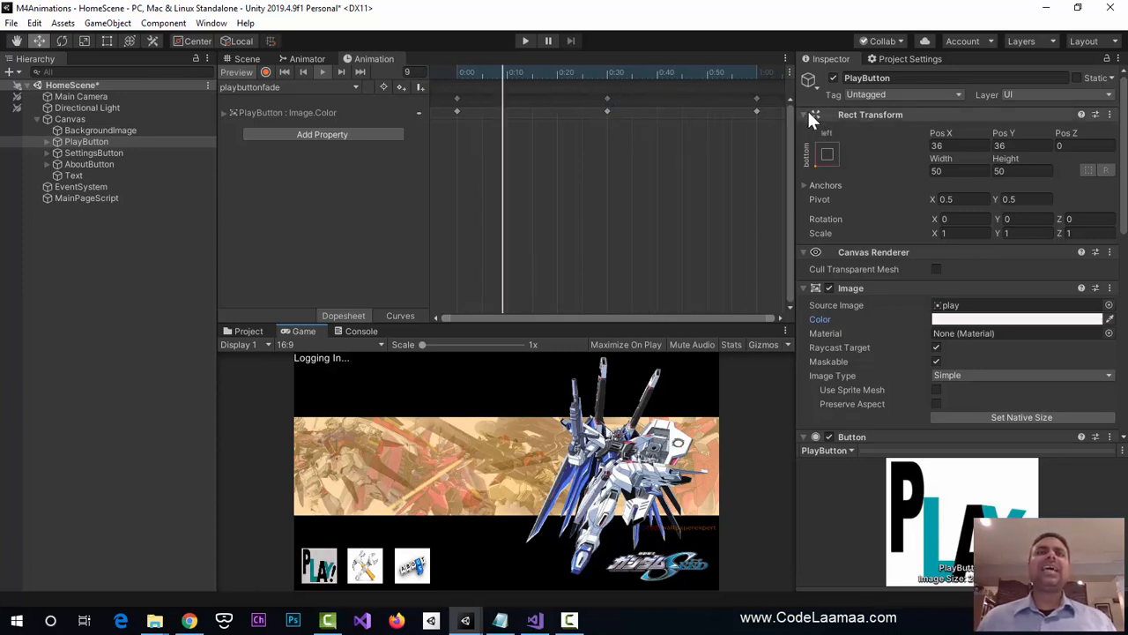
pyautogui.doubleClick(756, 98)
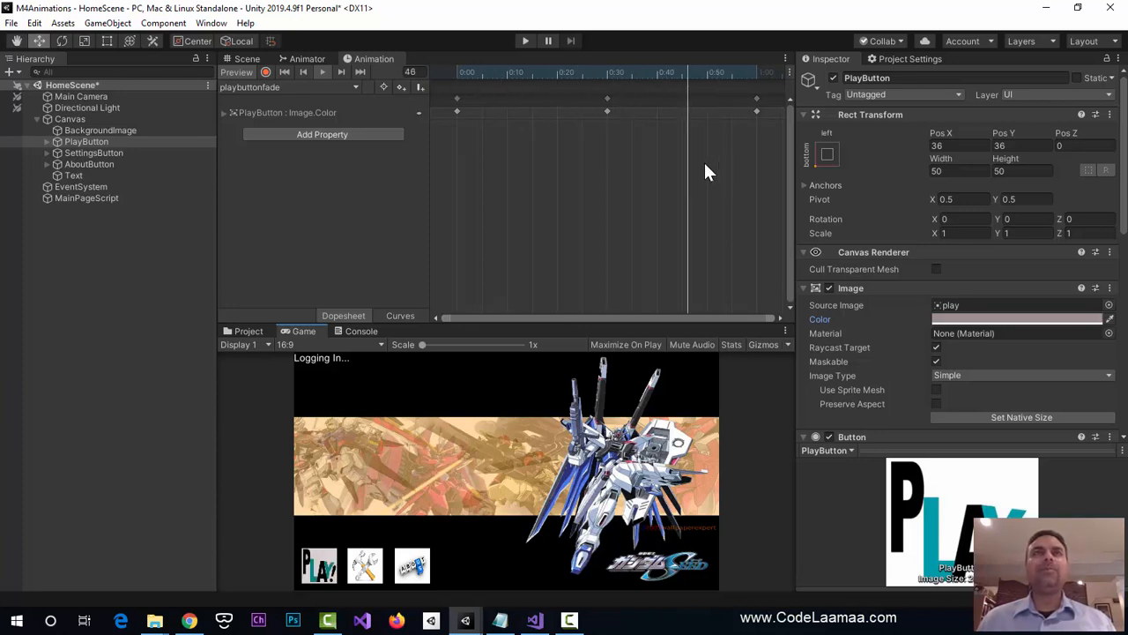
pyautogui.click(323, 72)
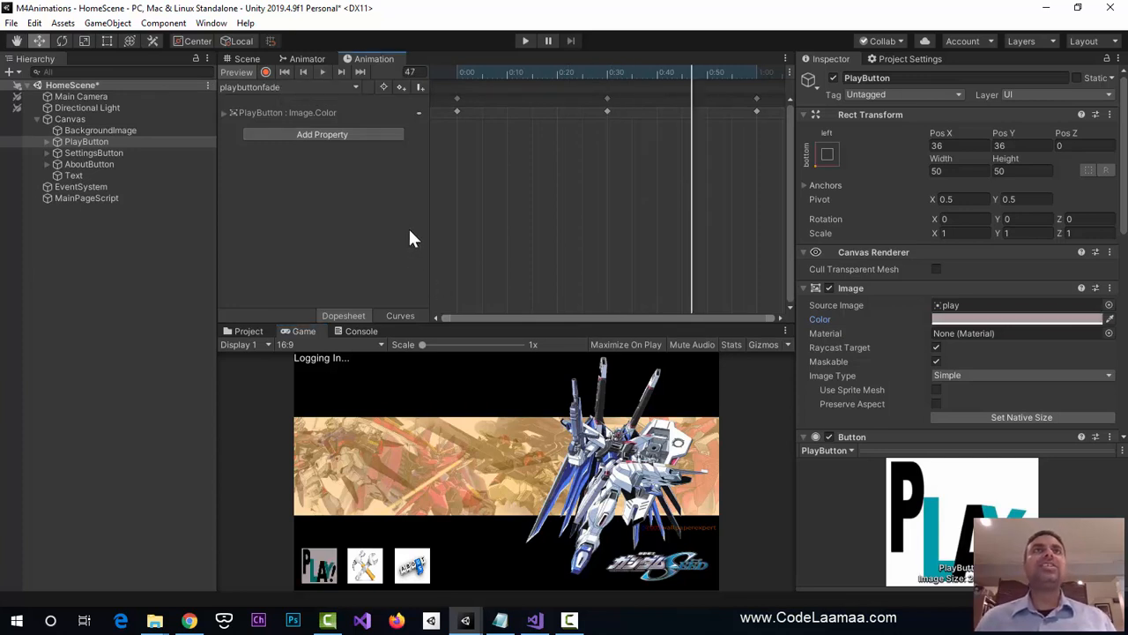
pyautogui.hotkey('ctrl', 's')
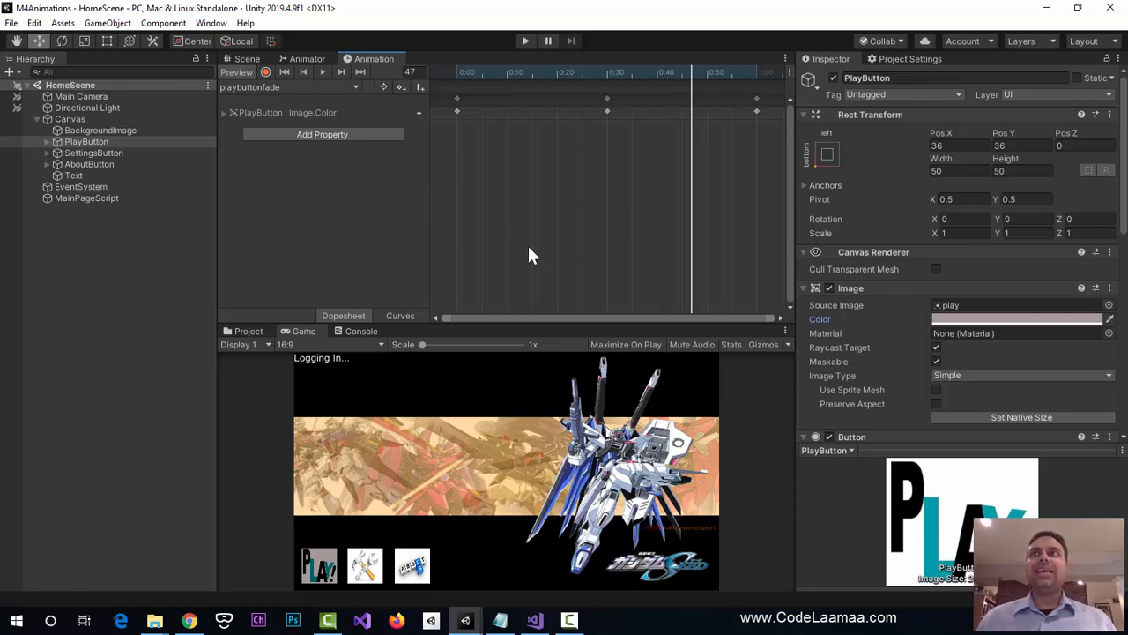
# - Check PlayButton's Button and Animator components and run HomeScene in play mode to test the fade, ending the run
pyautogui.scroll(-5, 1012, 321)
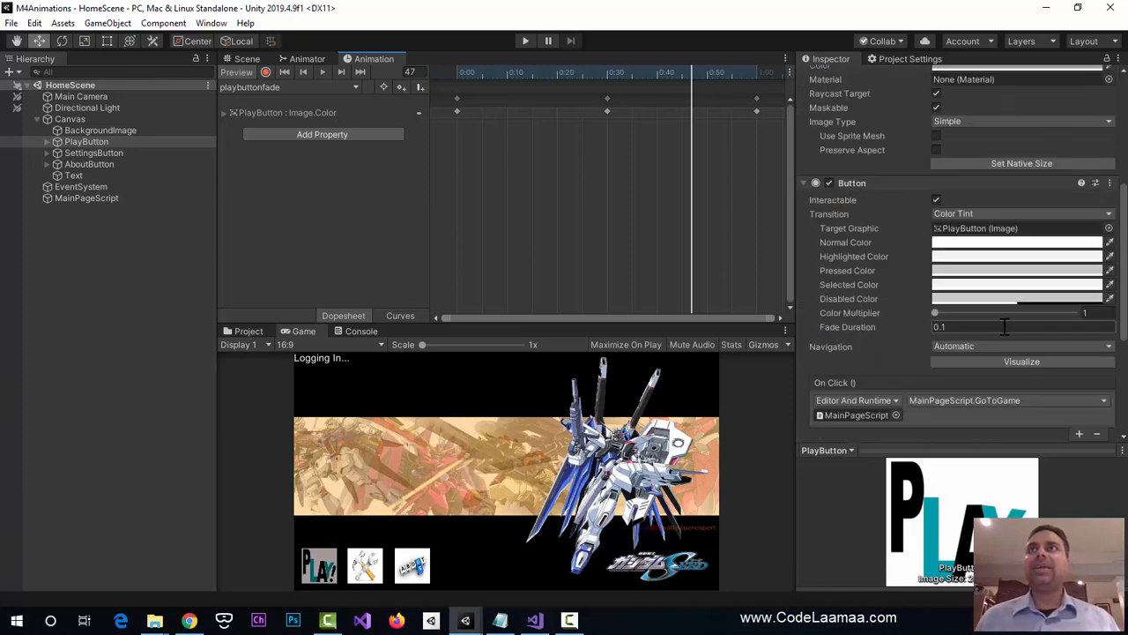
pyautogui.scroll(-4, 996, 331)
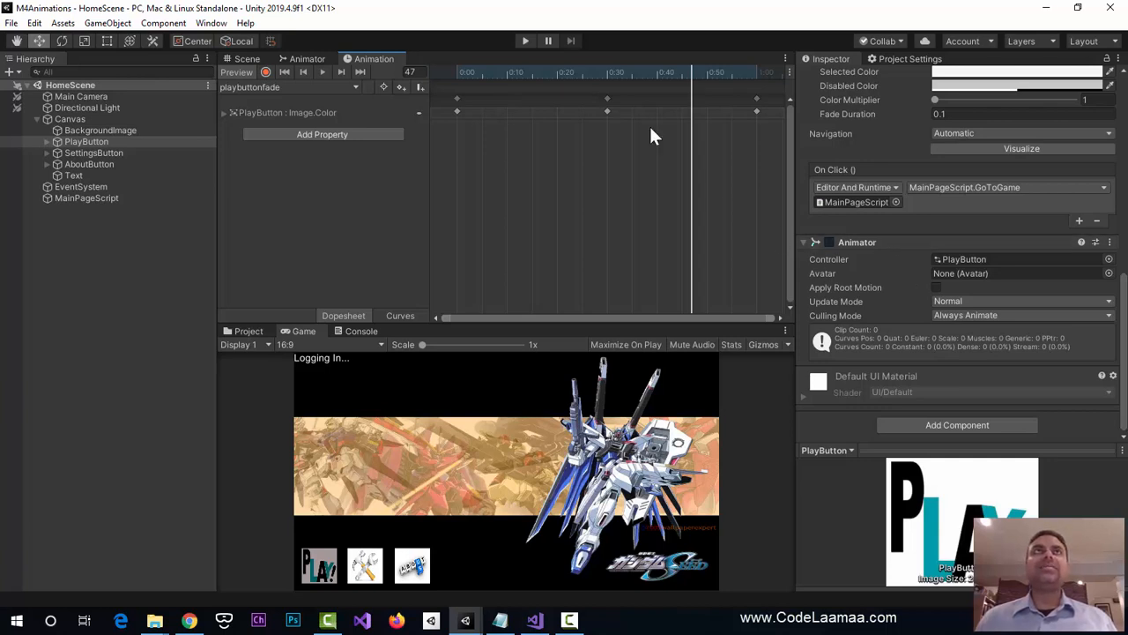
pyautogui.click(525, 41)
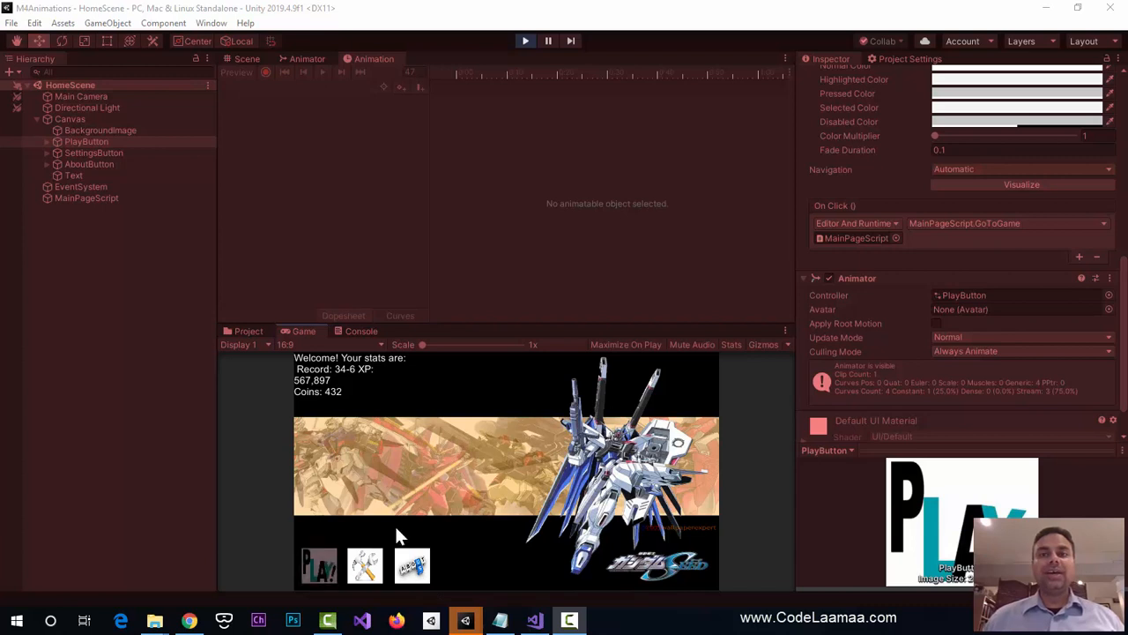
pyautogui.click(524, 40)
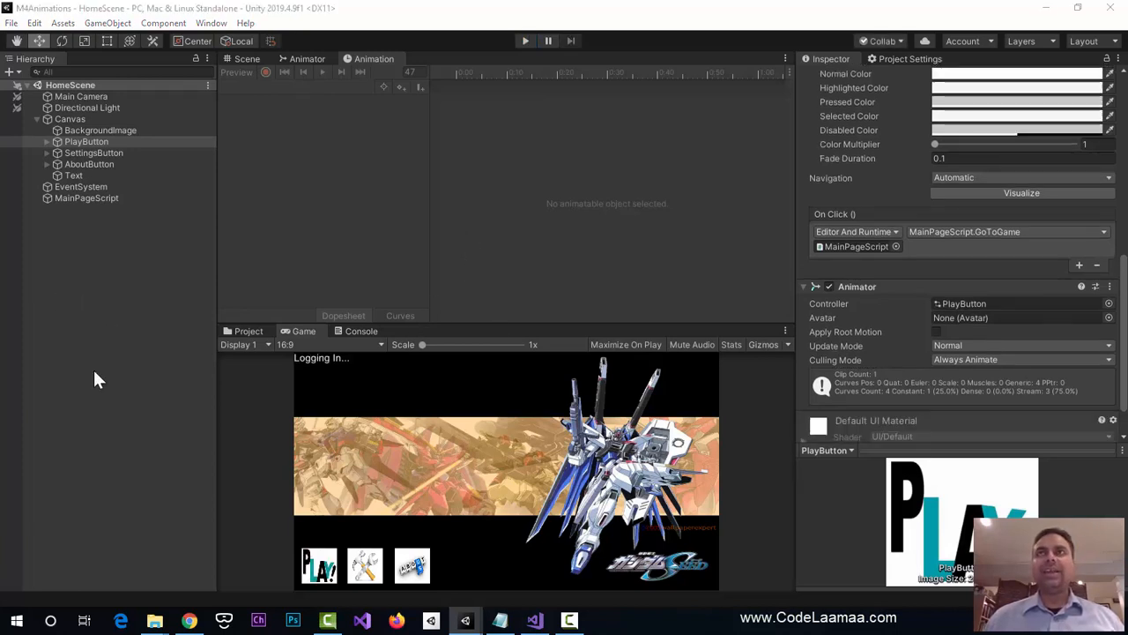
# - Add an Animator component to SettingsButton
pyautogui.click(66, 153)
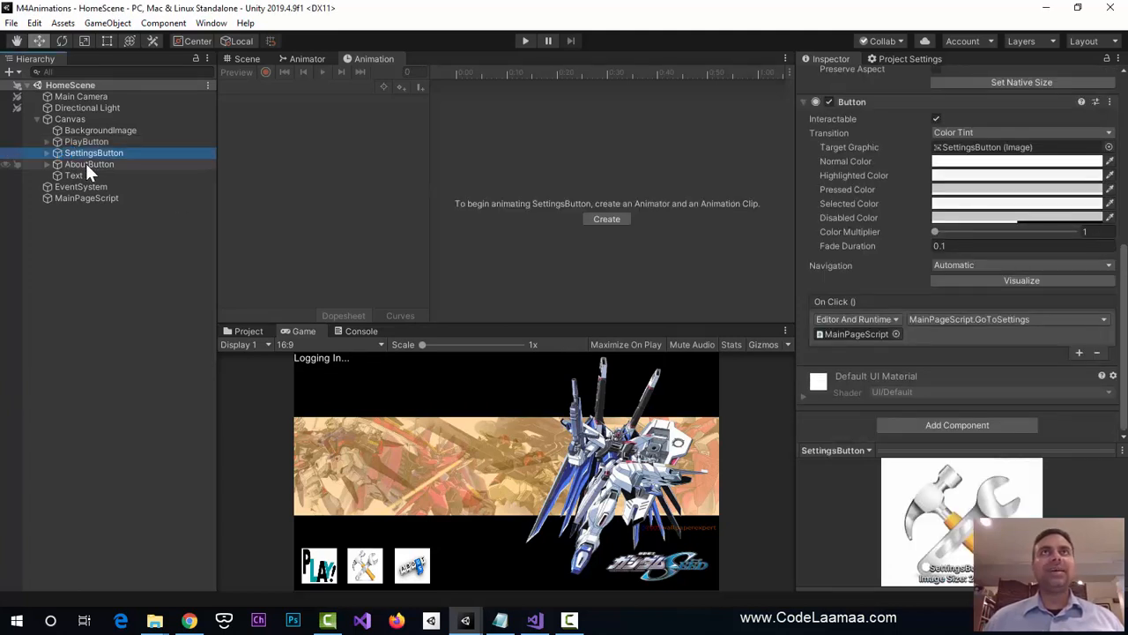
pyautogui.click(92, 166)
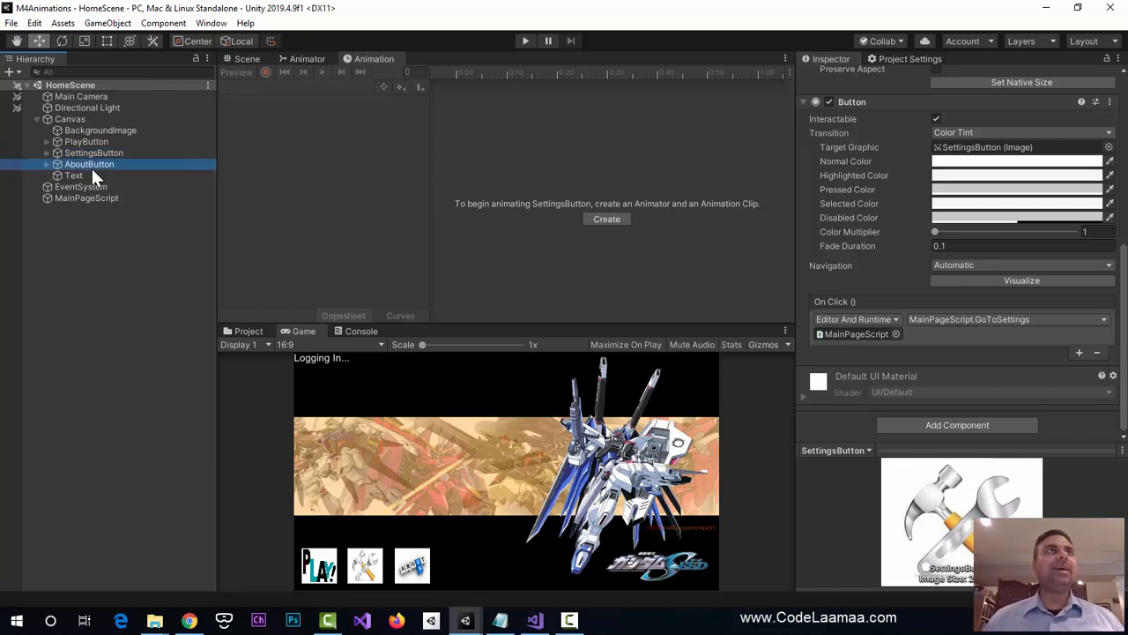
pyautogui.click(86, 154)
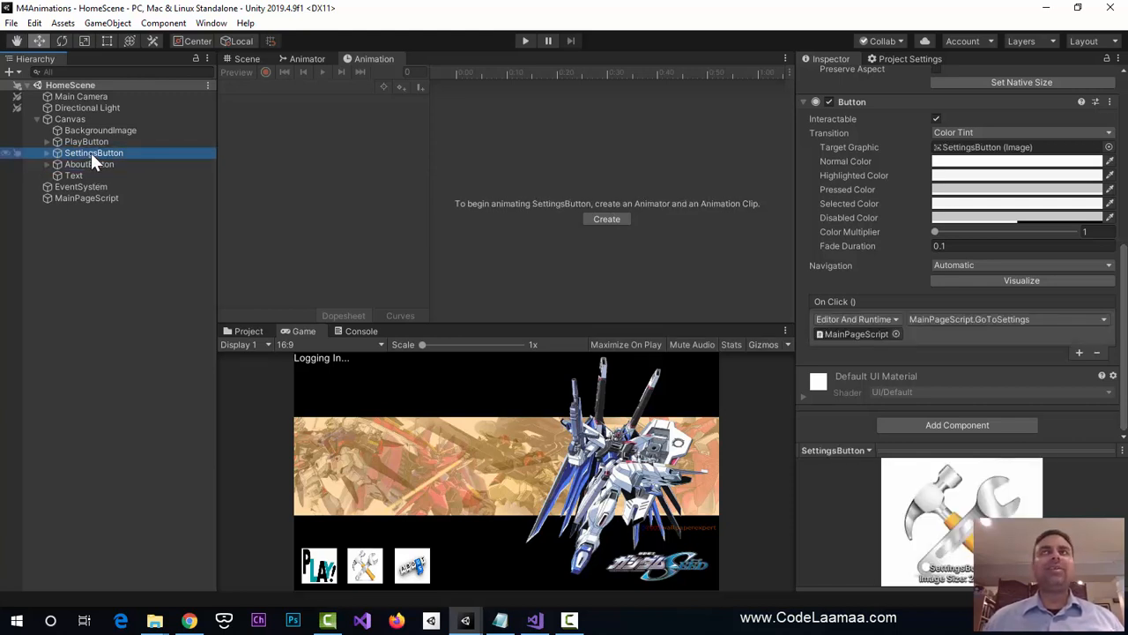
pyautogui.scroll(5, 1047, 192)
pyautogui.scroll(-5, 1033, 183)
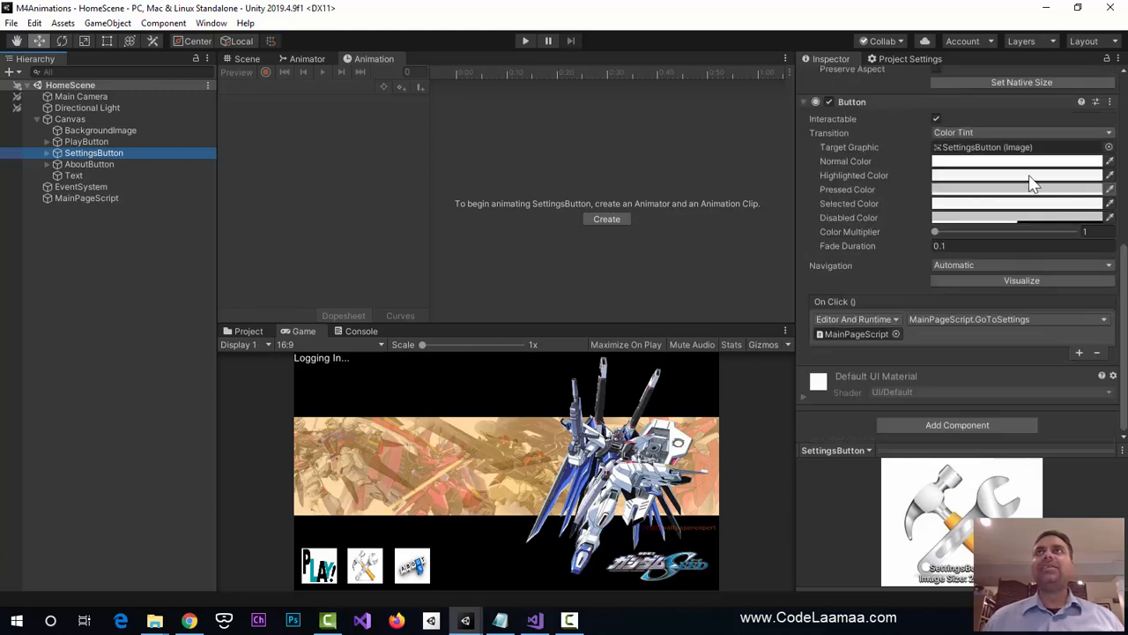
pyautogui.scroll(5, 973, 184)
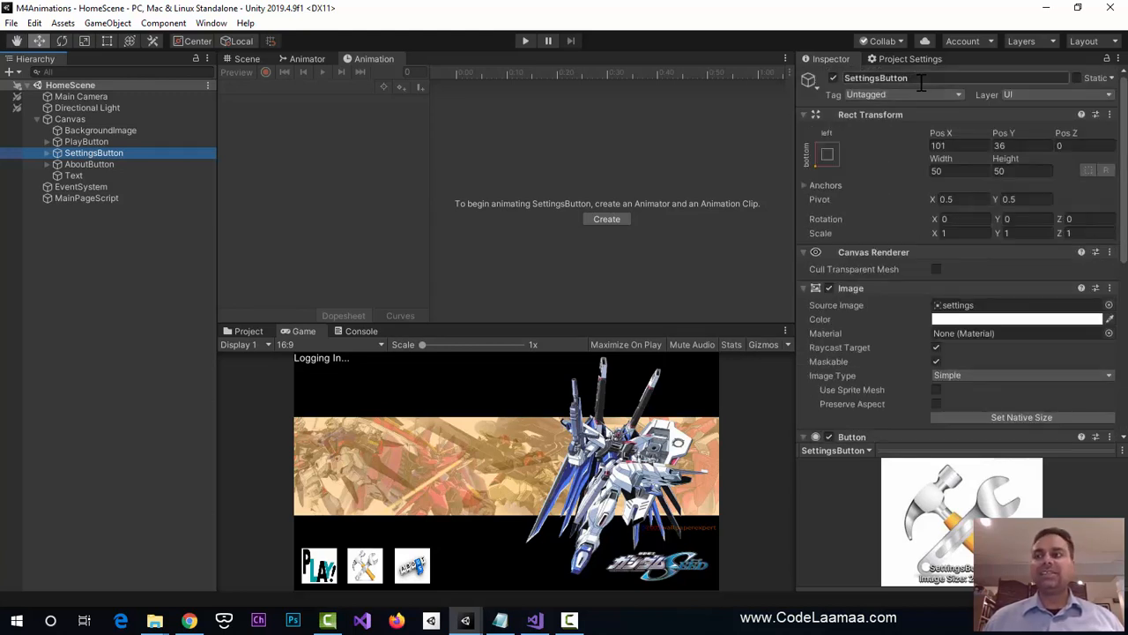
pyautogui.scroll(-3, 962, 278)
pyautogui.scroll(-4, 961, 278)
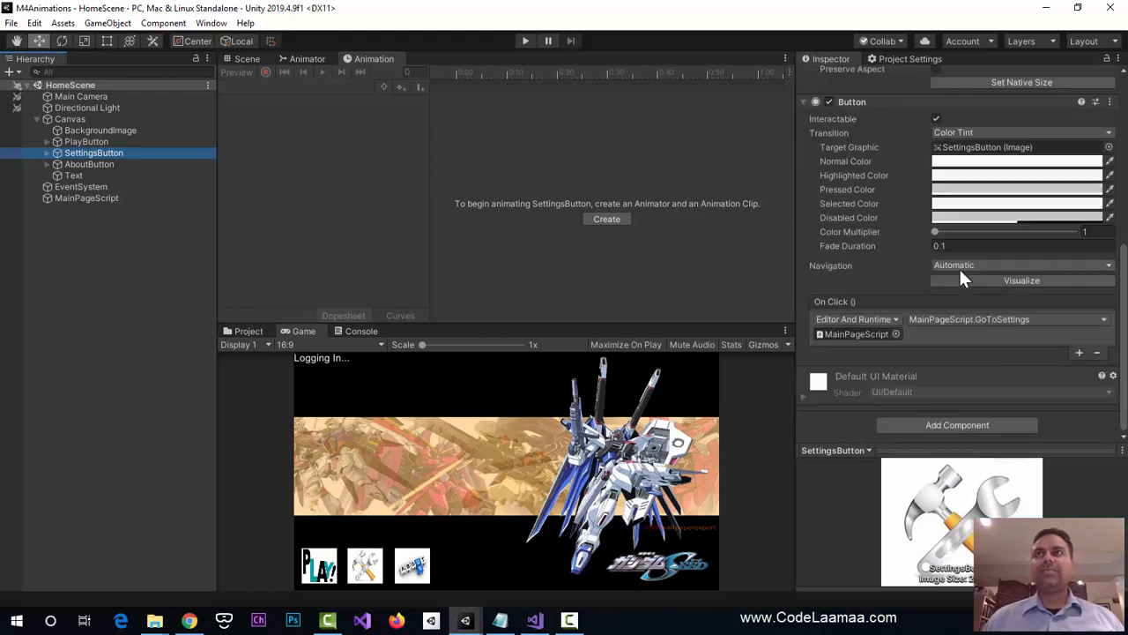
pyautogui.click(958, 425)
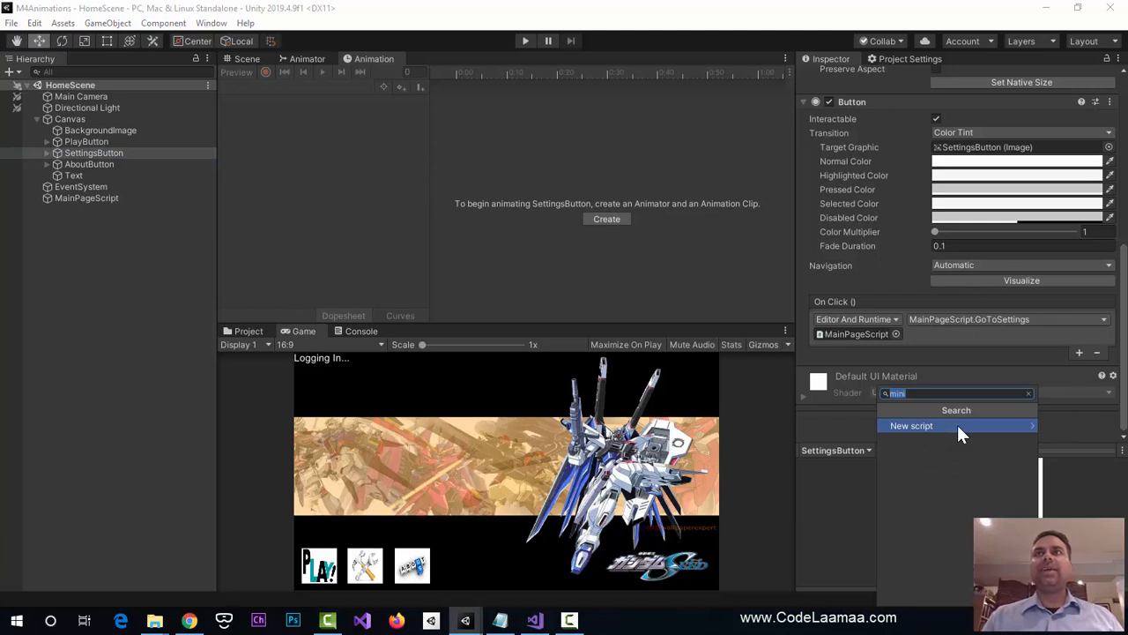
pyautogui.write('anima')
pyautogui.press('Down')
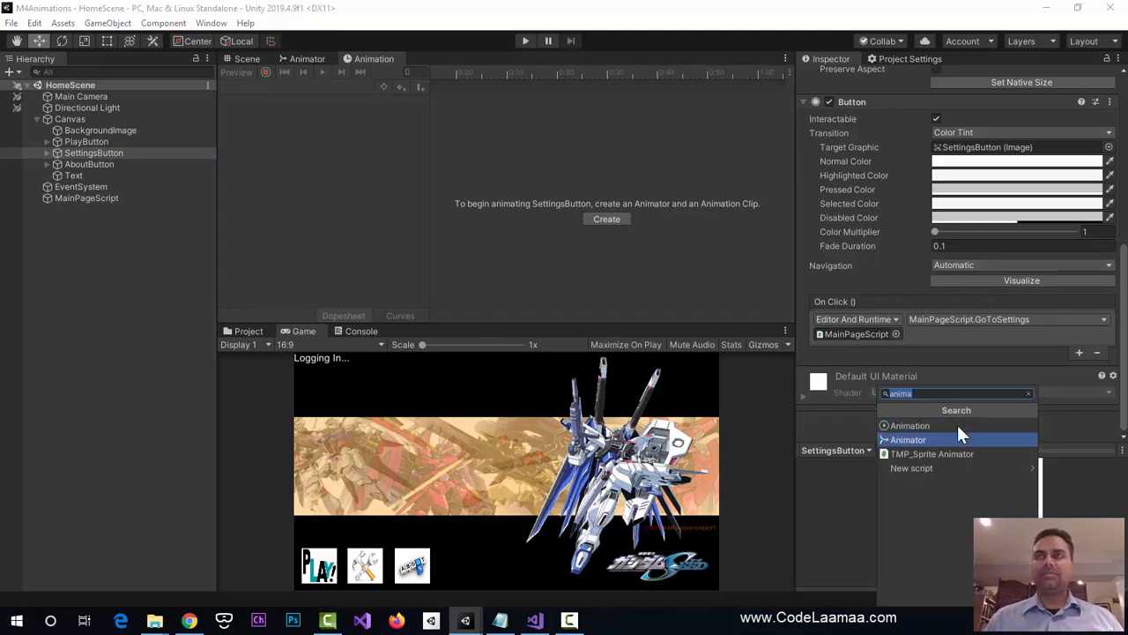
pyautogui.press('Return')
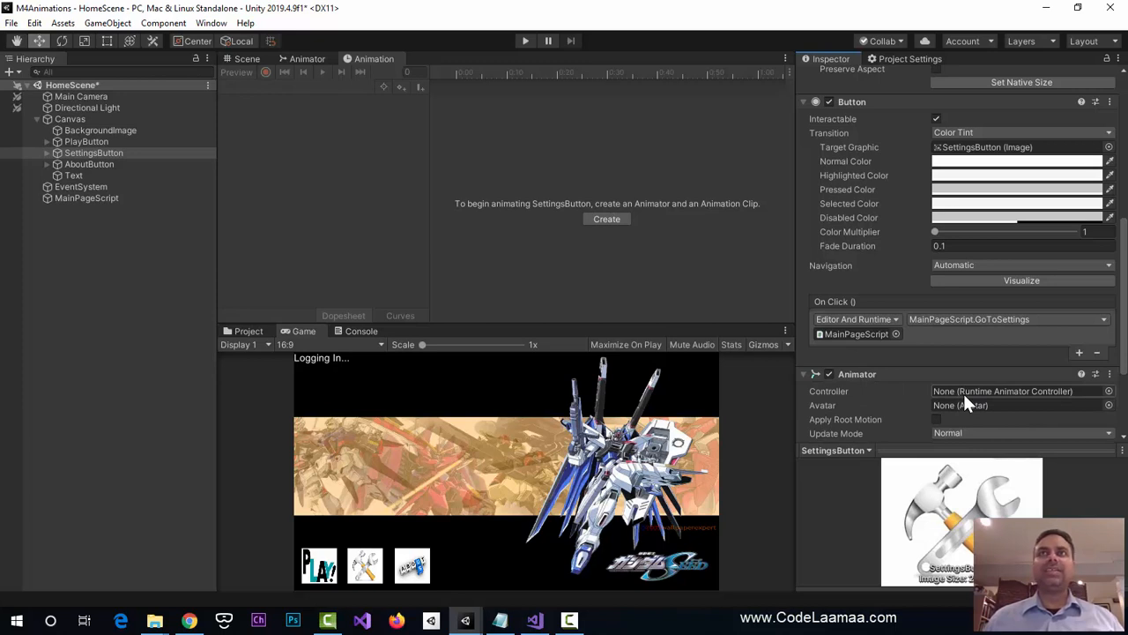
# - Assign the PlayButton animator controller to SettingsButton's Animator
pyautogui.click(1109, 391)
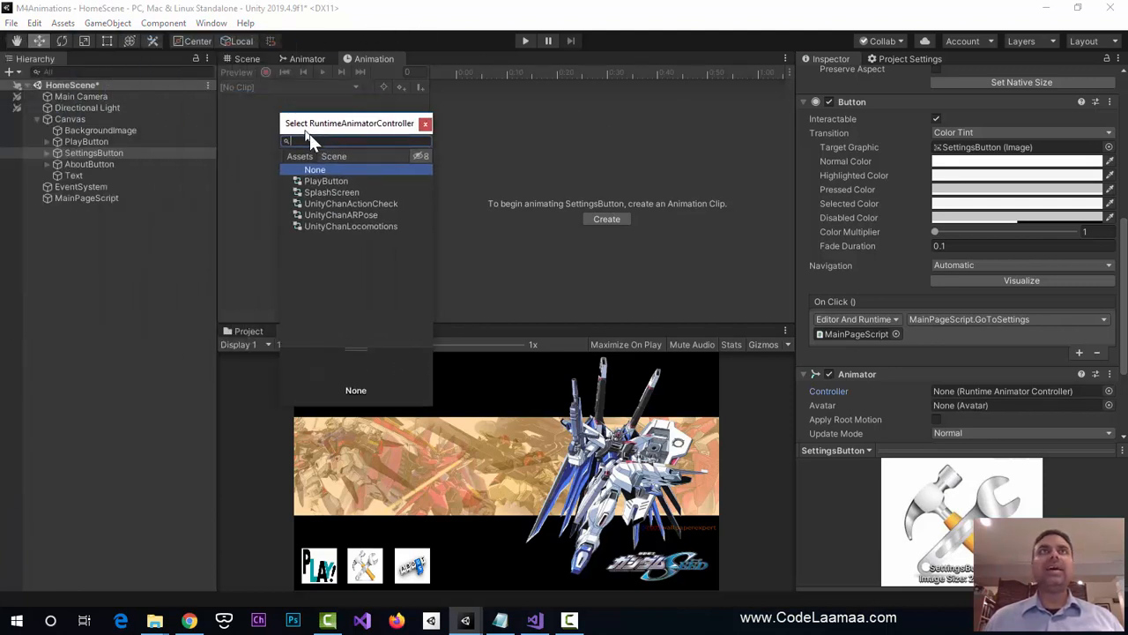
pyautogui.click(325, 182)
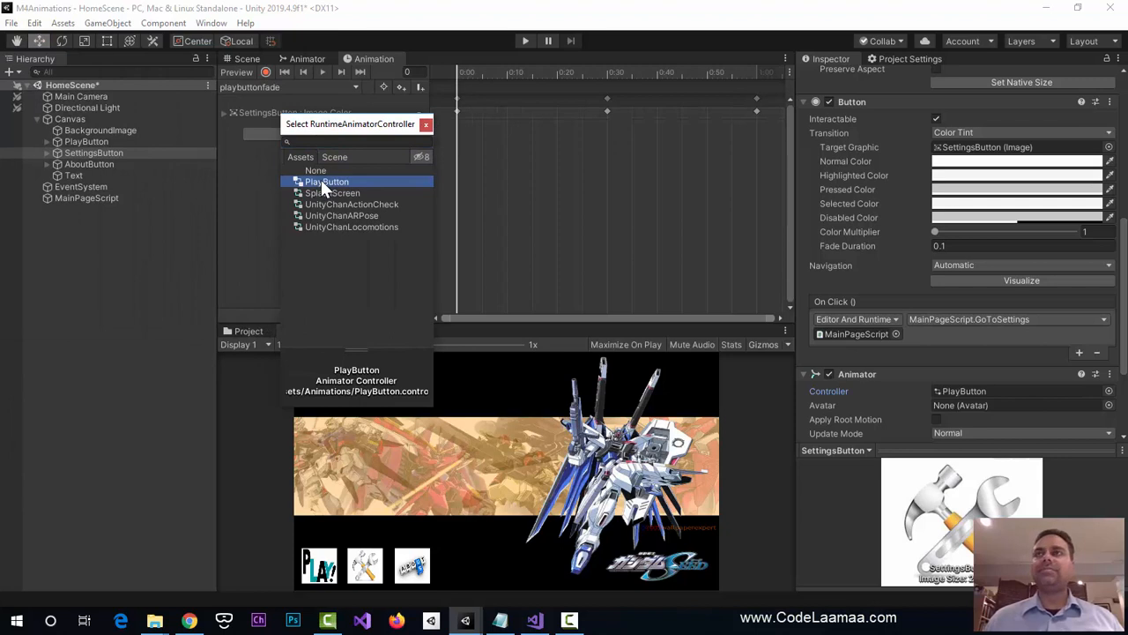
pyautogui.click(427, 123)
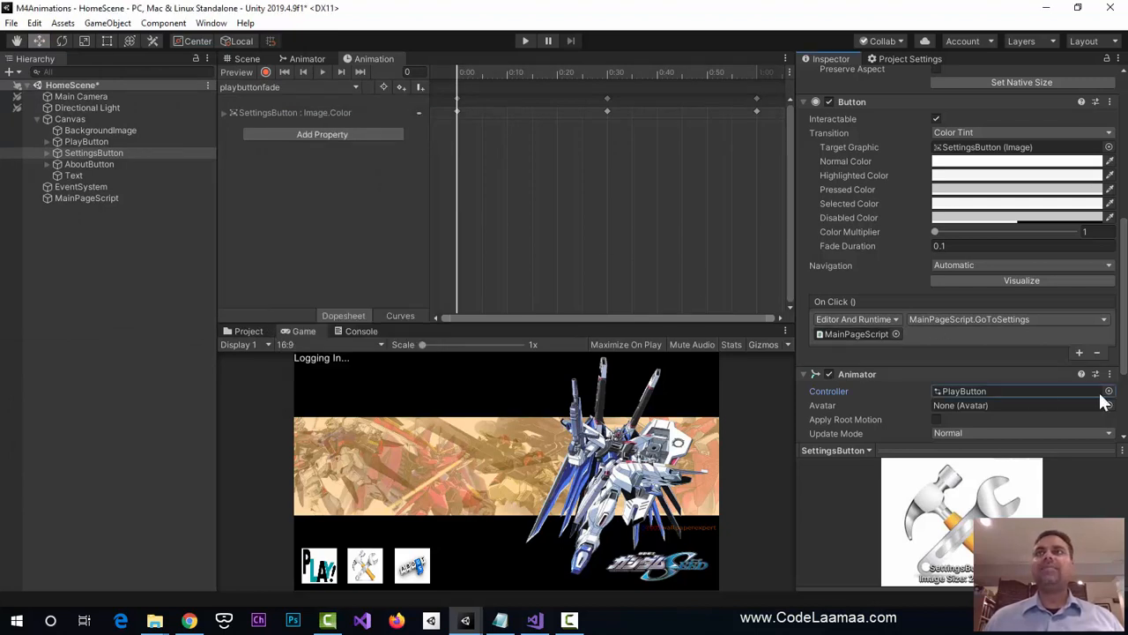
# - Select PlayButton to compare its controller, and test the fade on both buttons in play mode, ending the run
pyautogui.click(99, 141)
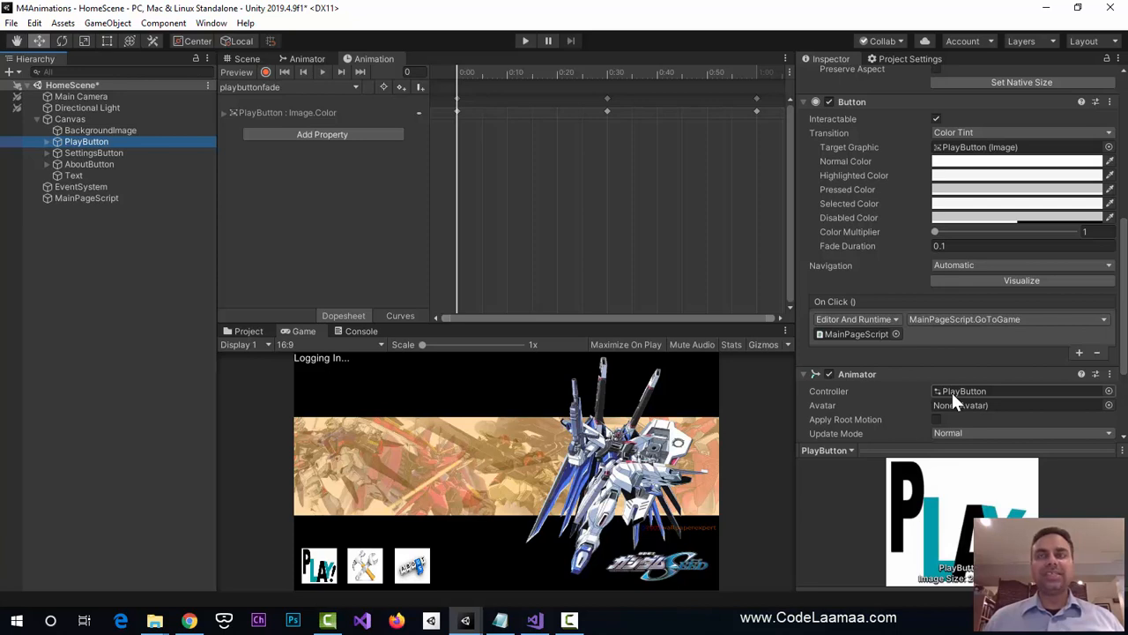
pyautogui.click(525, 41)
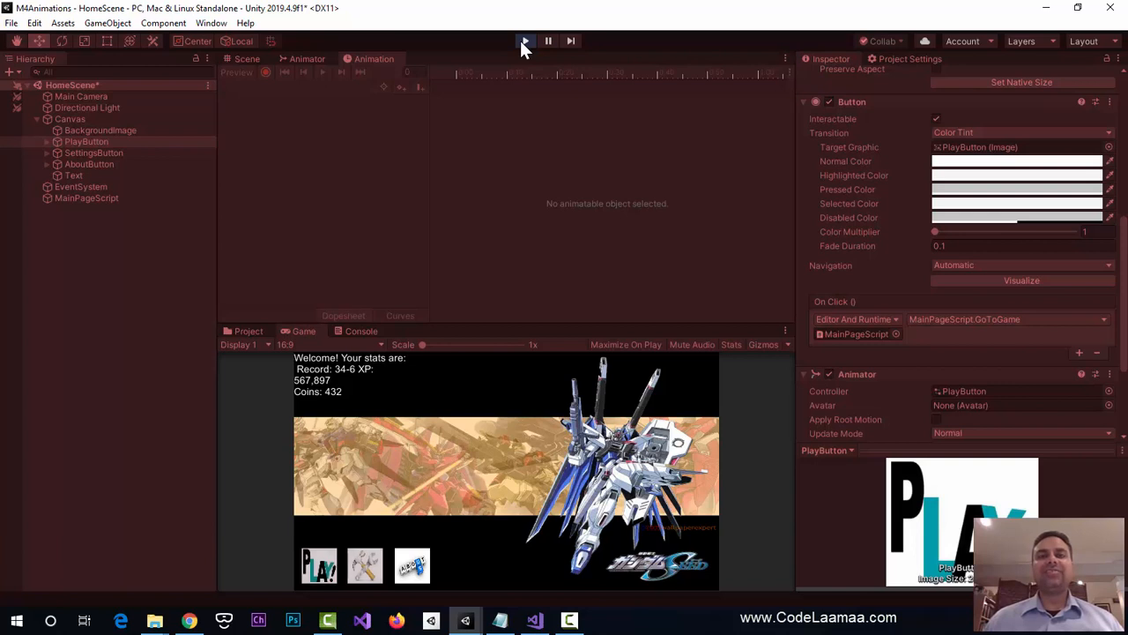
pyautogui.click(524, 42)
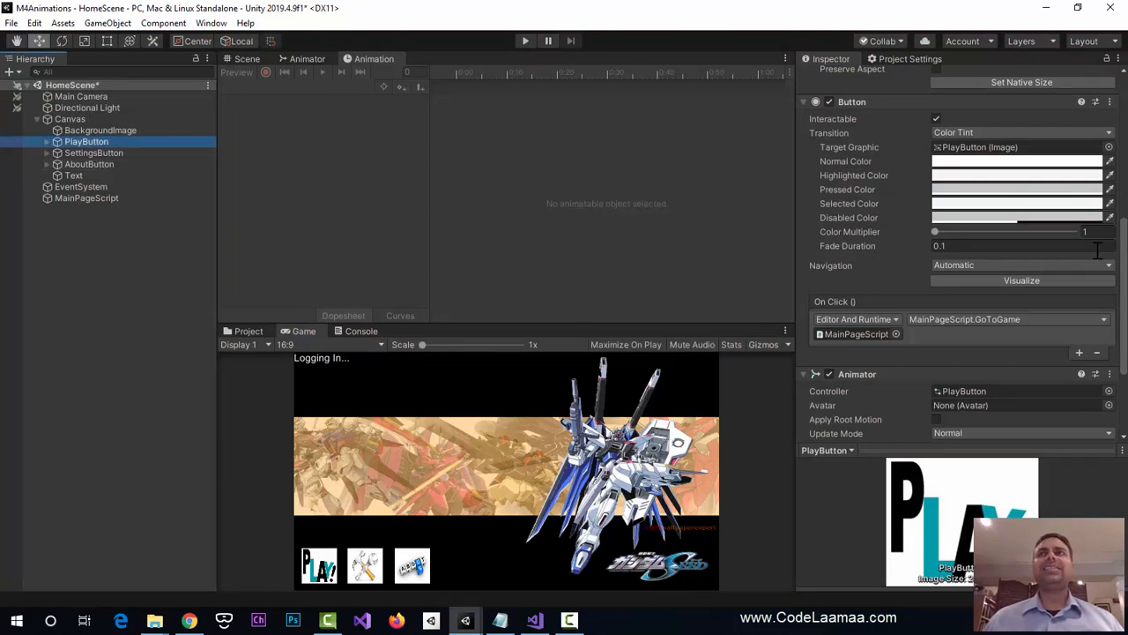
# - Rename the AboutButton object as MiniGameButton
pyautogui.scroll(-3, 1042, 253)
pyautogui.scroll(10, 1040, 250)
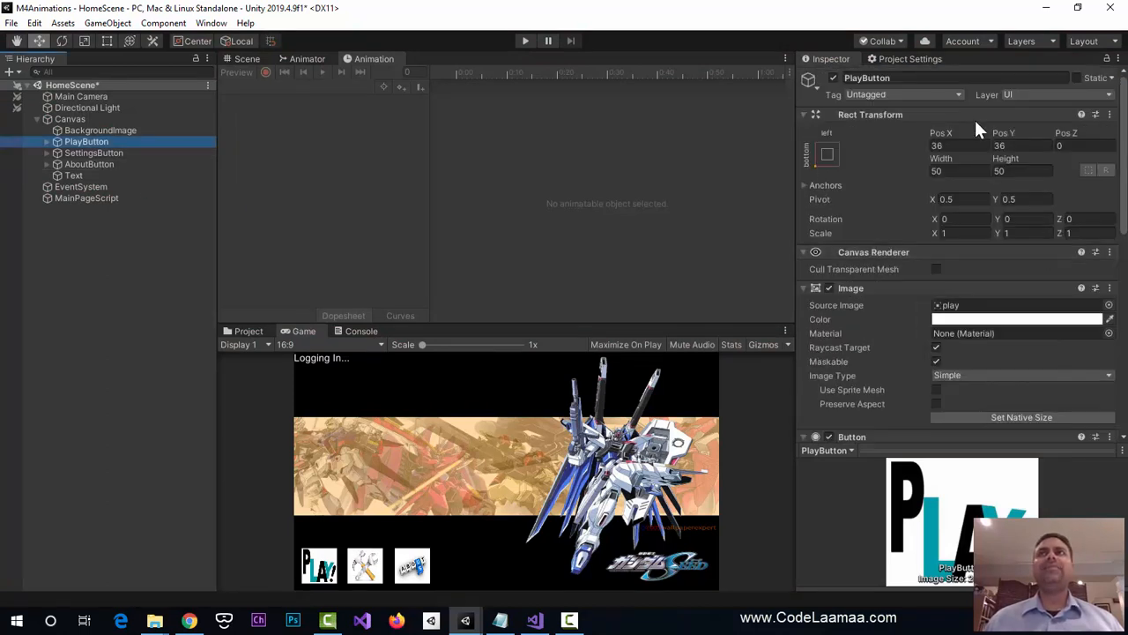
pyautogui.click(927, 79)
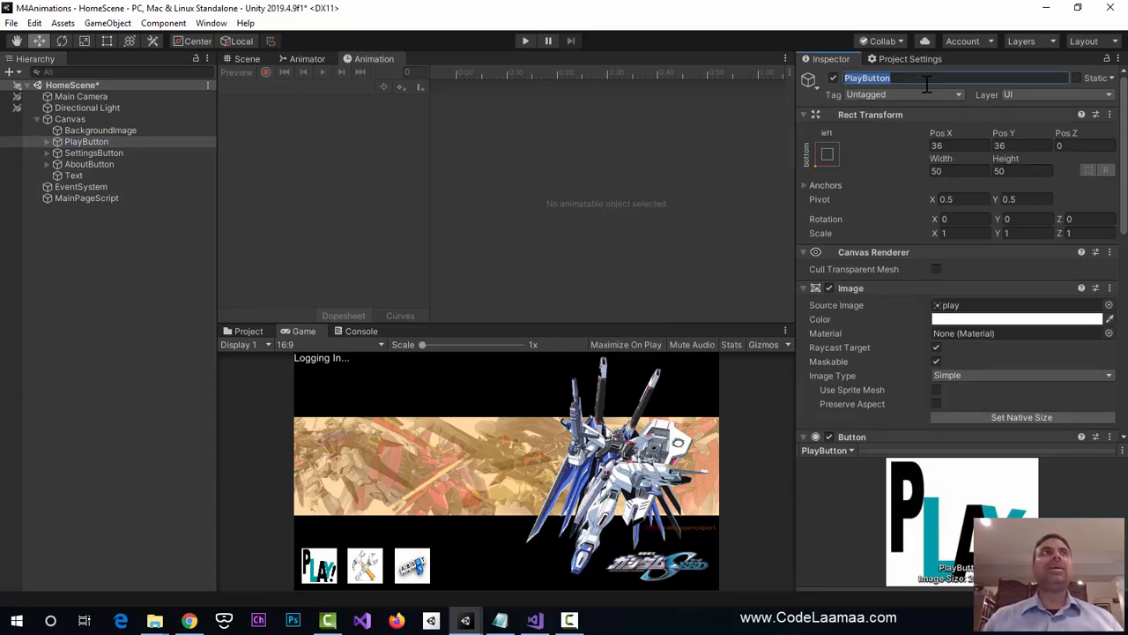
pyautogui.click(97, 171)
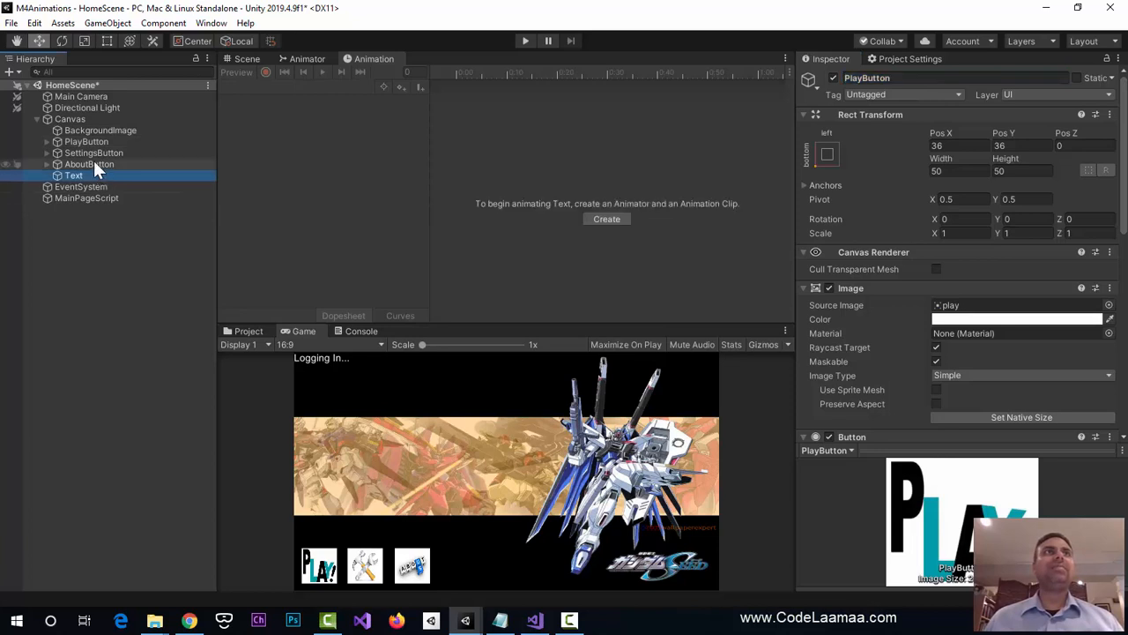
pyautogui.click(94, 164)
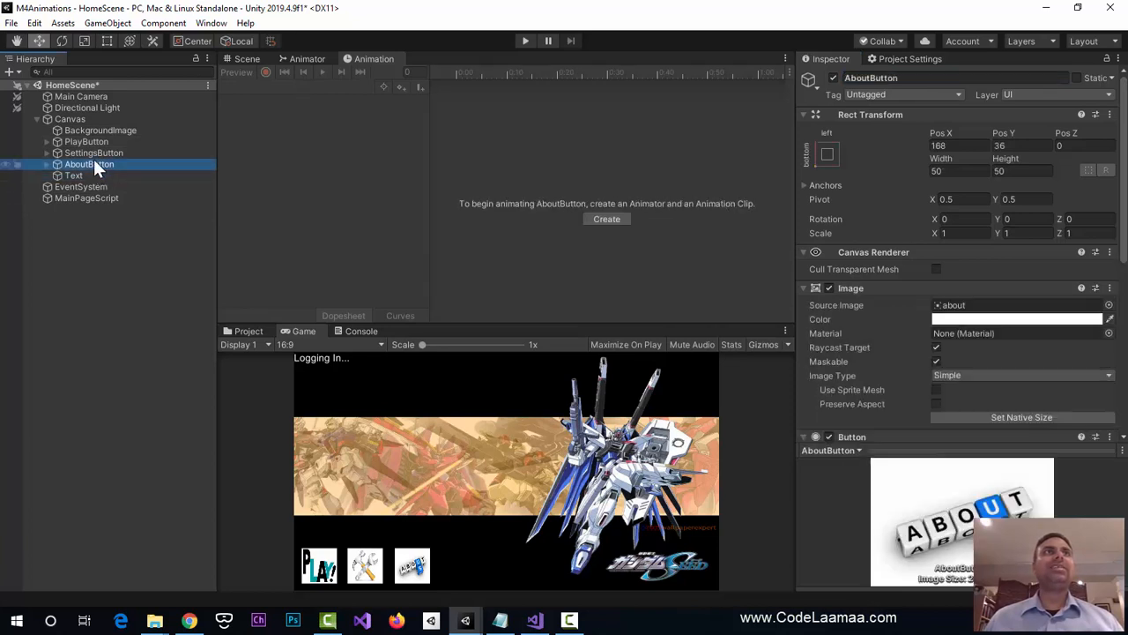
pyautogui.click(896, 78)
pyautogui.write('MiniGamebutto')
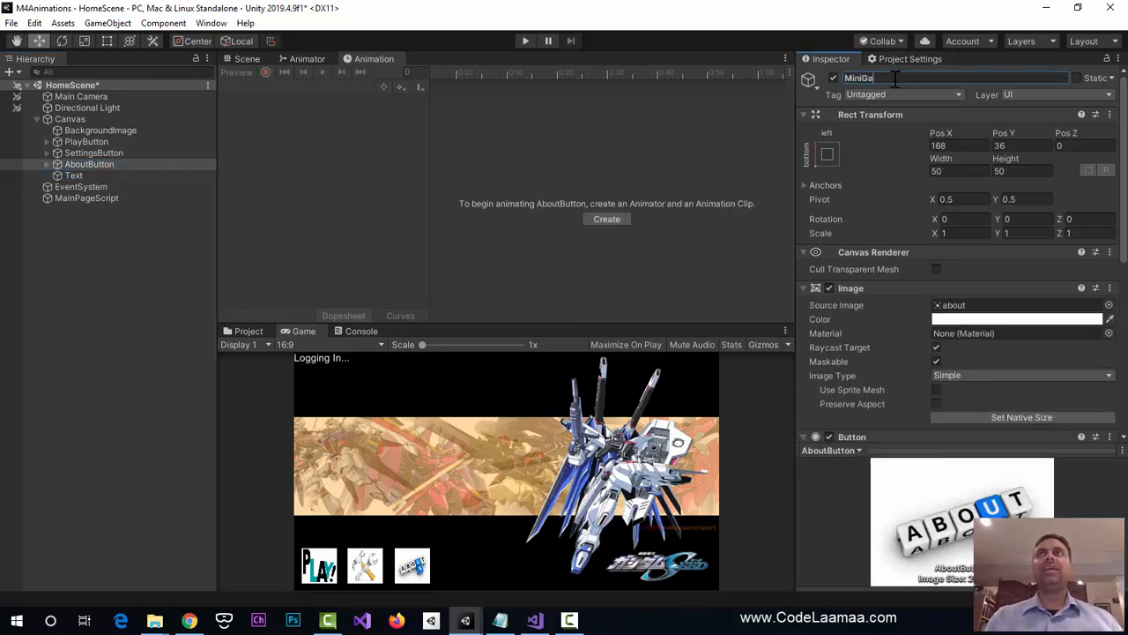
pyautogui.press('BackSpace')
pyautogui.press('BackSpace')
pyautogui.press('BackSpace')
pyautogui.press('BackSpace')
pyautogui.press('BackSpace')
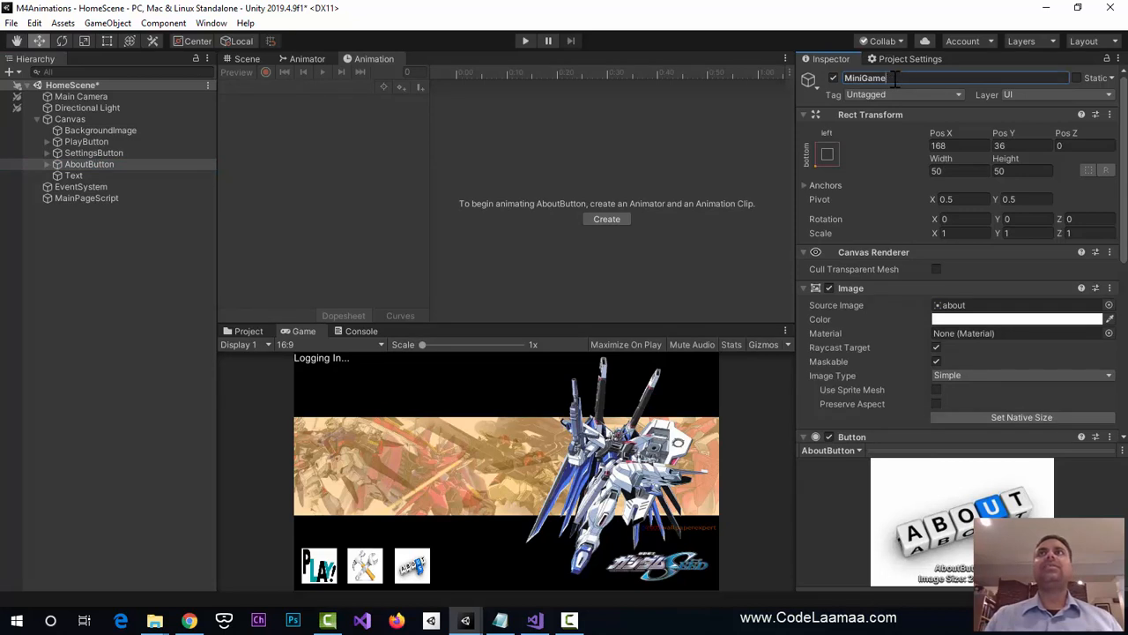
pyautogui.write('Button')
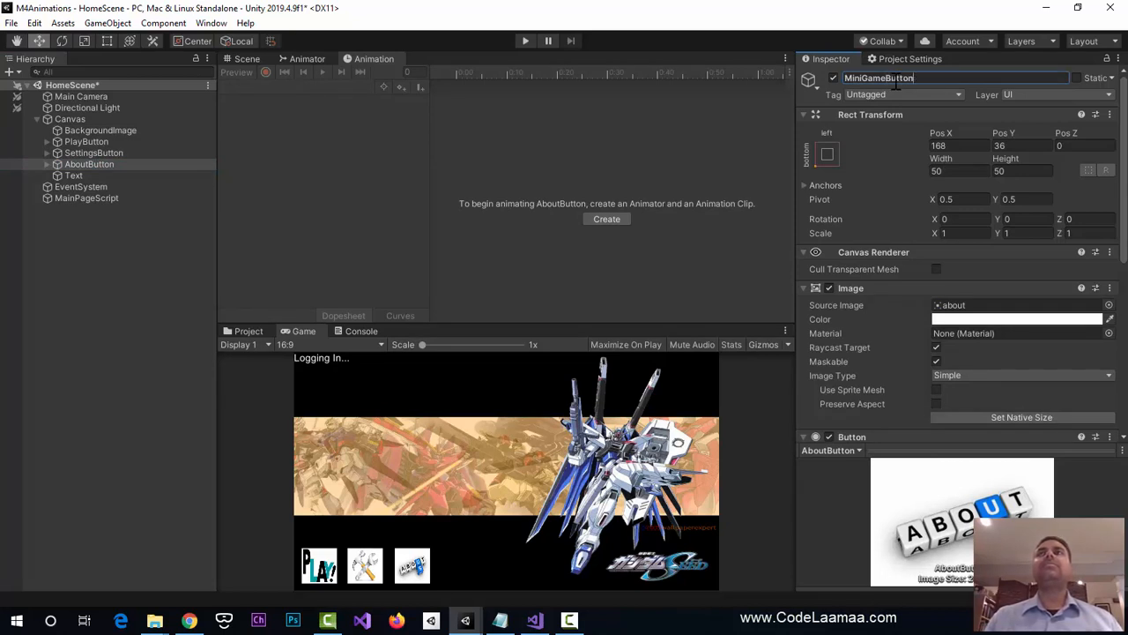
pyautogui.press('Return')
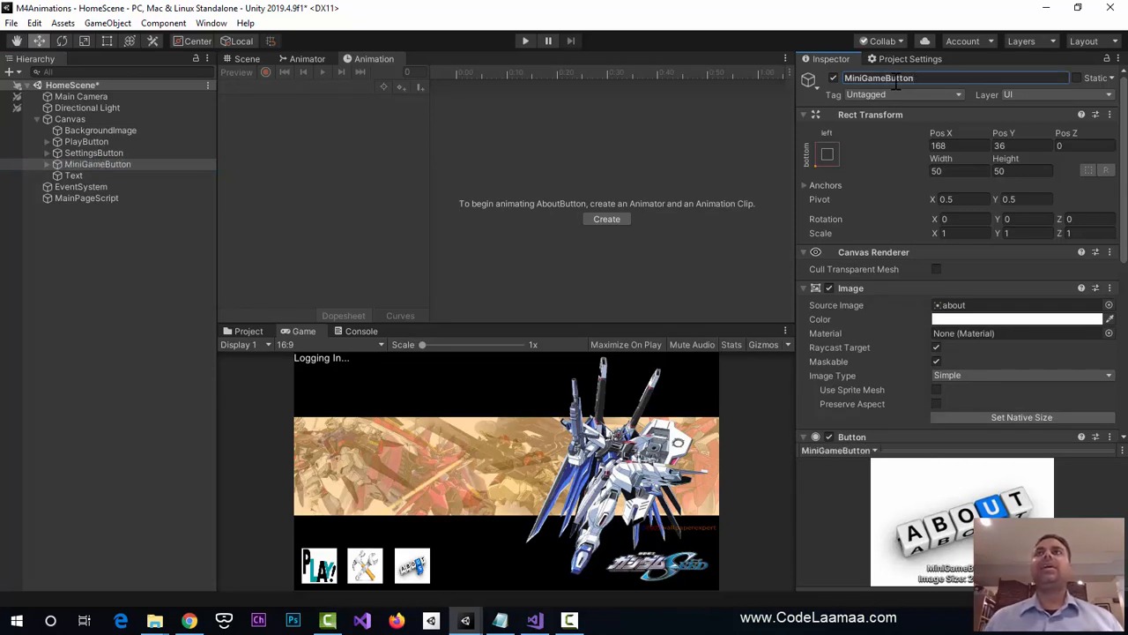
# - Add an Animator component to MiniGameButton
pyautogui.scroll(-8, 1006, 363)
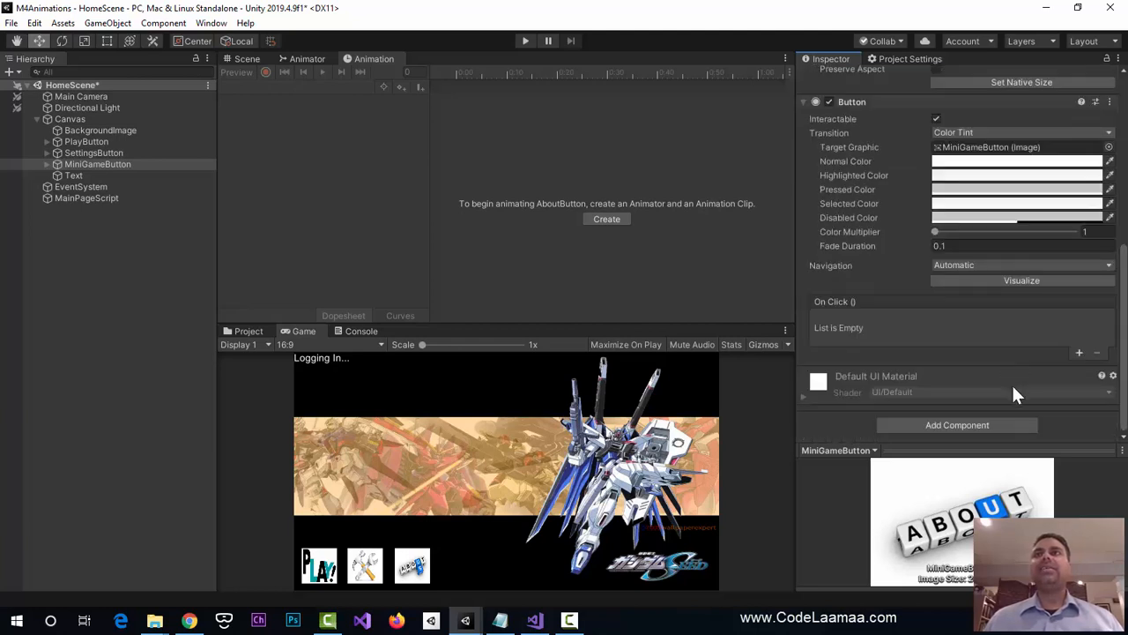
pyautogui.click(992, 426)
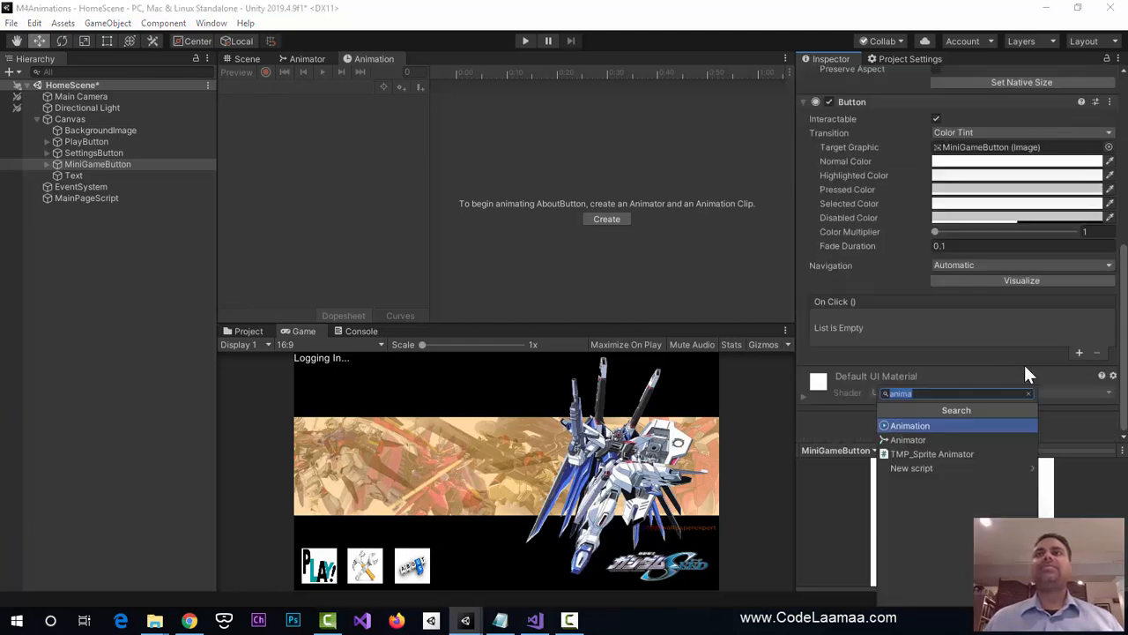
pyautogui.click(919, 437)
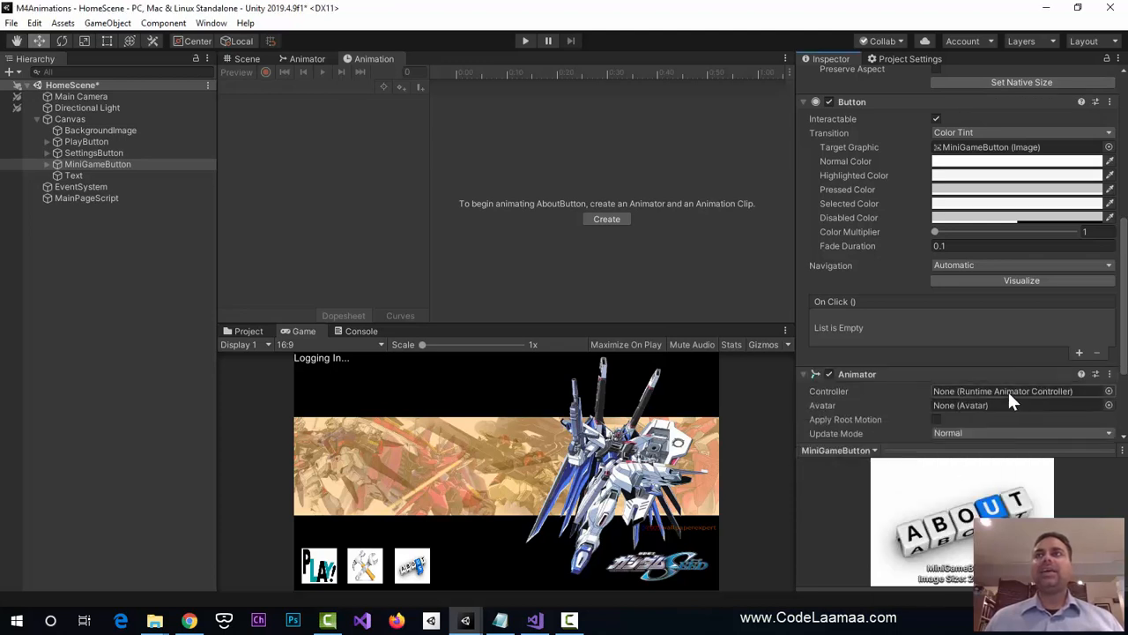
# - Assign the PlayButton controller to MiniGameButton's Animator and test the fade on the buttons in play mode, ending the run
pyautogui.click(1109, 390)
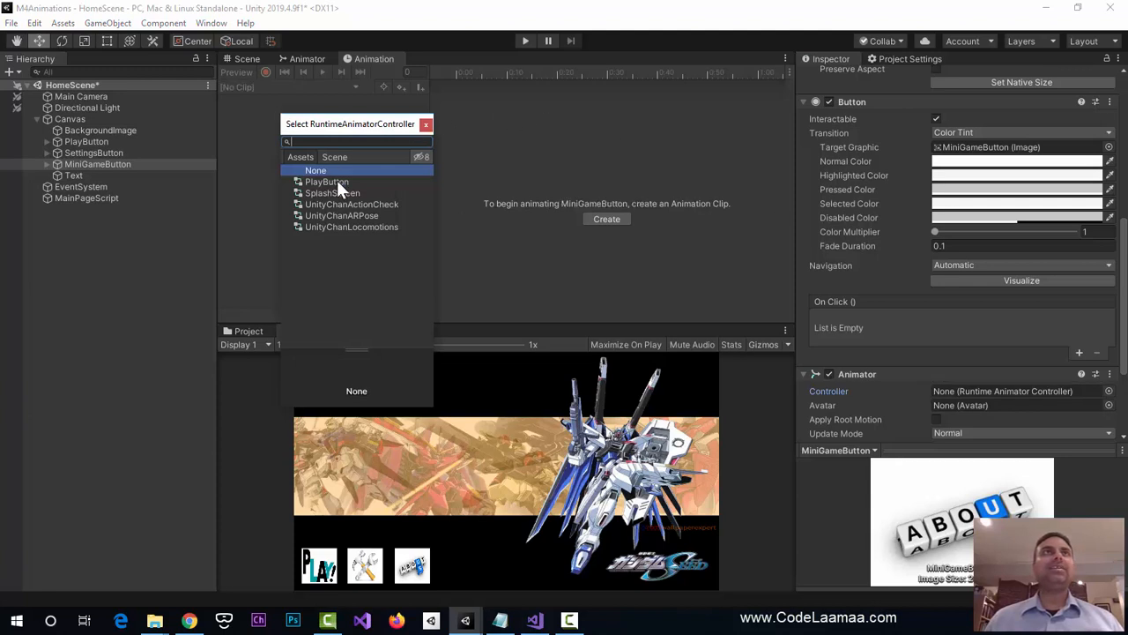
pyautogui.click(337, 181)
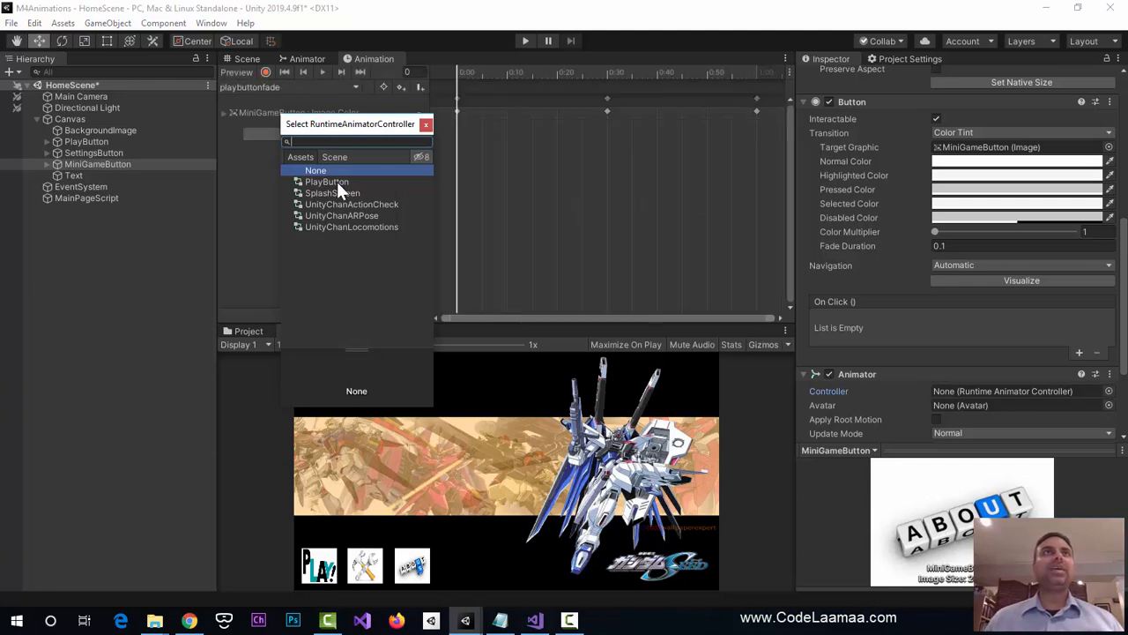
pyautogui.click(425, 124)
pyautogui.click(525, 41)
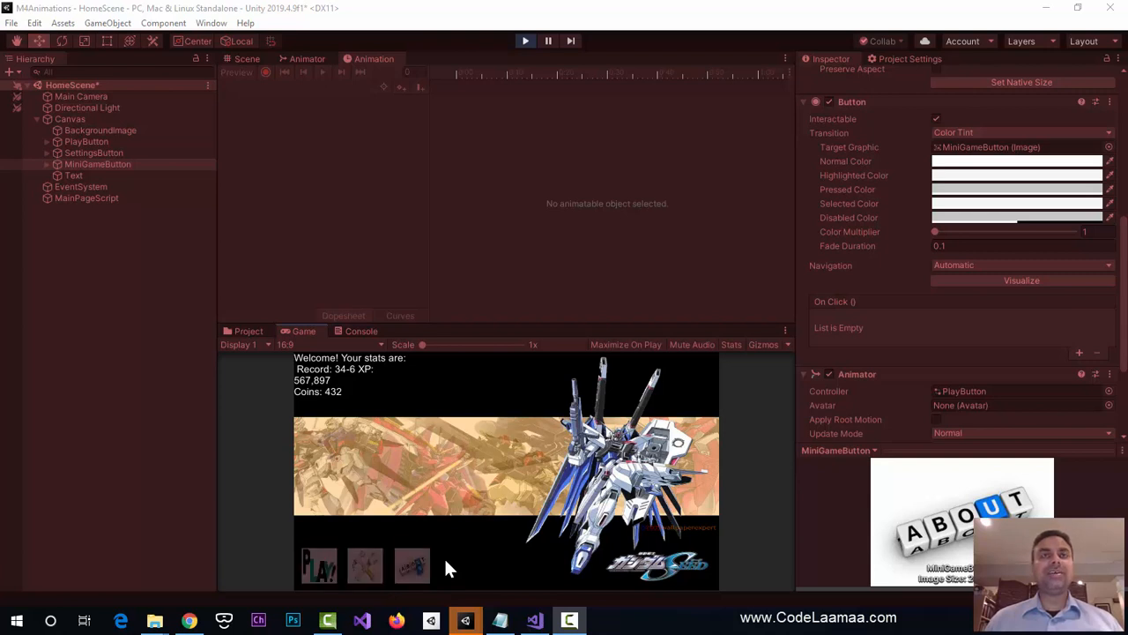
pyautogui.click(525, 40)
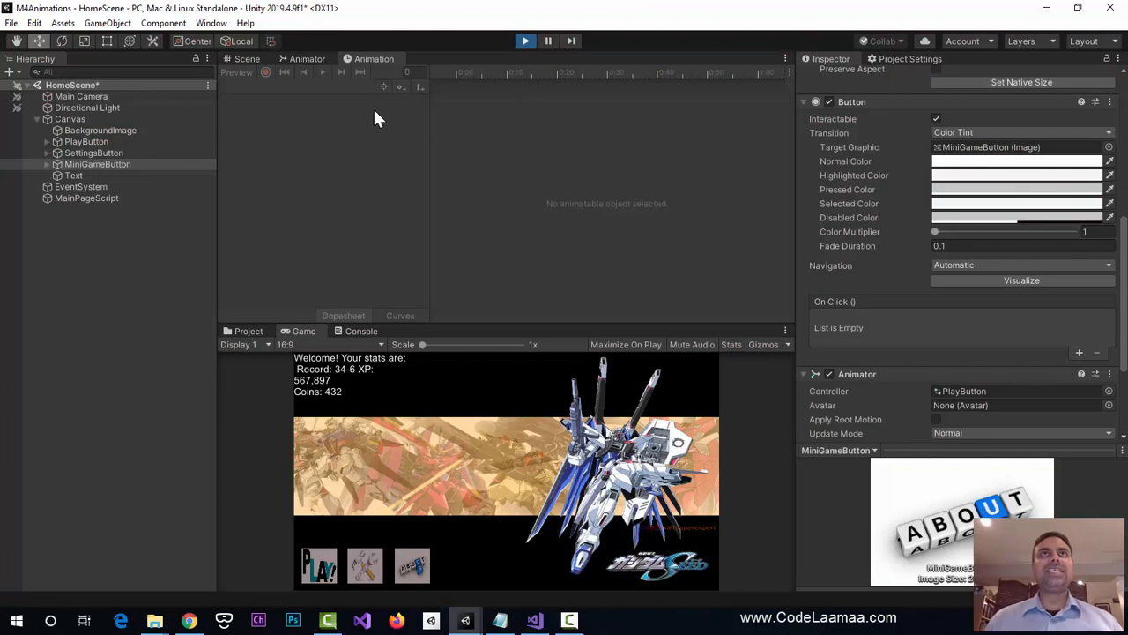
# - Open the PlayButton controller's state graph and move the playbuttonfade state clear of the Any State node
pyautogui.click(306, 58)
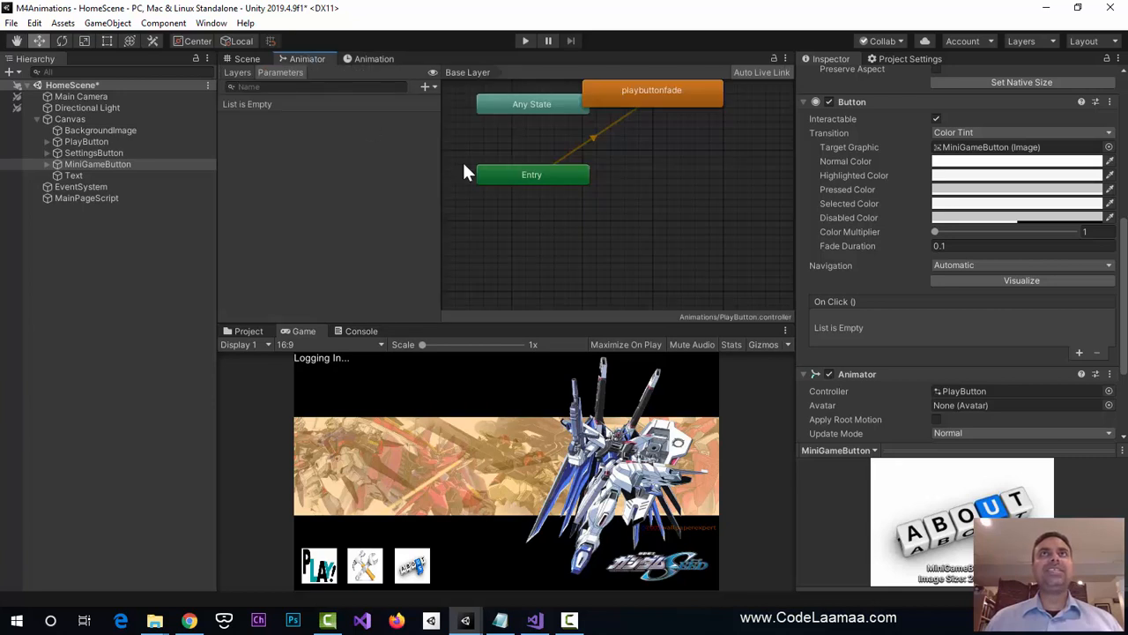
pyautogui.scroll(-1, 652, 206)
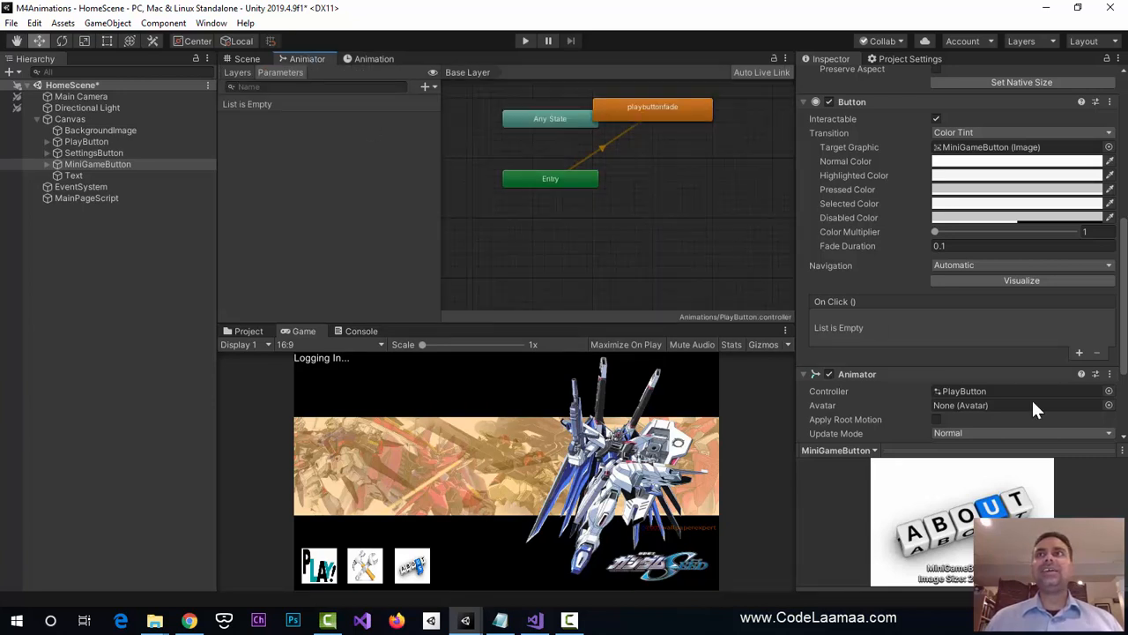
pyautogui.click(998, 393)
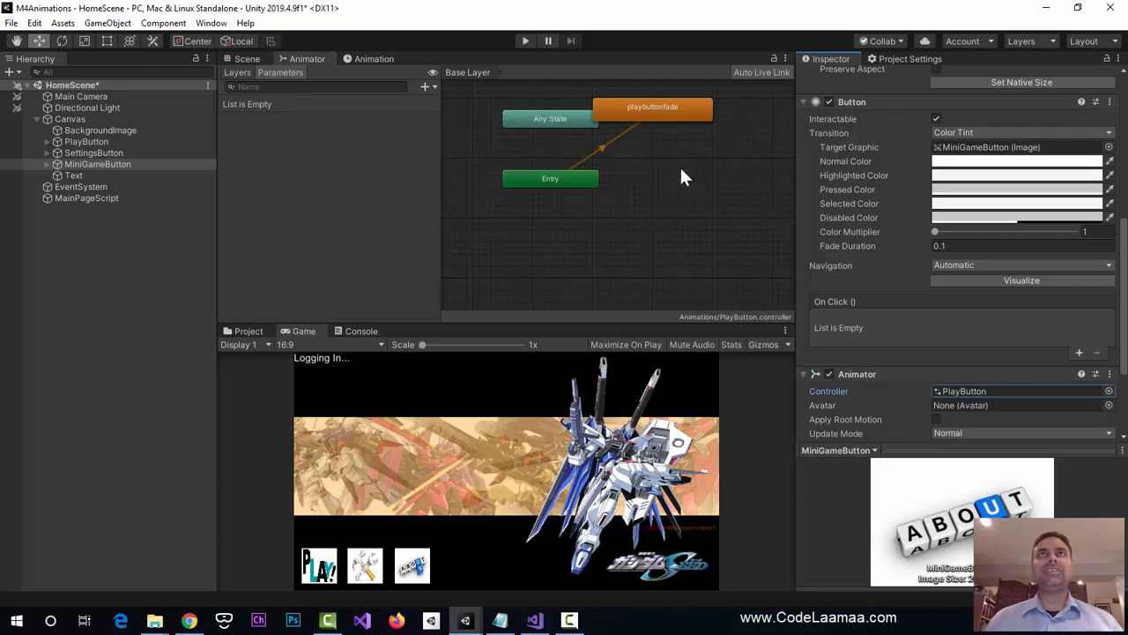
pyautogui.click(649, 152)
pyautogui.scroll(-2, 649, 157)
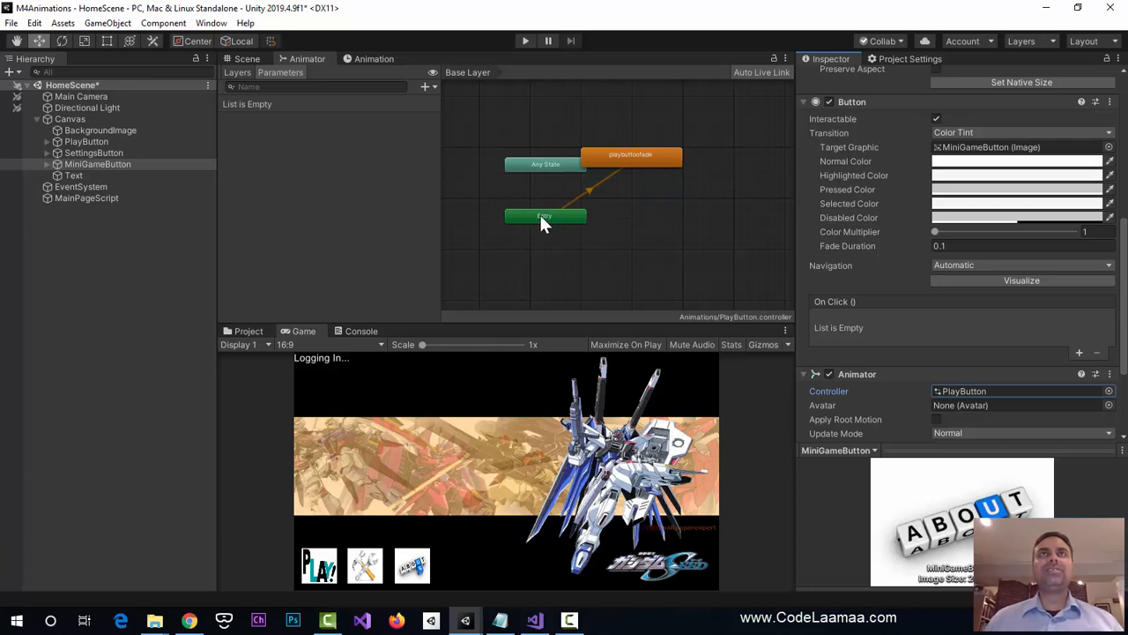
pyautogui.click(621, 168)
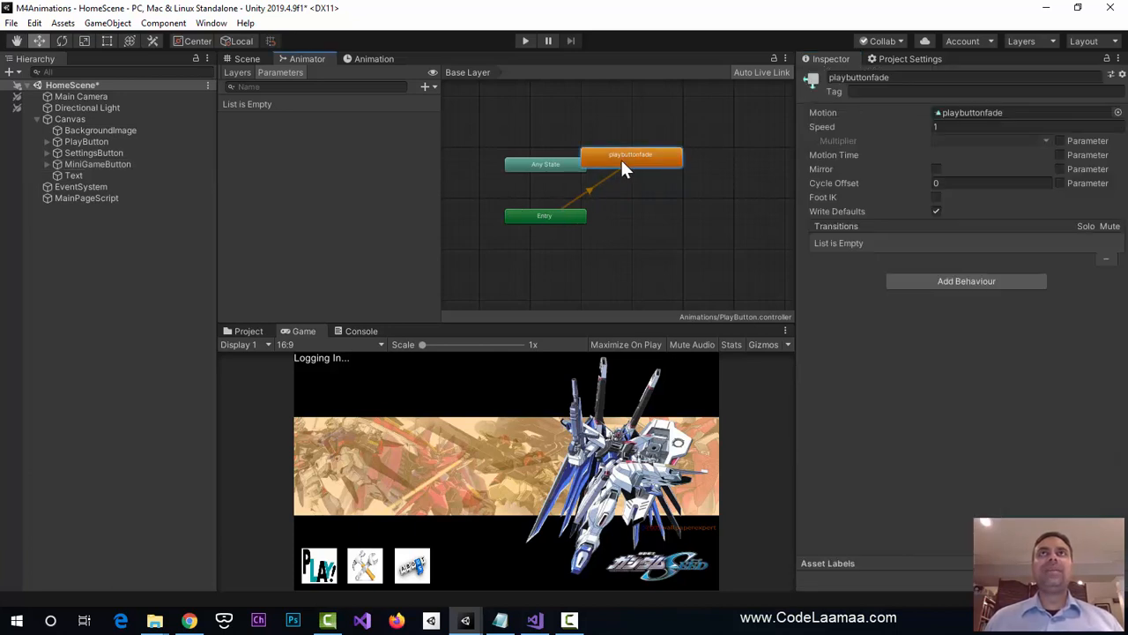
pyautogui.moveTo(624, 169); pyautogui.dragTo(661, 182)
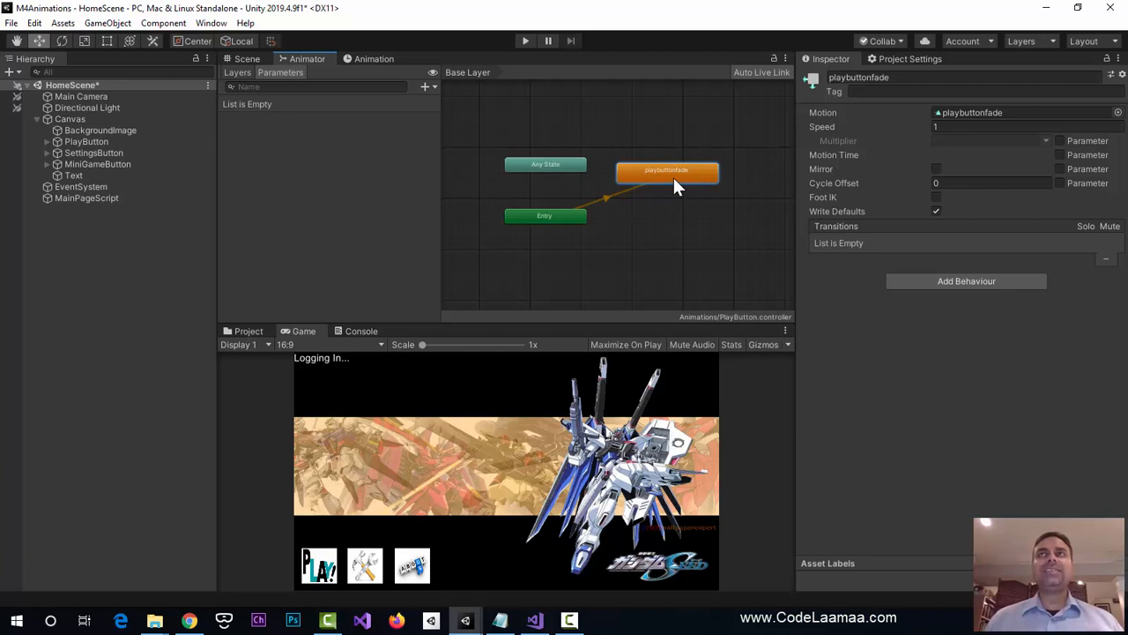
# - Set the playbuttonfade state's speed to 0.3 and save the scene
pyautogui.click(966, 128)
pyautogui.write('0.3')
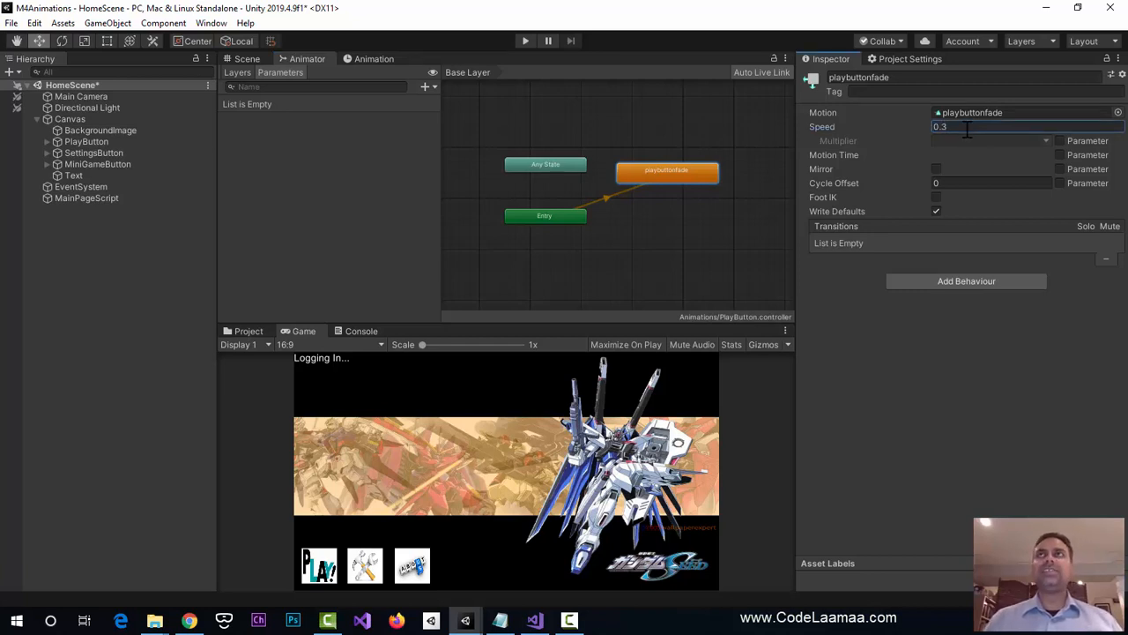
pyautogui.press('Return')
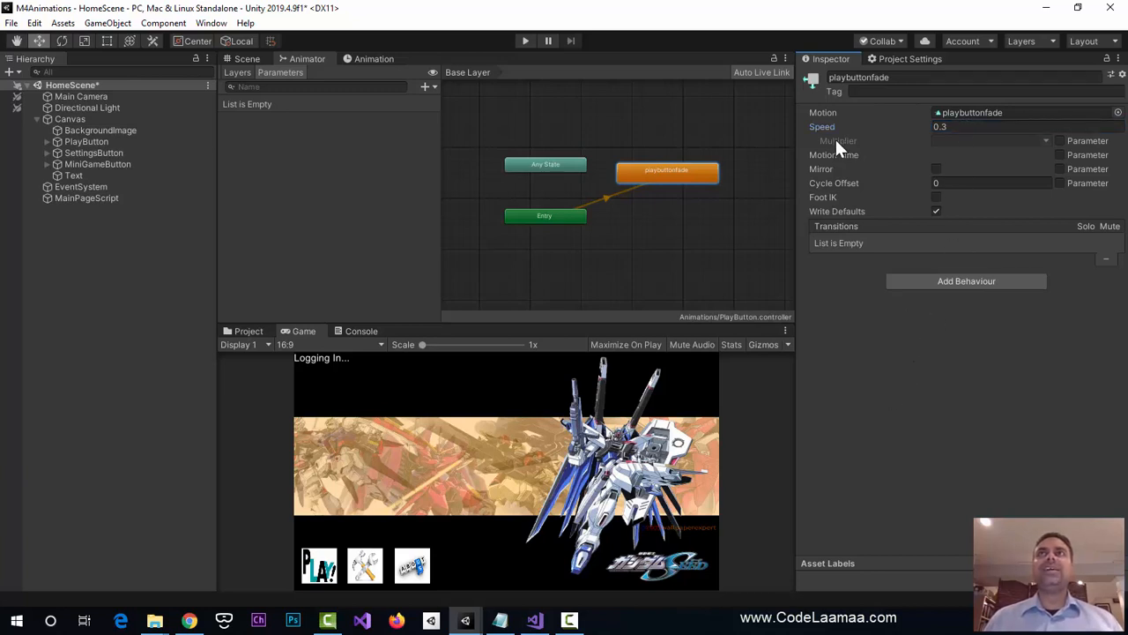
pyautogui.click(950, 138)
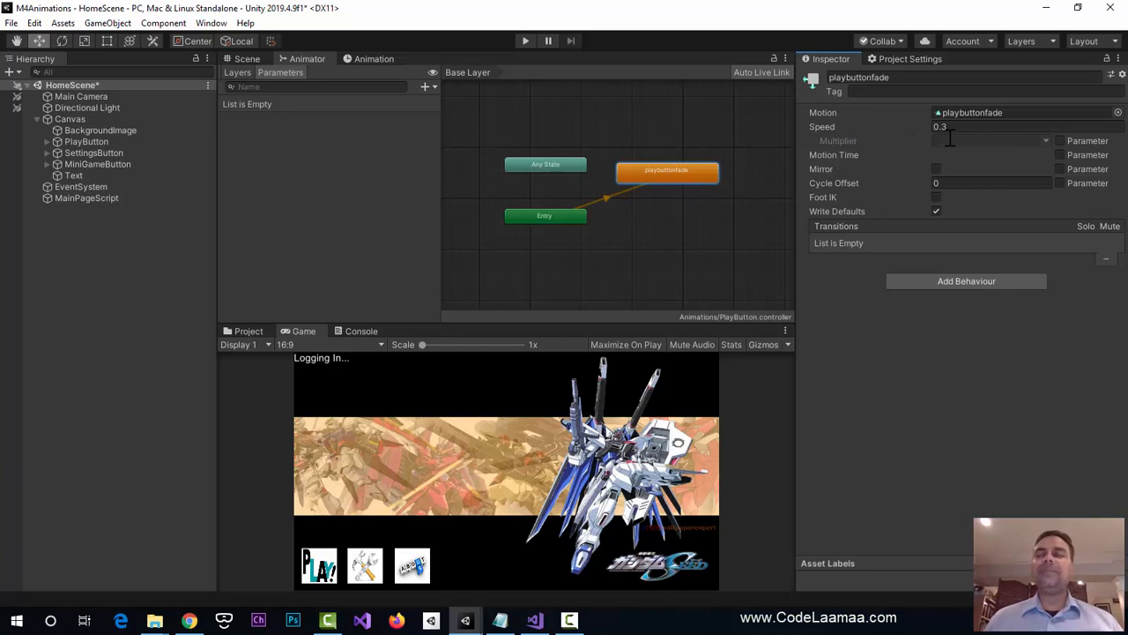
pyautogui.click(952, 126)
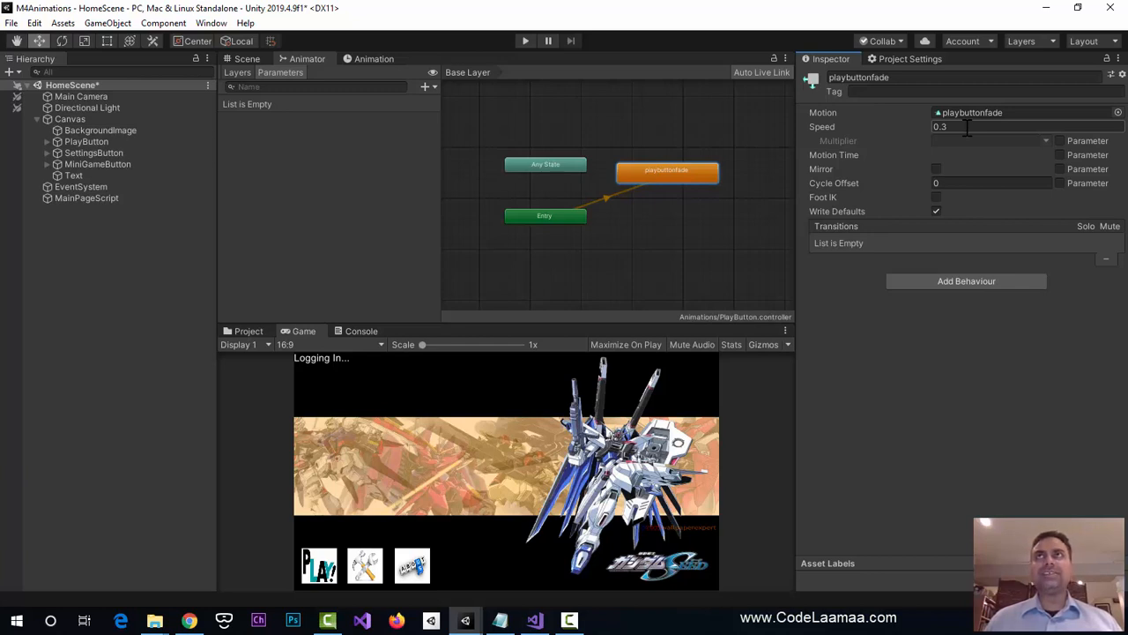
pyautogui.click(965, 125)
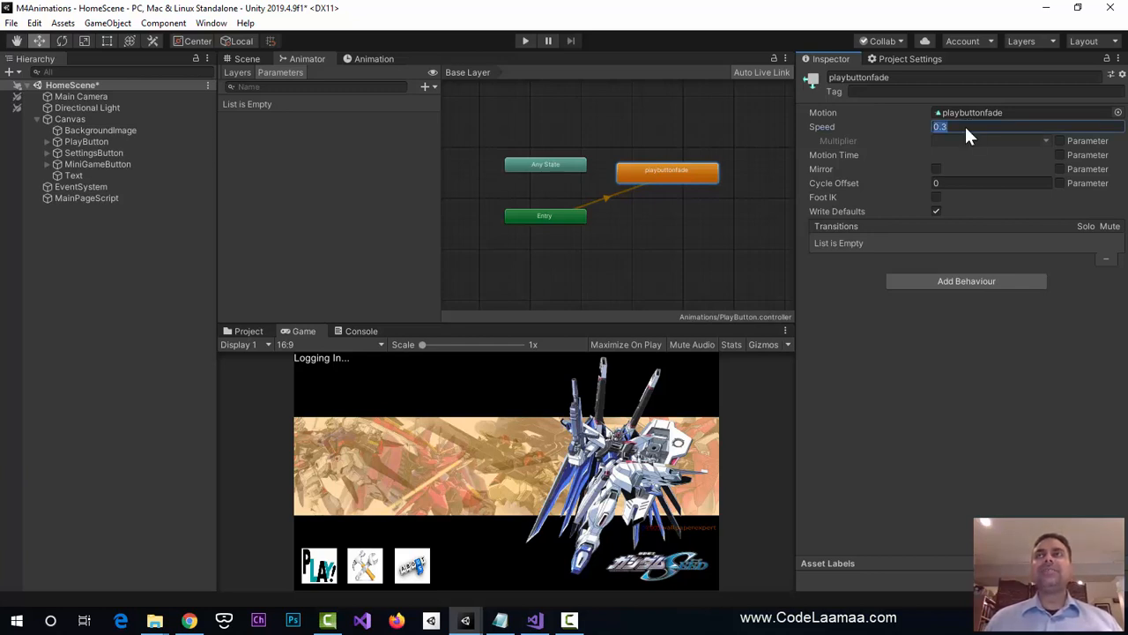
pyautogui.click(654, 246)
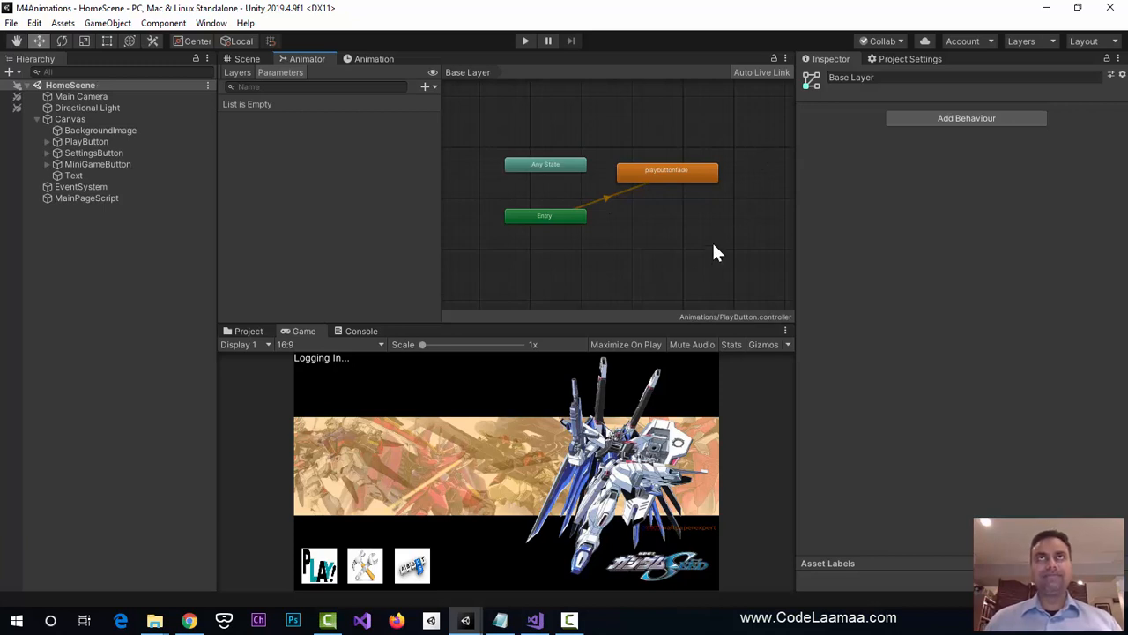
# - Run the home scene to check the fade speed on the three buttons, ending the run
pyautogui.click(524, 41)
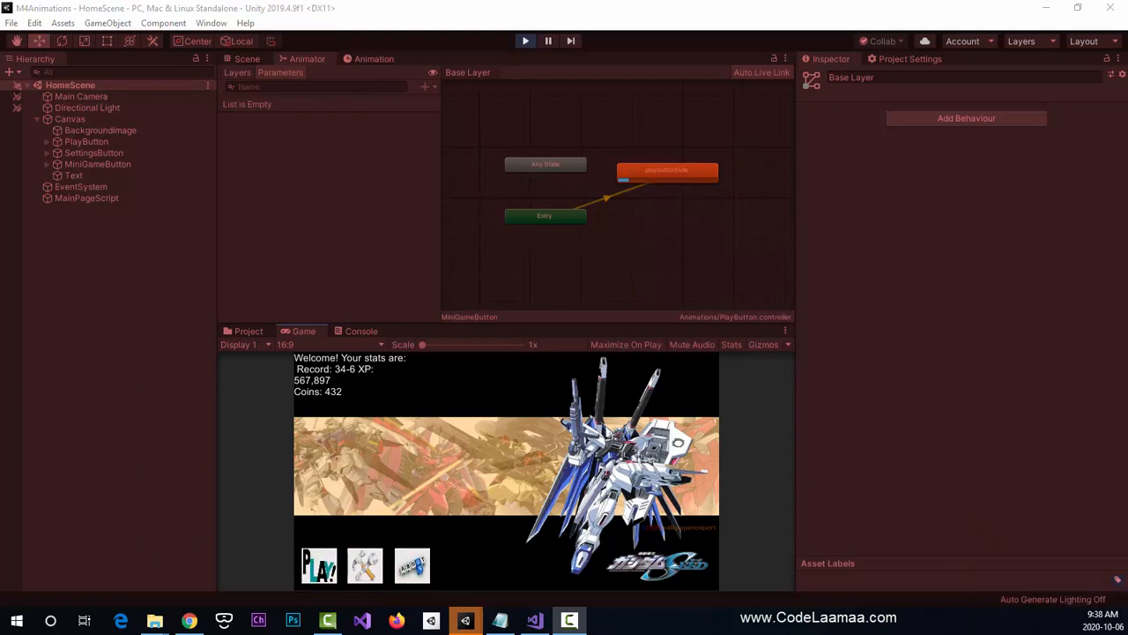
pyautogui.hotkey('ctrl', 'p')
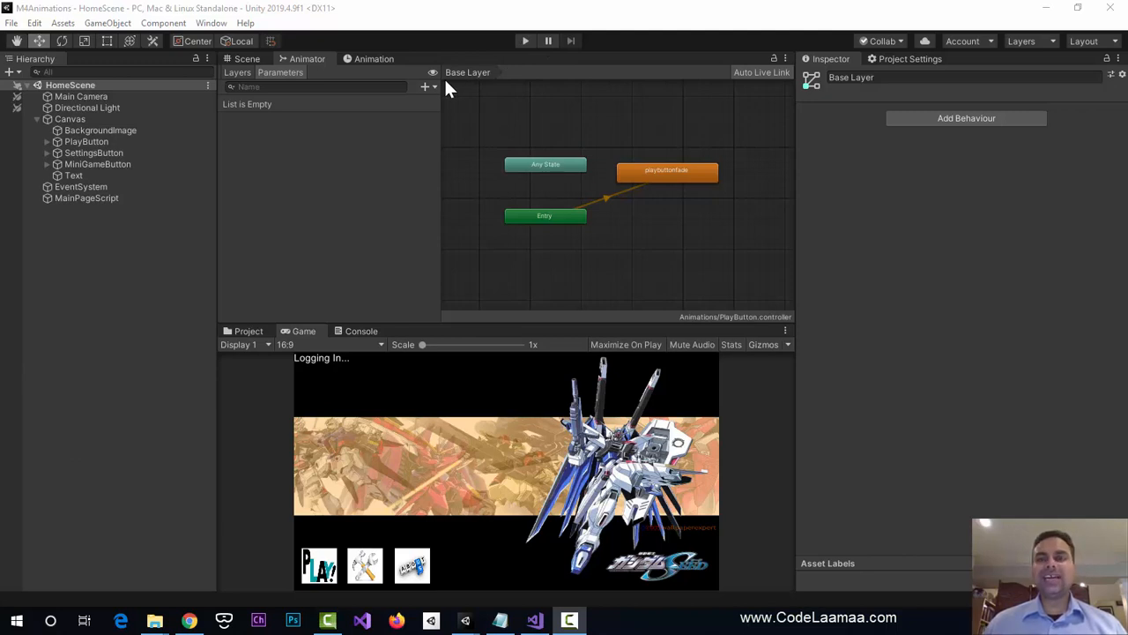
# - Frame the entire home page canvas in the Scene view, keeping the Move tool active
pyautogui.click(249, 58)
pyautogui.scroll(-5, 718, 189)
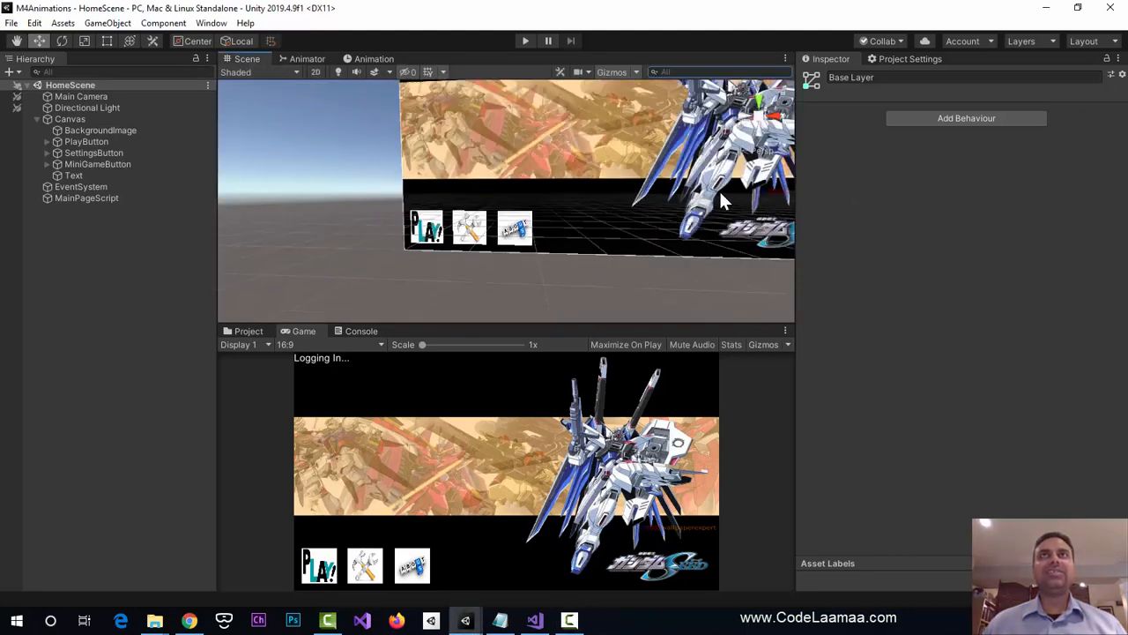
pyautogui.moveTo(636, 160); pyautogui.dragTo(593, 199, button='middle')
pyautogui.scroll(3, 640, 185)
pyautogui.scroll(3, 627, 191)
pyautogui.moveTo(594, 199); pyautogui.dragTo(618, 191, button='right')
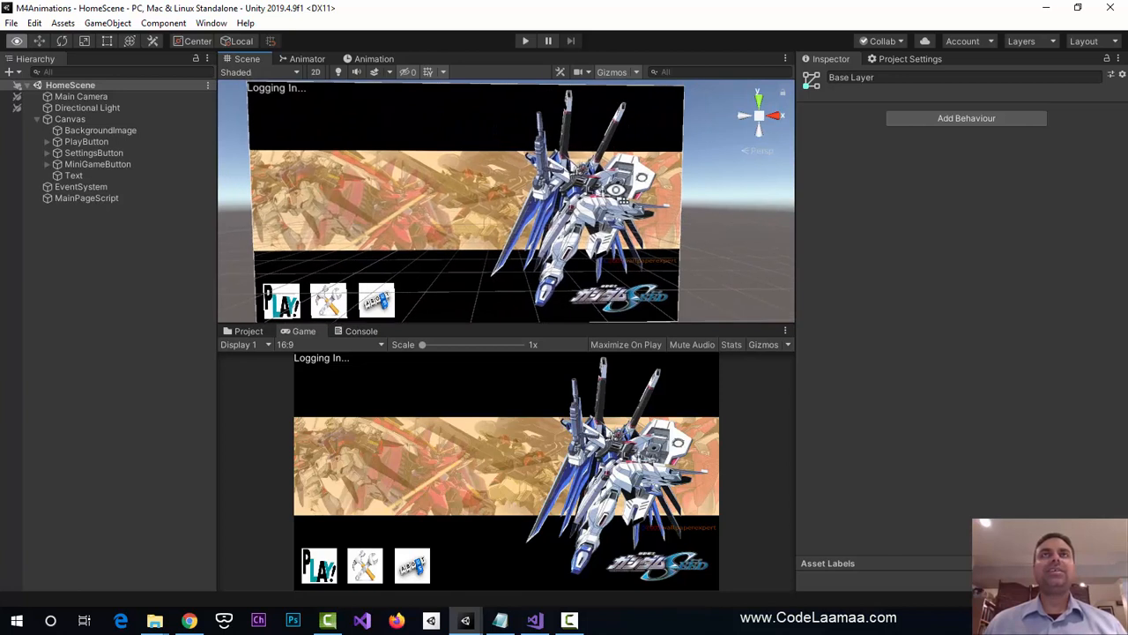
pyautogui.scroll(1, 581, 212)
pyautogui.moveTo(582, 212); pyautogui.dragTo(599, 201, button='middle')
pyautogui.scroll(-2, 599, 202)
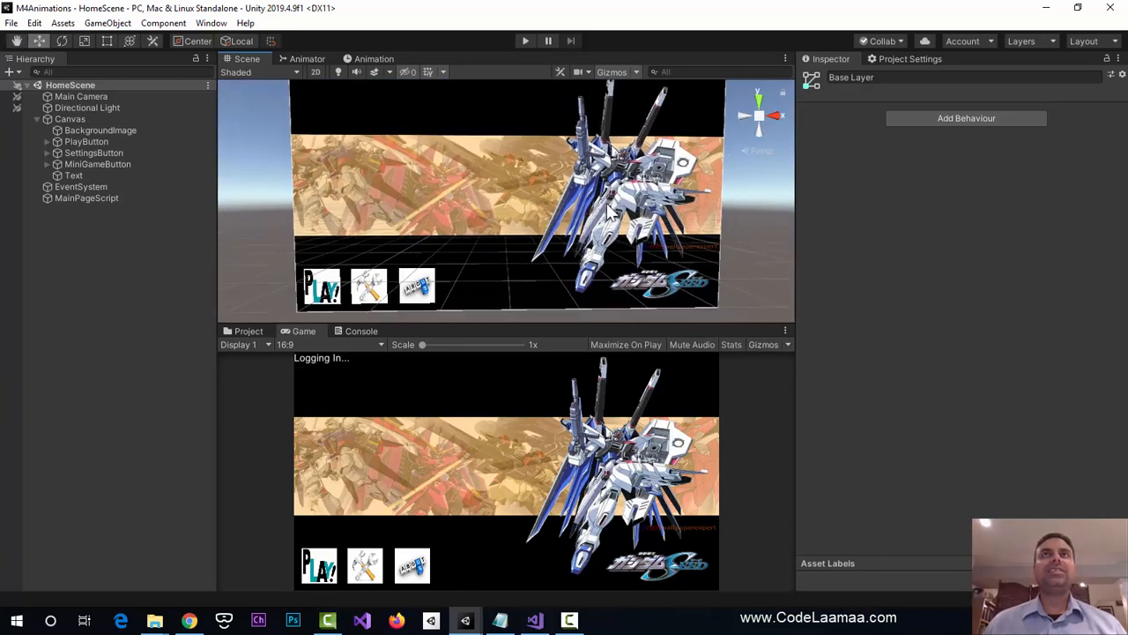
pyautogui.press('r')
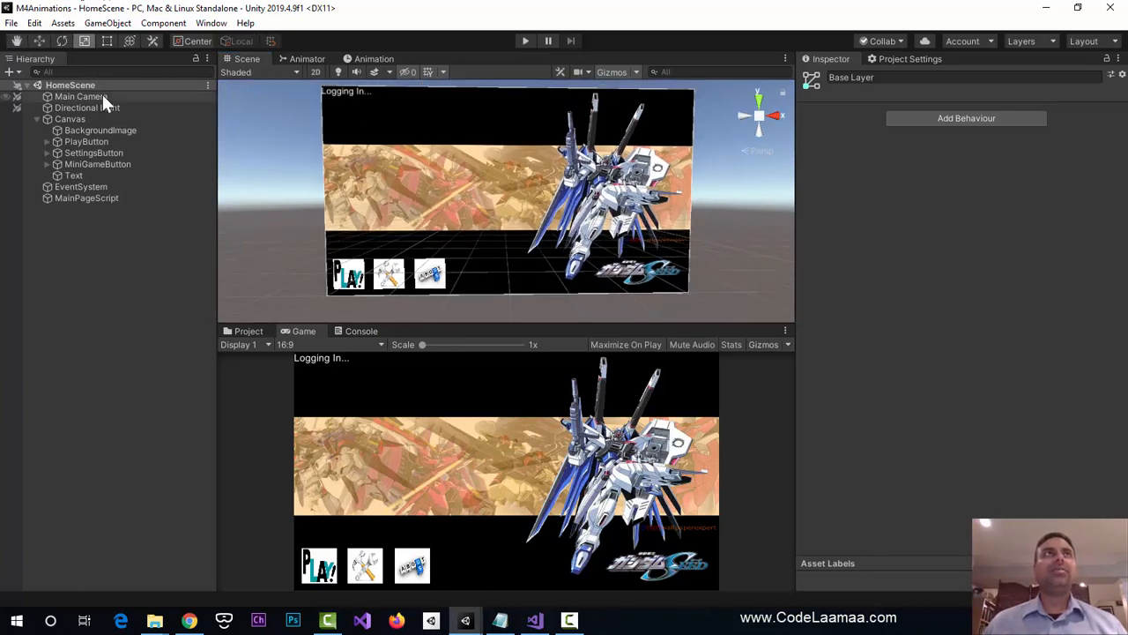
pyautogui.click(38, 40)
# - Add a UI Image to the canvas and set its width to 200
pyautogui.click(107, 22)
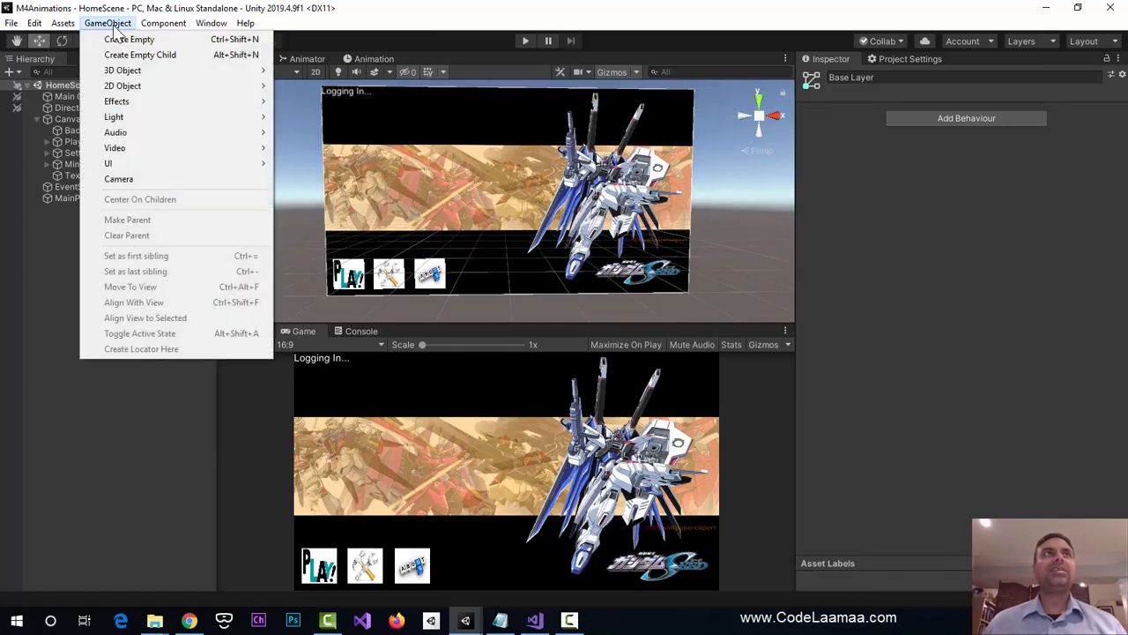
pyautogui.moveTo(188, 169)
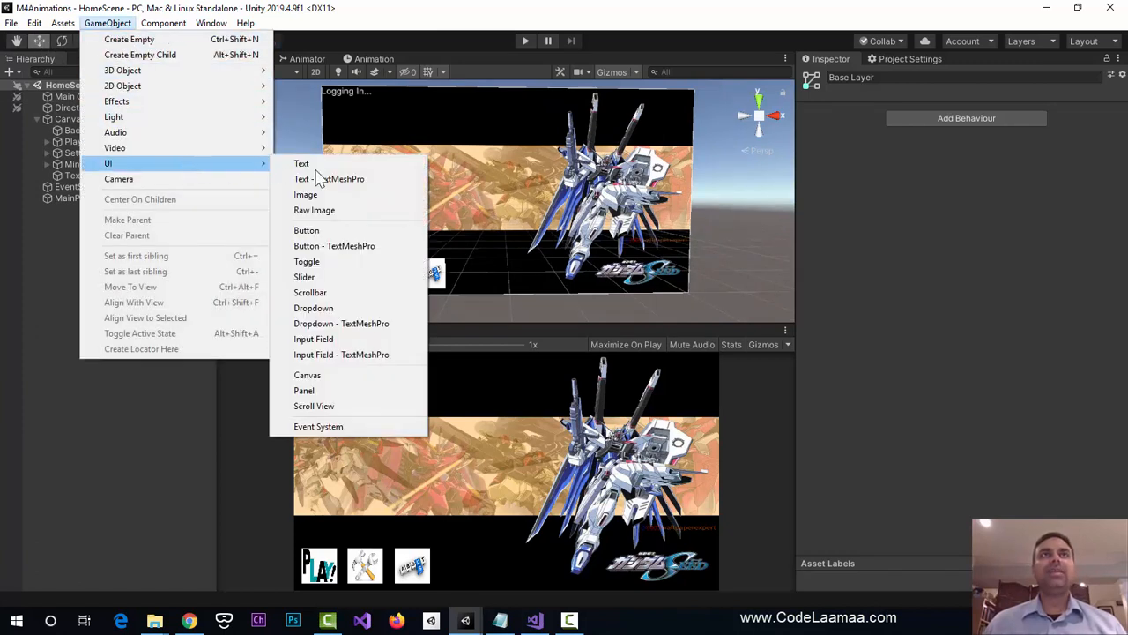
pyautogui.click(355, 195)
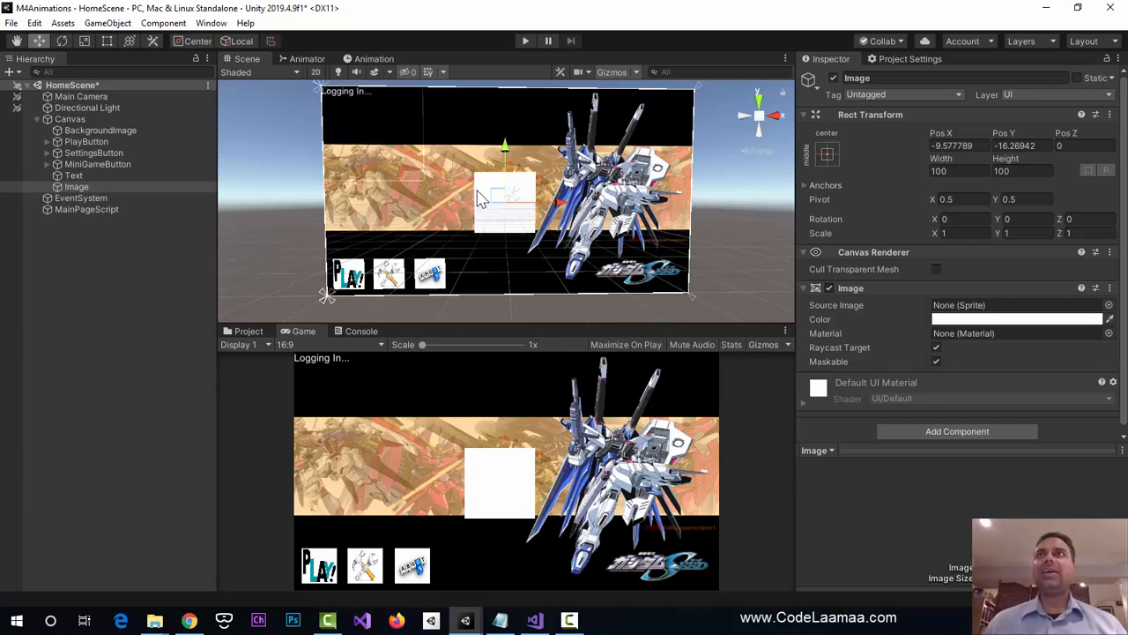
pyautogui.click(964, 172)
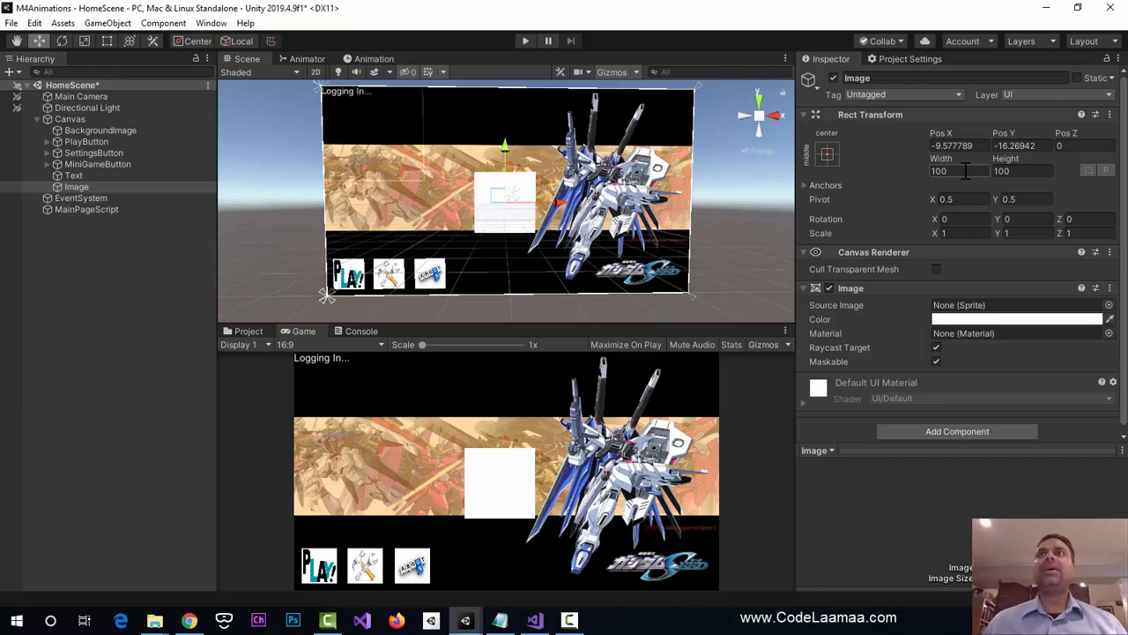
pyautogui.write('200')
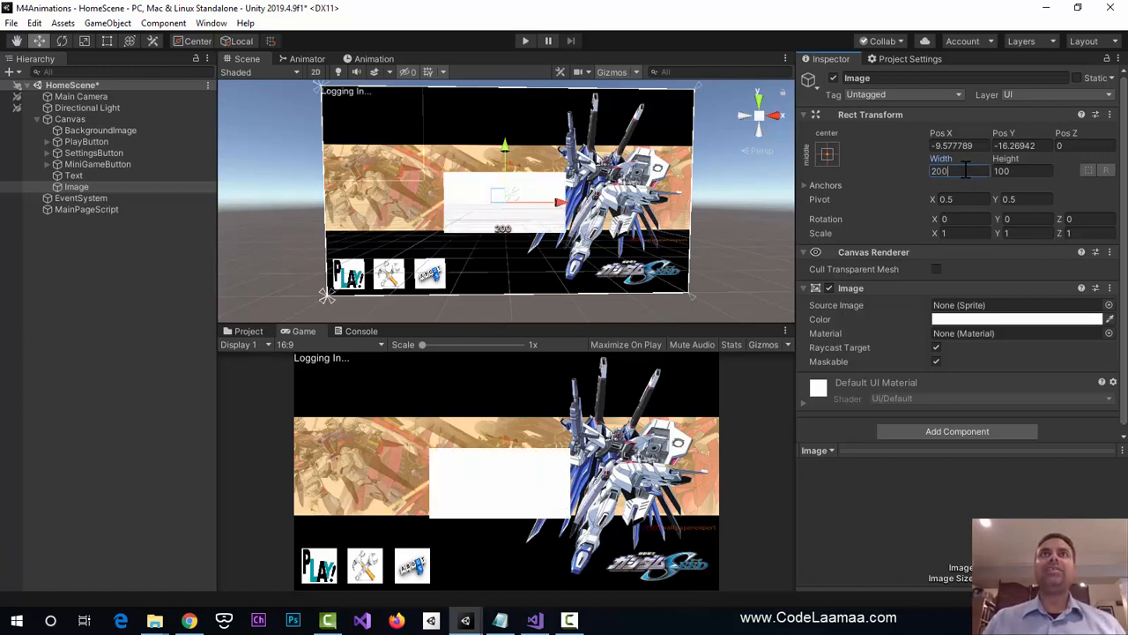
pyautogui.press('Tab')
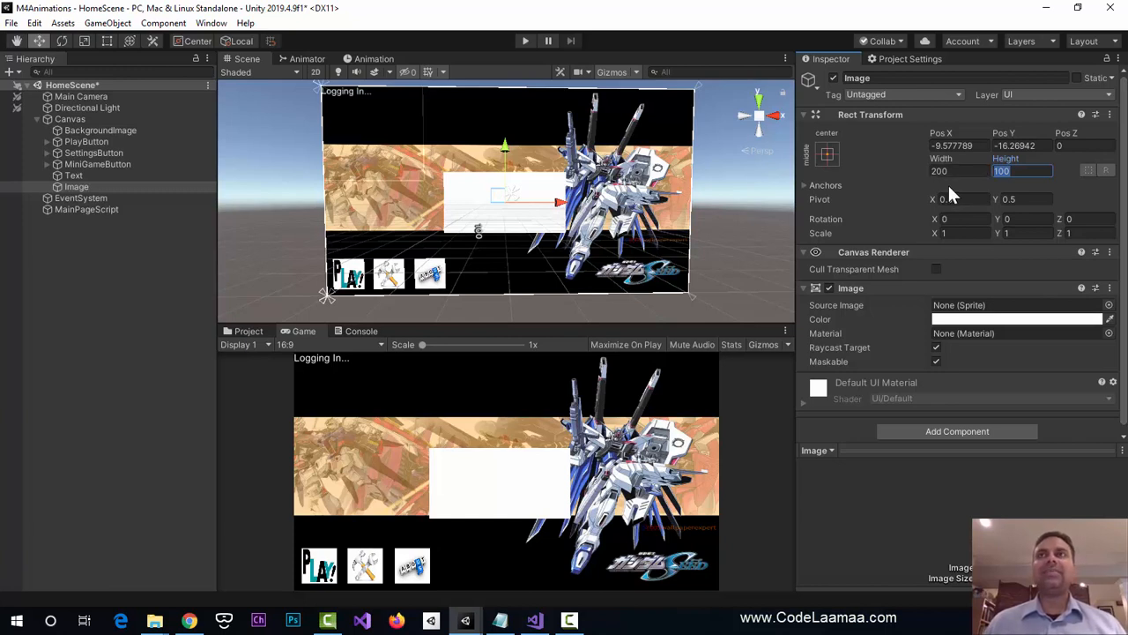
# - Assign the destiny sprite as the new image's source image
pyautogui.click(1109, 305)
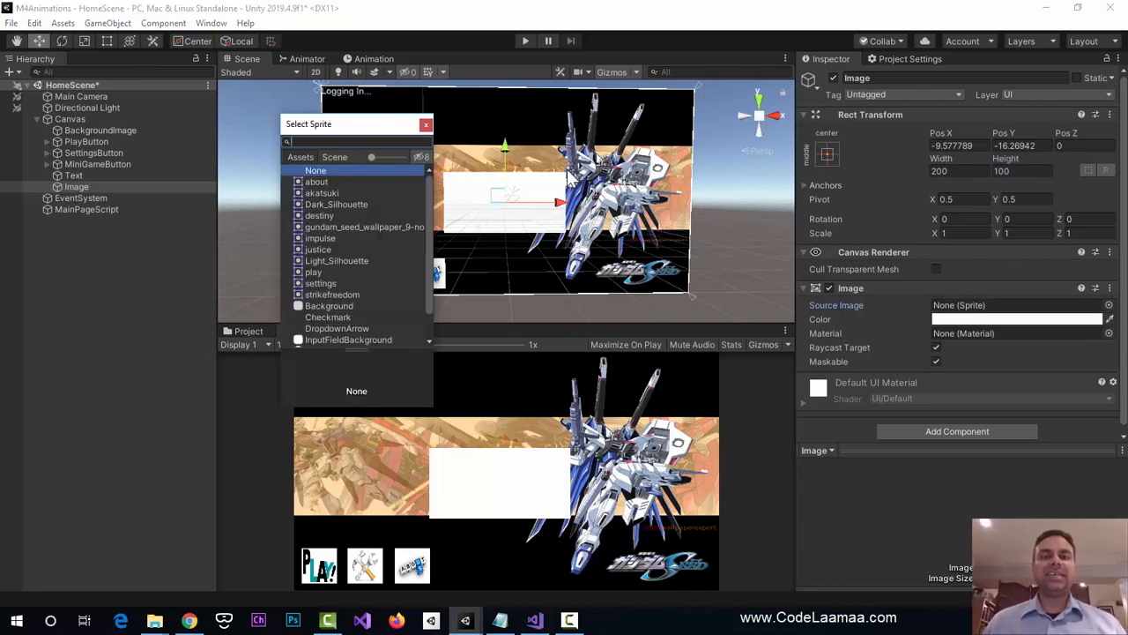
pyautogui.click(322, 215)
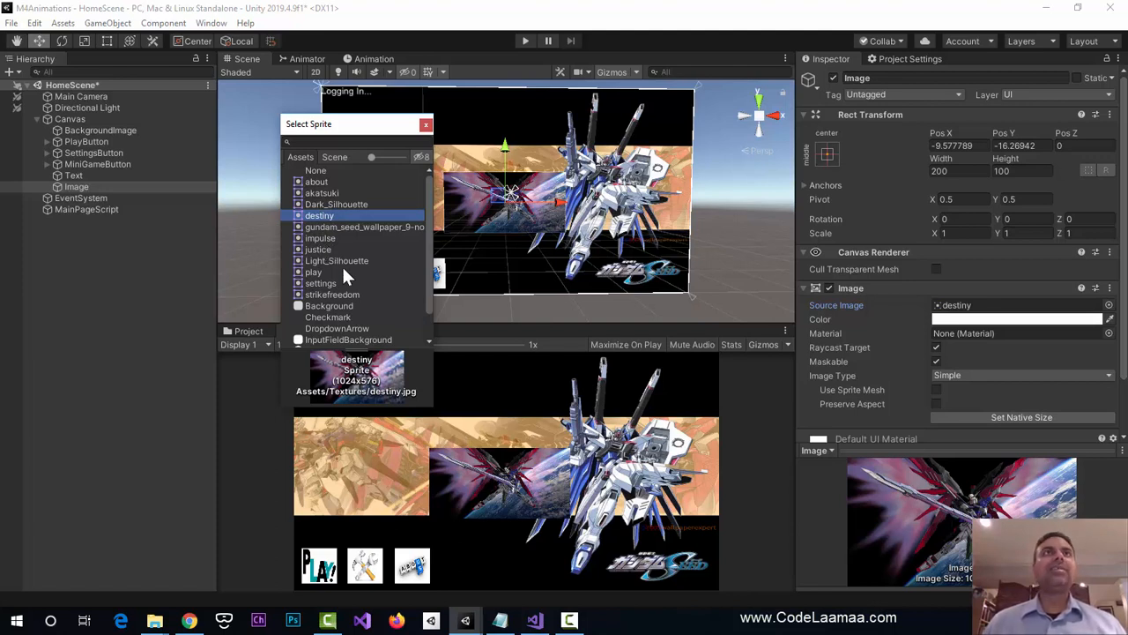
pyautogui.click(426, 125)
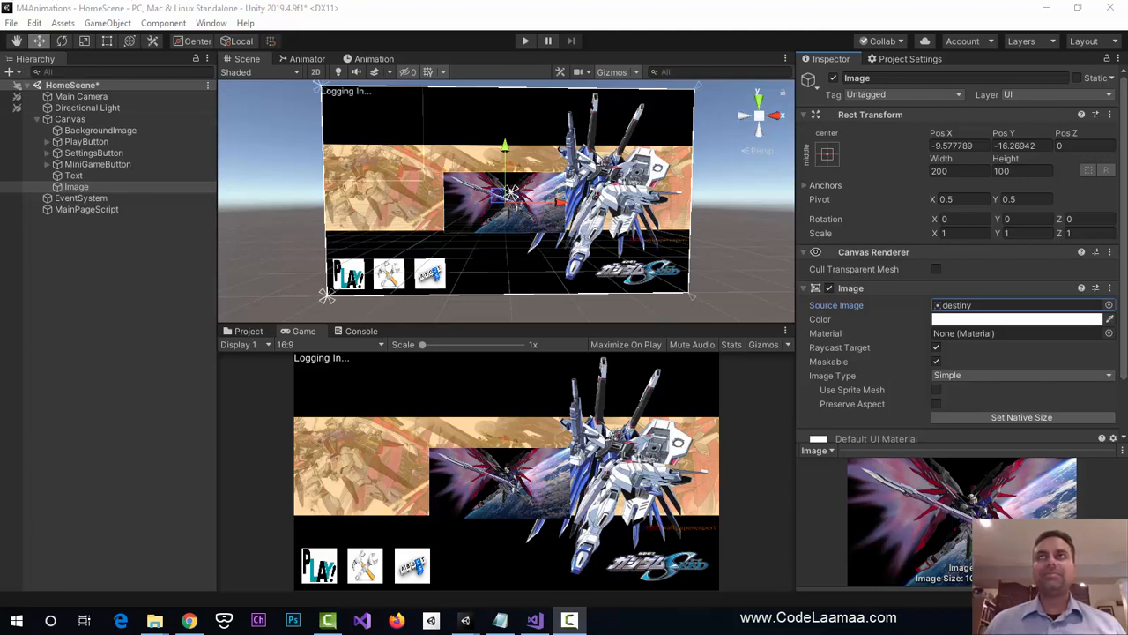
# - Rename the new destiny image object as GrowImage
pyautogui.click(887, 78)
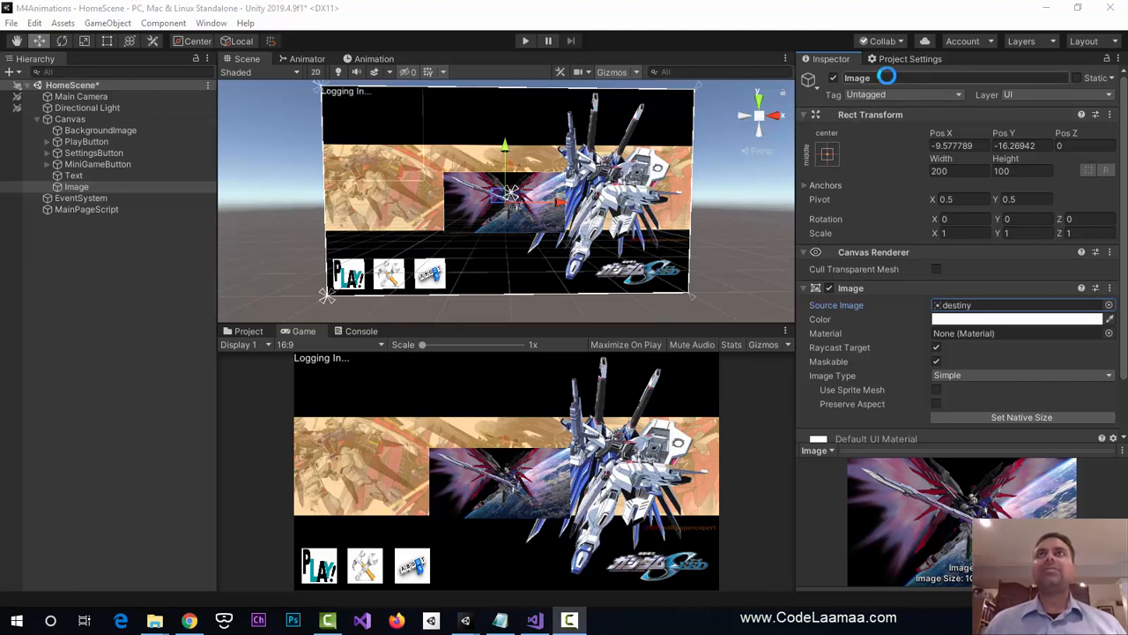
pyautogui.write('GrowImage')
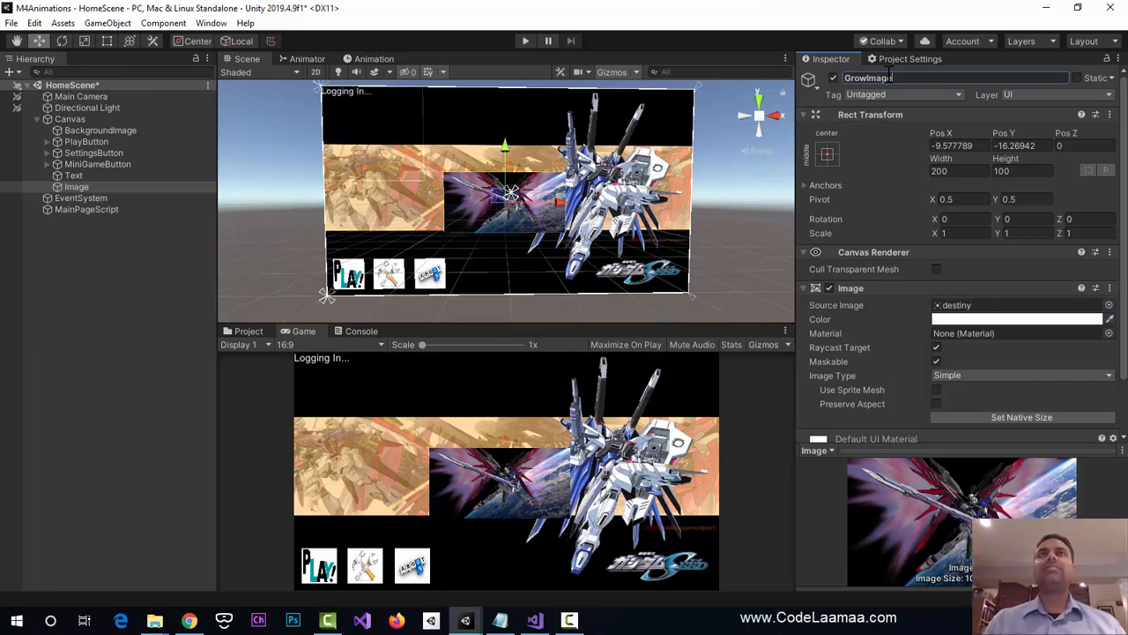
pyautogui.press('Return')
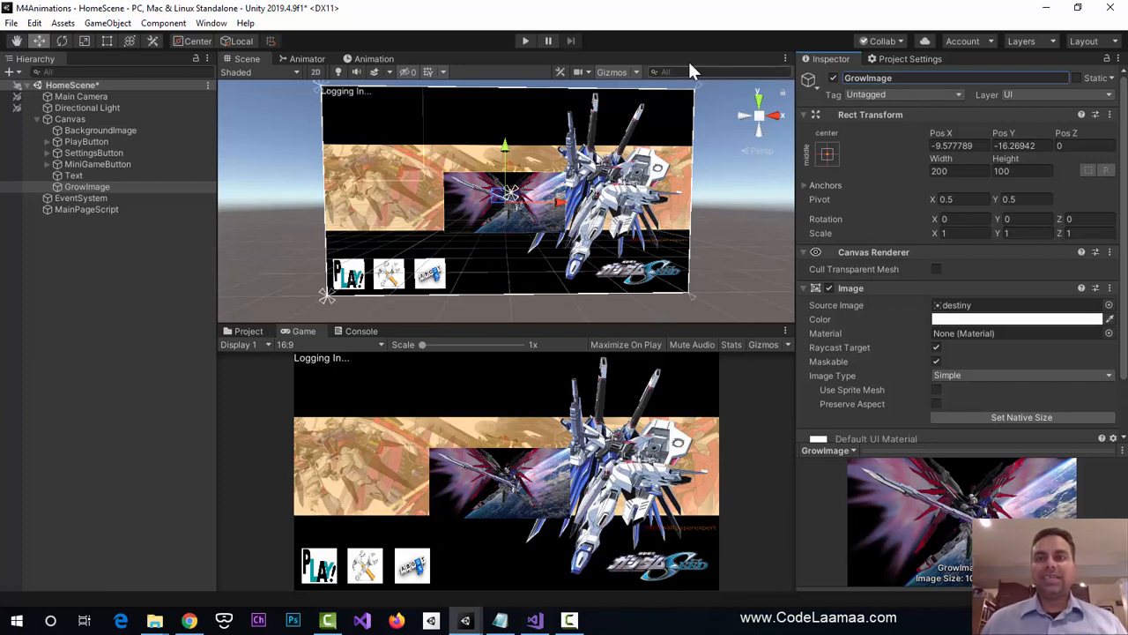
pyautogui.click(434, 0)
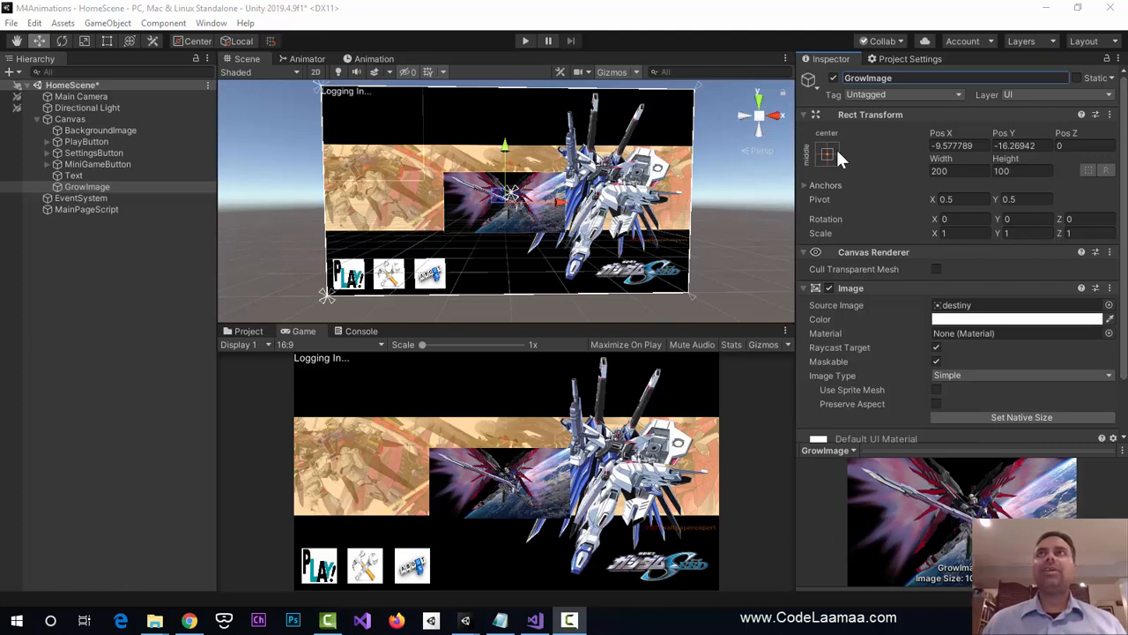
pyautogui.click(884, 152)
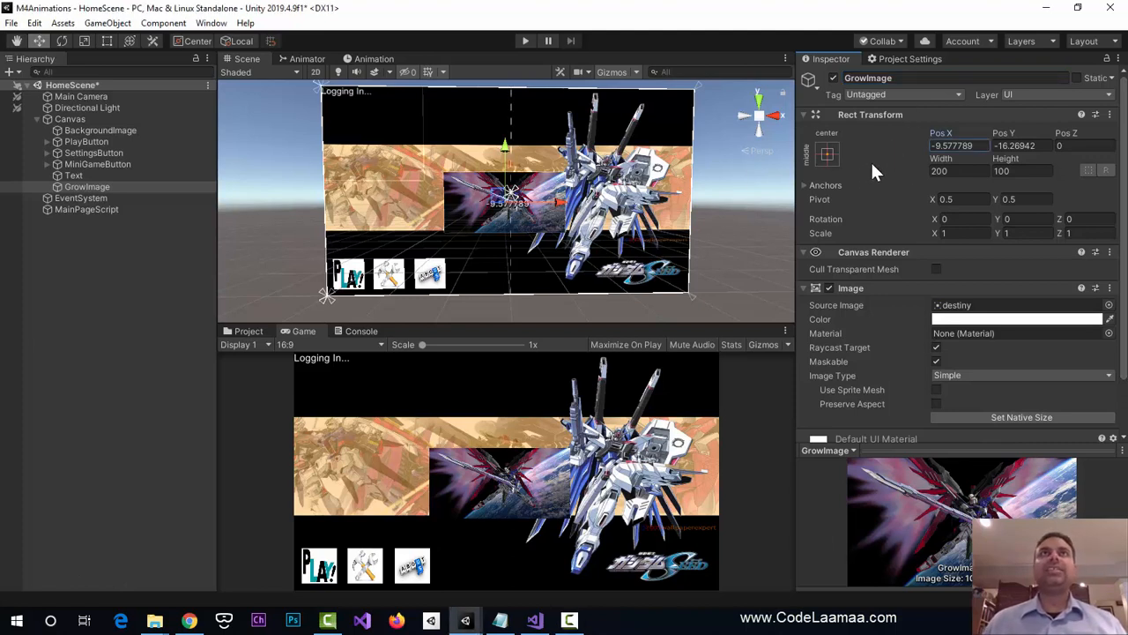
# - Create an animation clip for GrowImage, saving it as growimageanim in the Animations folder under Assets
pyautogui.click(374, 59)
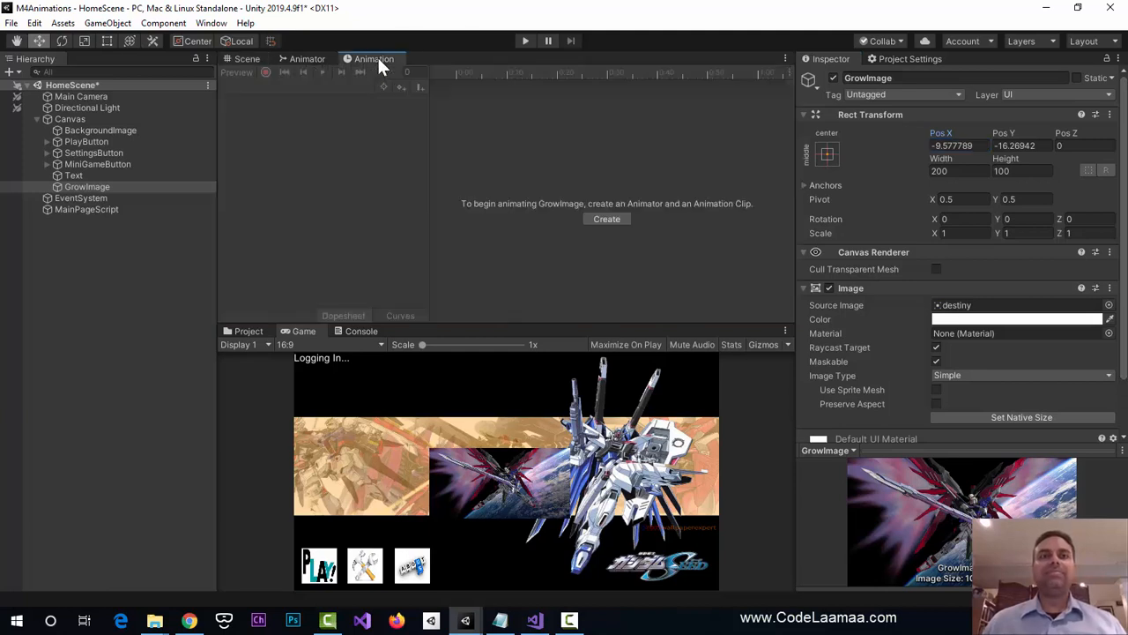
pyautogui.click(606, 220)
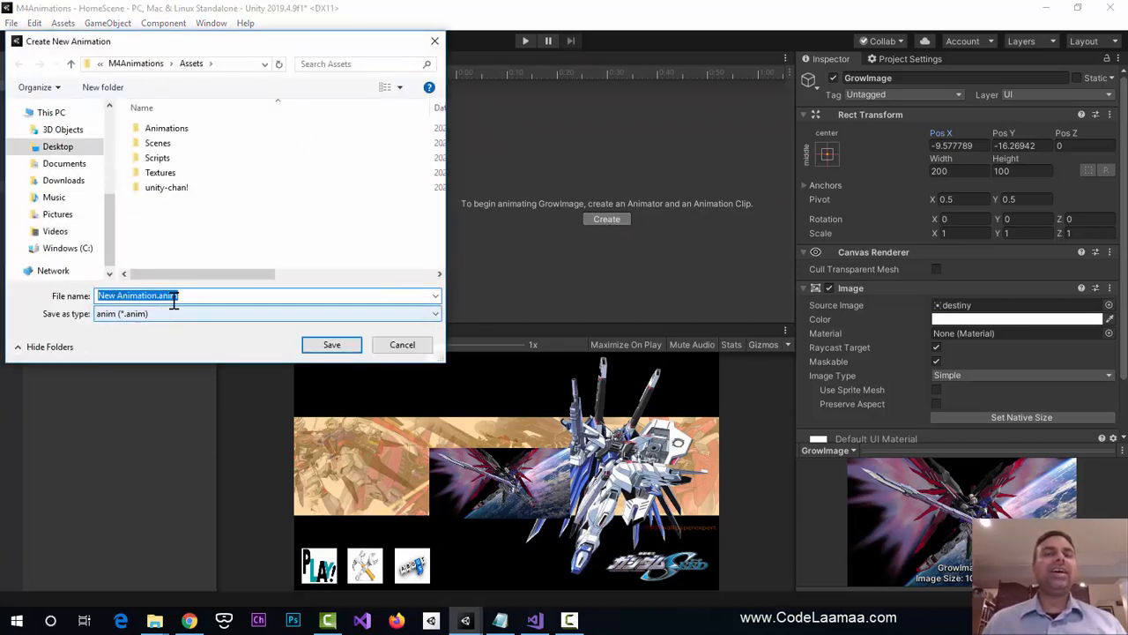
pyautogui.doubleClick(187, 130)
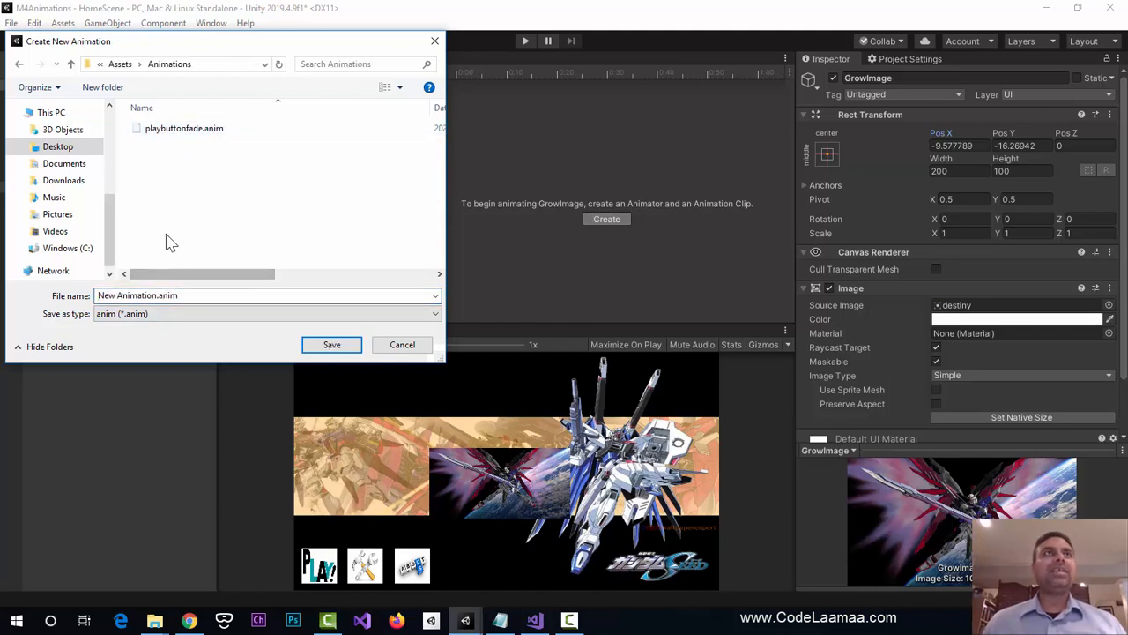
pyautogui.tripleClick(139, 295)
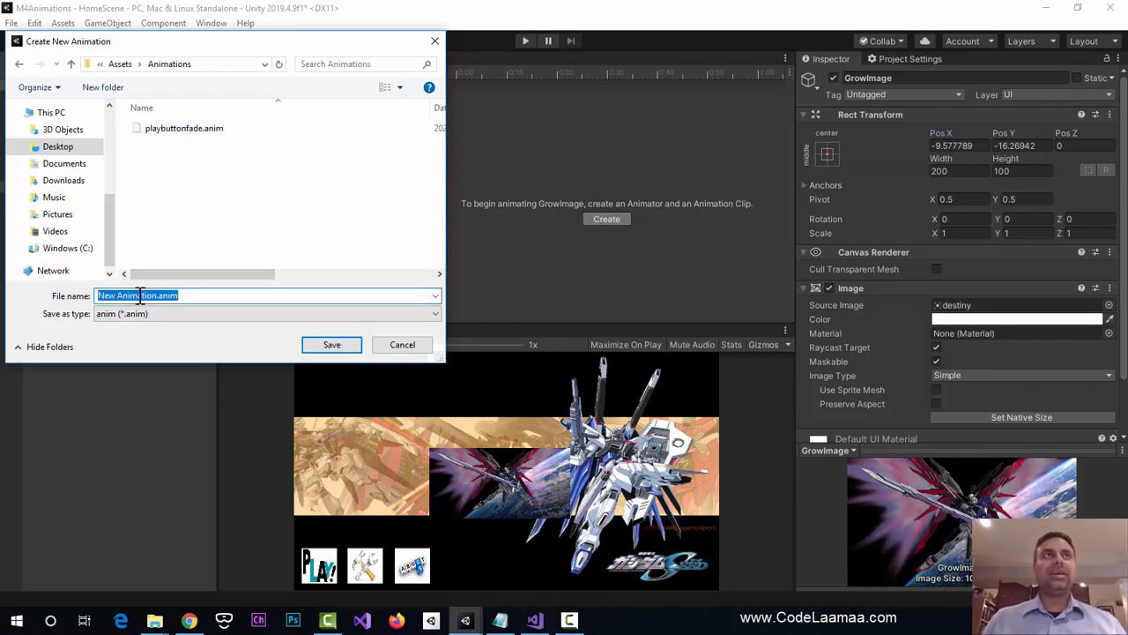
pyautogui.write('growim')
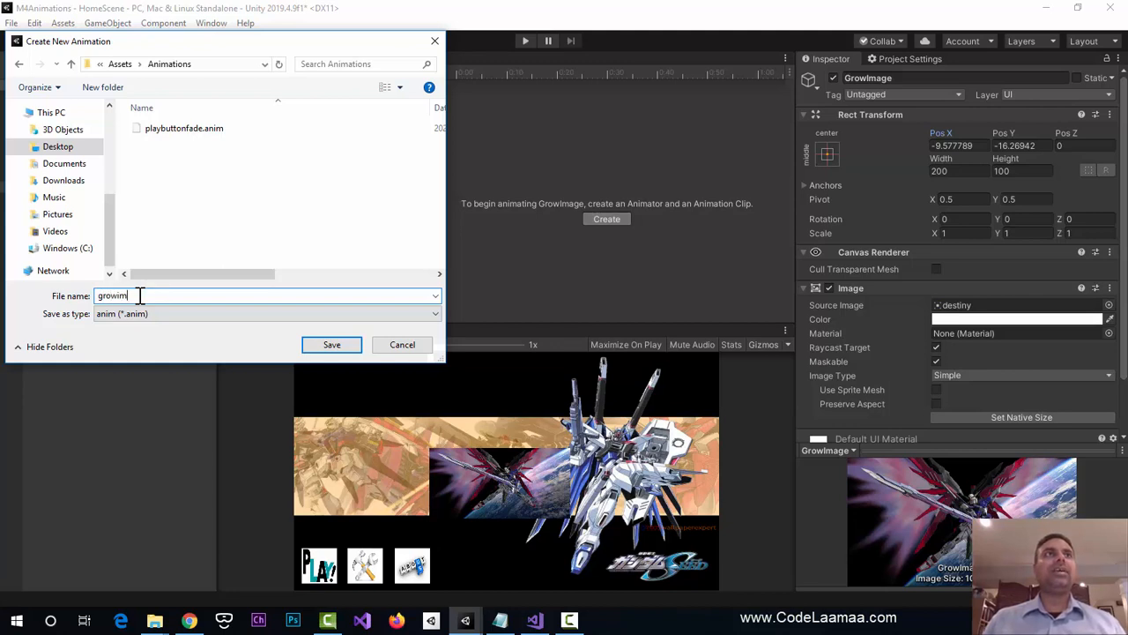
pyautogui.write('age.anim')
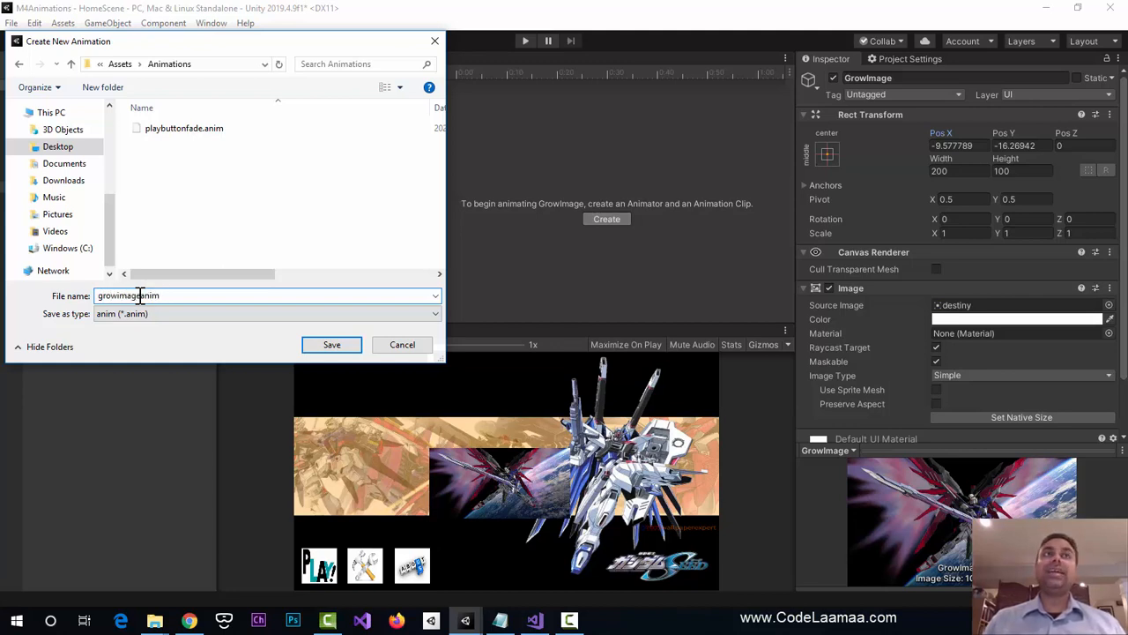
pyautogui.press('Return')
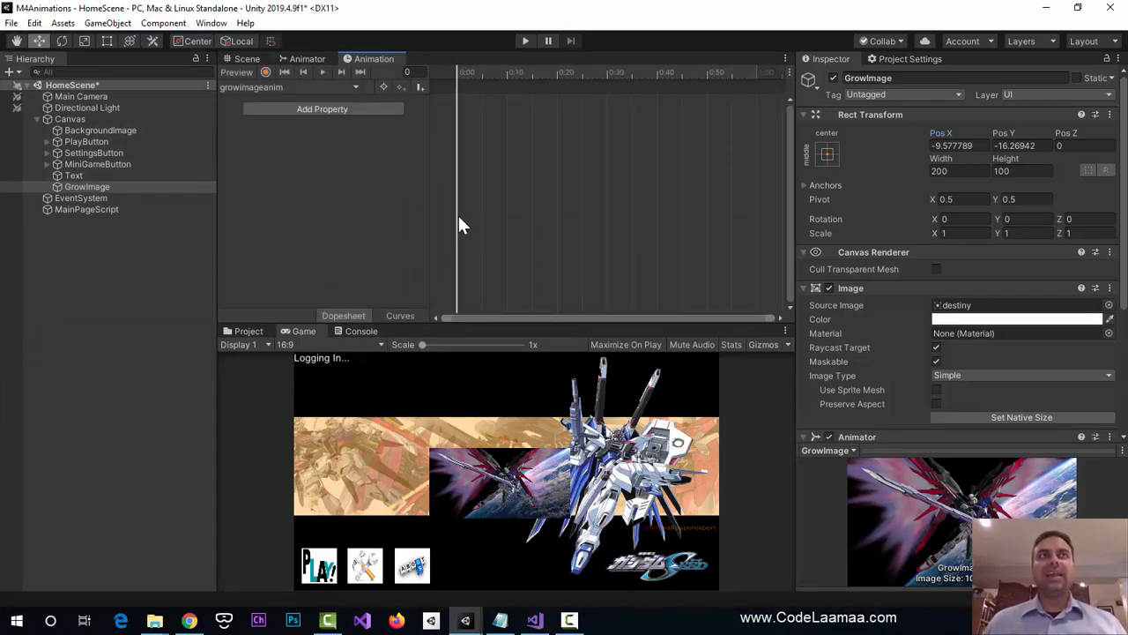
# - Add the Rect Transform's Scale property to the growimageanim clip
pyautogui.click(321, 109)
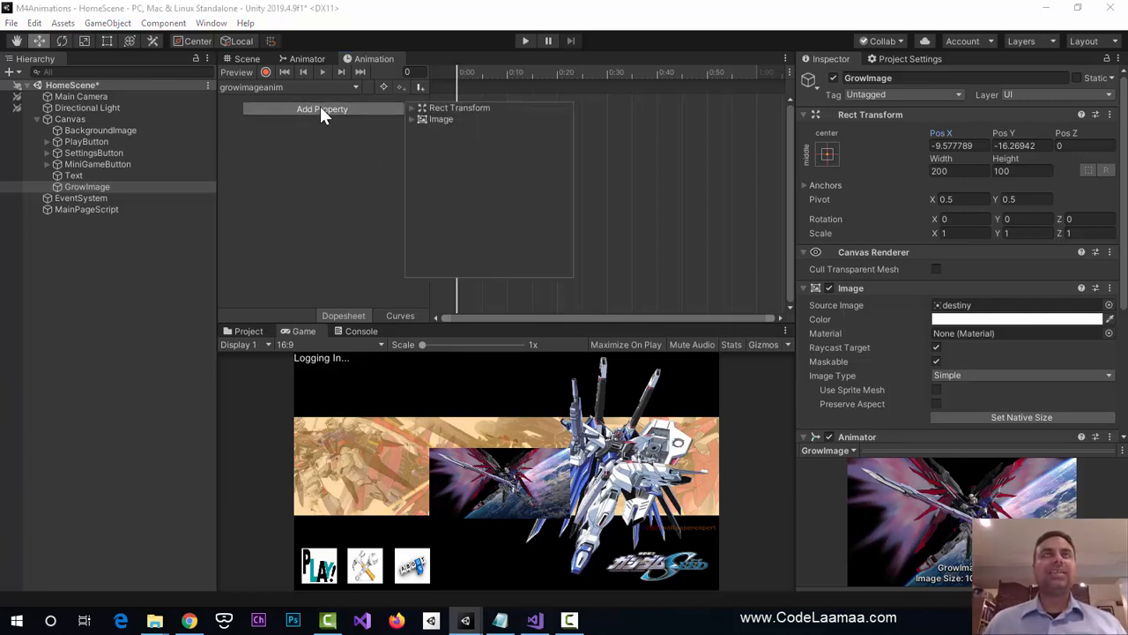
pyautogui.click(417, 120)
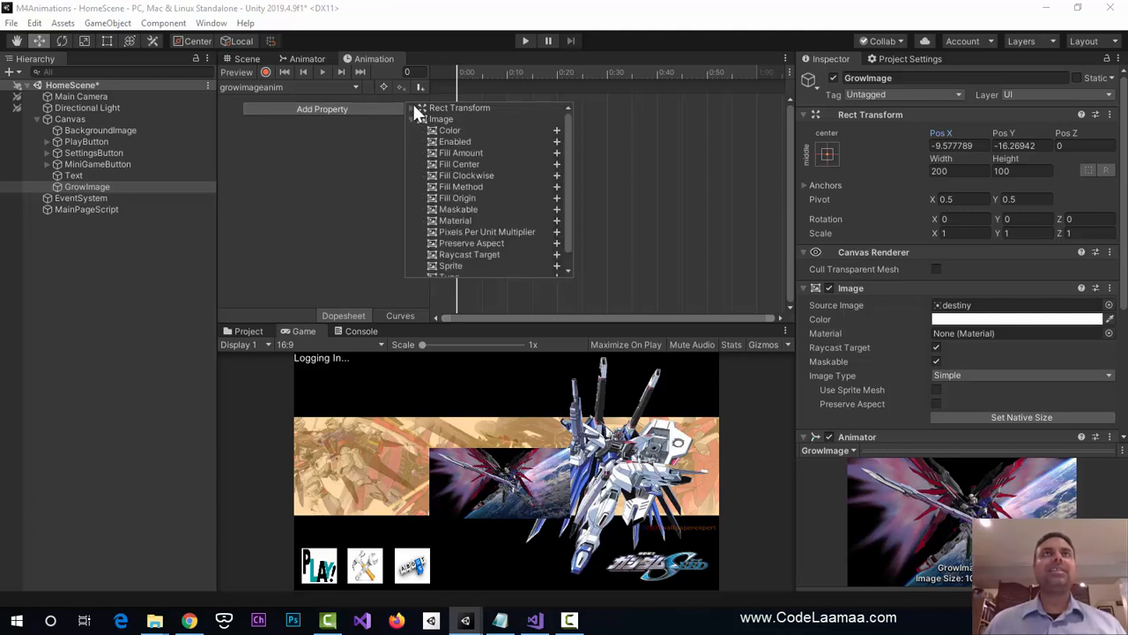
pyautogui.click(418, 108)
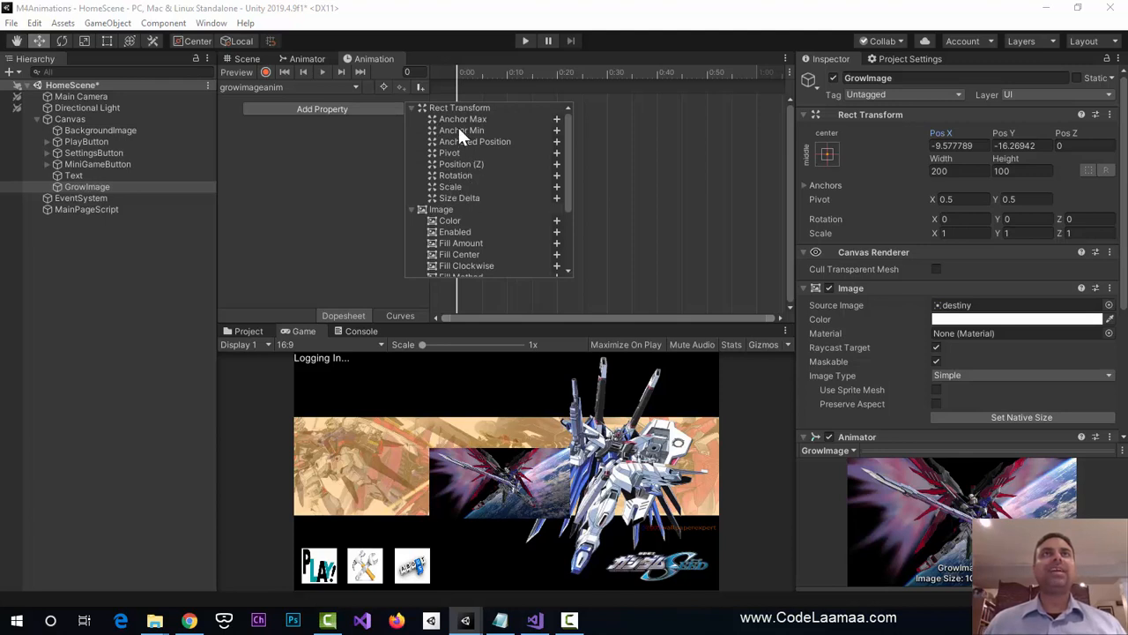
pyautogui.click(557, 186)
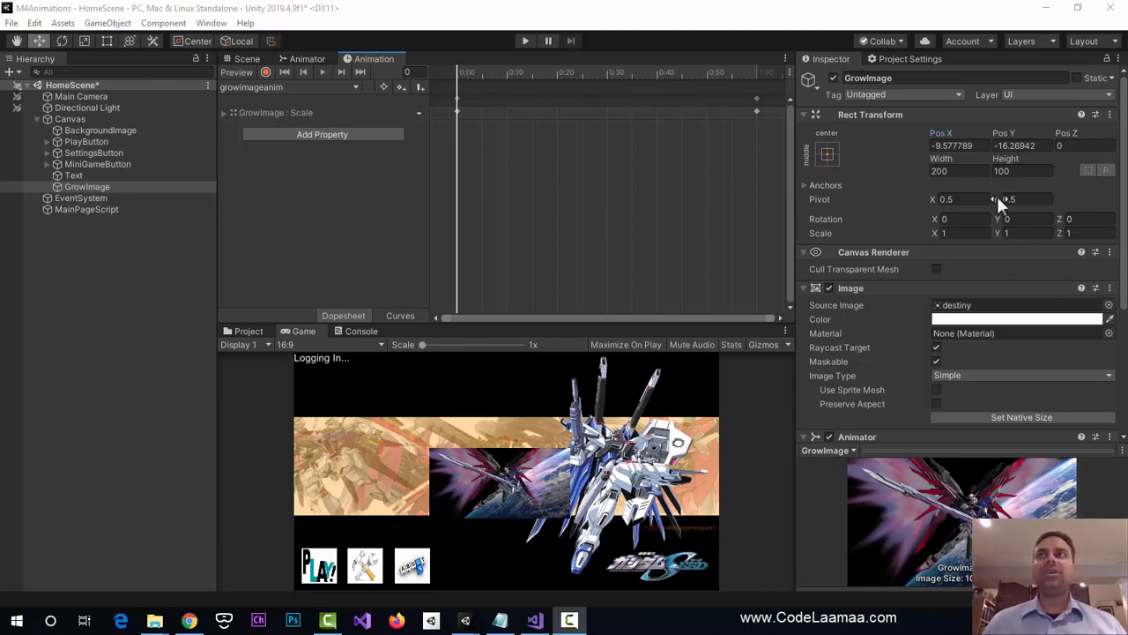
# - Start recording keyframes and set GrowImage's scale to 0 on X, Y and Z at frame 60
pyautogui.click(755, 69)
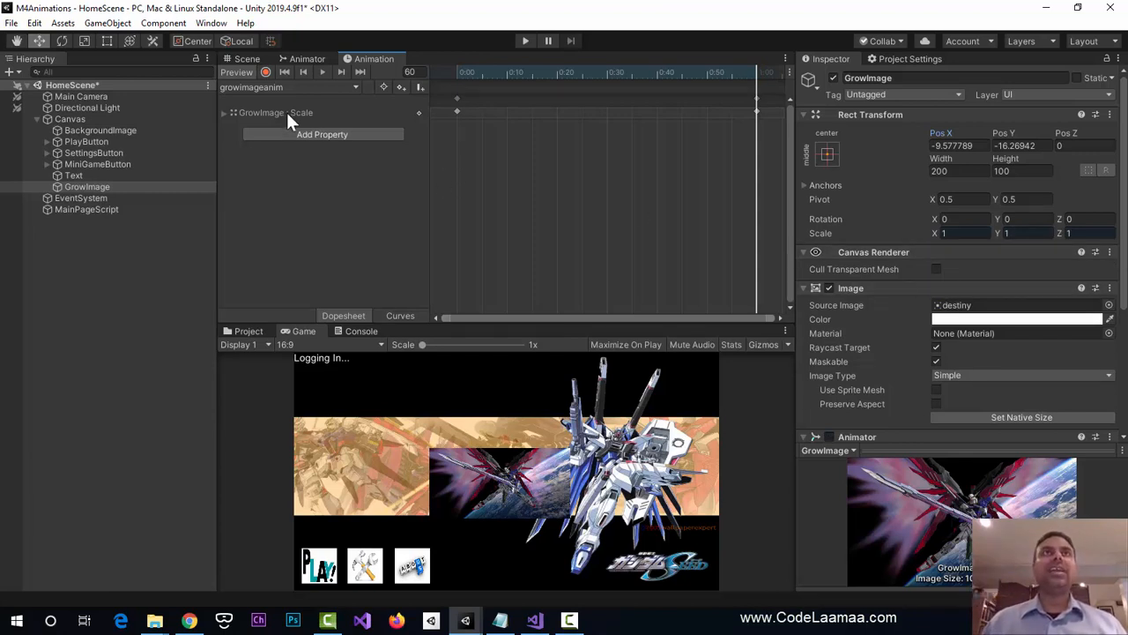
pyautogui.click(266, 71)
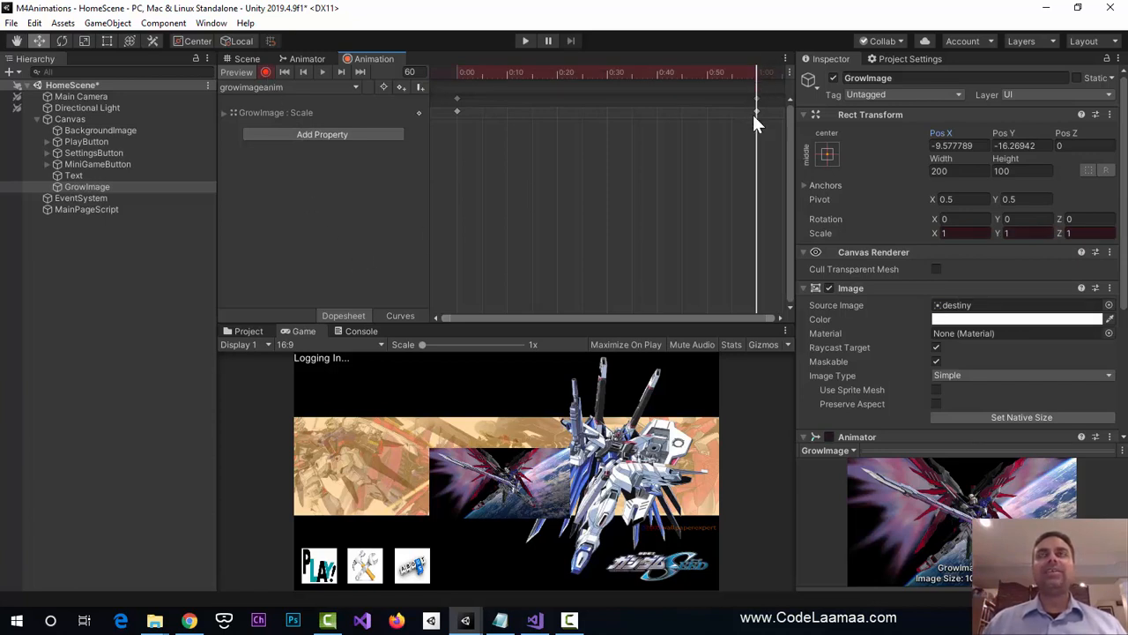
pyautogui.click(962, 233)
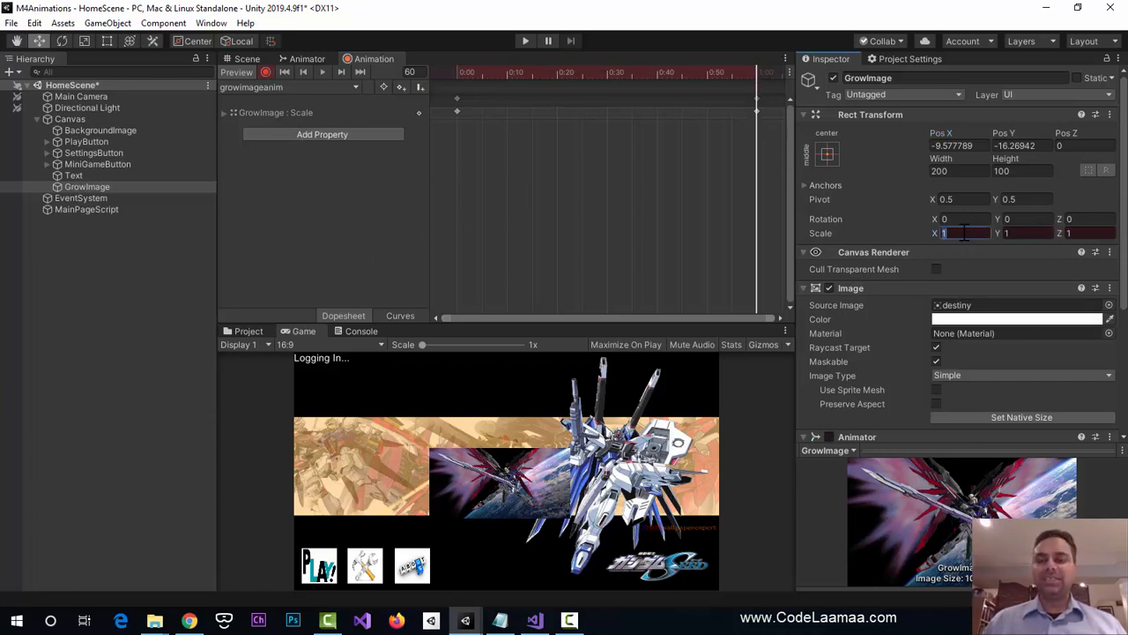
pyautogui.write('0')
pyautogui.press('Tab')
pyautogui.write('0')
pyautogui.press('Tab')
pyautogui.write('0')
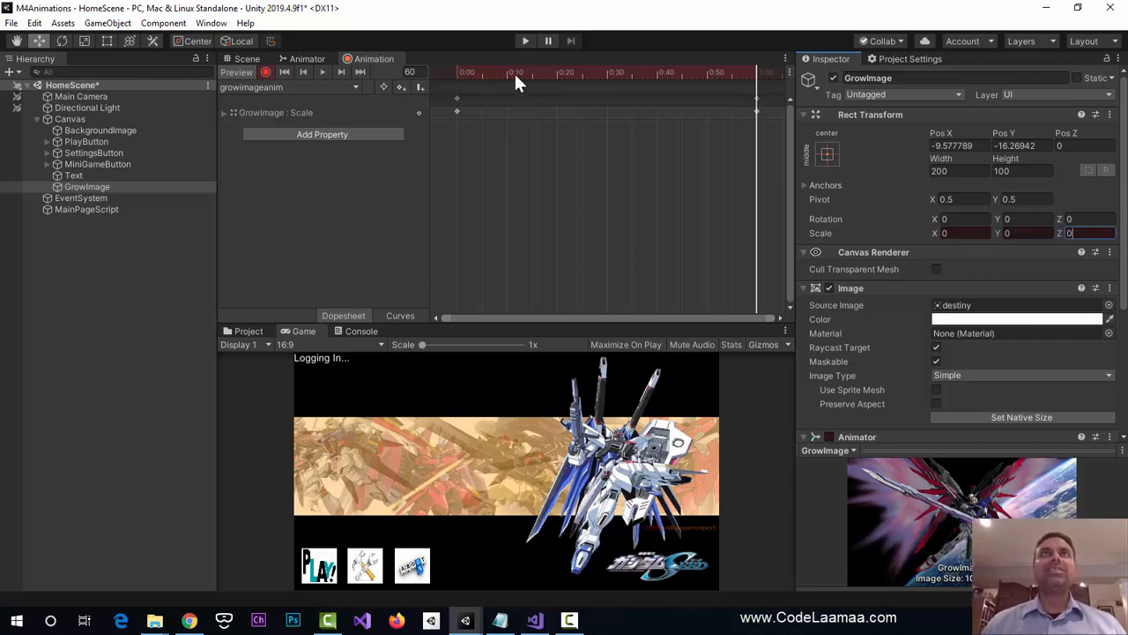
# - Set GrowImage's scale to 0 on X, Y and Z at frame 0
pyautogui.click(459, 71)
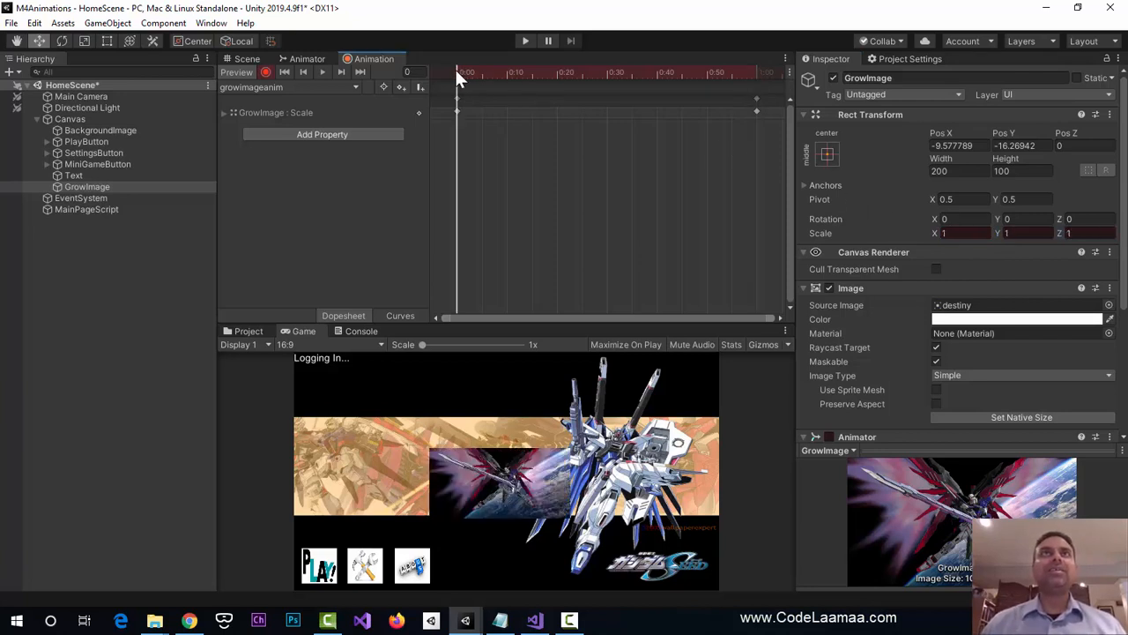
pyautogui.click(952, 232)
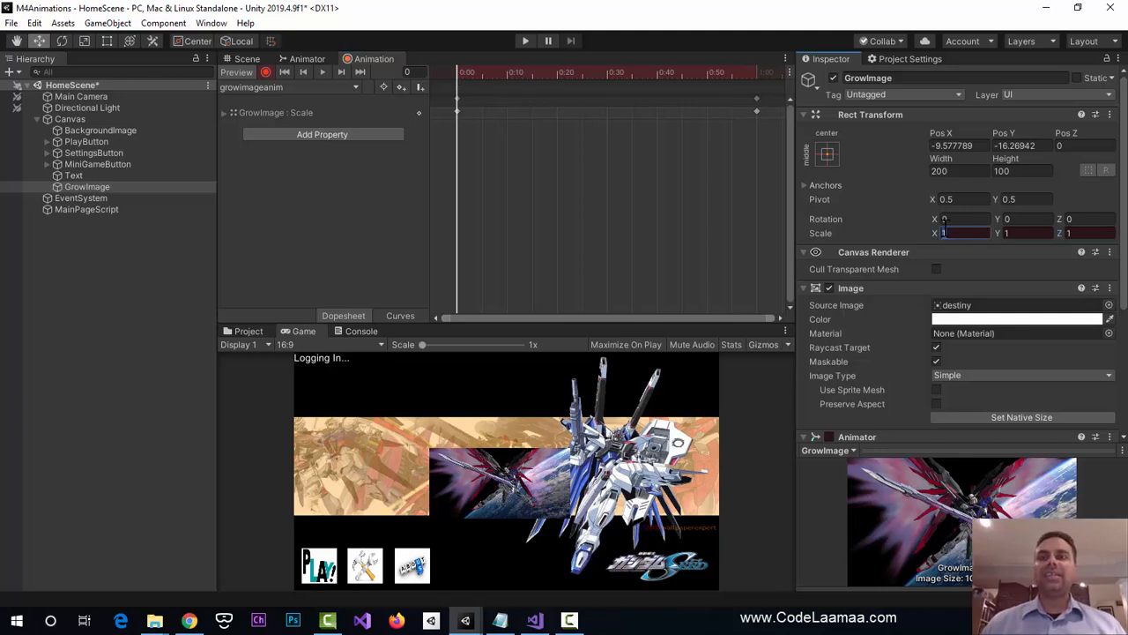
pyautogui.write('0')
pyautogui.press('Tab')
pyautogui.write('0')
pyautogui.press('Tab')
pyautogui.write('0')
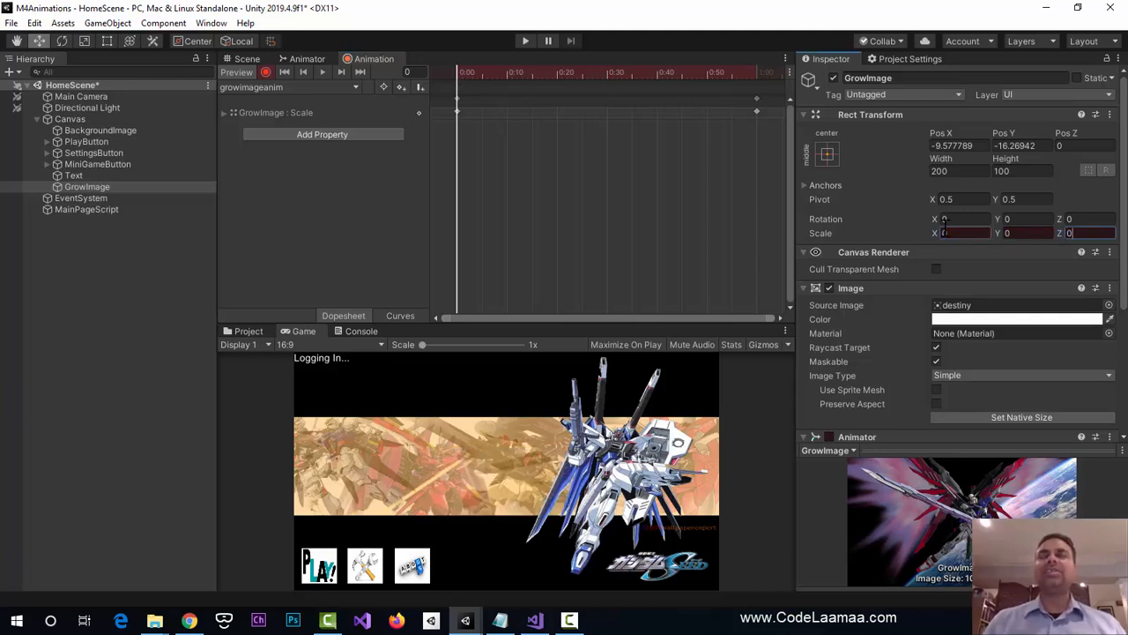
# - Key GrowImage's scale at 1 on X, Y and Z at frame 30, and review the keyframes at 0, 30 and 60
pyautogui.click(607, 74)
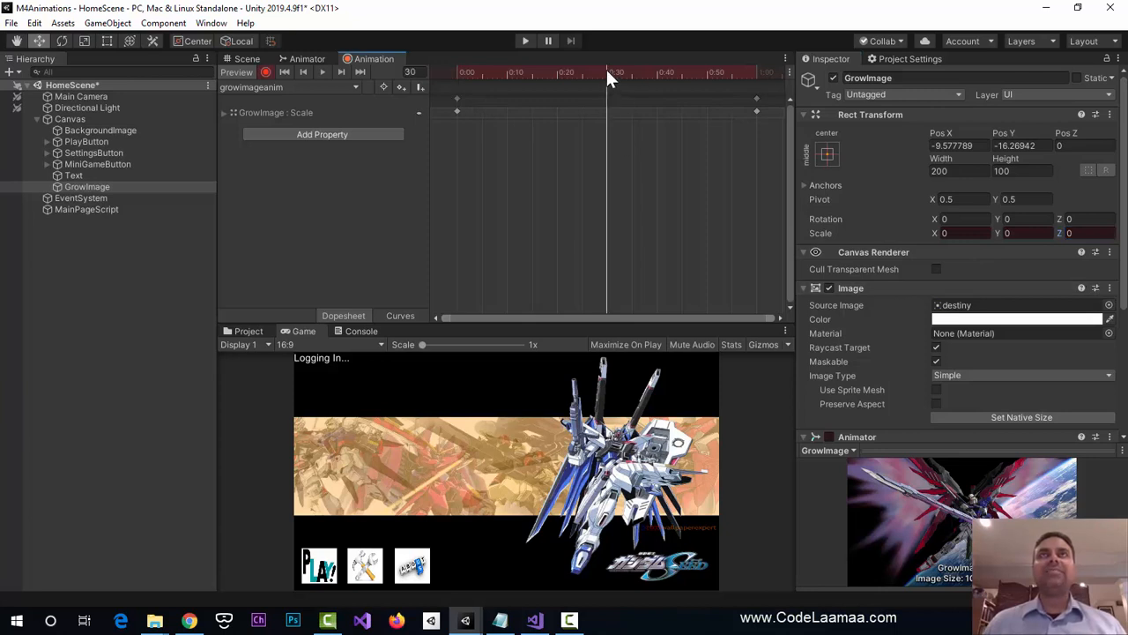
pyautogui.click(968, 233)
pyautogui.write('1')
pyautogui.press('Tab')
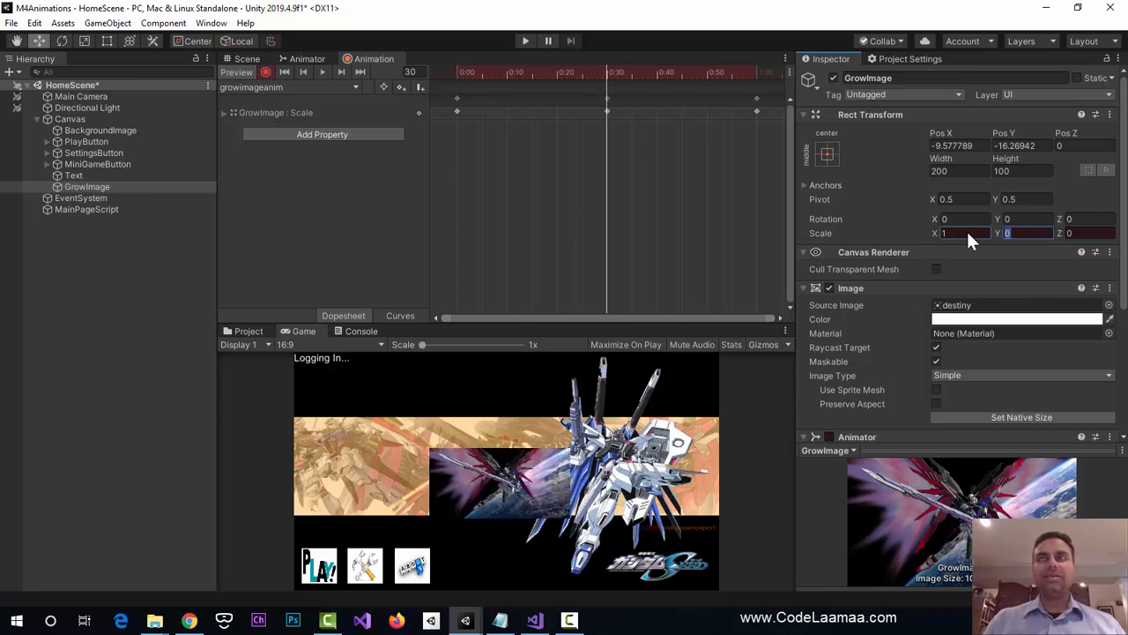
pyautogui.write('1')
pyautogui.press('Tab')
pyautogui.write('1')
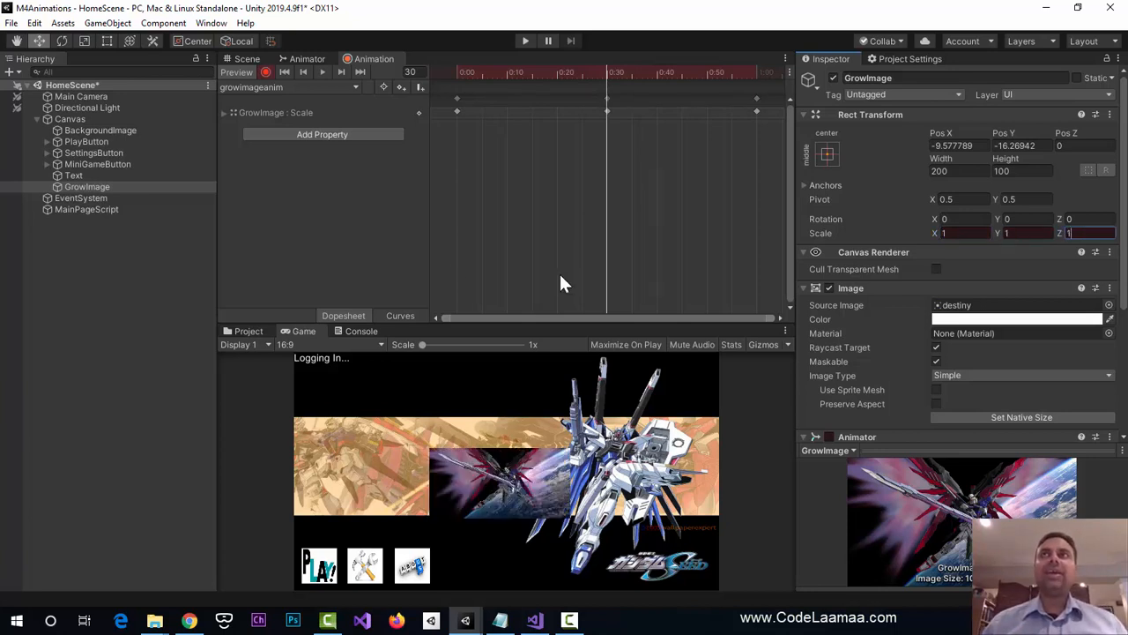
pyautogui.click(456, 71)
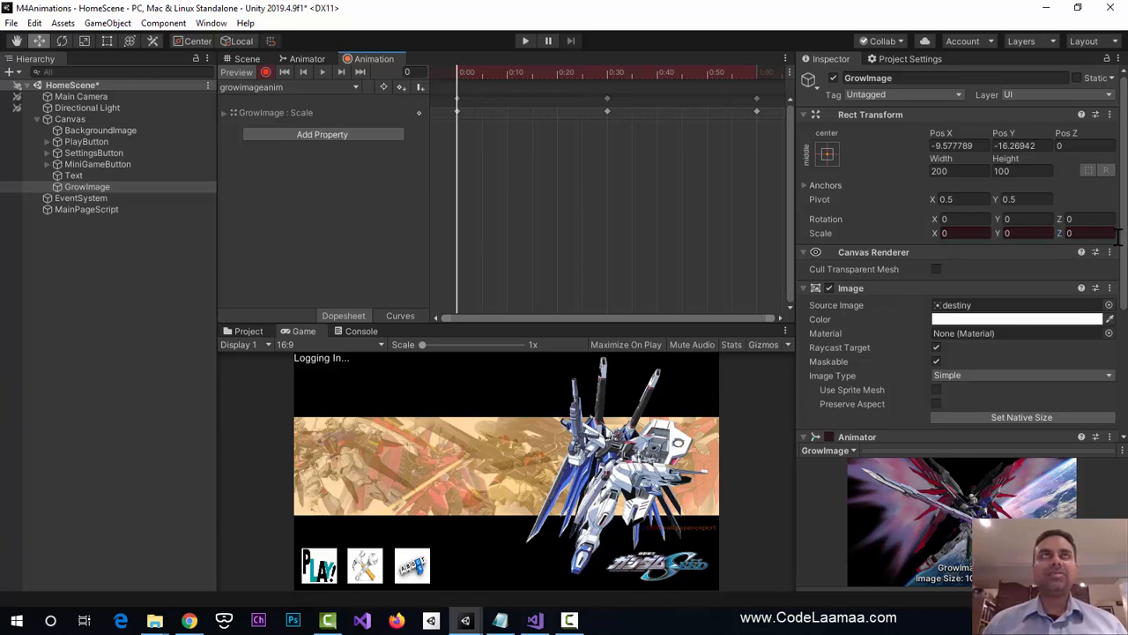
pyautogui.click(607, 72)
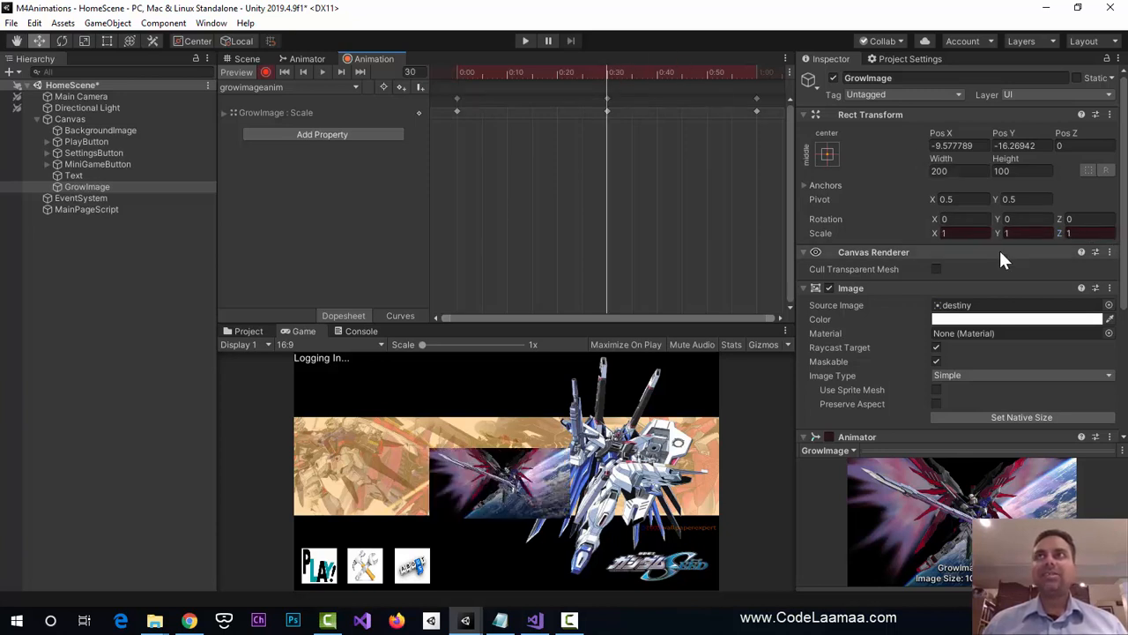
pyautogui.click(757, 71)
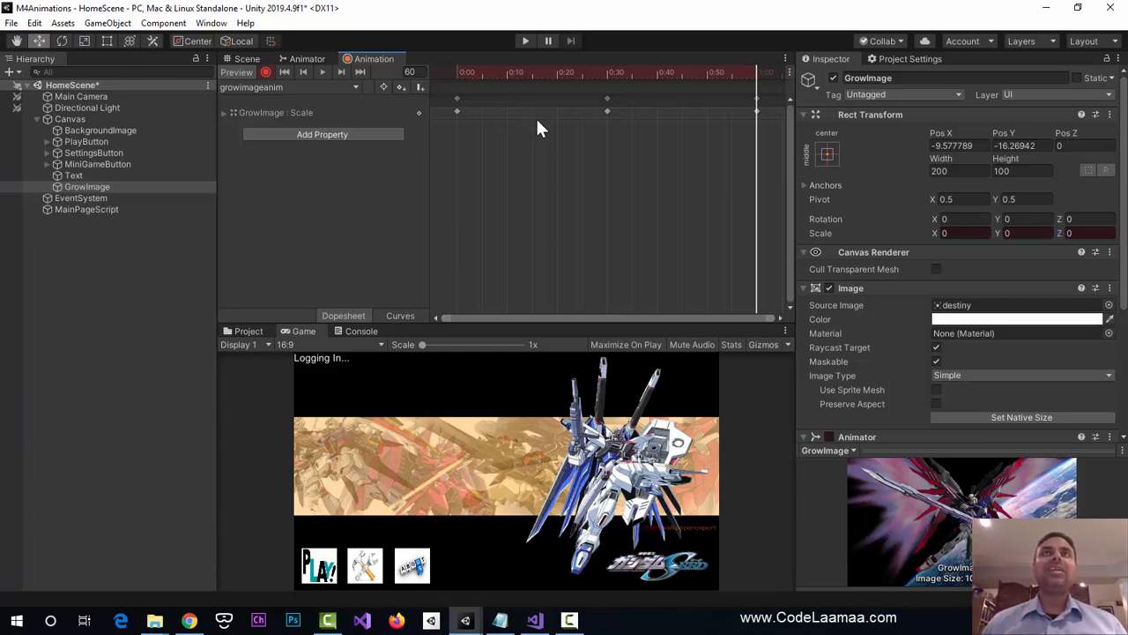
# - Key GrowImage's scale at 0.5 on X, Y and Z at frame 23 of the growimageanim clip
pyautogui.click(573, 72)
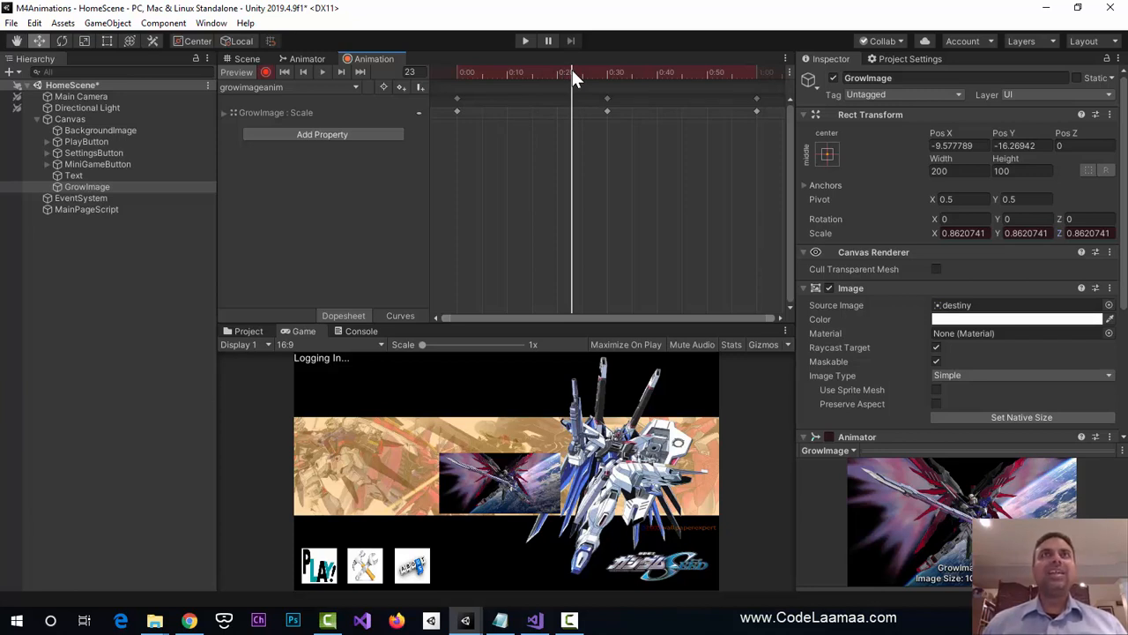
pyautogui.click(980, 233)
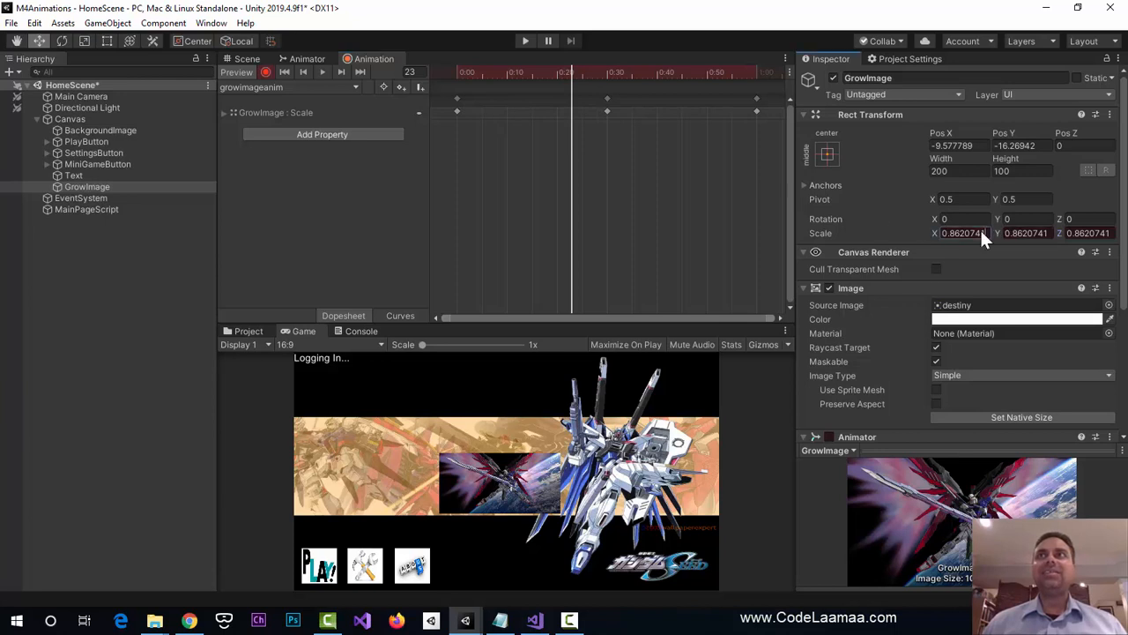
pyautogui.write('-')
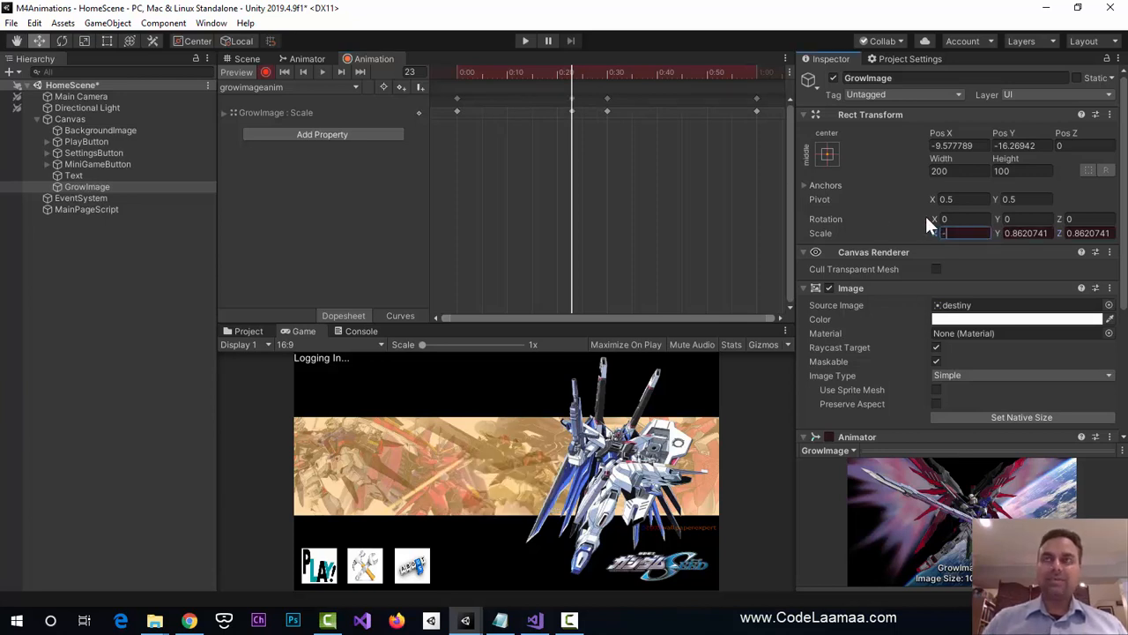
pyautogui.write('9.')
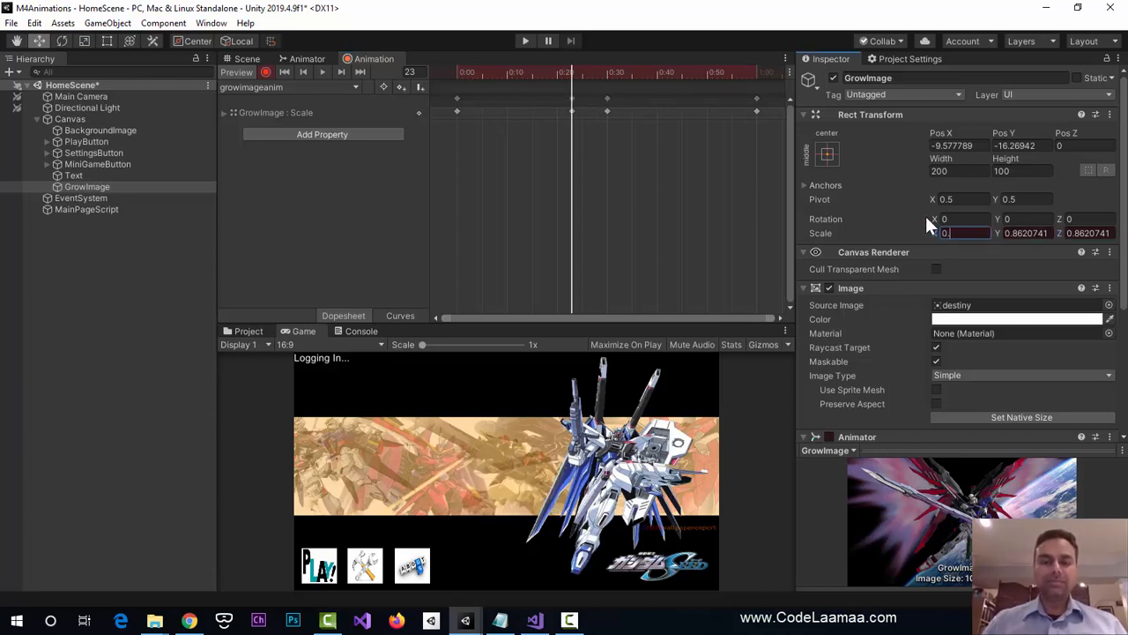
pyautogui.write('5')
pyautogui.press('Tab')
pyautogui.write('0.')
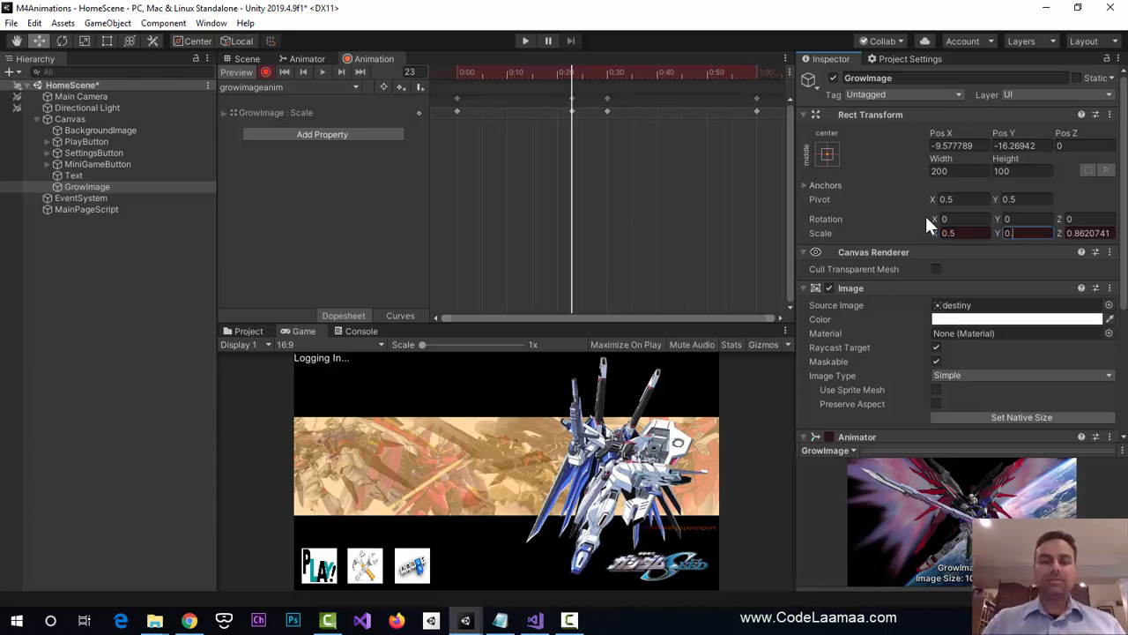
pyautogui.write('5')
pyautogui.press('Tab')
pyautogui.write('0.')
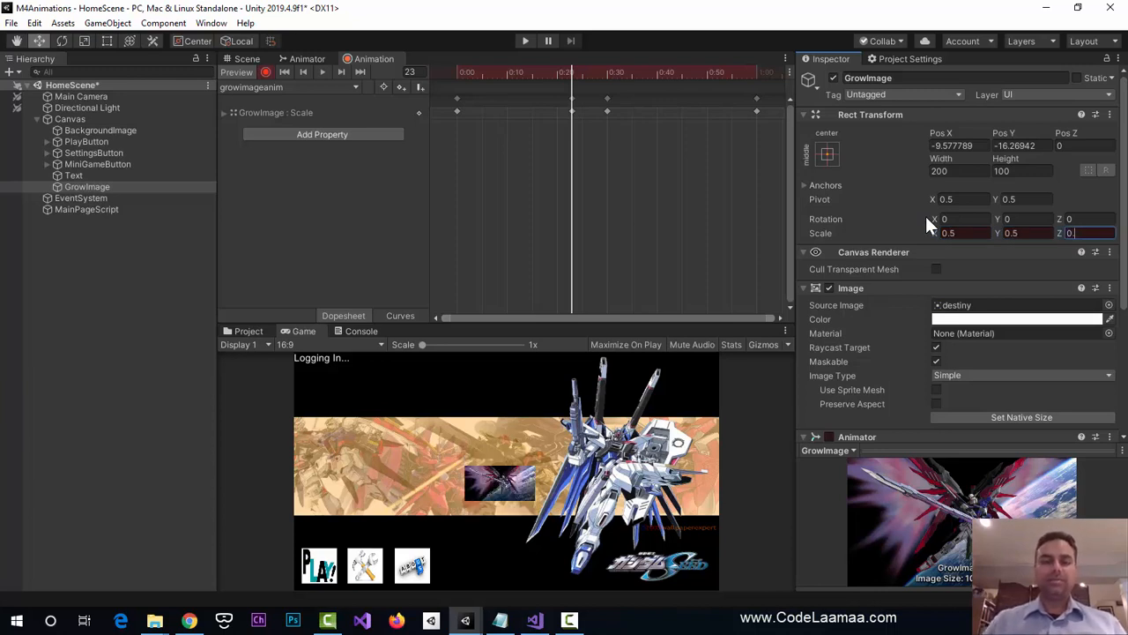
pyautogui.write('5')
pyautogui.press('Tab')
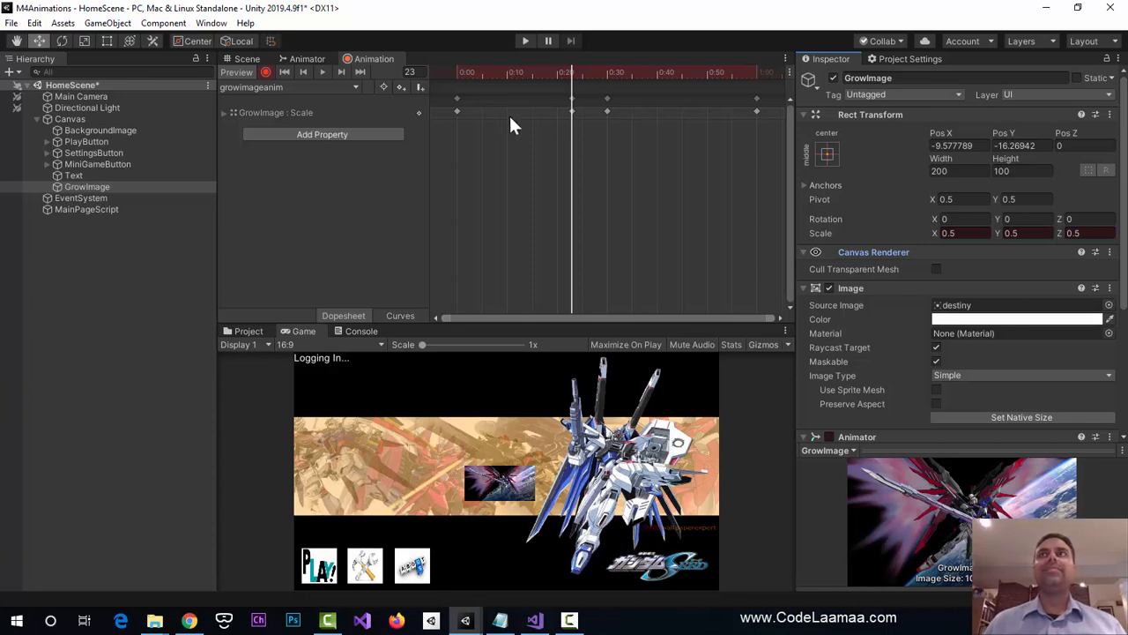
# - Check the scale around frame 30 and key GrowImage's scale at 0.5 on X, Y and Z at frame 52
pyautogui.moveTo(569, 71); pyautogui.dragTo(615, 80)
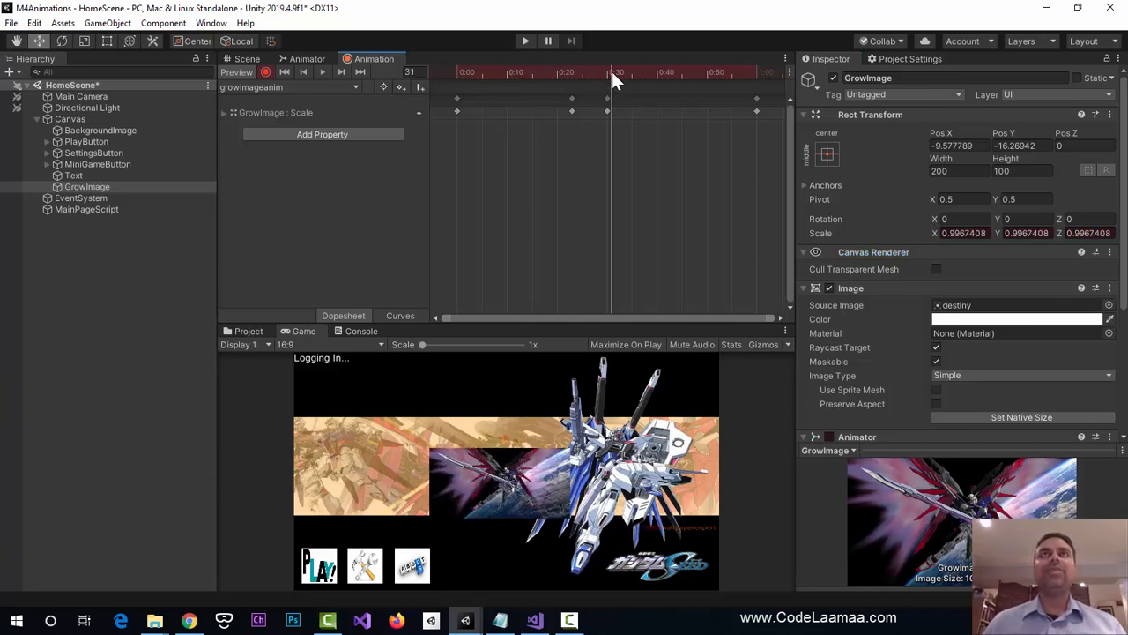
pyautogui.click(608, 70)
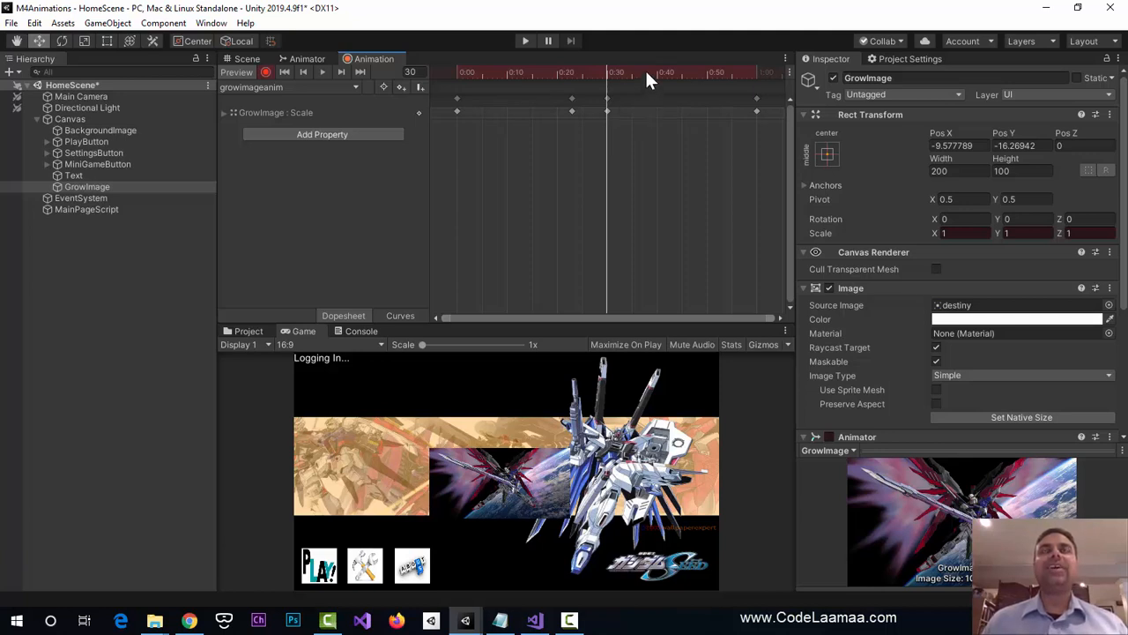
pyautogui.click(717, 75)
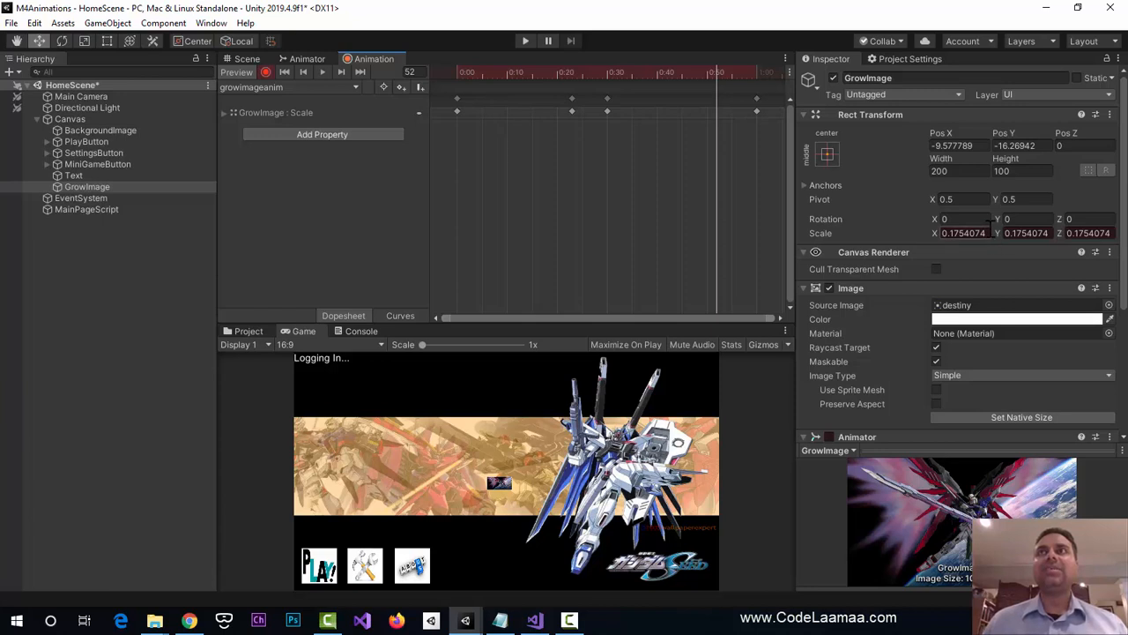
pyautogui.click(939, 232)
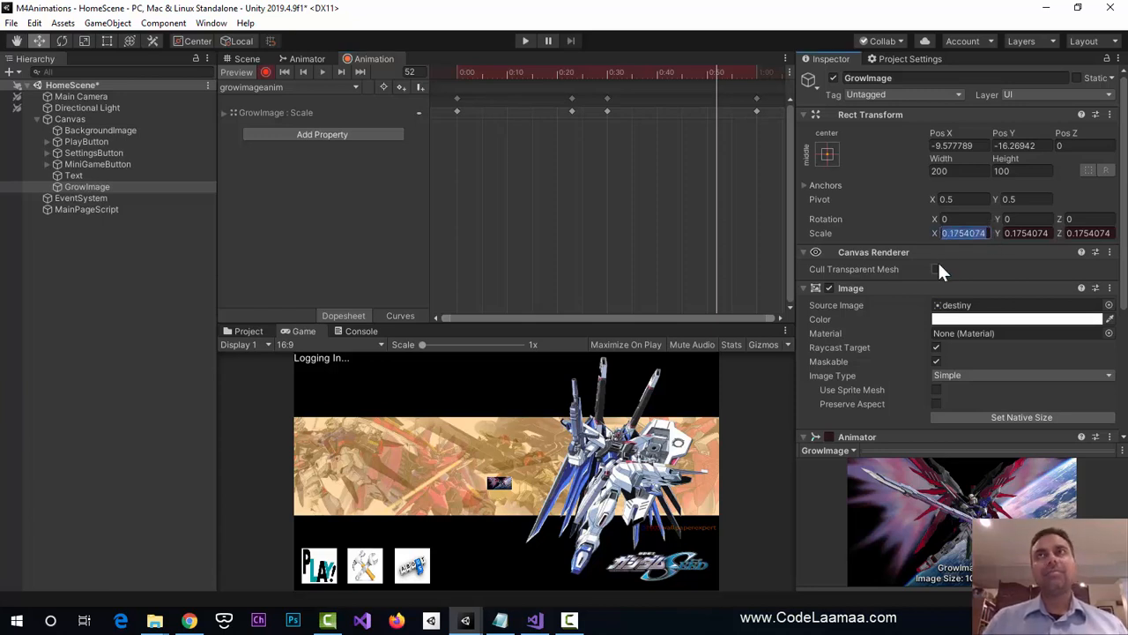
pyautogui.write('0.5')
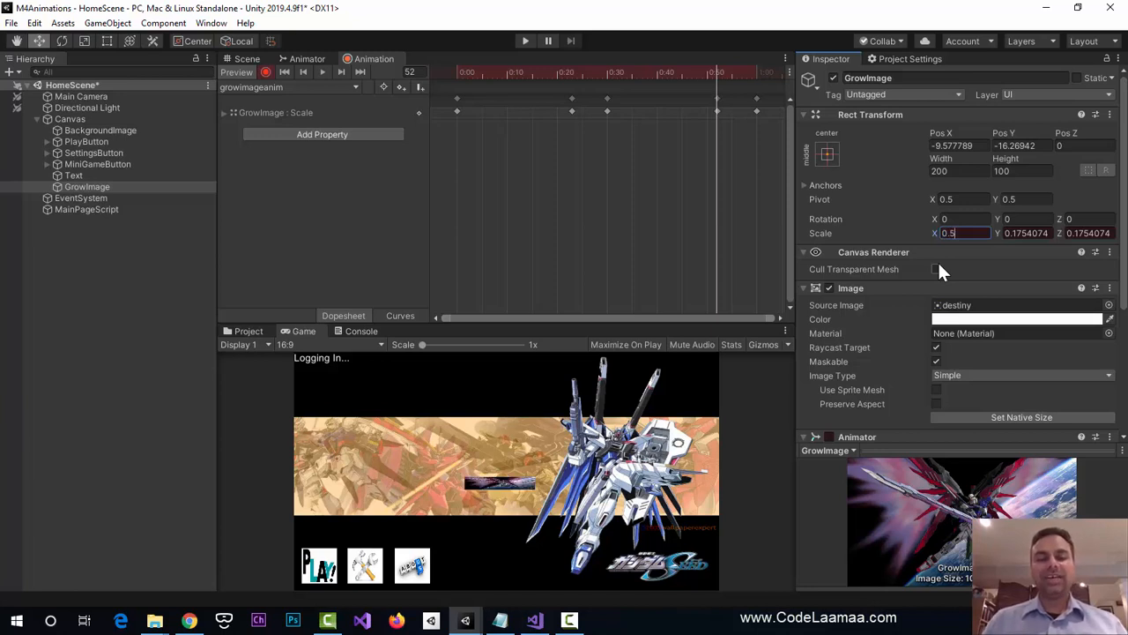
pyautogui.press('Tab')
pyautogui.write('0.5')
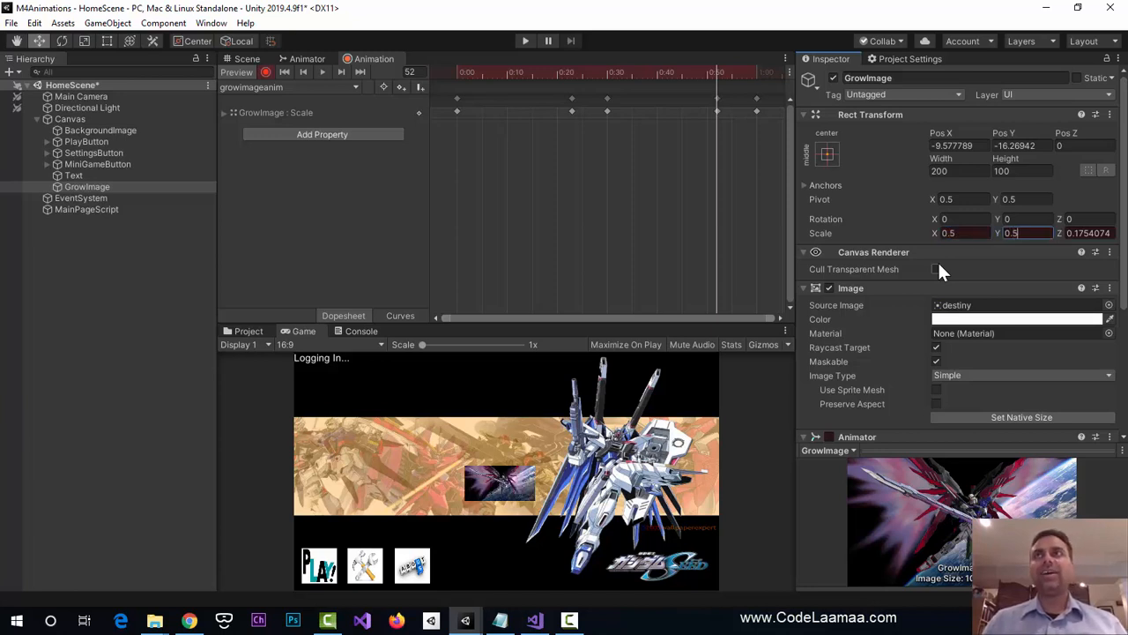
pyautogui.press('Tab')
pyautogui.write('0.5')
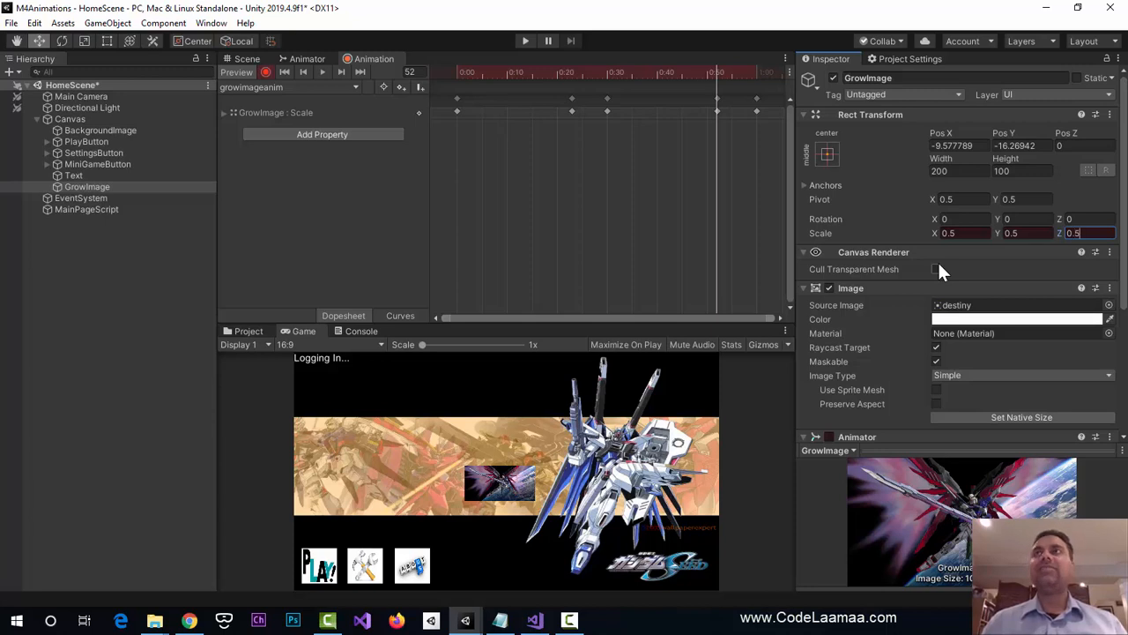
pyautogui.press('Tab')
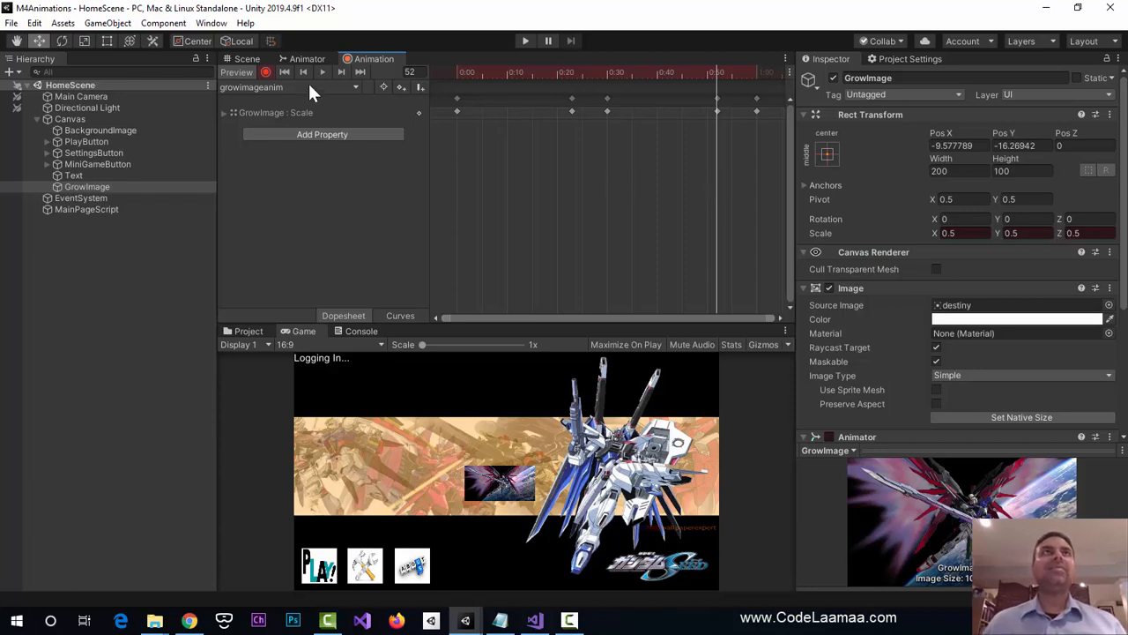
# - Preview the clip with recording off, and move the frame 52 scale keyframe to frame 38 with recording back on
pyautogui.click(263, 72)
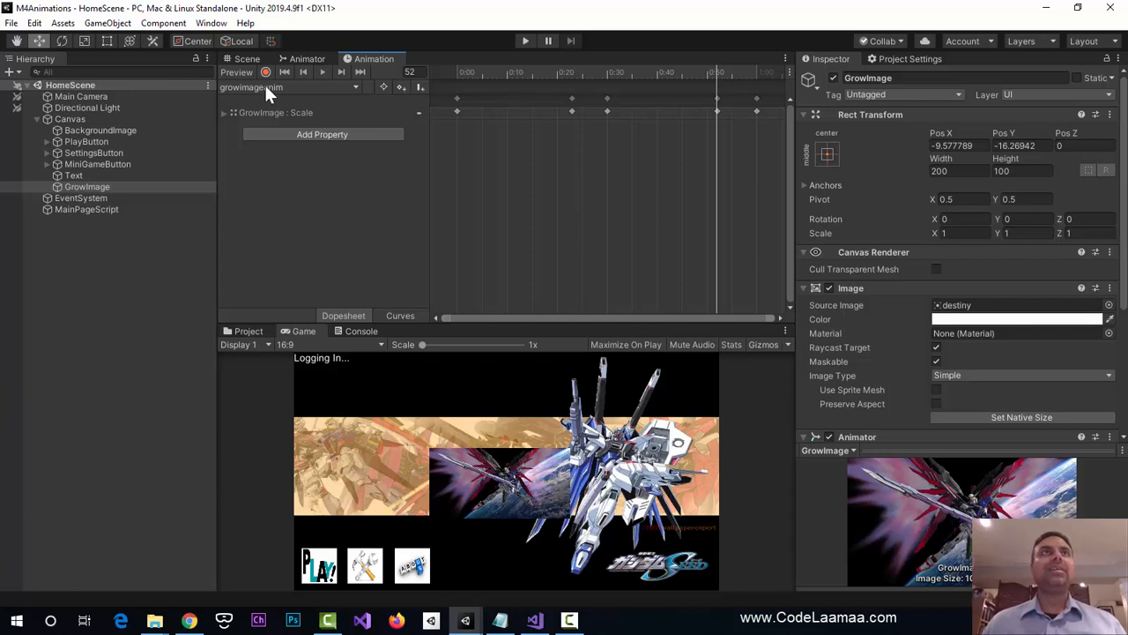
pyautogui.click(323, 71)
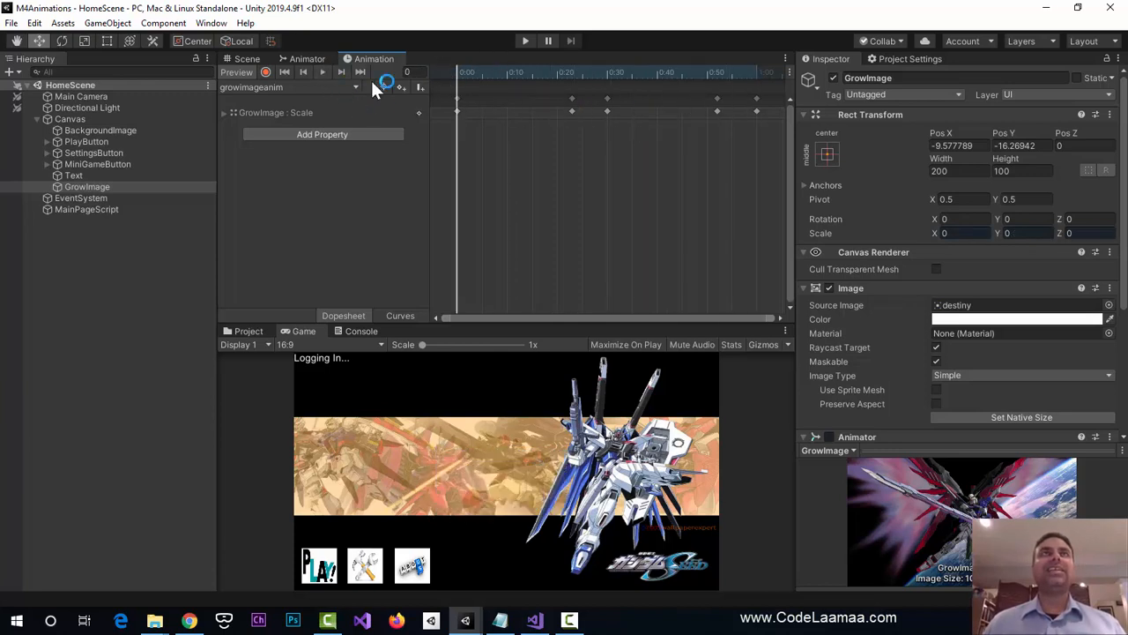
pyautogui.click(265, 71)
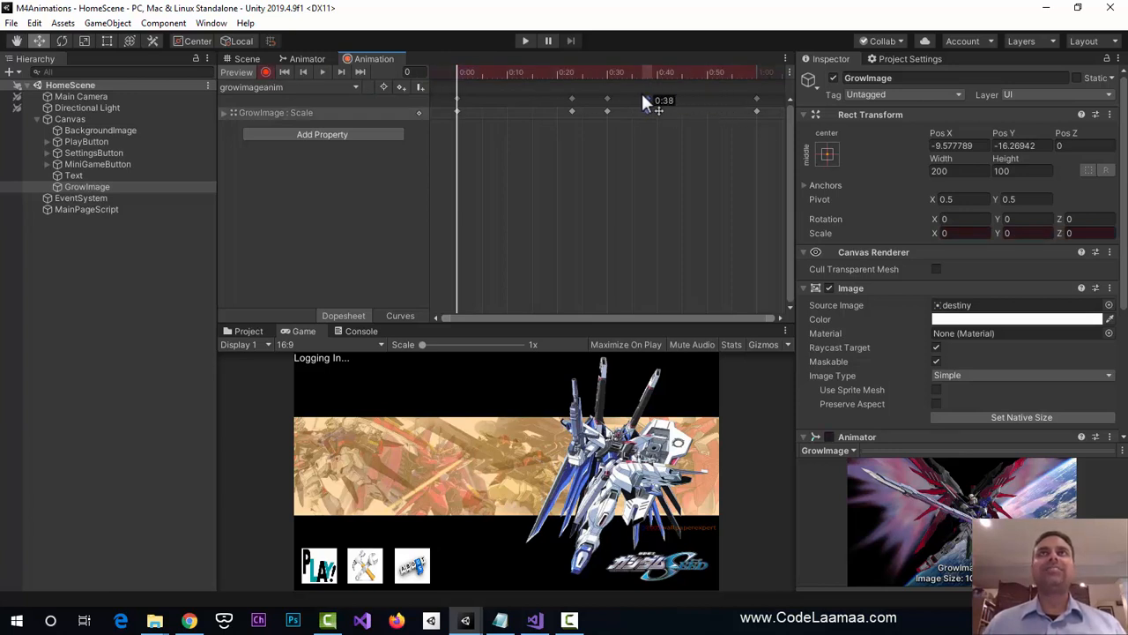
pyautogui.doubleClick(643, 99)
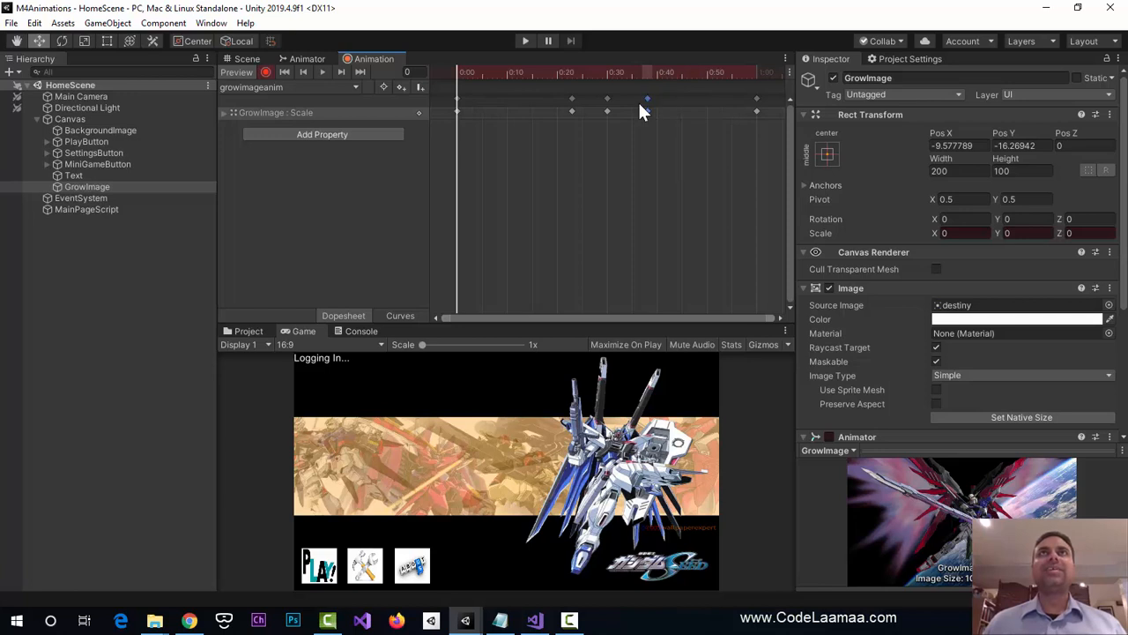
# - Stop recording and check the growing and shrinking image in the clip preview and in Play mode
pyautogui.click(265, 72)
pyautogui.click(323, 72)
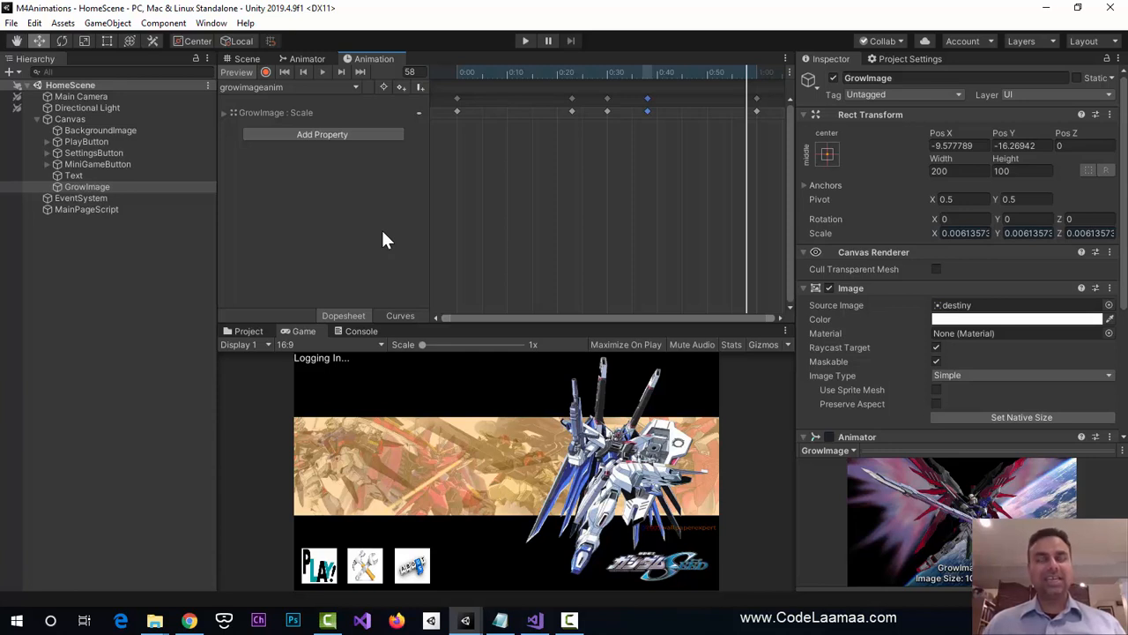
pyautogui.click(524, 41)
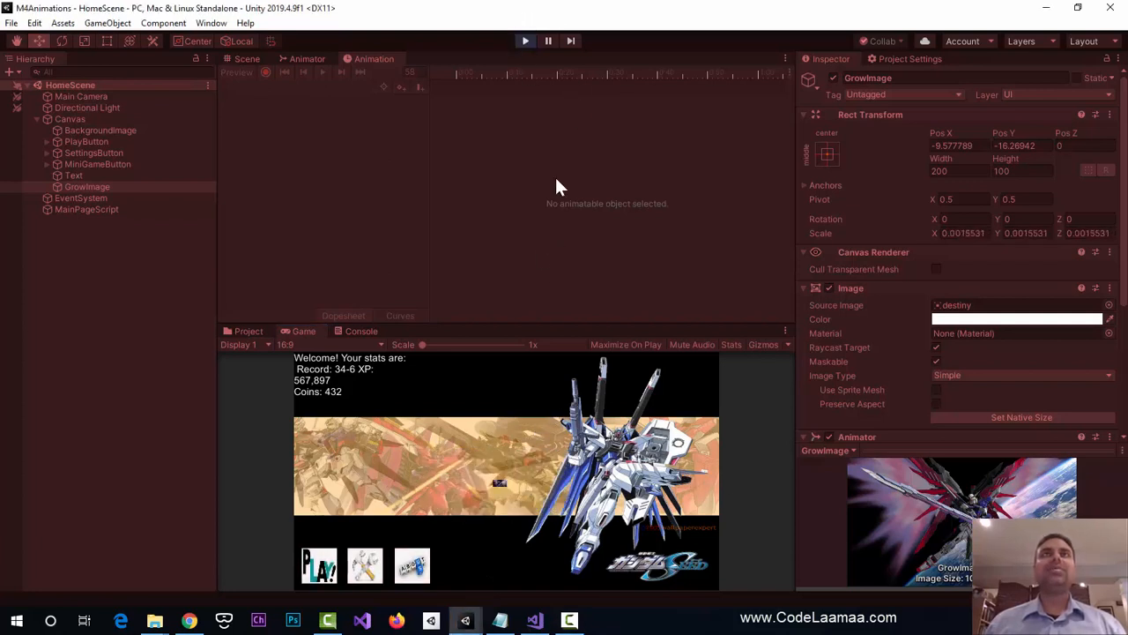
pyautogui.click(524, 40)
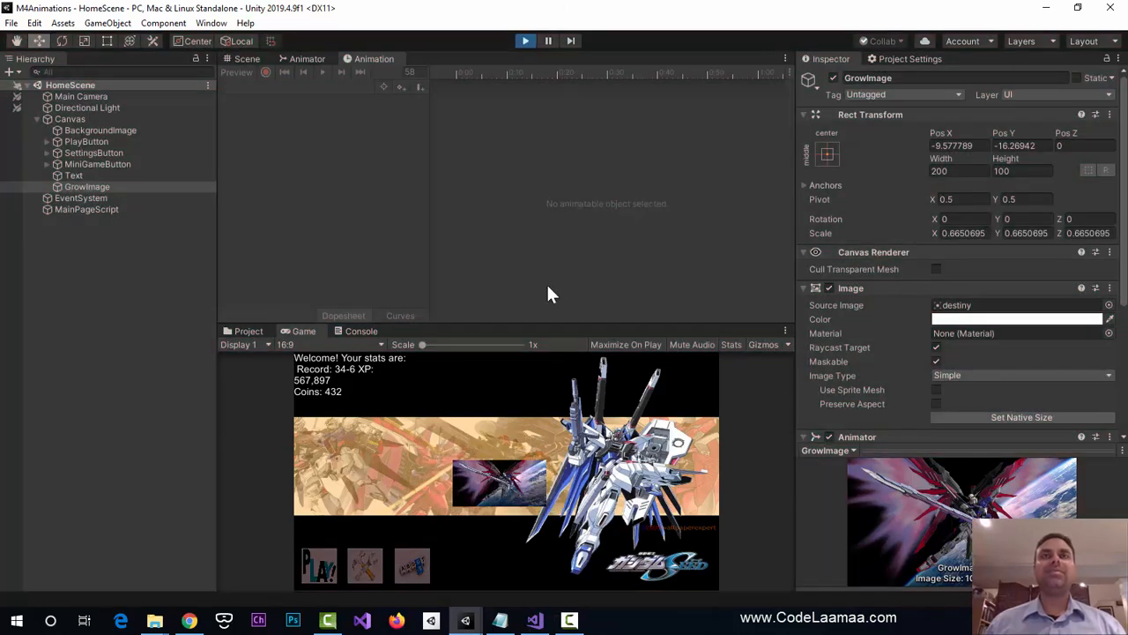
# - Return to the scene view, add a second UI Image to the canvas and set its width to 200
pyautogui.click(240, 60)
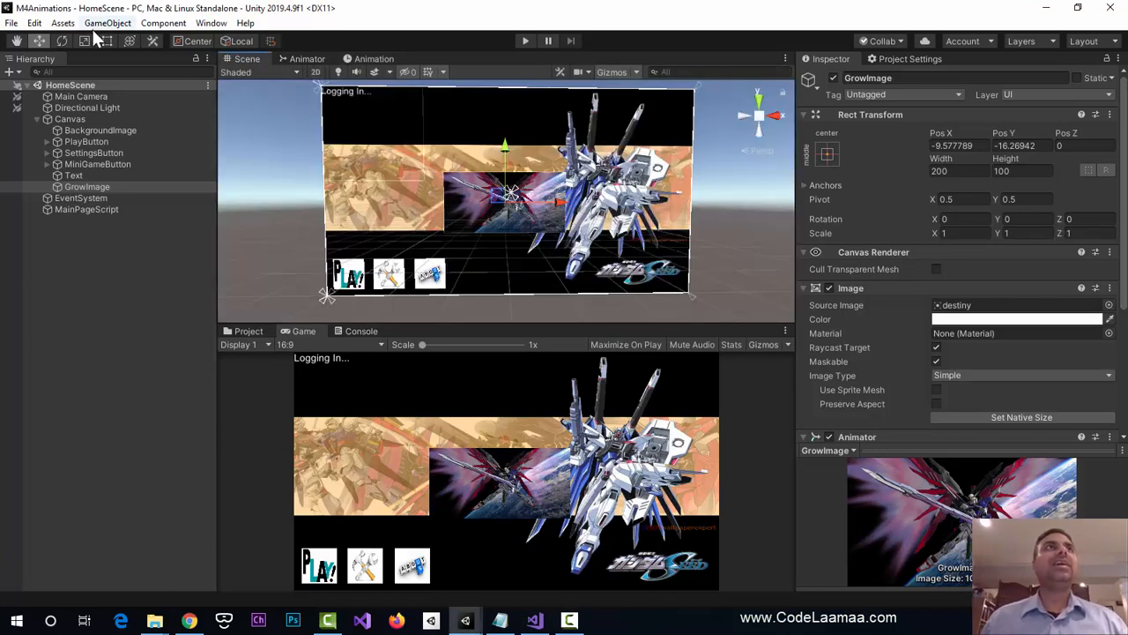
pyautogui.click(107, 23)
pyautogui.moveTo(142, 164)
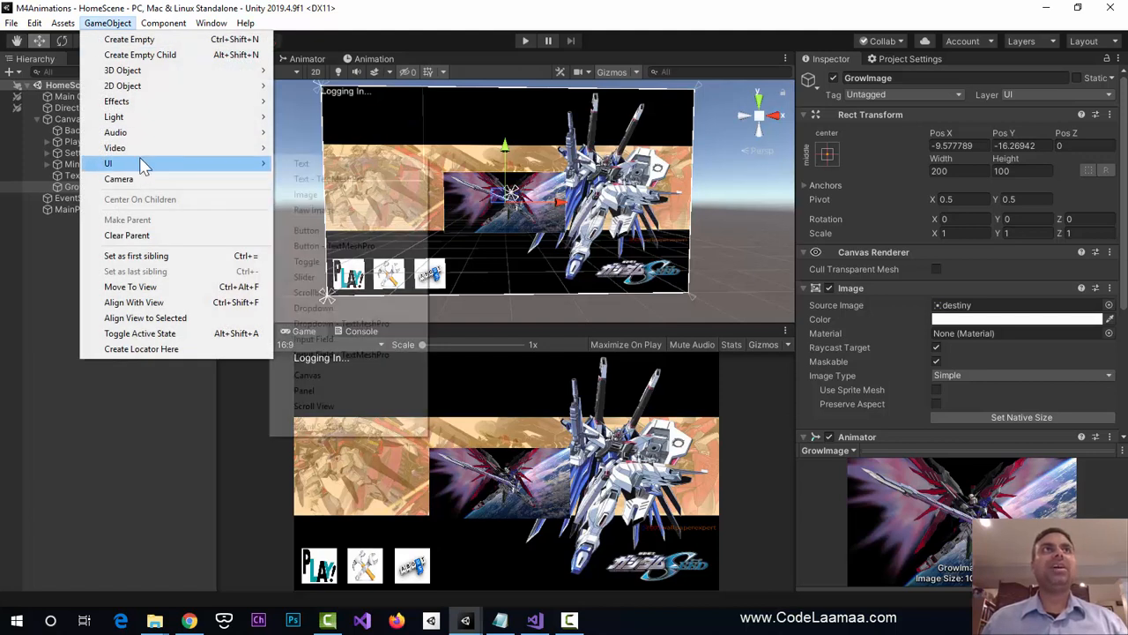
pyautogui.click(346, 194)
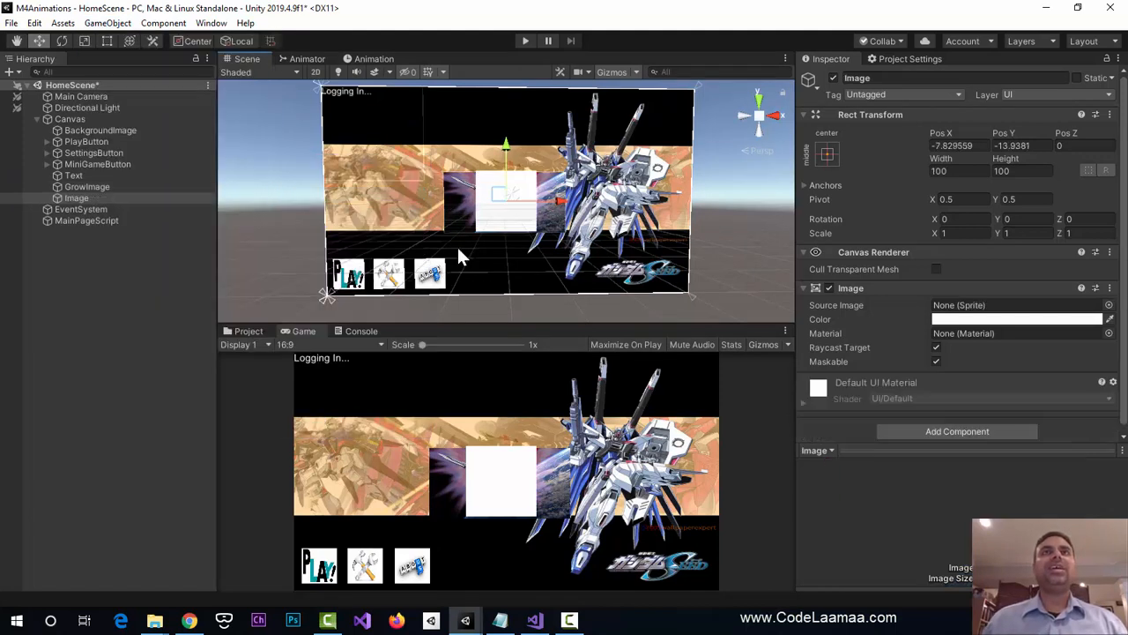
pyautogui.click(966, 170)
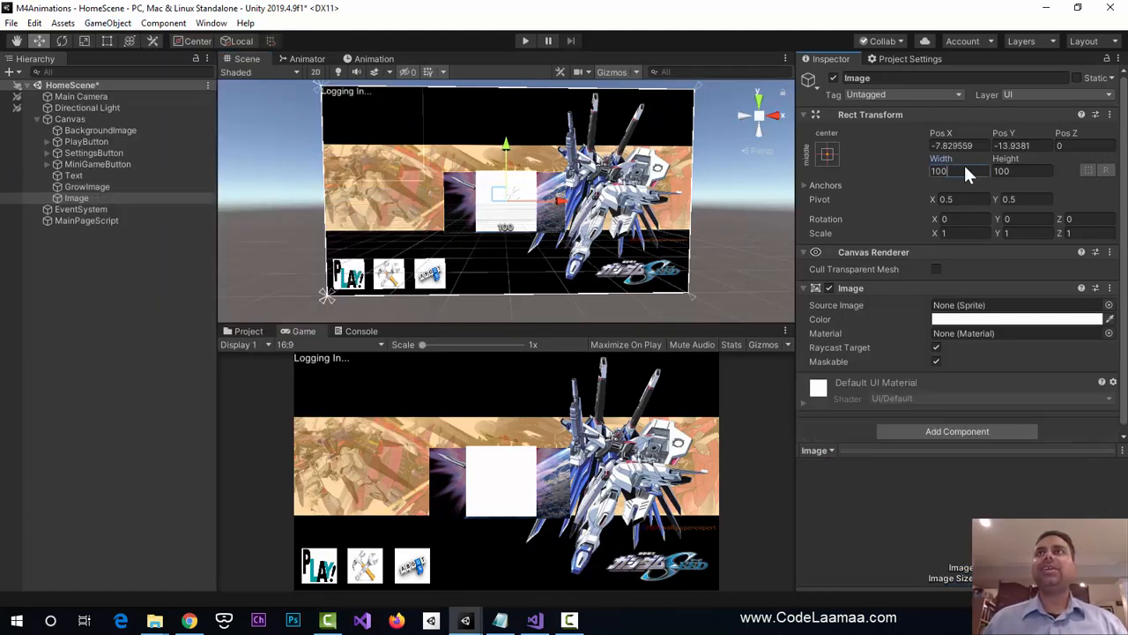
pyautogui.write('200')
pyautogui.press('Tab')
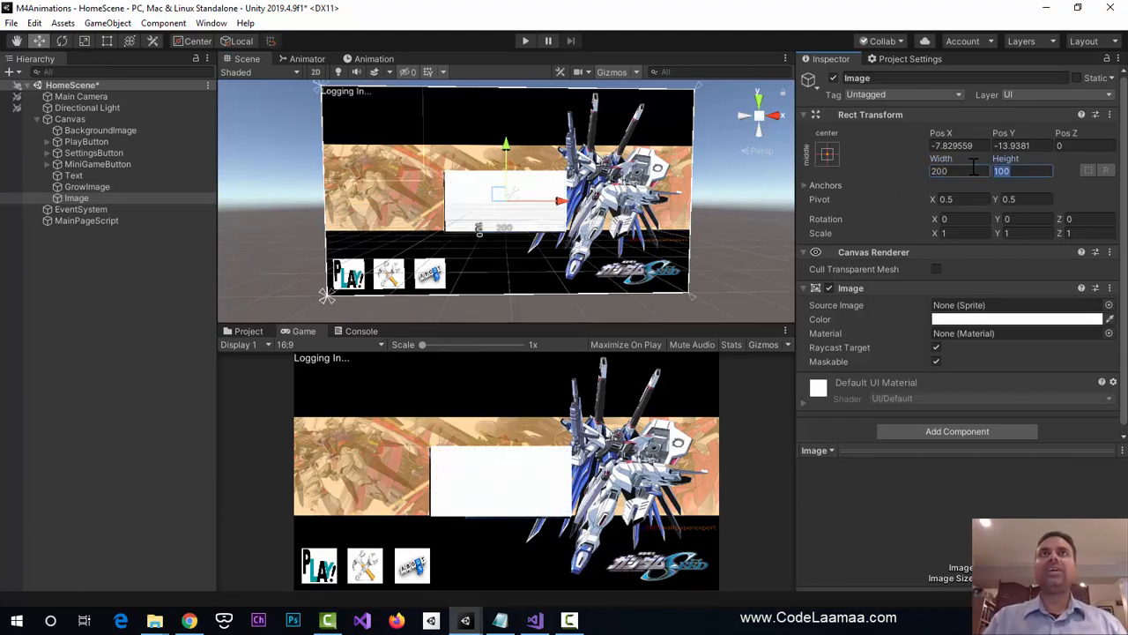
# - Assign the justice sprite to the new image and rename the object SlideImage
pyautogui.click(1110, 305)
pyautogui.click(313, 250)
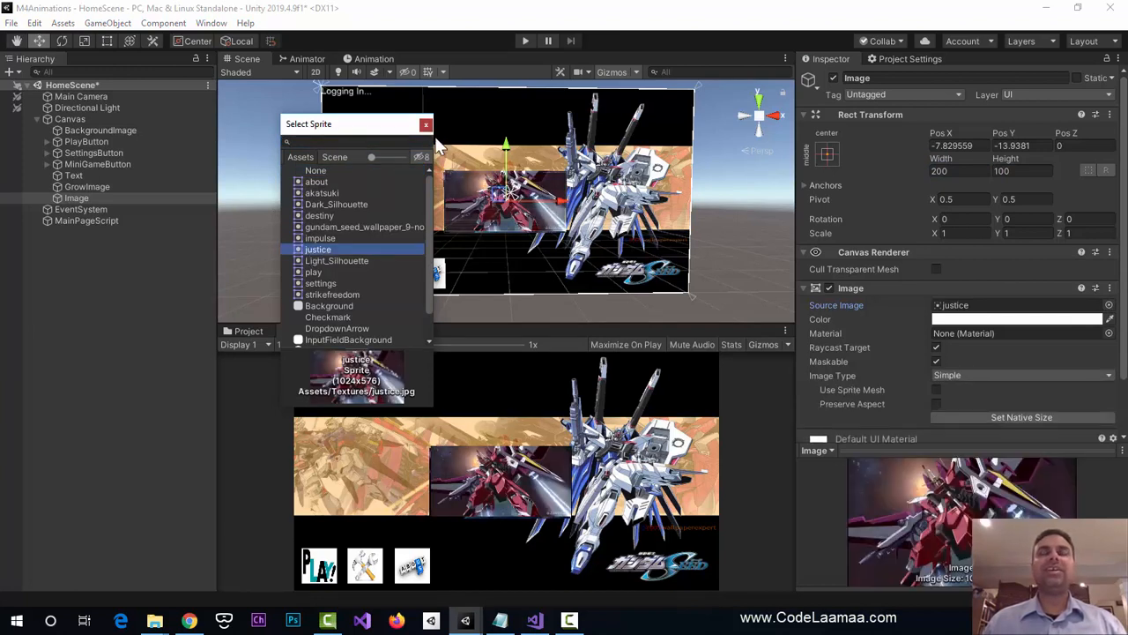
pyautogui.click(489, 203)
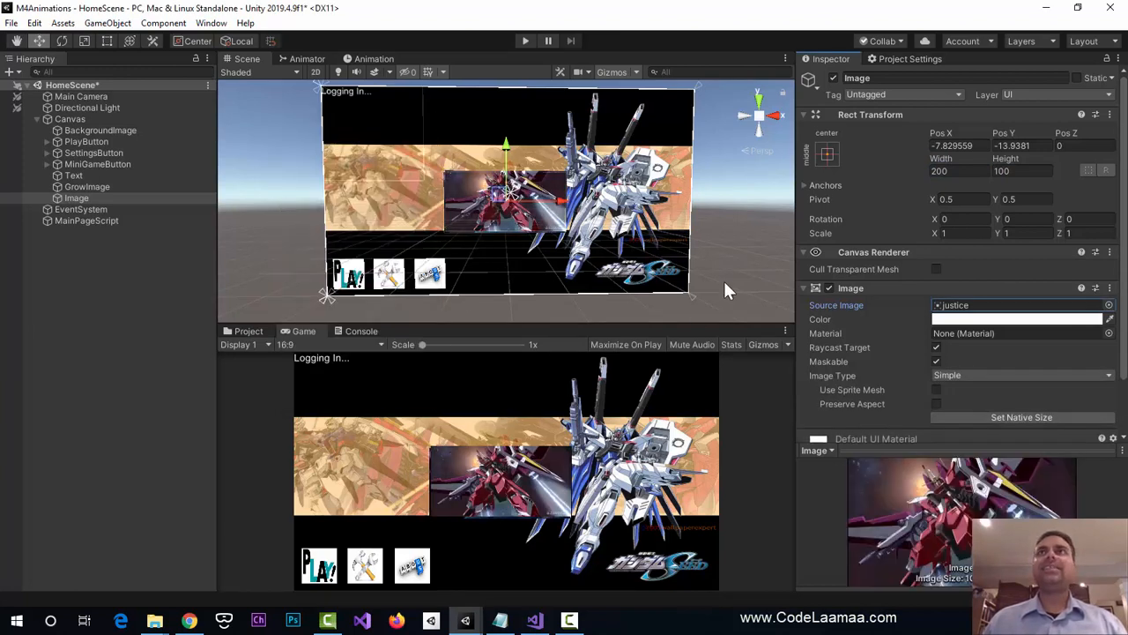
pyautogui.click(929, 78)
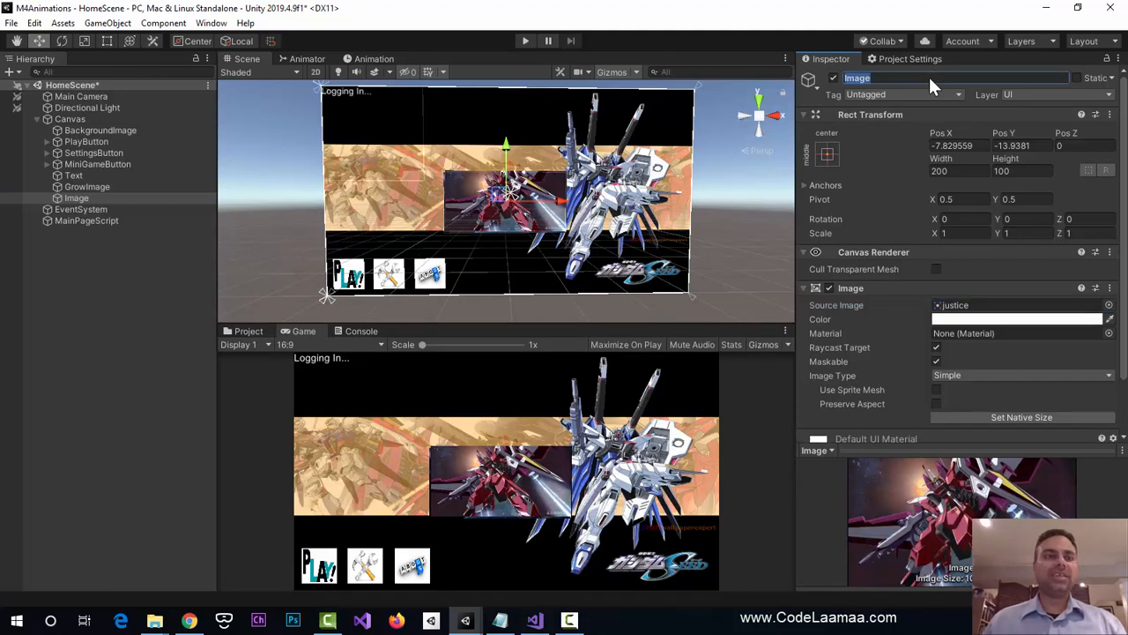
pyautogui.write('SlideImage')
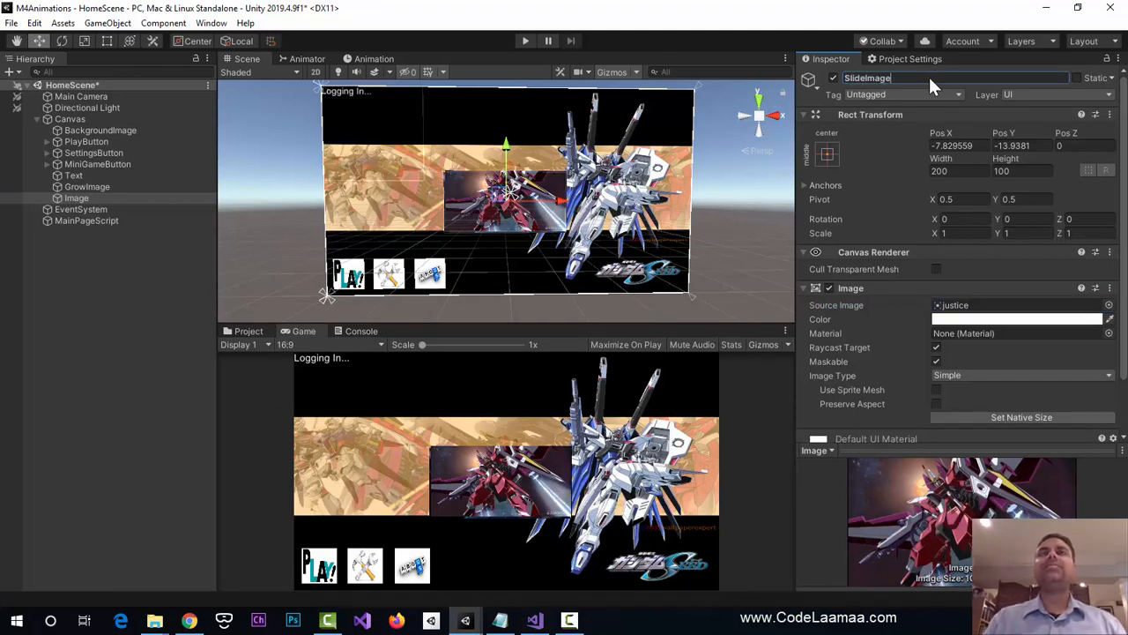
pyautogui.press('Return')
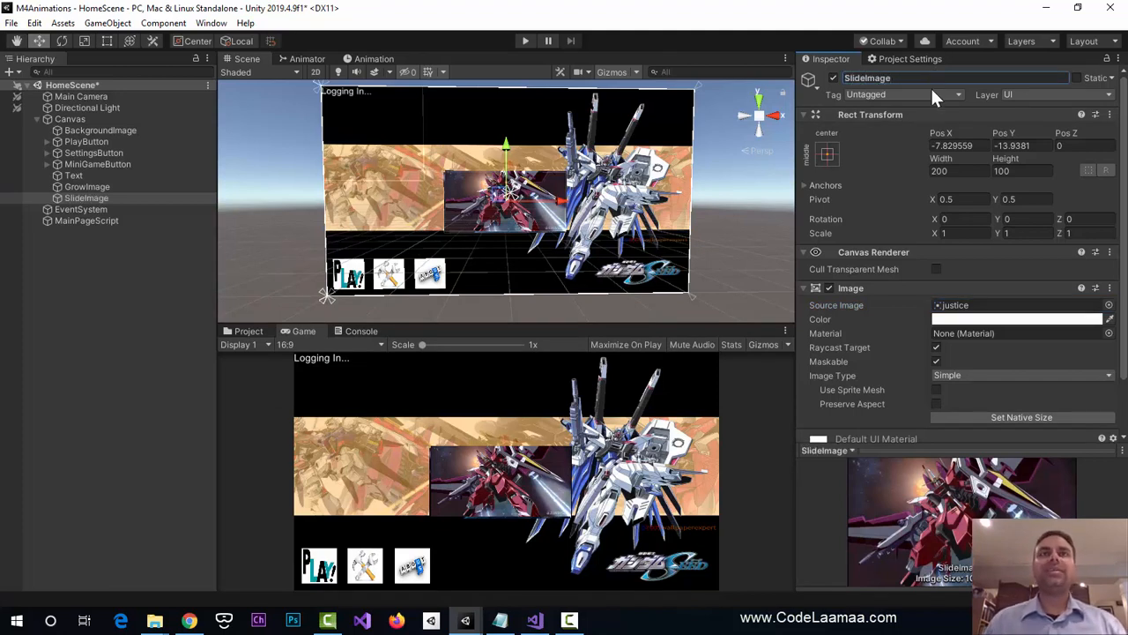
# - Anchor SlideImage to the middle right of the canvas and snap its position to that anchor
pyautogui.click(830, 157)
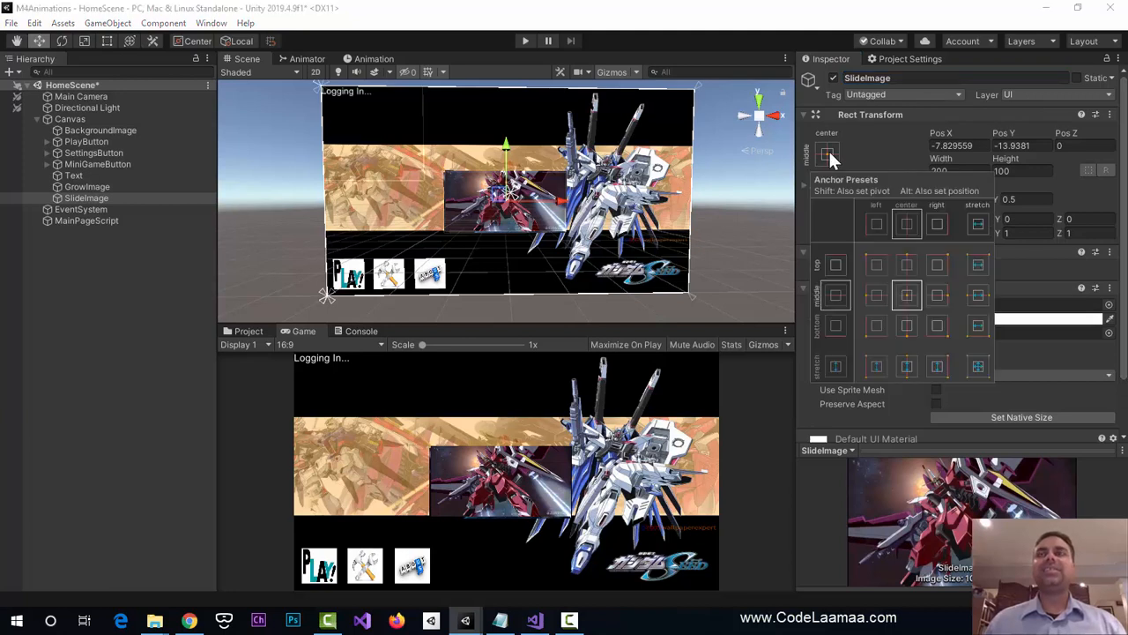
pyautogui.click(940, 296)
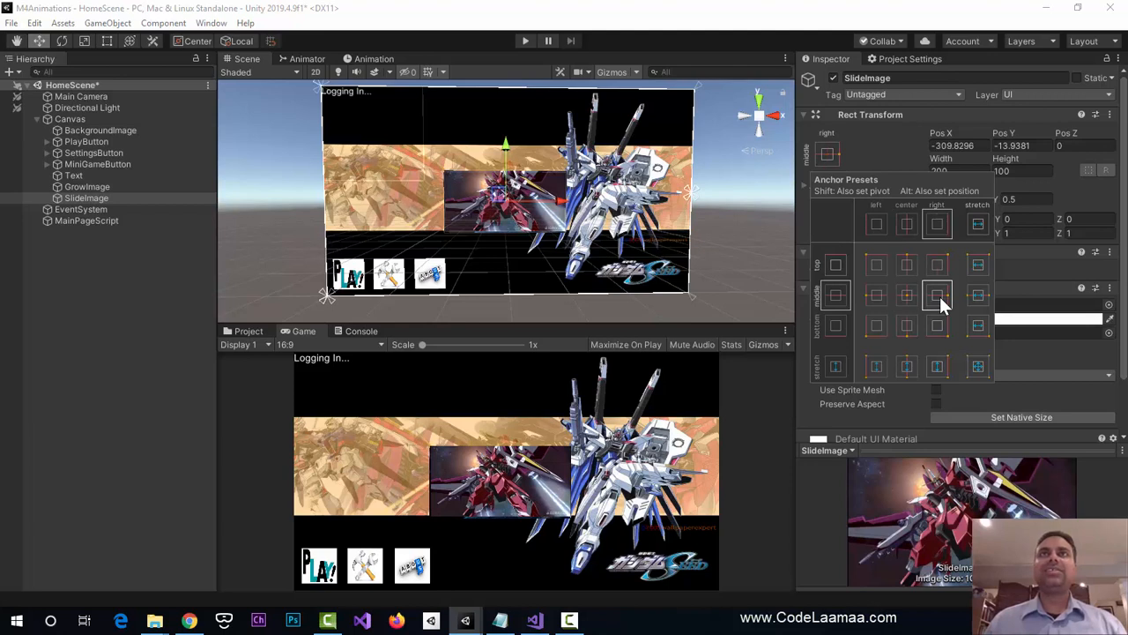
pyautogui.press('alt')
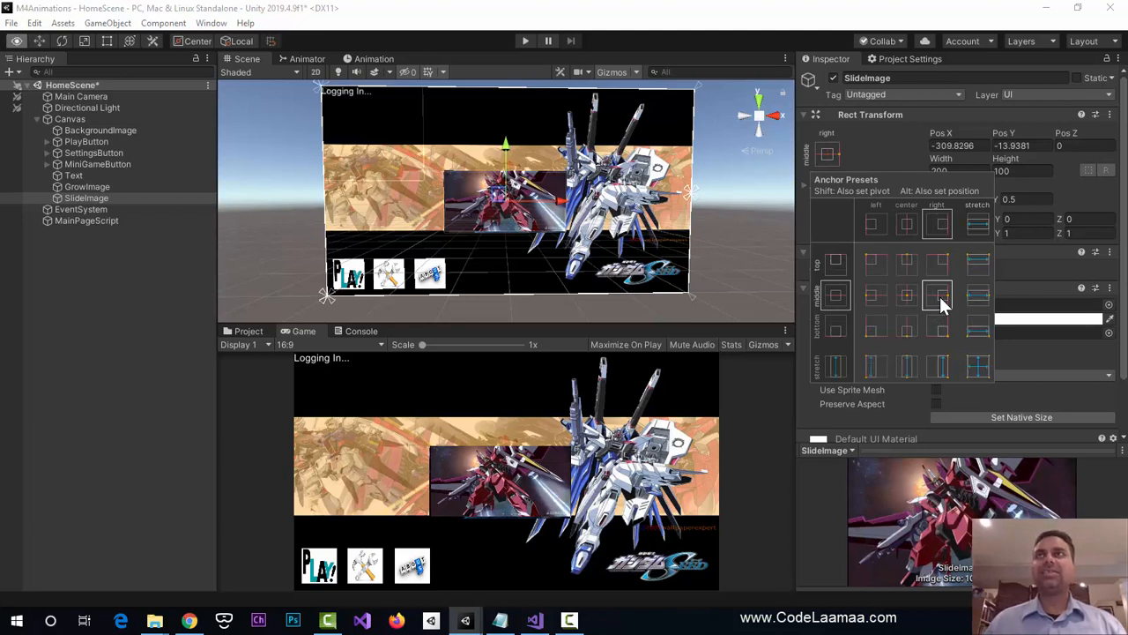
pyautogui.keyDown('alt'); pyautogui.click(939, 296); pyautogui.keyUp('alt')
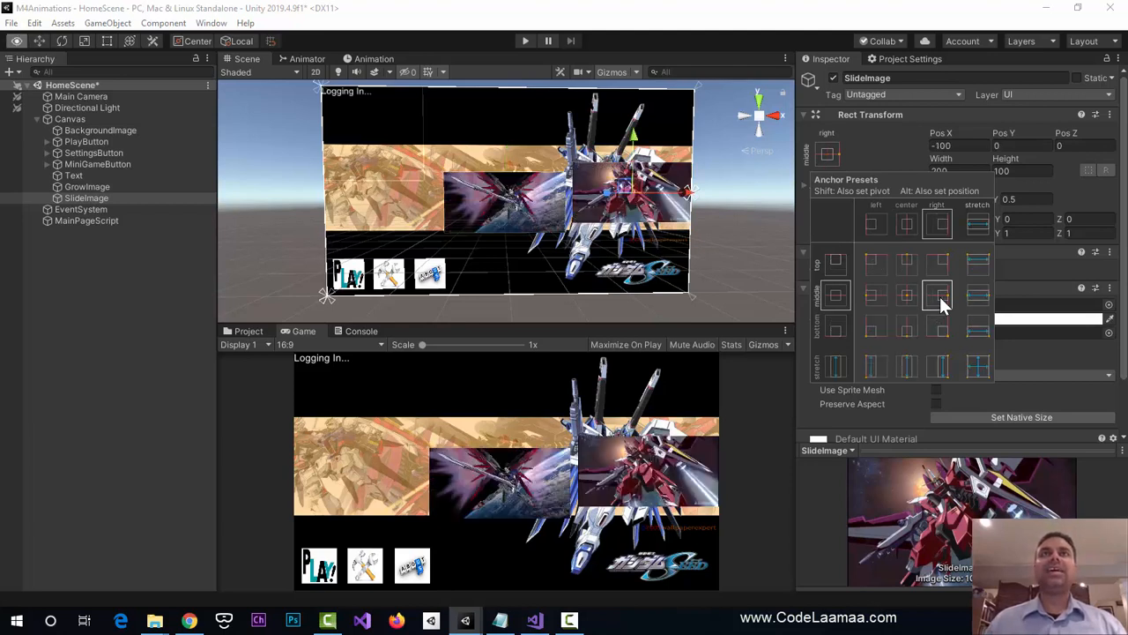
# - Move SlideImage horizontally just beyond the canvas's right edge, to Pos X about 106, and save the scene
pyautogui.click(689, 201)
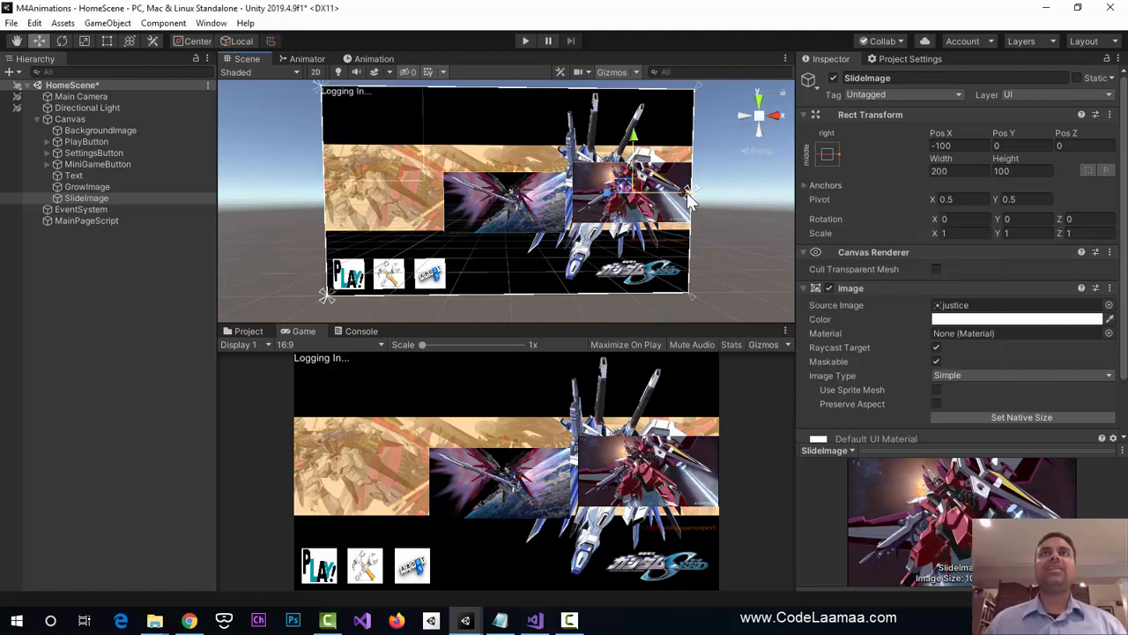
pyautogui.moveTo(694, 193); pyautogui.dragTo(808, 196)
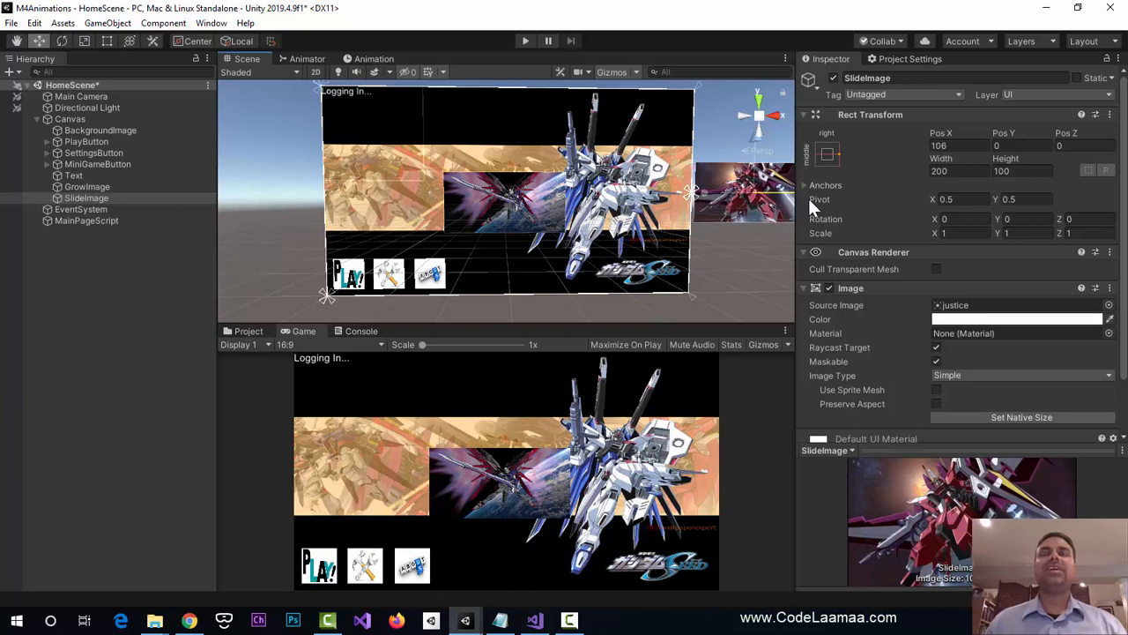
pyautogui.scroll(-1, 736, 275)
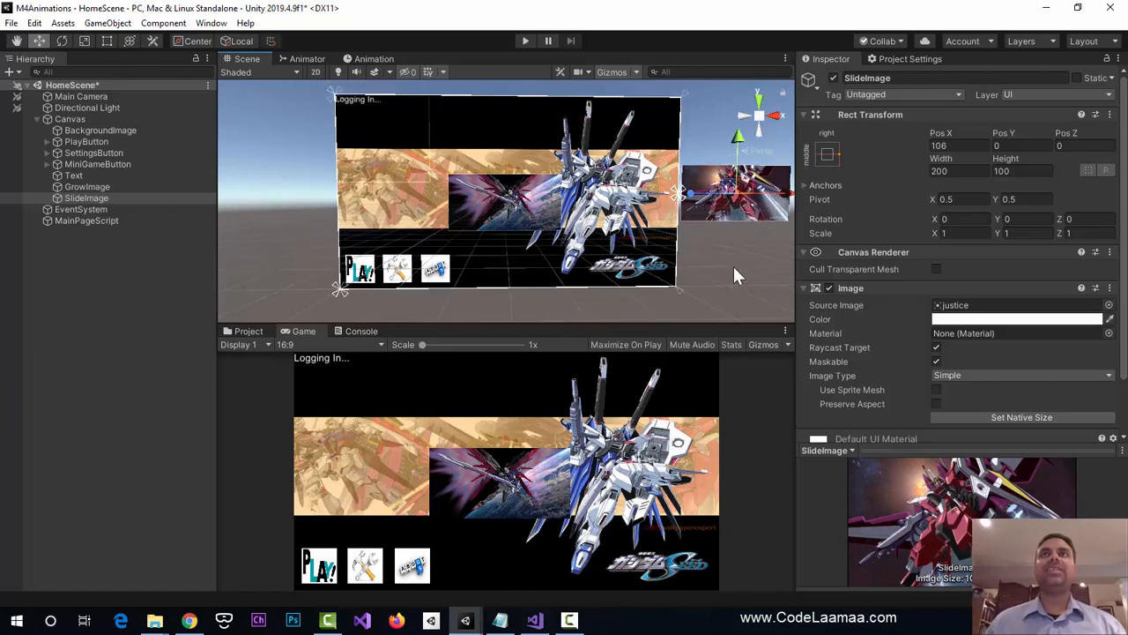
pyautogui.moveTo(740, 255); pyautogui.dragTo(701, 258, button='middle')
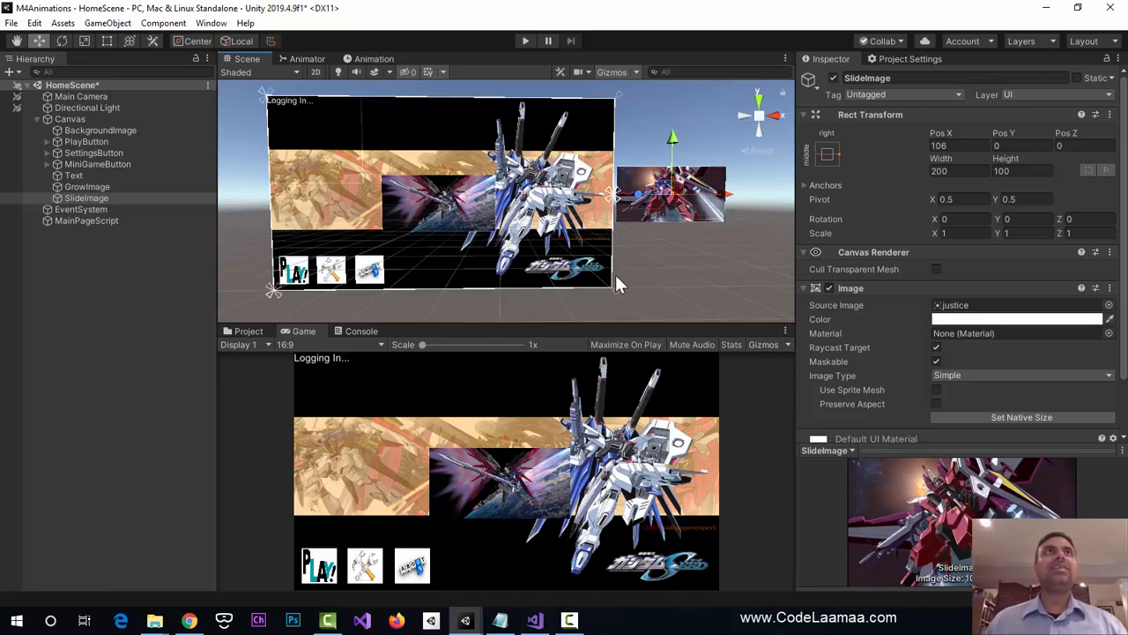
pyautogui.click(646, 268)
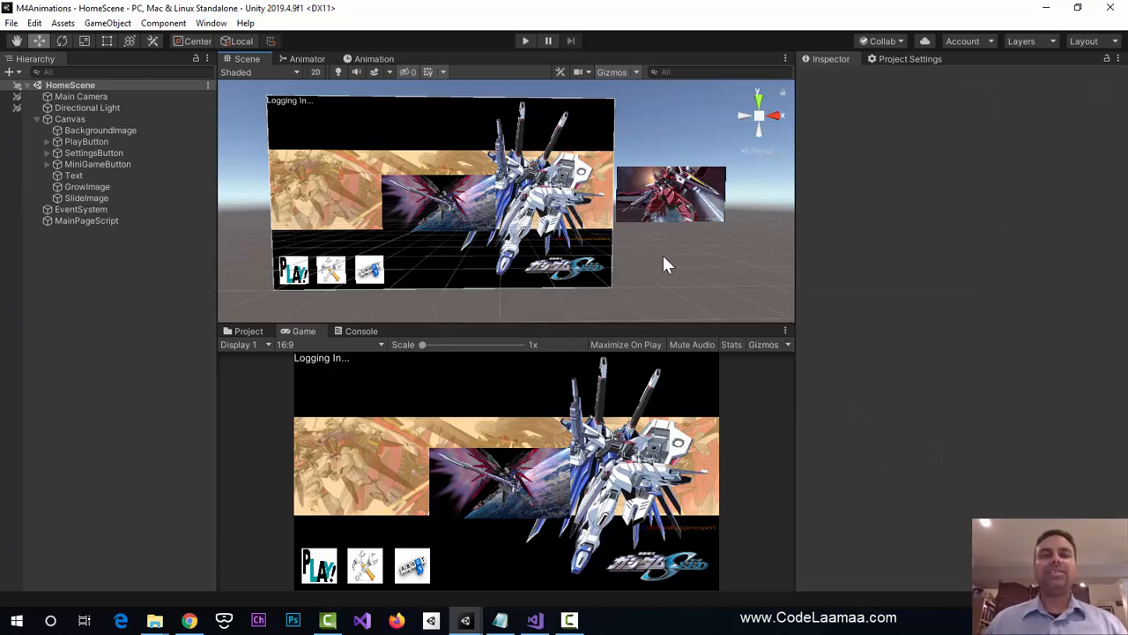
# - Create an animation clip for SlideImage named slideimageanim in the Animations folder
pyautogui.click(99, 201)
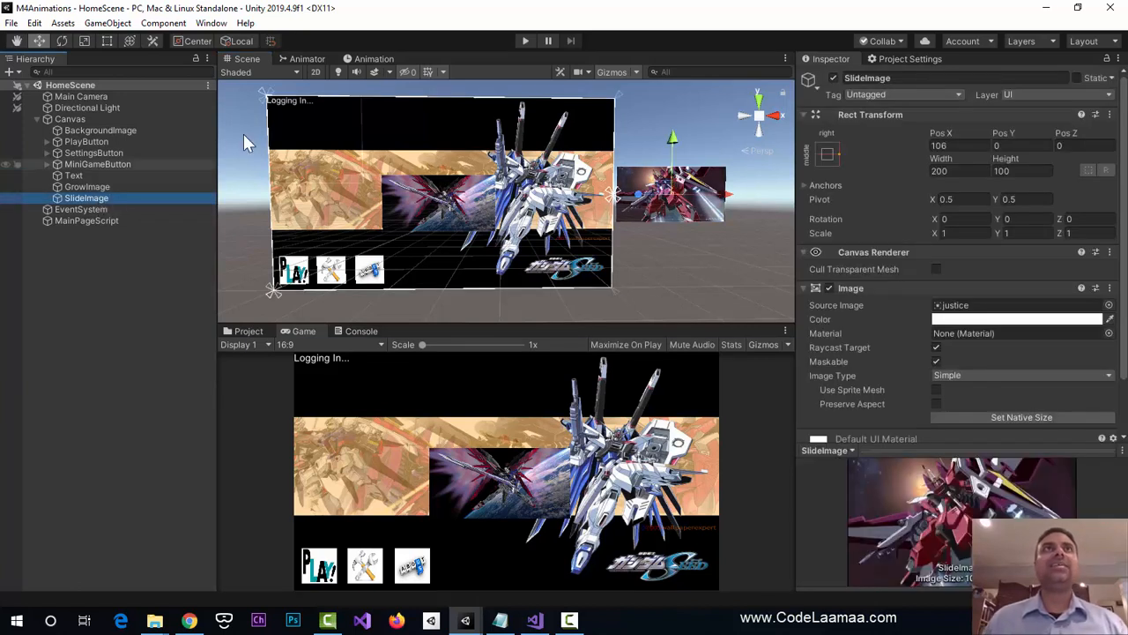
pyautogui.click(371, 59)
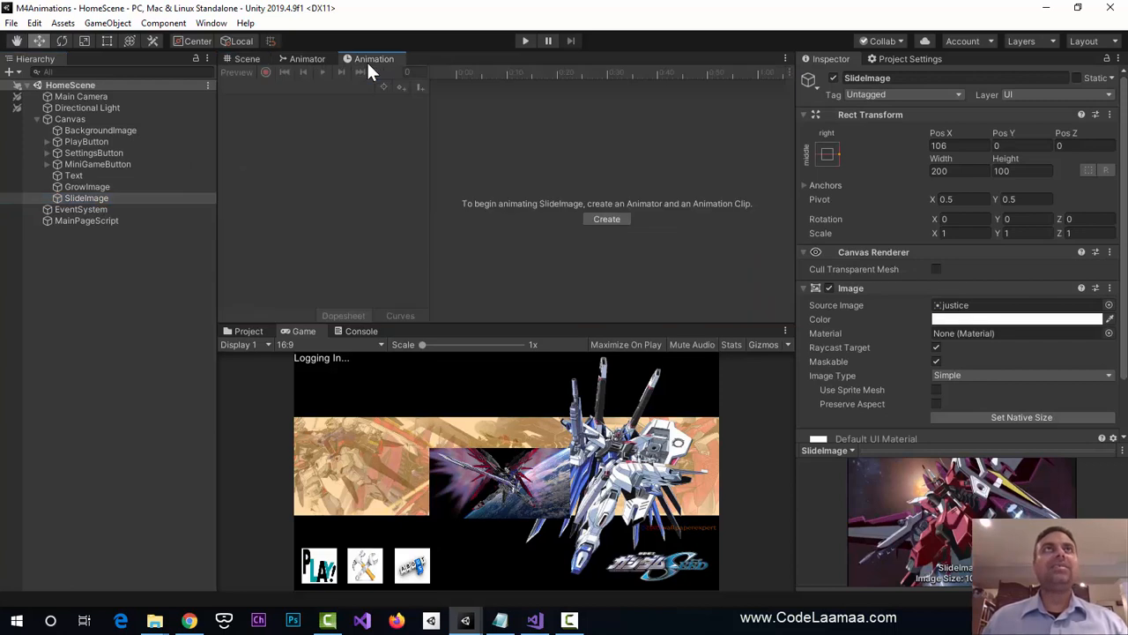
pyautogui.click(608, 219)
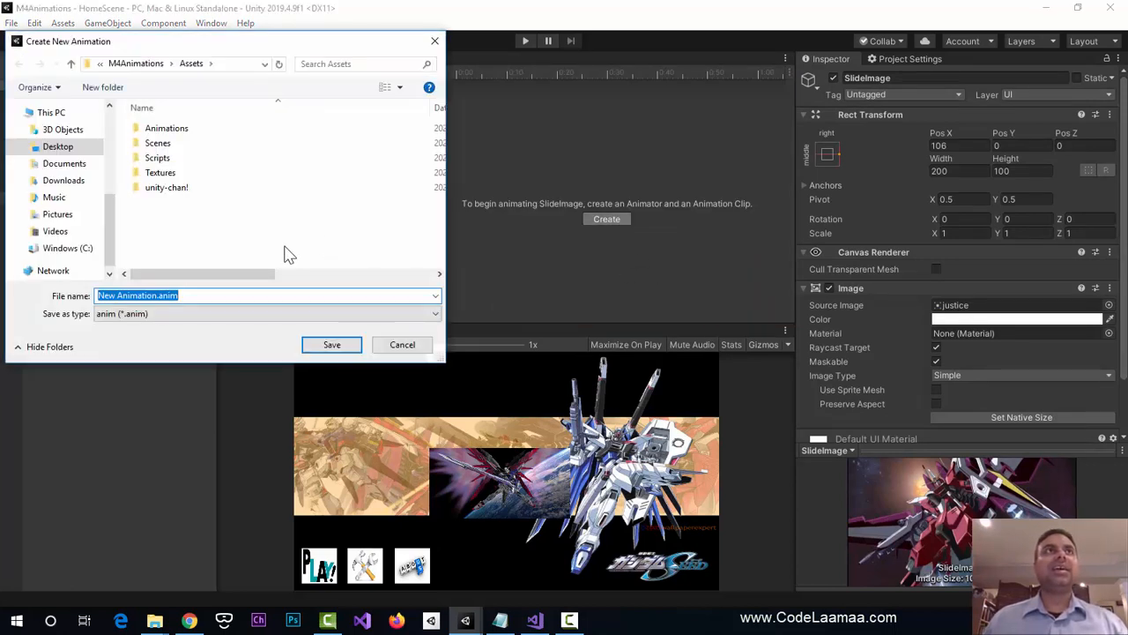
pyautogui.doubleClick(177, 130)
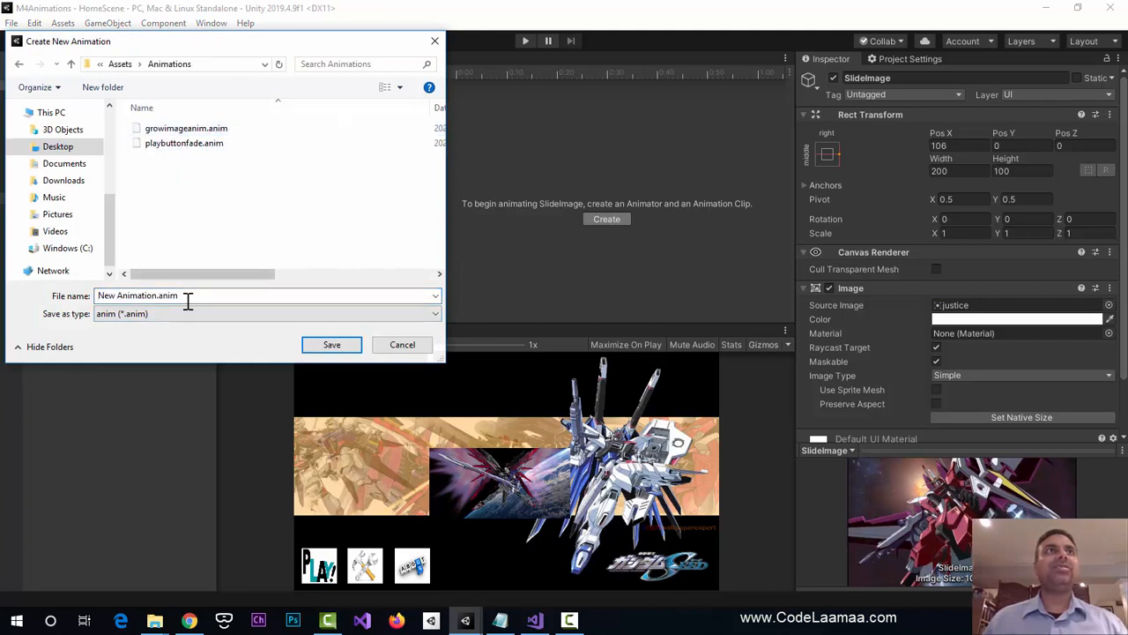
pyautogui.click(156, 298)
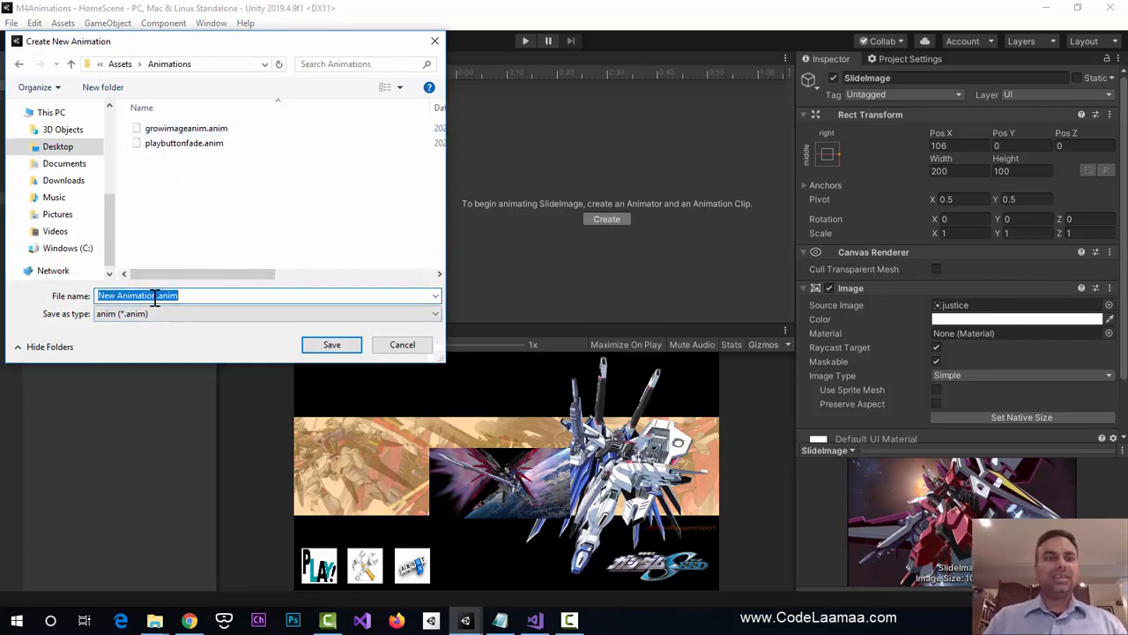
pyautogui.write('slide')
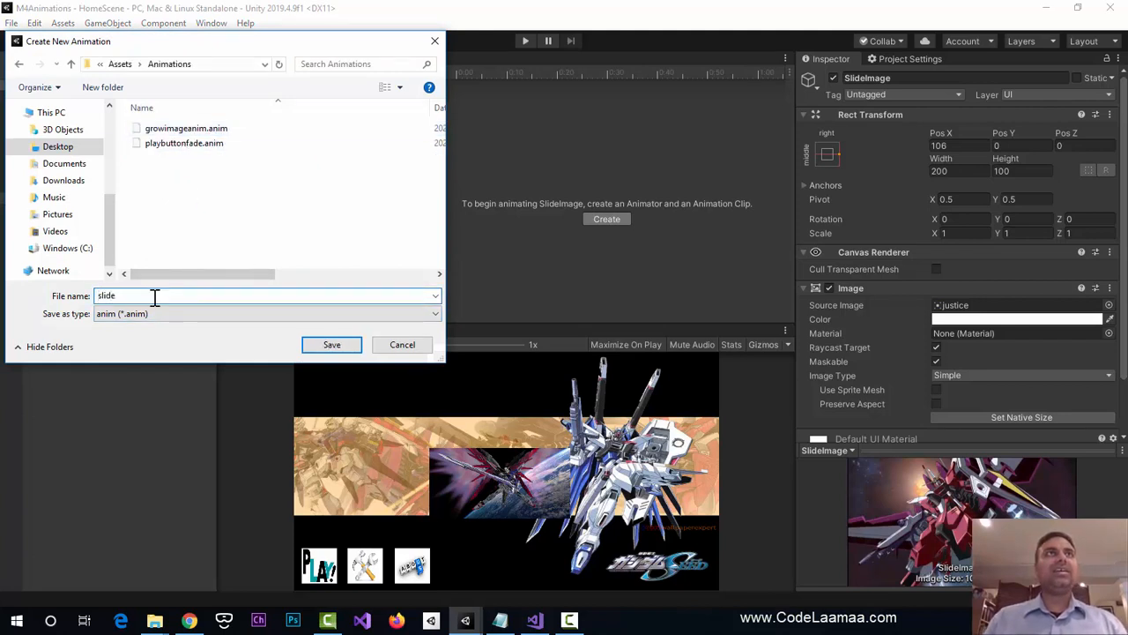
pyautogui.write('imageanim')
pyautogui.press('Return')
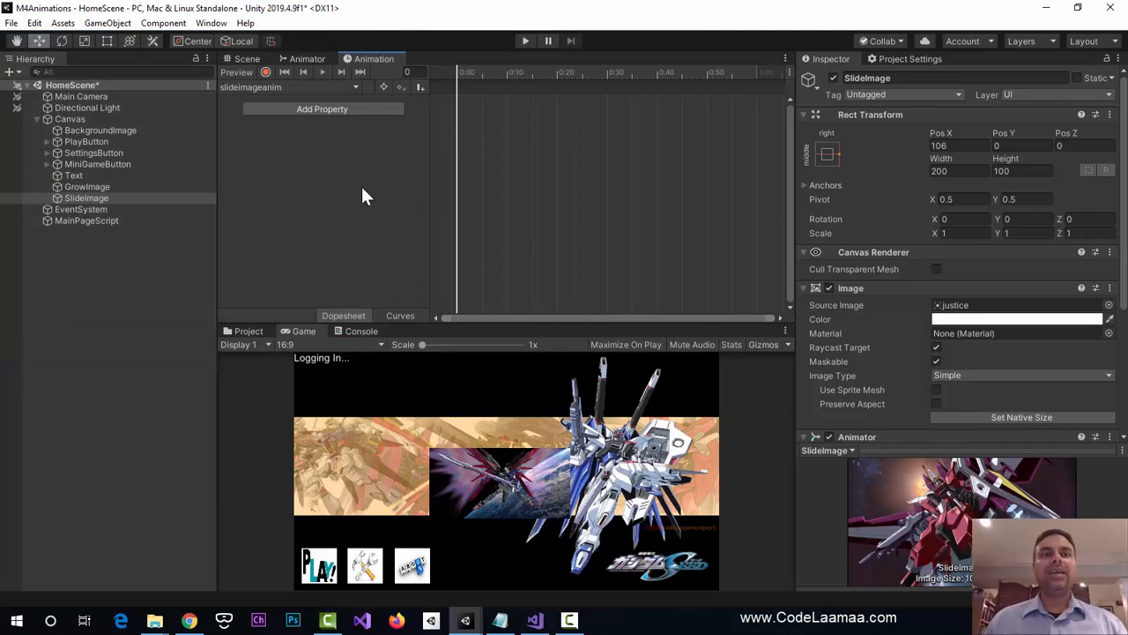
# - Add the Rect Transform's Anchored Position property to the clip and expand its x and y values
pyautogui.click(331, 109)
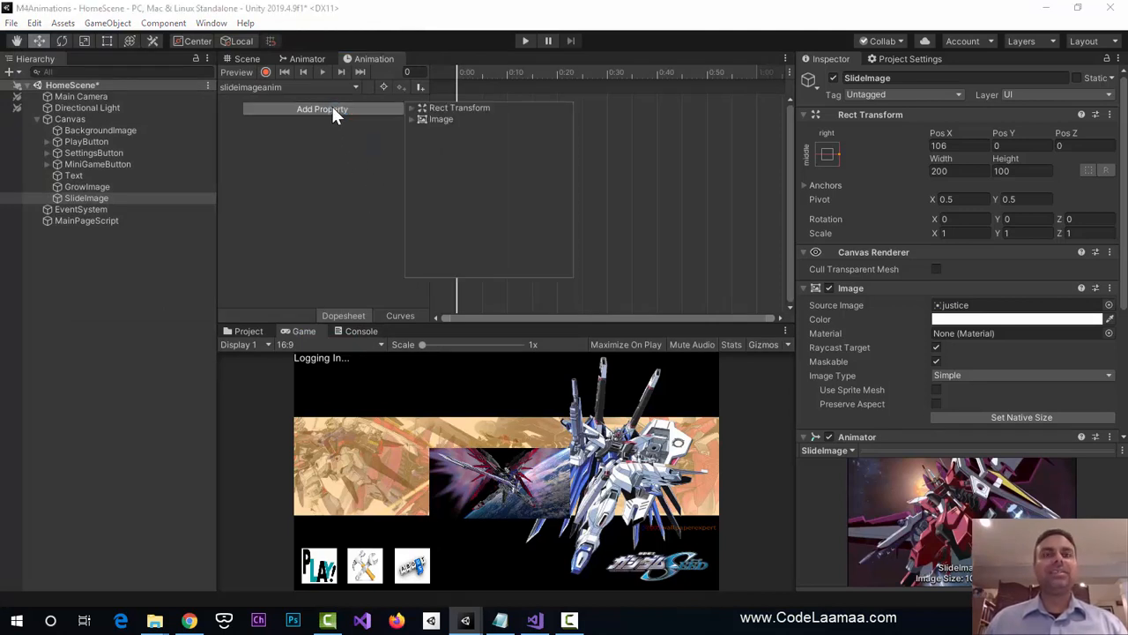
pyautogui.click(411, 108)
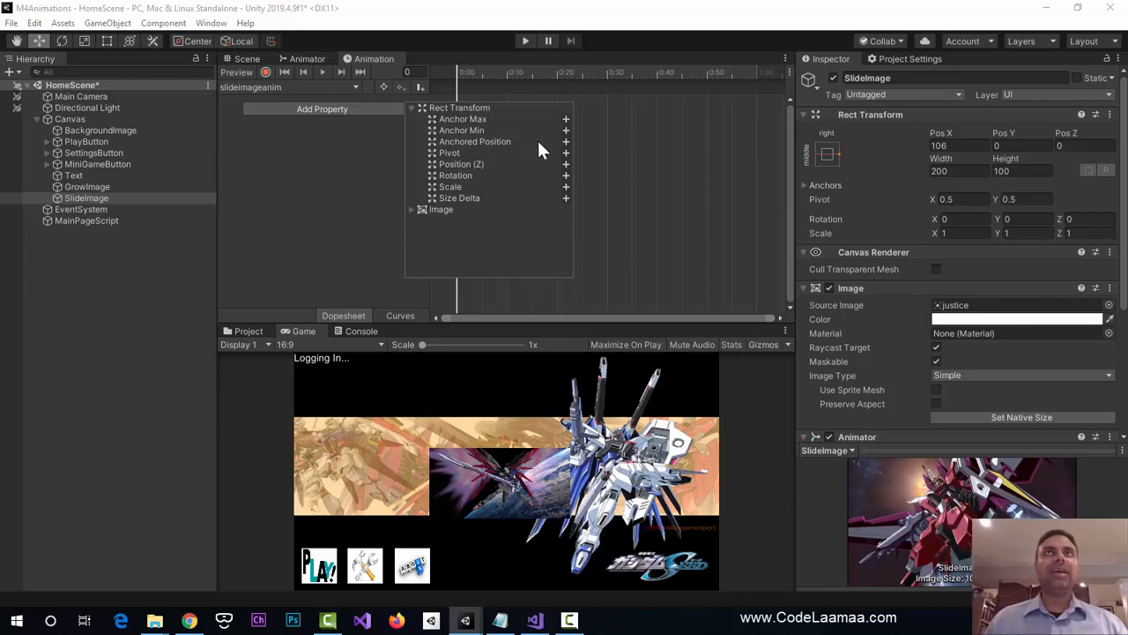
pyautogui.click(565, 142)
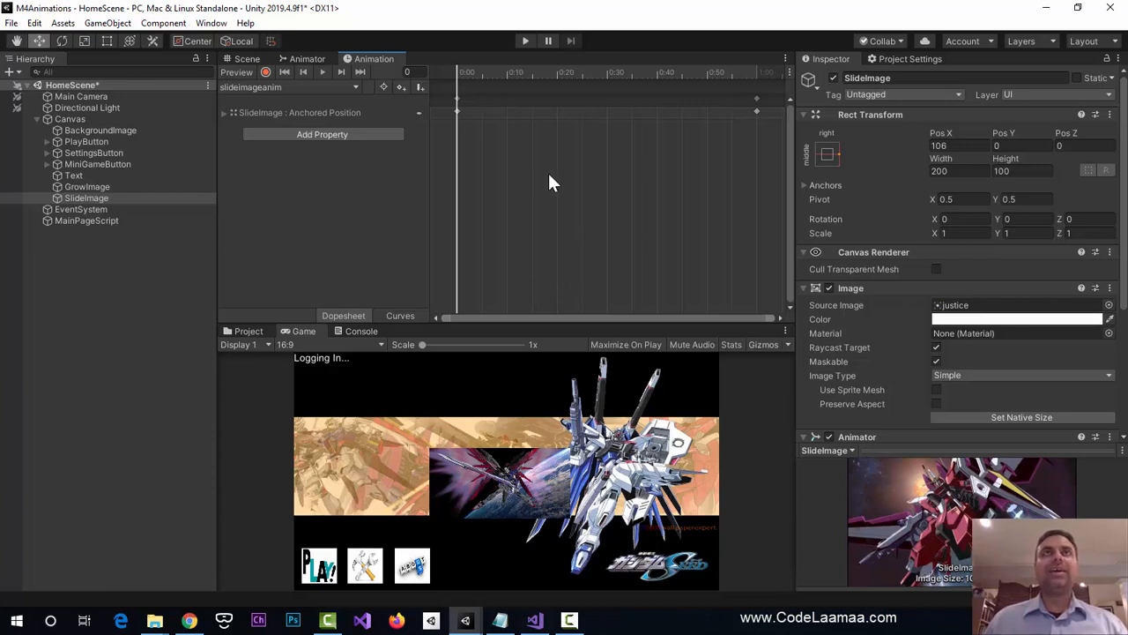
pyautogui.click(225, 113)
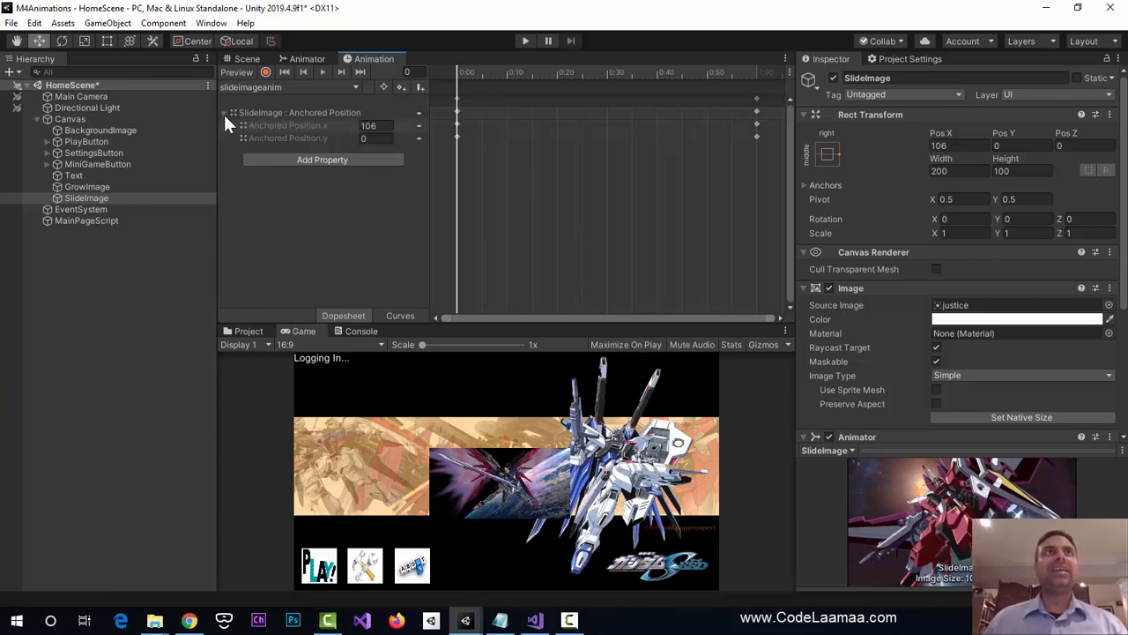
pyautogui.click(397, 129)
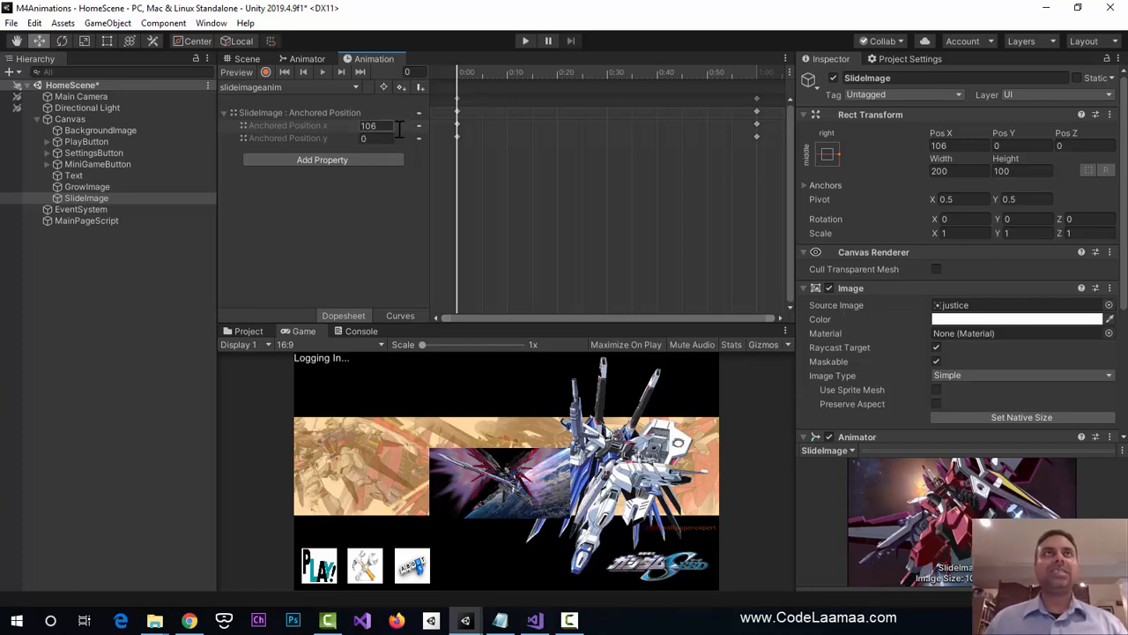
pyautogui.click(450, 151)
# - Go to frame 60, turn on keyframe recording and delete the existing end keyframe
pyautogui.click(758, 71)
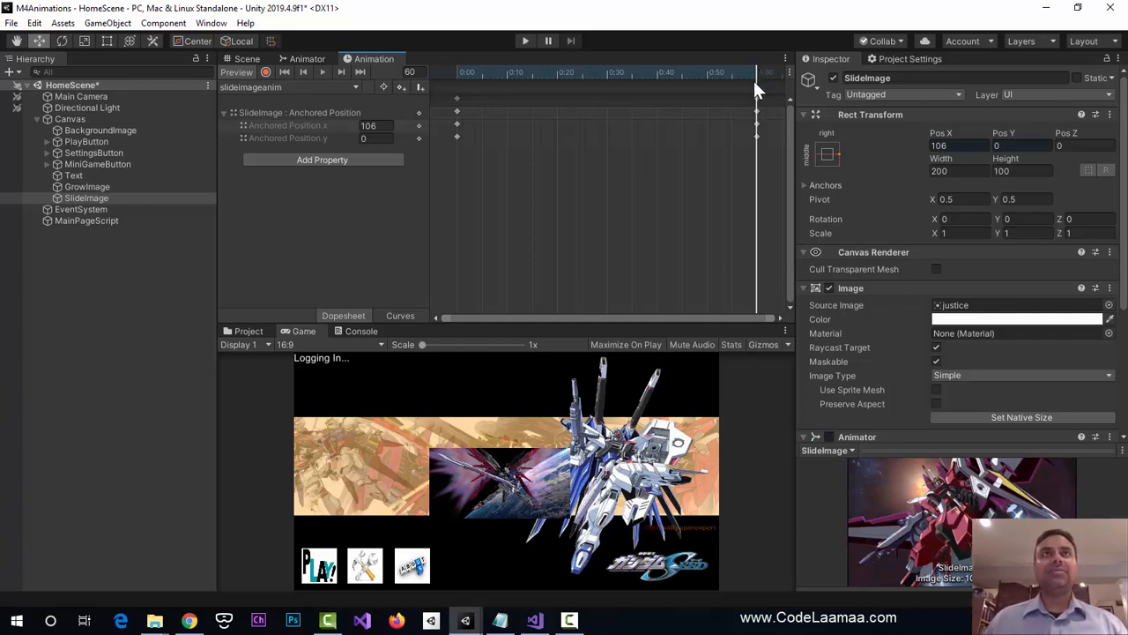
pyautogui.click(266, 73)
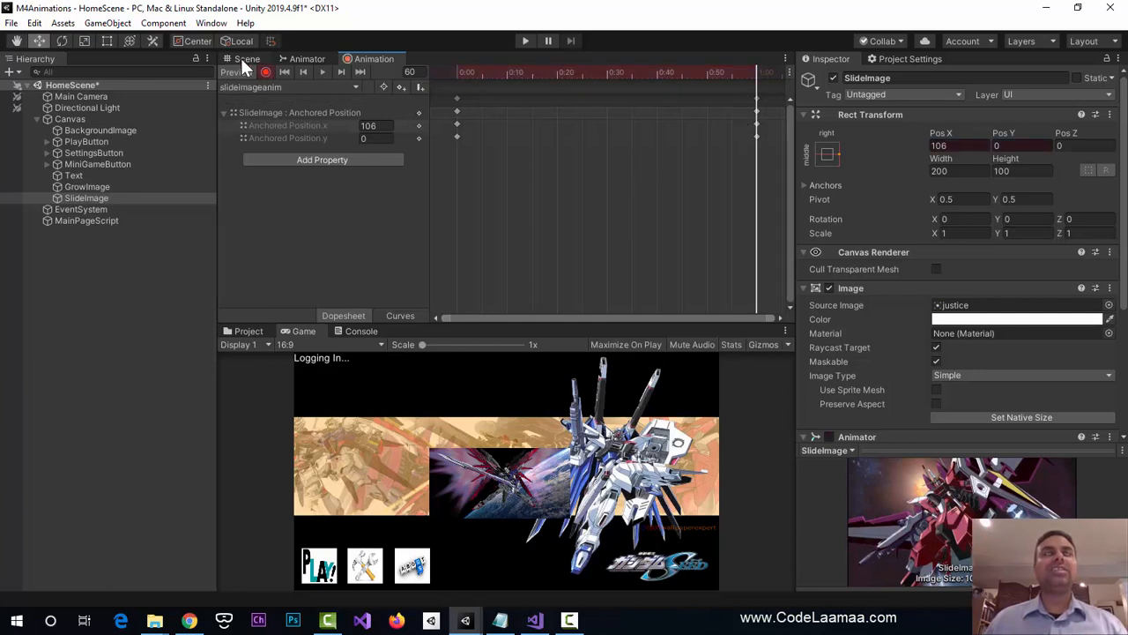
pyautogui.click(242, 62)
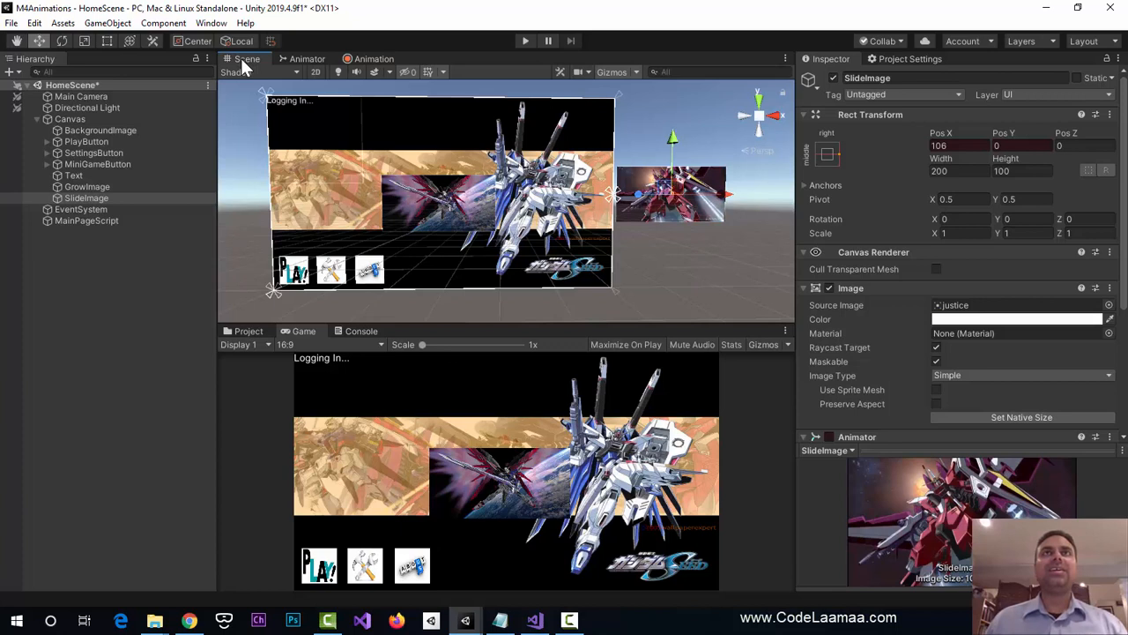
pyautogui.click(379, 59)
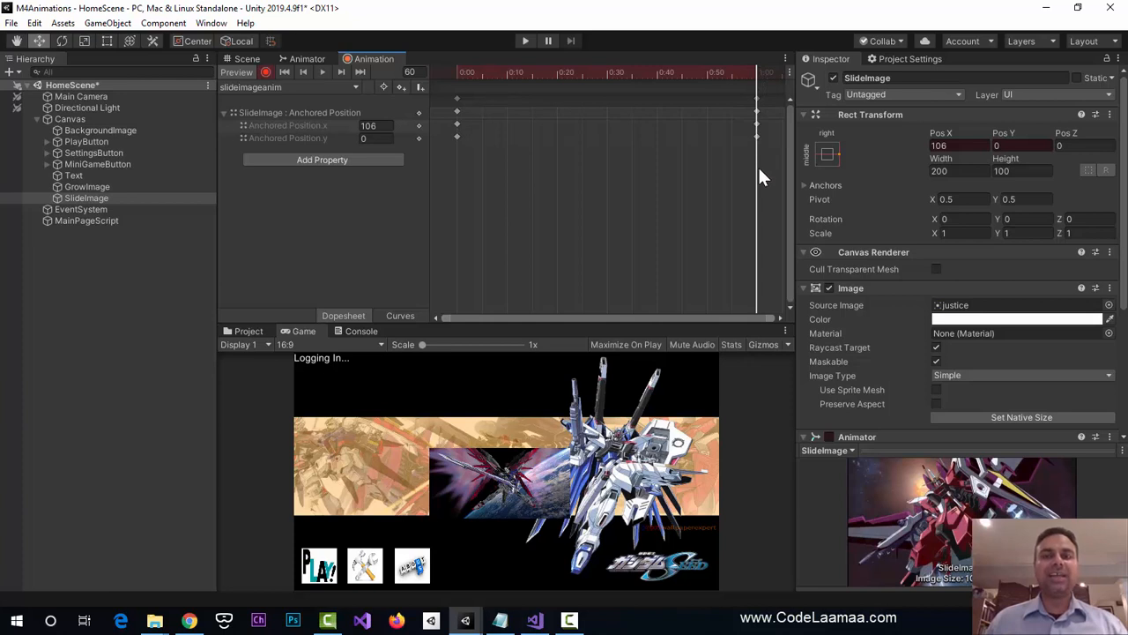
pyautogui.click(757, 97)
pyautogui.press('Delete')
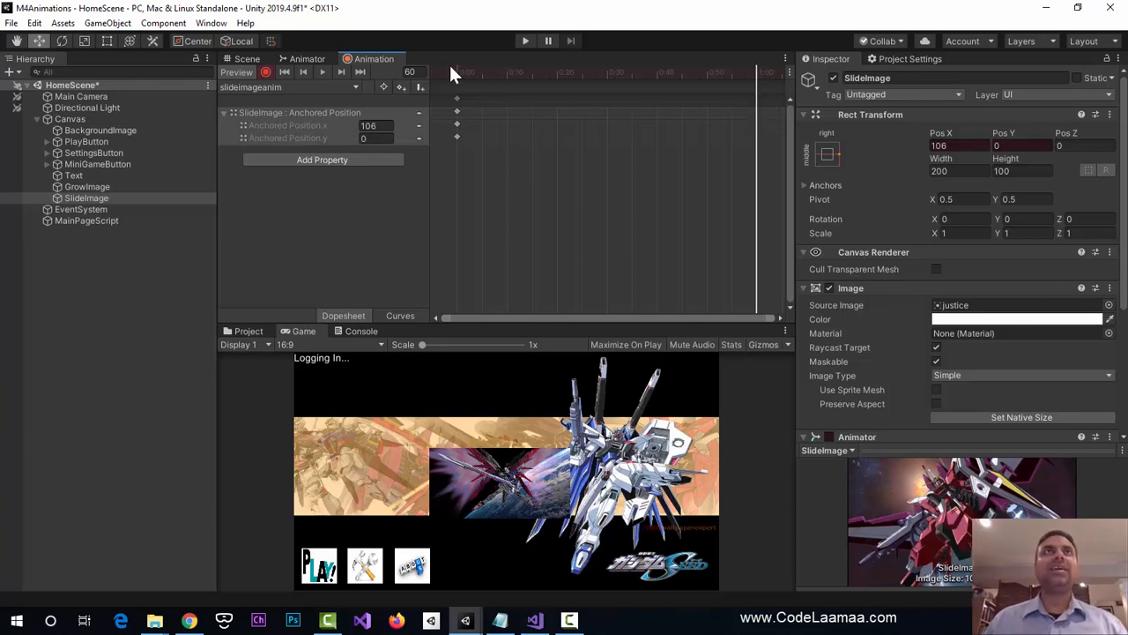
# - Record SlideImage moved inside the canvas's right edge, at Pos X about -109 at frame 60, and stop recording
pyautogui.click(311, 58)
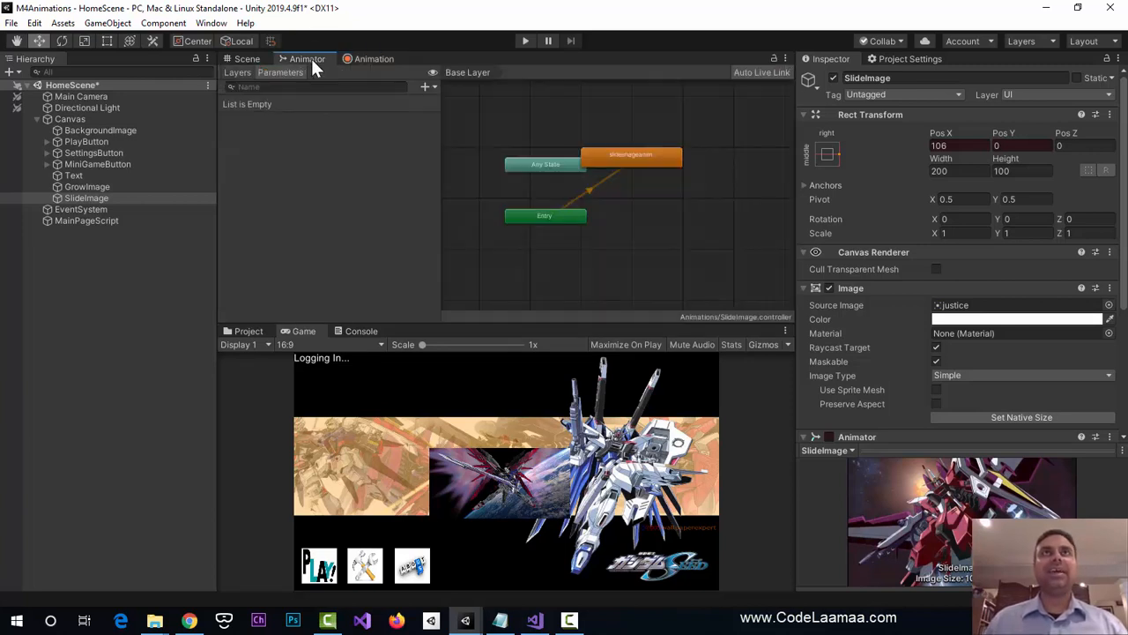
pyautogui.click(368, 59)
pyautogui.click(250, 57)
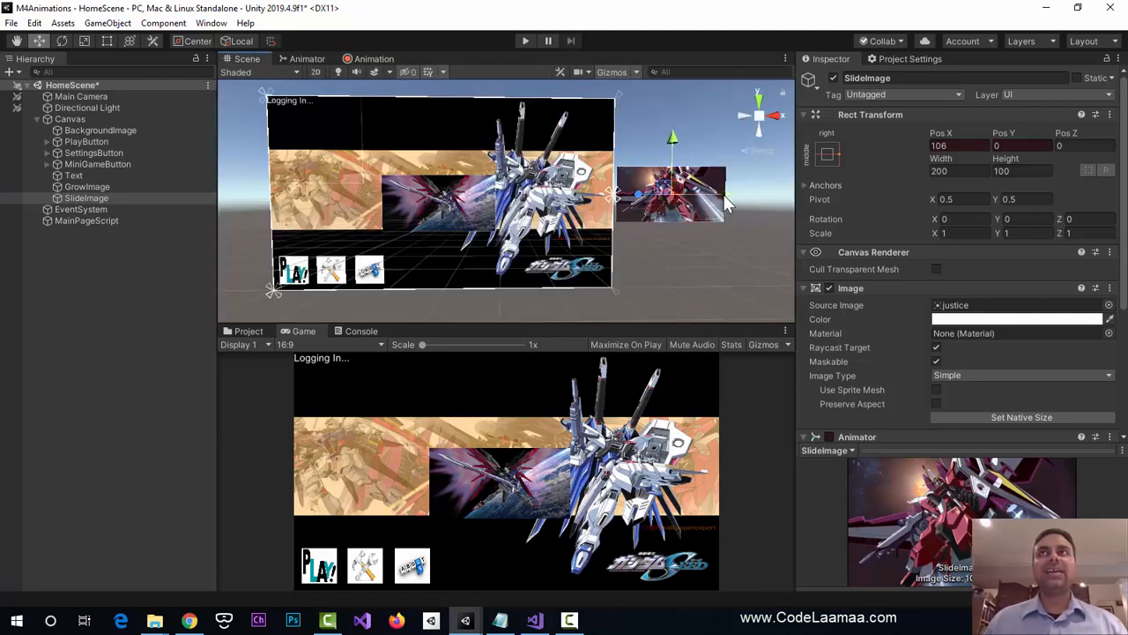
pyautogui.moveTo(721, 201); pyautogui.dragTo(603, 197)
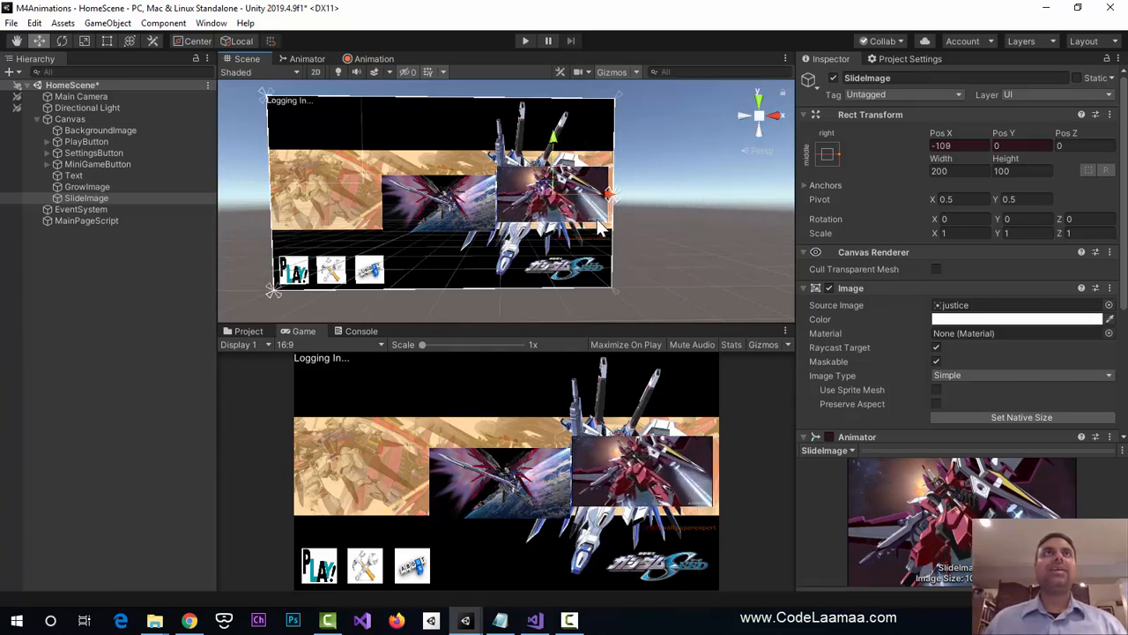
pyautogui.click(374, 59)
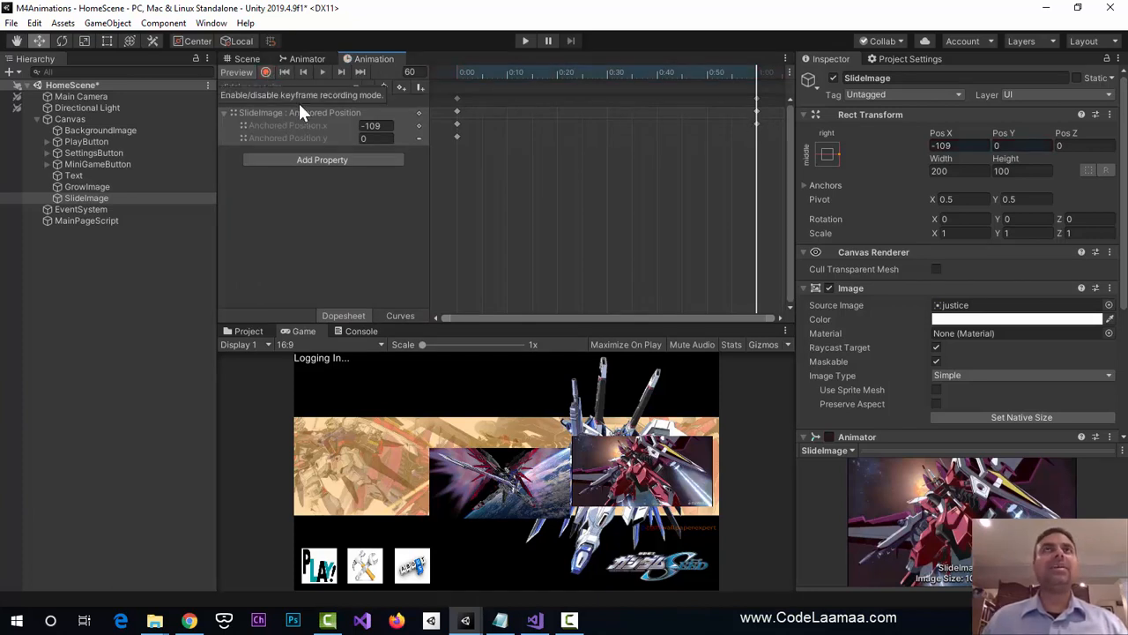
# - Play back the slide-in clip in the animation preview, stop it and save the scene
pyautogui.click(323, 71)
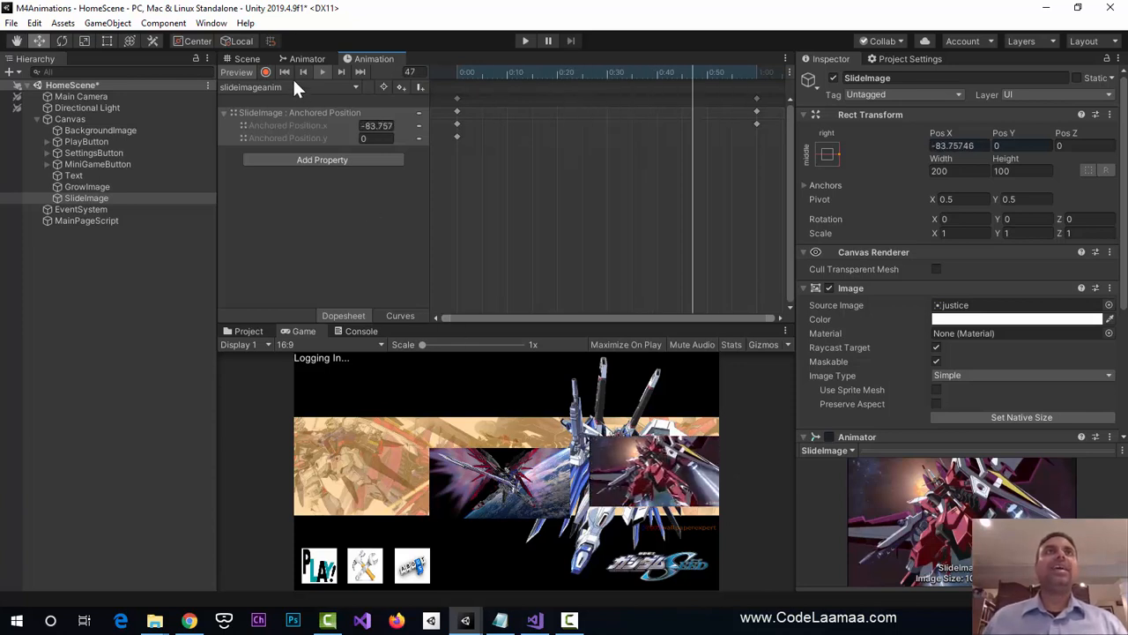
pyautogui.click(323, 72)
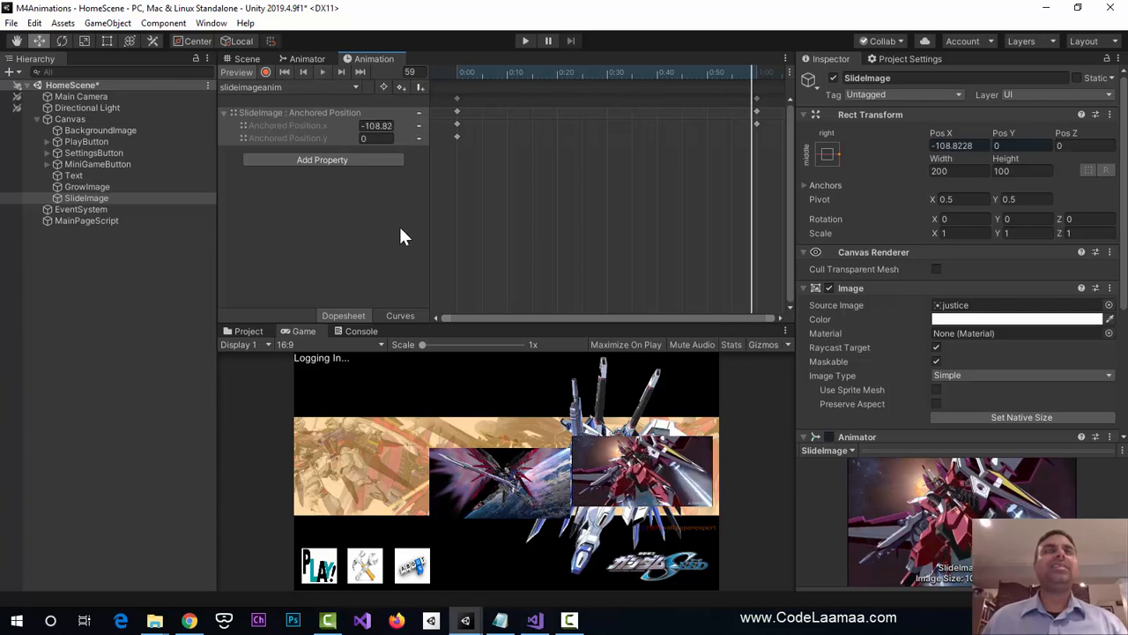
pyautogui.click(402, 207)
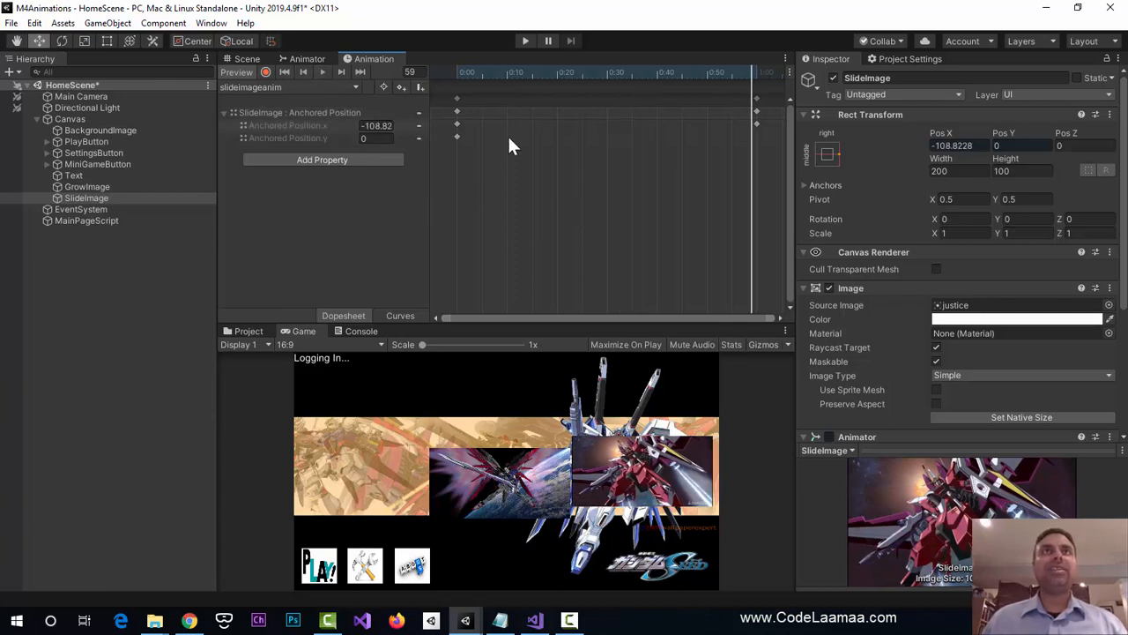
pyautogui.hotkey('ctrl', 's')
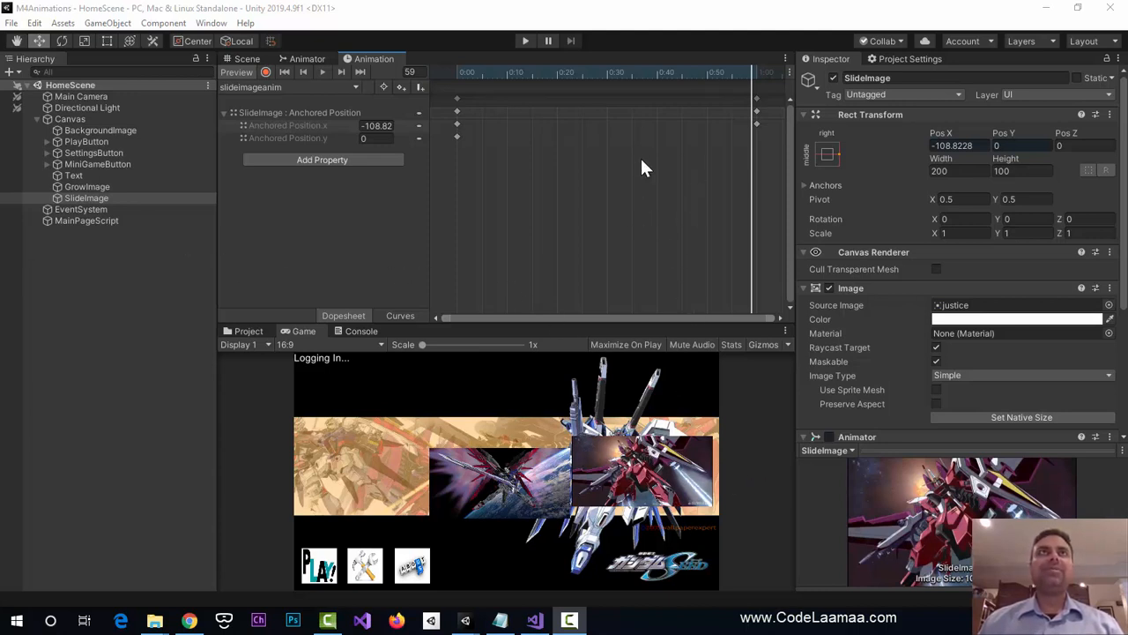
# - Duplicate the slideimageanim state in SlideImage's Animator graph and place the copy just below the original
pyautogui.click(306, 62)
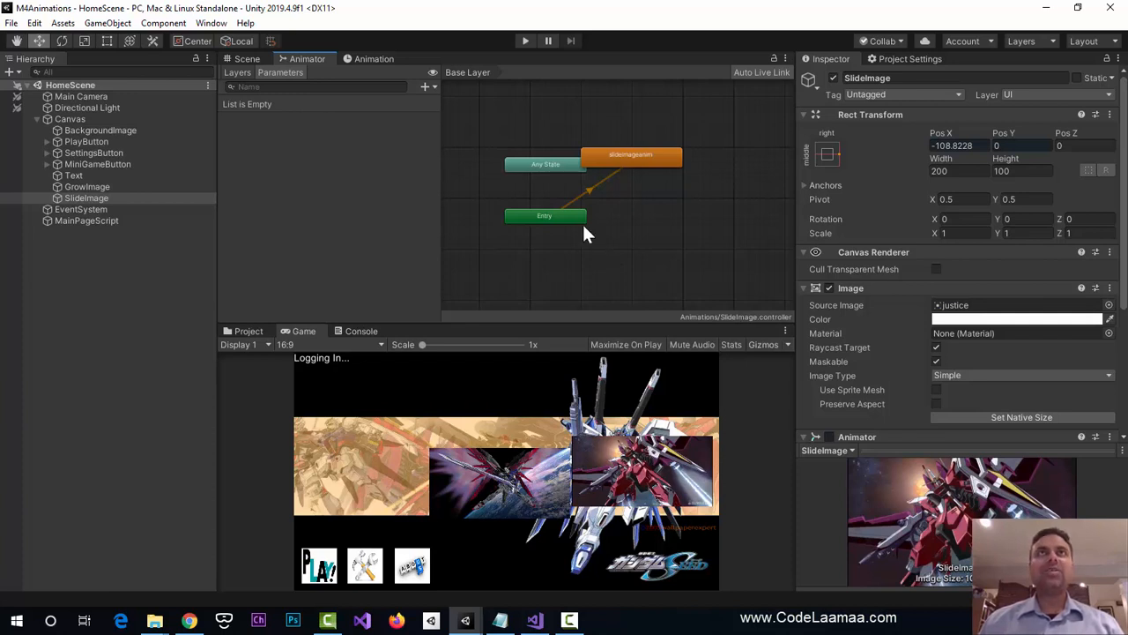
pyautogui.scroll(3, 641, 218)
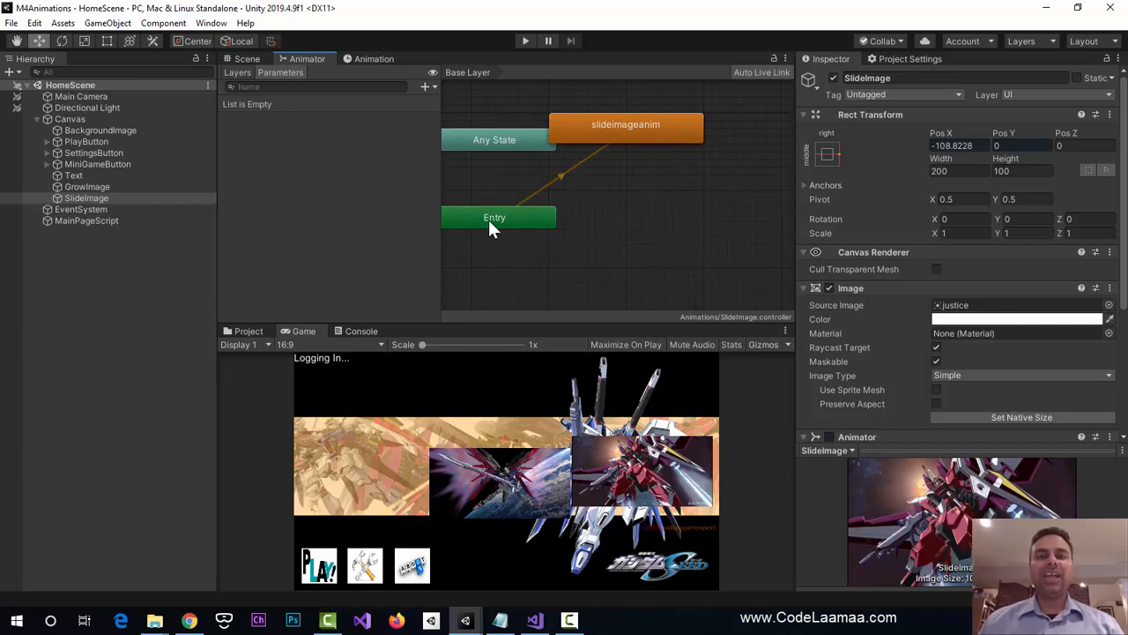
pyautogui.click(660, 144)
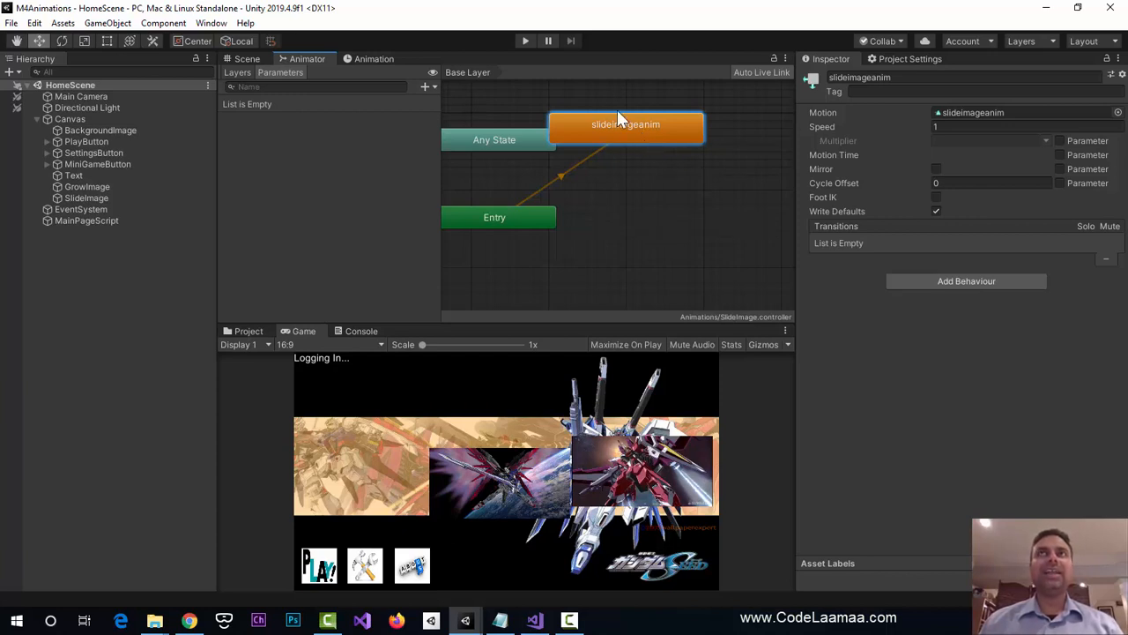
pyautogui.click(627, 165)
pyautogui.hotkey('ctrl', 'v')
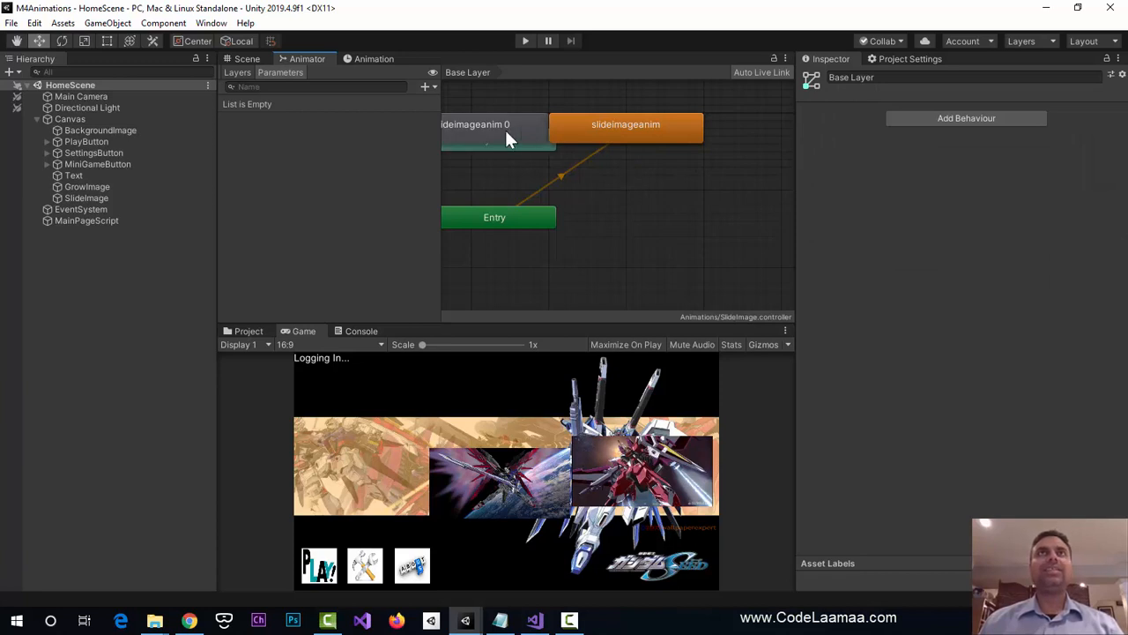
pyautogui.moveTo(470, 126); pyautogui.dragTo(676, 191)
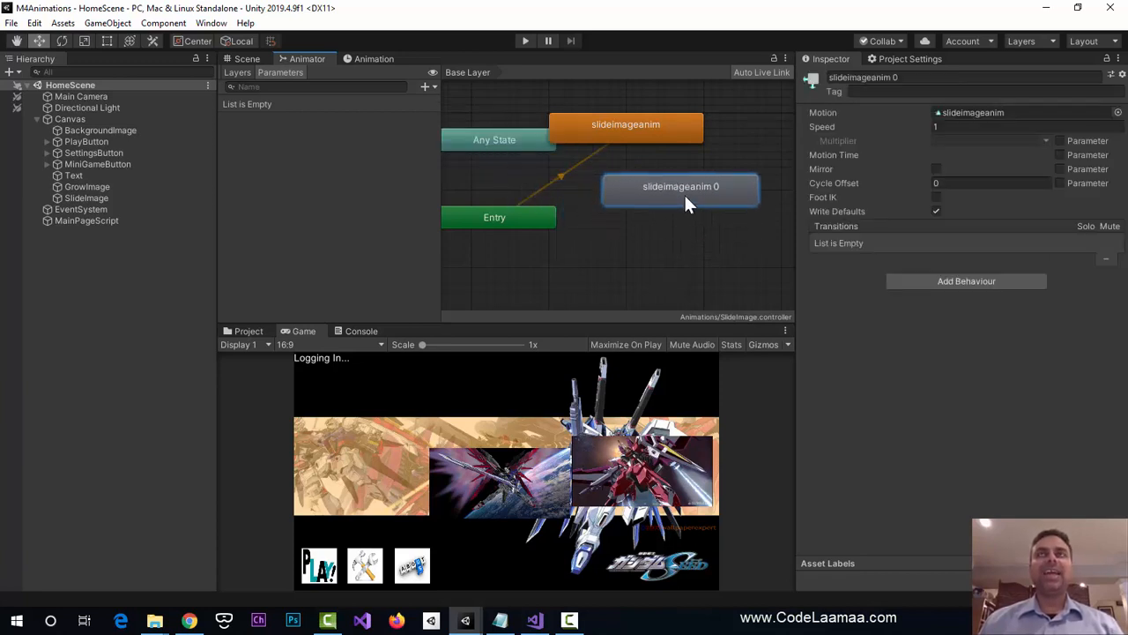
pyautogui.moveTo(684, 193); pyautogui.dragTo(683, 202)
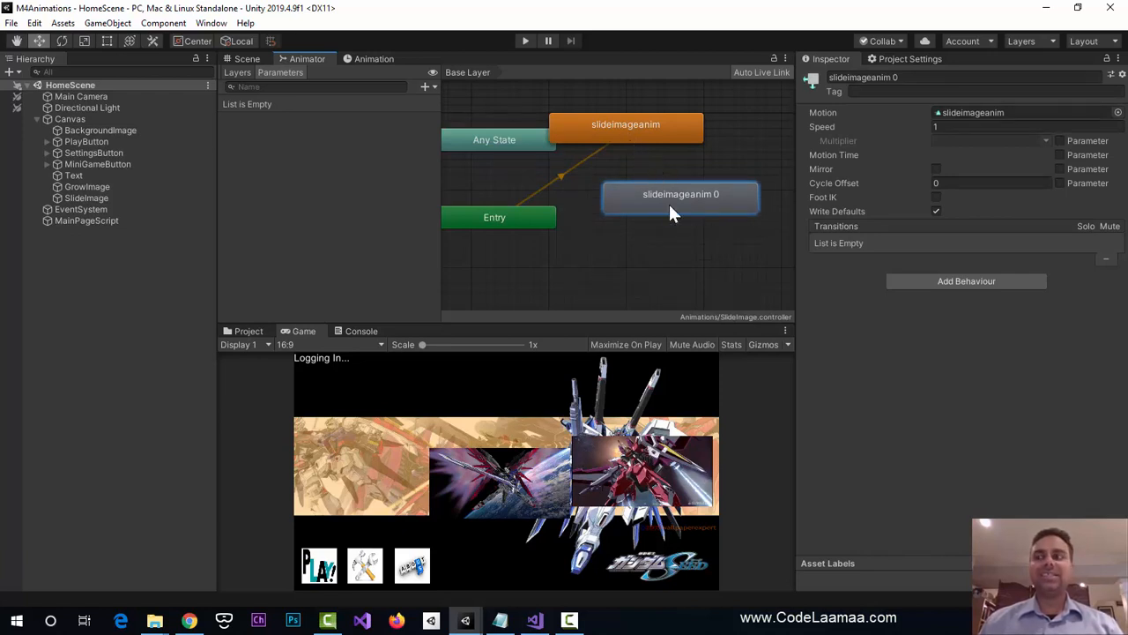
# - Create transitions in both directions between the slideimageanim and slideimageanim 0 states
pyautogui.rightClick(610, 131)
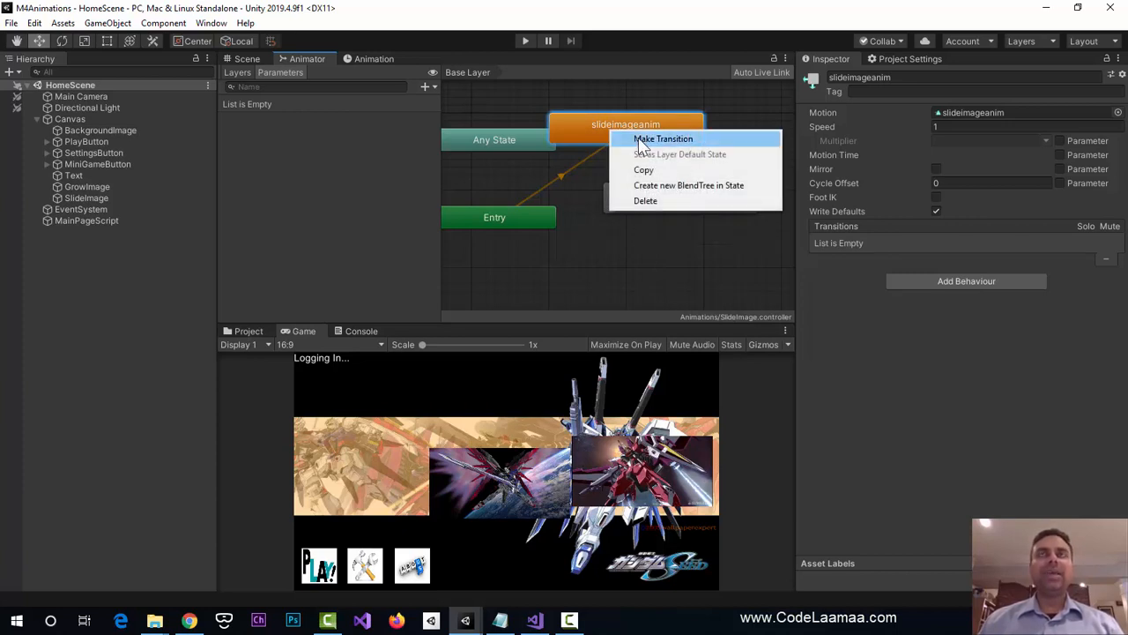
pyautogui.click(640, 141)
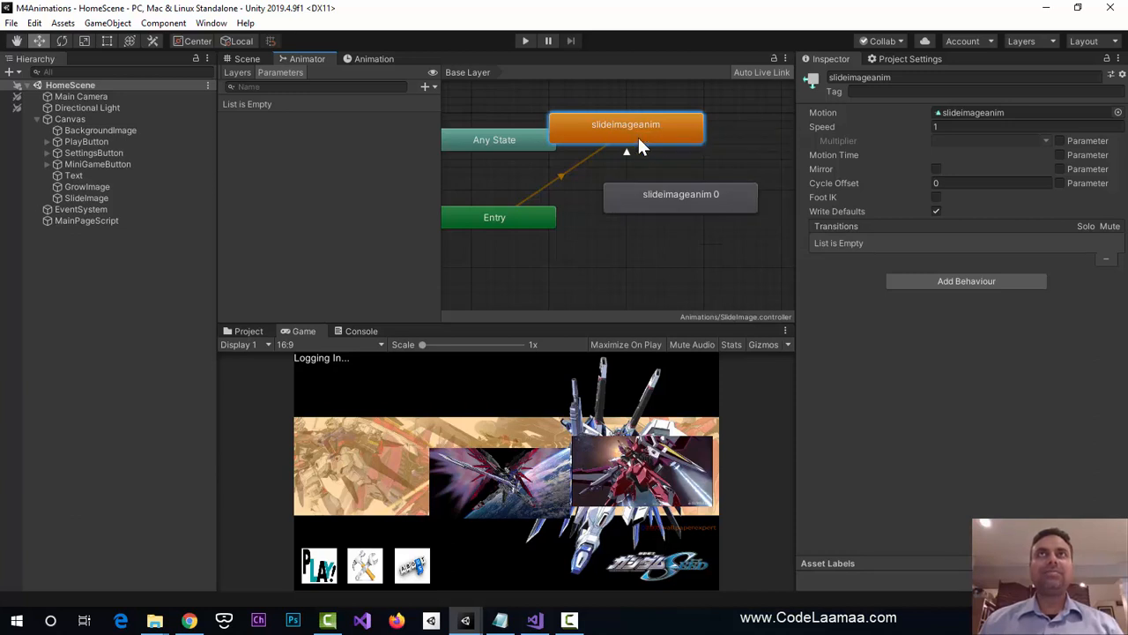
pyautogui.click(676, 203)
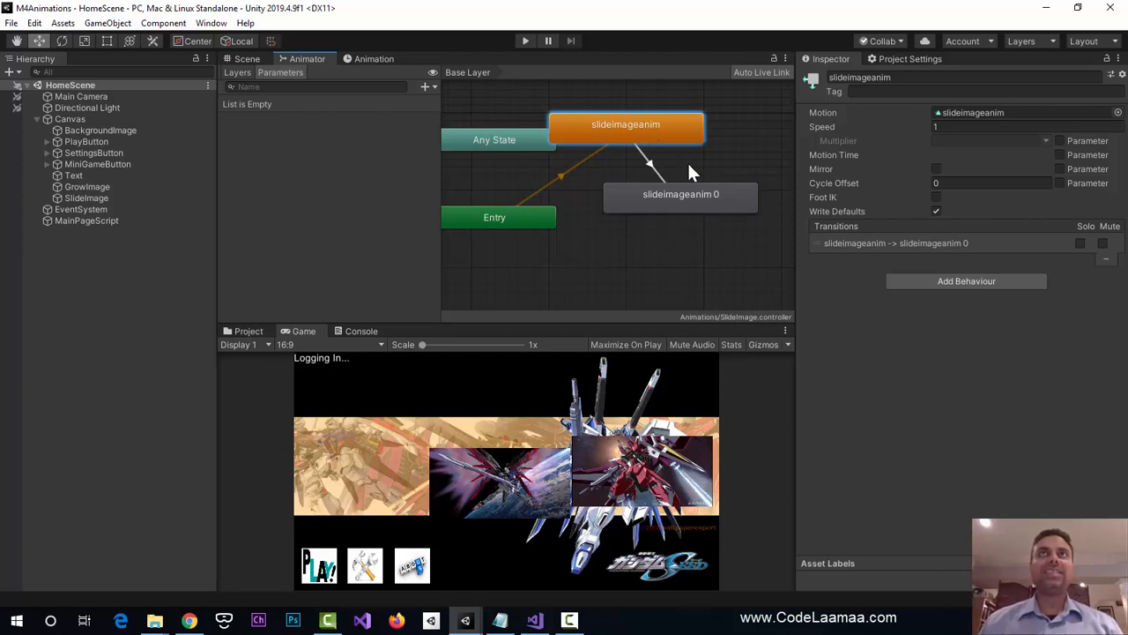
pyautogui.rightClick(696, 189)
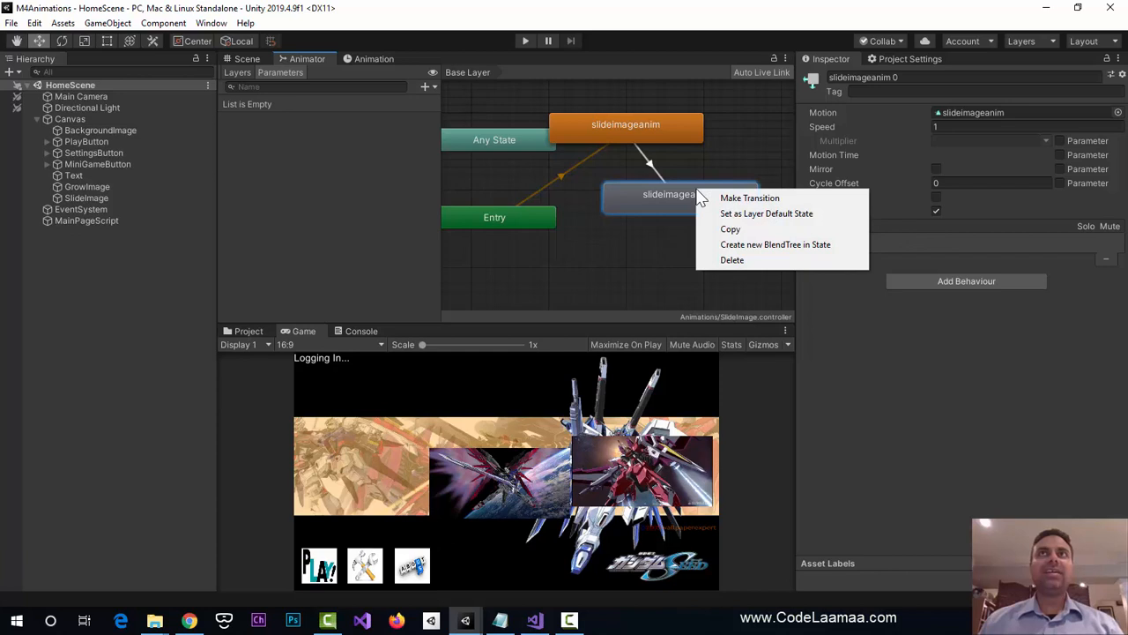
pyautogui.click(709, 197)
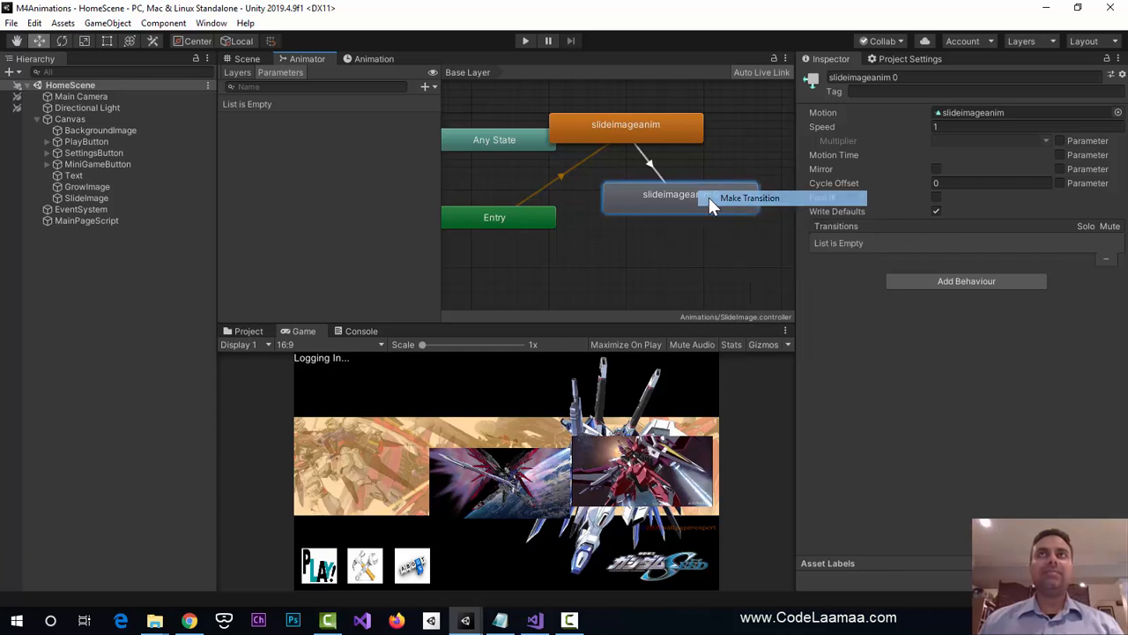
pyautogui.click(669, 133)
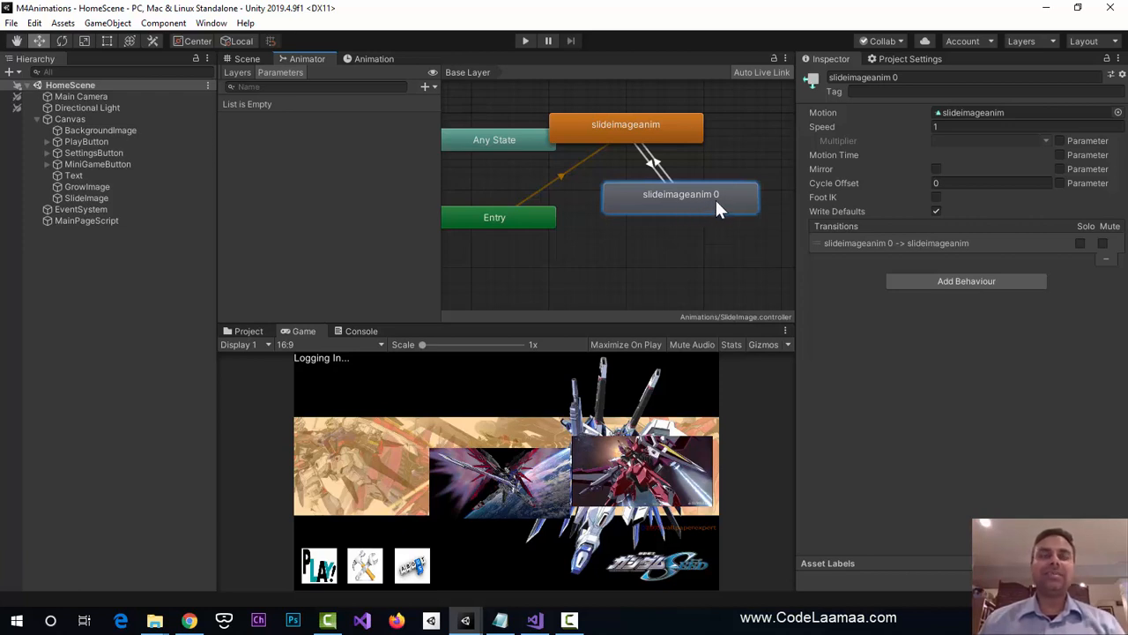
# - Set the speed of the slideimageanim 0 state to -1 and play-test the scene
pyautogui.click(948, 129)
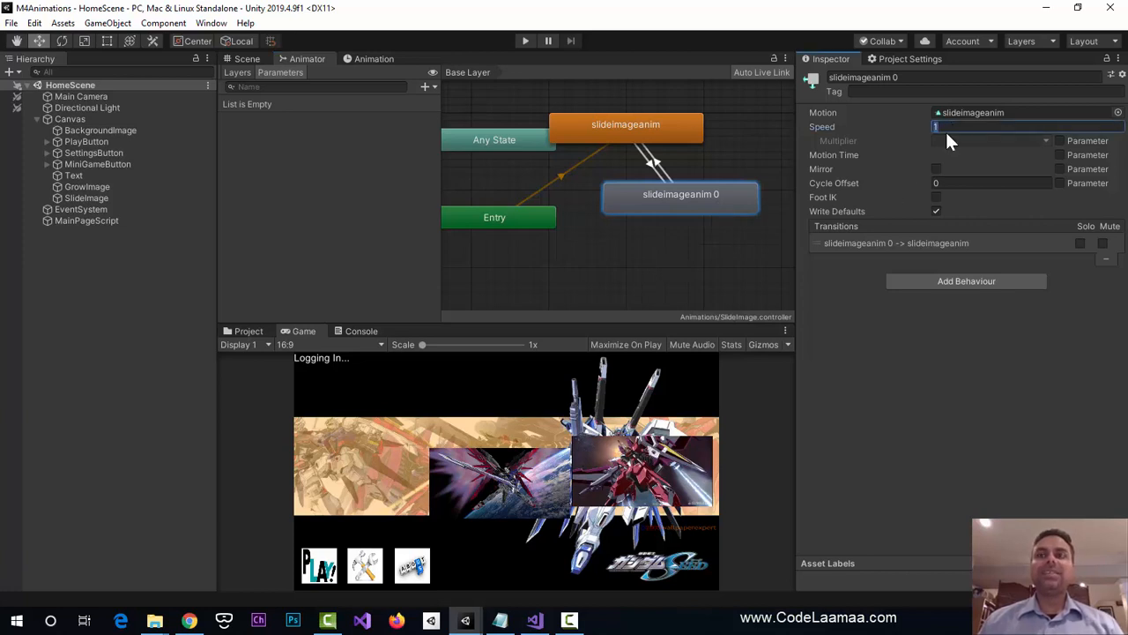
pyautogui.write('-1')
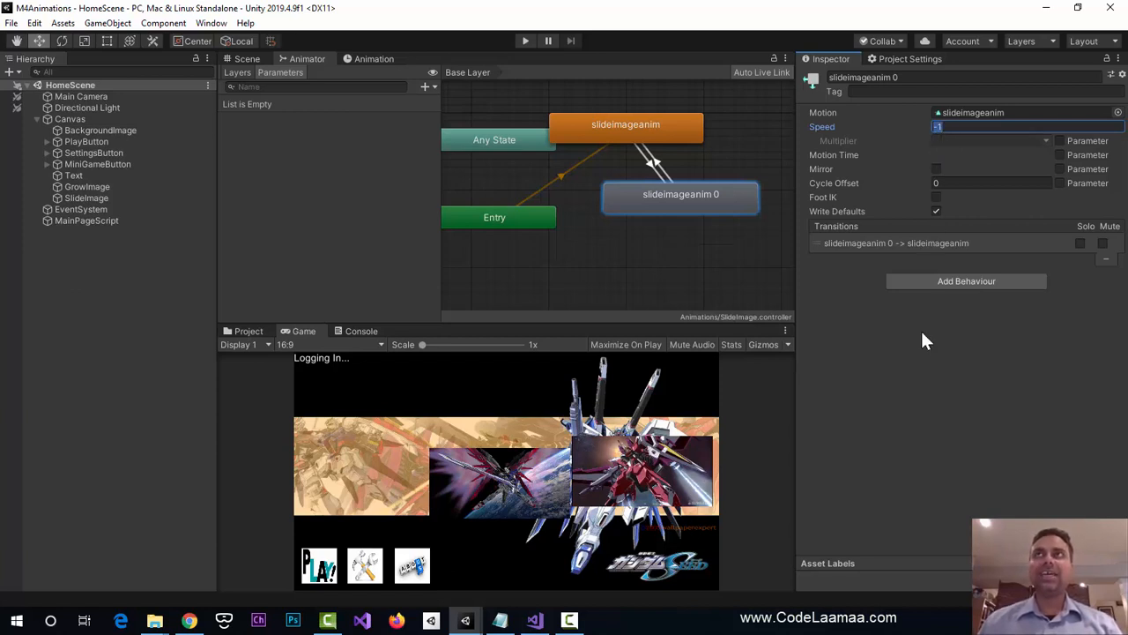
pyautogui.click(909, 388)
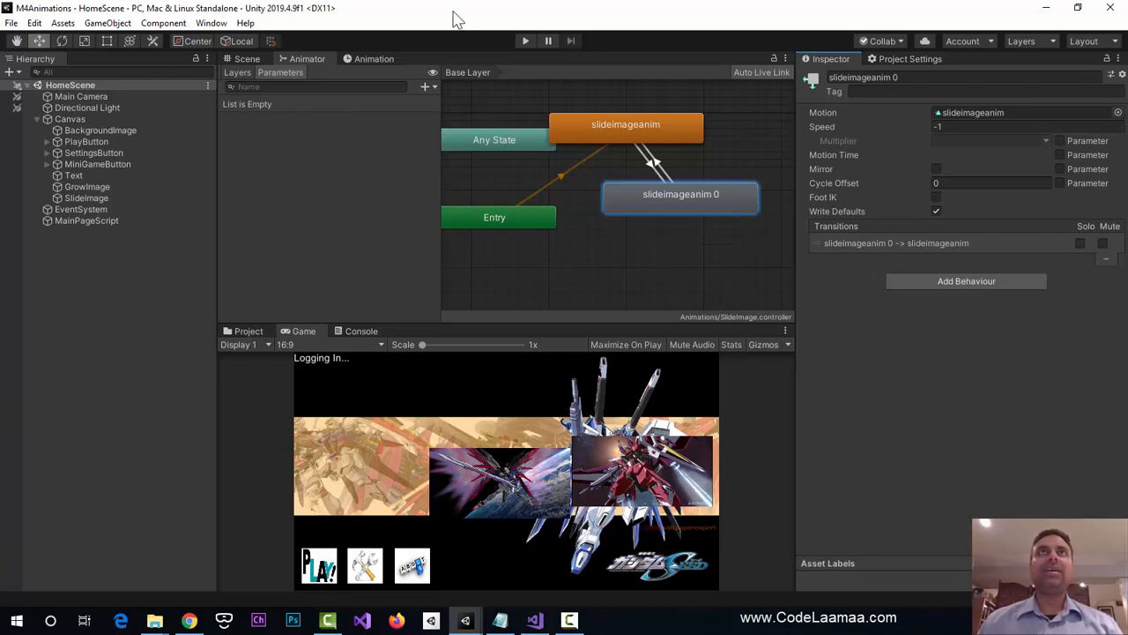
pyautogui.click(524, 42)
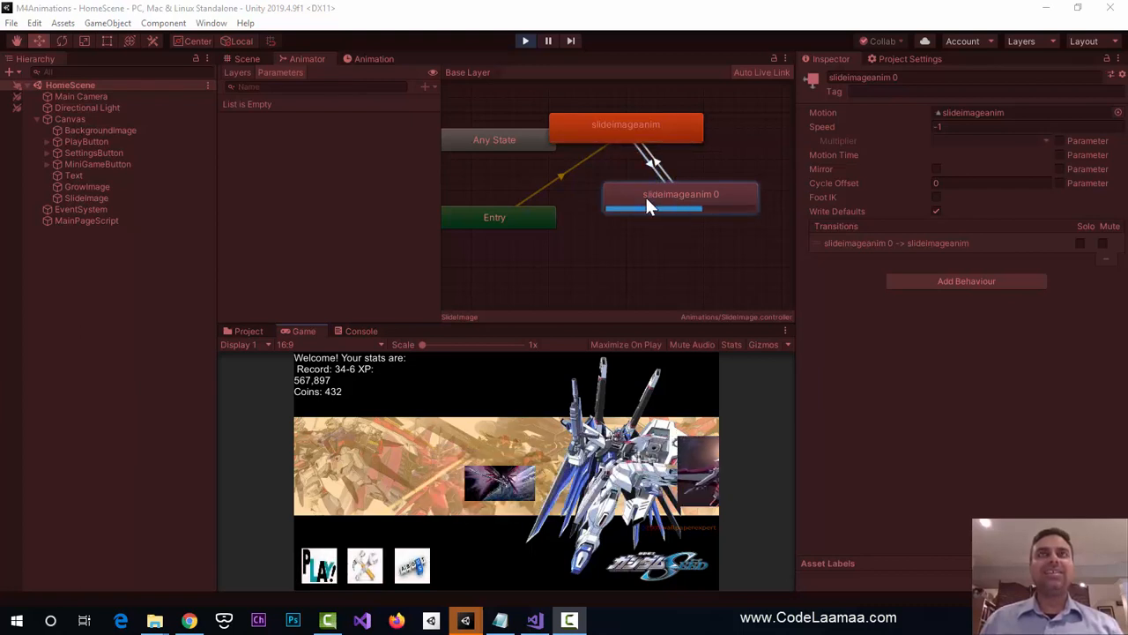
pyautogui.click(526, 38)
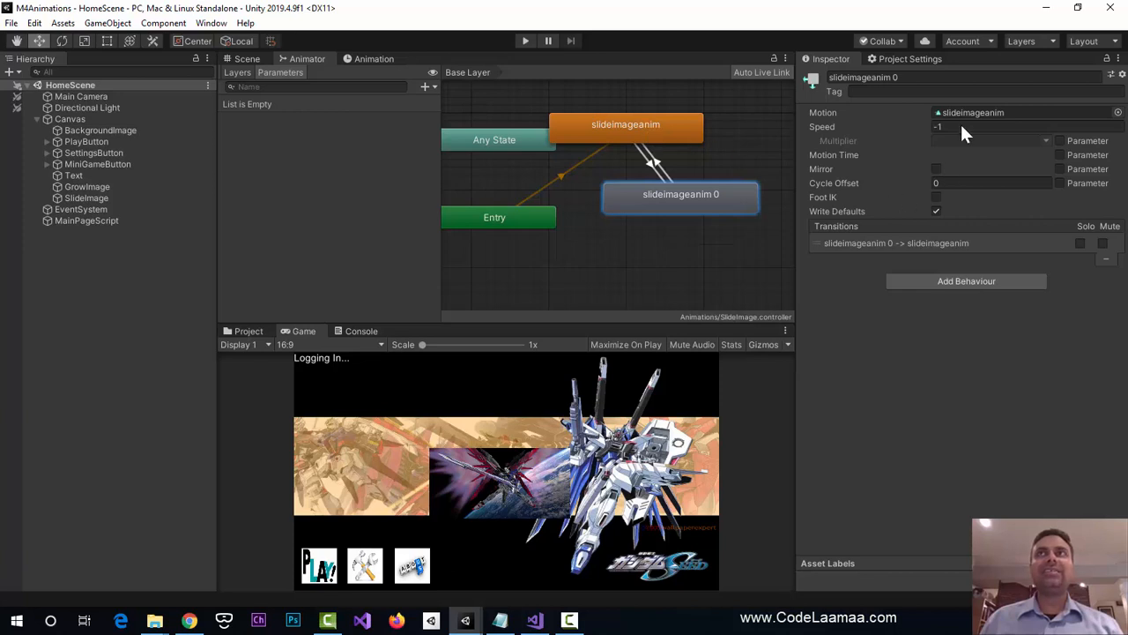
# - Set the speed of slideimageanim to 0.3 and of slideimageanim 0 to -0.3, and play-test the scene
pyautogui.click(719, 247)
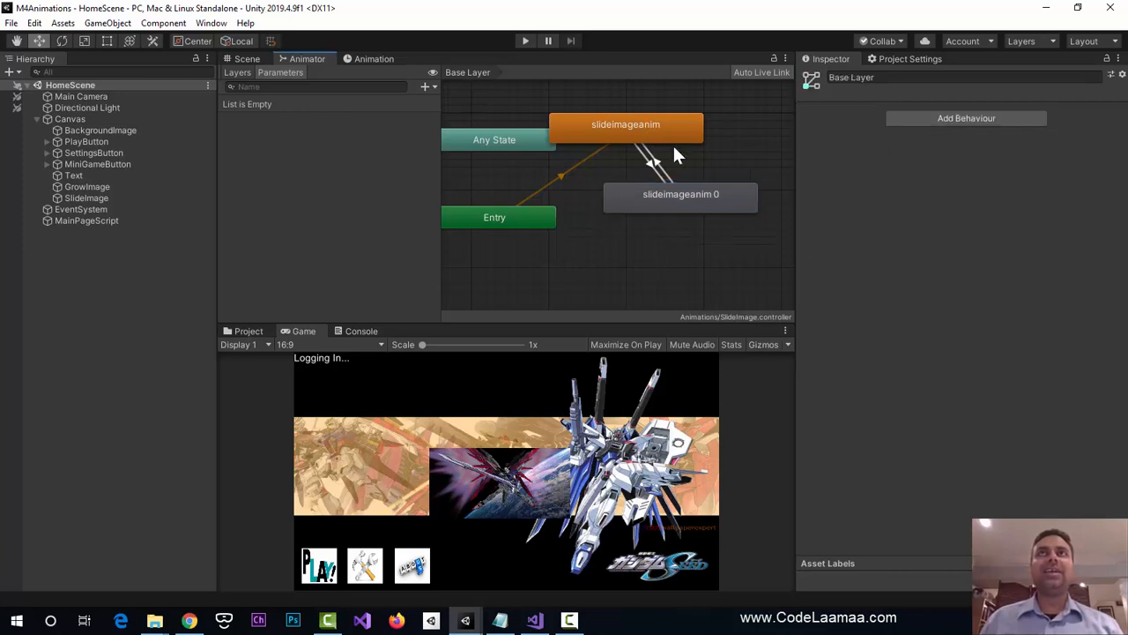
pyautogui.click(666, 131)
pyautogui.click(951, 126)
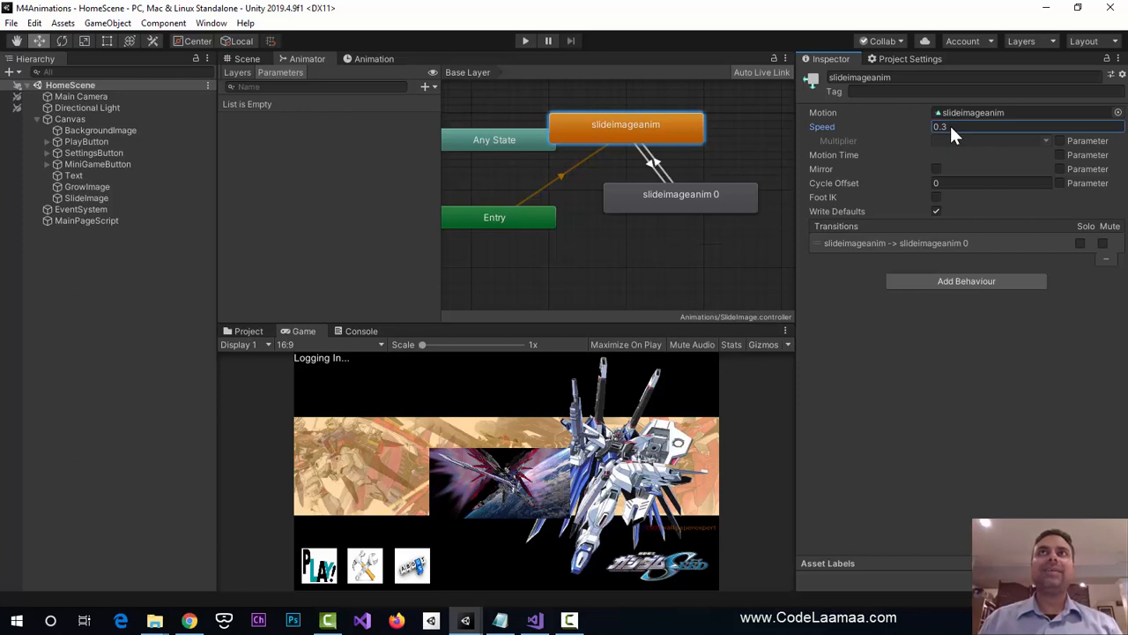
pyautogui.click(730, 199)
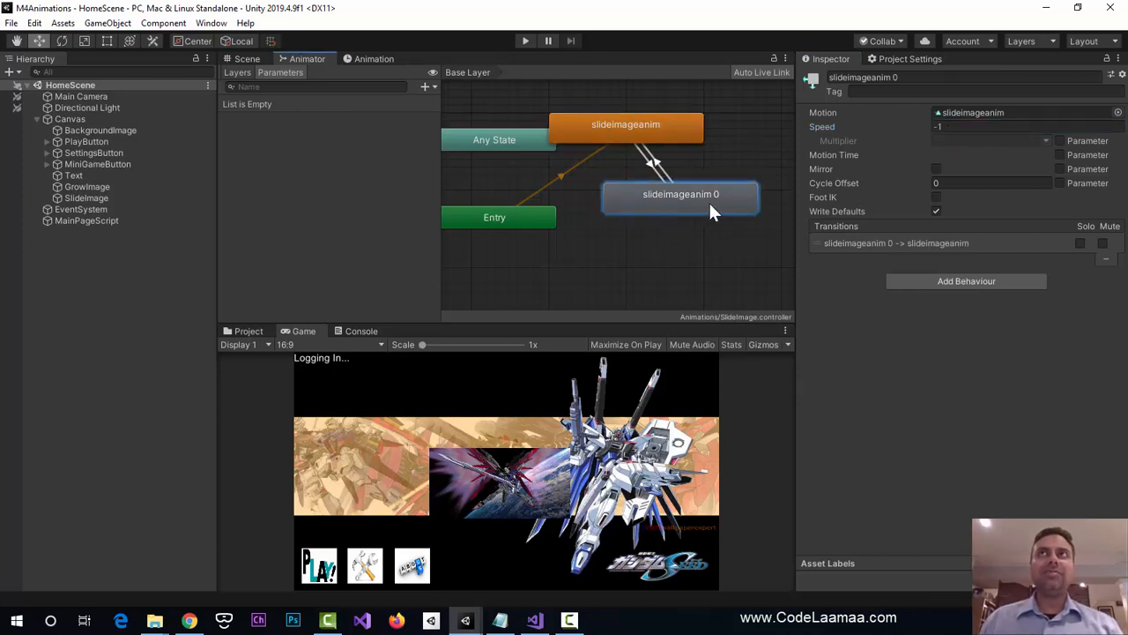
pyautogui.click(957, 128)
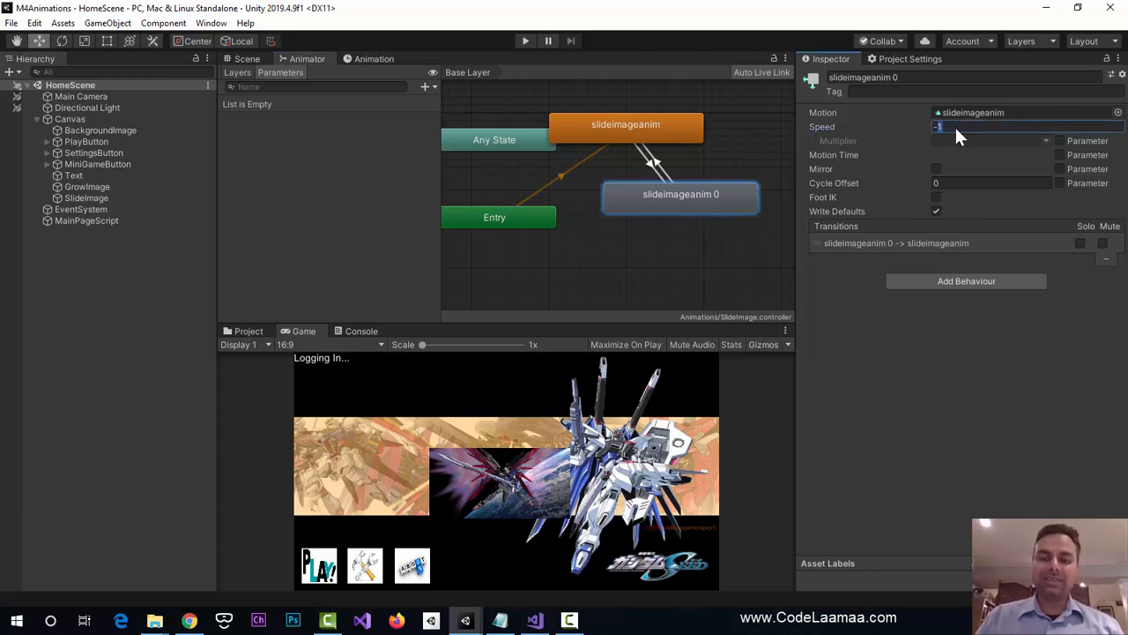
pyautogui.write('3')
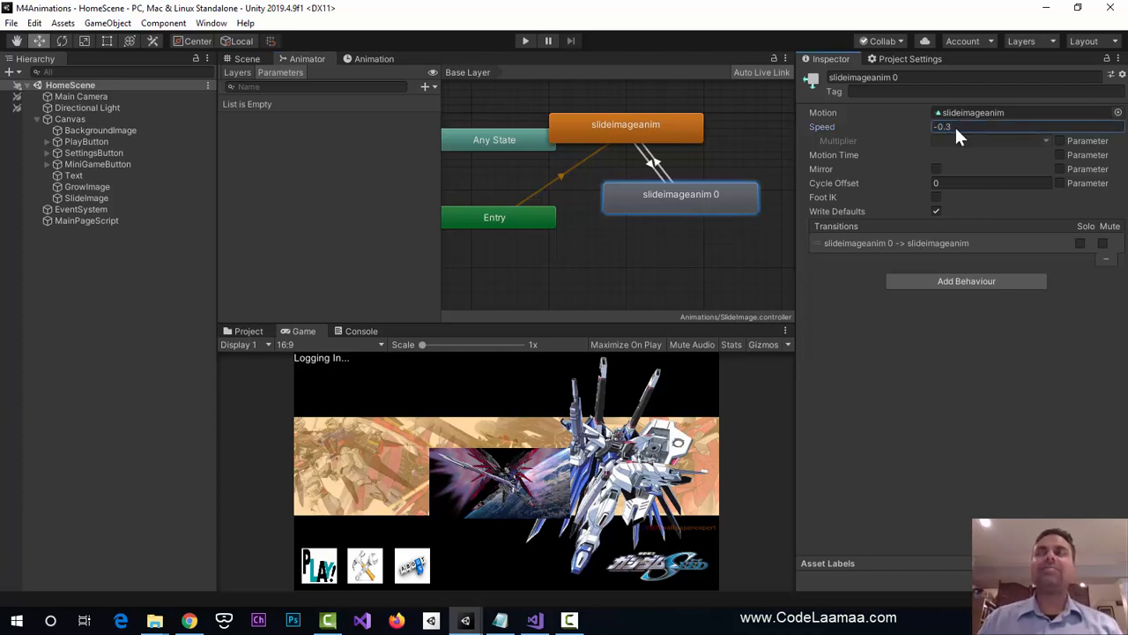
pyautogui.click(691, 274)
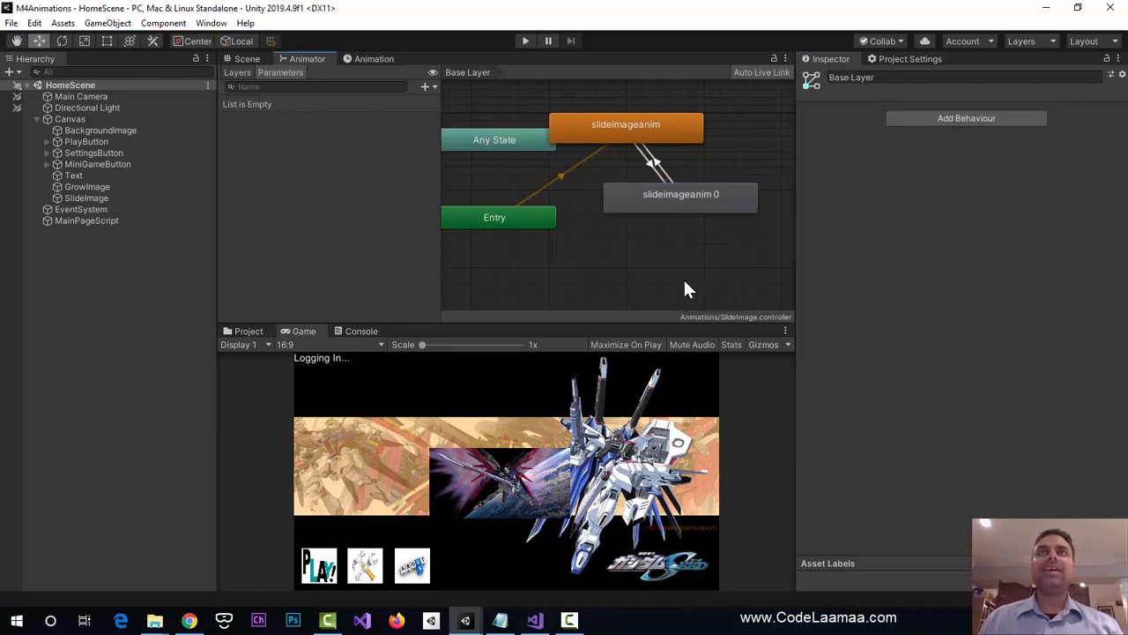
pyautogui.click(523, 40)
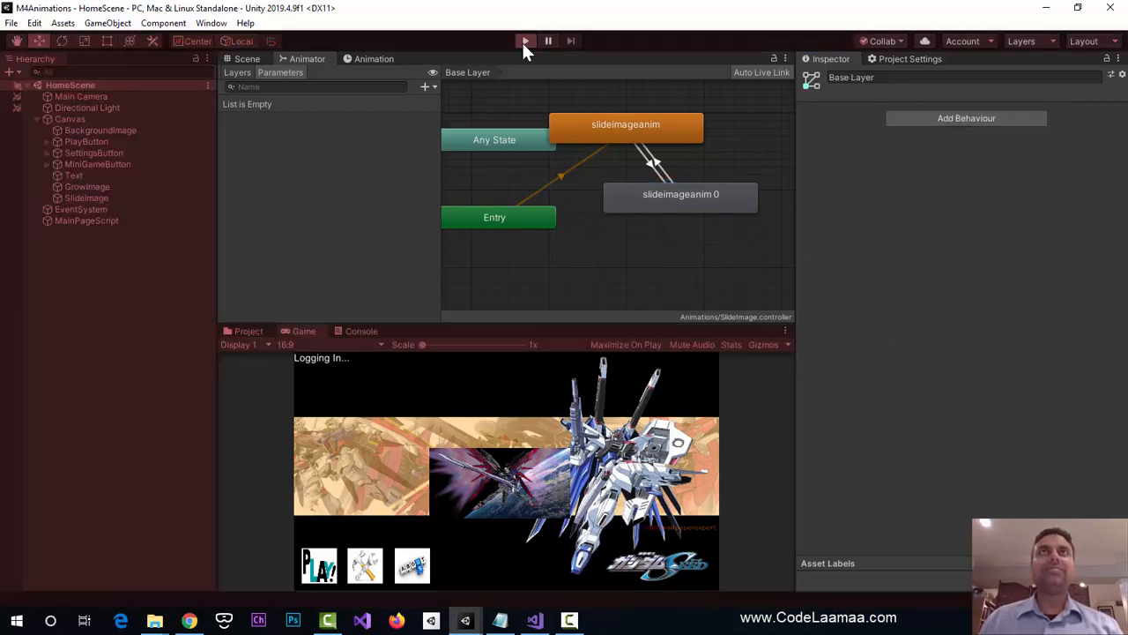
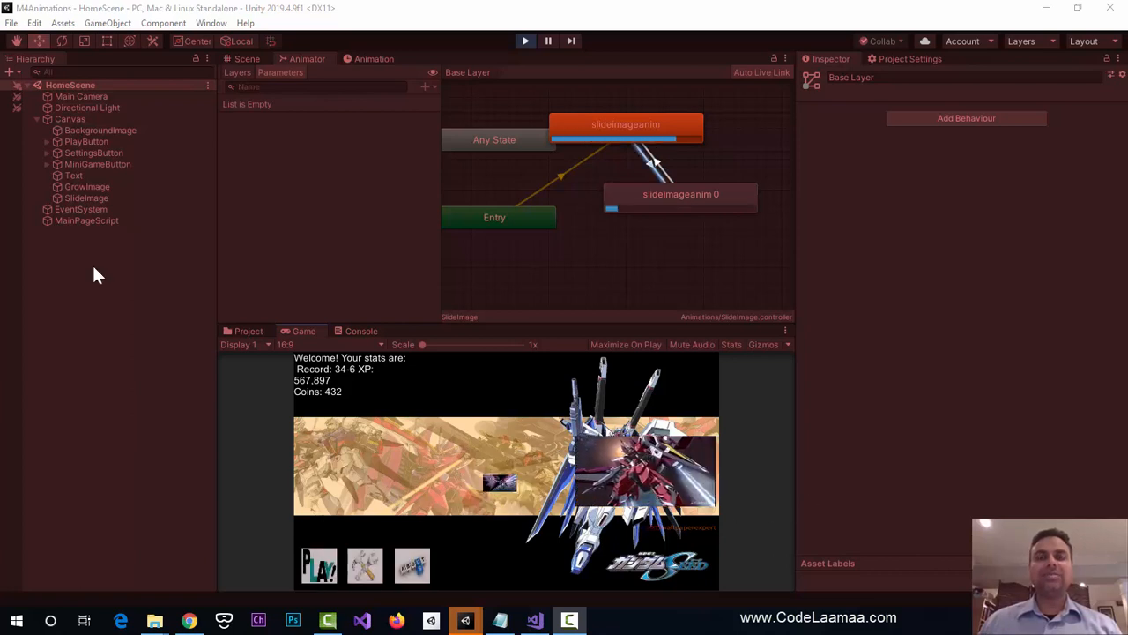
pyautogui.click(525, 41)
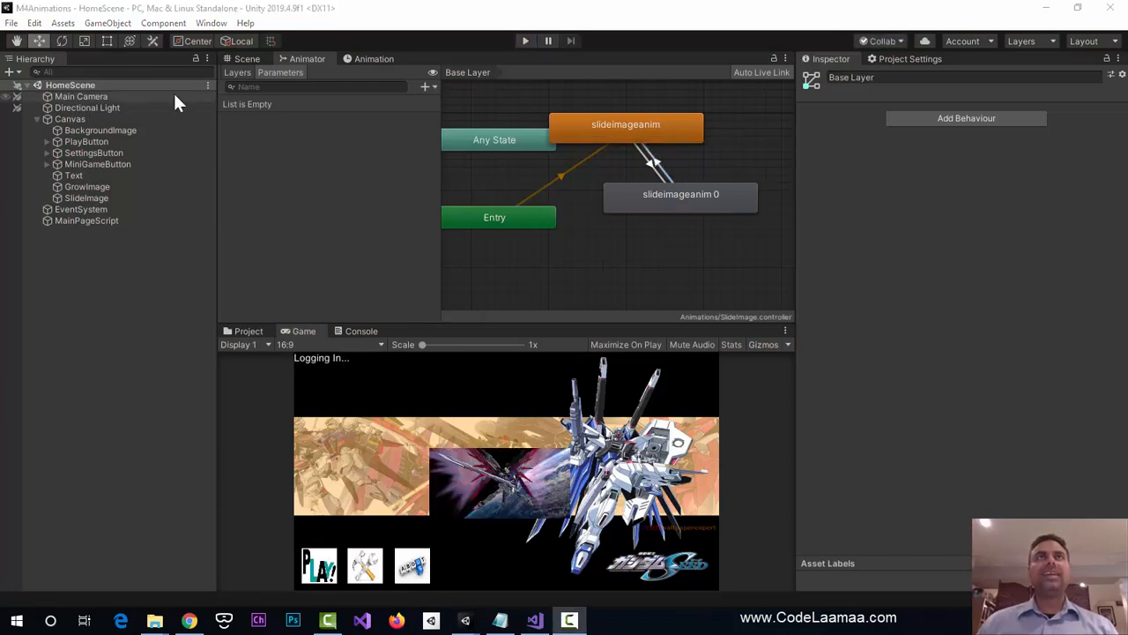
# - Add a Trigger parameter named slideimagetrigger to SlideImage's animator controller
pyautogui.click(425, 85)
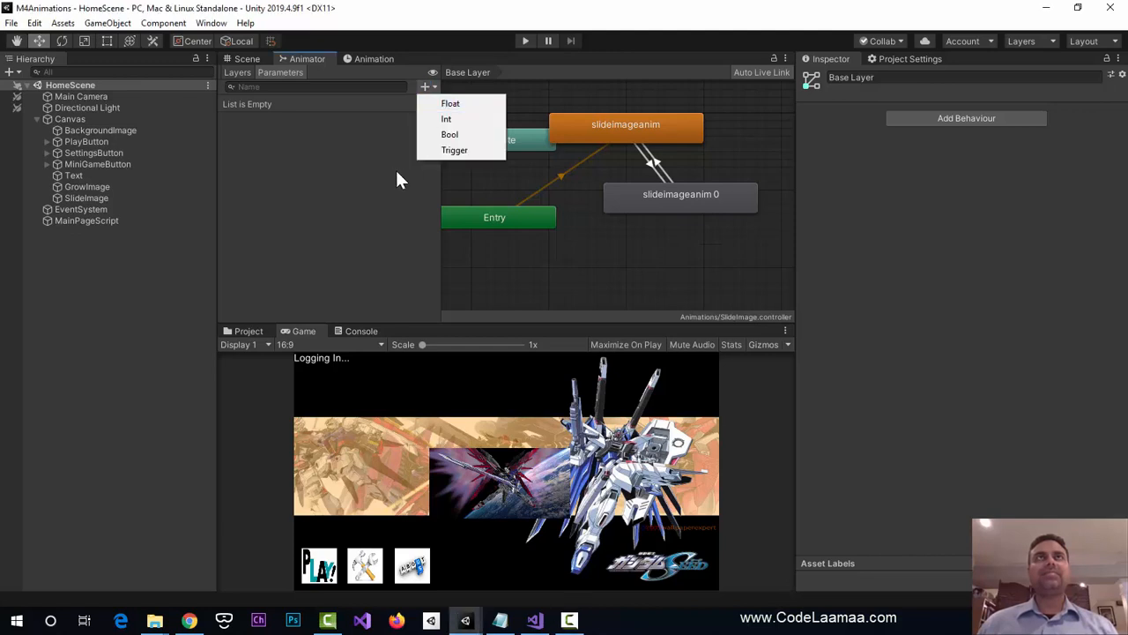
pyautogui.click(452, 151)
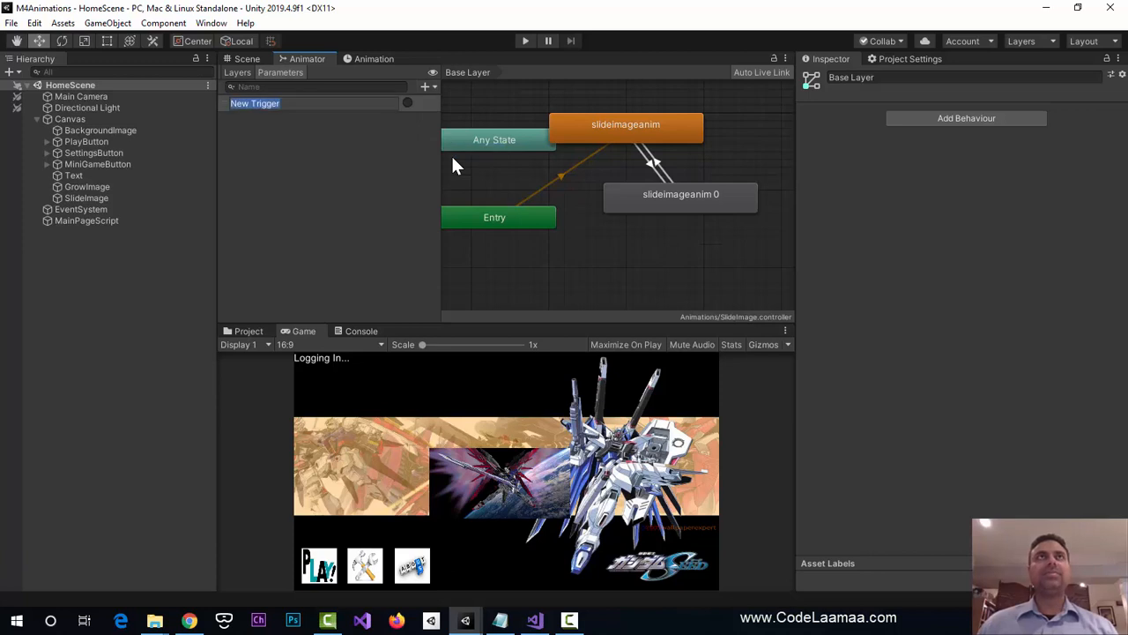
pyautogui.write('sl')
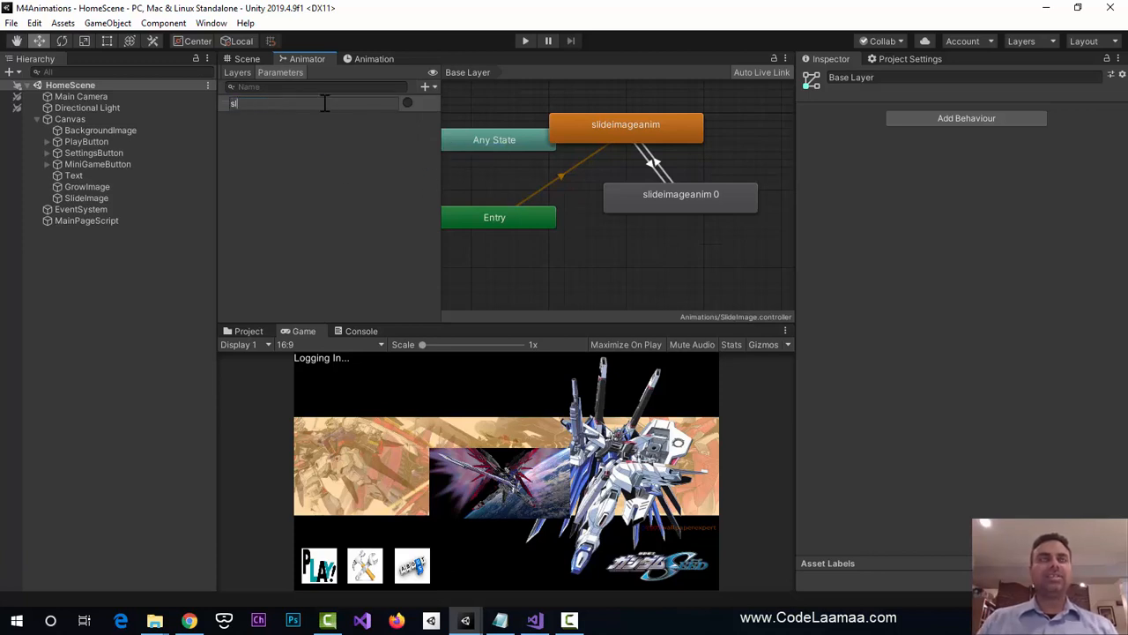
pyautogui.write('ideimagetrigger')
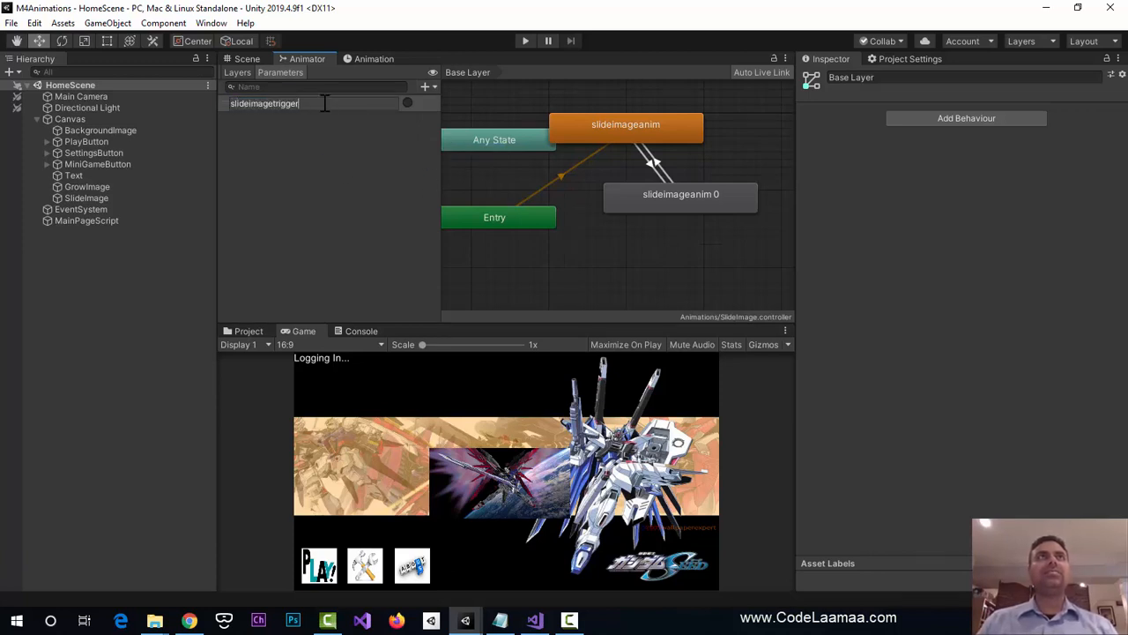
pyautogui.press('Return')
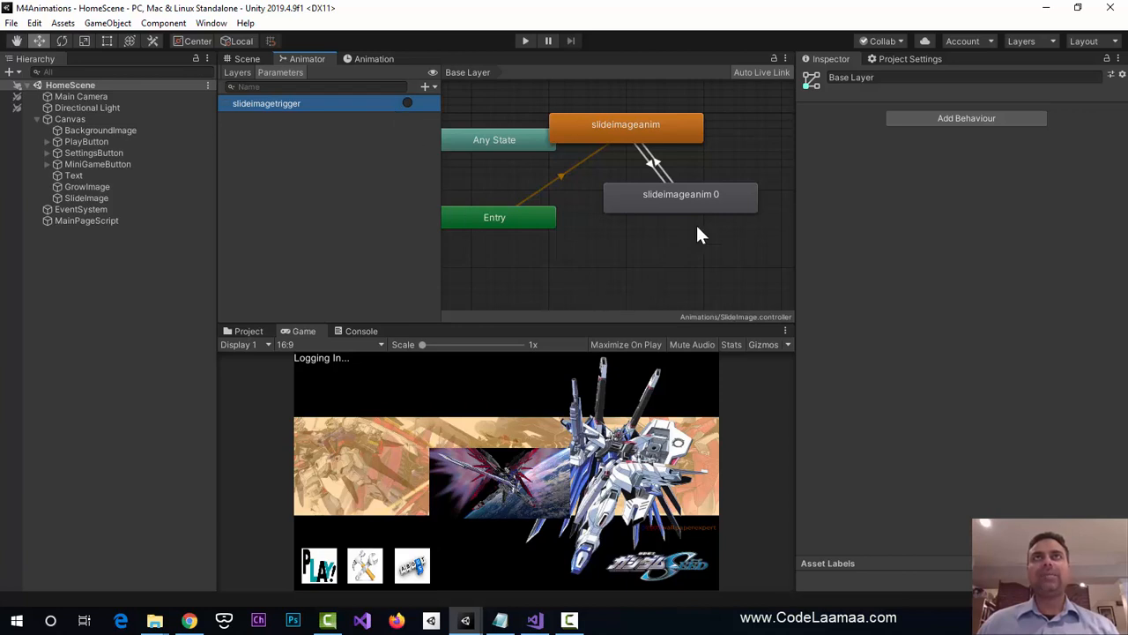
# - Add slideimagetrigger as a condition on the transition from slideimageanim 0 back to slideimageanim
pyautogui.click(659, 163)
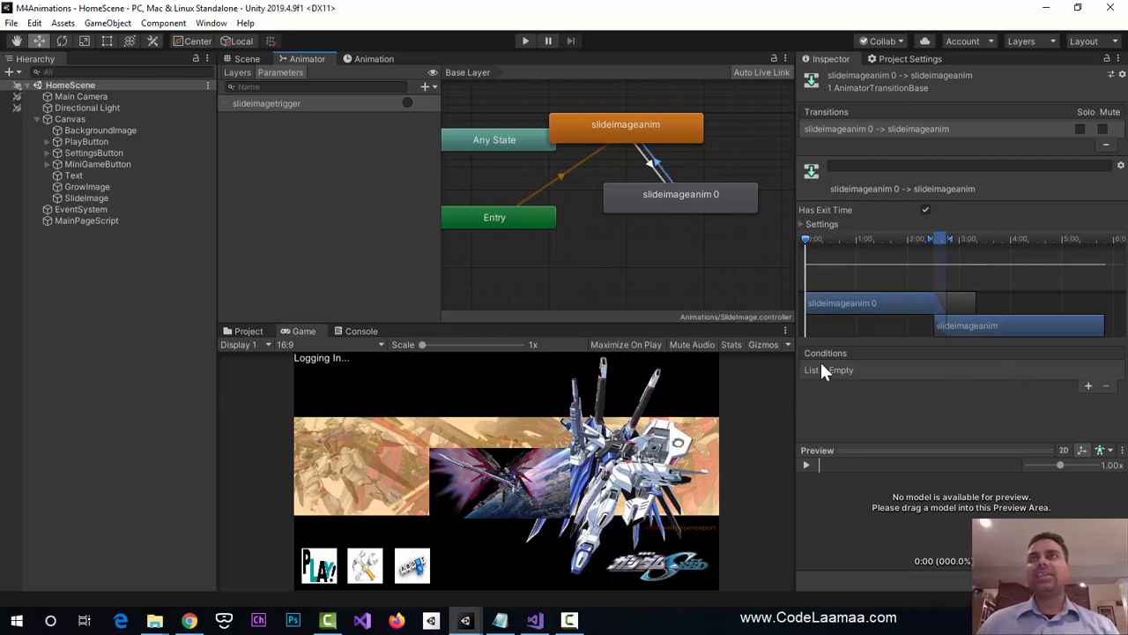
pyautogui.click(1088, 385)
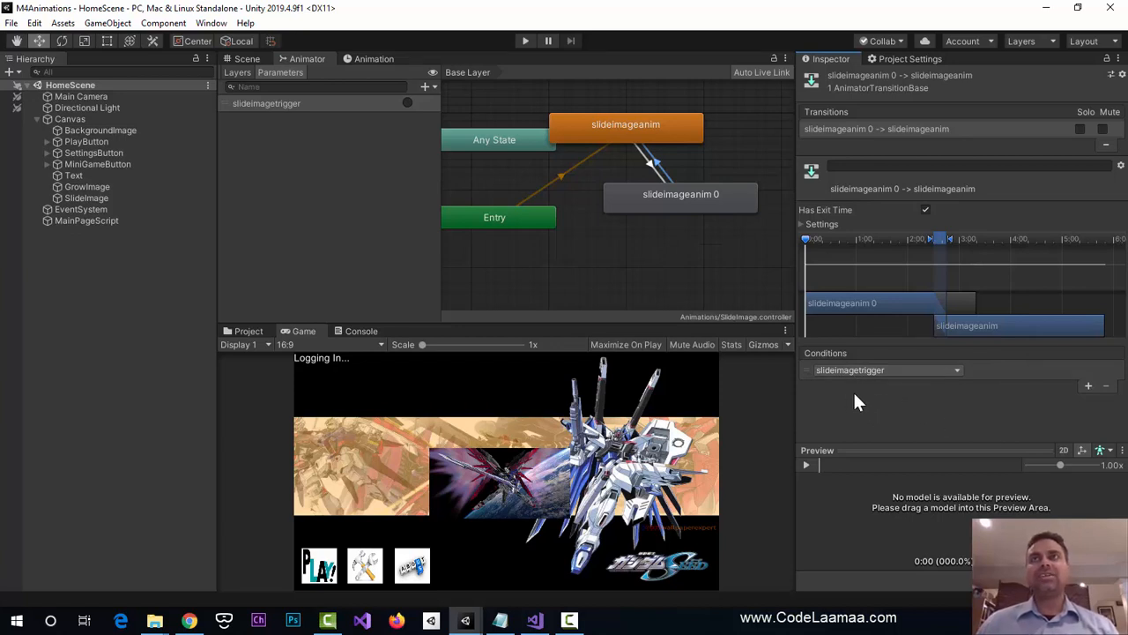
pyautogui.click(958, 369)
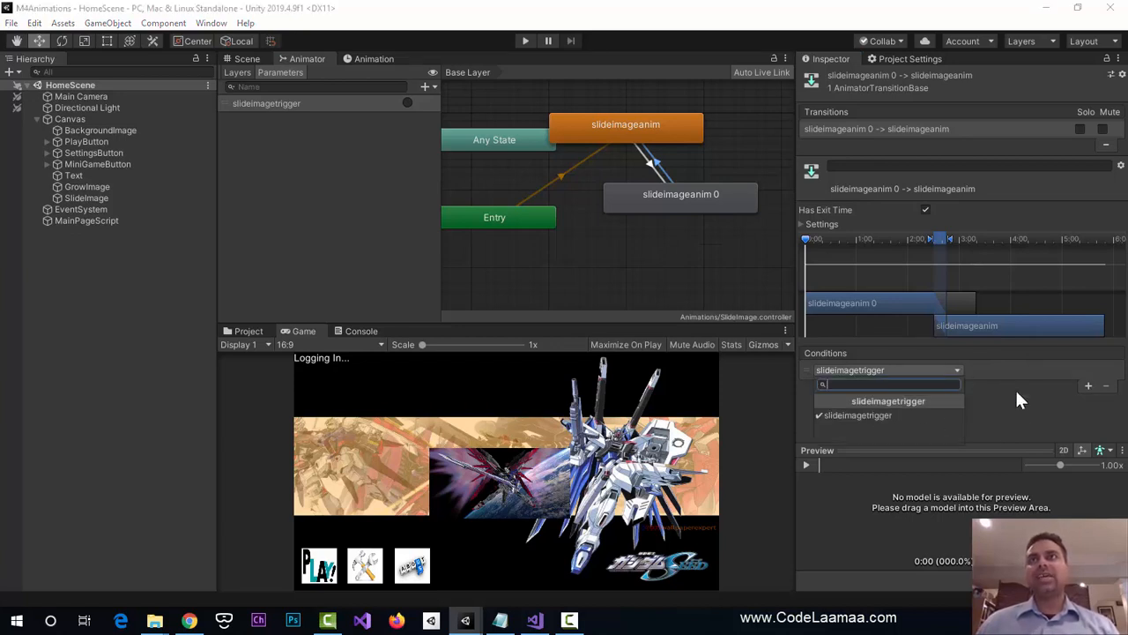
pyautogui.click(996, 406)
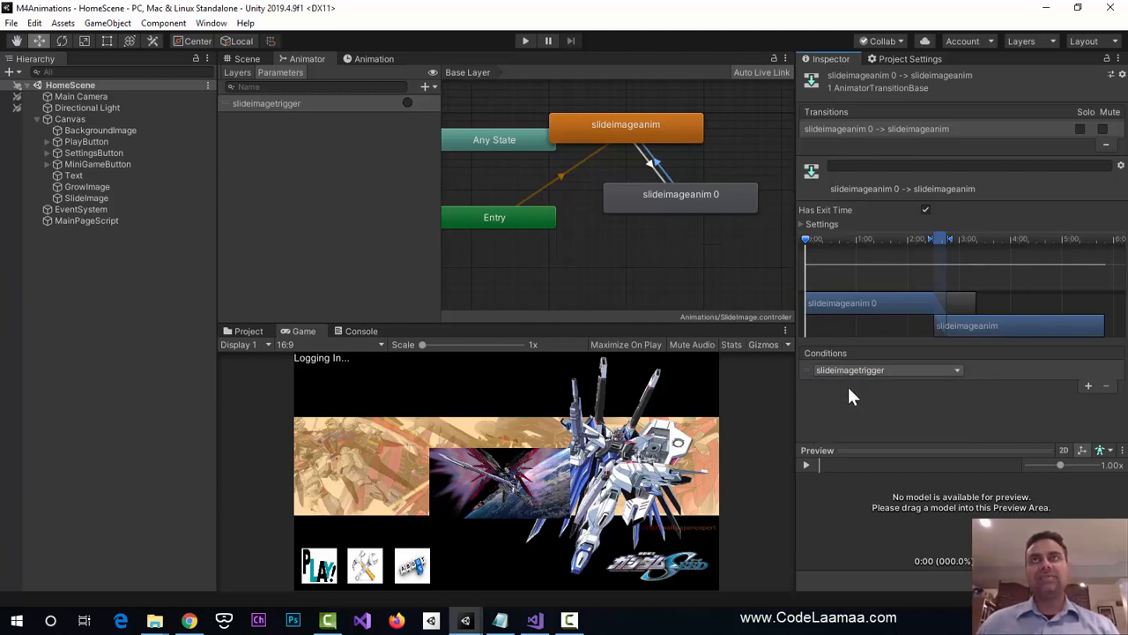
# - Switch to MainPageScript.cs in Visual Studio and declare a public GameObject field named slideImage below the LoadProgress field
pyautogui.click(698, 264)
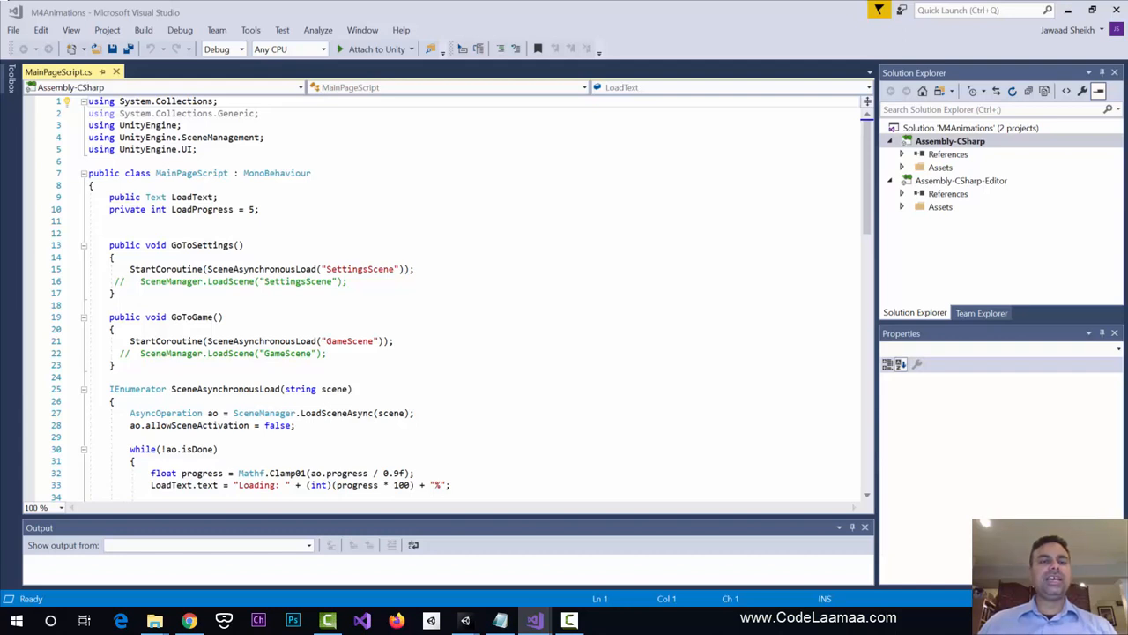
pyautogui.click(227, 225)
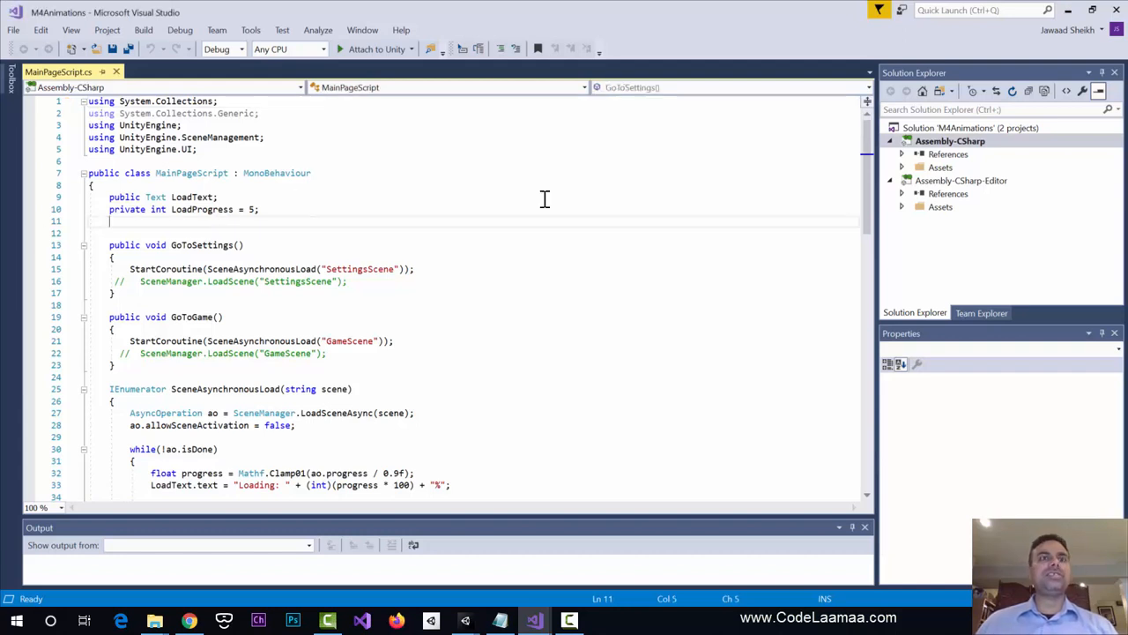
pyautogui.press('Return')
pyautogui.press('Return')
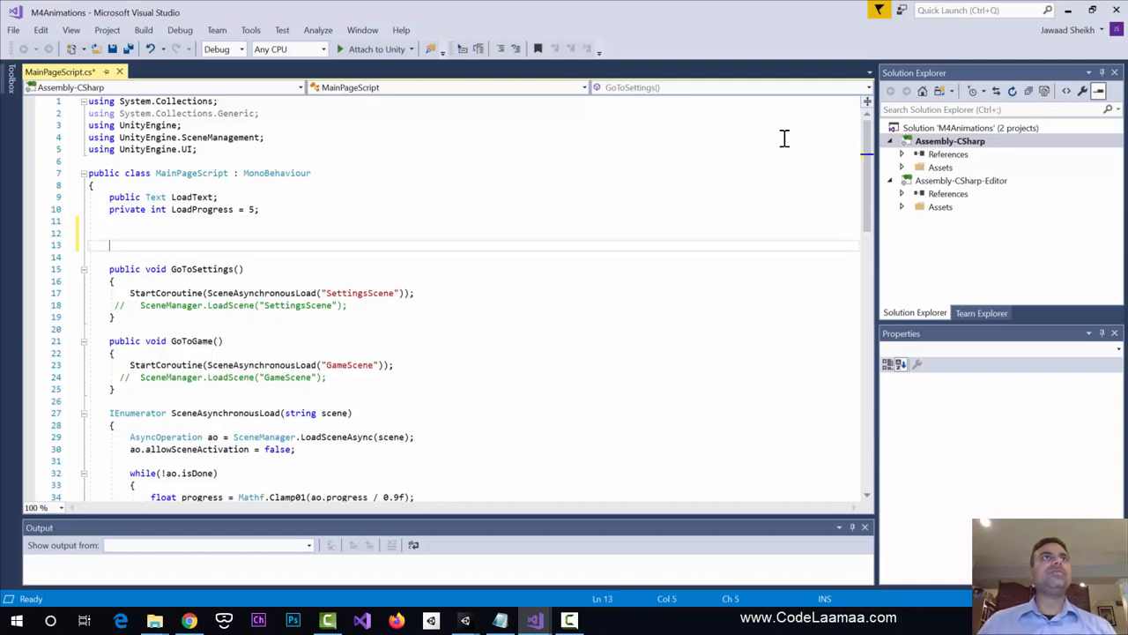
pyautogui.write('publ')
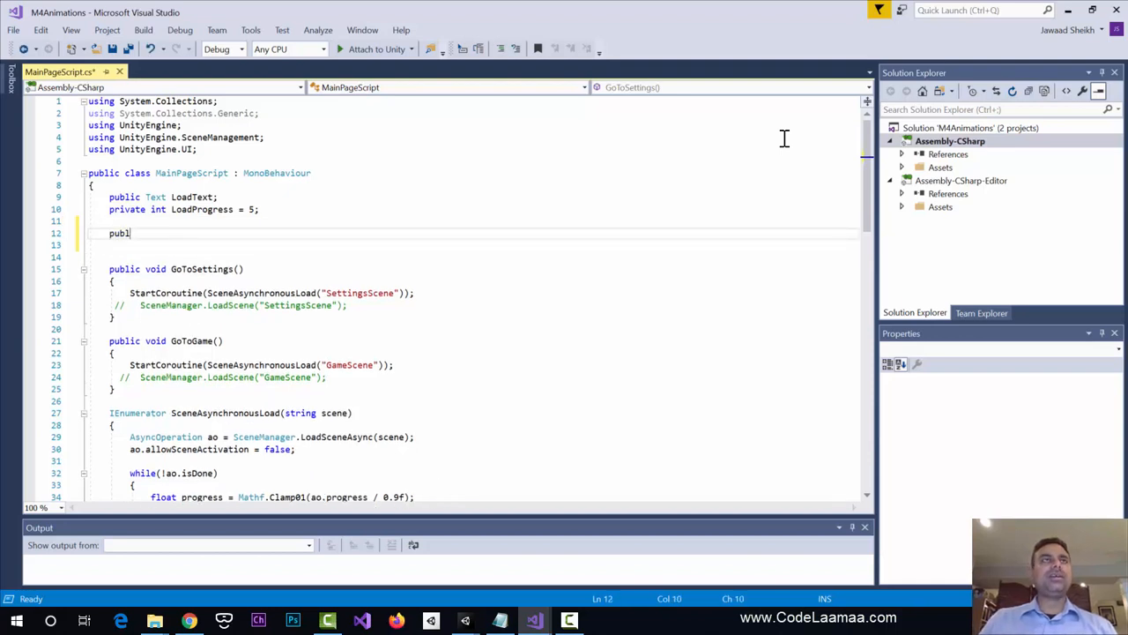
pyautogui.write('ic GameObject ')
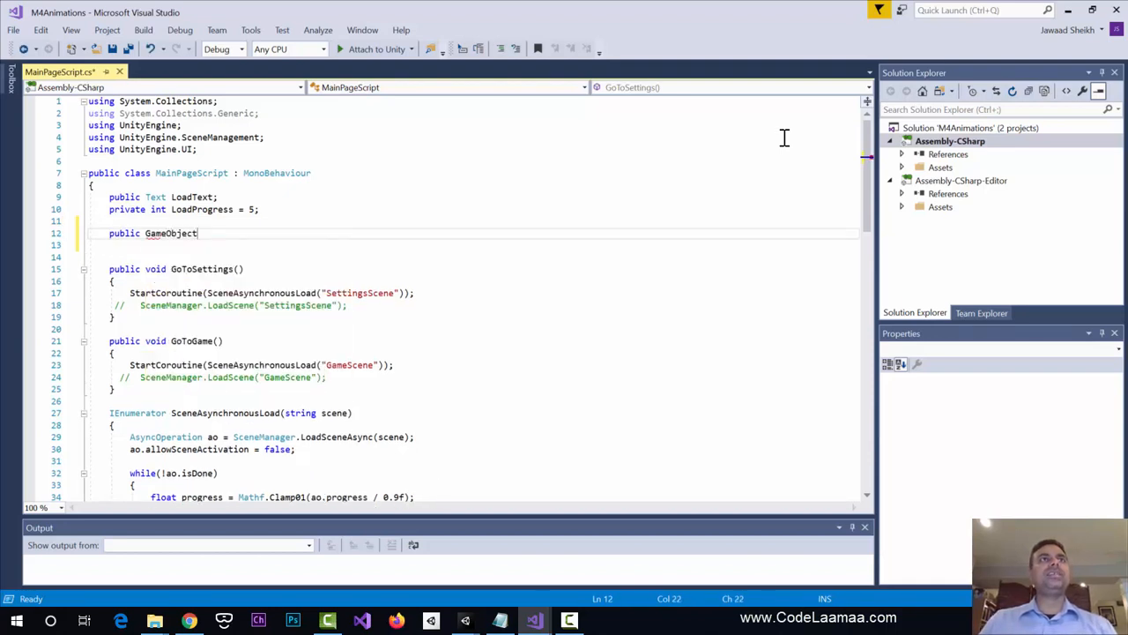
pyautogui.write('slideImage;')
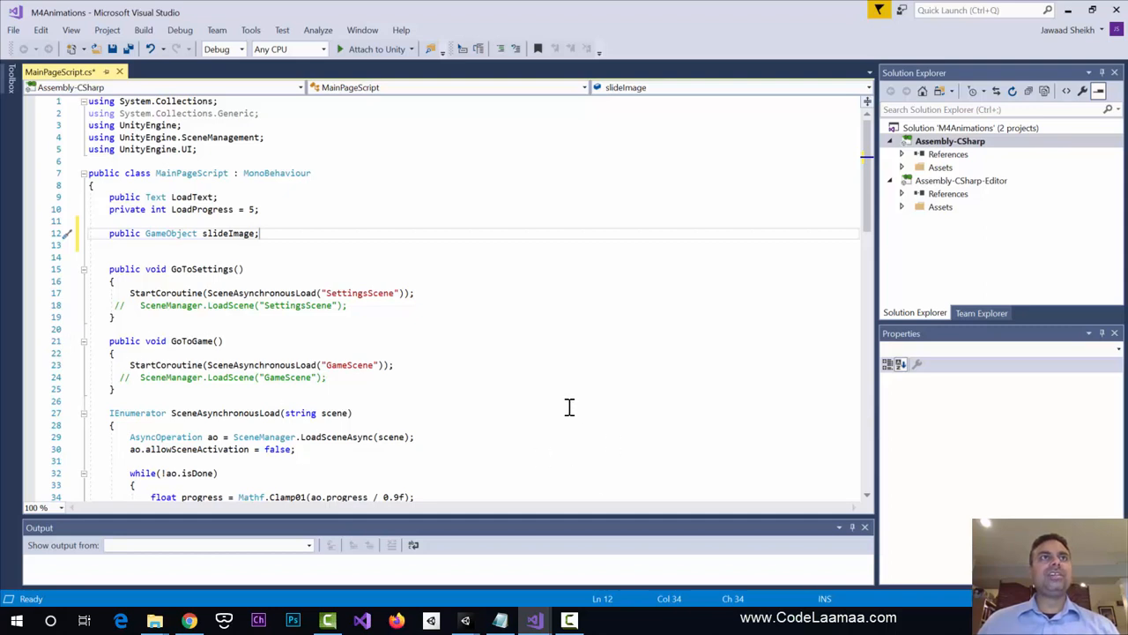
# - Insert blank lines between the SceneAsynchronousLoad and FakeLogin methods to make room for a new method
pyautogui.scroll(-2, 564, 396)
pyautogui.scroll(-2, 556, 392)
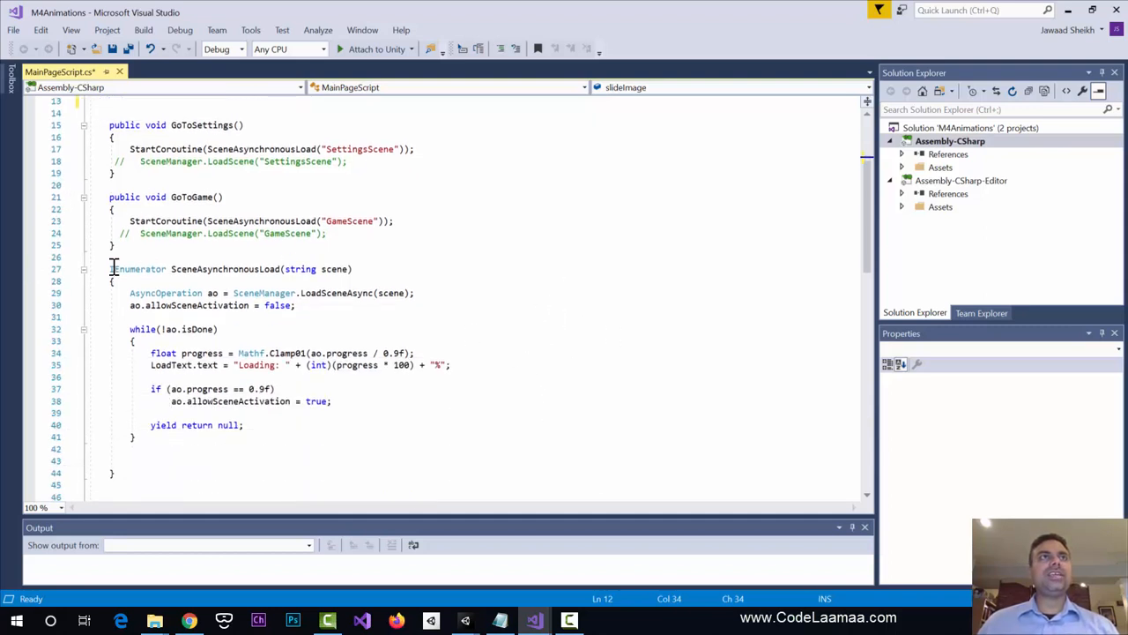
pyautogui.click(111, 270)
pyautogui.moveTo(112, 270); pyautogui.dragTo(193, 271)
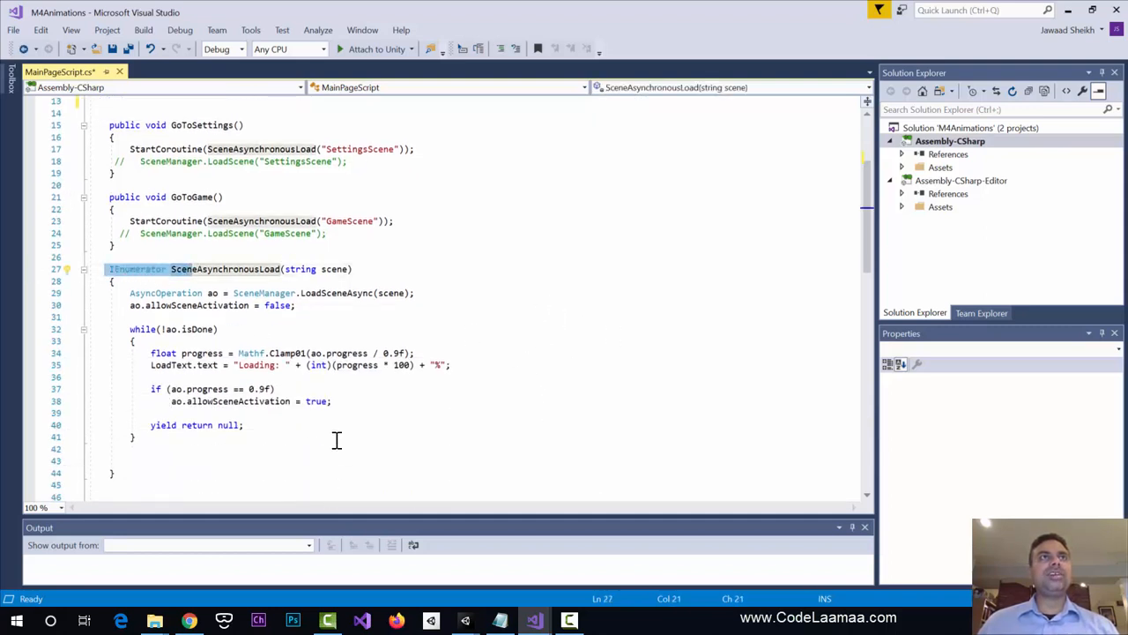
pyautogui.scroll(-4, 335, 430)
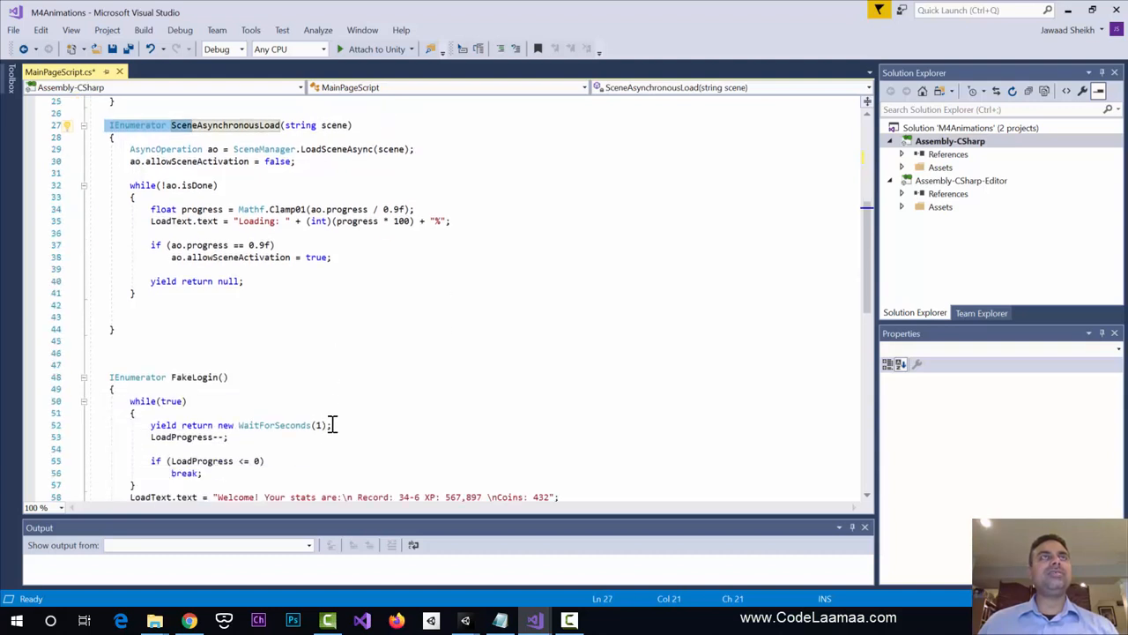
pyautogui.click(170, 342)
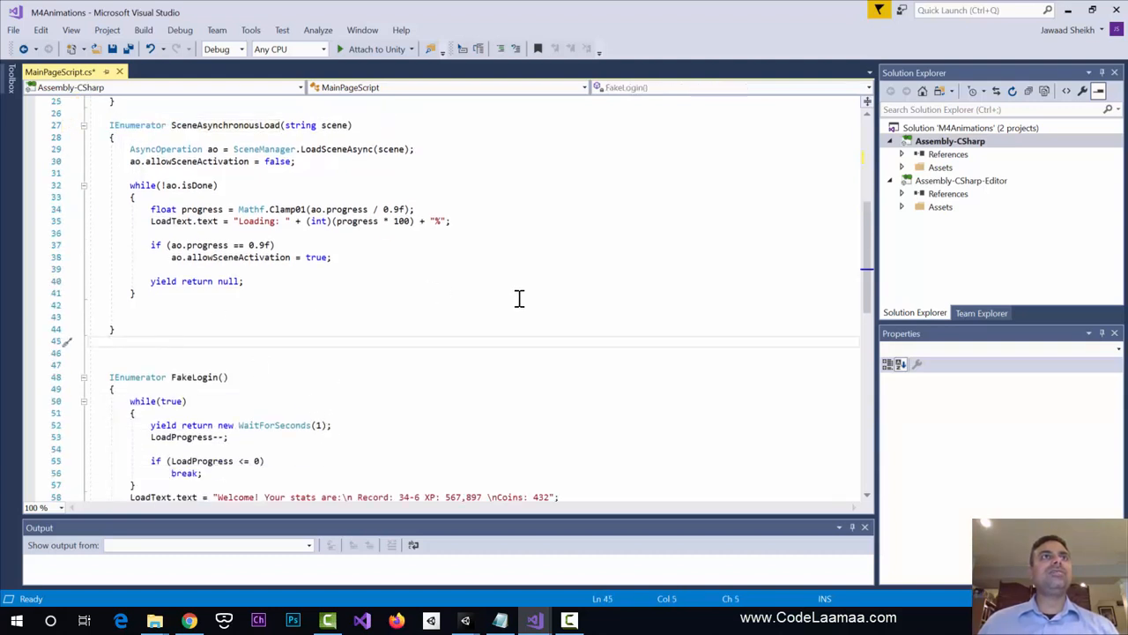
pyautogui.press('Return')
pyautogui.press('Return')
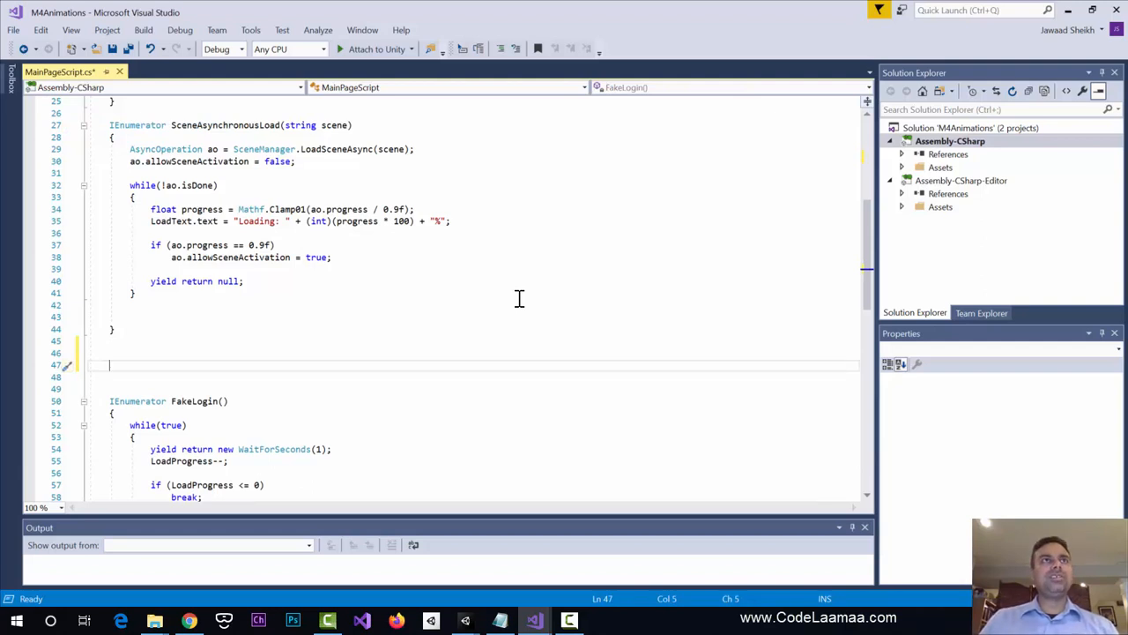
# - Declare an IEnumerator method named LoadSlideImage() with an empty body above FakeLogin
pyautogui.write('Ienume')
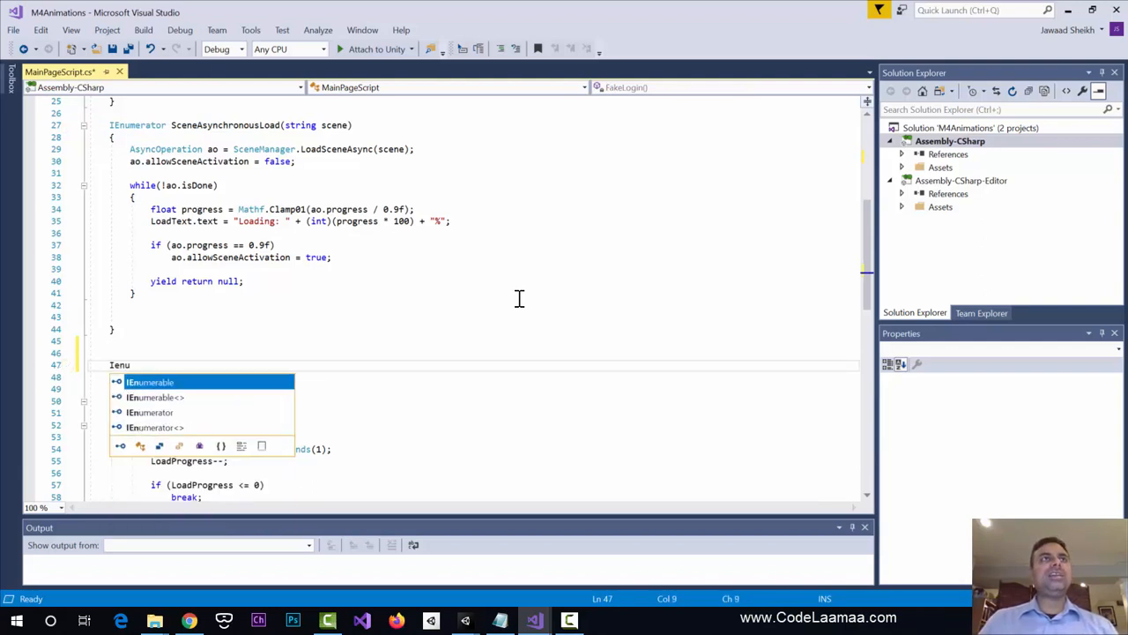
pyautogui.press('Down')
pyautogui.press('Down')
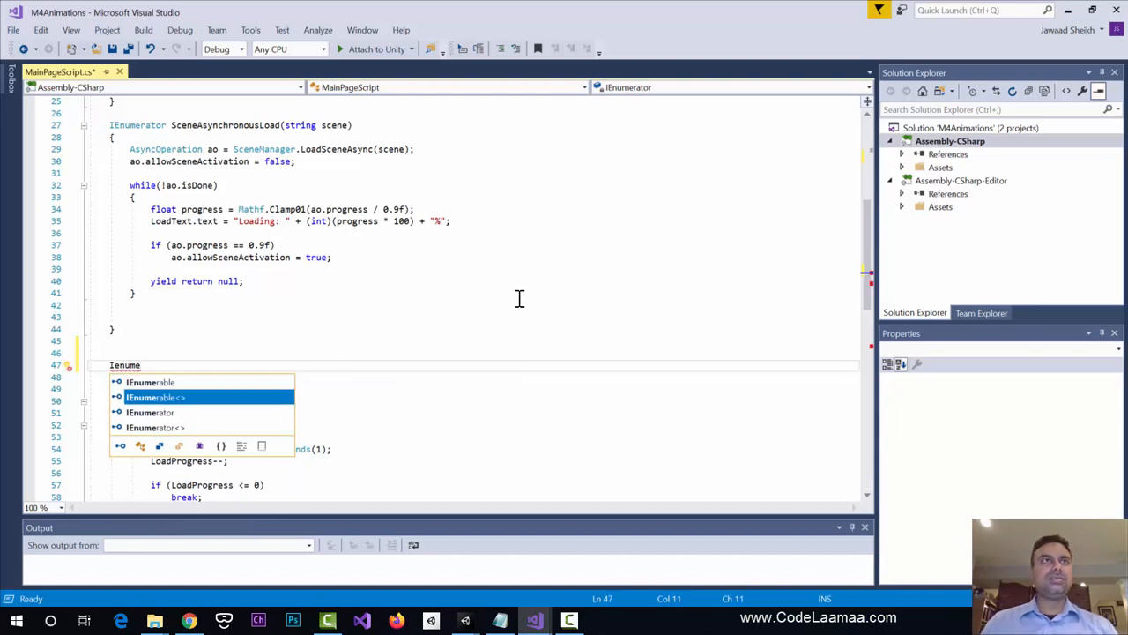
pyautogui.press('Tab')
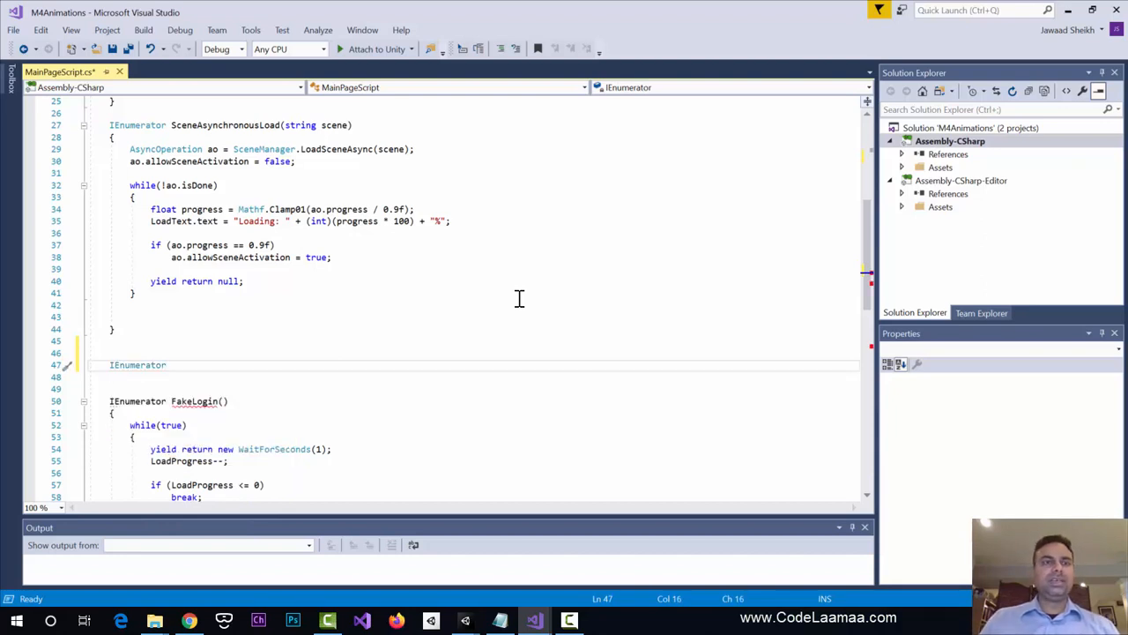
pyautogui.write('Load')
pyautogui.press('BackSpace')
pyautogui.press('BackSpace')
pyautogui.press('BackSpace')
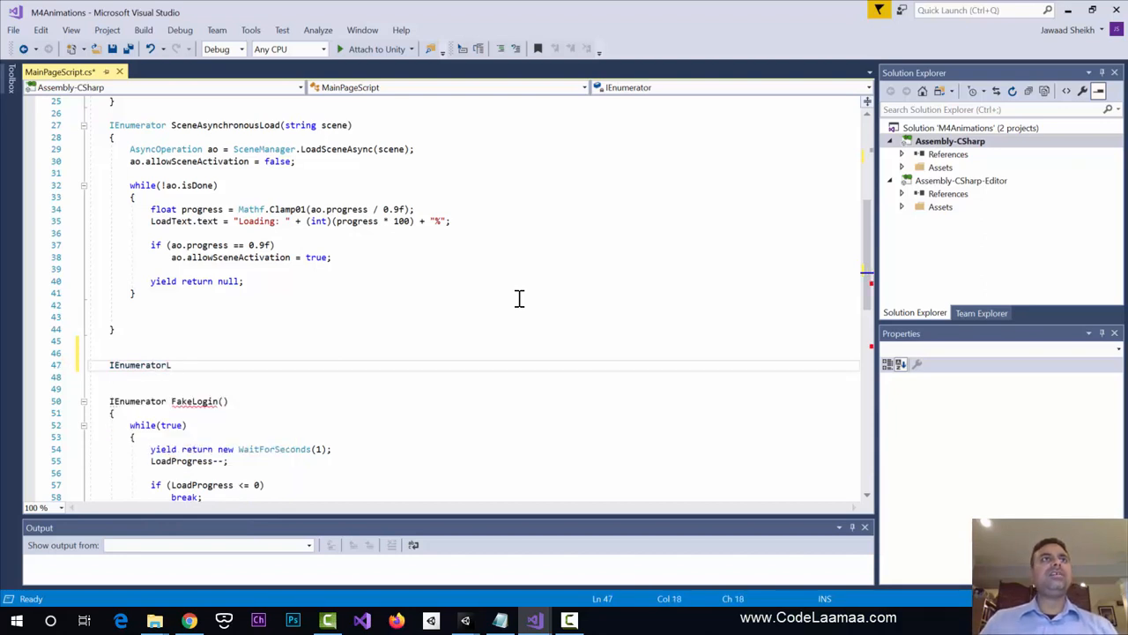
pyautogui.write('LoadSlid')
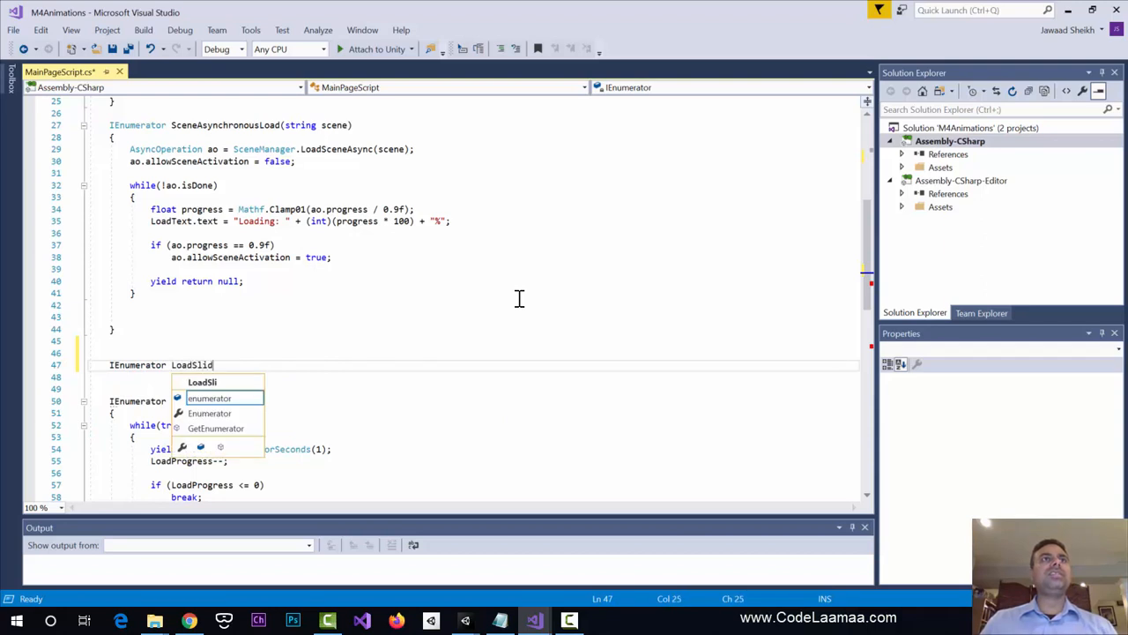
pyautogui.write('eImage')
pyautogui.press('Escape')
pyautogui.write('()')
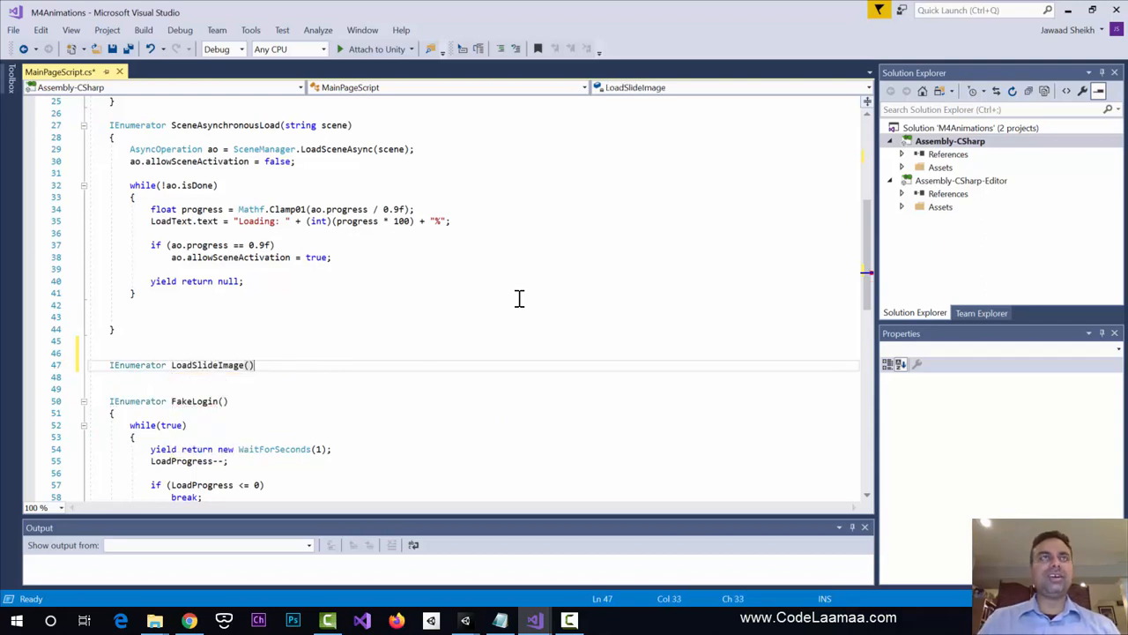
pyautogui.press('Return')
pyautogui.write('{')
pyautogui.press('Return')
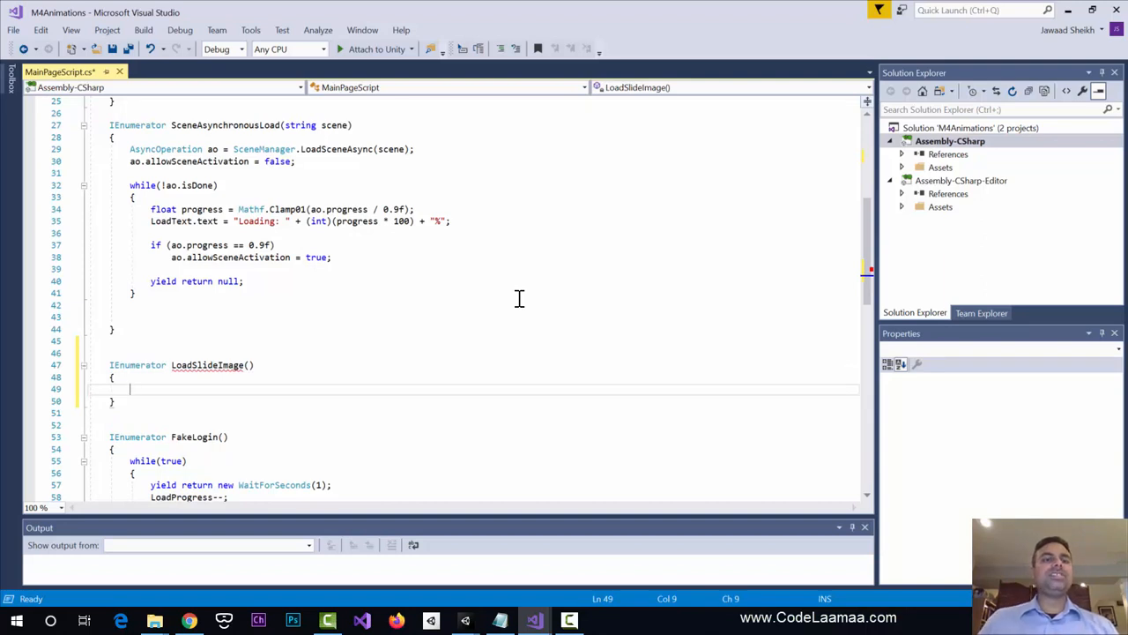
# - Add an empty while(true) loop with braces inside the LoadSlideImage method
pyautogui.write('while(true')
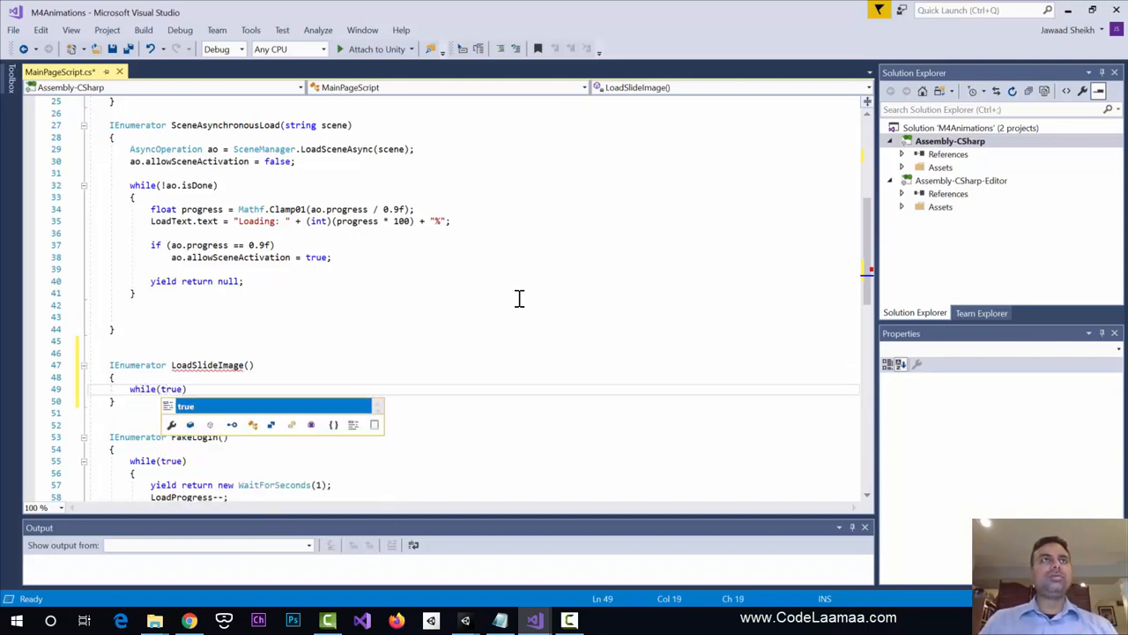
pyautogui.write(')')
pyautogui.press('Return')
pyautogui.write('{')
pyautogui.press('Return')
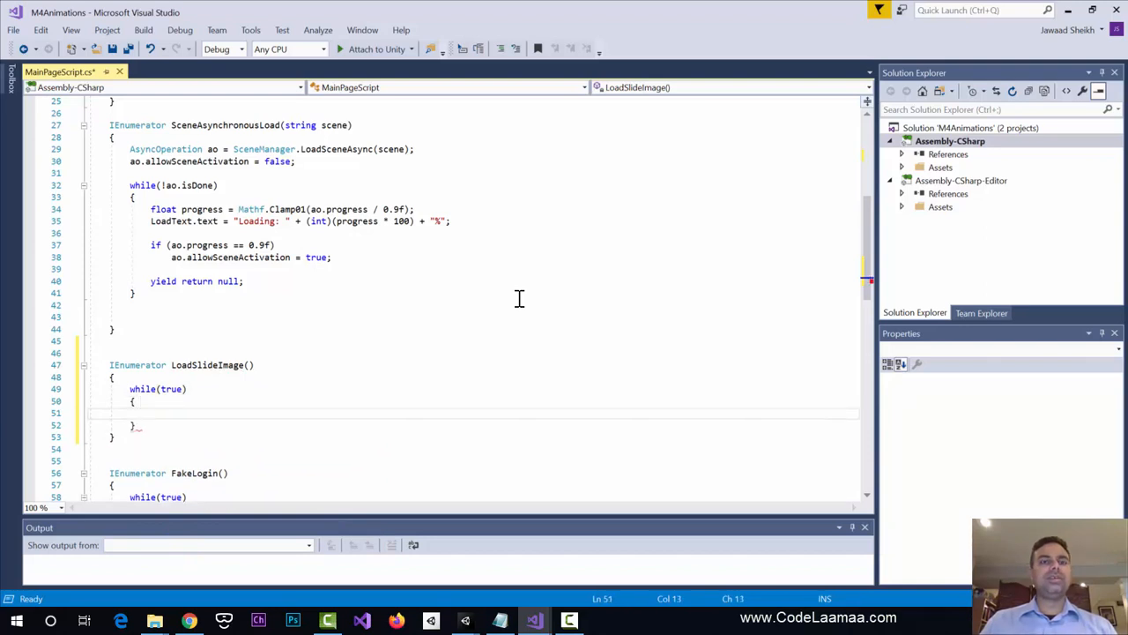
# - Inside the while loop, add the statement yield return new WaitForSeconds(5); followed by a new line
pyautogui.write('yi')
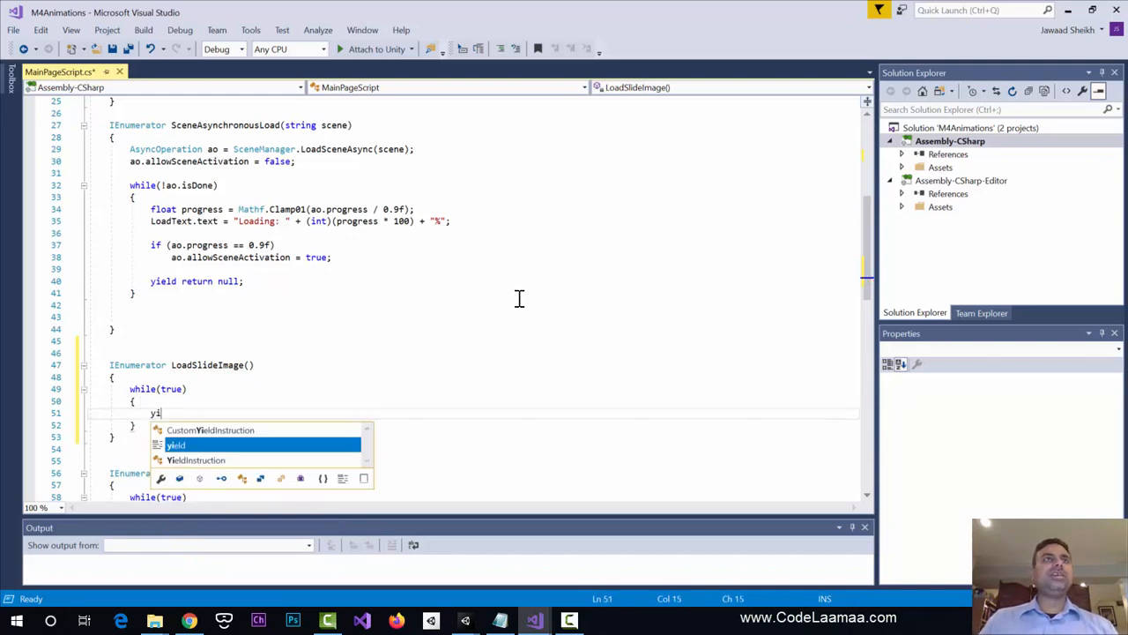
pyautogui.write('eld return')
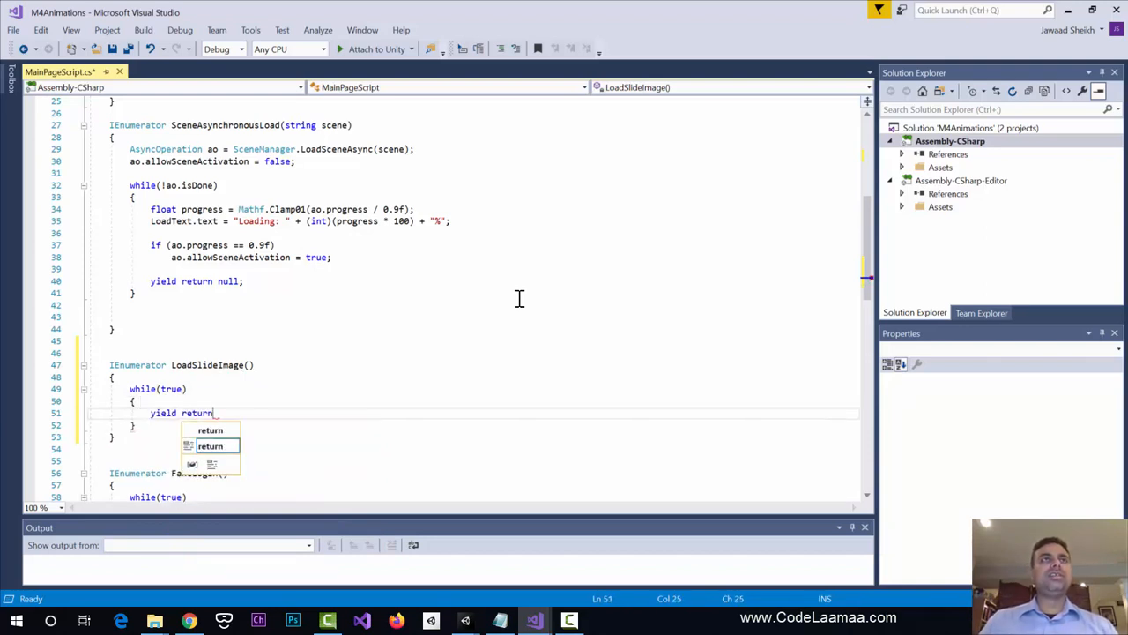
pyautogui.write(' new Waitfor')
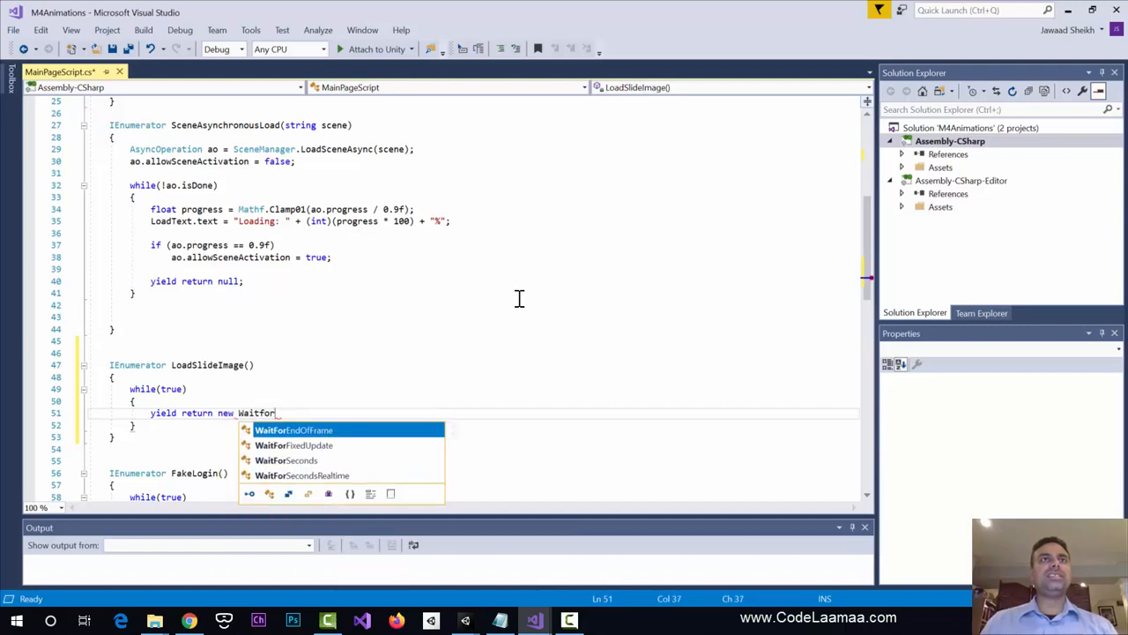
pyautogui.press('Down')
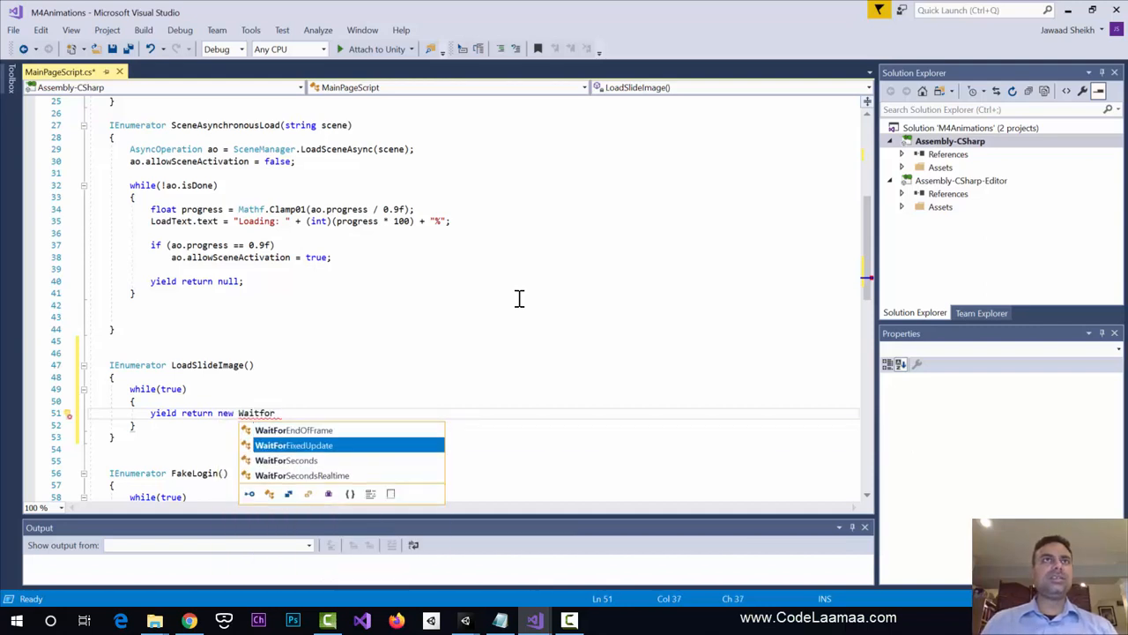
pyautogui.press('Down')
pyautogui.press('Tab')
pyautogui.write('(50')
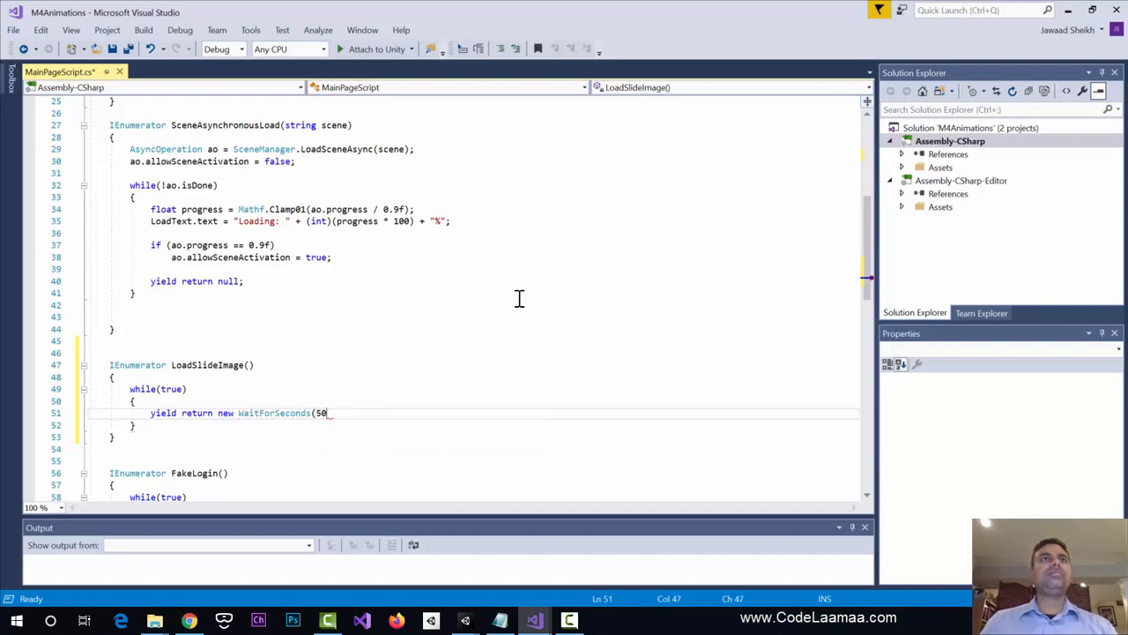
pyautogui.write('););')
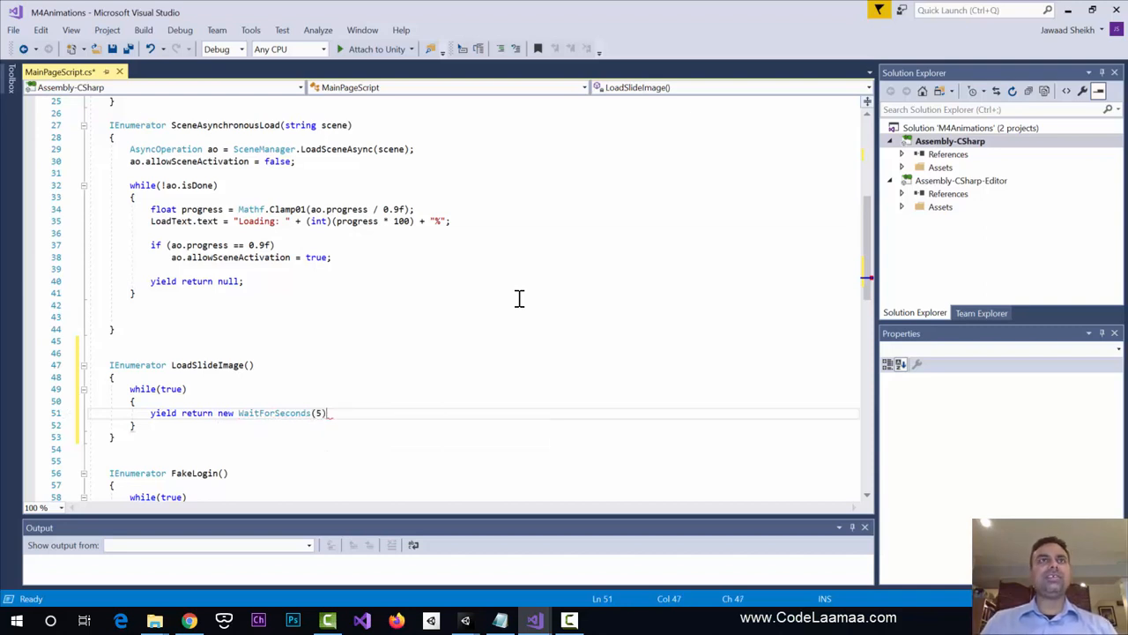
pyautogui.press('Return')
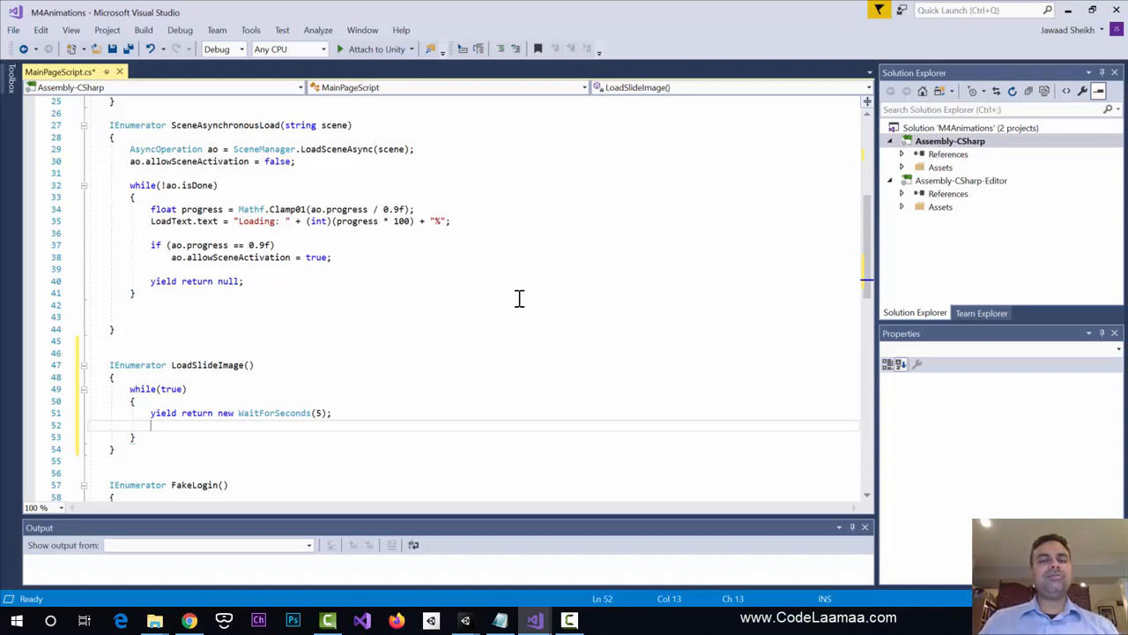
# - Add the statement slideImage.GetComponent<Animator>().SetTrigger("slideimagetrigger"); after the five-second wait in the LoadSlideImage loop
pyautogui.write('slid')
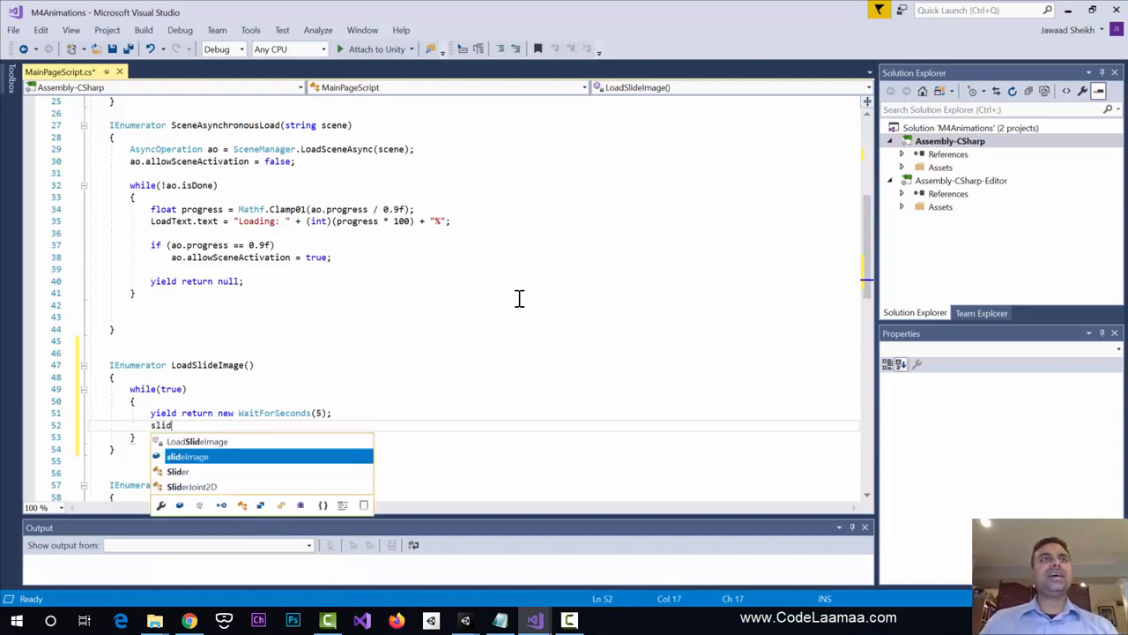
pyautogui.write('eImage.GetComponent')
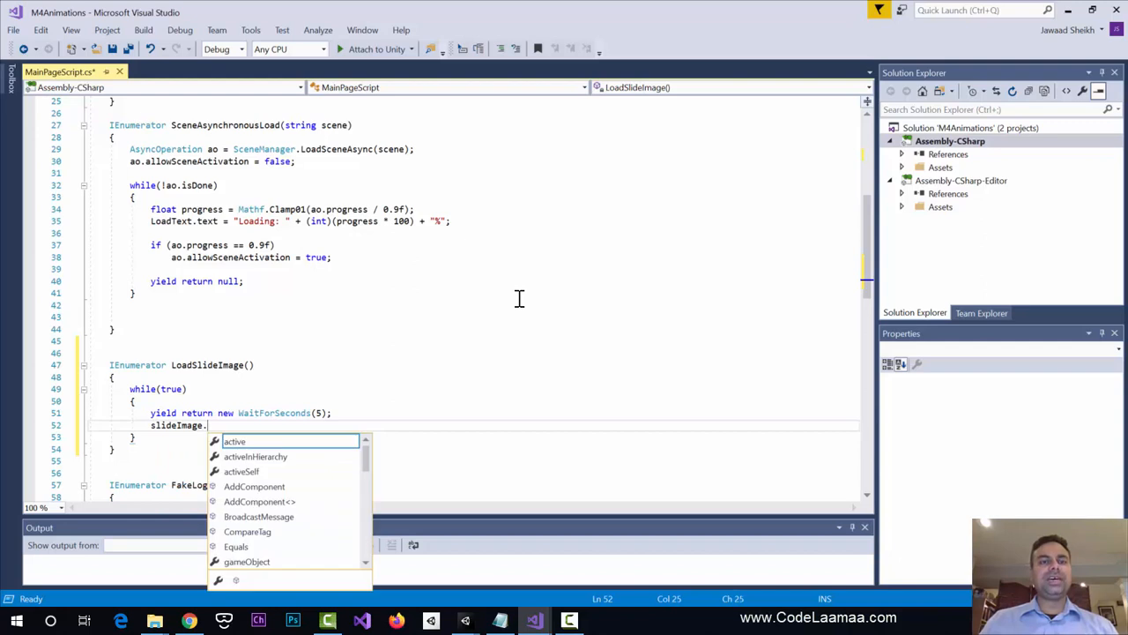
pyautogui.press('Tab')
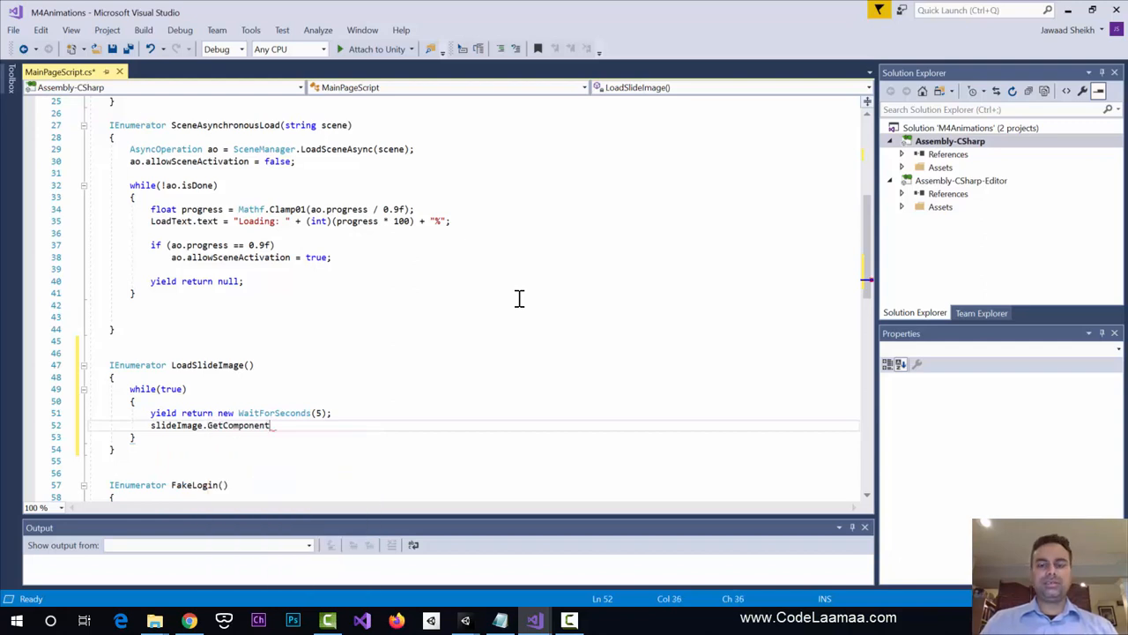
pyautogui.write('<Anima')
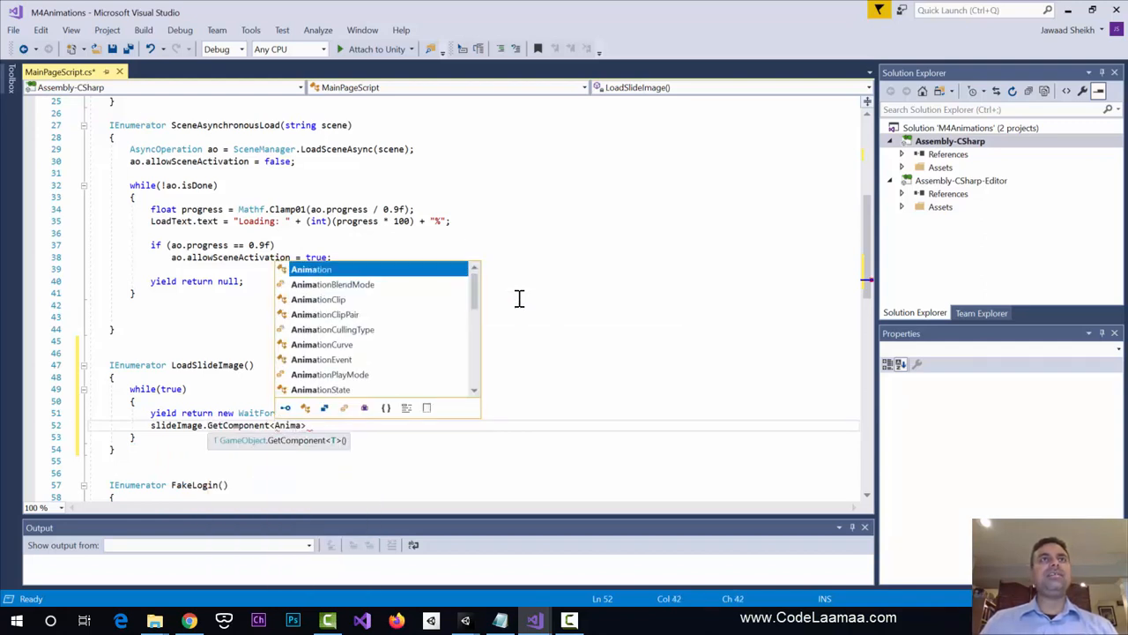
pyautogui.write('tor>')
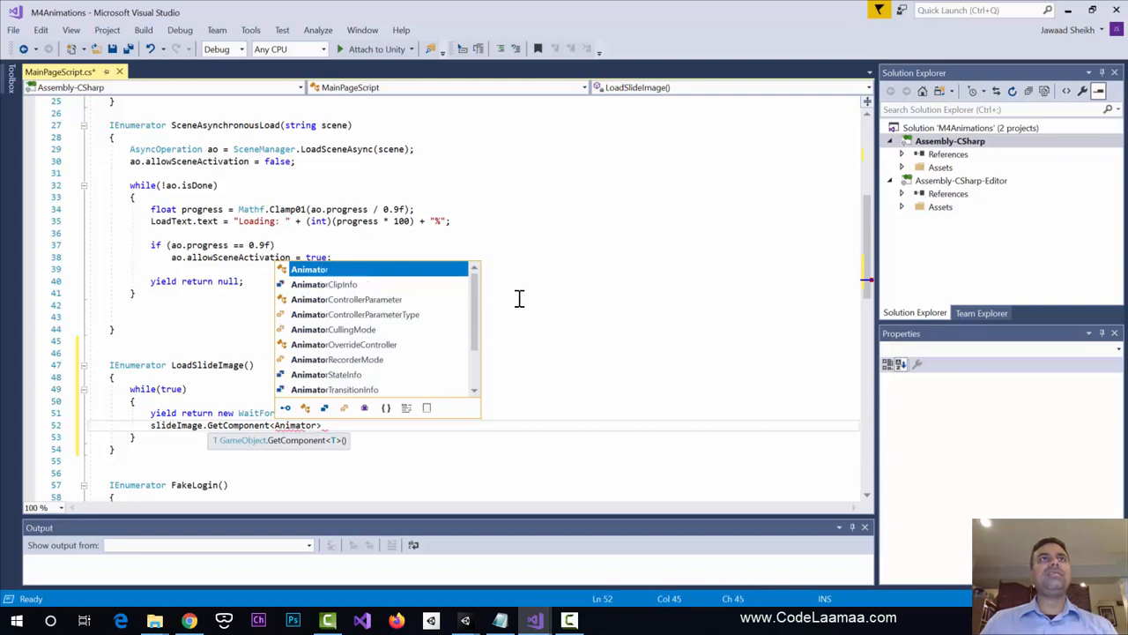
pyautogui.write('().settr')
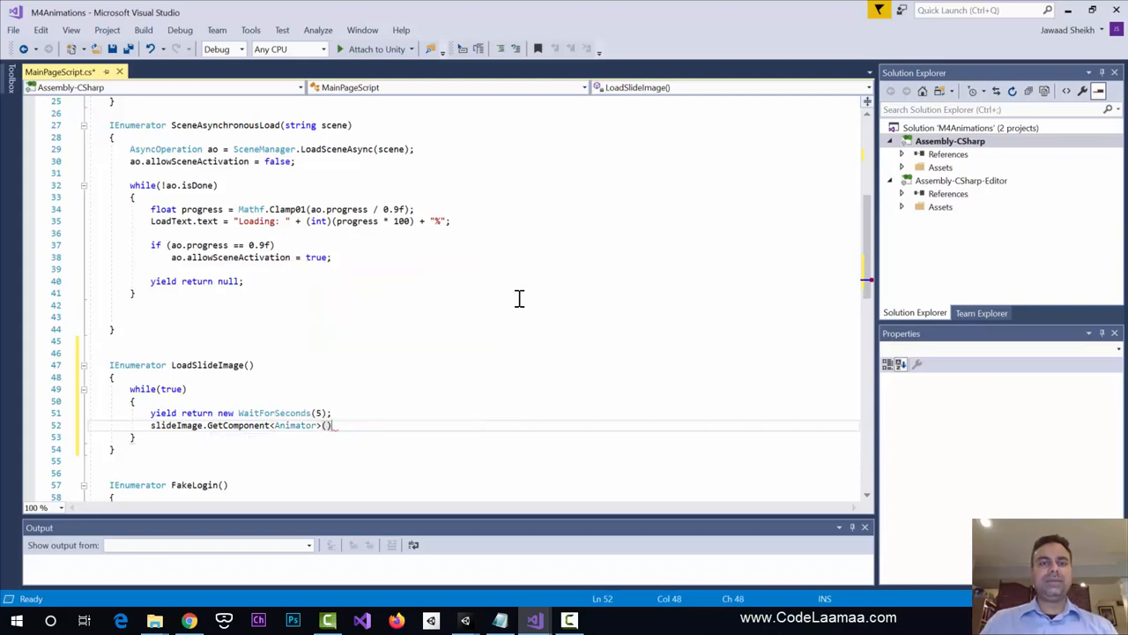
pyautogui.write('i')
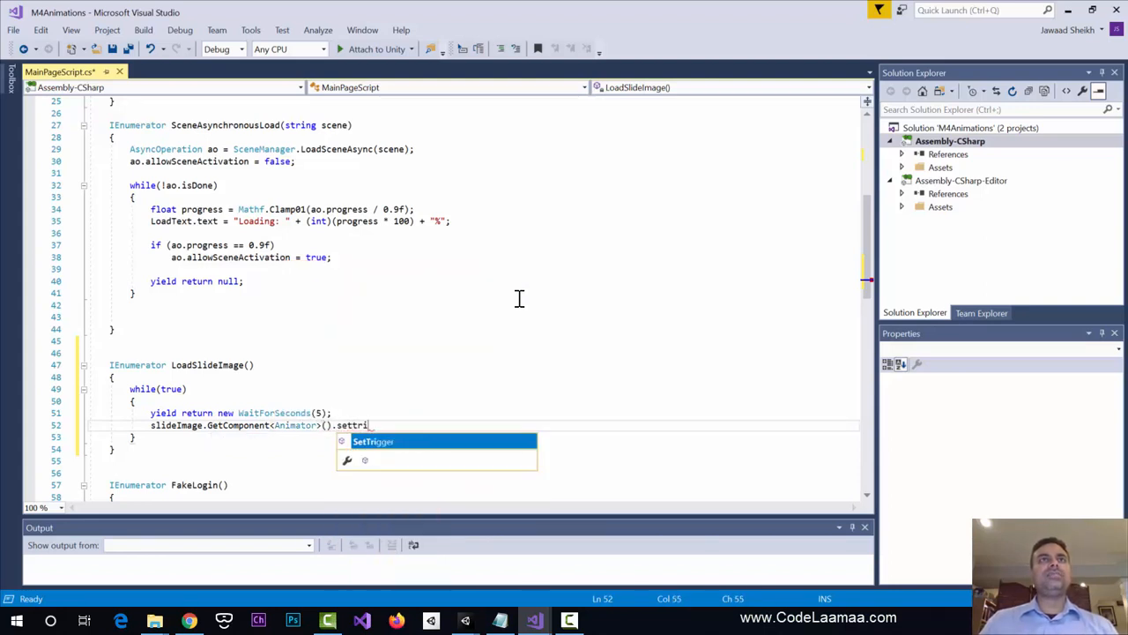
pyautogui.press('Tab')
pyautogui.write('("')
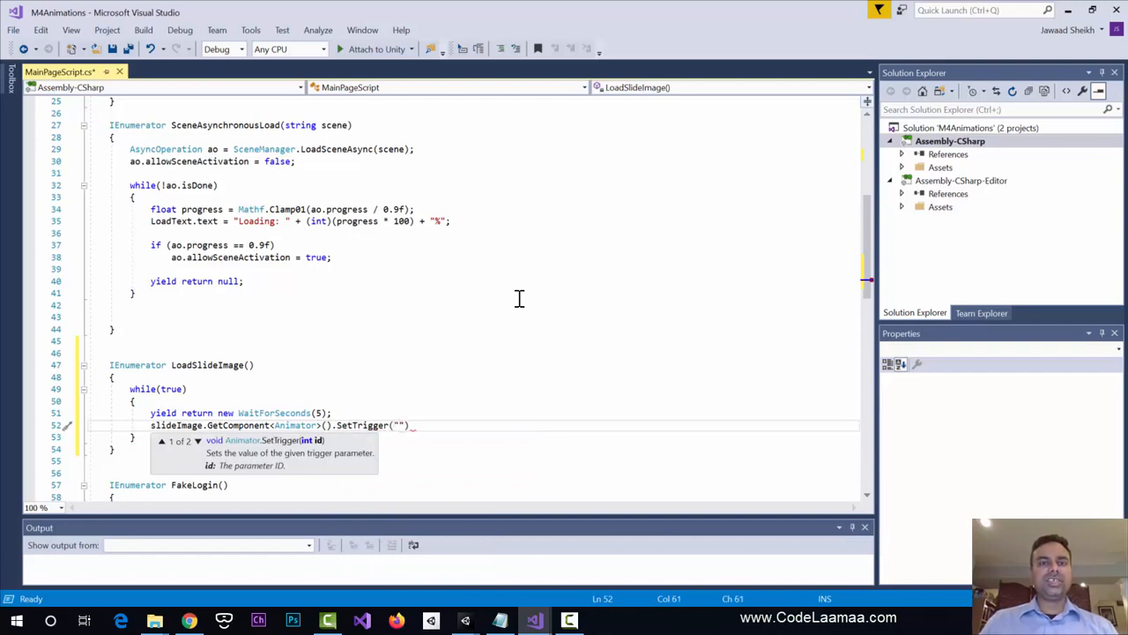
pyautogui.write('sliei')
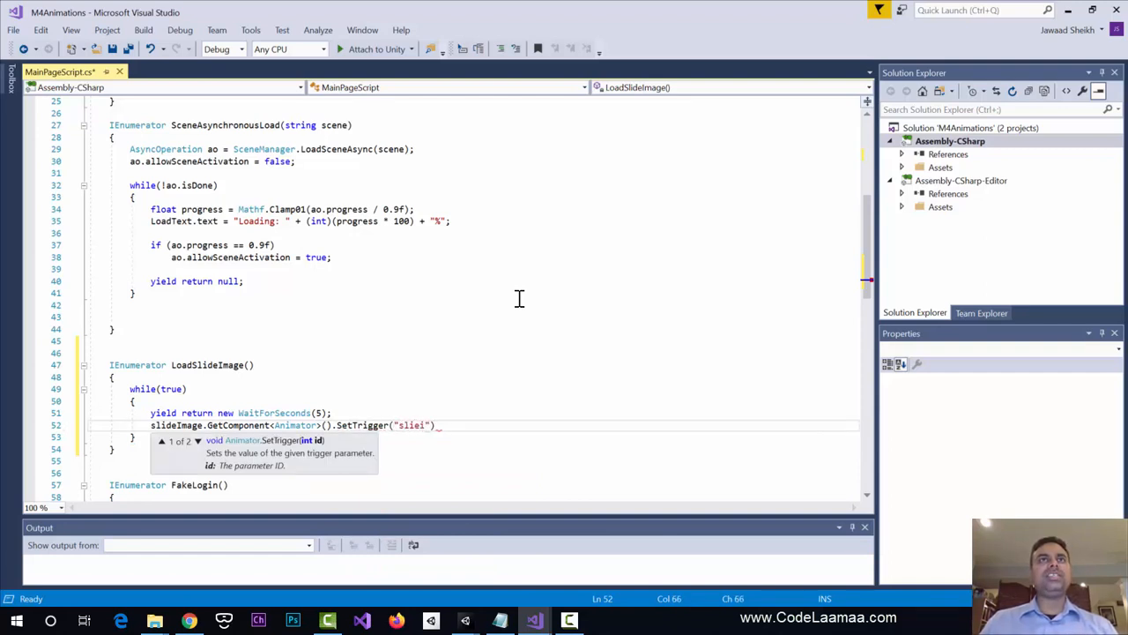
pyautogui.press('BackSpace')
pyautogui.press('BackSpace')
pyautogui.write('deimagetri')
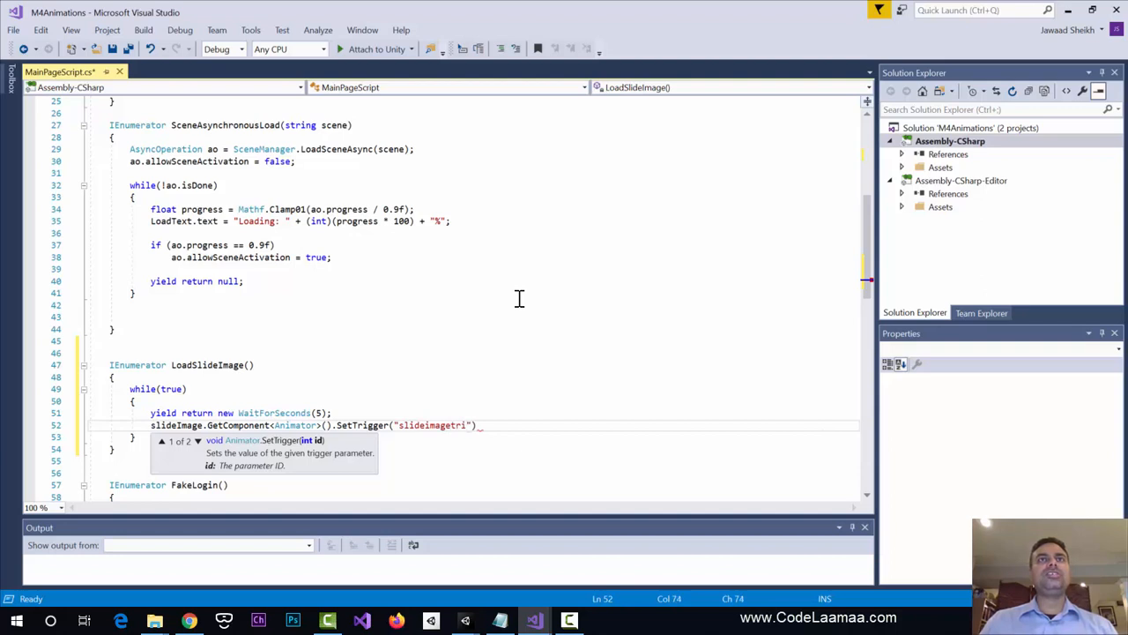
pyautogui.write('gger");')
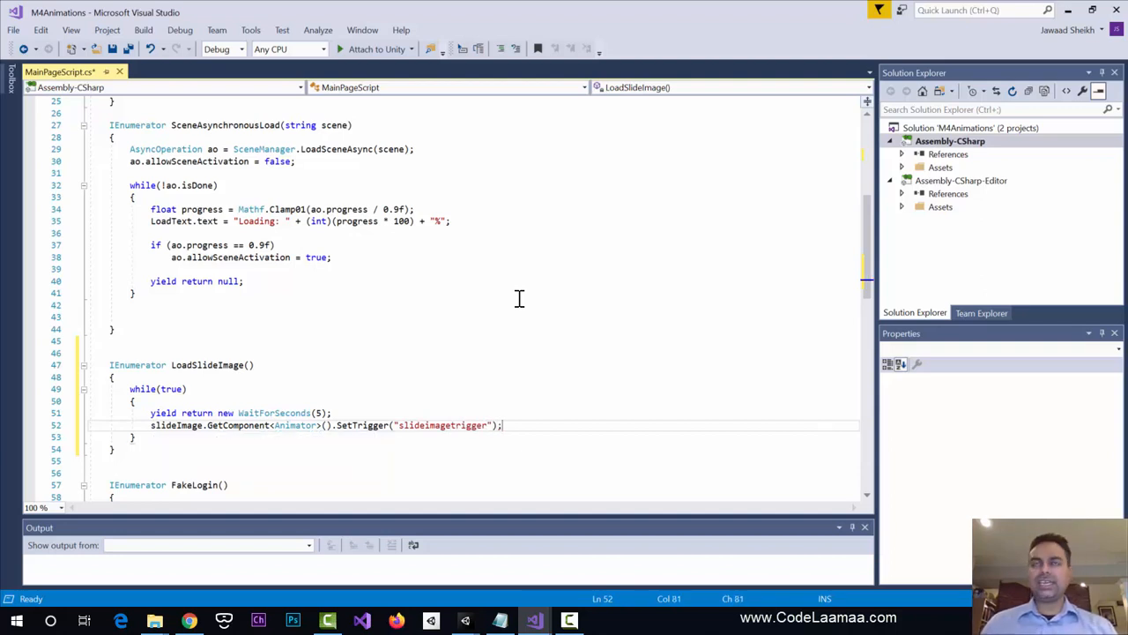
# - Switch to Unity's M4Animations project to check the trigger parameter's name in the Animator, and return to Visual Studio
pyautogui.moveTo(466, 620)
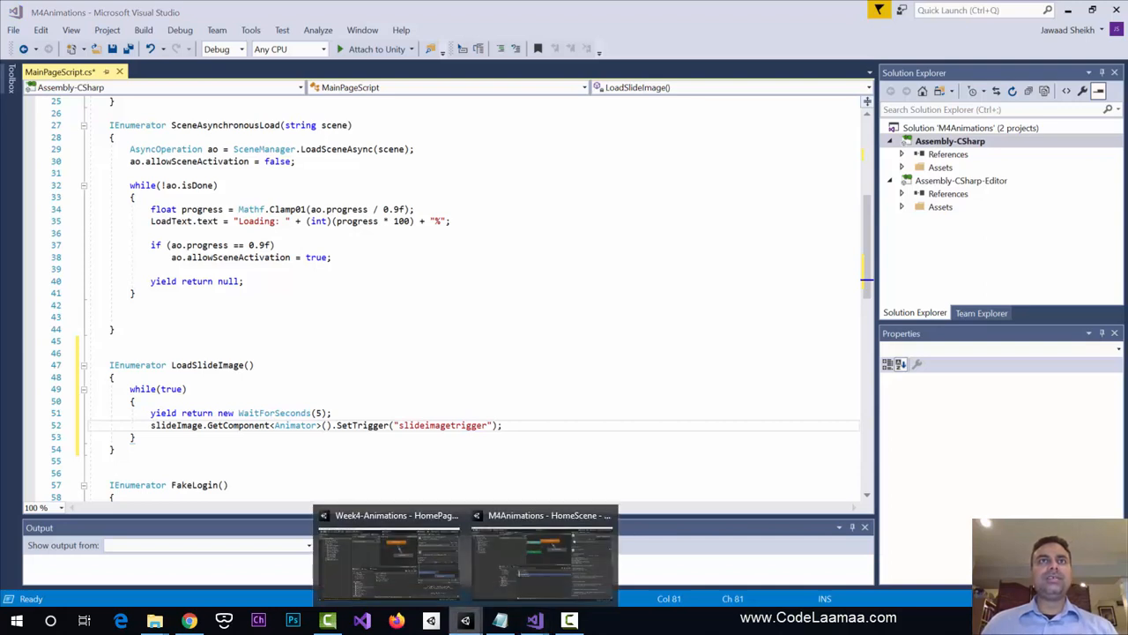
pyautogui.click(575, 592)
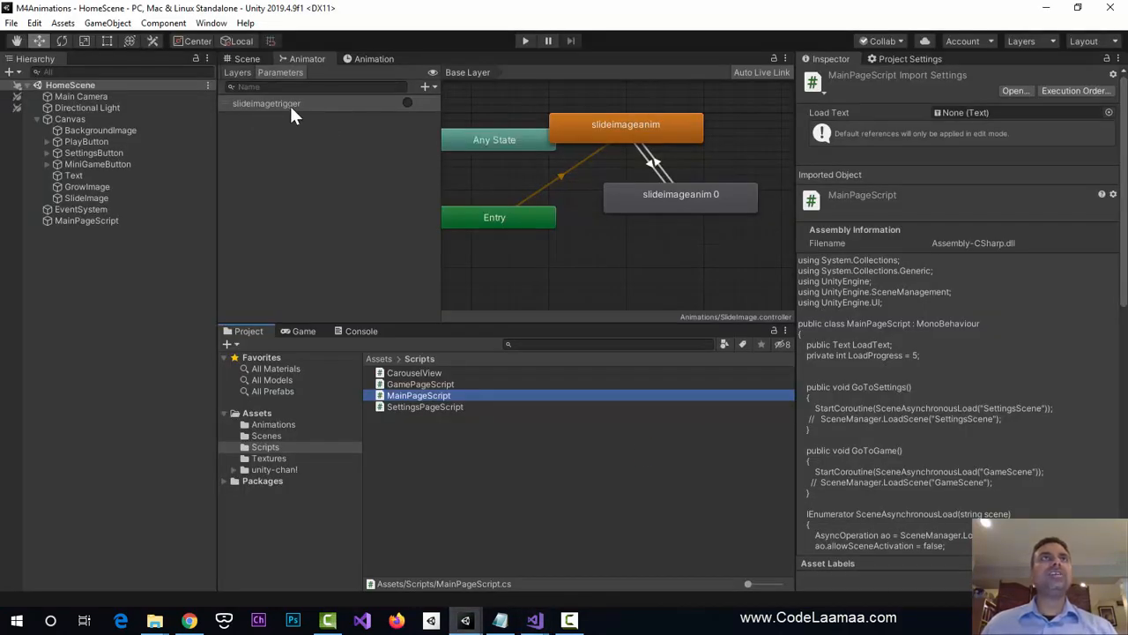
pyautogui.click(1046, 7)
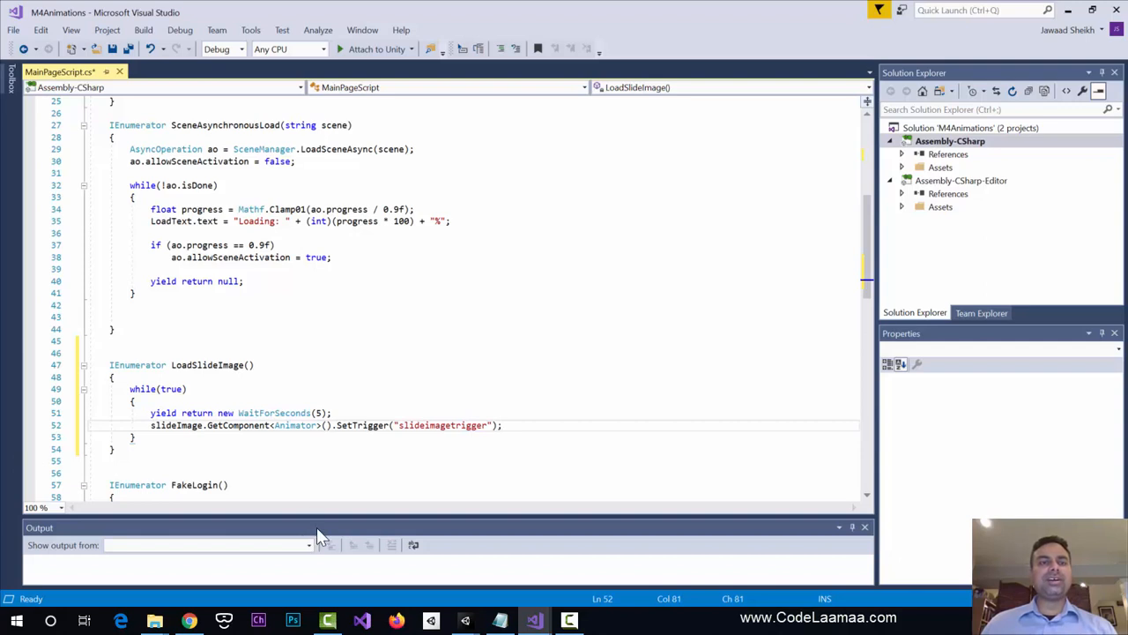
# - Insert two blank lines at the beginning of the Start() method's body, above StartCoroutine(FakeLogin())
pyautogui.scroll(1, 498, 448)
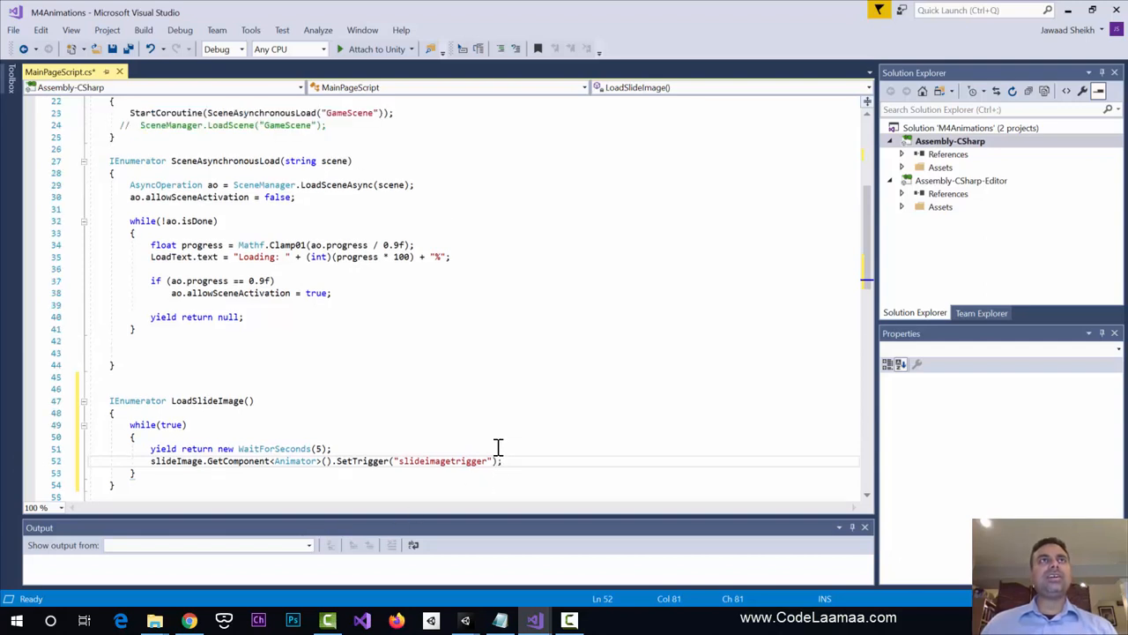
pyautogui.scroll(-4, 498, 448)
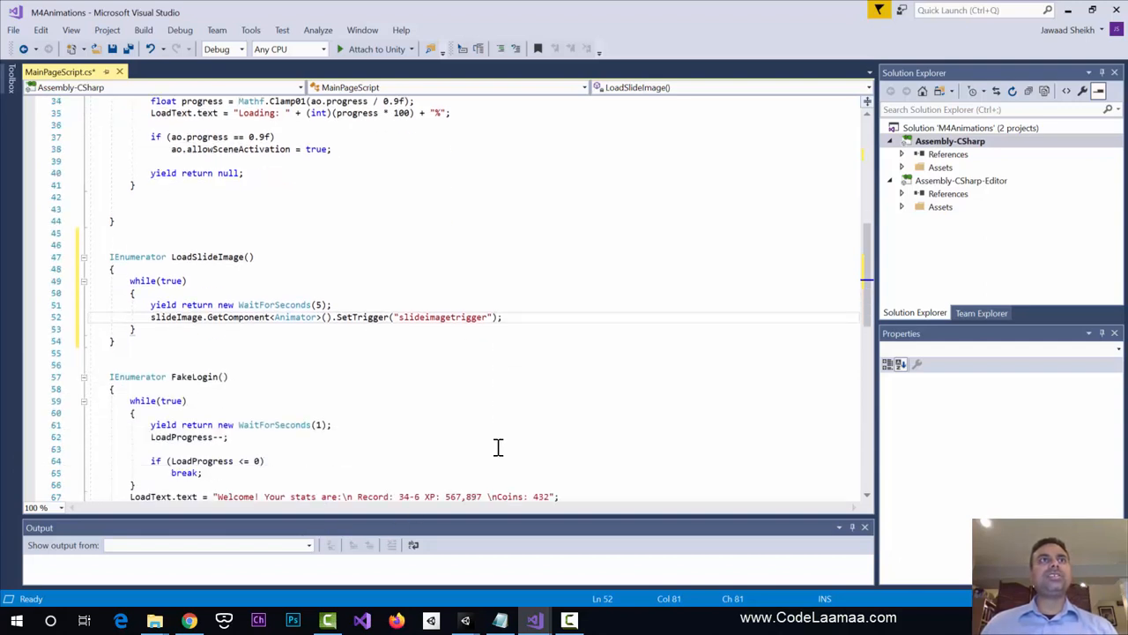
pyautogui.scroll(-2, 498, 447)
pyautogui.scroll(-1, 499, 416)
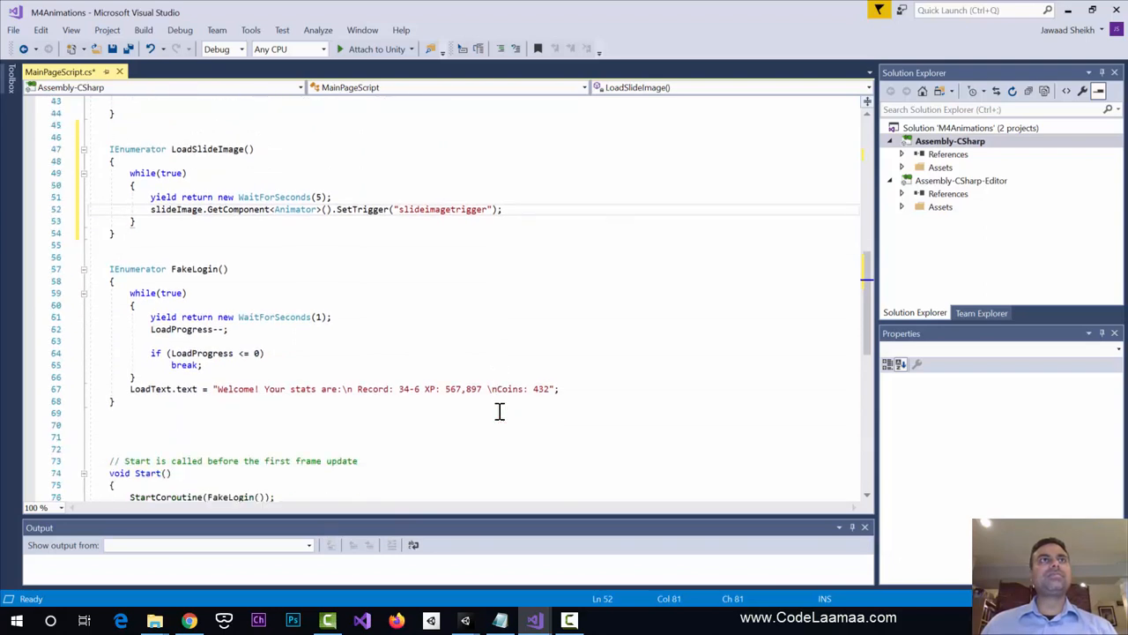
pyautogui.scroll(-1, 499, 412)
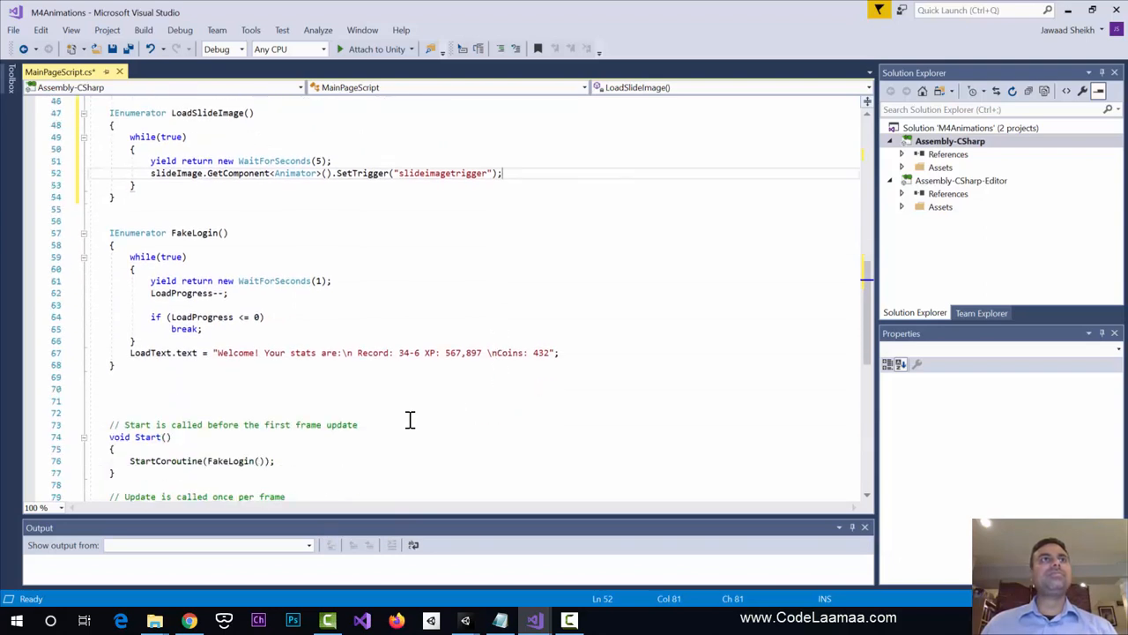
pyautogui.click(300, 460)
pyautogui.click(257, 453)
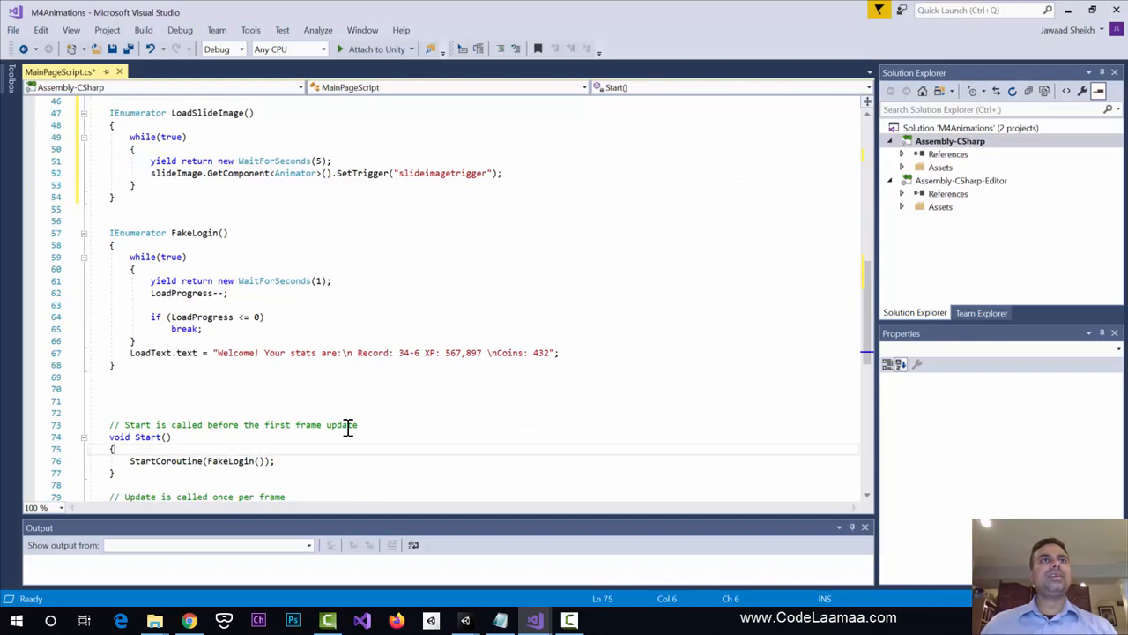
pyautogui.press('Return')
pyautogui.press('Return')
pyautogui.press('Up')
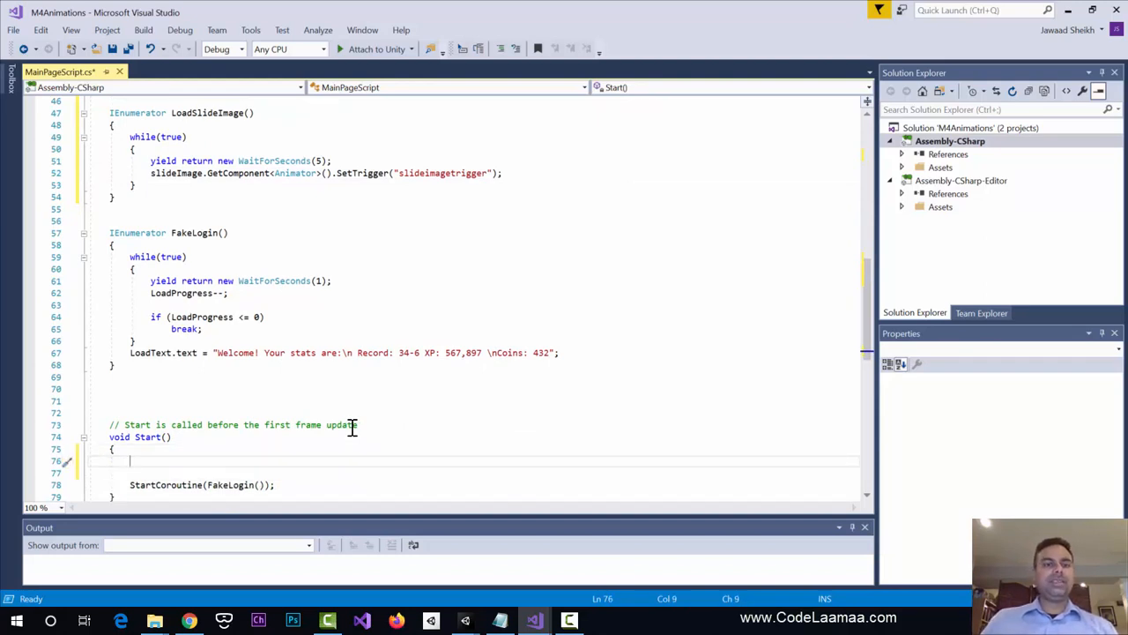
# - On the first line of the Start() body, add the statement slideImage.GetComponent<Animator>().StopPlayback();
pyautogui.write('slideI')
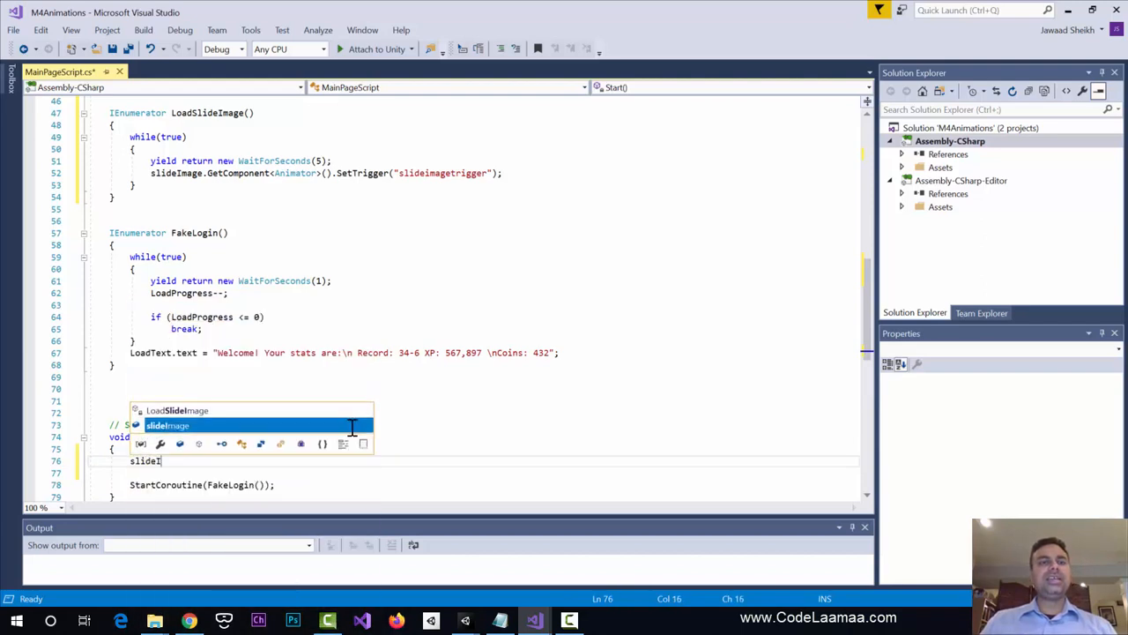
pyautogui.write('mage.getcom')
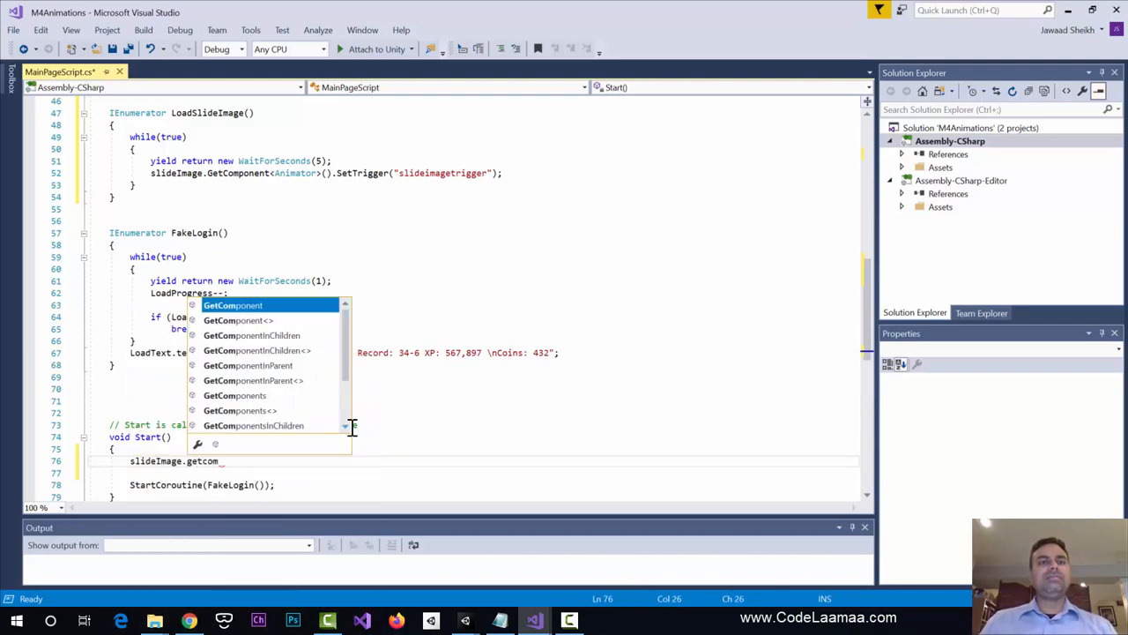
pyautogui.press('Tab')
pyautogui.write('<')
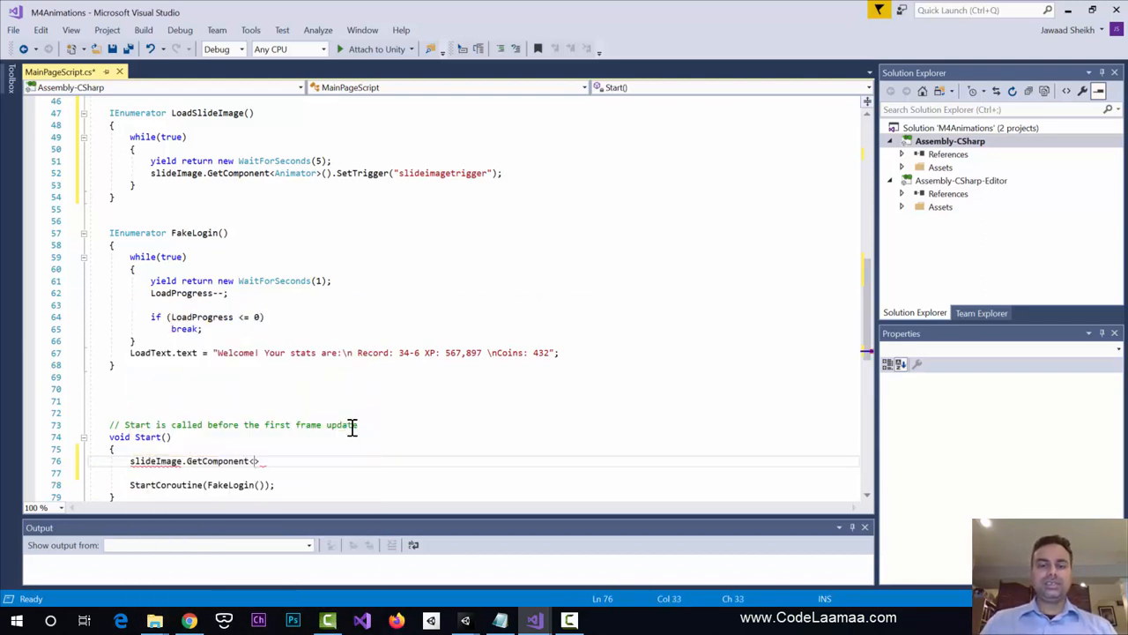
pyautogui.write('Anima')
pyautogui.press('Escape')
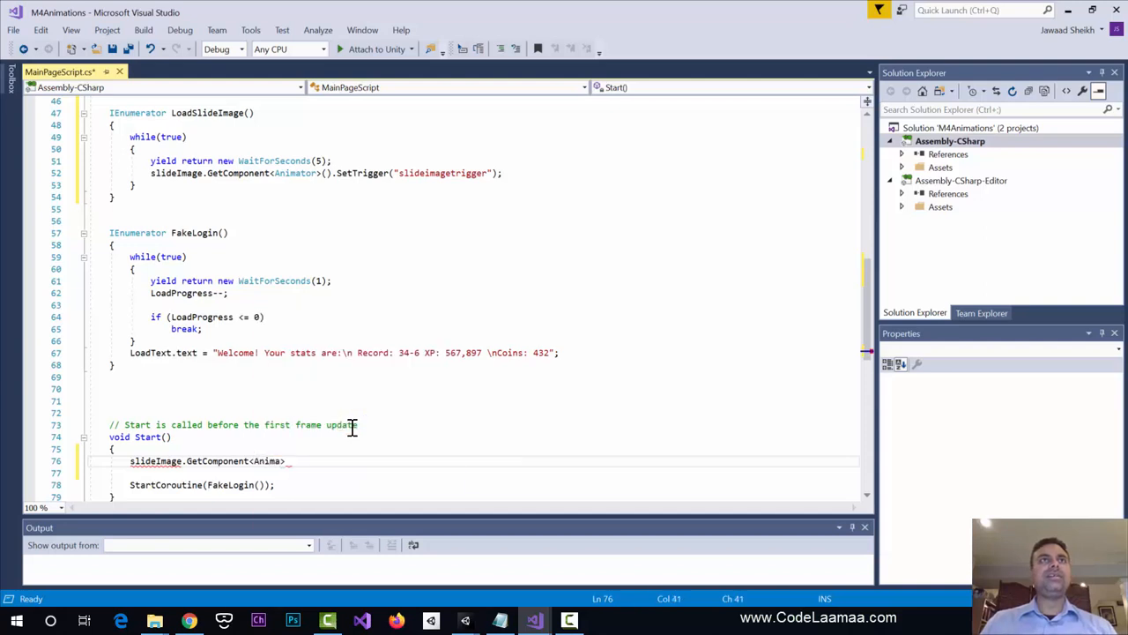
pyautogui.write('>().')
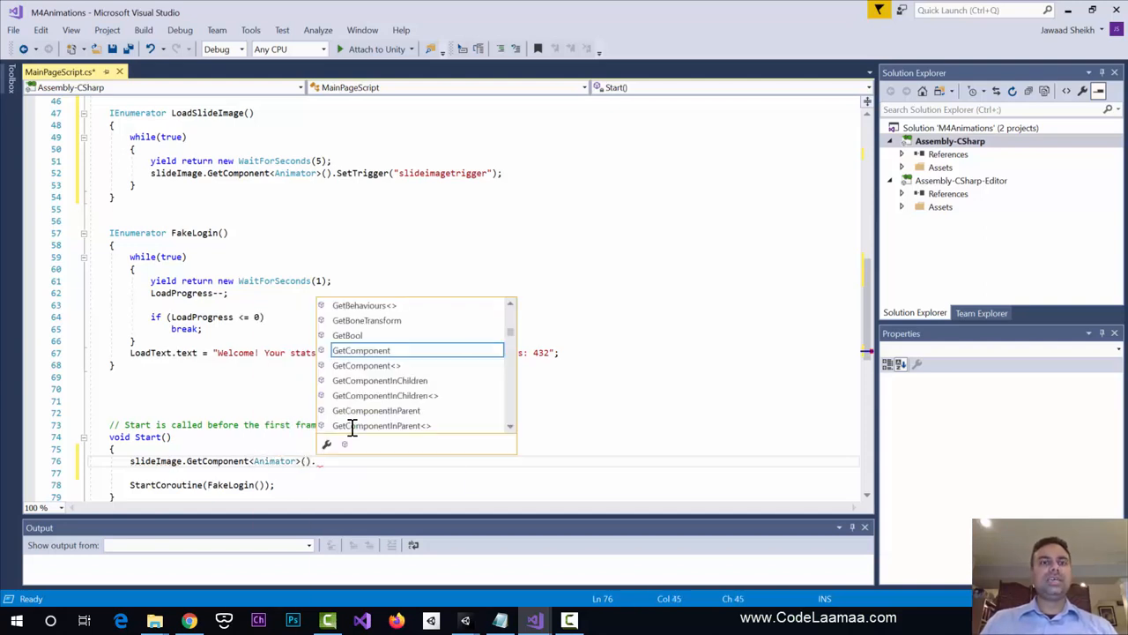
pyautogui.write('StopPlayback')
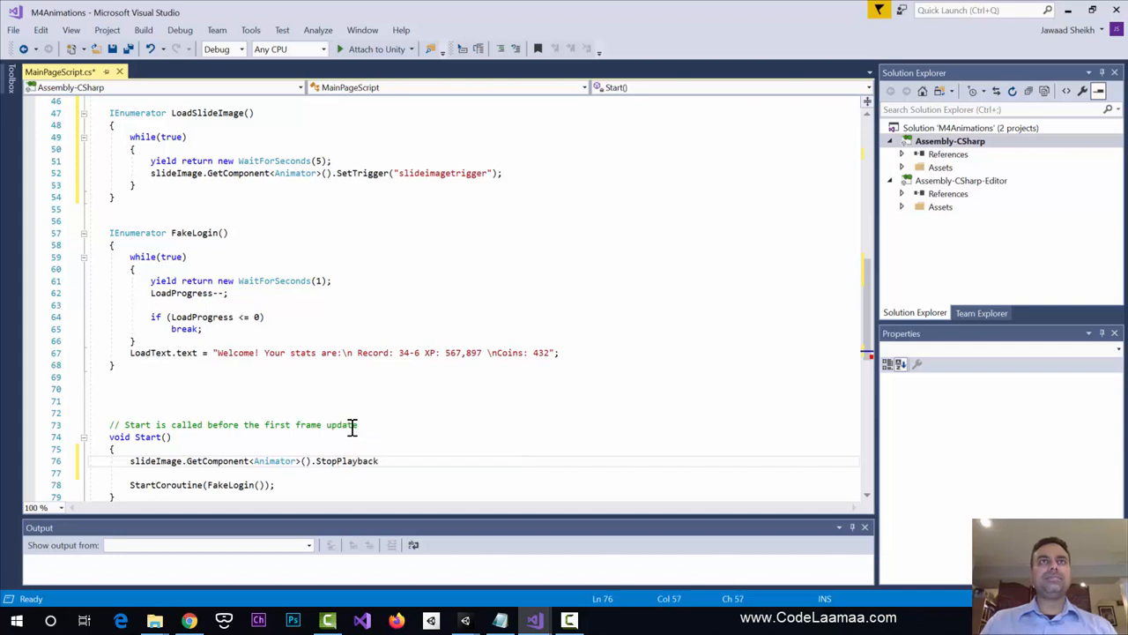
pyautogui.write('();')
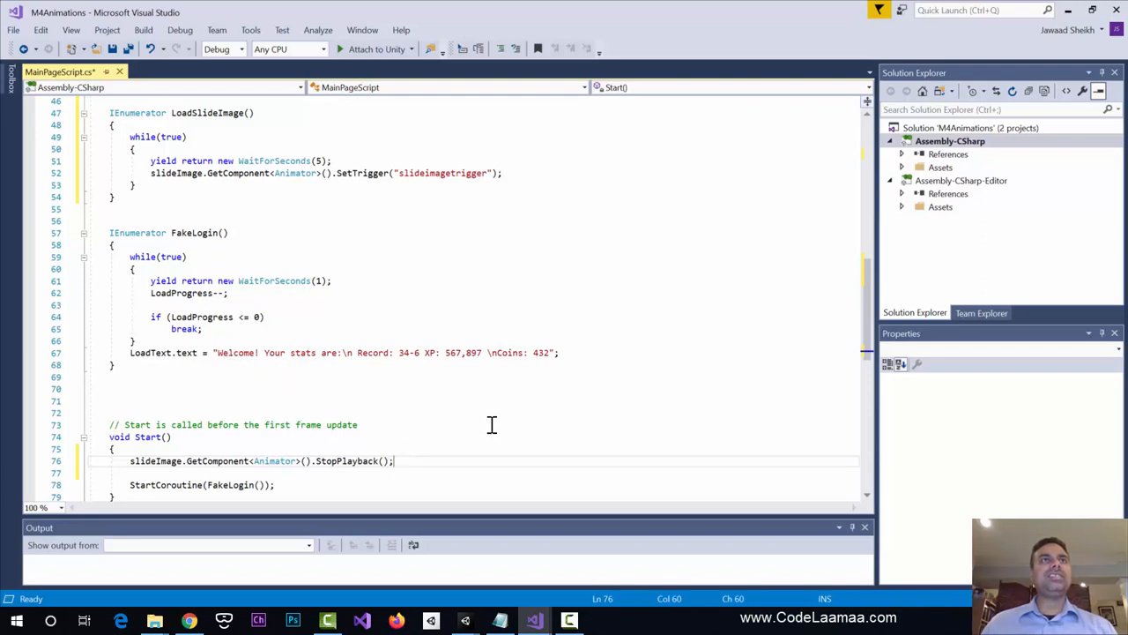
# - Add StartCoroutine(LoadSlideImage()); at the end of FakeLogin, after the LoadText.text assignment, and save the script
pyautogui.click(602, 352)
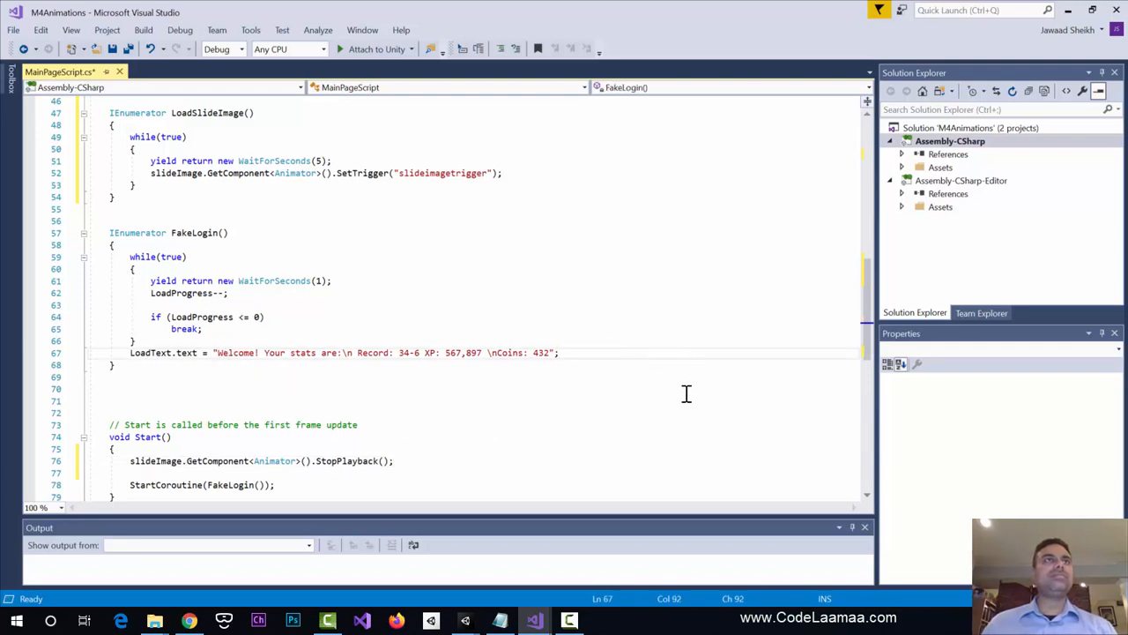
pyautogui.press('Return')
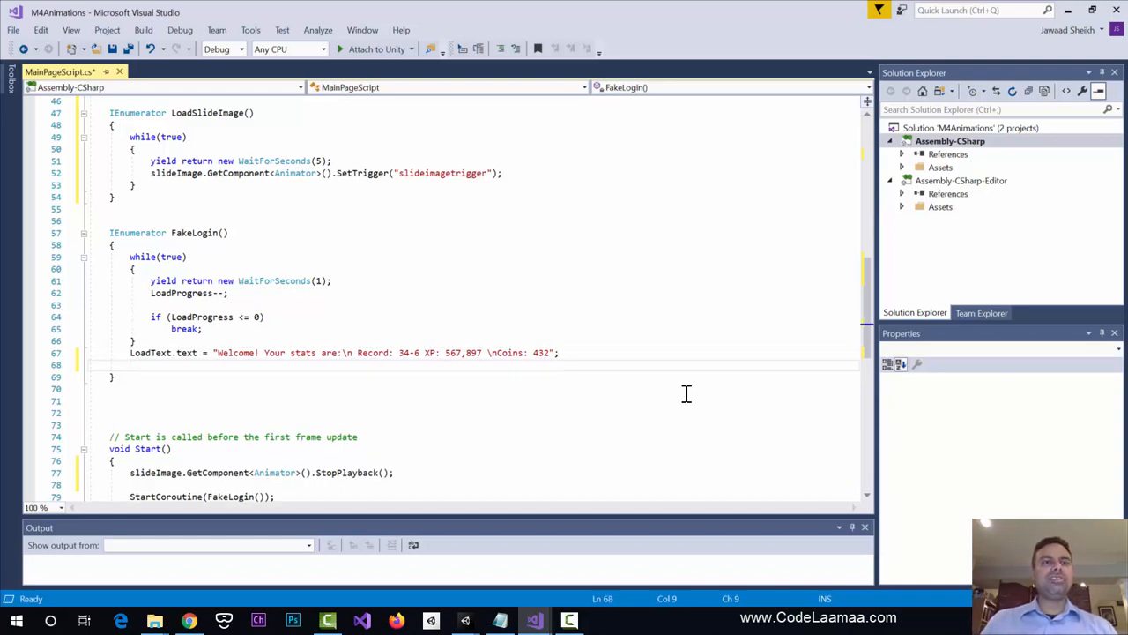
pyautogui.write('StartCo')
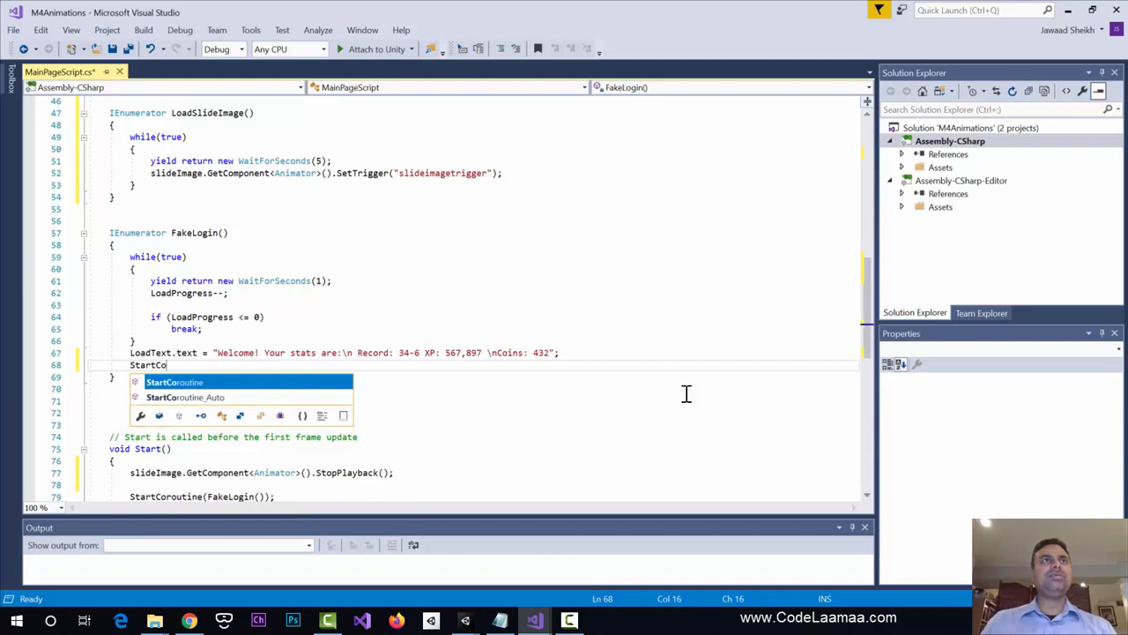
pyautogui.write('routine(')
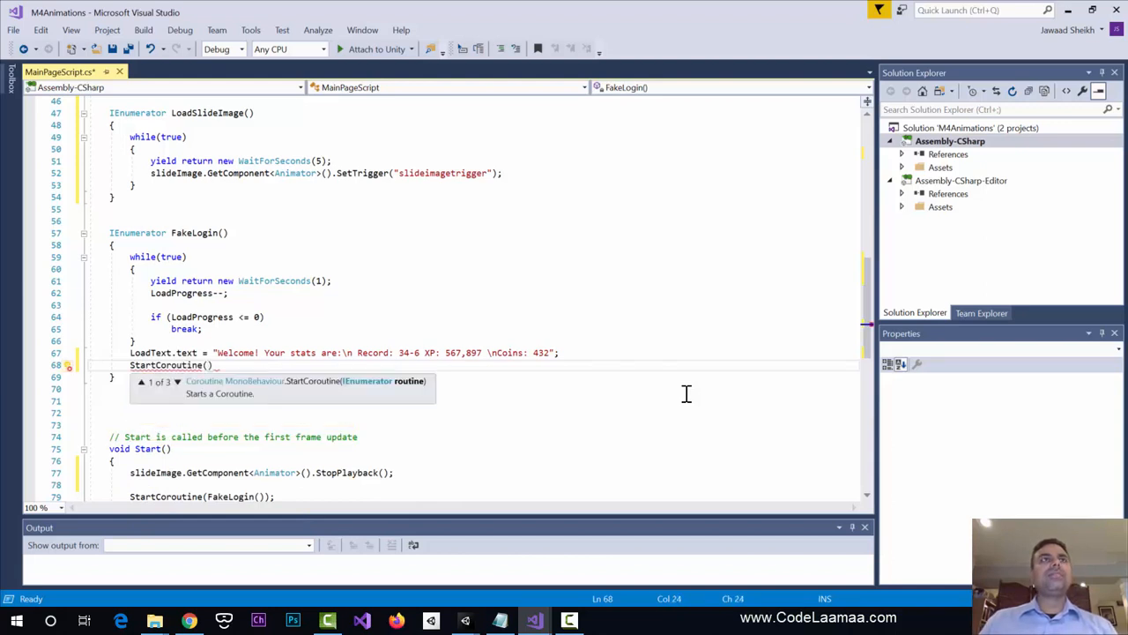
pyautogui.write('Load')
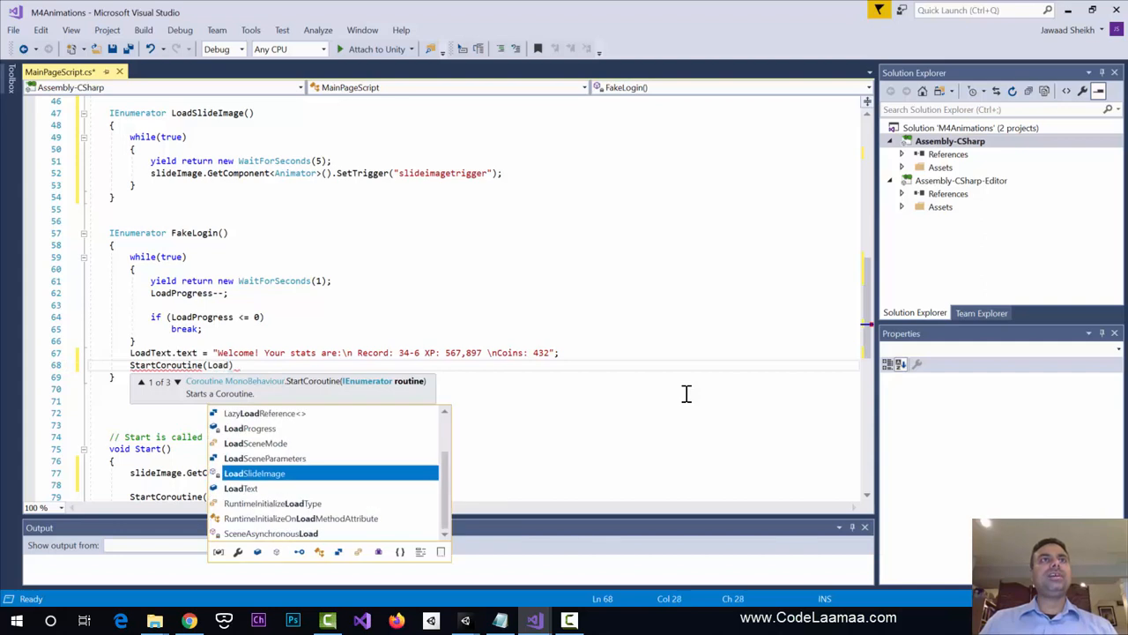
pyautogui.press('Tab')
pyautogui.write('())')
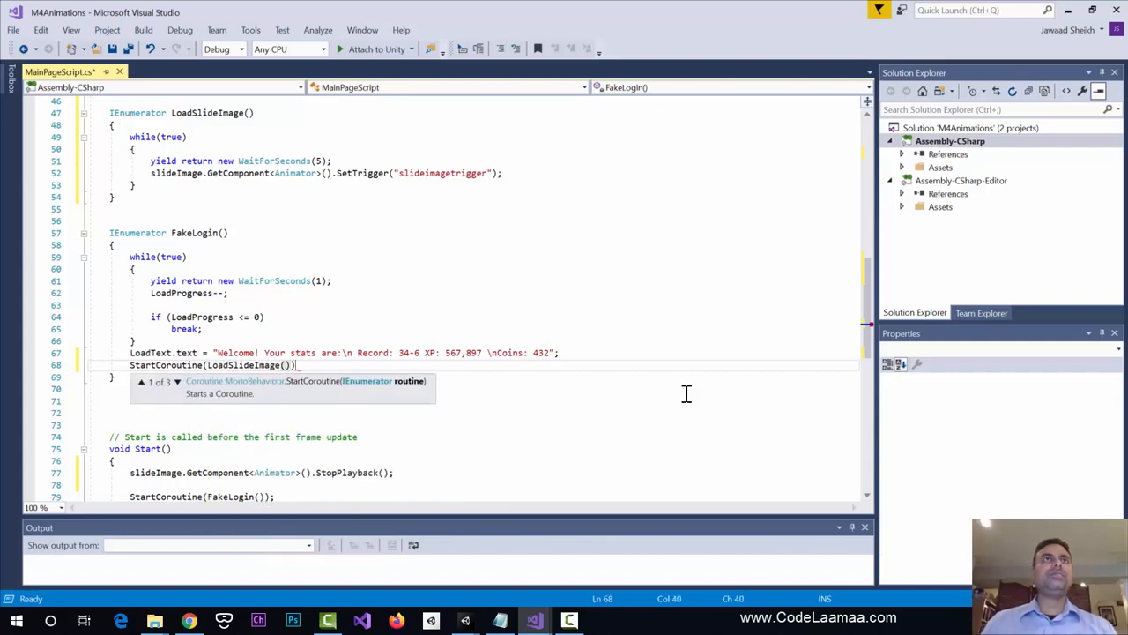
pyautogui.write(');')
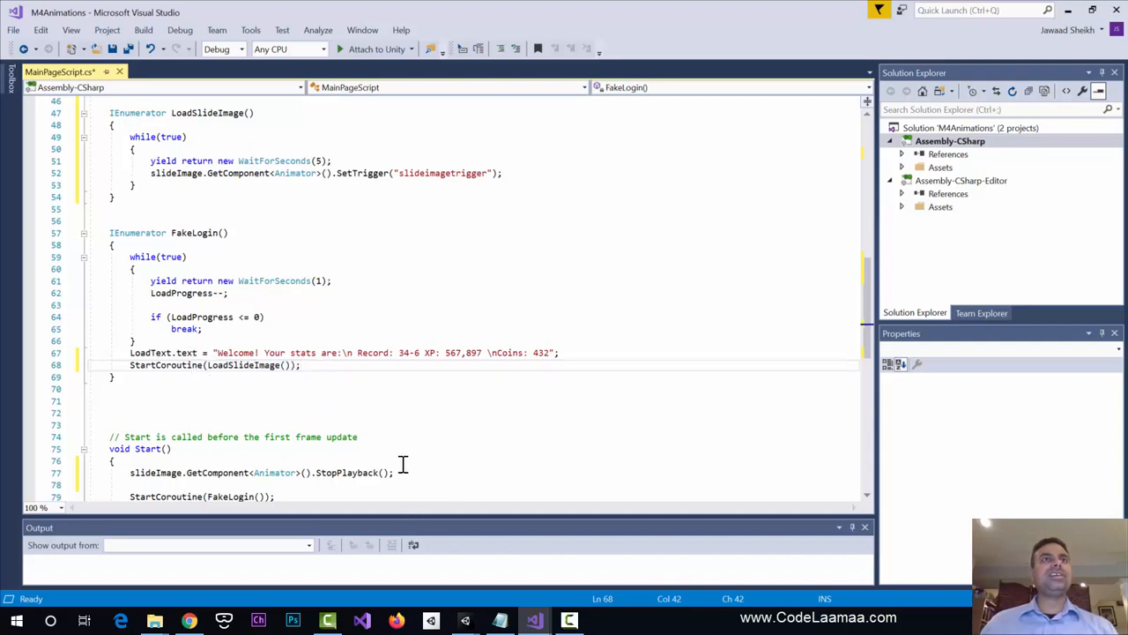
pyautogui.click(469, 461)
pyautogui.hotkey('ctrl', 's')
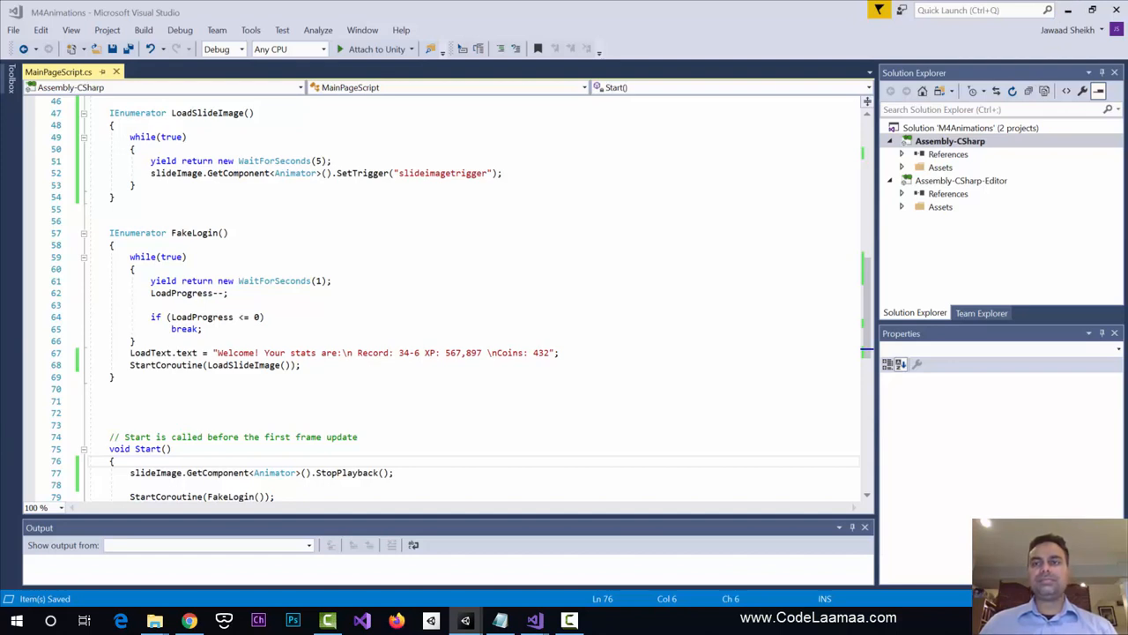
# - Switch to Unity, assign the SlideImage object to MainPageScript's Slide Image reference, and test-run the scene in play mode
pyautogui.hotkey('alt', 'Tab')
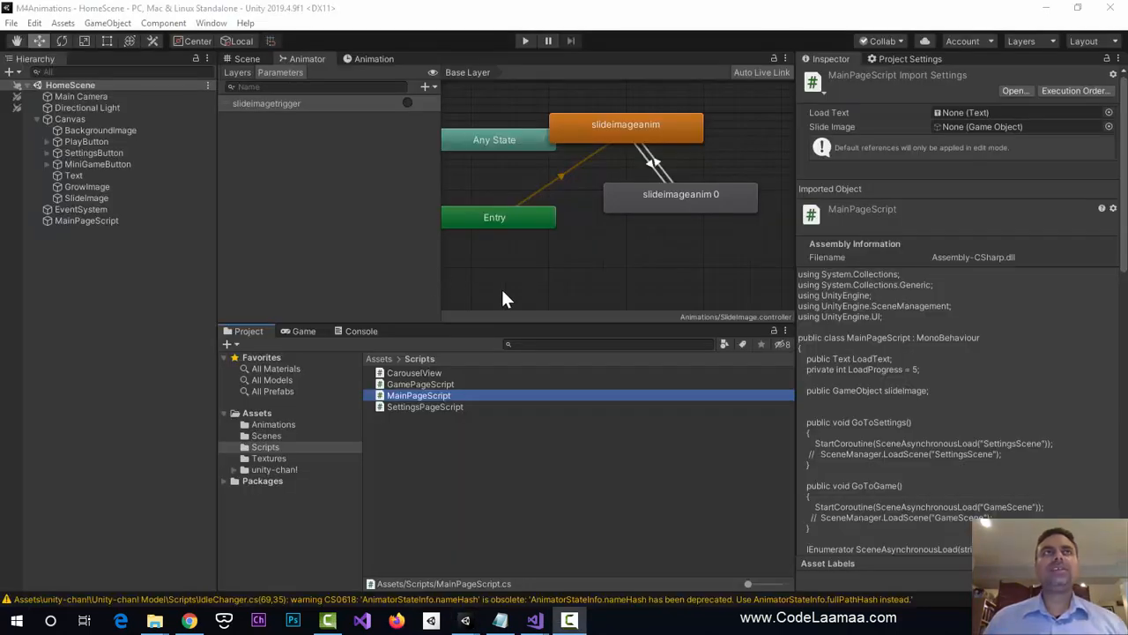
pyautogui.click(106, 221)
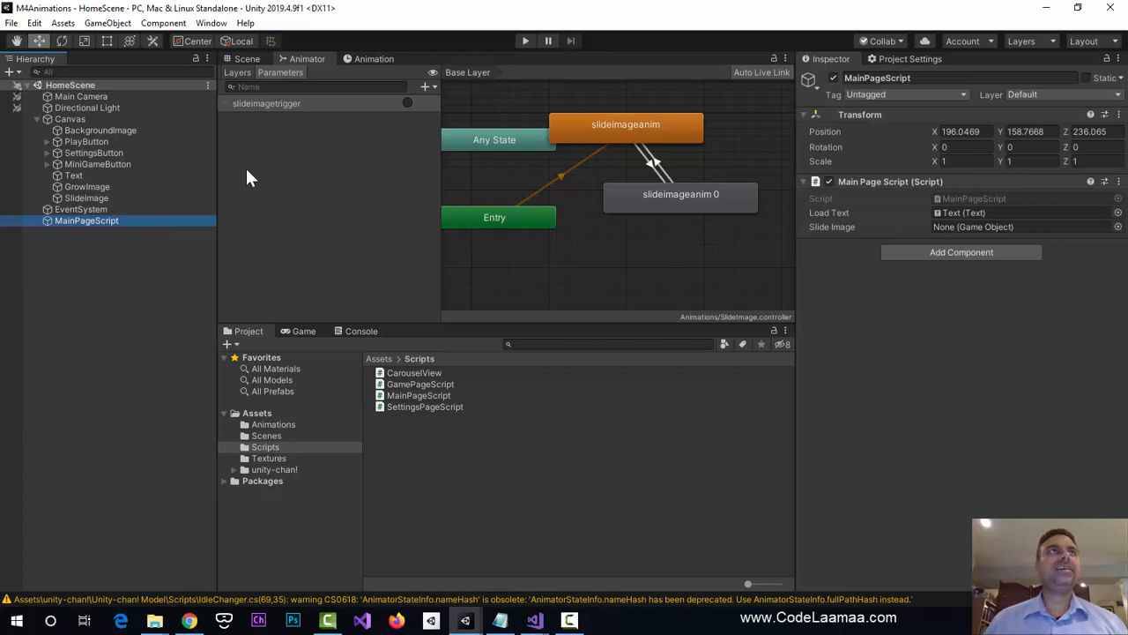
pyautogui.click(86, 198)
pyautogui.moveTo(86, 199); pyautogui.dragTo(953, 240)
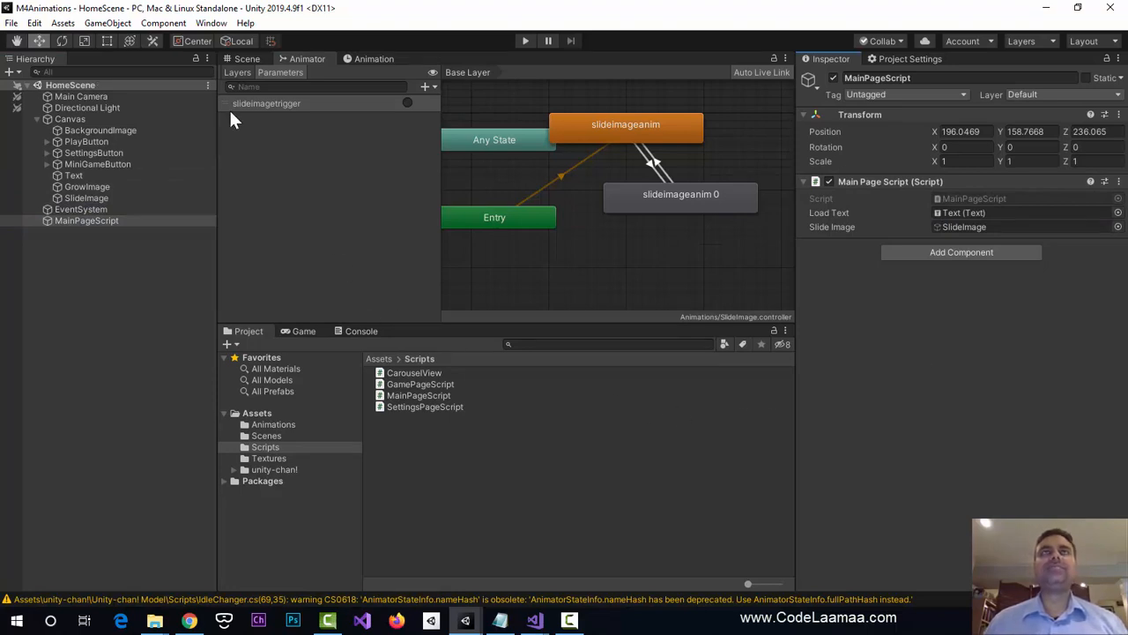
pyautogui.click(521, 40)
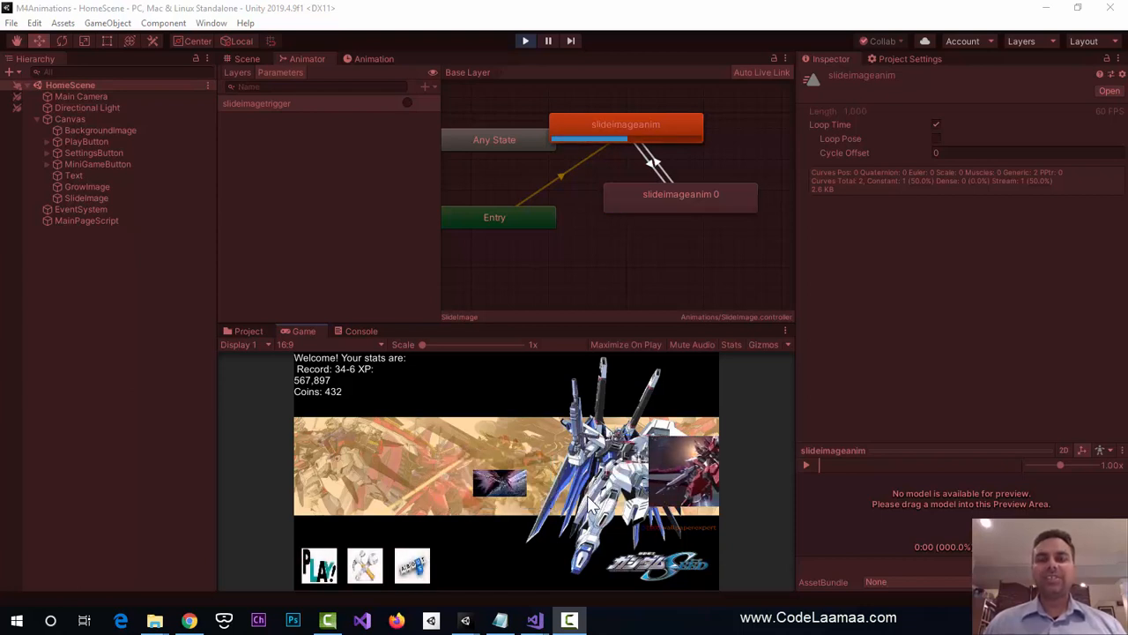
pyautogui.click(522, 40)
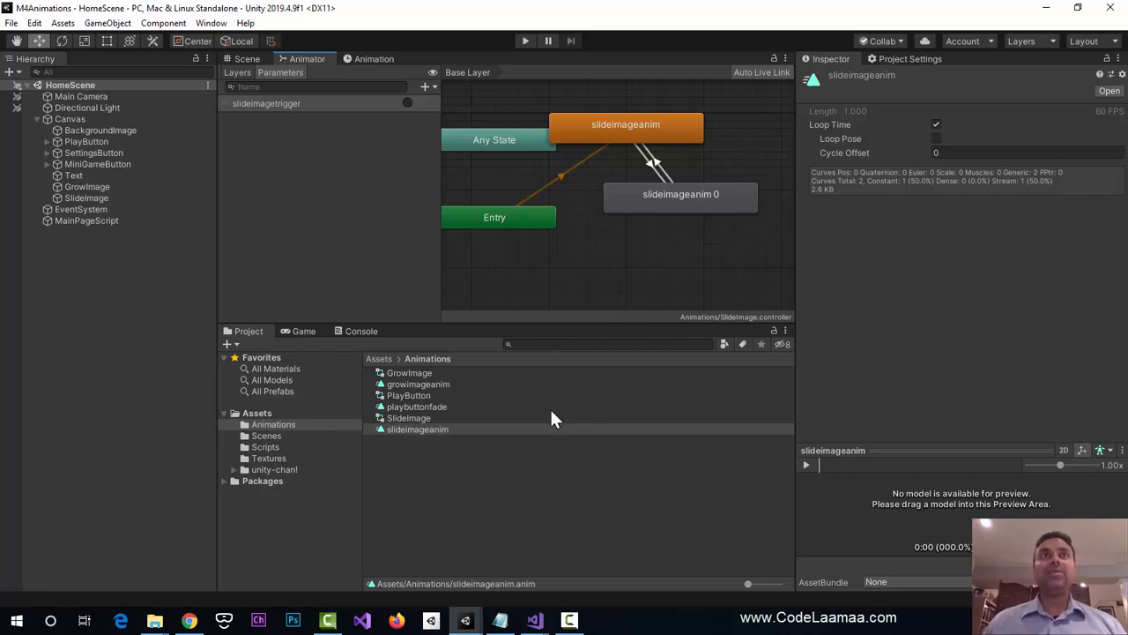
# - Turn off Loop Time on the slideimageanim clip and test-run the scene again
pyautogui.click(413, 434)
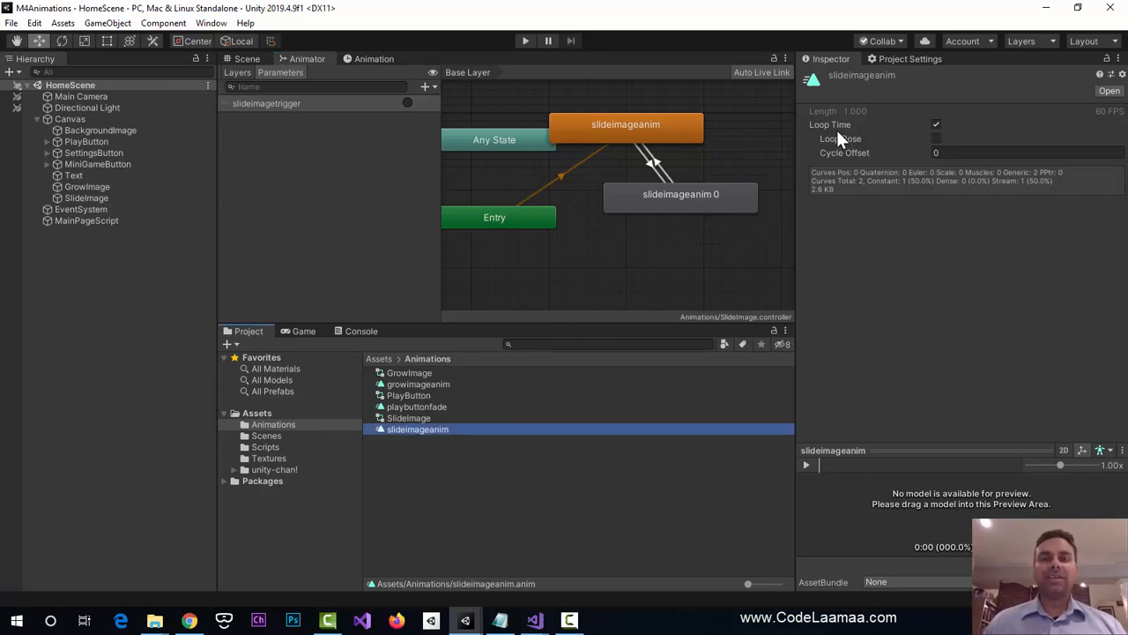
pyautogui.click(935, 125)
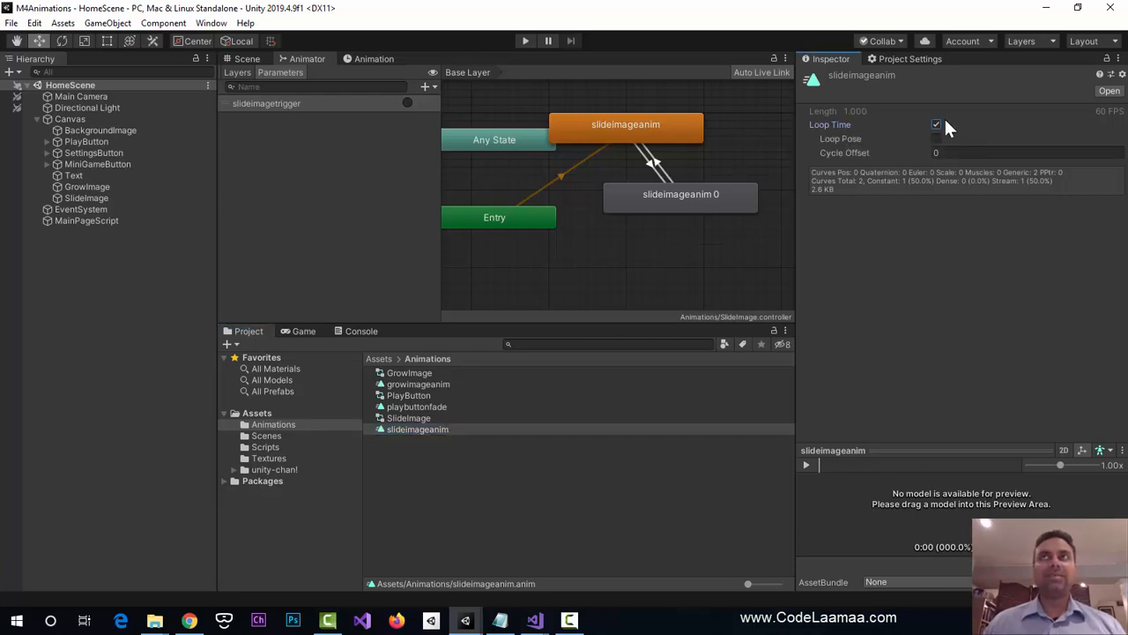
pyautogui.click(726, 277)
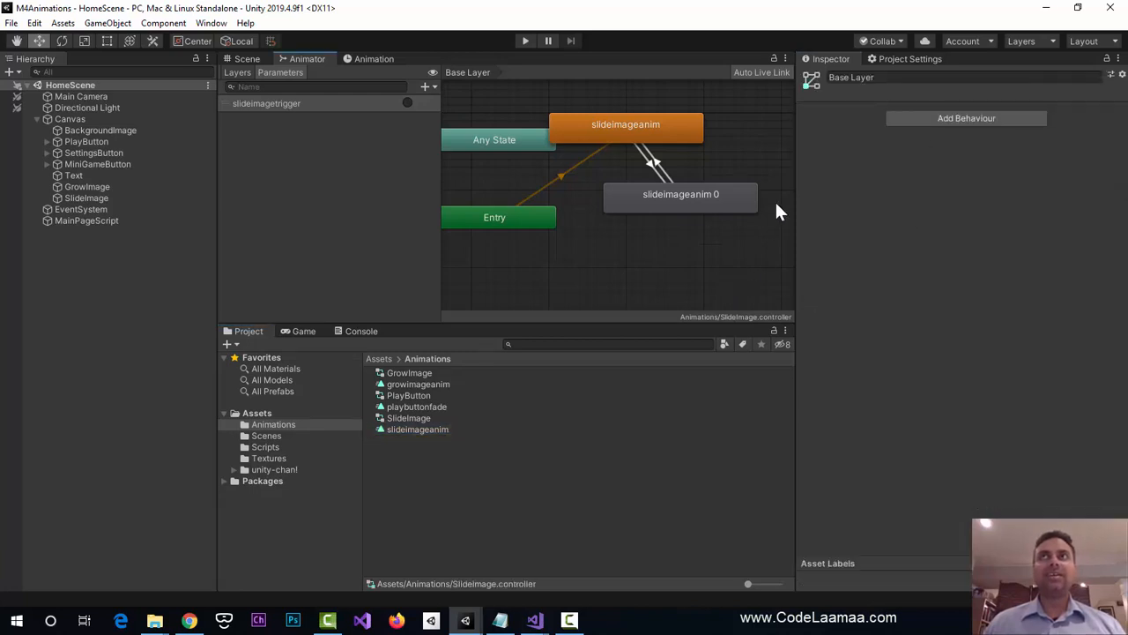
pyautogui.click(407, 418)
pyautogui.click(410, 430)
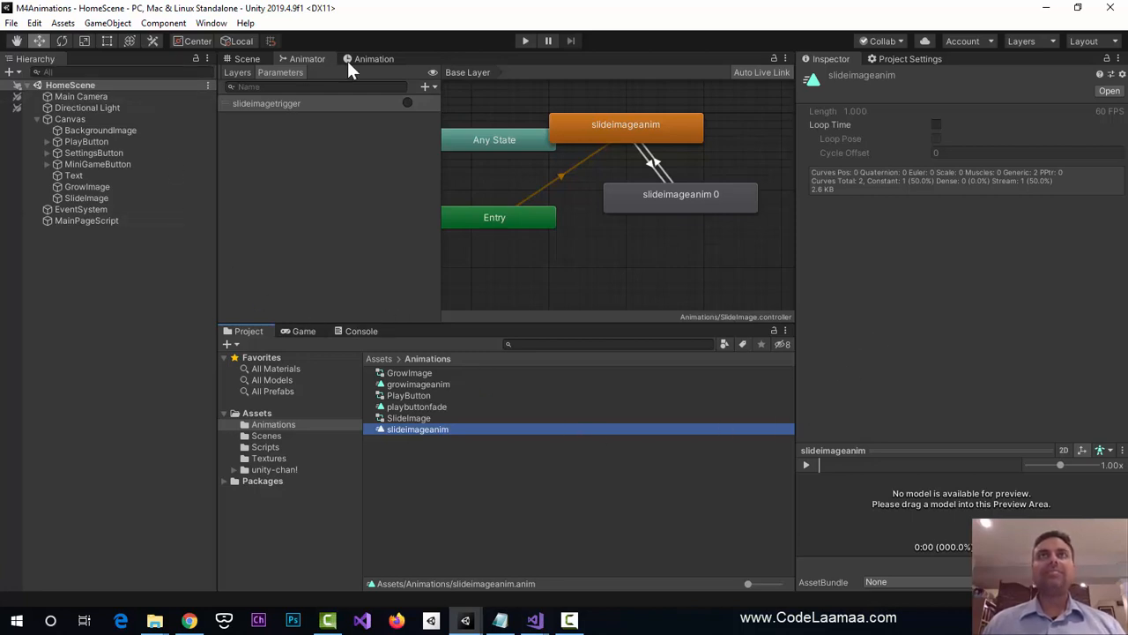
pyautogui.click(526, 41)
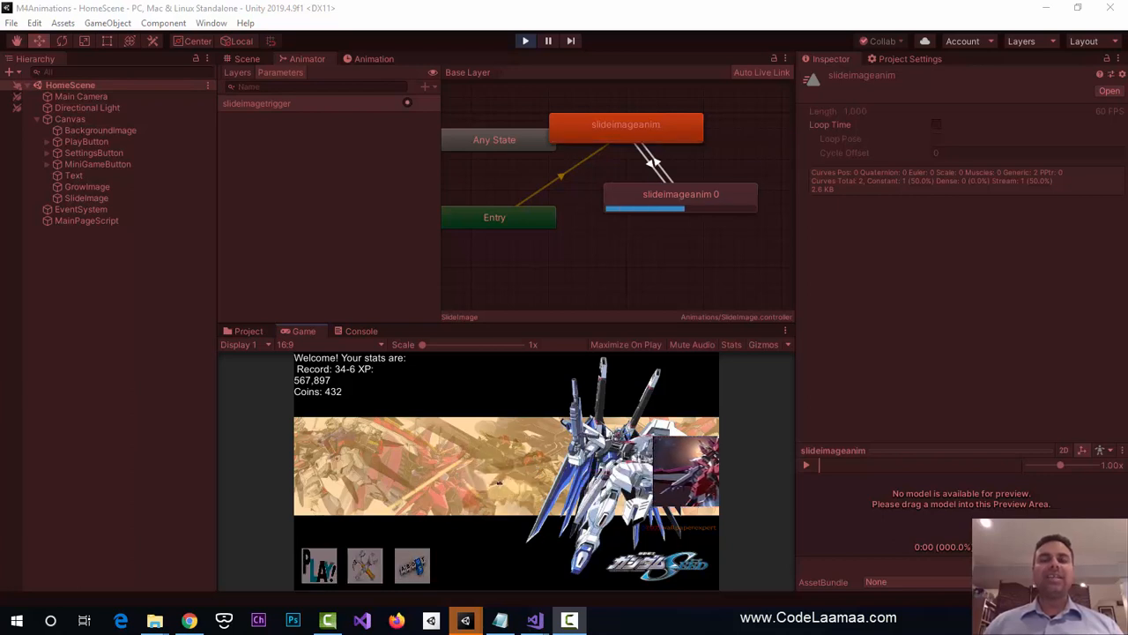
pyautogui.click(529, 41)
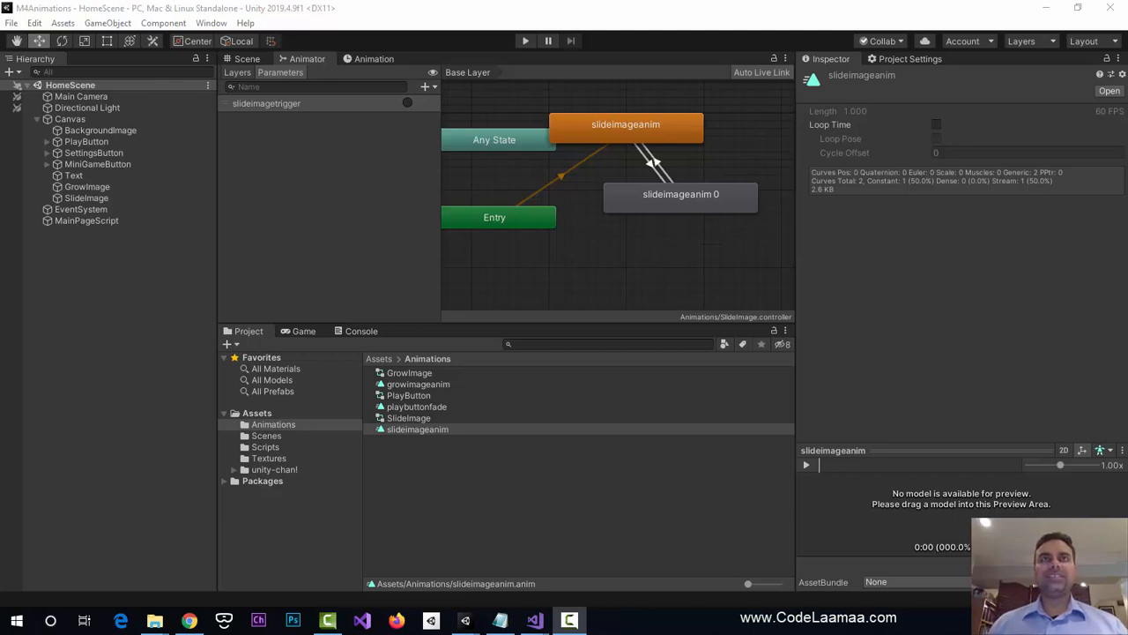
# - Open the fembot asset folder and examine the femalerobot model's import settings and its FBX file in File Explorer
pyautogui.click(310, 520)
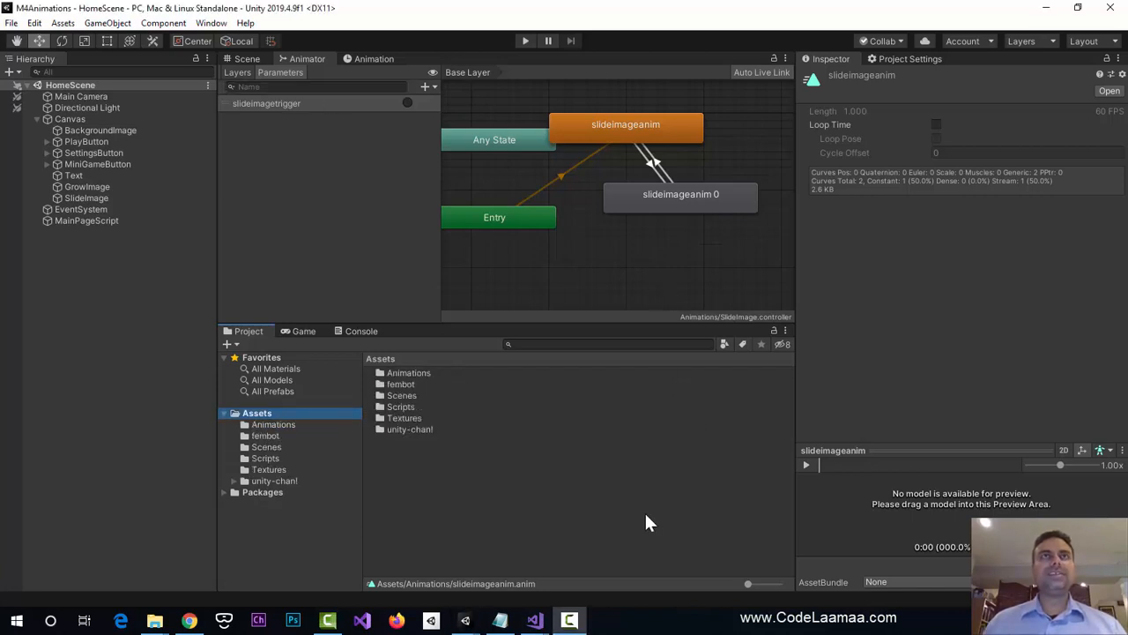
pyautogui.doubleClick(398, 384)
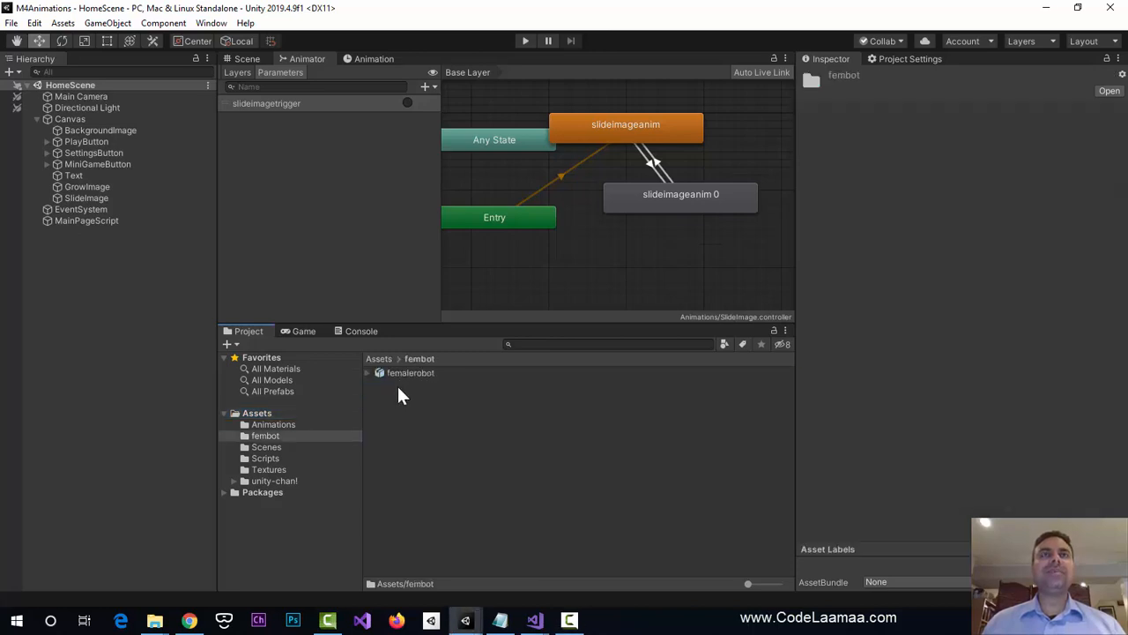
pyautogui.click(403, 374)
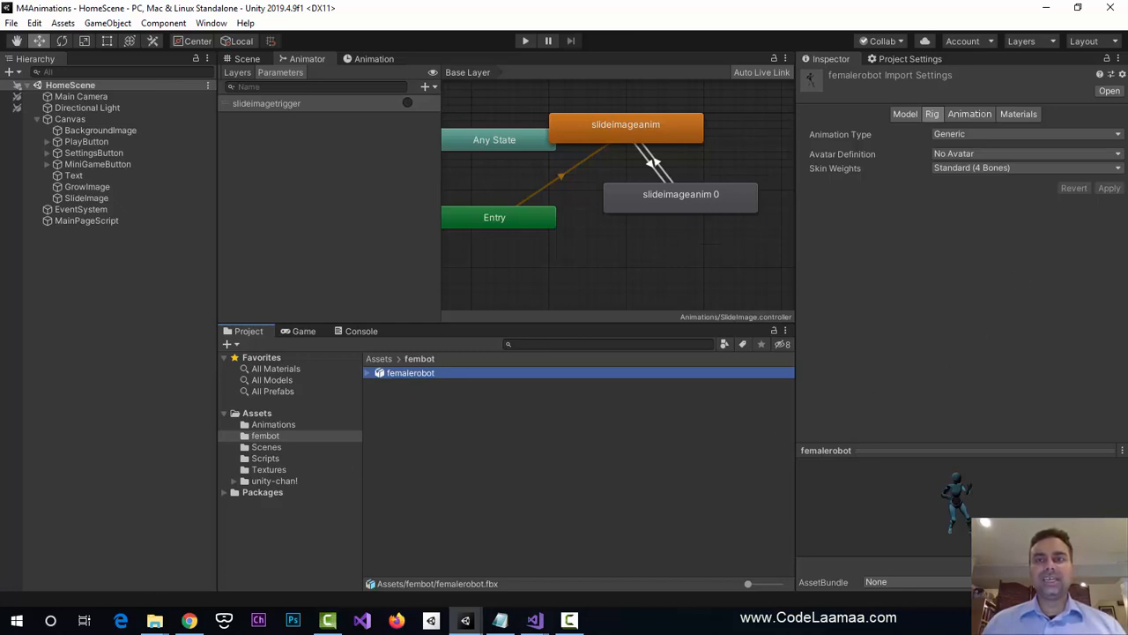
pyautogui.moveTo(180, 12); pyautogui.dragTo(601, 123)
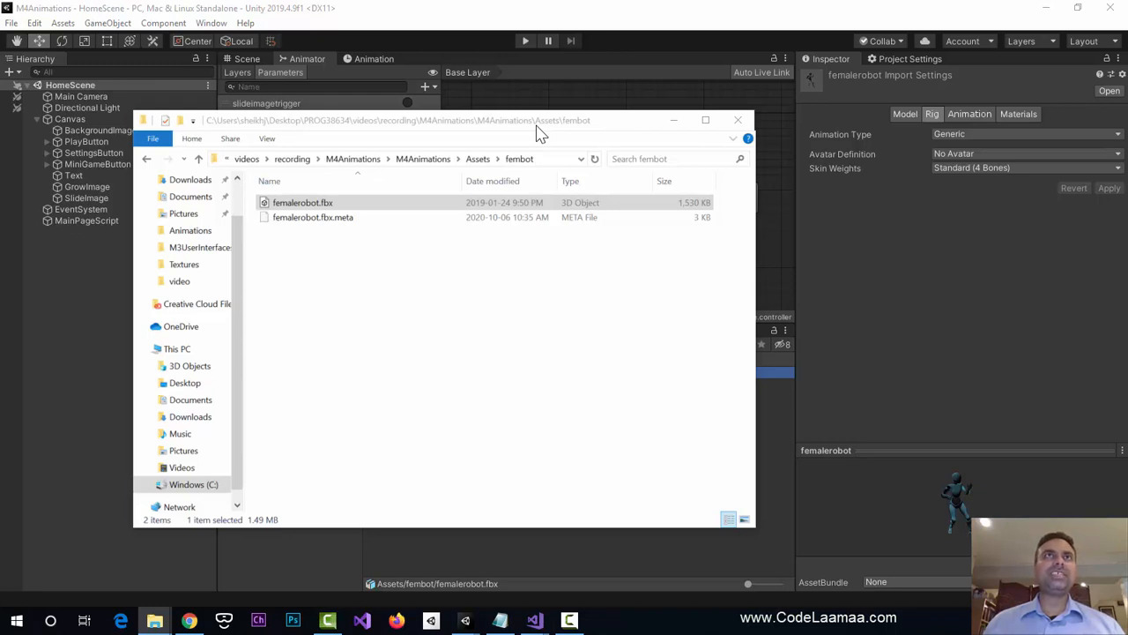
pyautogui.click(674, 120)
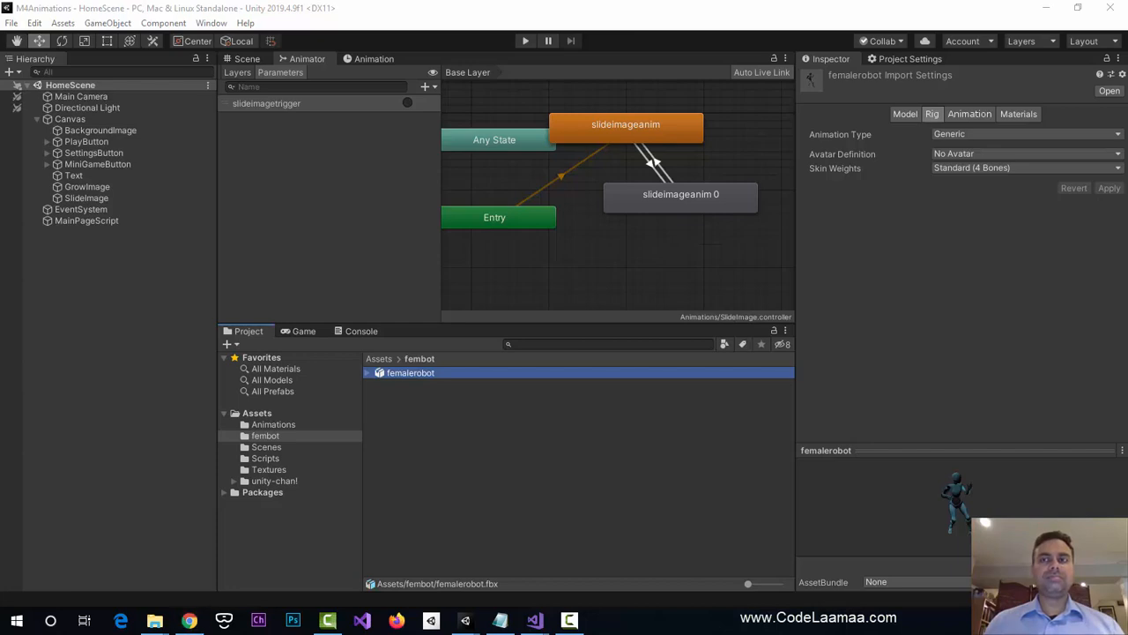
# - Switch to Chrome, show the Mixamo website in a maximized window, and dismiss the logout notice
pyautogui.click(189, 620)
pyautogui.moveTo(176, 94); pyautogui.dragTo(523, 96)
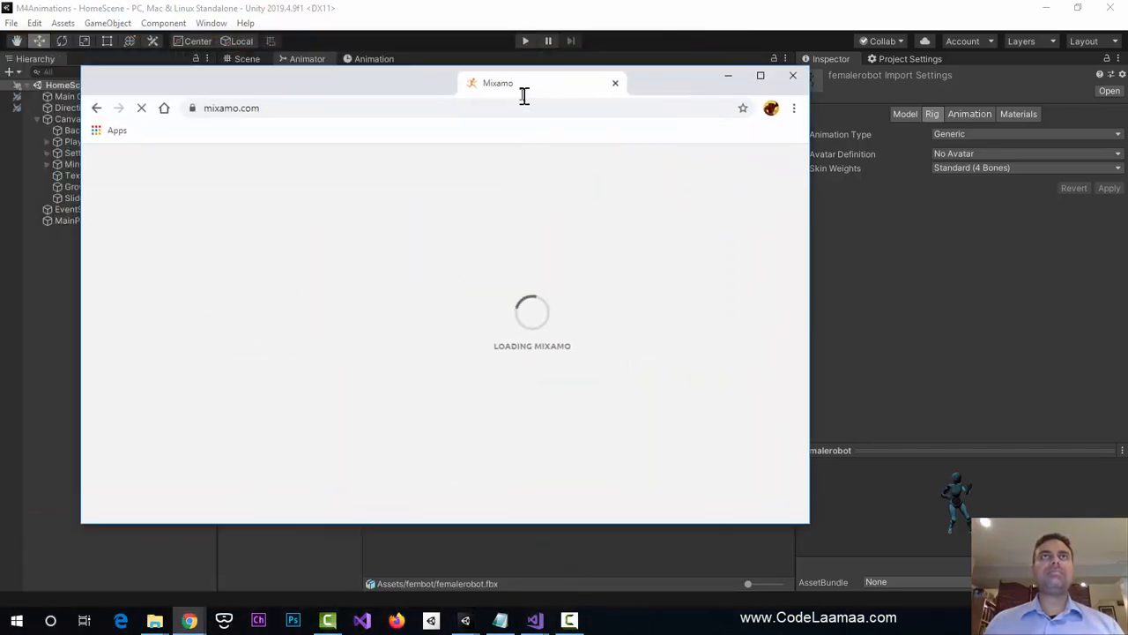
pyautogui.doubleClick(523, 97)
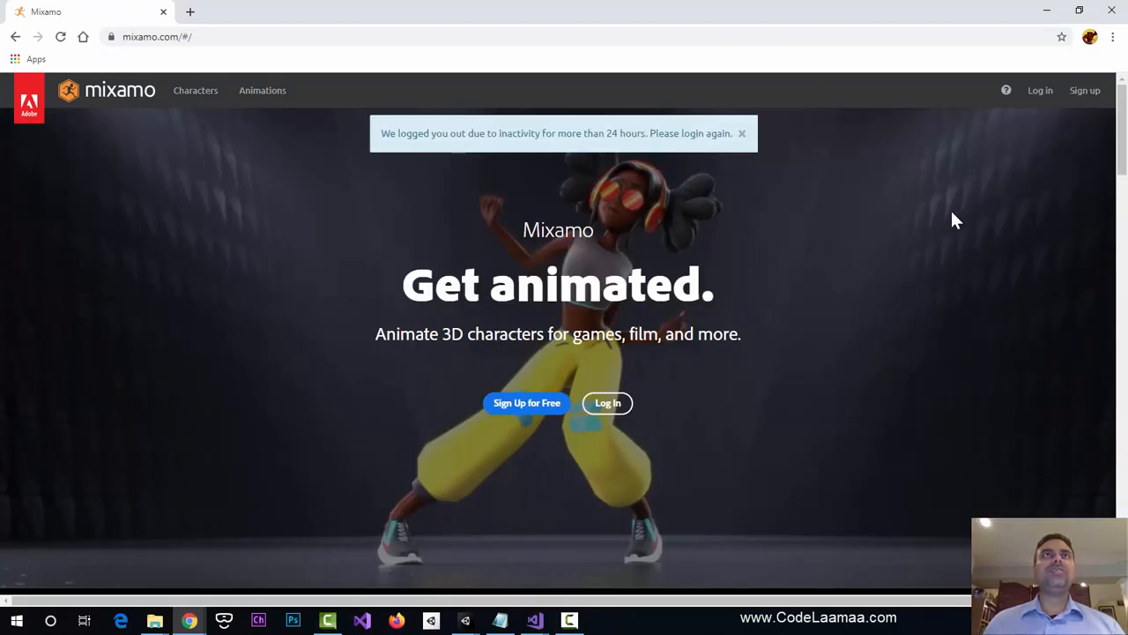
pyautogui.click(741, 133)
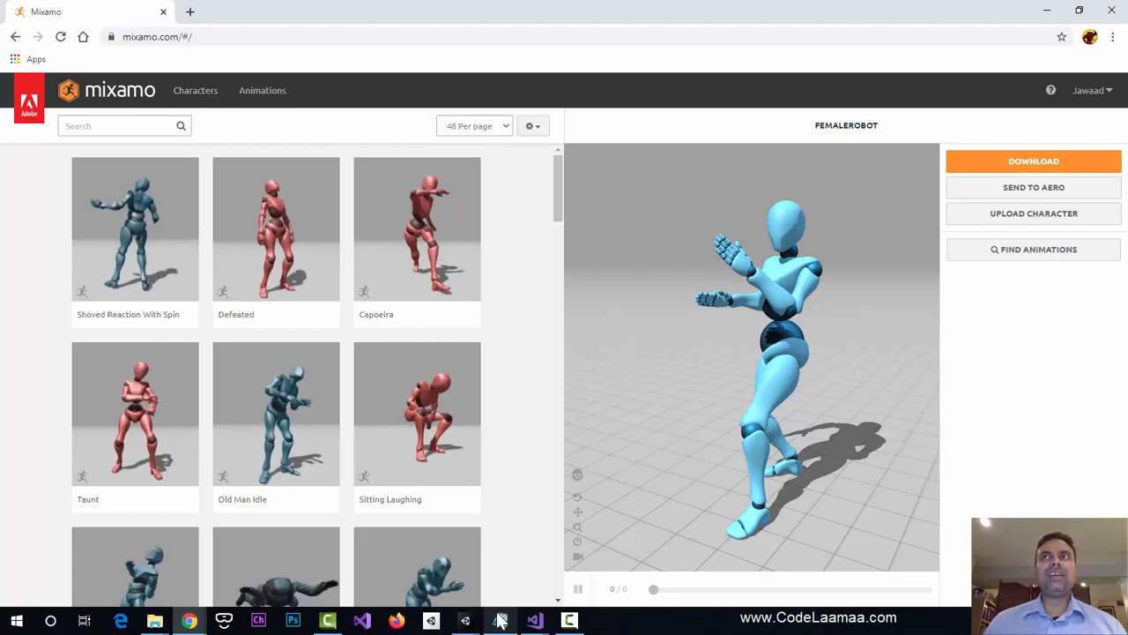
# - Upload femalerobot.fbx from the project's fembot folder to Mixamo as a new character and confirm replacing the previous character
pyautogui.moveTo(499, 621)
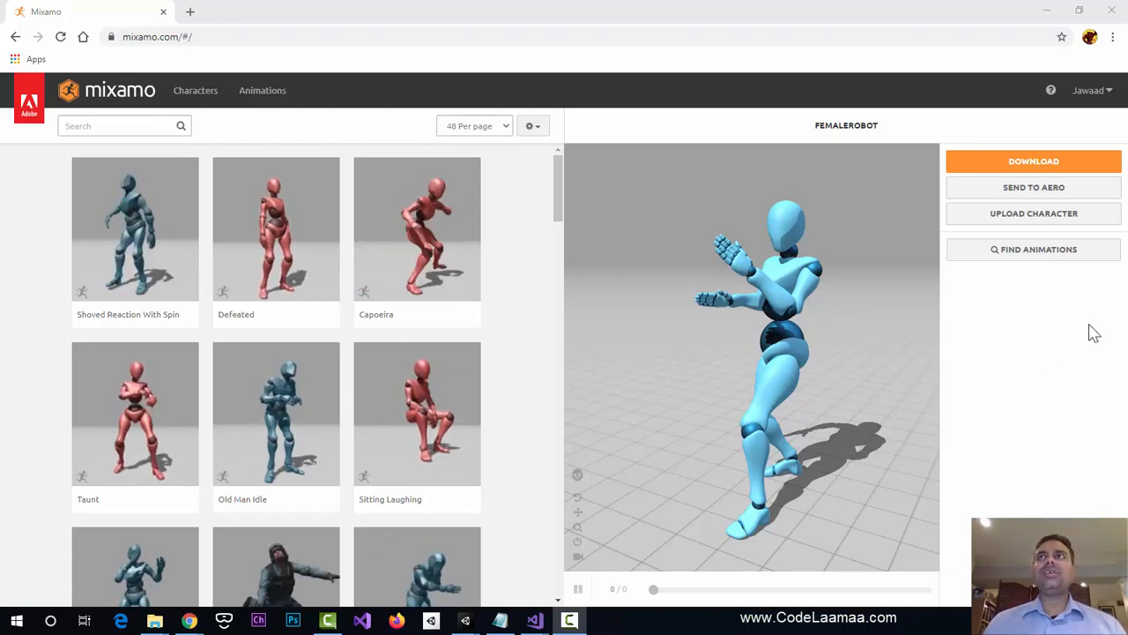
pyautogui.click(1049, 216)
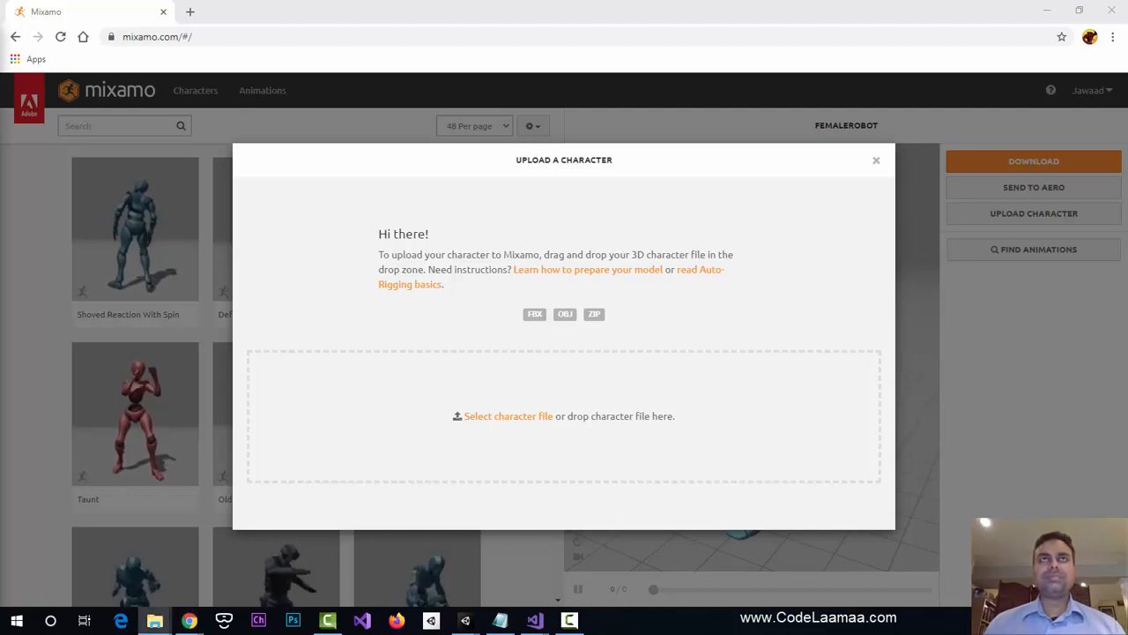
pyautogui.moveTo(0, 17); pyautogui.dragTo(858, 69)
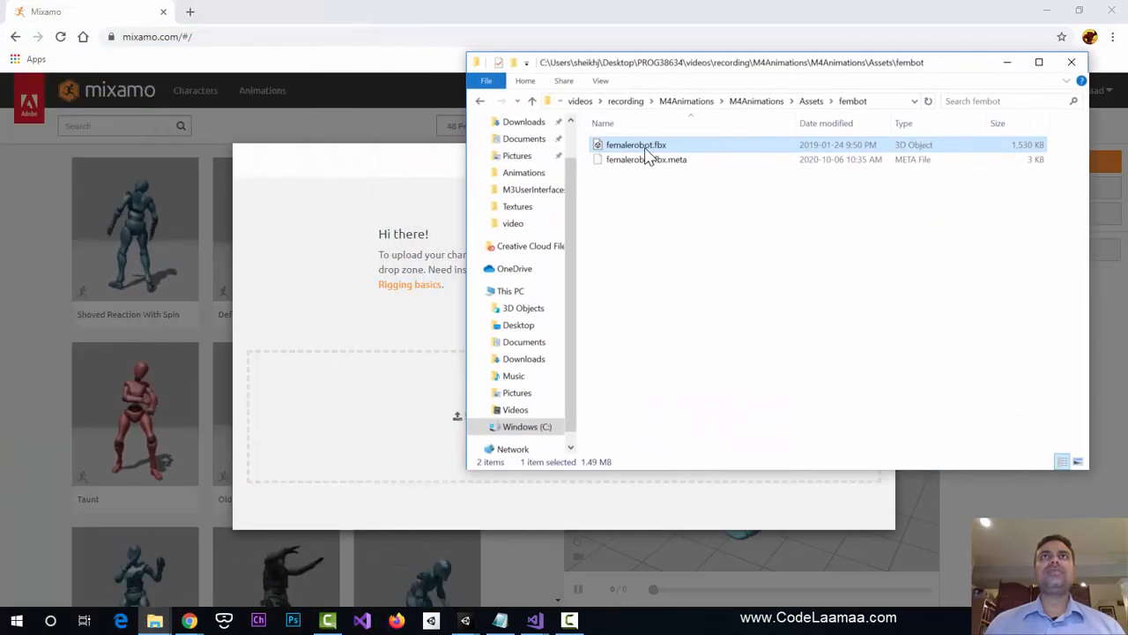
pyautogui.moveTo(646, 147); pyautogui.dragTo(323, 428)
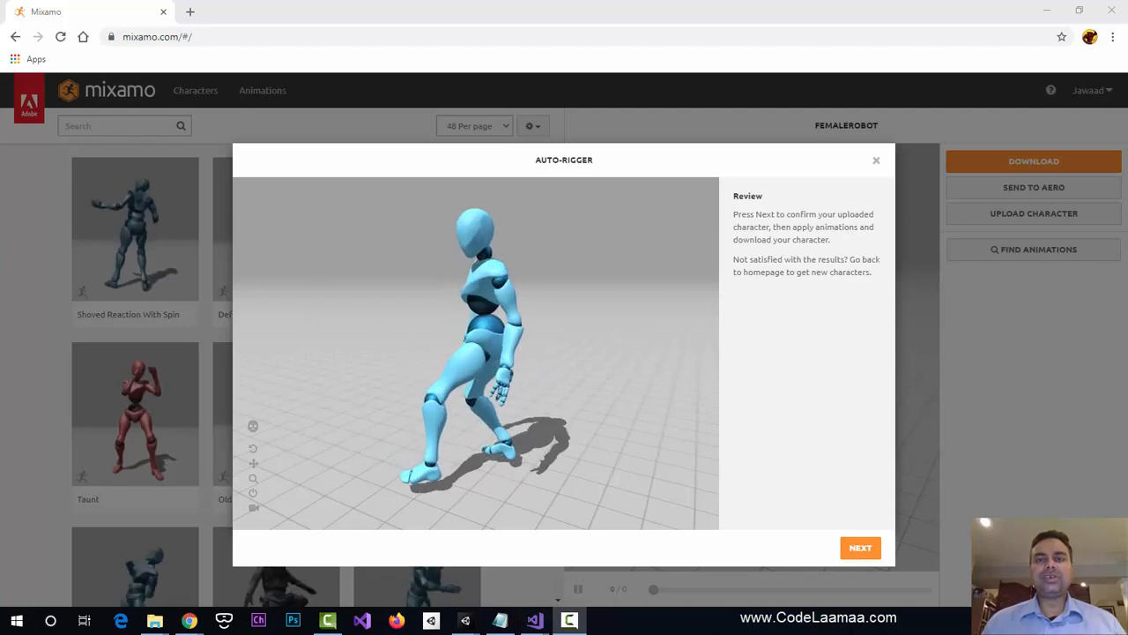
pyautogui.click(861, 549)
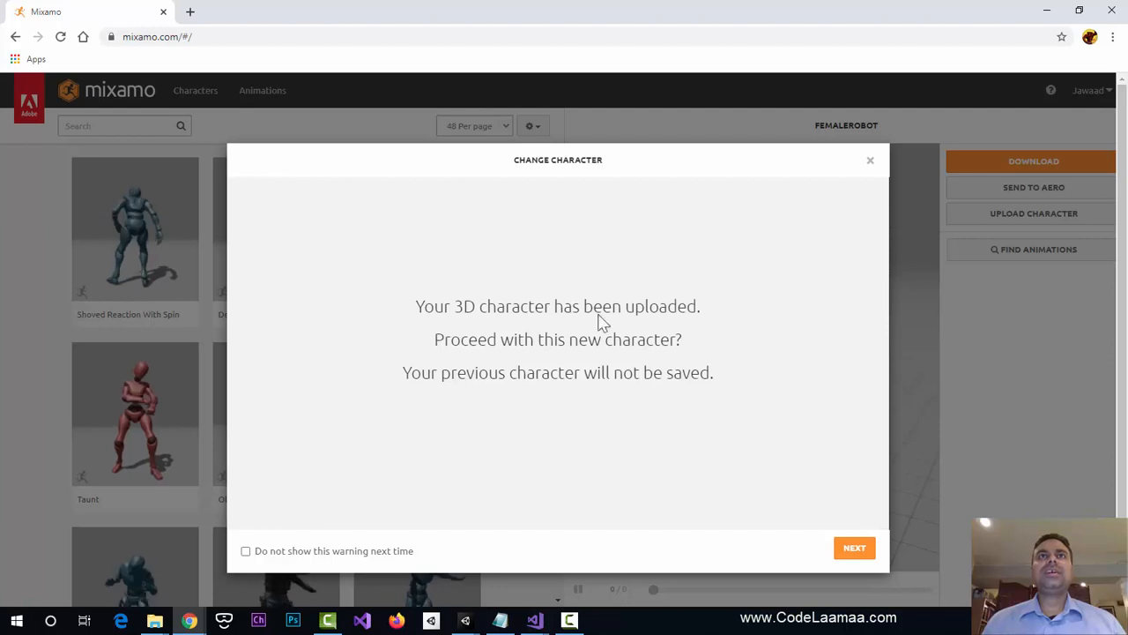
pyautogui.click(854, 547)
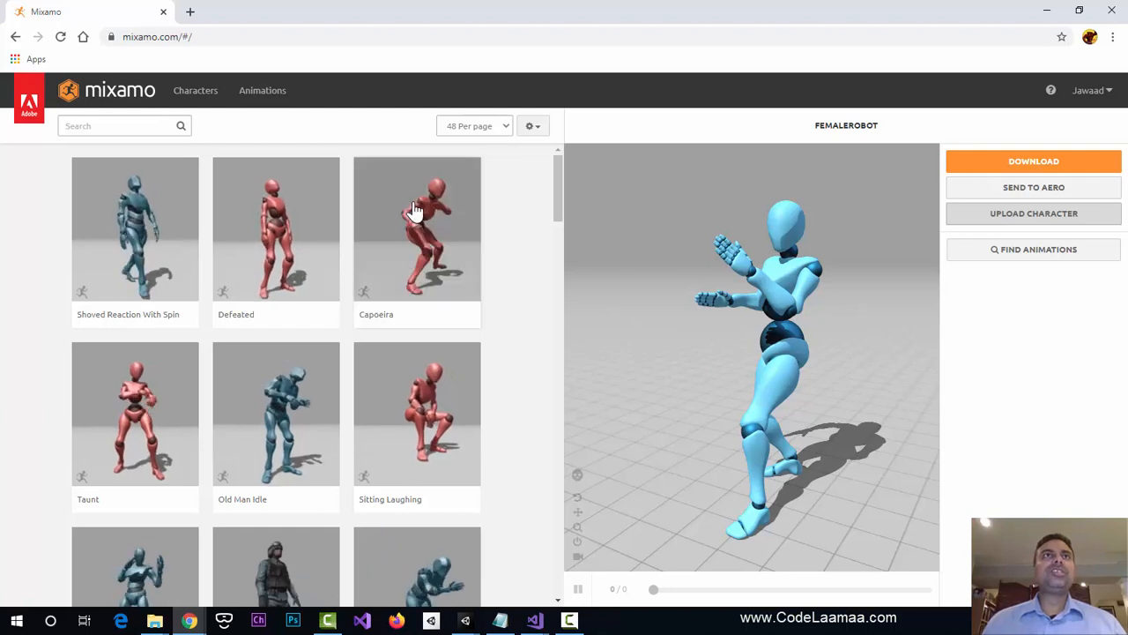
# - Search the Mixamo animations for "idle" and apply Old Man Idle to the femalerobot character
pyautogui.click(90, 127)
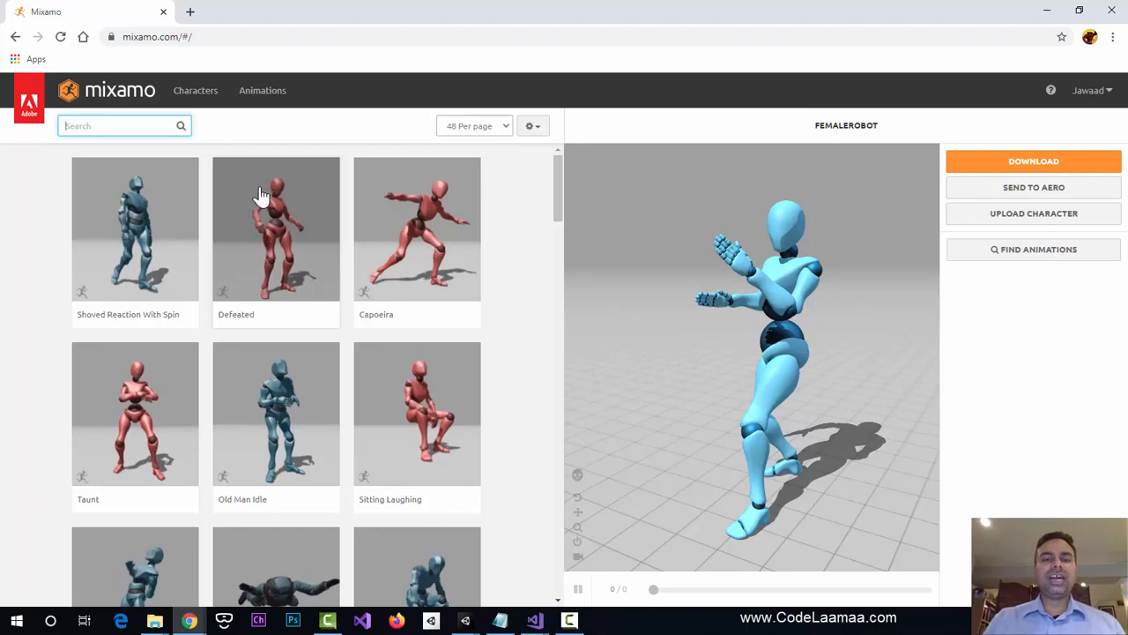
pyautogui.write('idle')
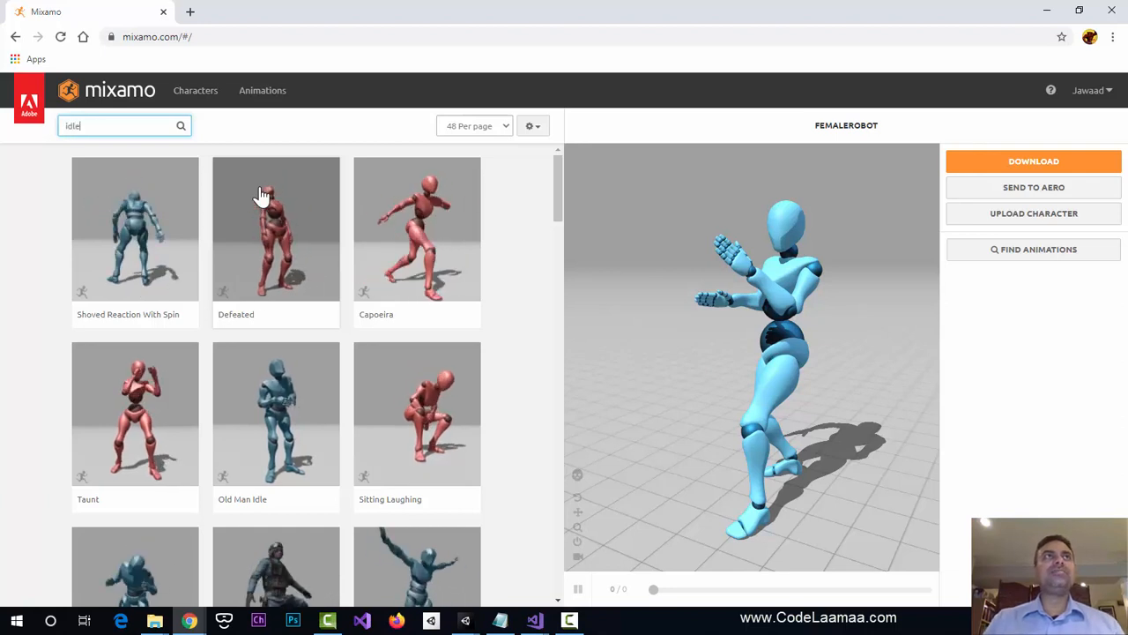
pyautogui.press('Return')
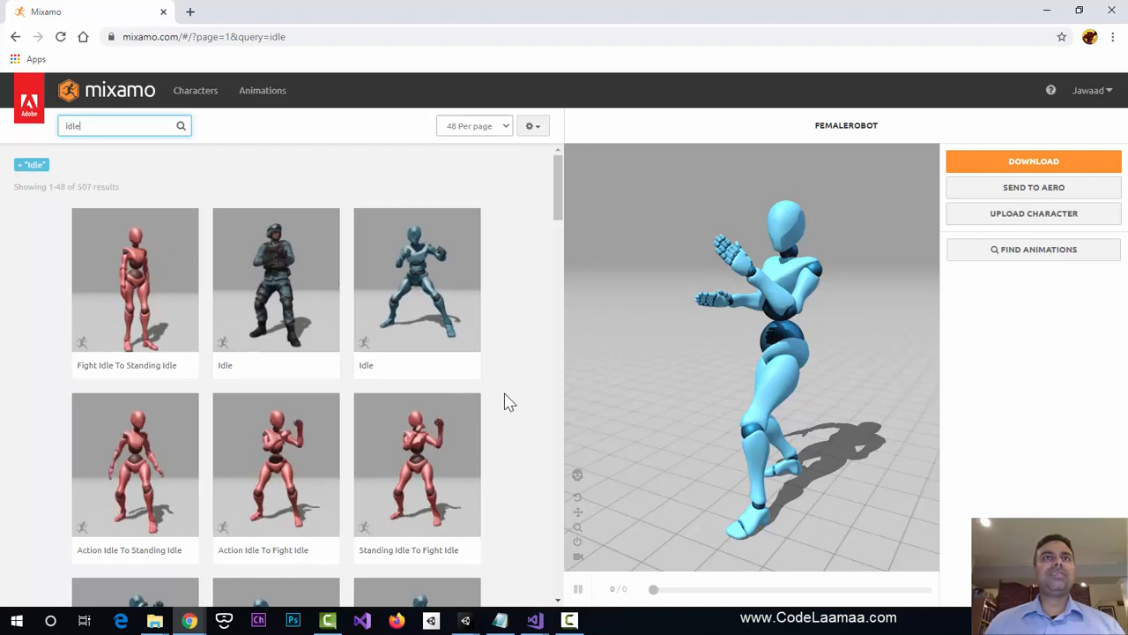
pyautogui.scroll(-1, 509, 402)
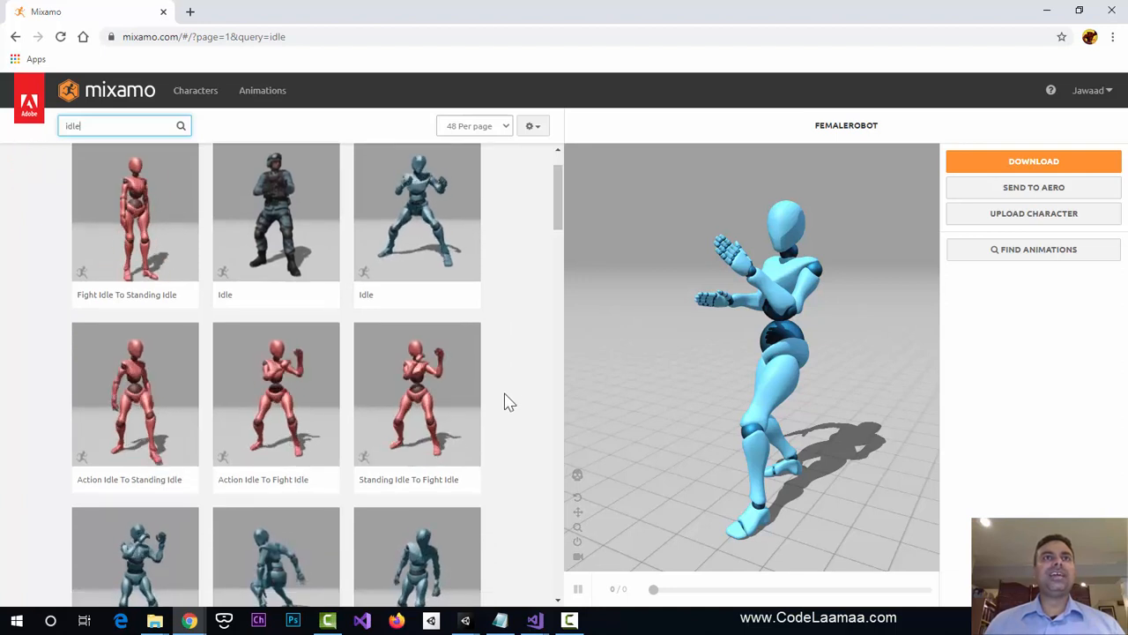
pyautogui.scroll(-2, 510, 402)
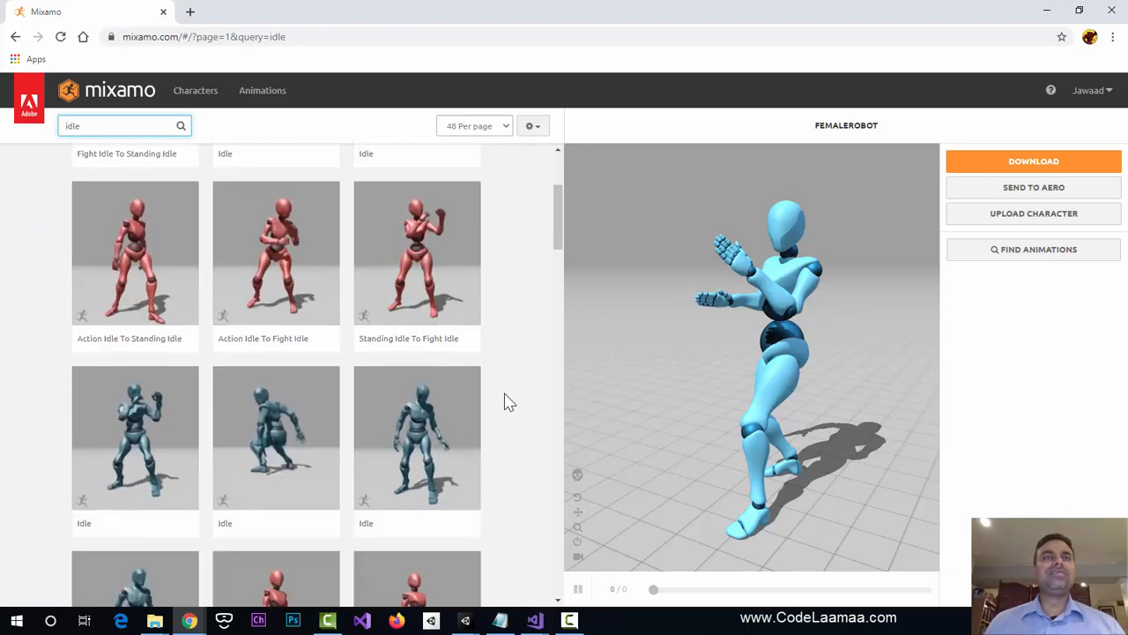
pyautogui.scroll(-1, 509, 402)
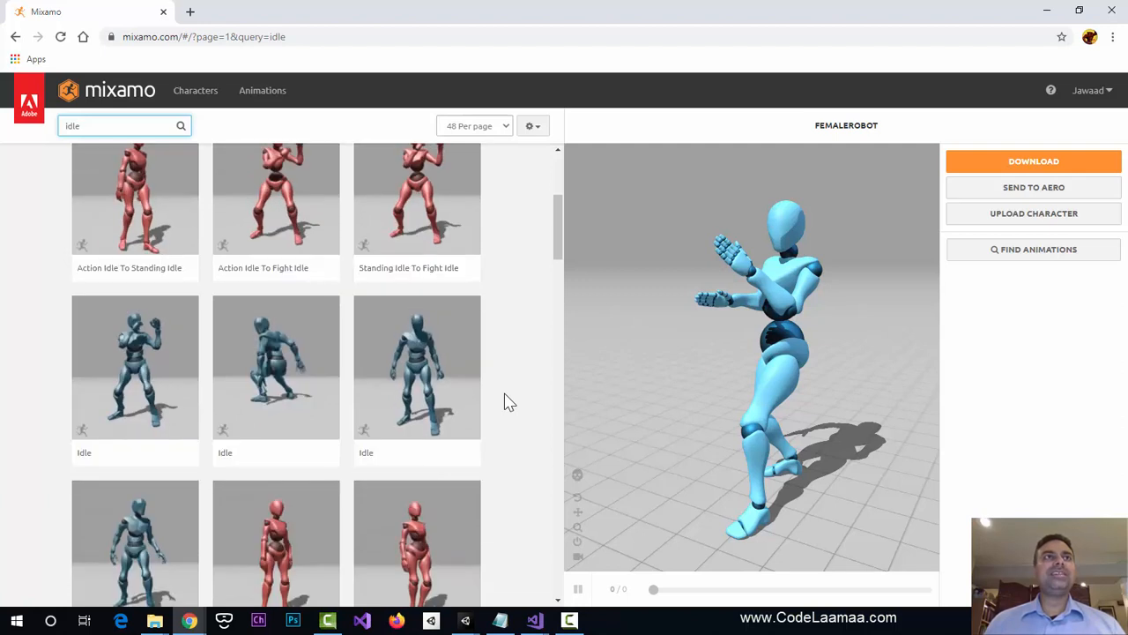
pyautogui.scroll(-2, 510, 402)
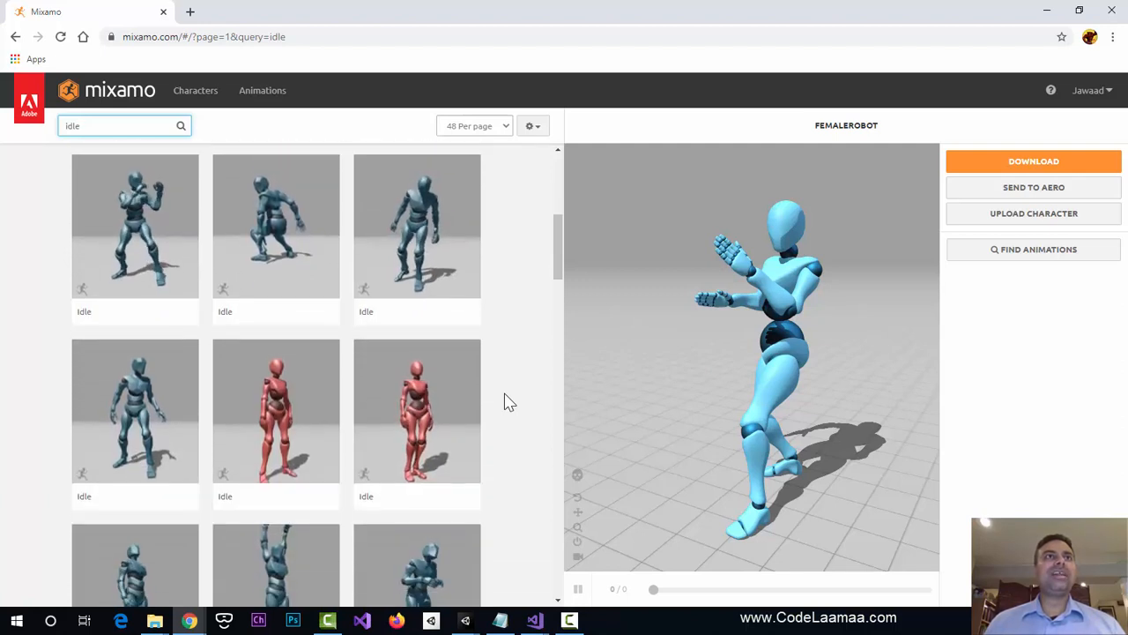
pyautogui.scroll(-3, 510, 402)
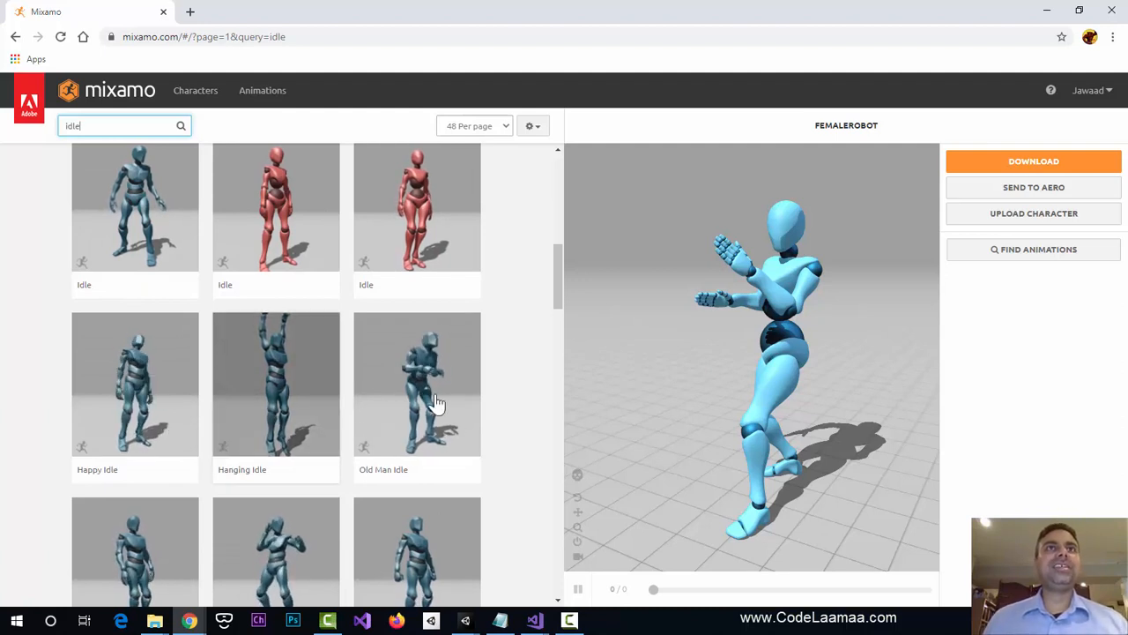
pyautogui.scroll(-1, 498, 436)
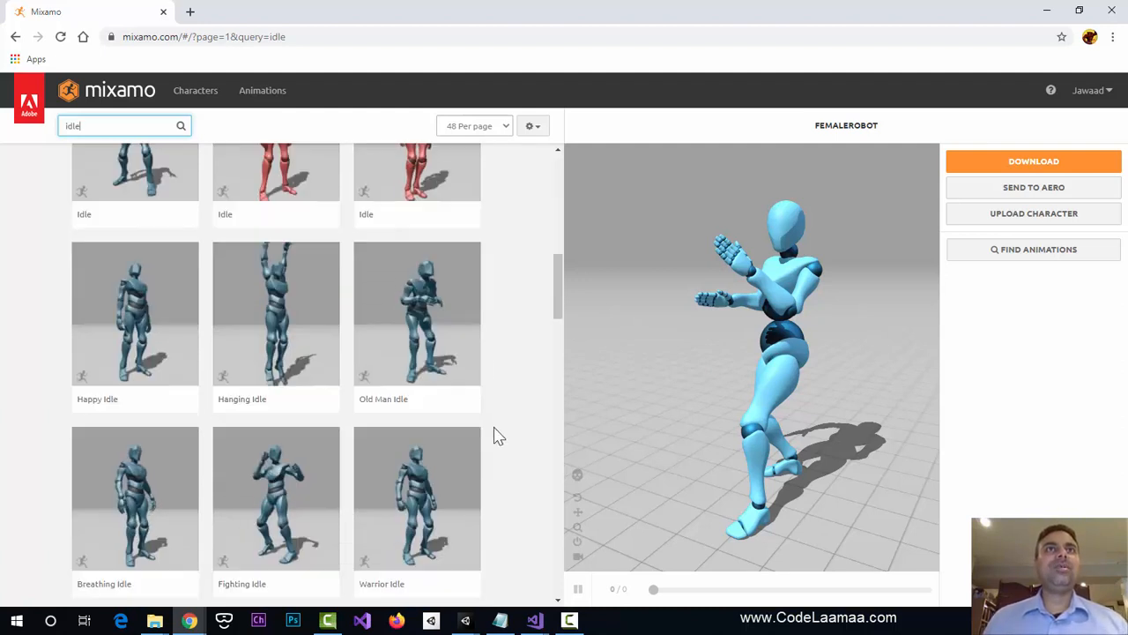
pyautogui.click(435, 342)
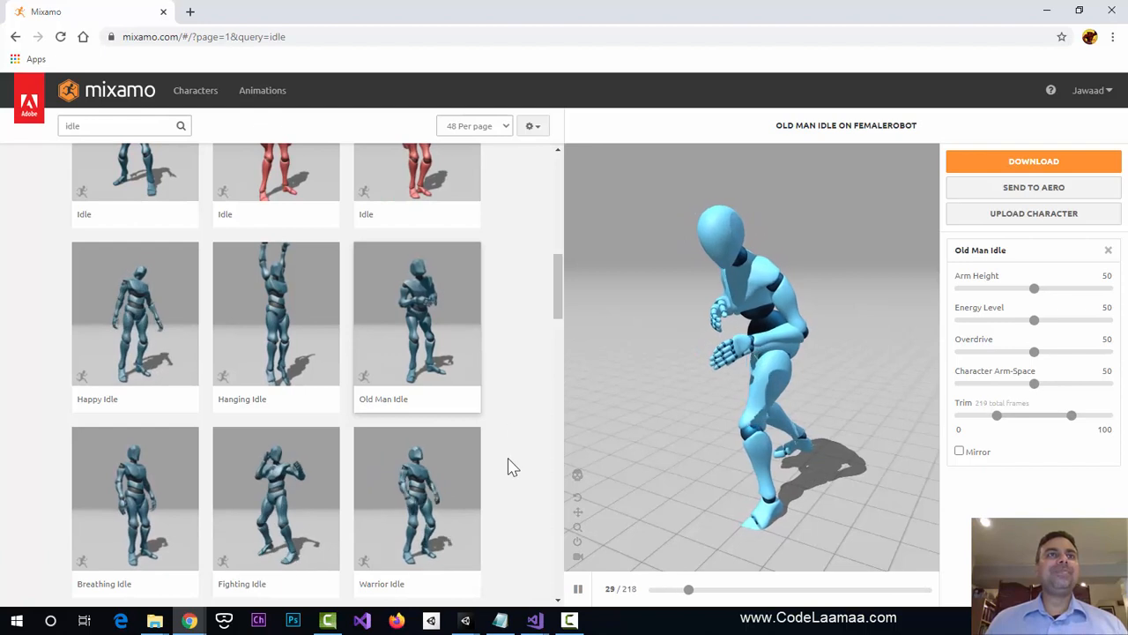
# - Preview the Warrior Idle and Ninja Idle animations on the femalerobot character
pyautogui.scroll(-1, 512, 467)
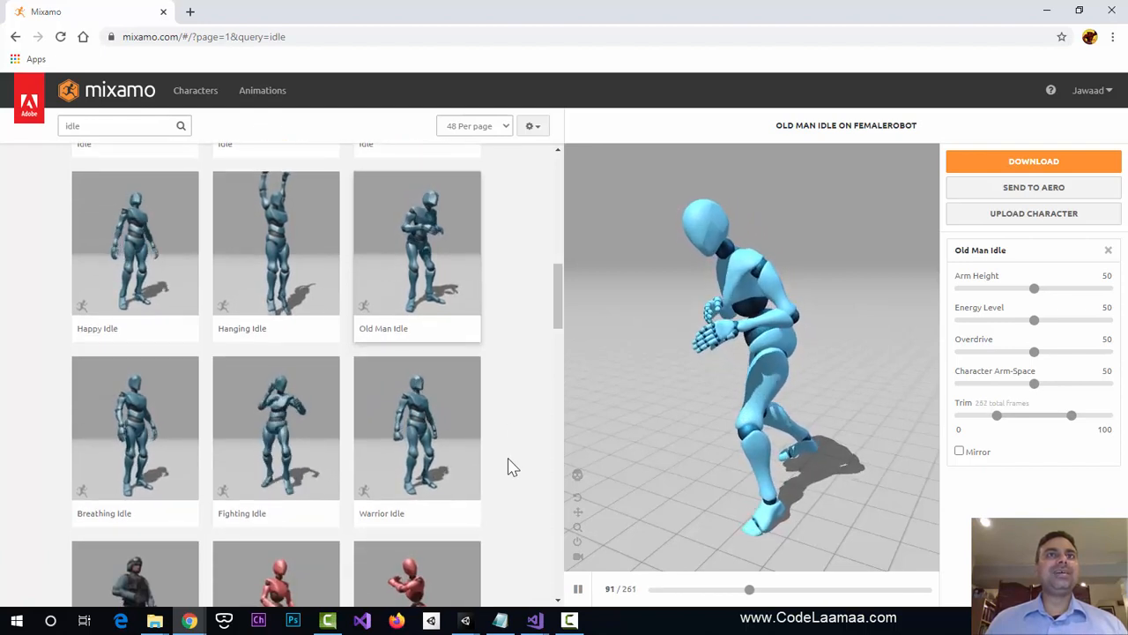
pyautogui.click(411, 421)
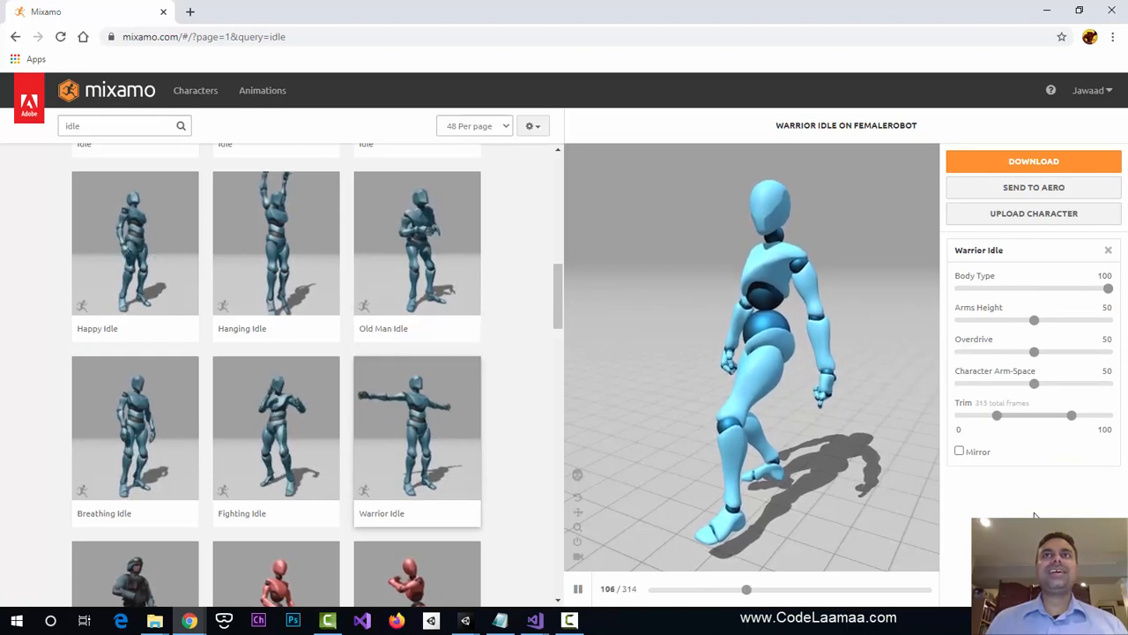
pyautogui.scroll(-1, 319, 474)
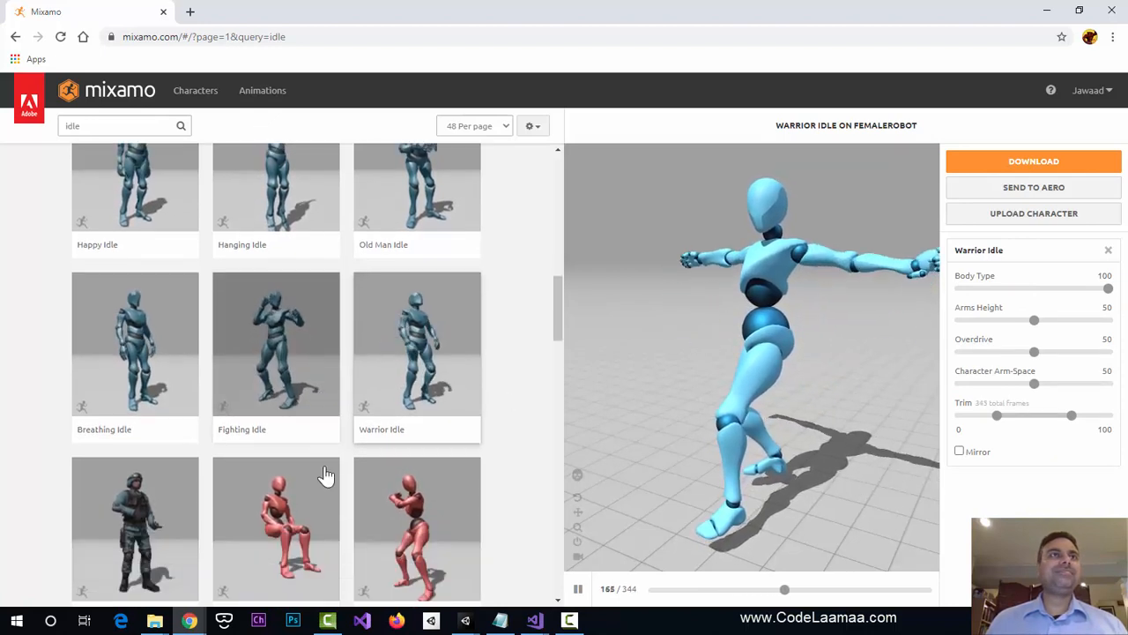
pyautogui.scroll(-2, 326, 476)
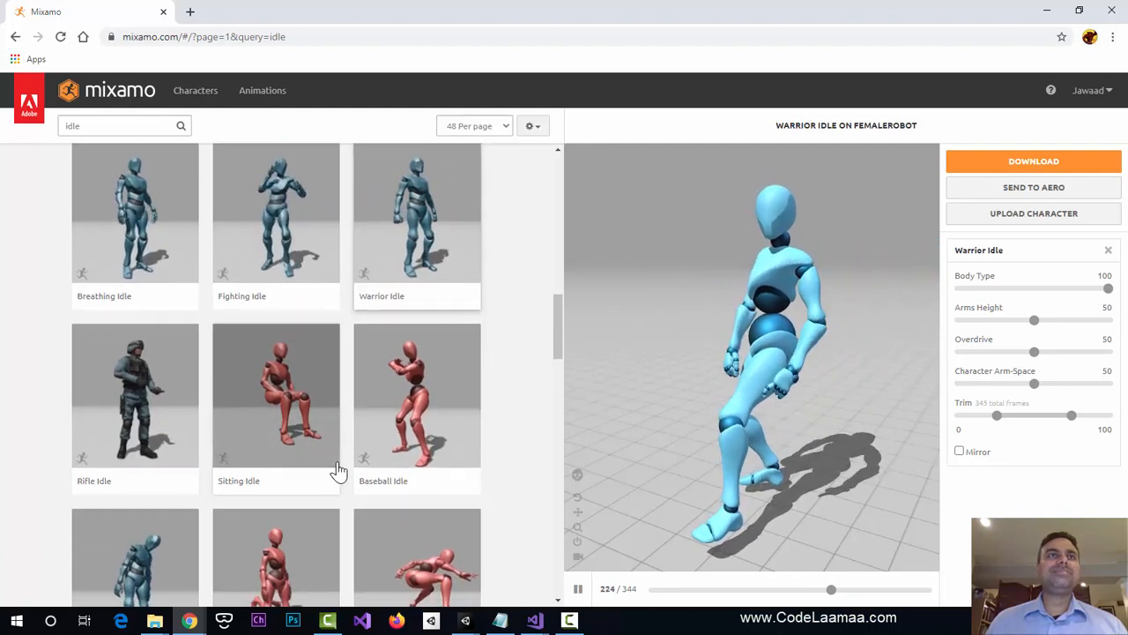
pyautogui.scroll(-2, 339, 472)
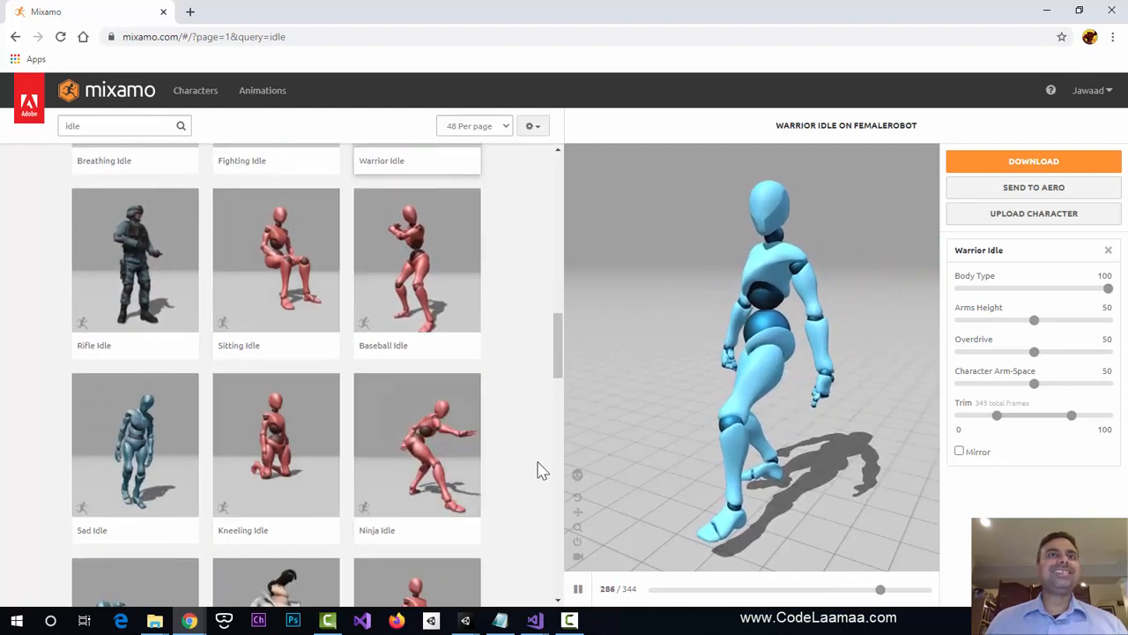
pyautogui.click(454, 462)
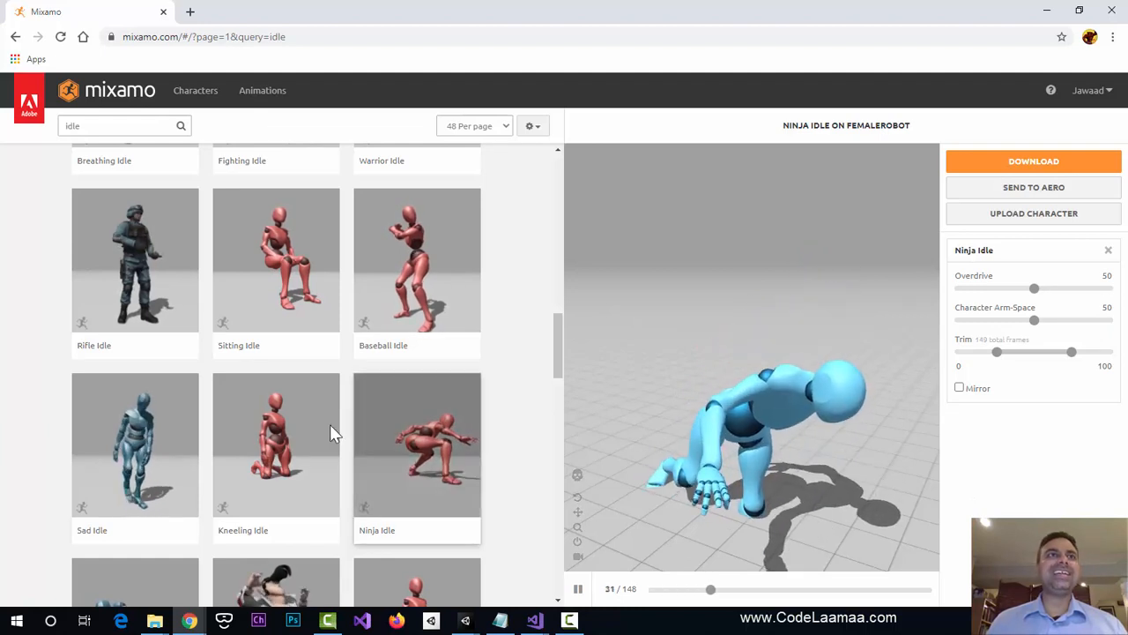
# - Apply the Idle animation with the blue mannequin in a fighting stance, from the first row of results, to the femalerobot
pyautogui.scroll(-3, 302, 456)
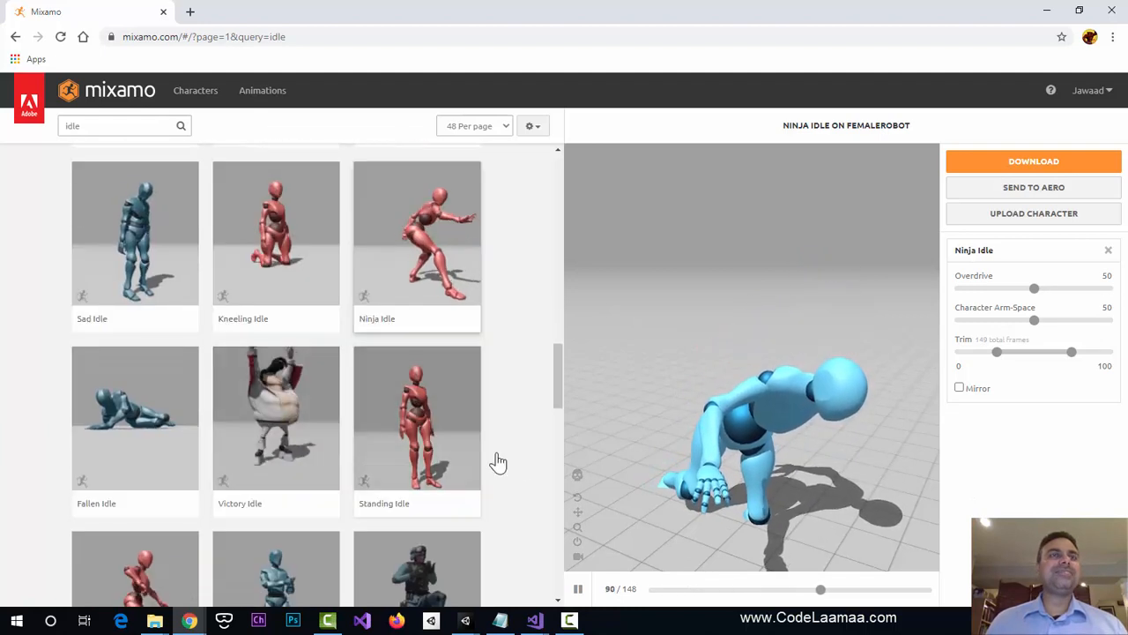
pyautogui.scroll(-2, 532, 471)
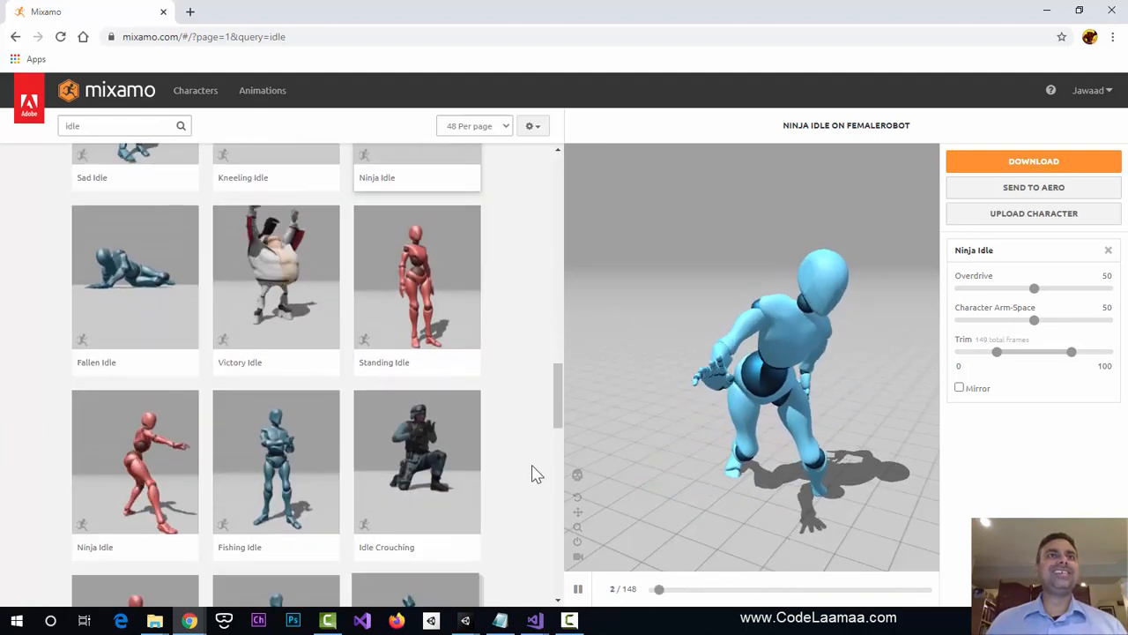
pyautogui.scroll(1, 531, 471)
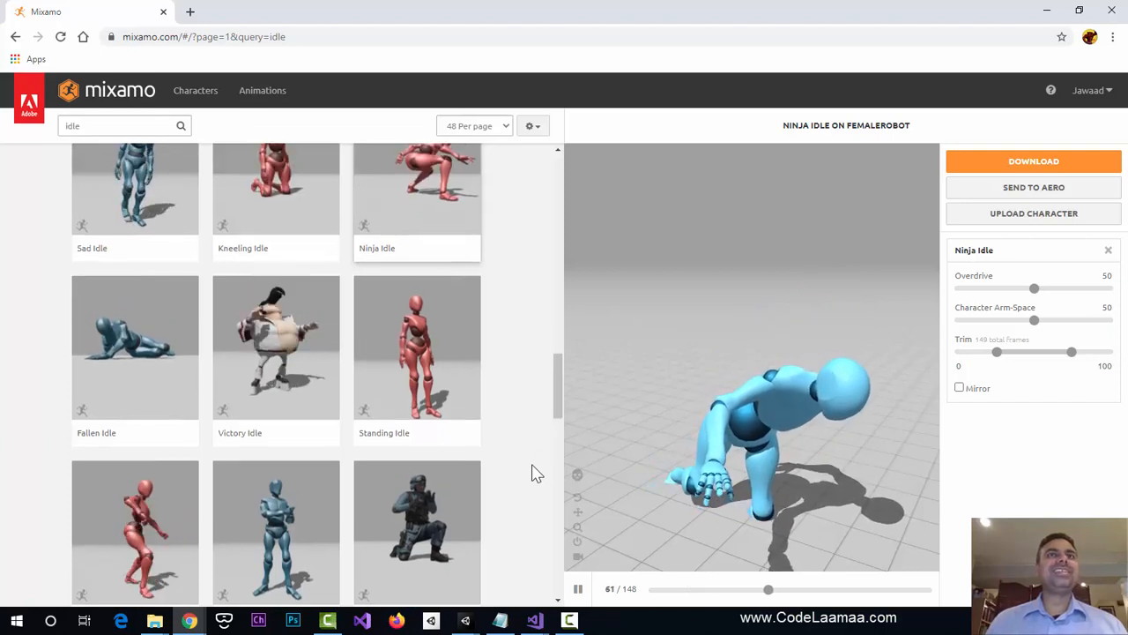
pyautogui.scroll(15, 531, 470)
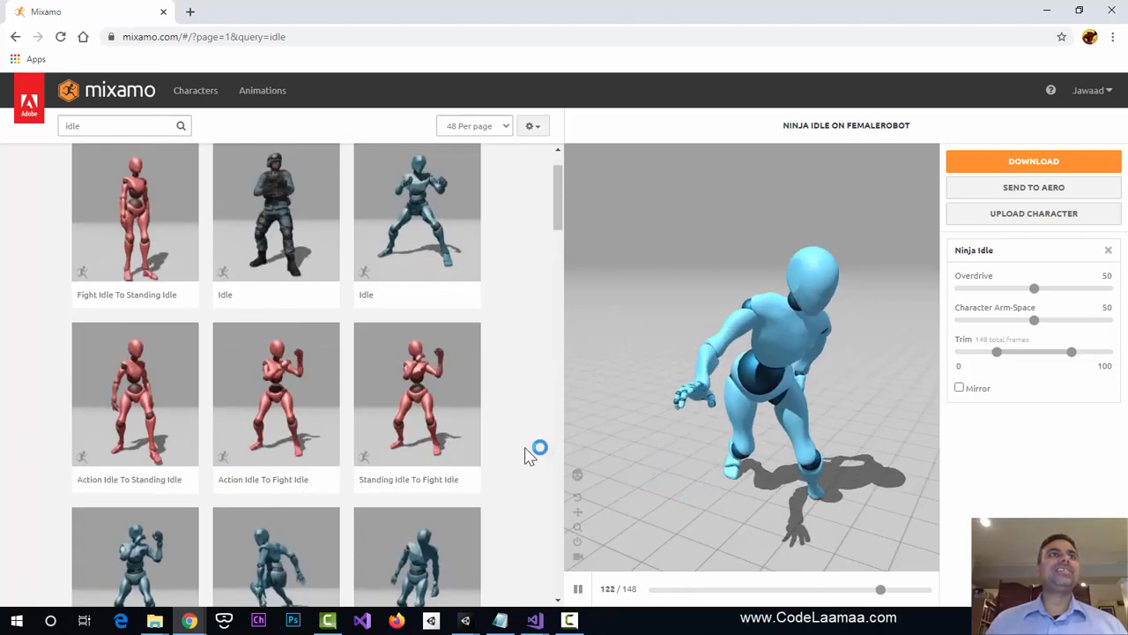
pyautogui.scroll(1, 498, 432)
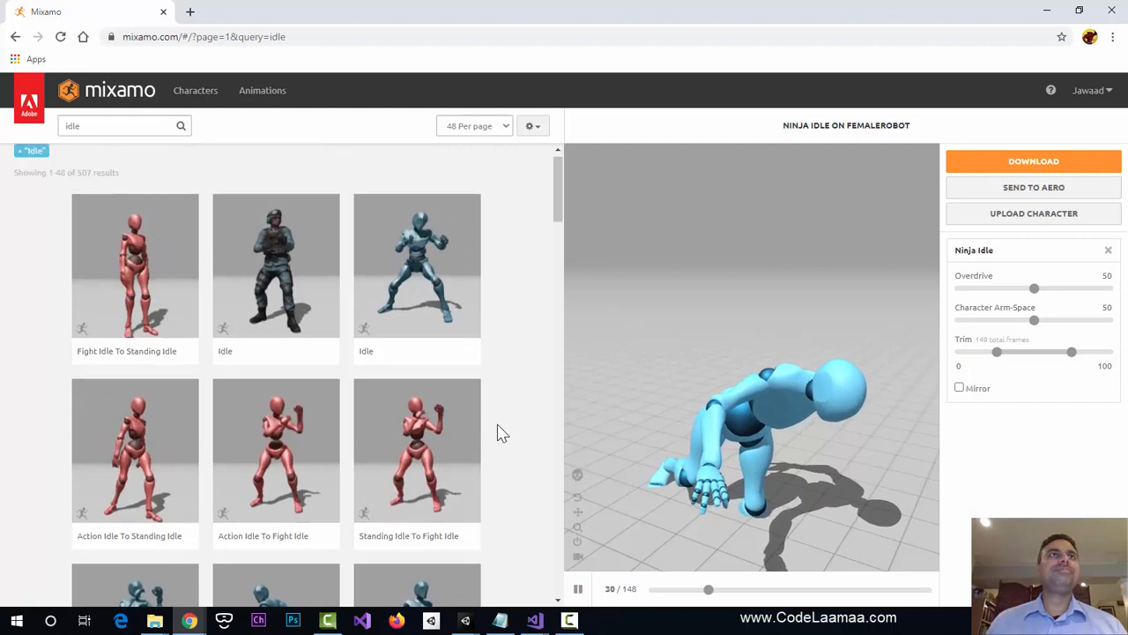
pyautogui.click(439, 299)
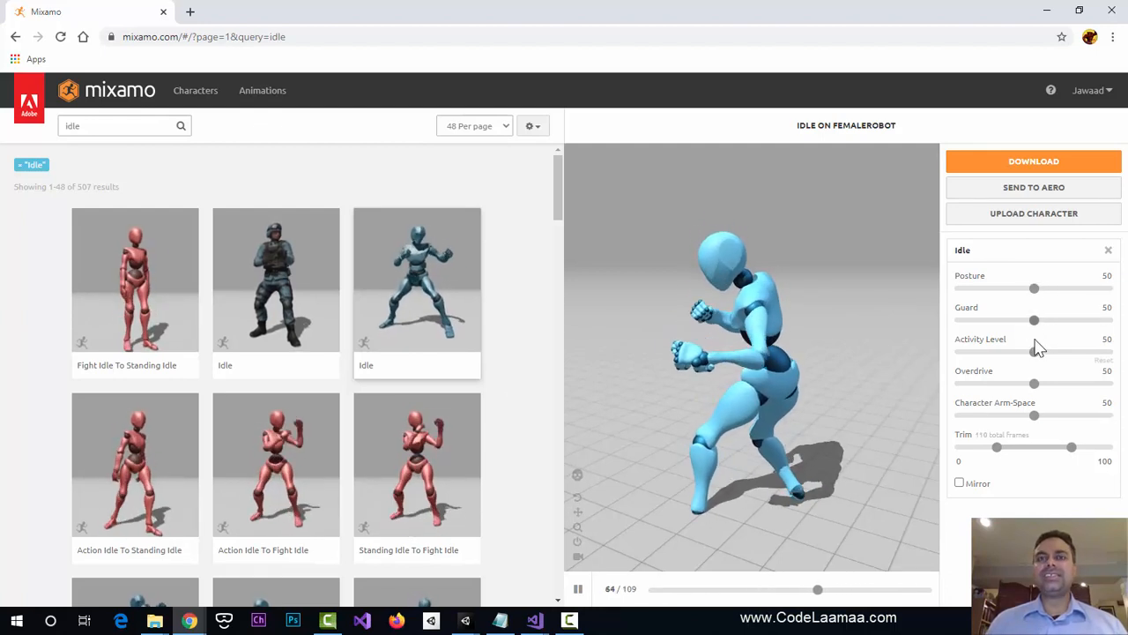
# - Set the Idle animation's Posture to 66 and its Guard to 85
pyautogui.moveTo(1035, 292); pyautogui.dragTo(1035, 291)
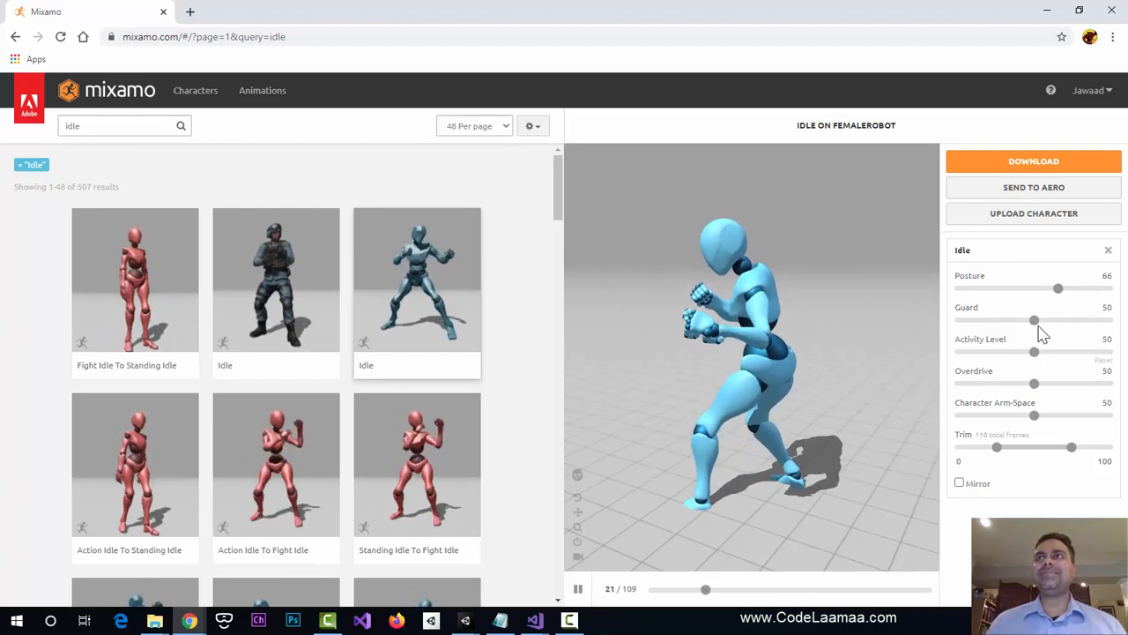
pyautogui.click(1033, 321)
pyautogui.moveTo(1011, 323); pyautogui.dragTo(1005, 322)
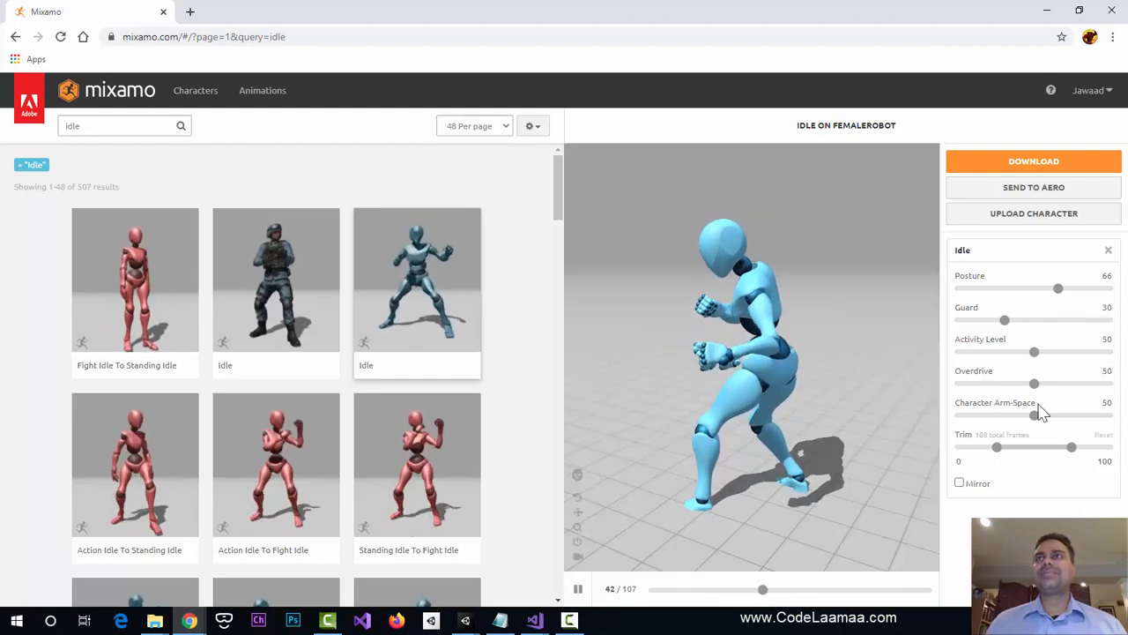
pyautogui.click(1086, 323)
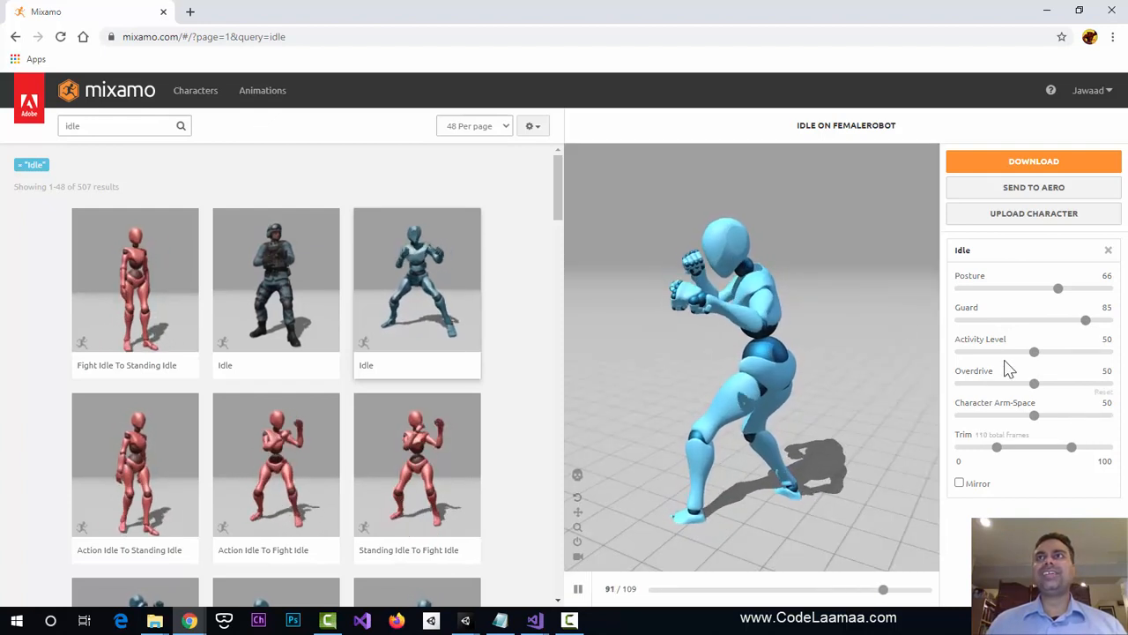
# - Set the Idle animation's Activity Level to 66, Overdrive to 50 and Character Arm-Space to 18
pyautogui.click(1057, 353)
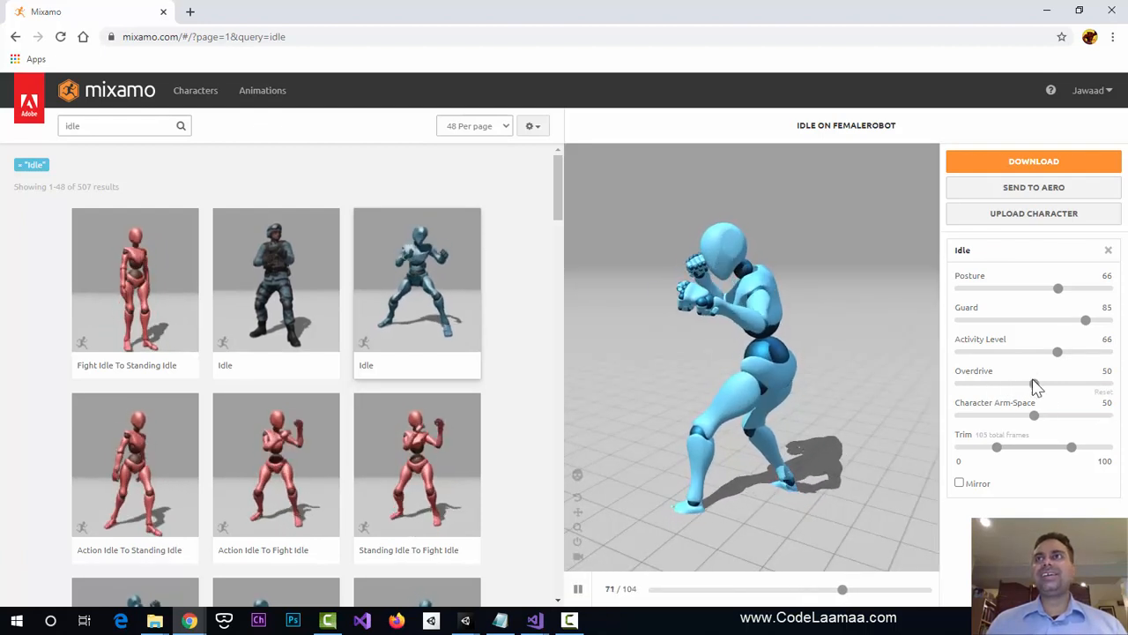
pyautogui.click(1079, 388)
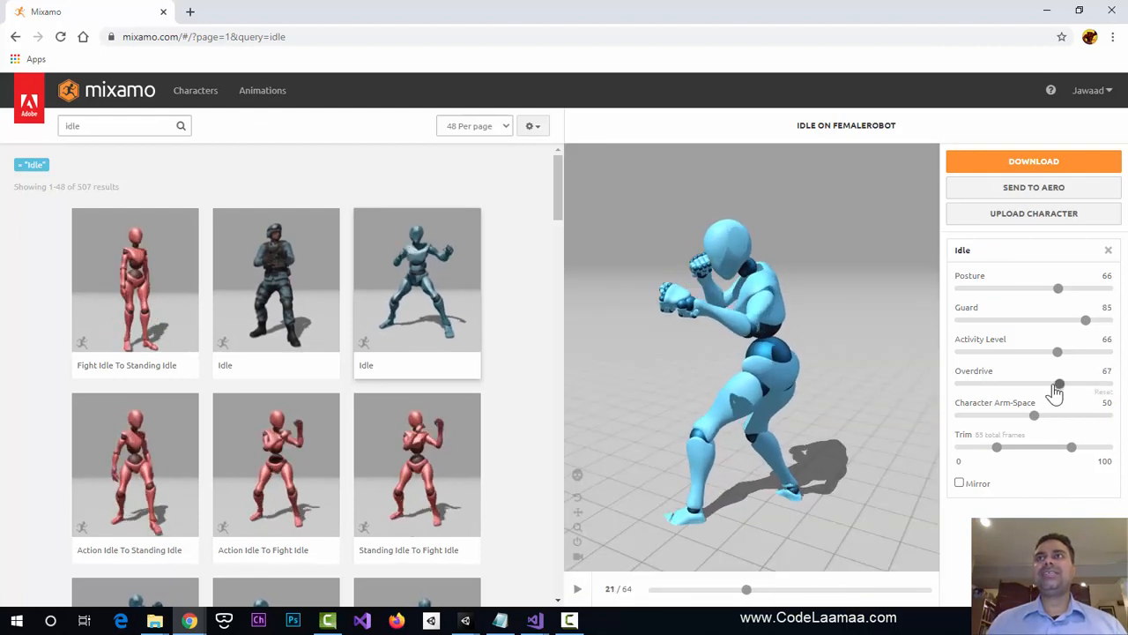
pyautogui.moveTo(1042, 389); pyautogui.dragTo(1047, 386)
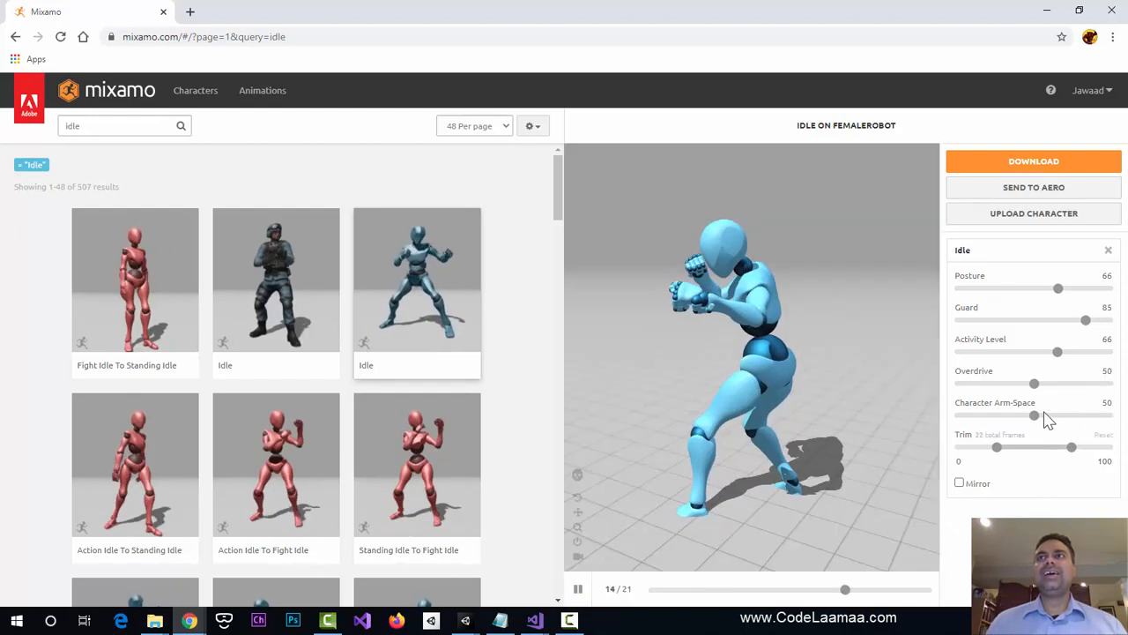
pyautogui.click(1074, 417)
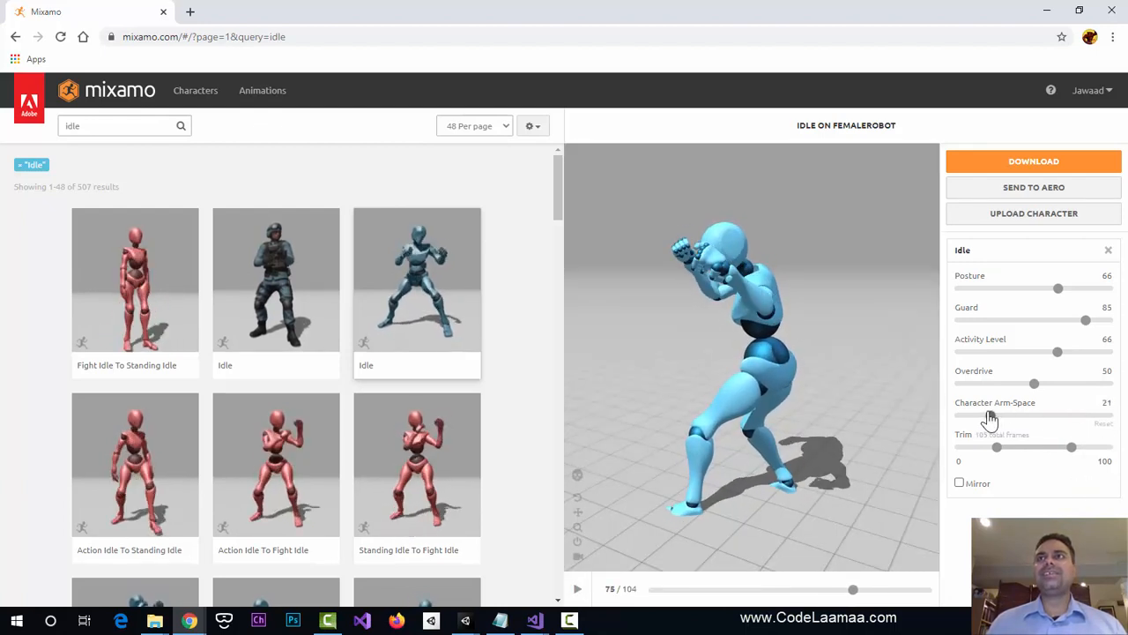
pyautogui.click(989, 419)
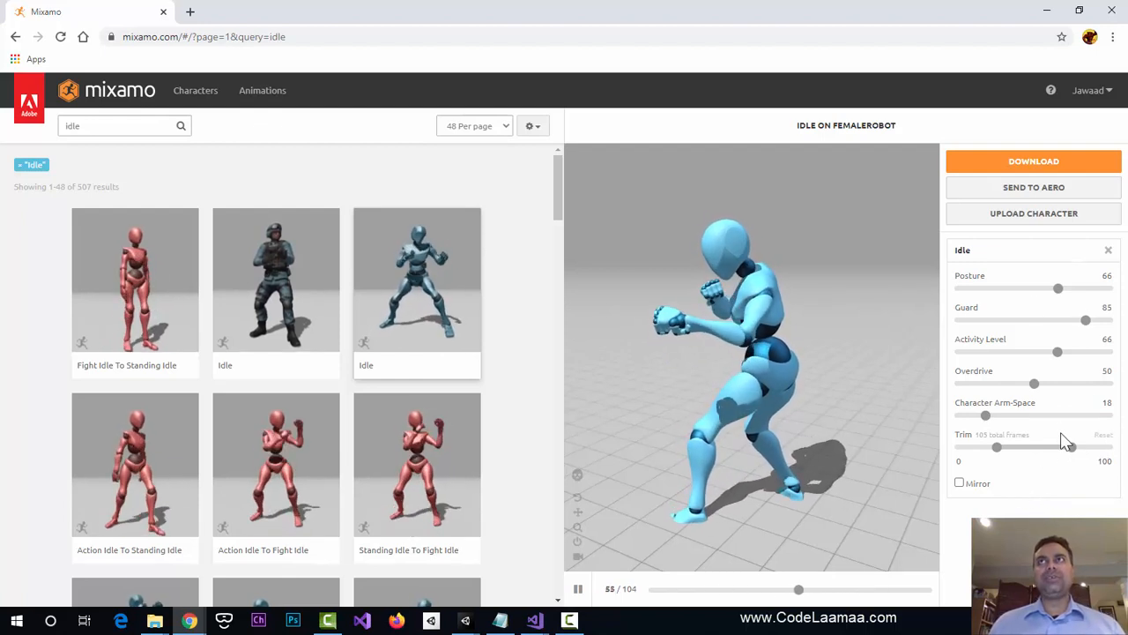
# - Download the Idle animation in FBX for Unity format with skin, at 30 frames per second and without keyframe reduction
pyautogui.click(1049, 163)
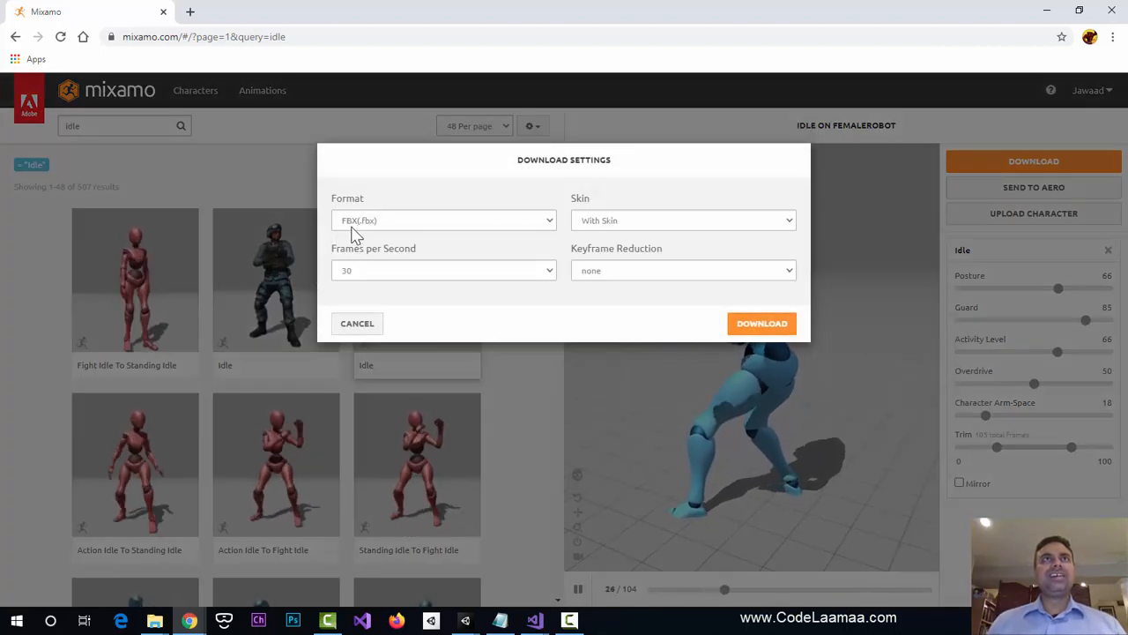
pyautogui.click(553, 222)
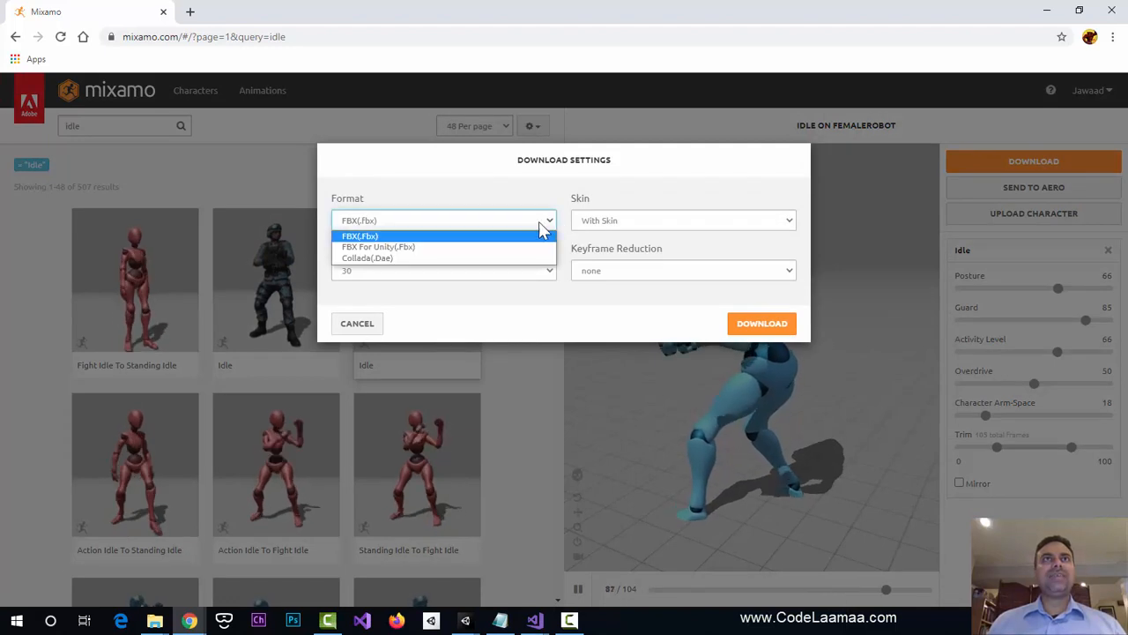
pyautogui.click(432, 248)
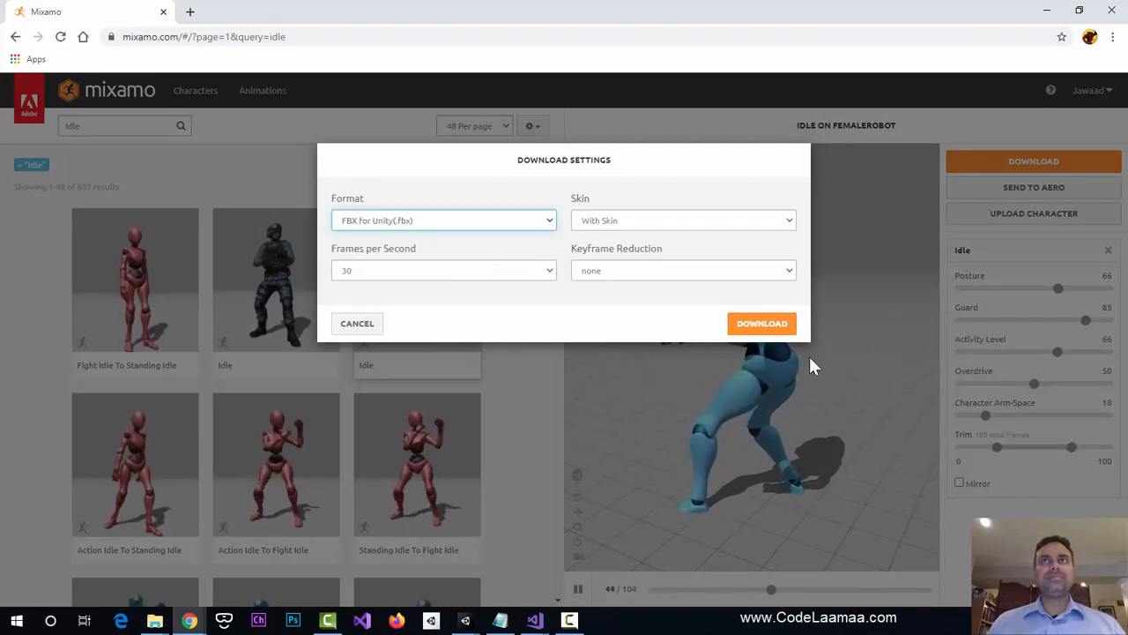
pyautogui.click(767, 325)
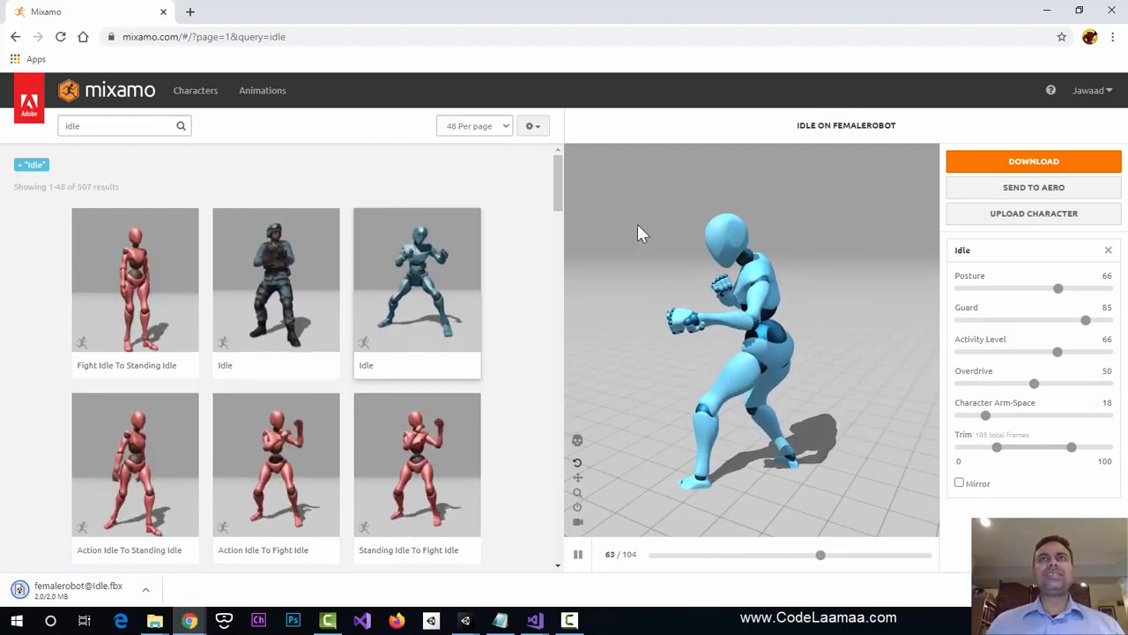
# - Search the Mixamo animations for "attack"
pyautogui.click(132, 125)
pyautogui.press('BackSpace')
pyautogui.press('BackSpace')
pyautogui.press('BackSpace')
pyautogui.press('BackSpace')
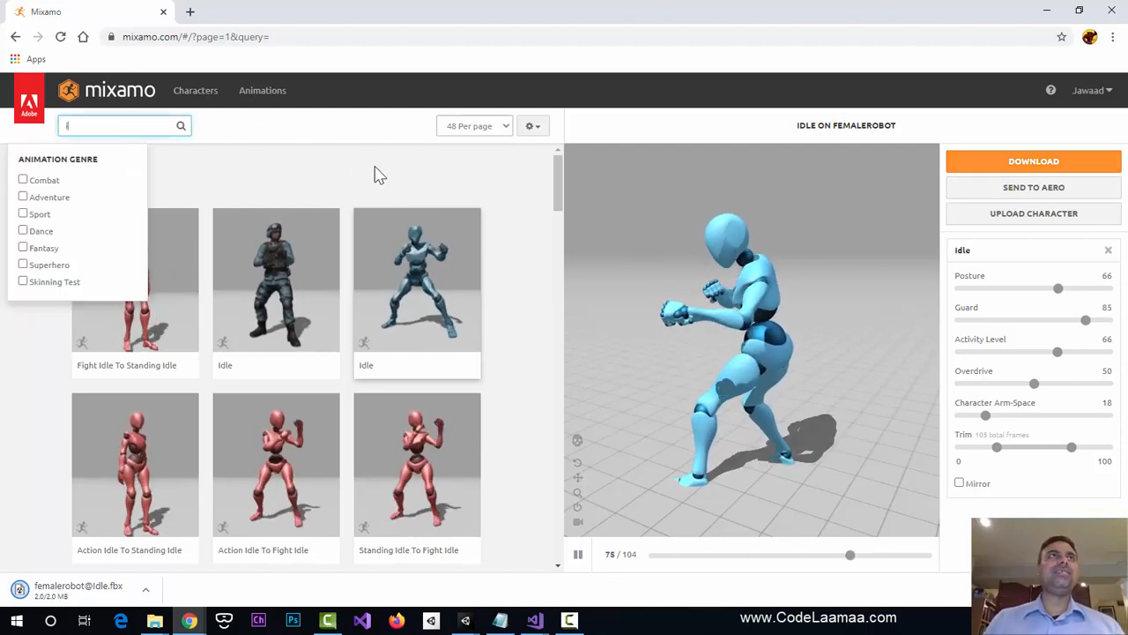
pyautogui.write('a')
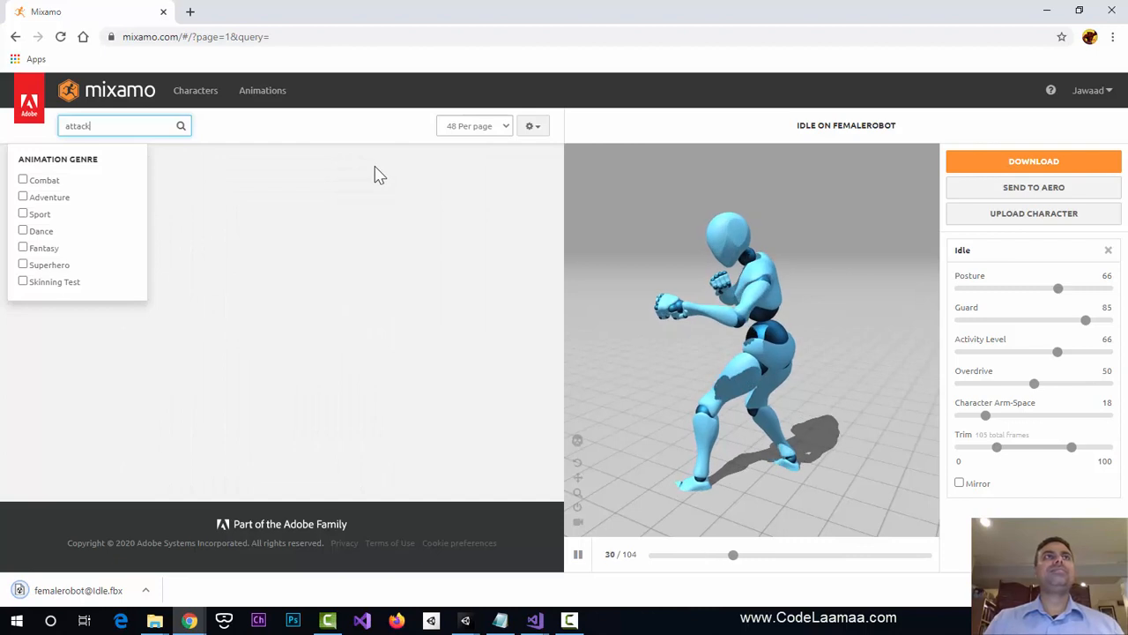
pyautogui.write('ttack')
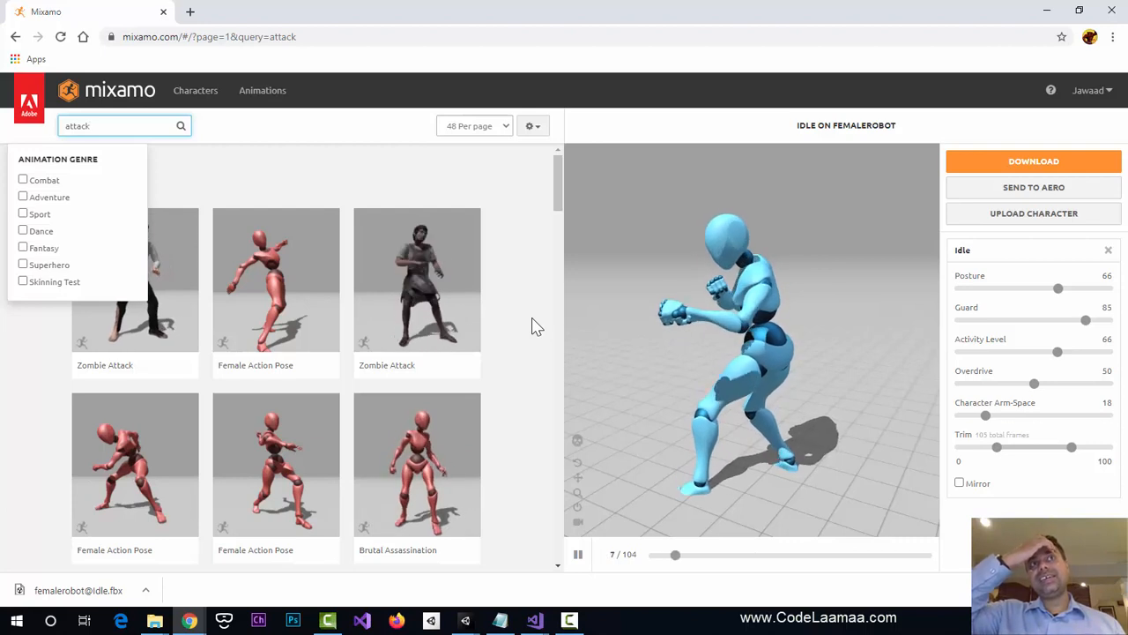
# - Compare both Zombie Attack animations on the femalerobot and download the first one as FBX for Unity with skin
pyautogui.click(412, 277)
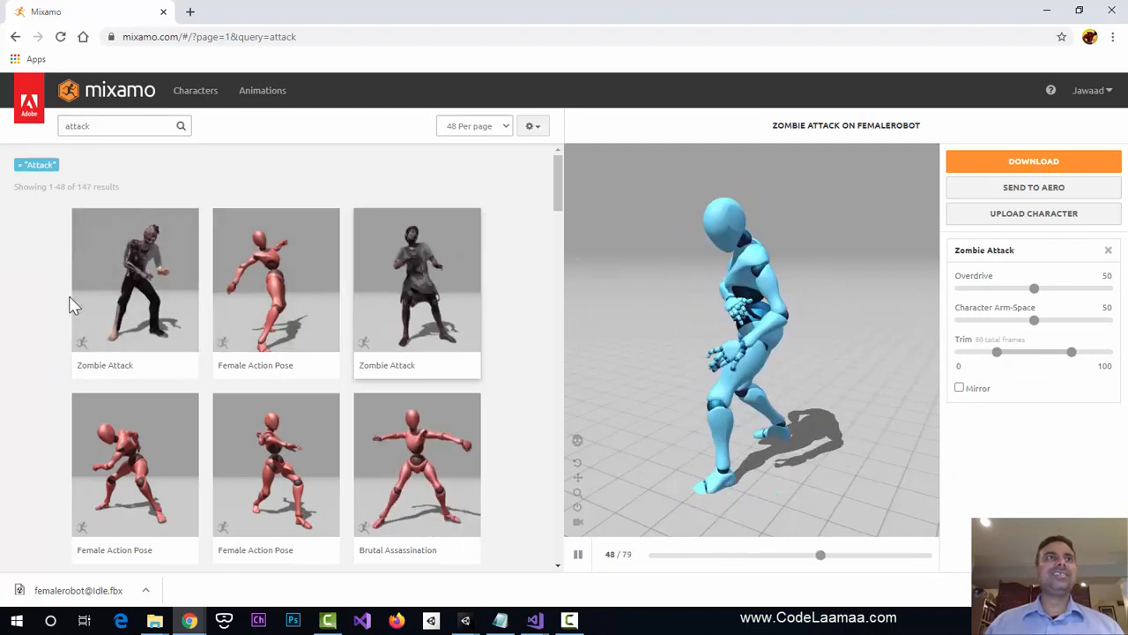
pyautogui.click(114, 290)
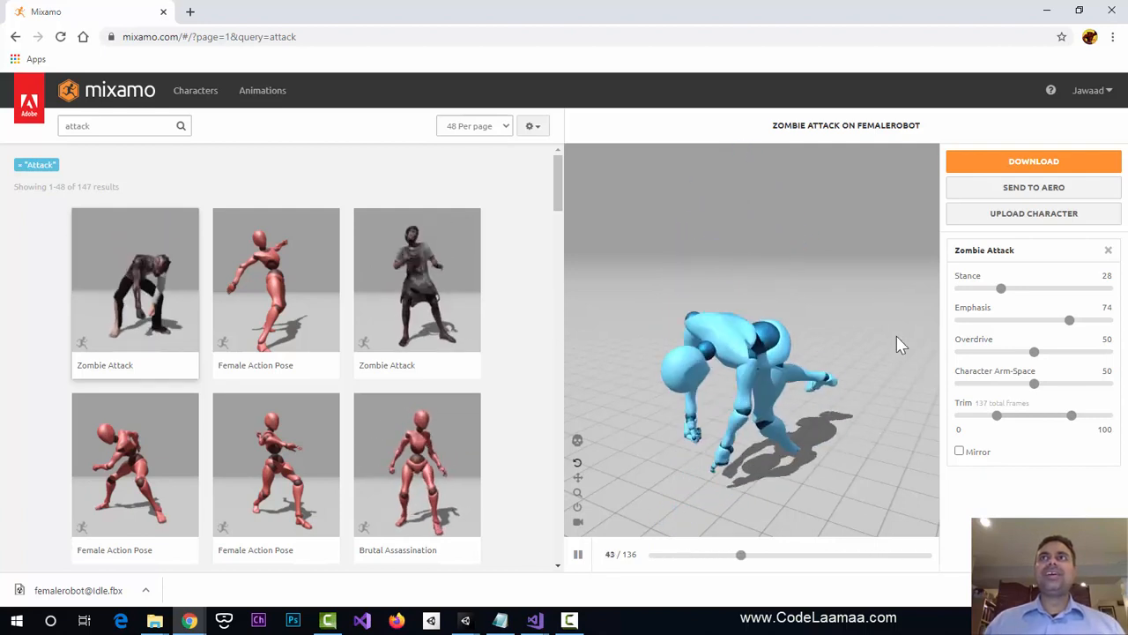
pyautogui.click(1047, 172)
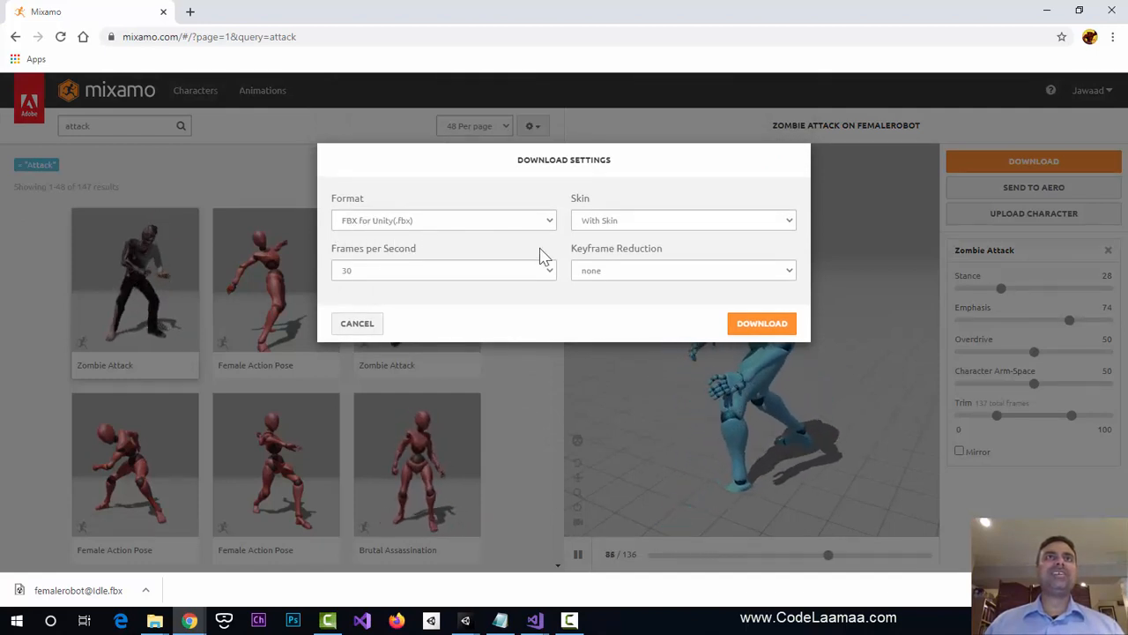
pyautogui.click(742, 327)
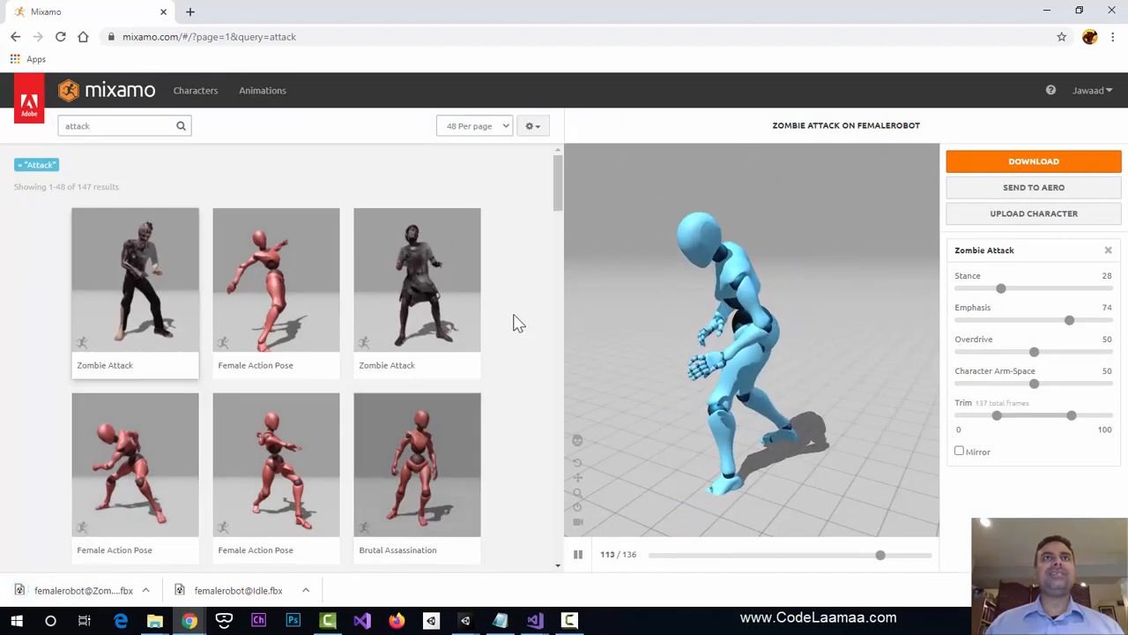
# - Browse further attack animations and preview Magic Spell Pack and Jump Attack on the femalerobot
pyautogui.scroll(-1, 505, 335)
pyautogui.scroll(-3, 509, 334)
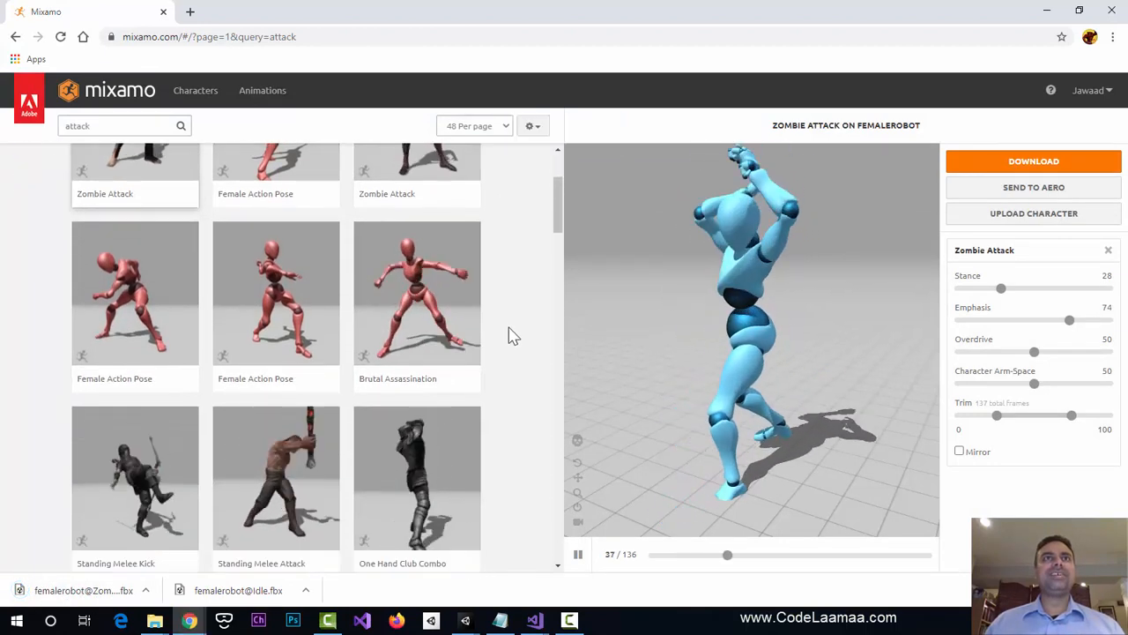
pyautogui.scroll(-2, 513, 330)
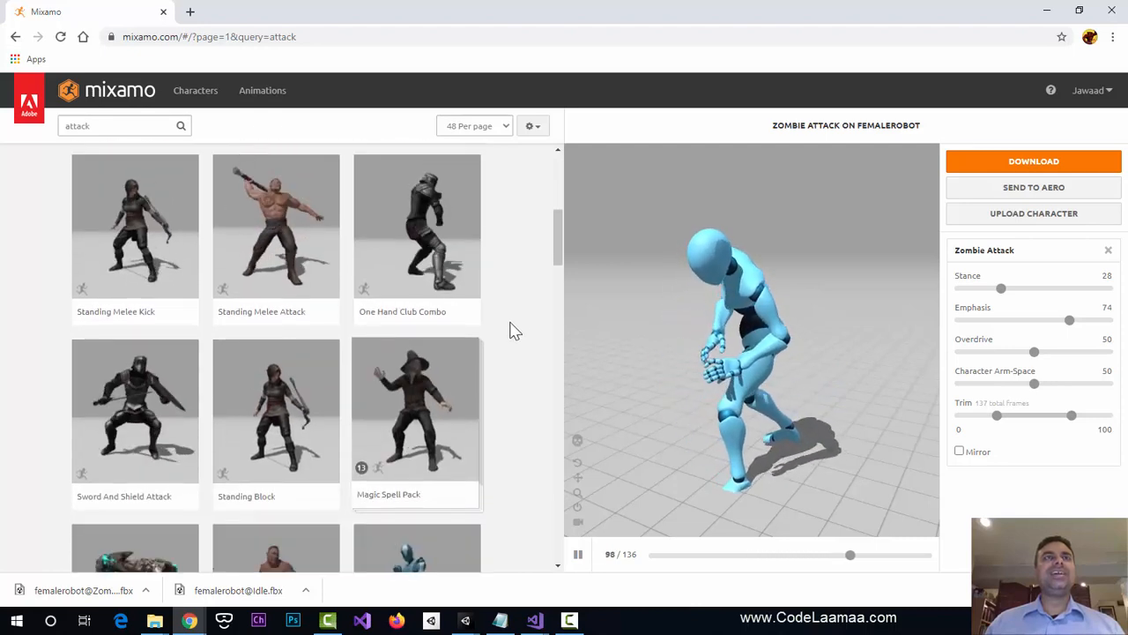
pyautogui.scroll(-1, 508, 353)
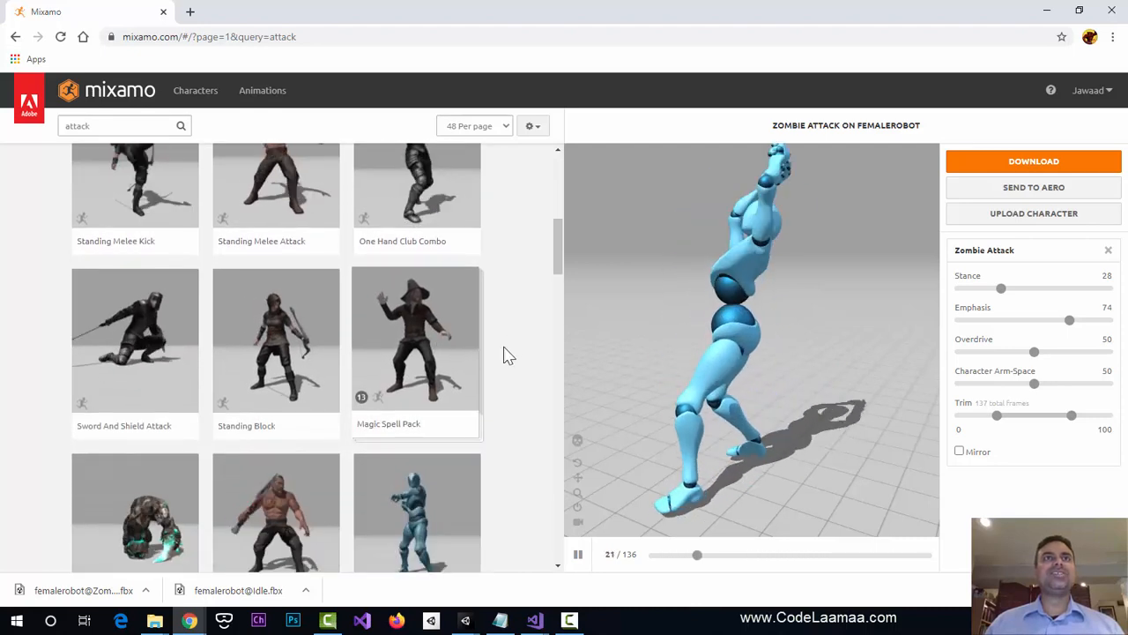
pyautogui.click(440, 346)
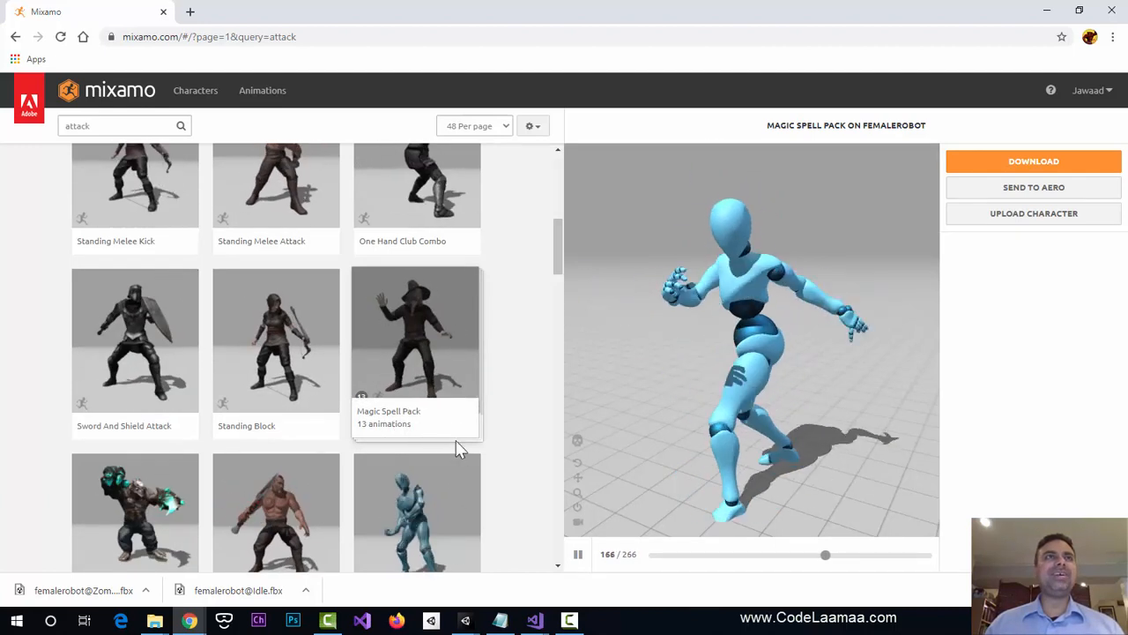
pyautogui.scroll(-1, 428, 436)
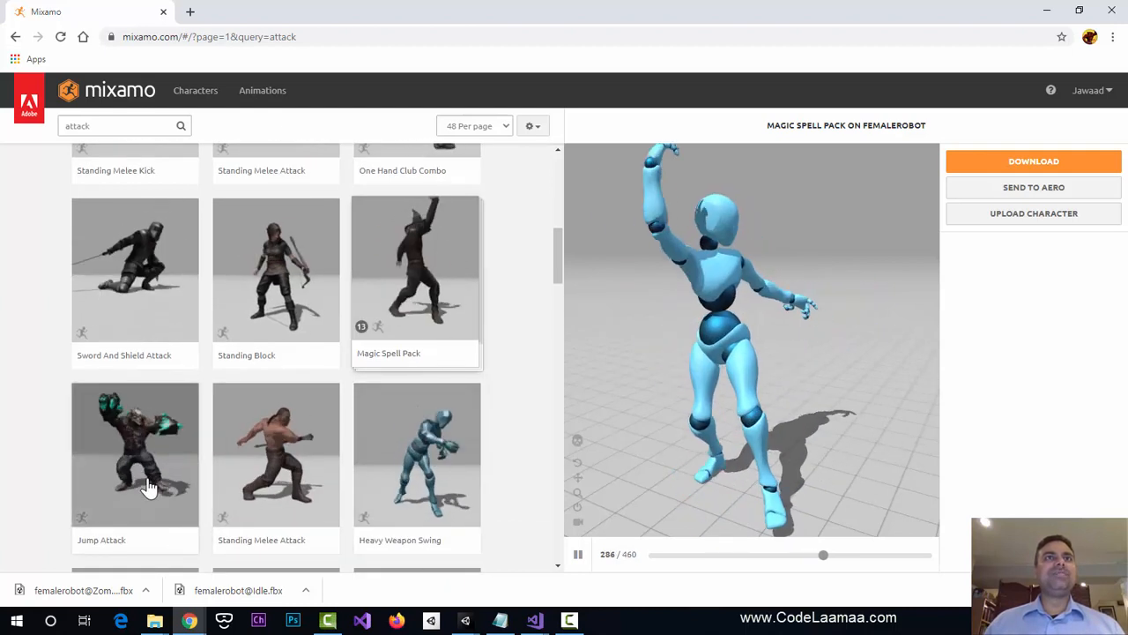
pyautogui.click(150, 487)
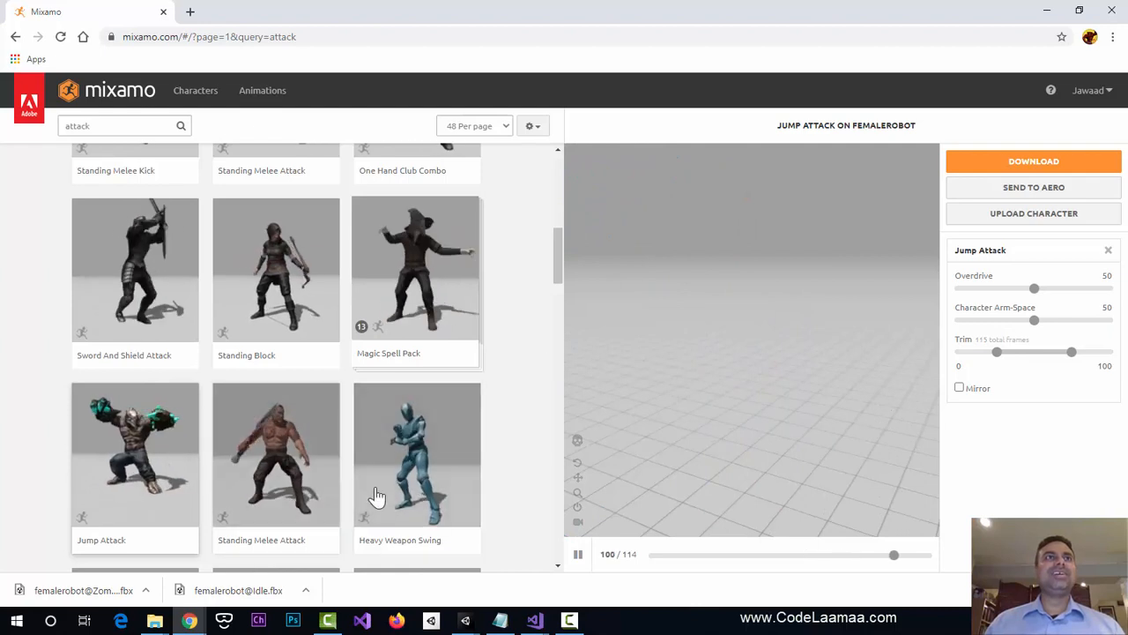
# - Download the Jump Attack animation as FBX for Unity, with skin, at 30 frames per second and no keyframe reduction
pyautogui.scroll(-1, 397, 481)
pyautogui.scroll(-3, 398, 476)
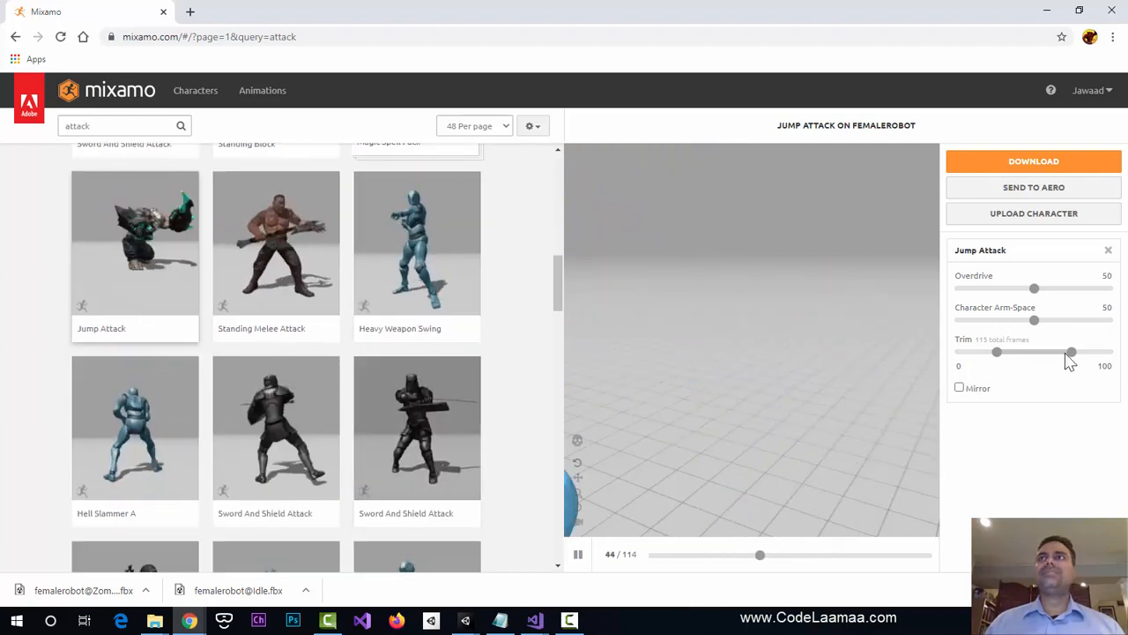
pyautogui.click(1054, 166)
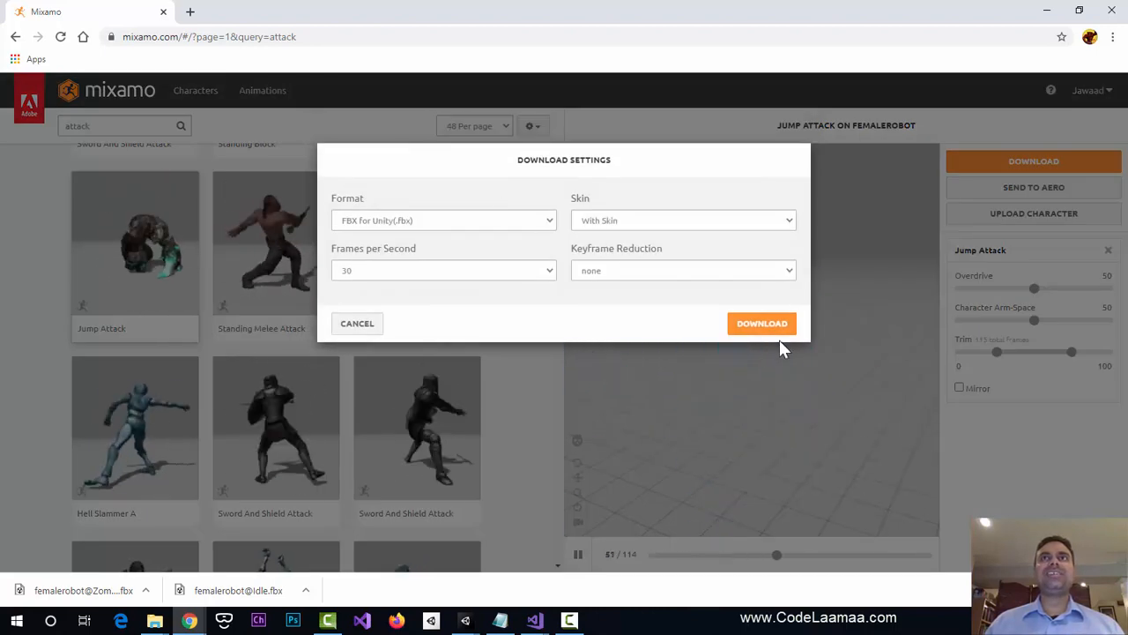
pyautogui.click(764, 324)
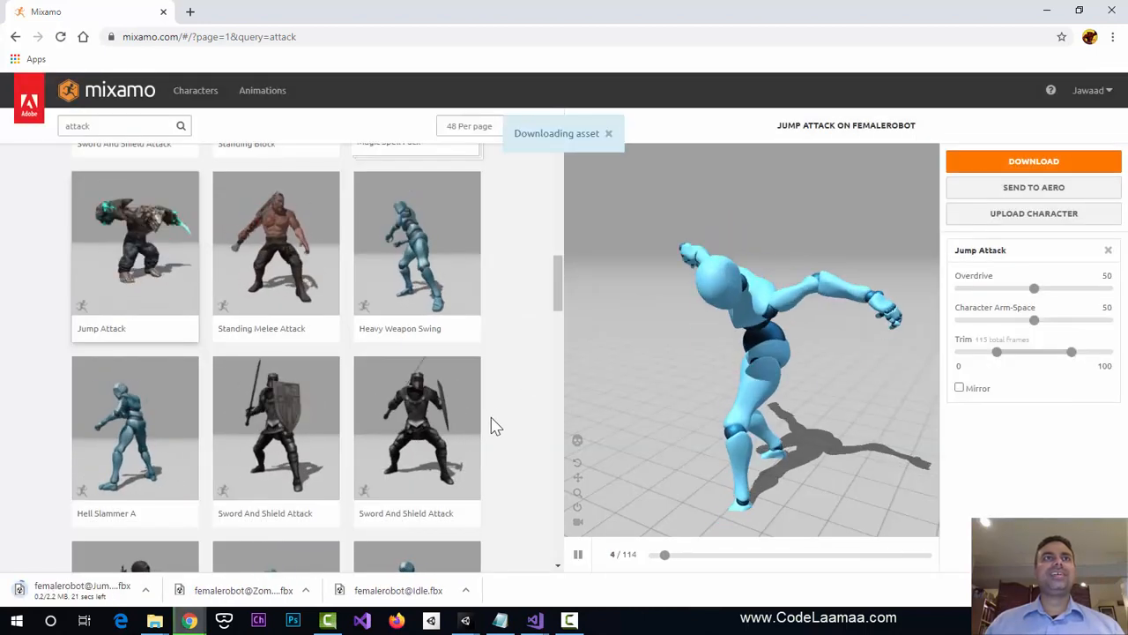
# - Apply the Fireball animation to the female robot and download it as FBX for Unity with skin at 30 frames per second
pyautogui.scroll(-2, 493, 415)
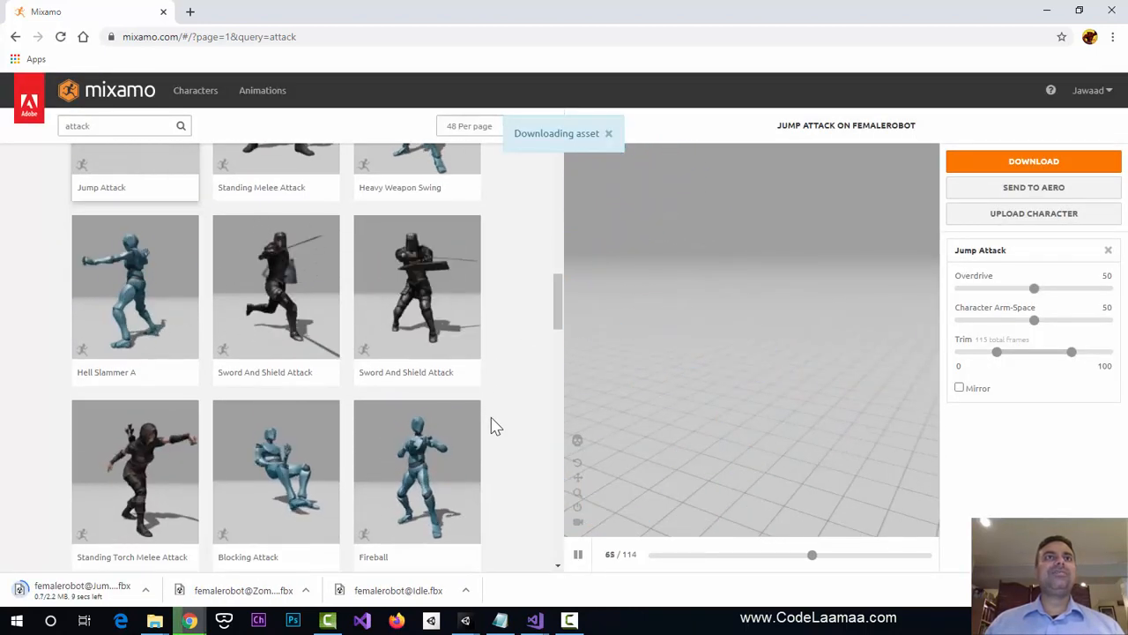
pyautogui.scroll(-1, 493, 427)
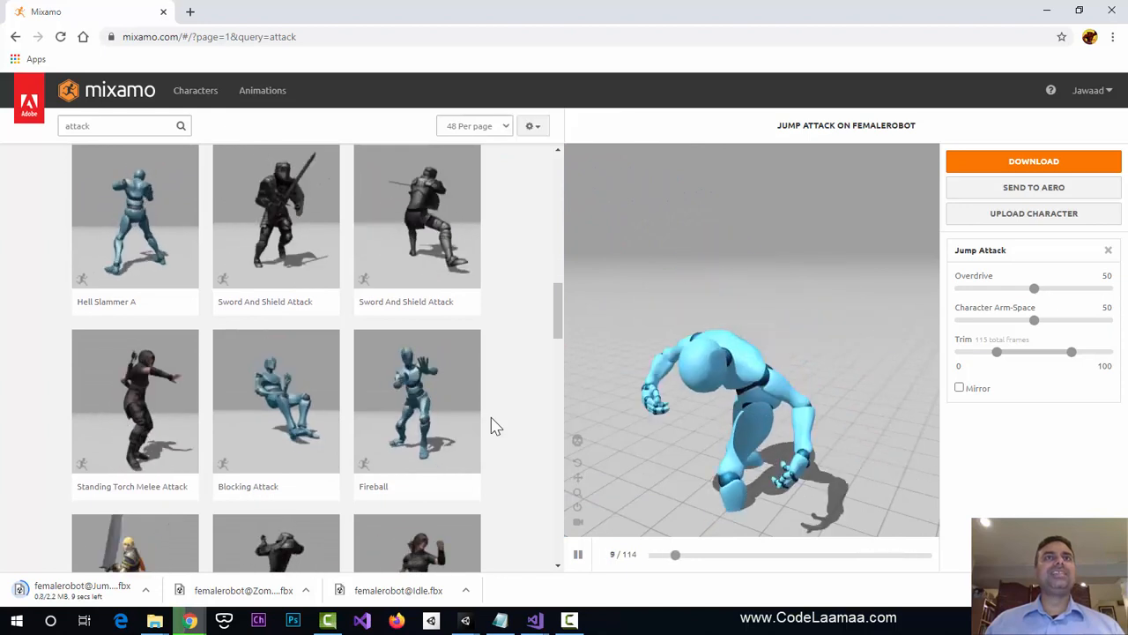
pyautogui.click(403, 421)
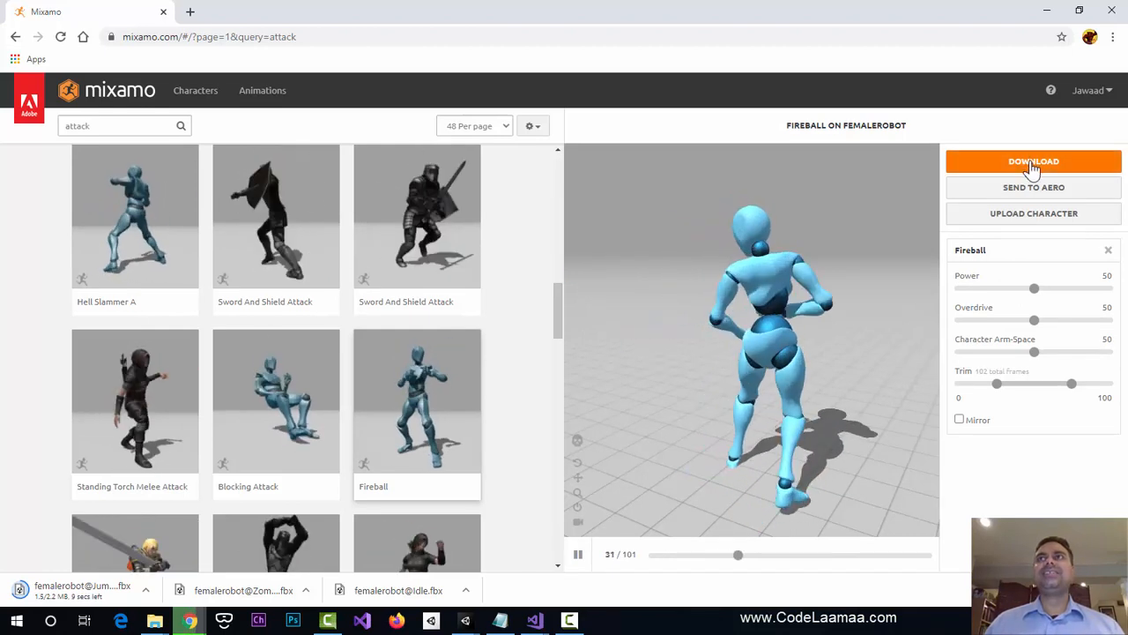
pyautogui.click(1069, 166)
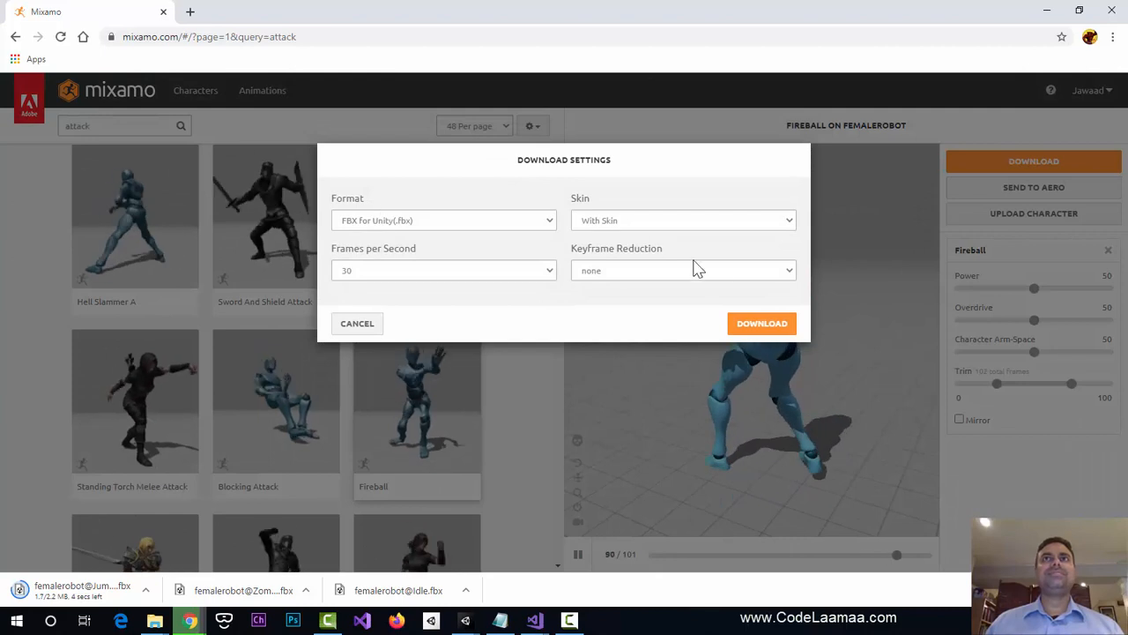
pyautogui.click(758, 325)
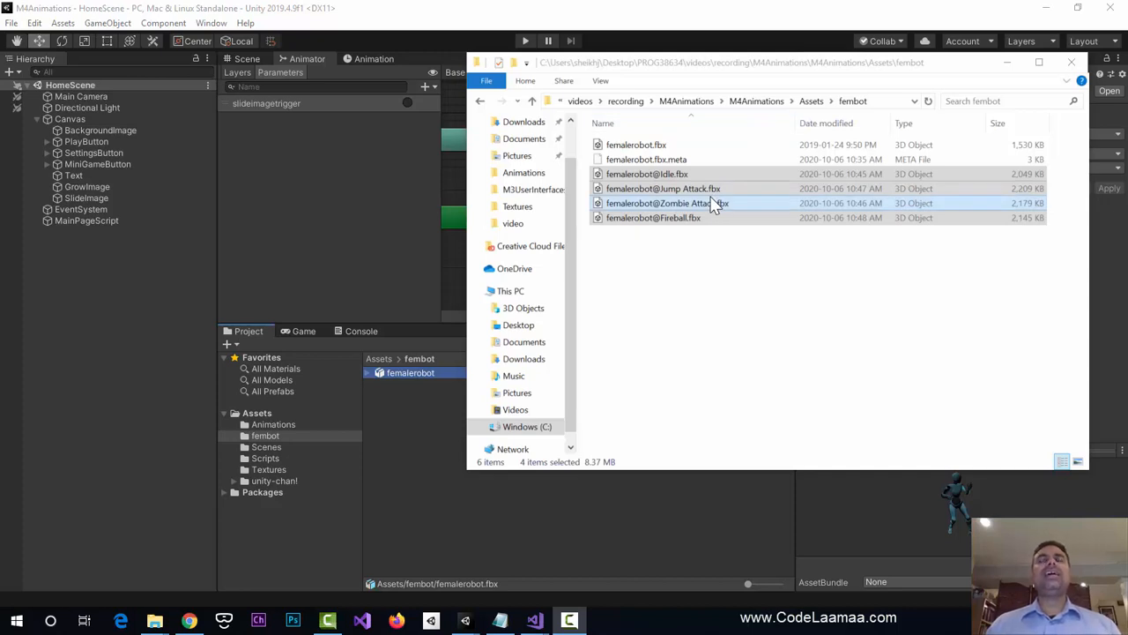
# - In the project's fembot folder, rename the Idle file to fembotidle.fbx and the Fireball file to fembotattack1.fbx
pyautogui.click(651, 177)
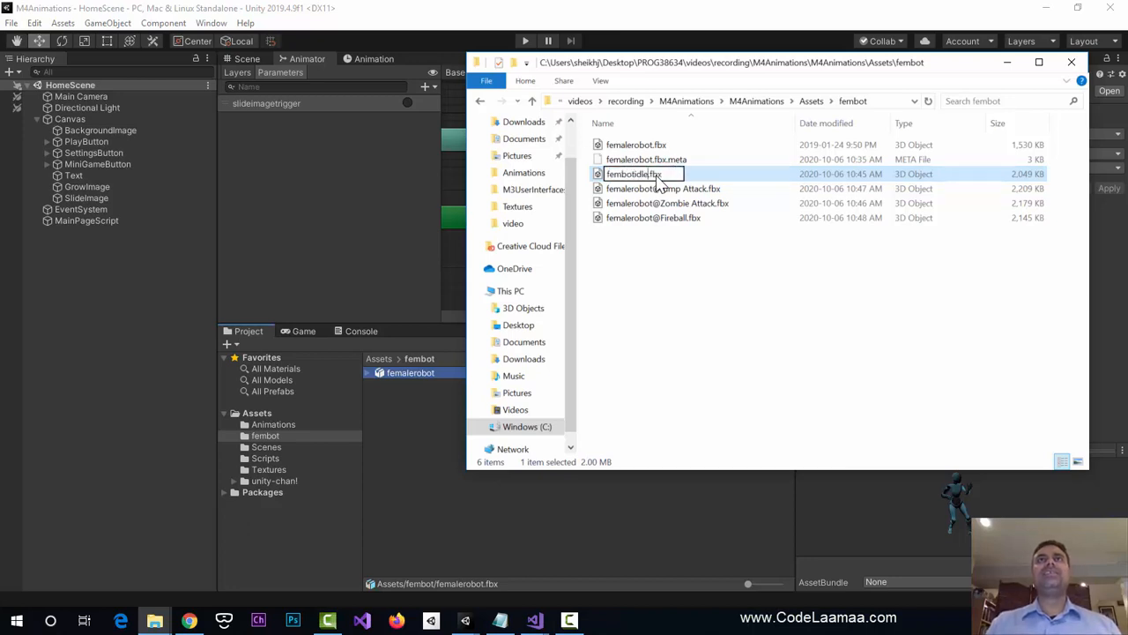
pyautogui.press('Return')
pyautogui.click(644, 175)
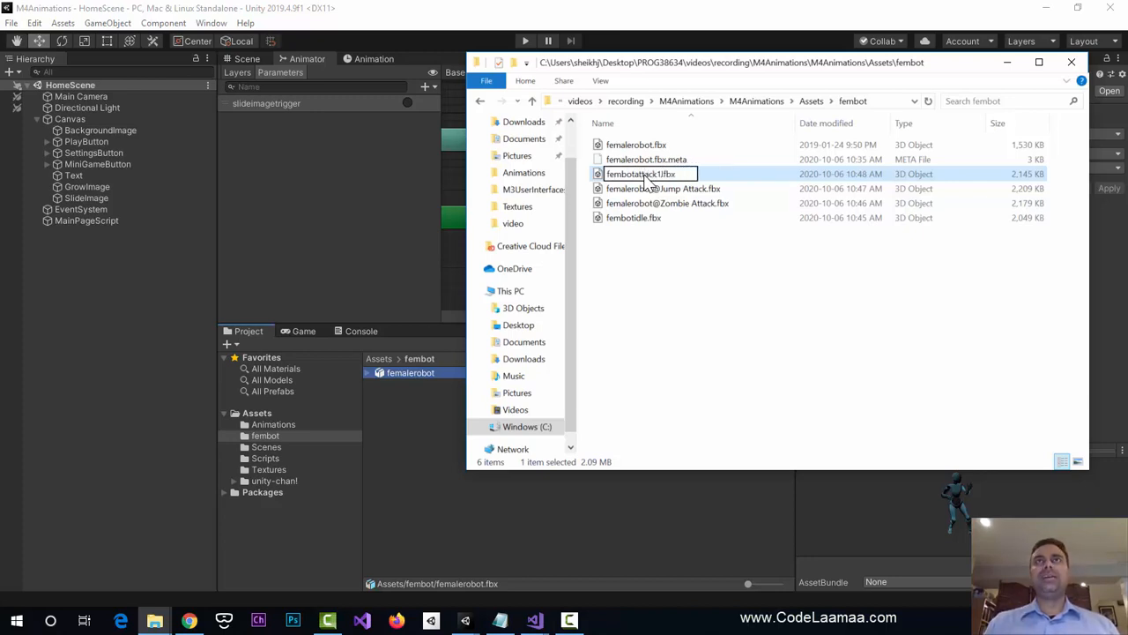
pyautogui.press('Return')
# - Rename the Jump Attack file to fembotattack2.fbx and the Zombie Attack file to fembotattack3.fbx, and return to the Unity editor
pyautogui.click(646, 179)
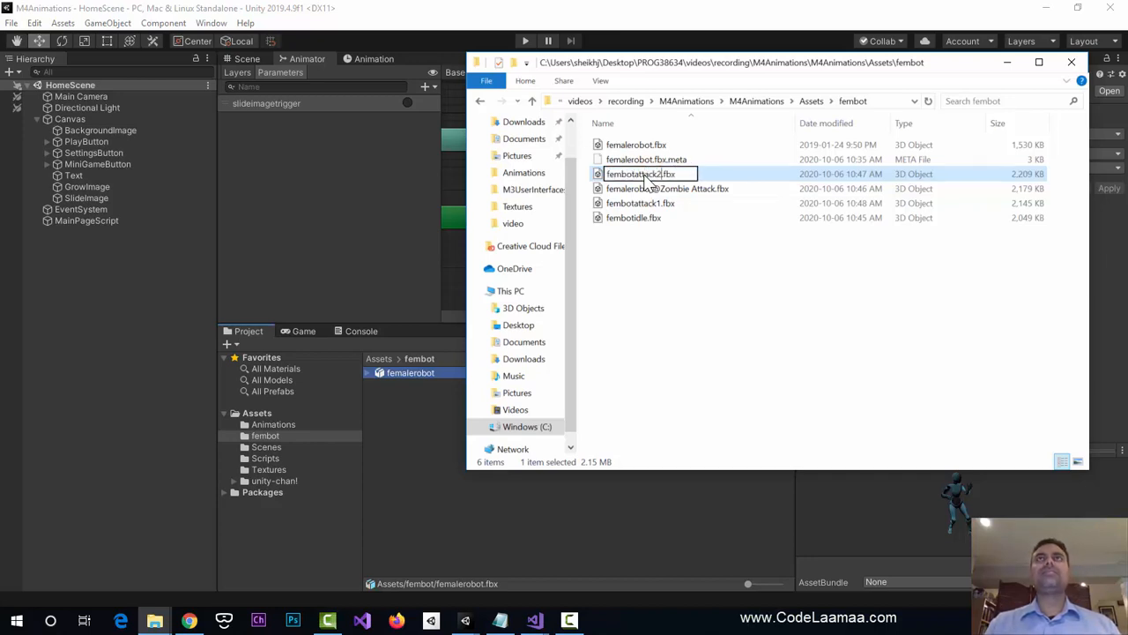
pyautogui.click(645, 176)
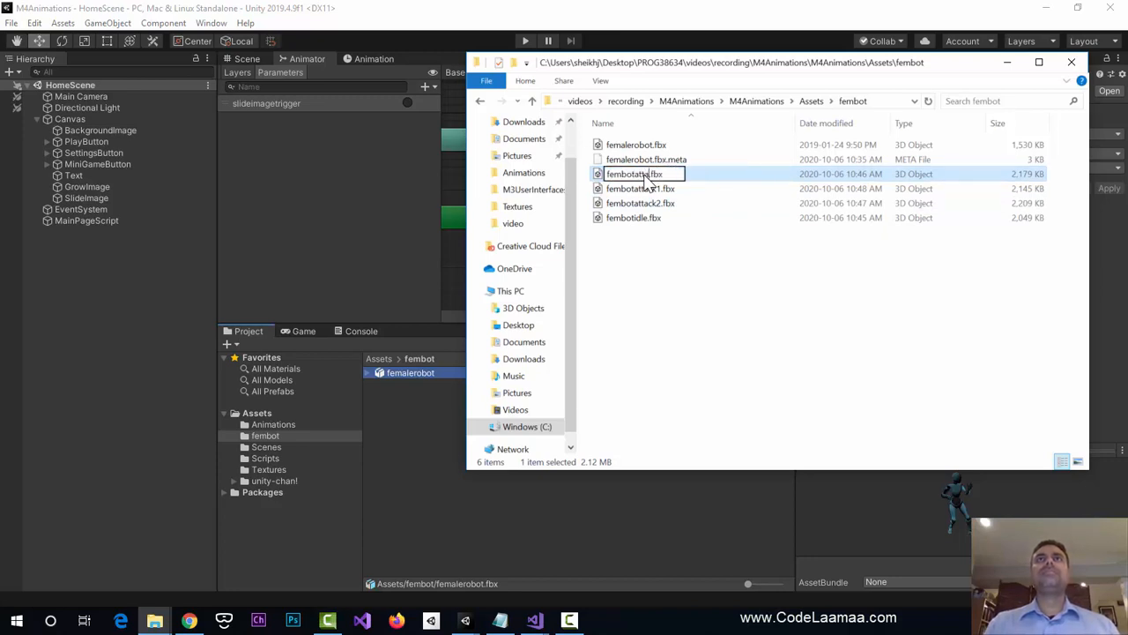
pyautogui.press('Return')
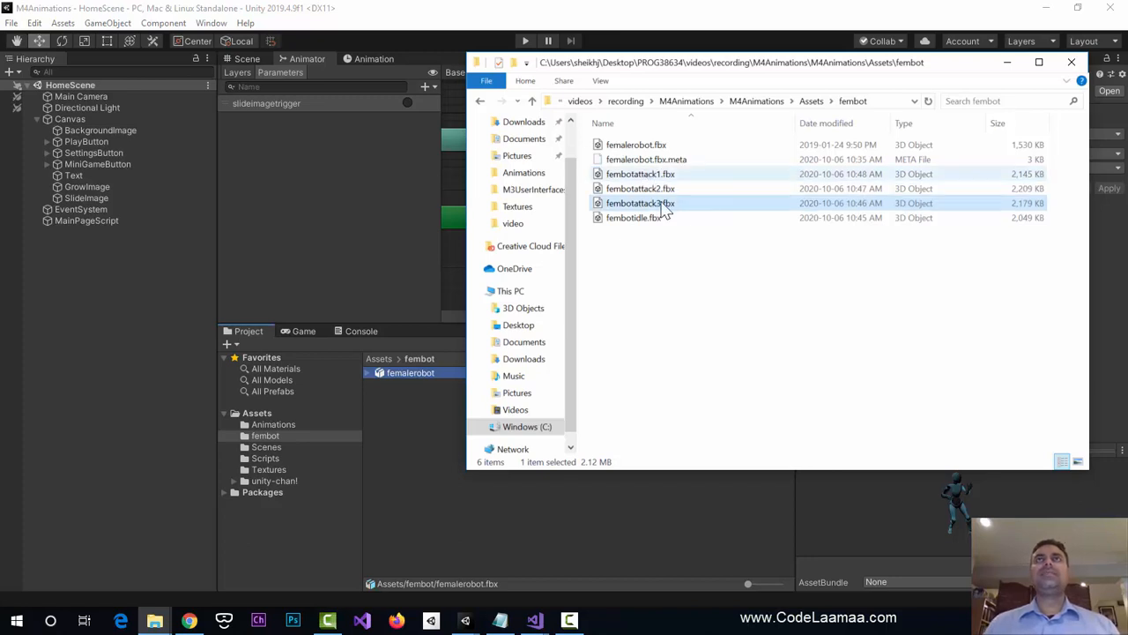
pyautogui.moveTo(959, 69); pyautogui.dragTo(0, 33)
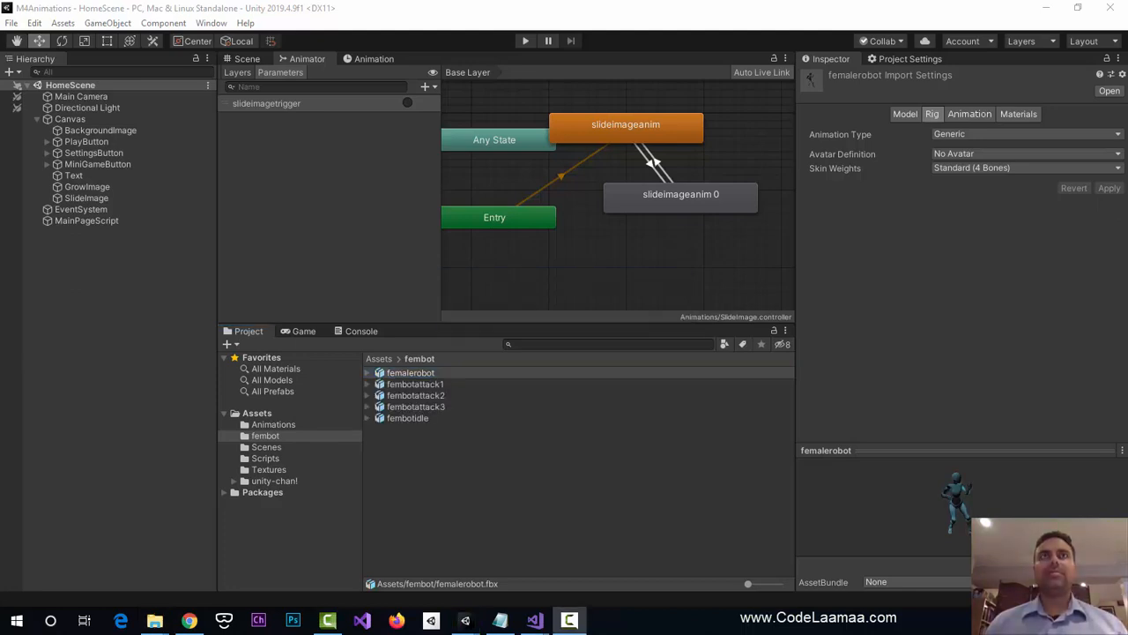
# - Set the fembotidle model's rig to Humanoid with its avatar created from this model, and apply the import settings
pyautogui.click(416, 418)
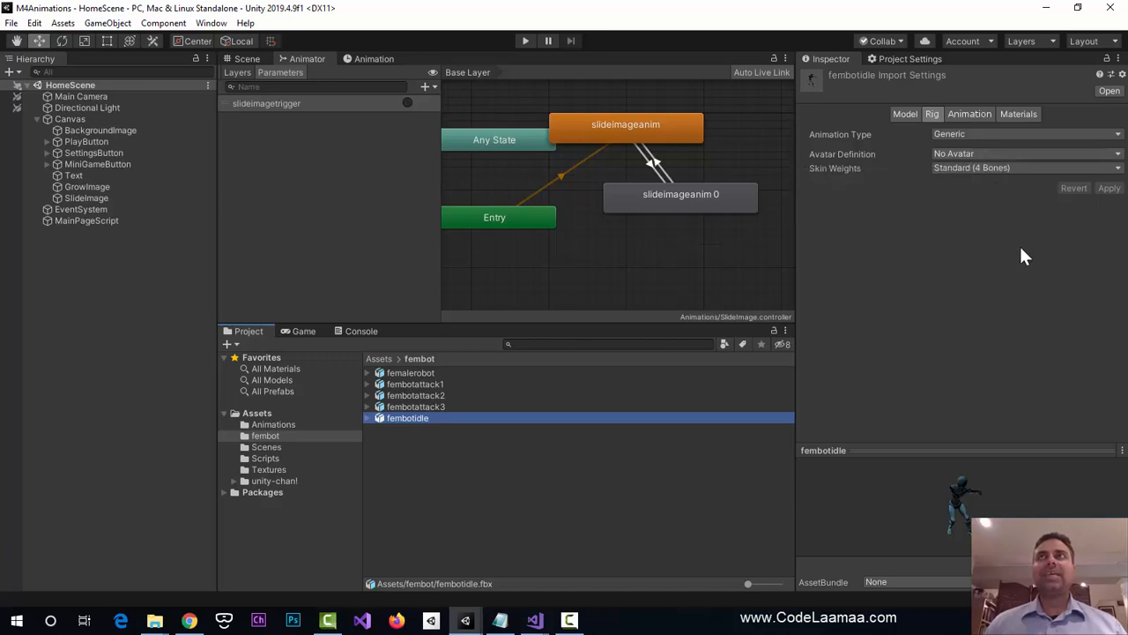
pyautogui.click(965, 135)
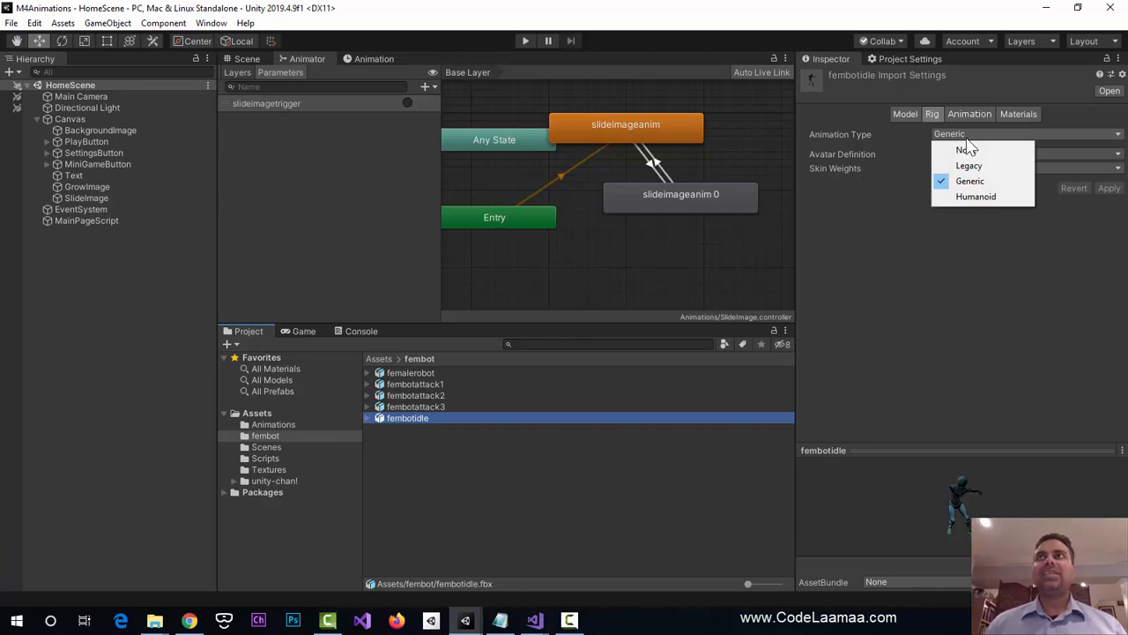
pyautogui.click(979, 197)
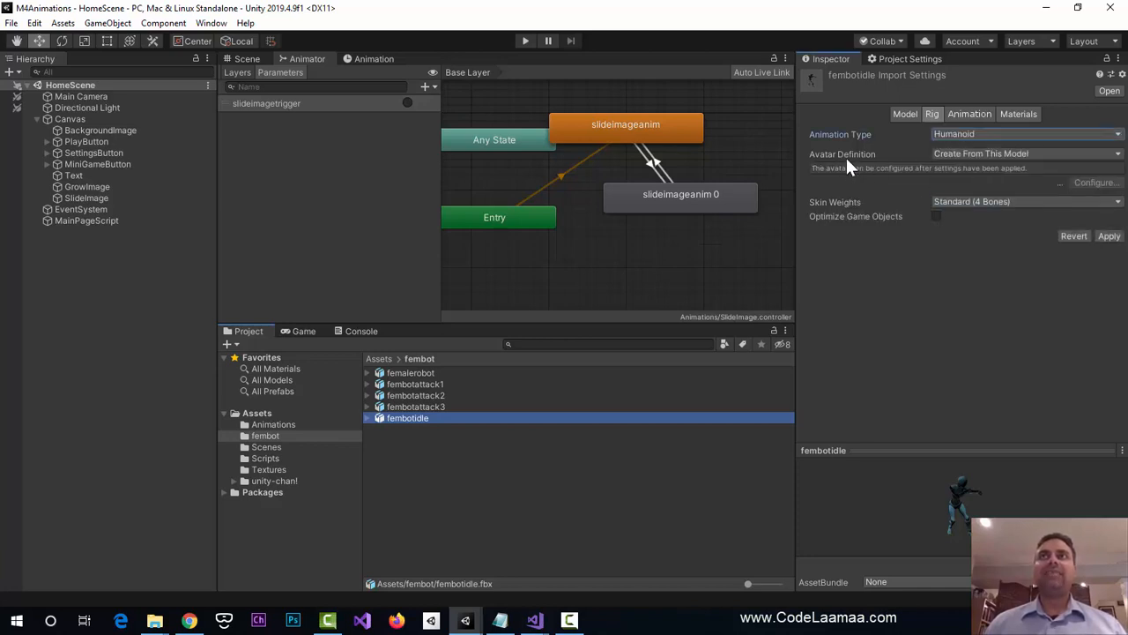
pyautogui.moveTo(872, 154)
pyautogui.click(864, 236)
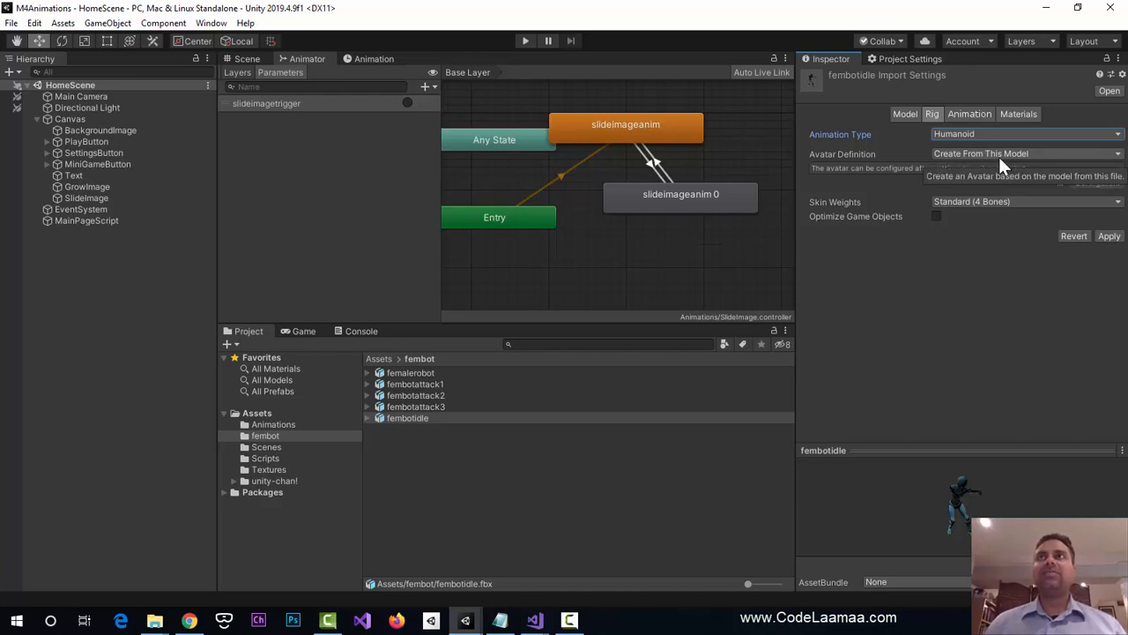
pyautogui.click(1108, 237)
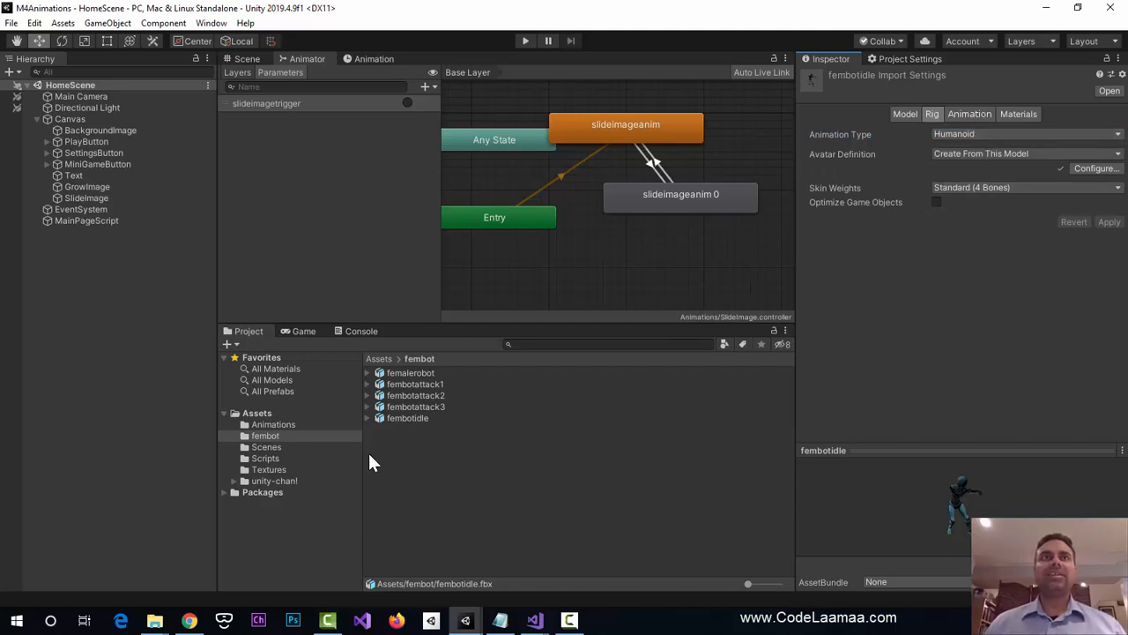
# - Expand the contents of the fembotidle model and inspect its generated avatar and rig settings
pyautogui.click(369, 418)
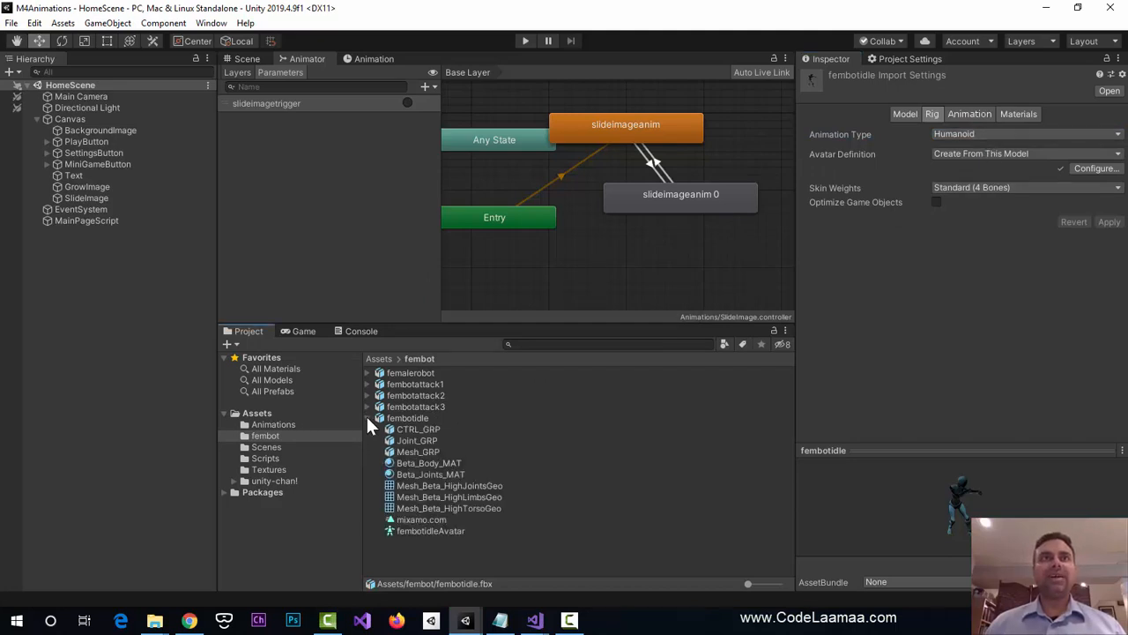
pyautogui.click(398, 532)
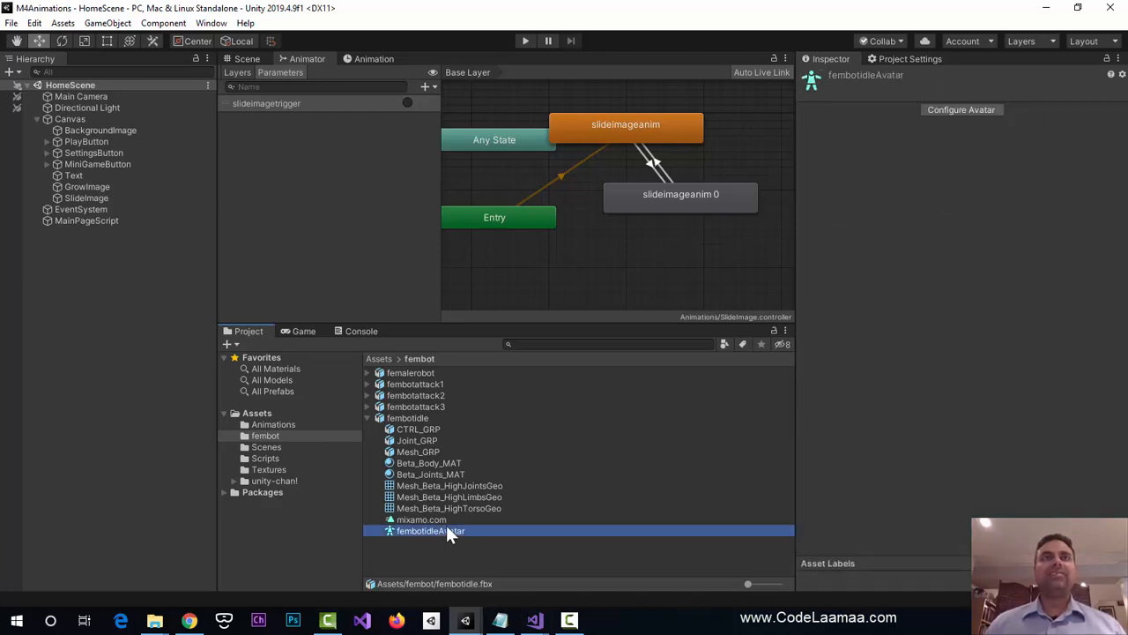
pyautogui.click(368, 420)
pyautogui.click(368, 419)
pyautogui.click(394, 421)
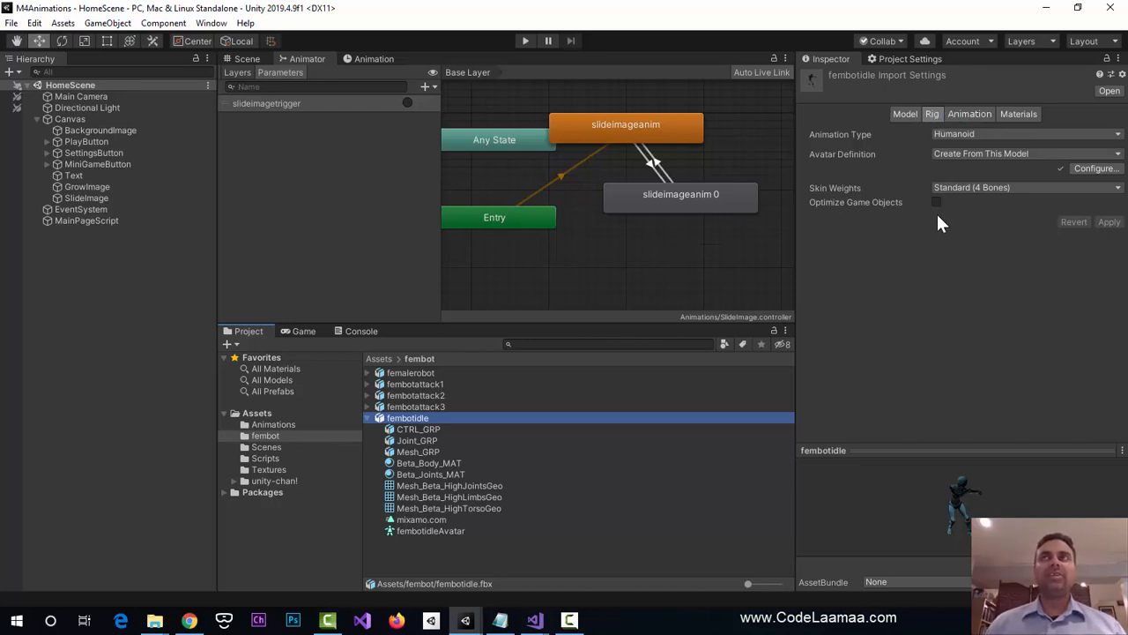
# - Set fembotattack1's rig to Humanoid, copying its avatar definition from fembotidleAvatar, and apply the import settings
pyautogui.click(401, 383)
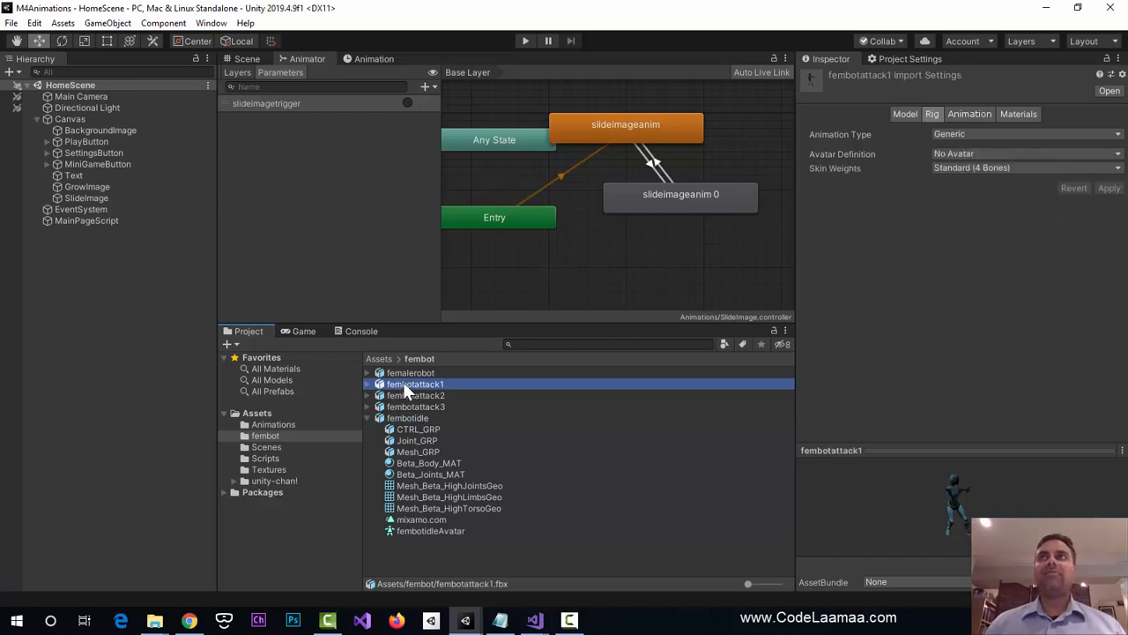
pyautogui.click(959, 134)
pyautogui.click(970, 197)
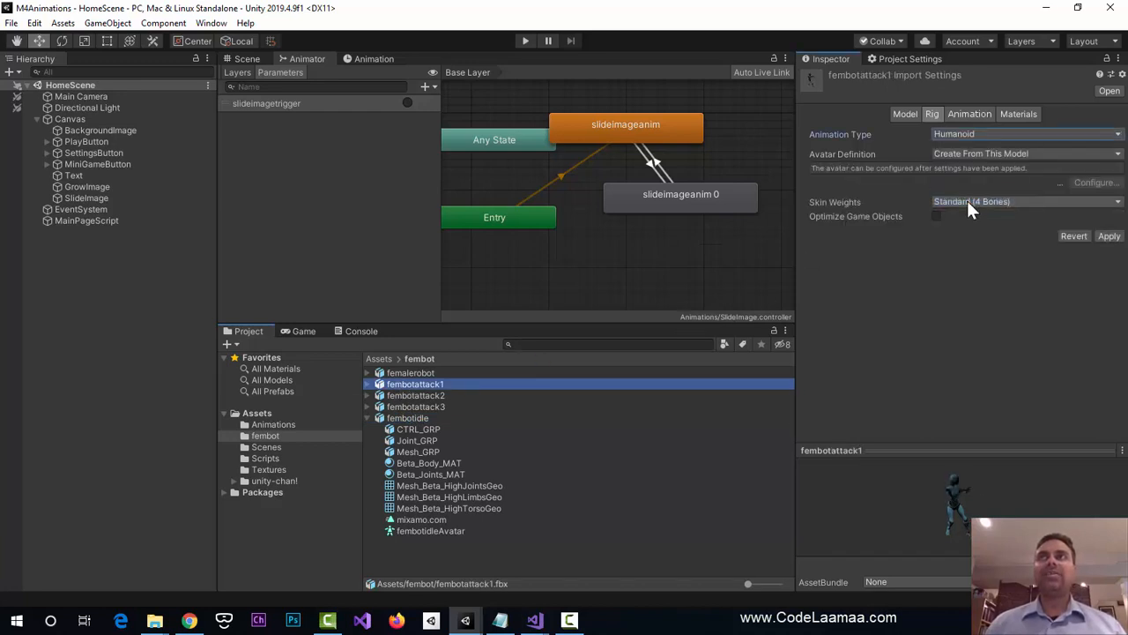
pyautogui.click(976, 151)
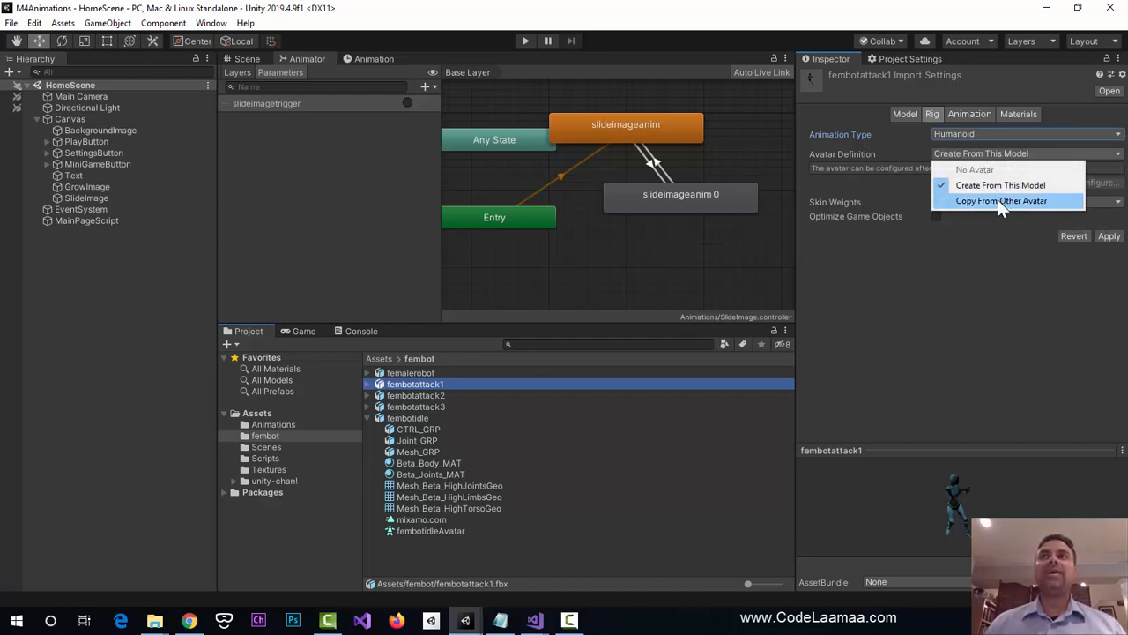
pyautogui.click(1000, 201)
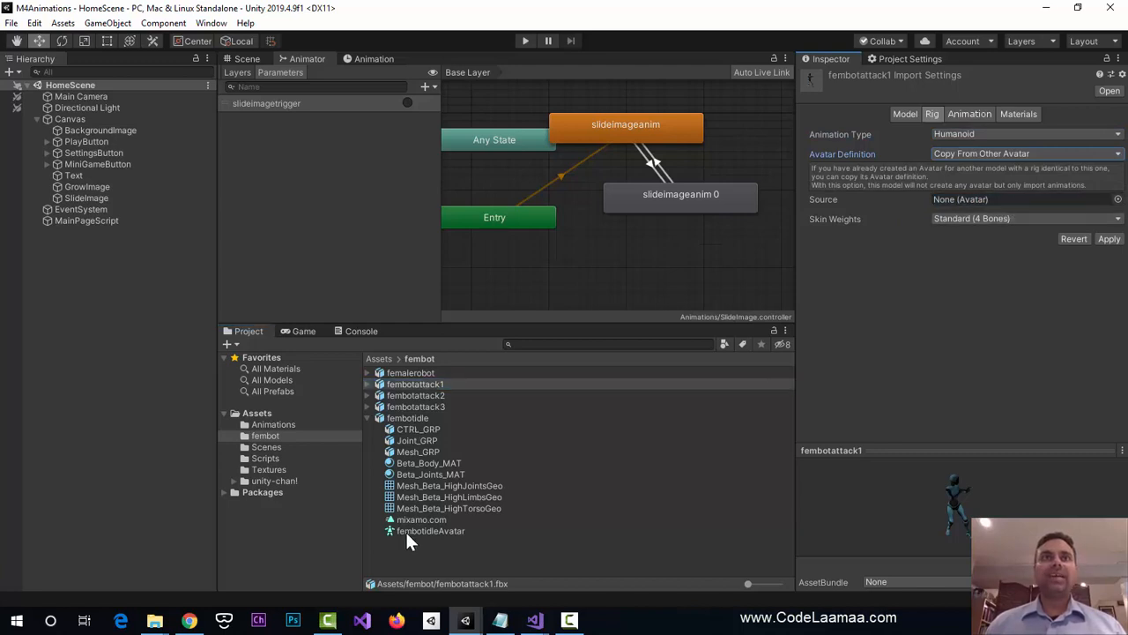
pyautogui.moveTo(411, 529); pyautogui.dragTo(949, 196)
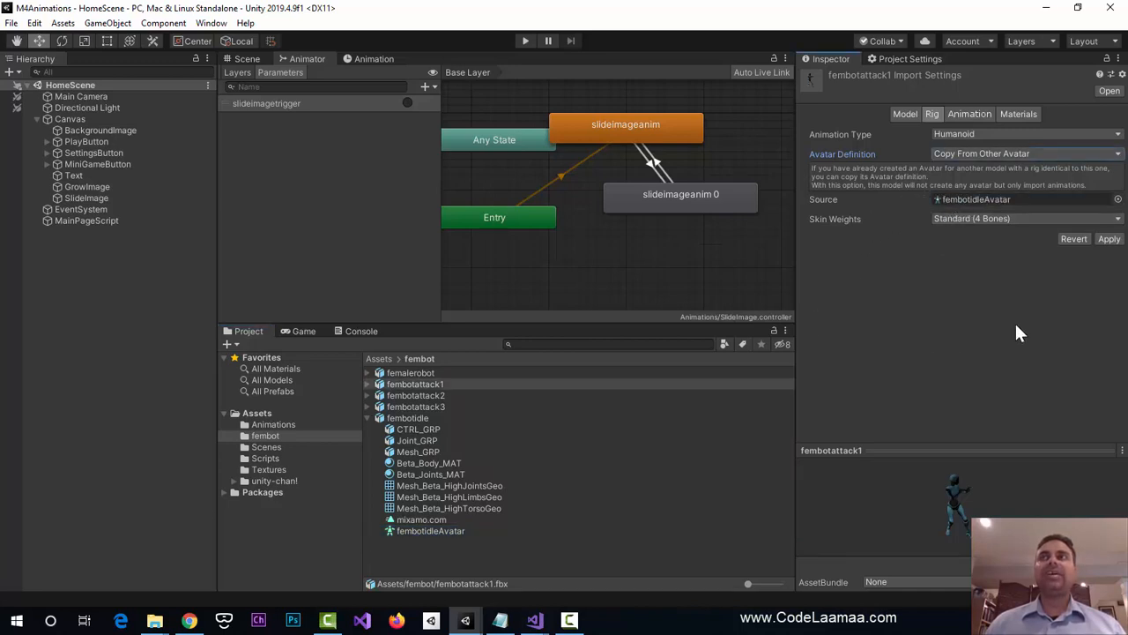
pyautogui.click(1109, 239)
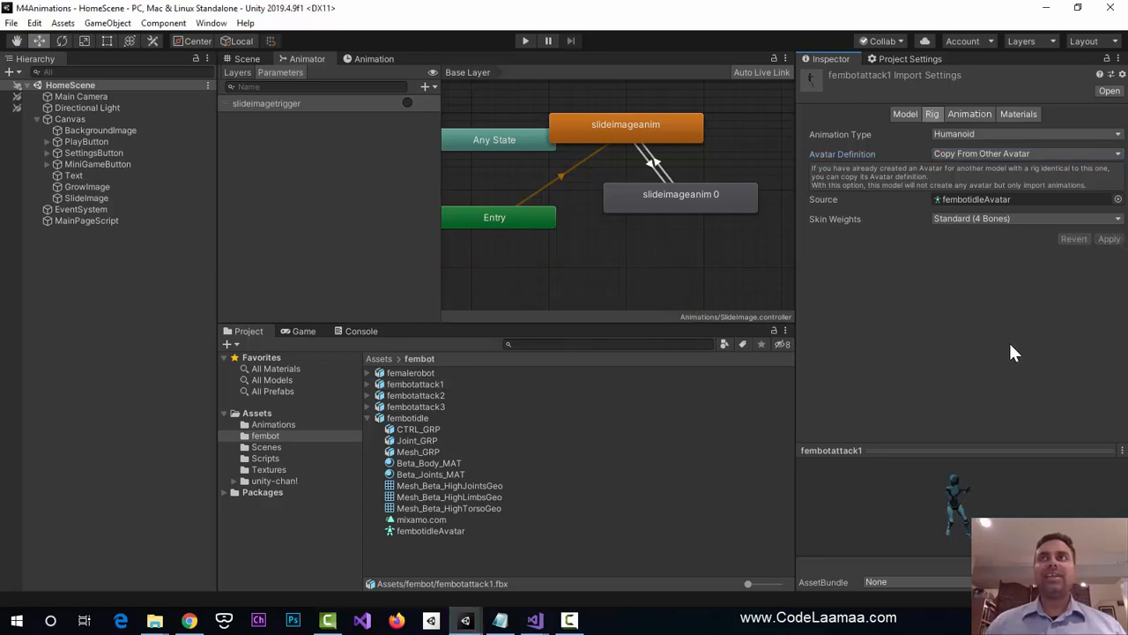
# - Set fembotattack2's rig to Humanoid, copying its avatar definition from fembotidleAvatar, and apply the import settings
pyautogui.click(424, 396)
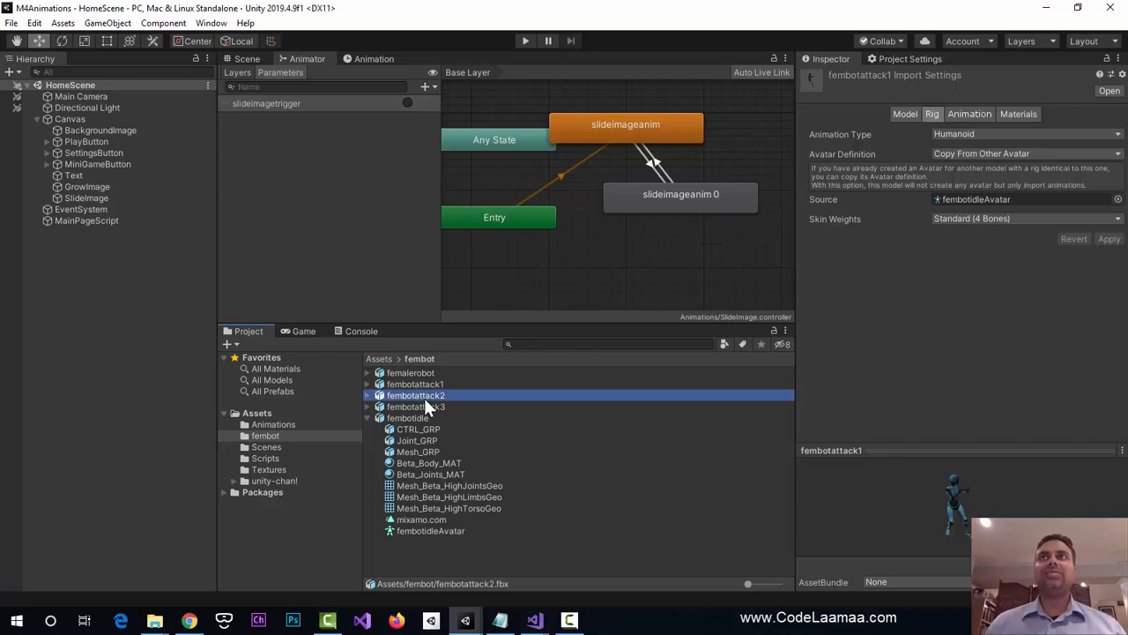
pyautogui.click(1051, 133)
pyautogui.click(976, 197)
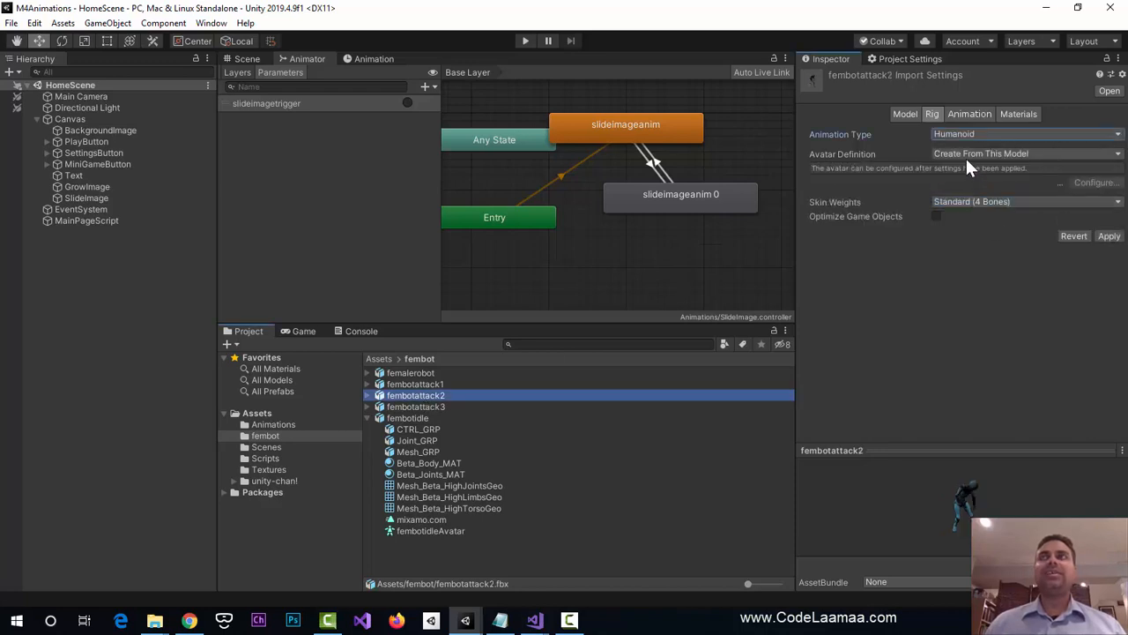
pyautogui.click(965, 154)
pyautogui.click(972, 201)
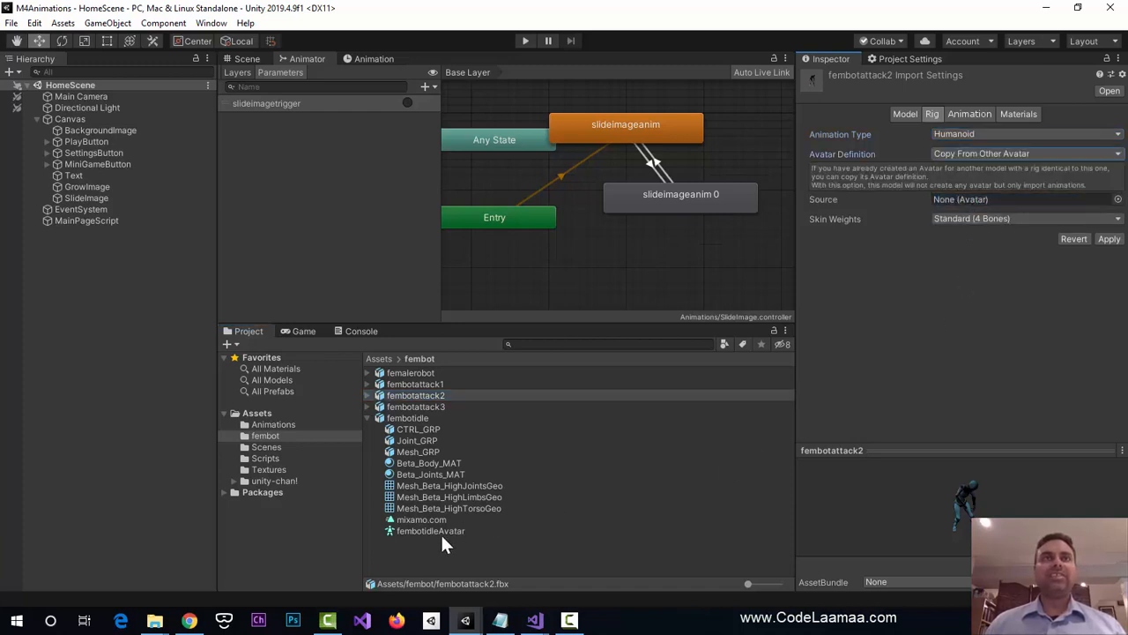
pyautogui.moveTo(441, 534); pyautogui.dragTo(971, 203)
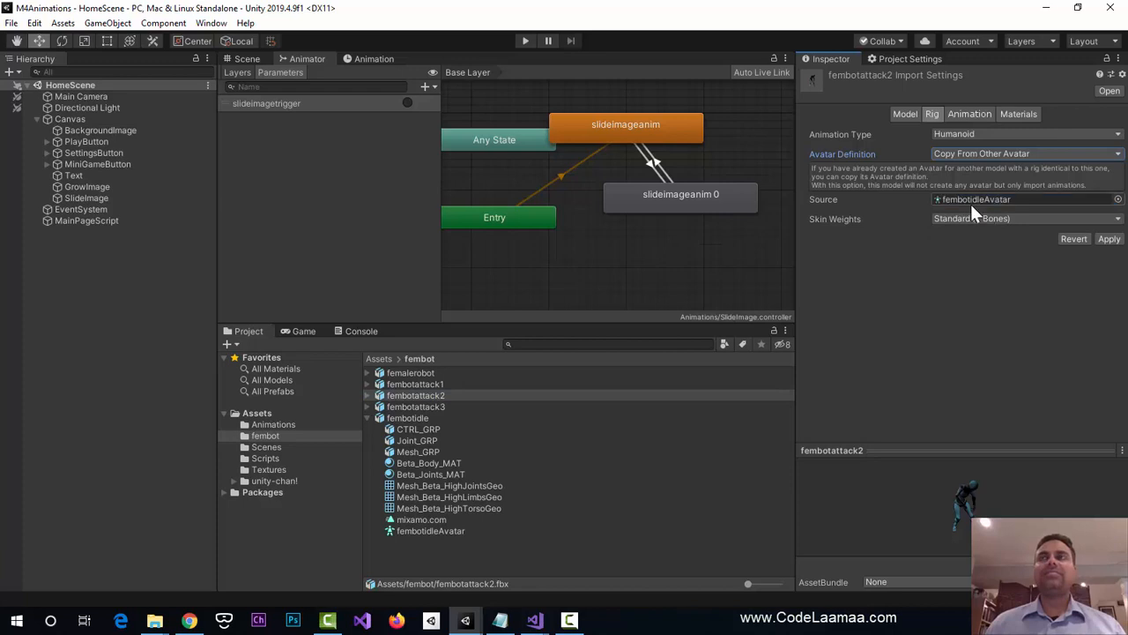
pyautogui.click(1110, 240)
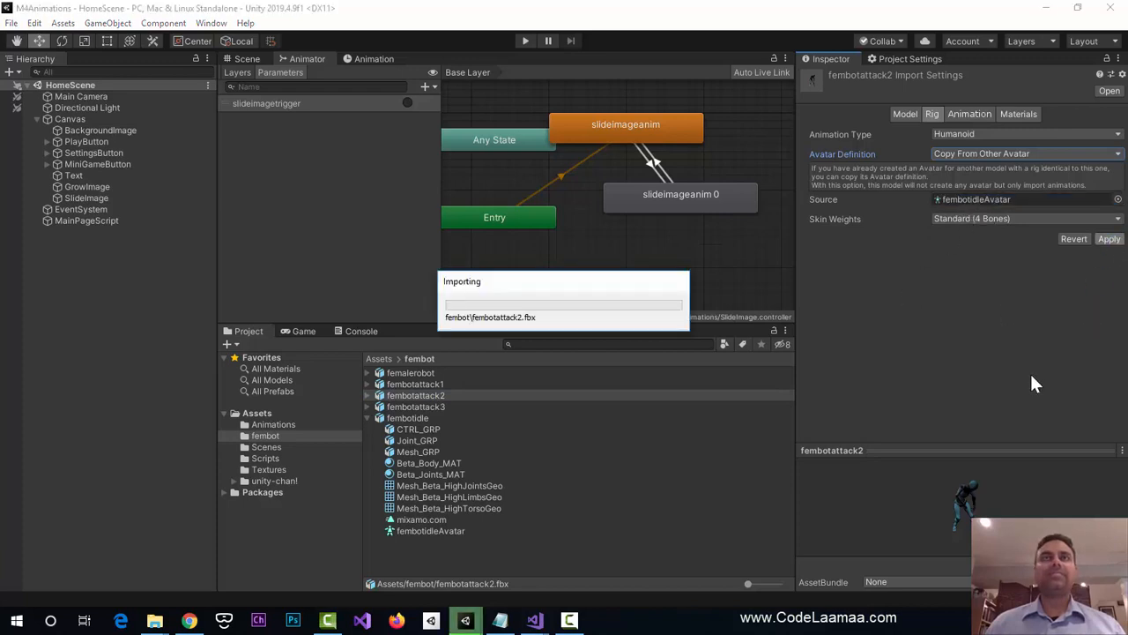
# - Set fembotattack3's rig to Humanoid, copying its avatar definition from fembotidleAvatar, and apply the import settings
pyautogui.click(415, 406)
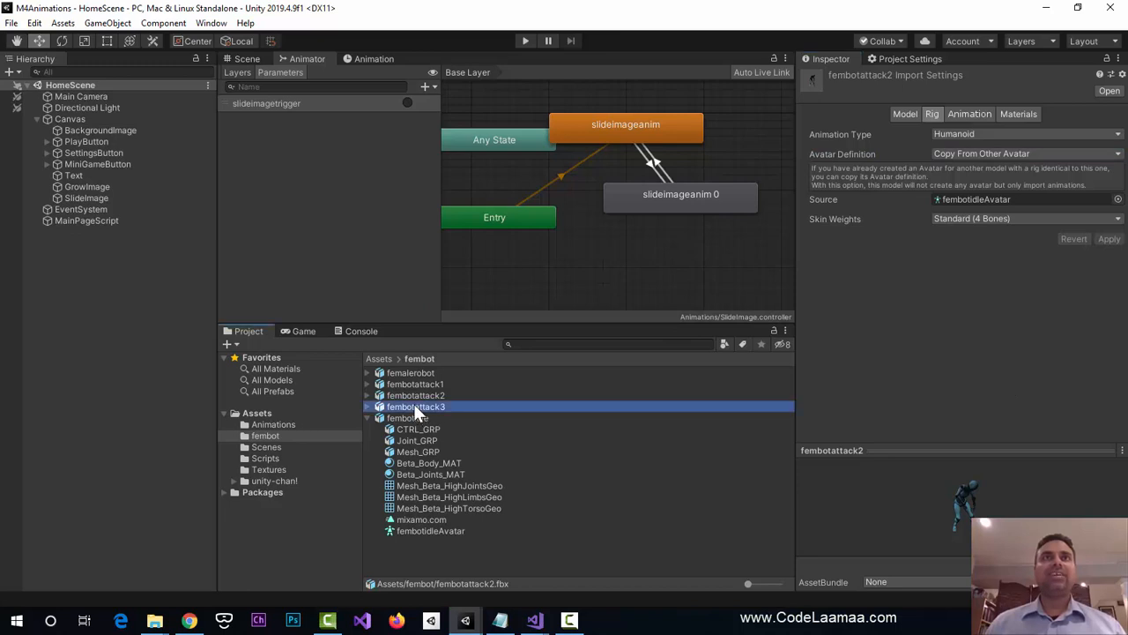
pyautogui.click(963, 133)
pyautogui.click(970, 192)
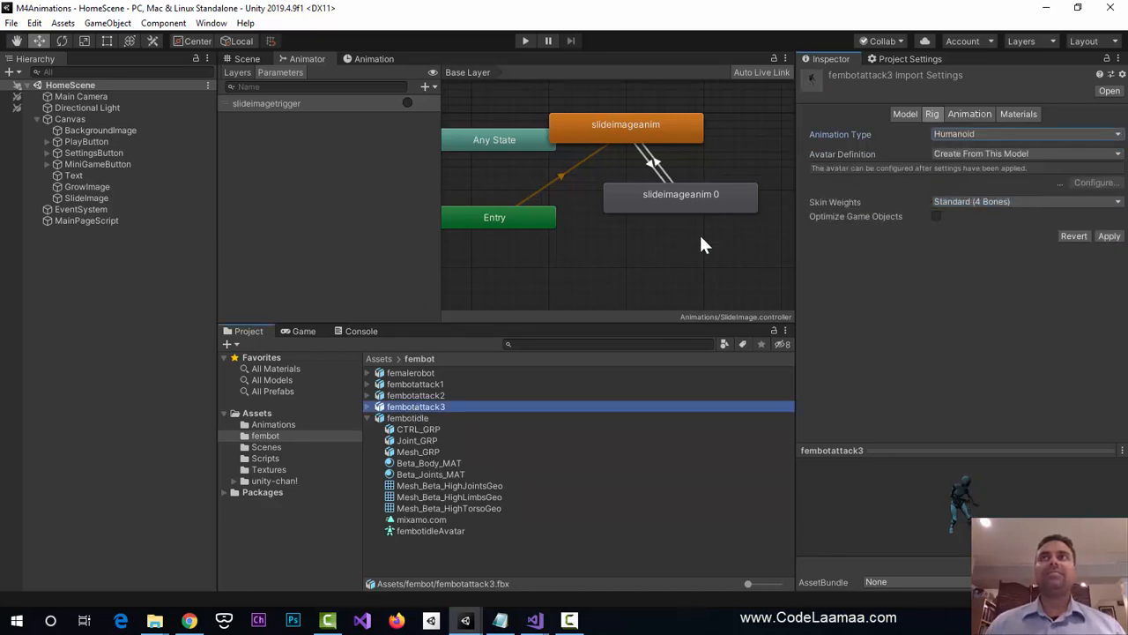
pyautogui.click(988, 153)
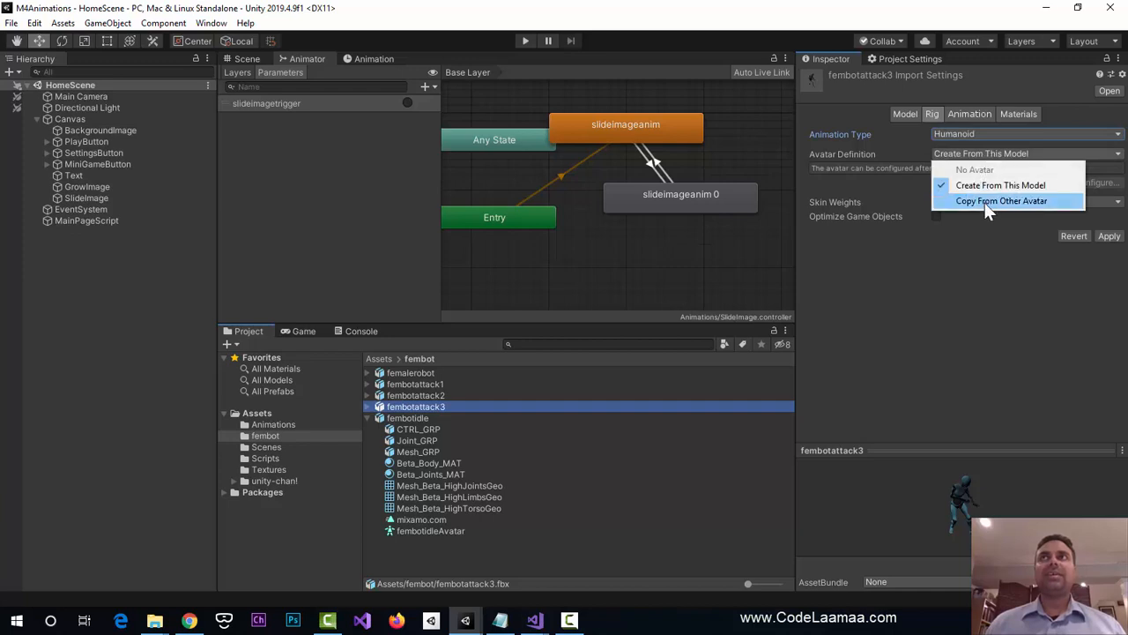
pyautogui.click(984, 202)
pyautogui.moveTo(432, 529); pyautogui.dragTo(954, 203)
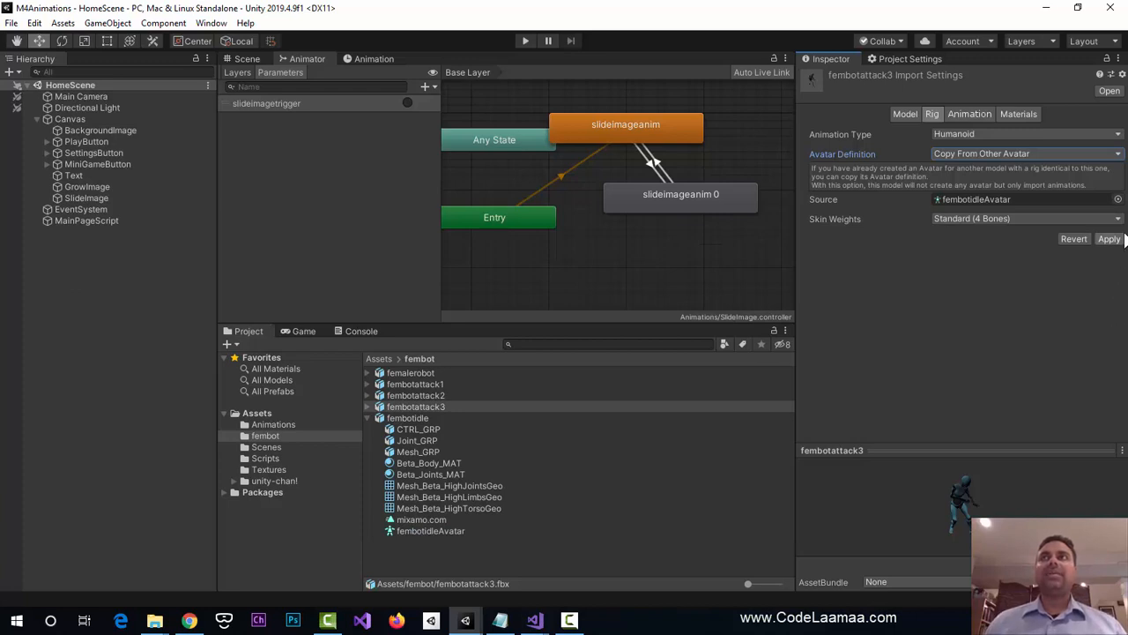
pyautogui.click(1109, 238)
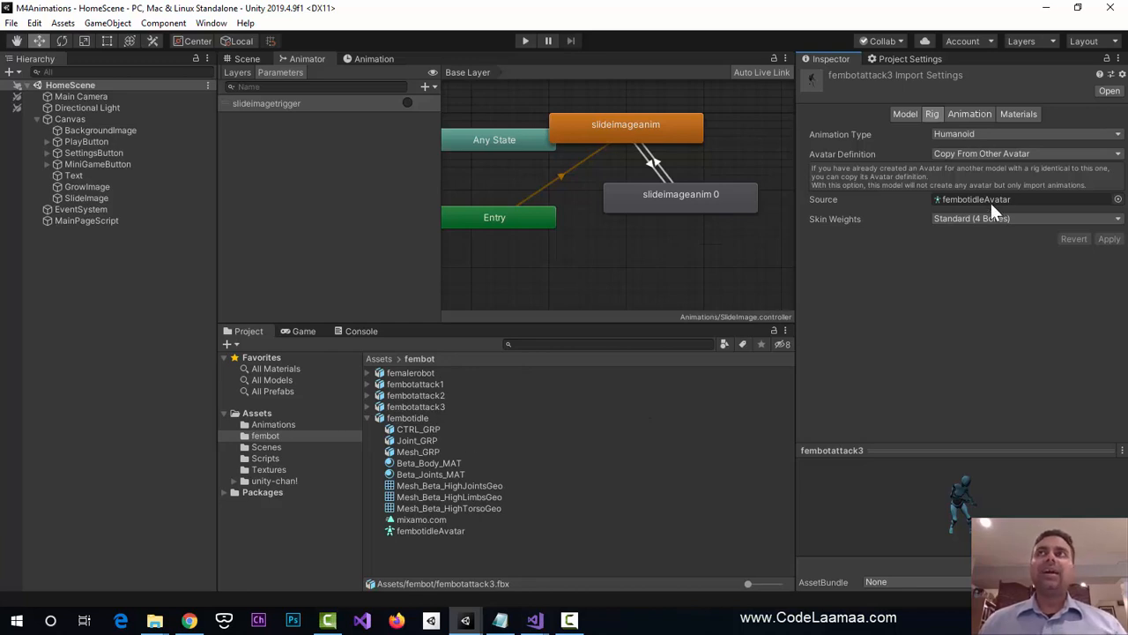
# - Rename the mixamo.com animation clip of the fembotidle model as idle
pyautogui.click(975, 114)
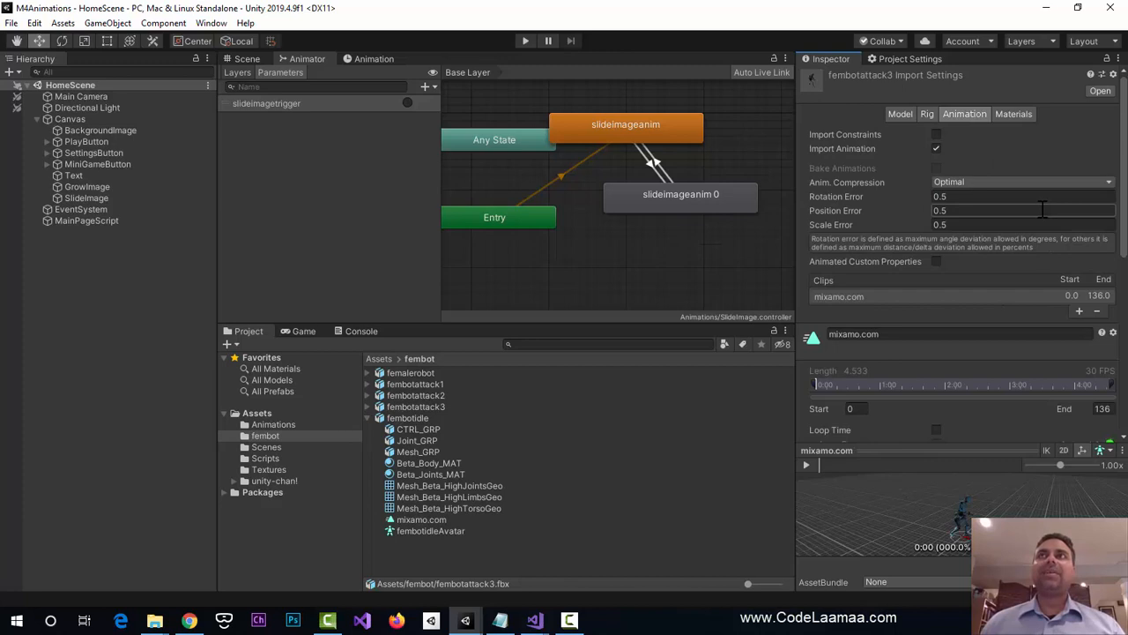
pyautogui.scroll(-8, 1036, 229)
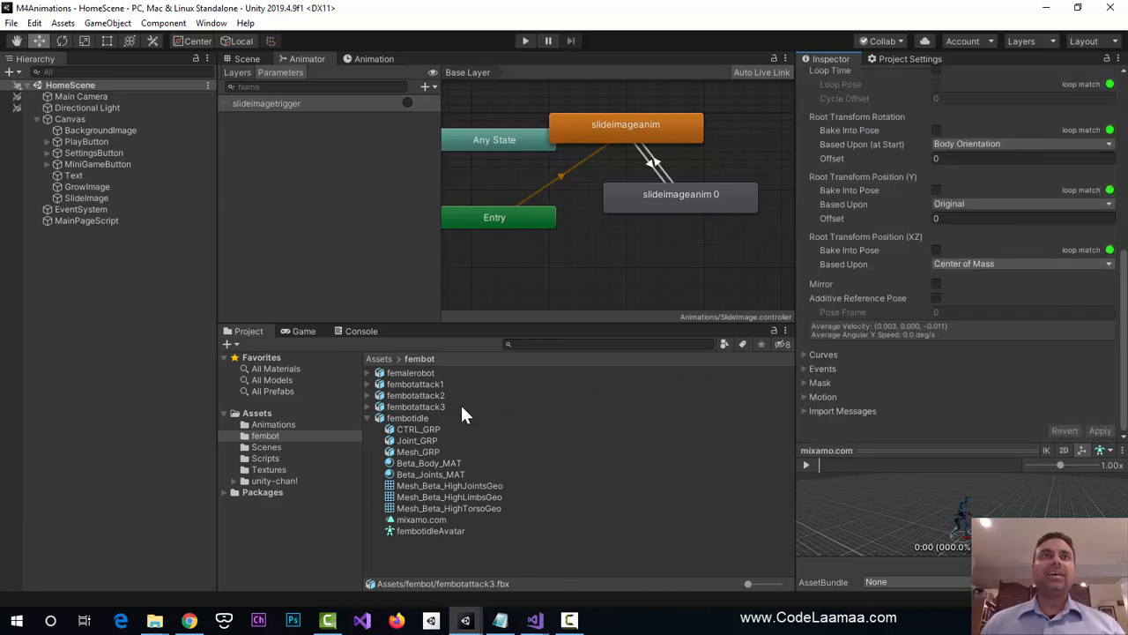
pyautogui.click(423, 416)
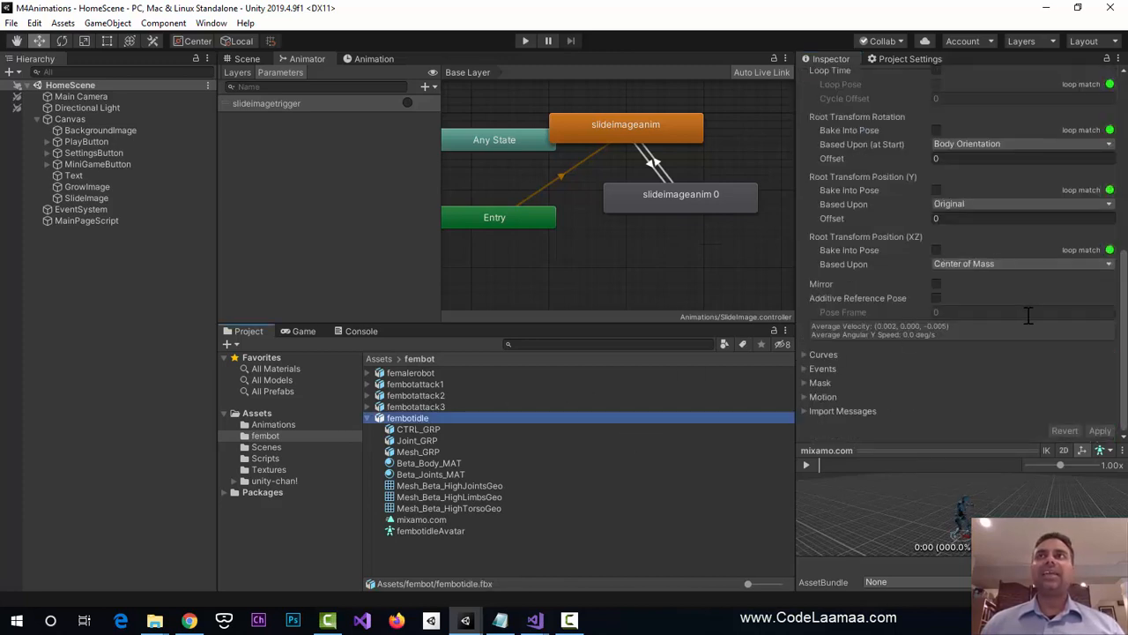
pyautogui.scroll(3, 1027, 318)
pyautogui.scroll(3, 1024, 312)
pyautogui.scroll(3, 1024, 312)
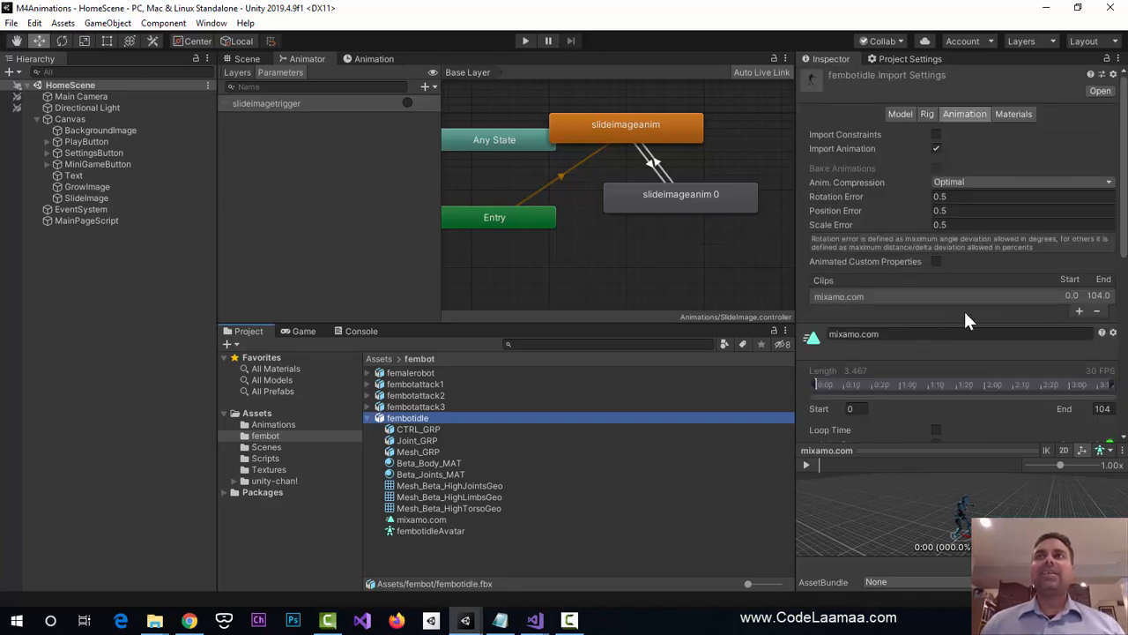
pyautogui.click(903, 333)
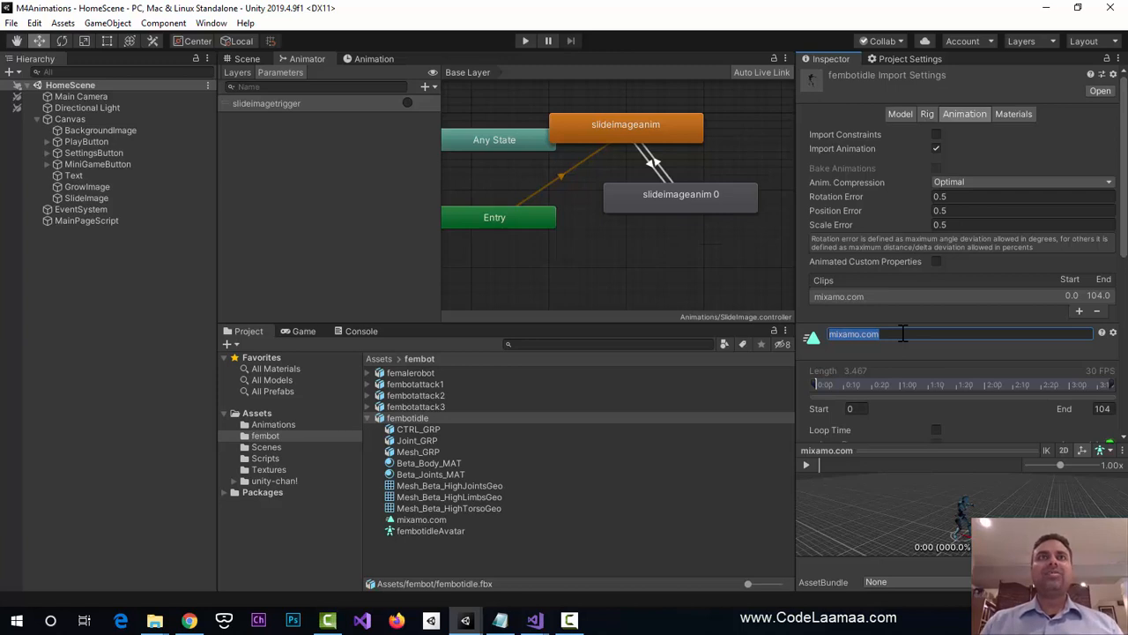
pyautogui.write('idle')
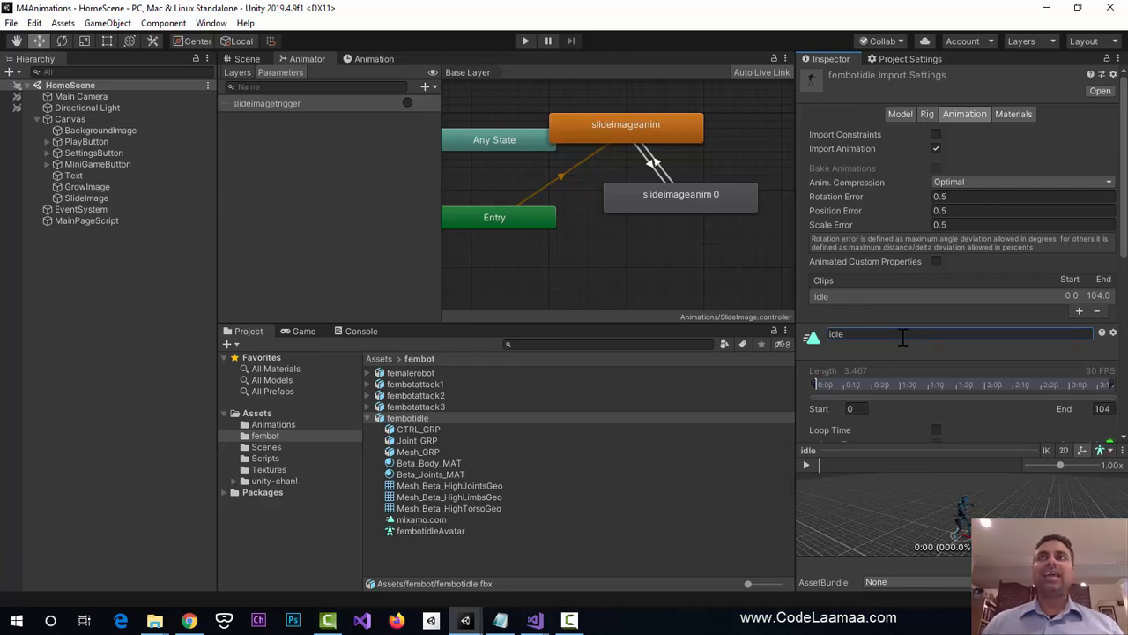
# - Enable Loop Time for the idle clip, leave its root transform options as they are, and apply the import settings
pyautogui.scroll(-3, 1038, 283)
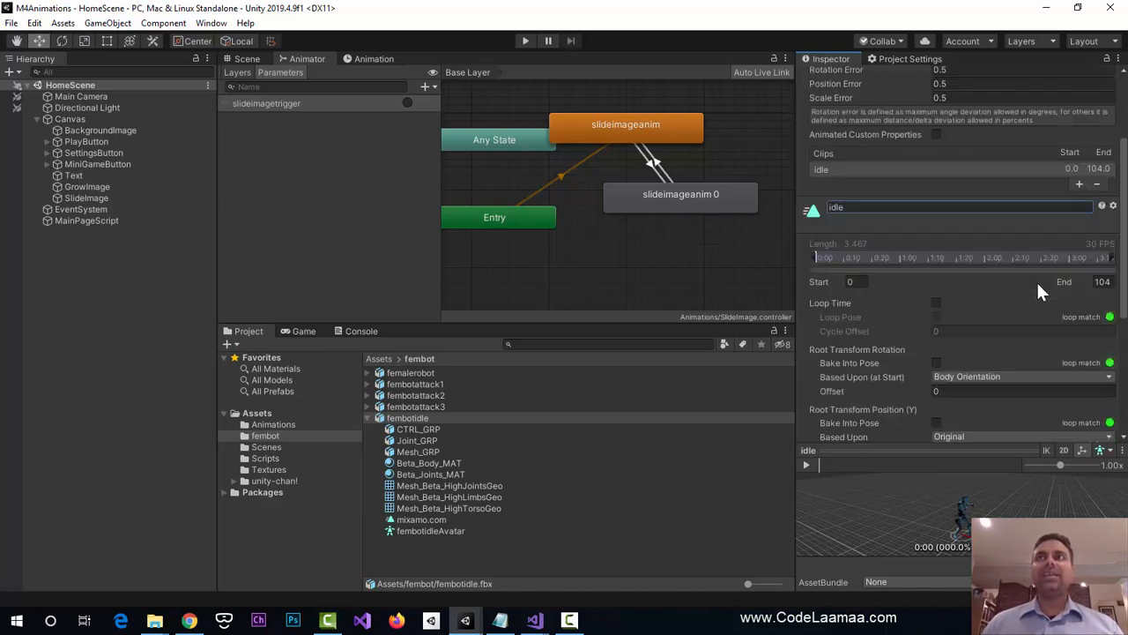
pyautogui.scroll(-3, 1037, 271)
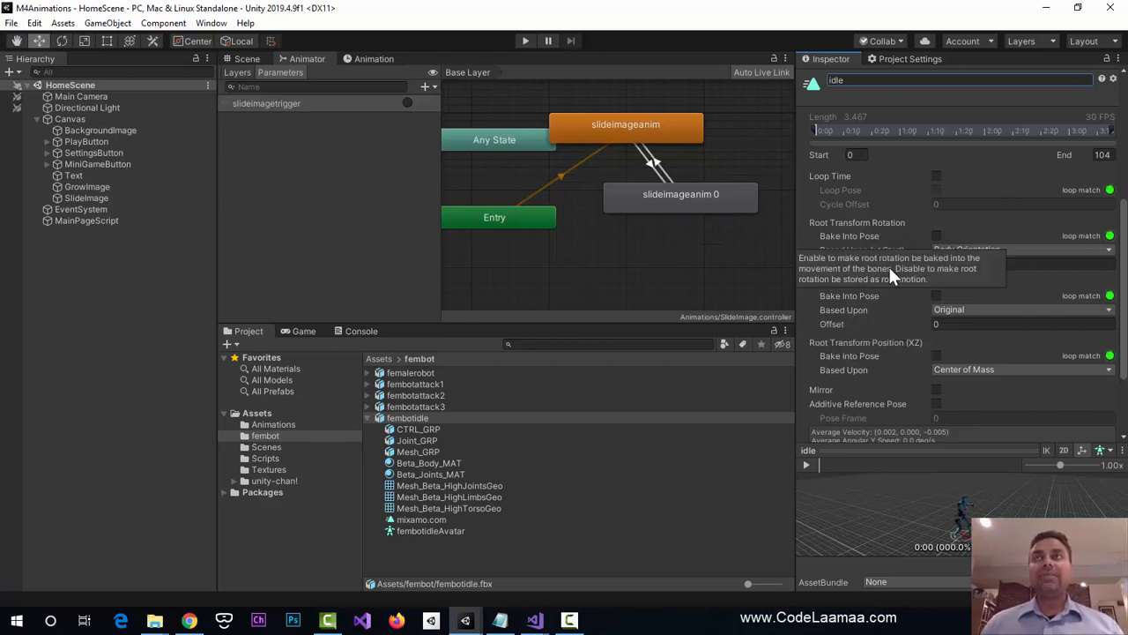
pyautogui.click(1040, 250)
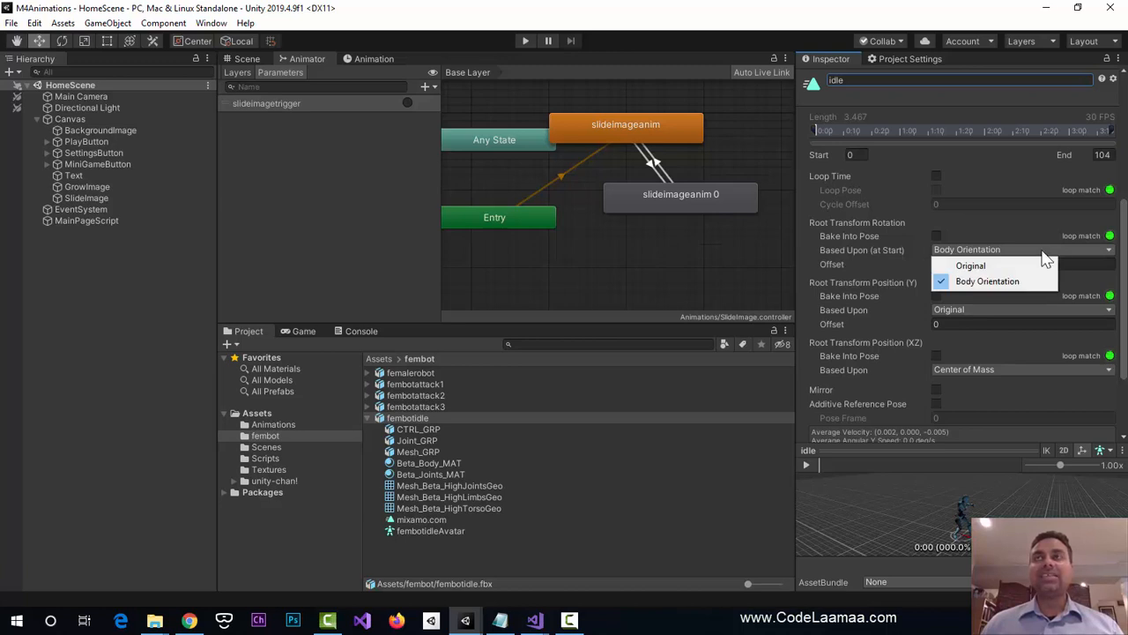
pyautogui.click(1038, 222)
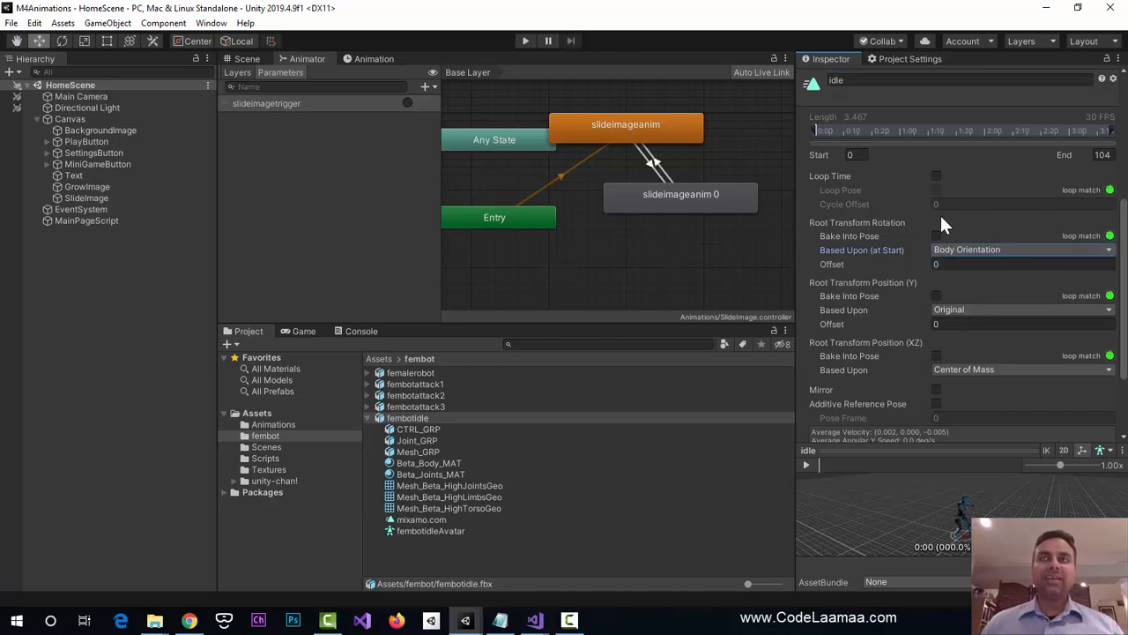
pyautogui.click(936, 177)
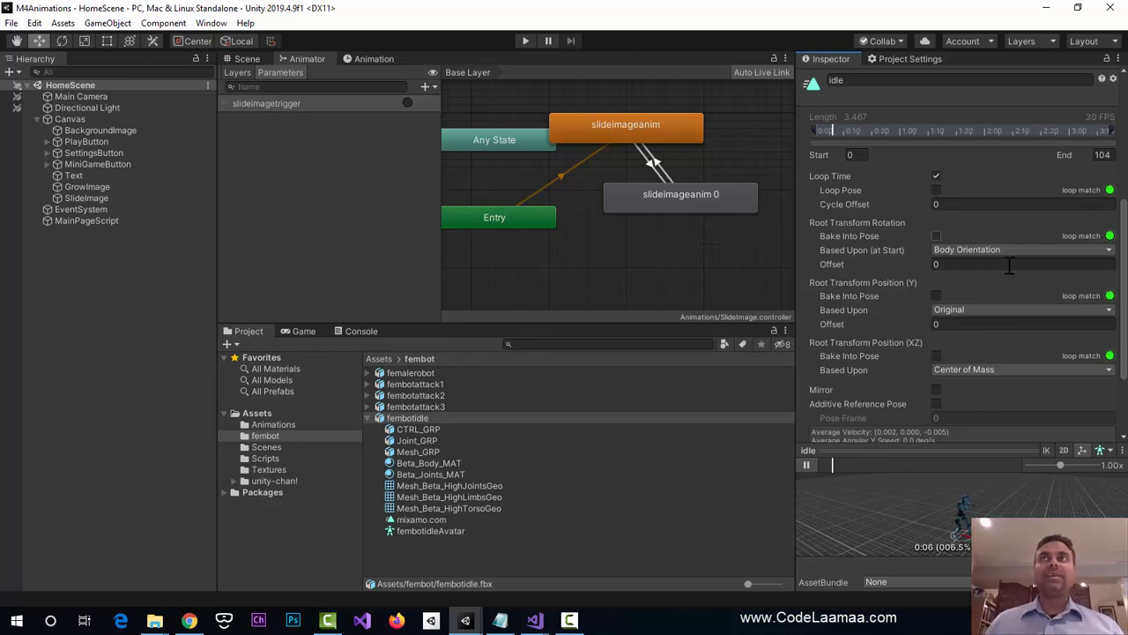
pyautogui.scroll(-3, 1014, 265)
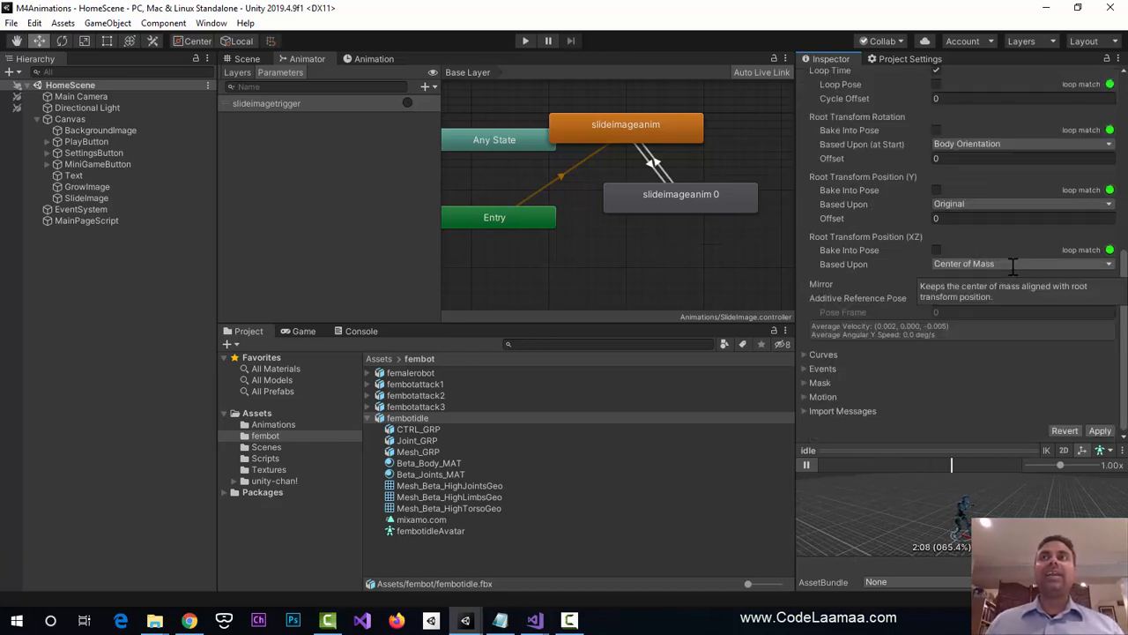
pyautogui.scroll(3, 1013, 264)
pyautogui.scroll(3, 1012, 267)
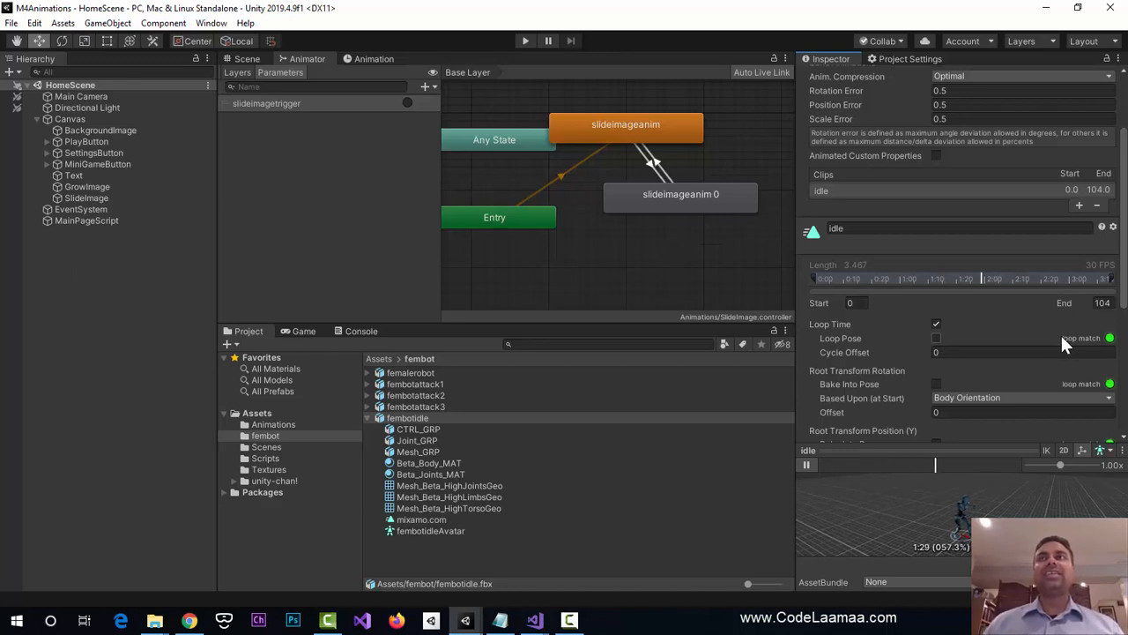
pyautogui.scroll(-3, 1063, 344)
pyautogui.scroll(-3, 1061, 333)
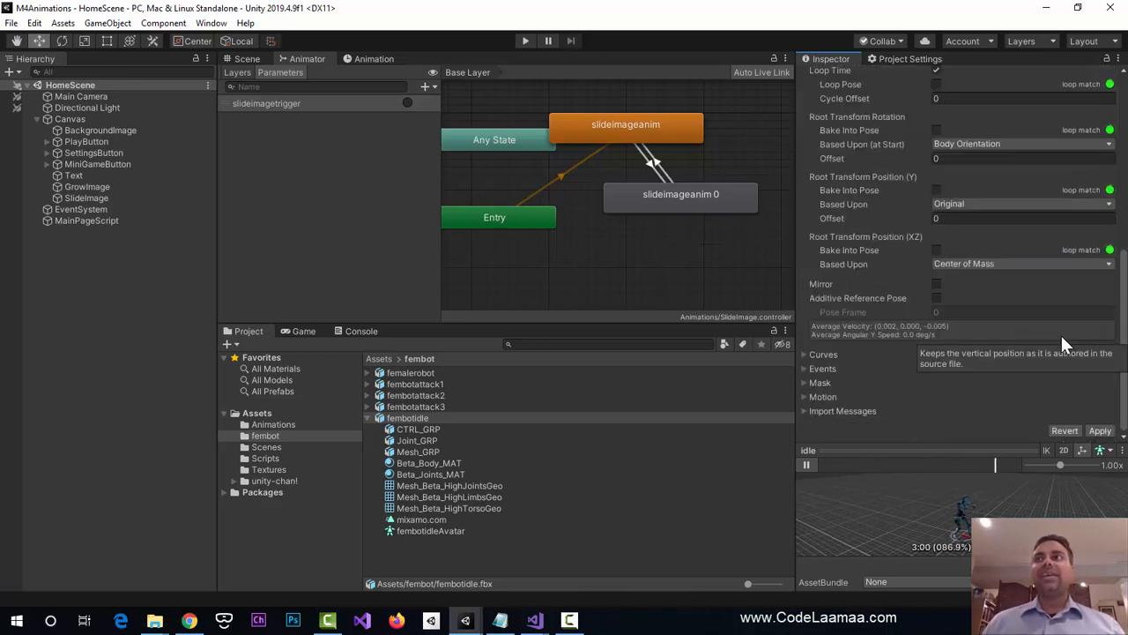
pyautogui.click(1099, 431)
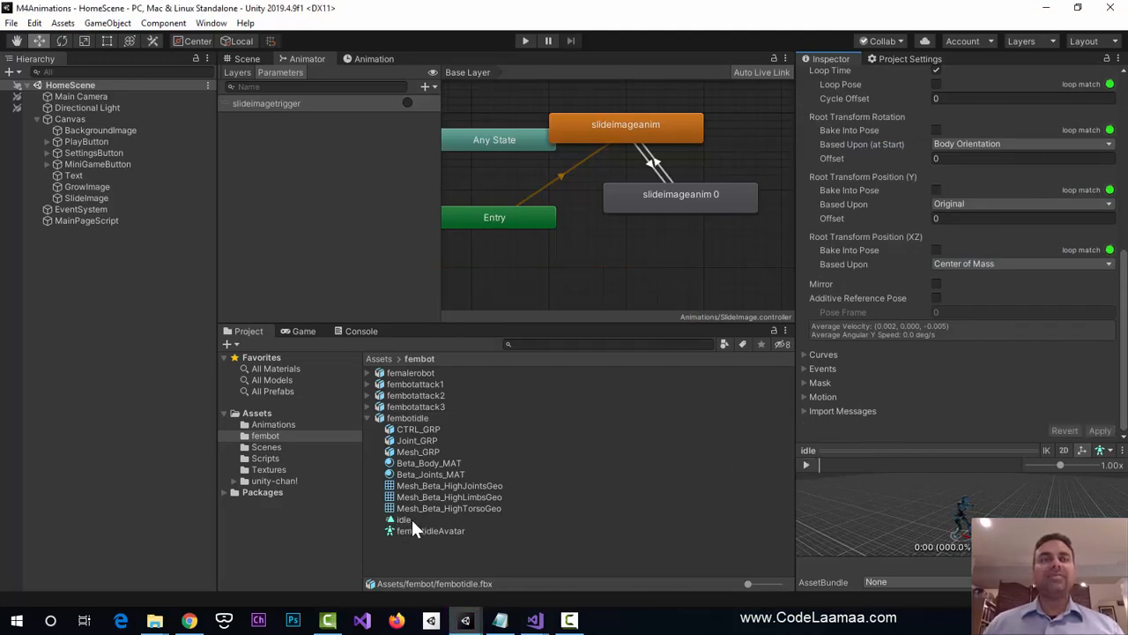
# - Rename the mixamo.com animation clip of the fembotattack1 model as attack1
pyautogui.click(425, 384)
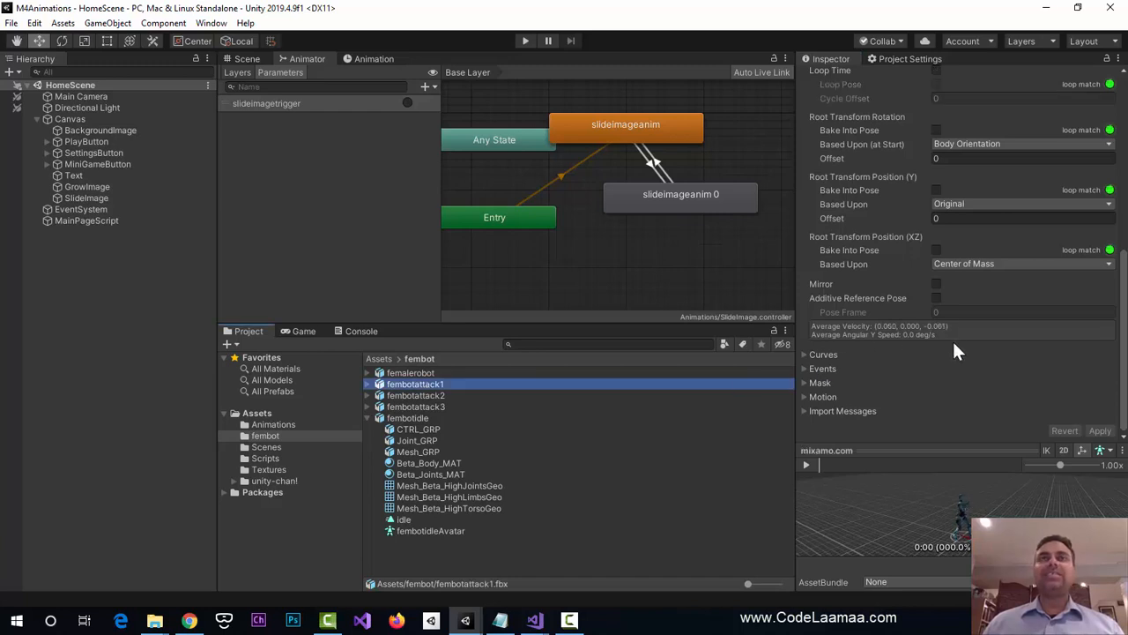
pyautogui.scroll(5, 952, 338)
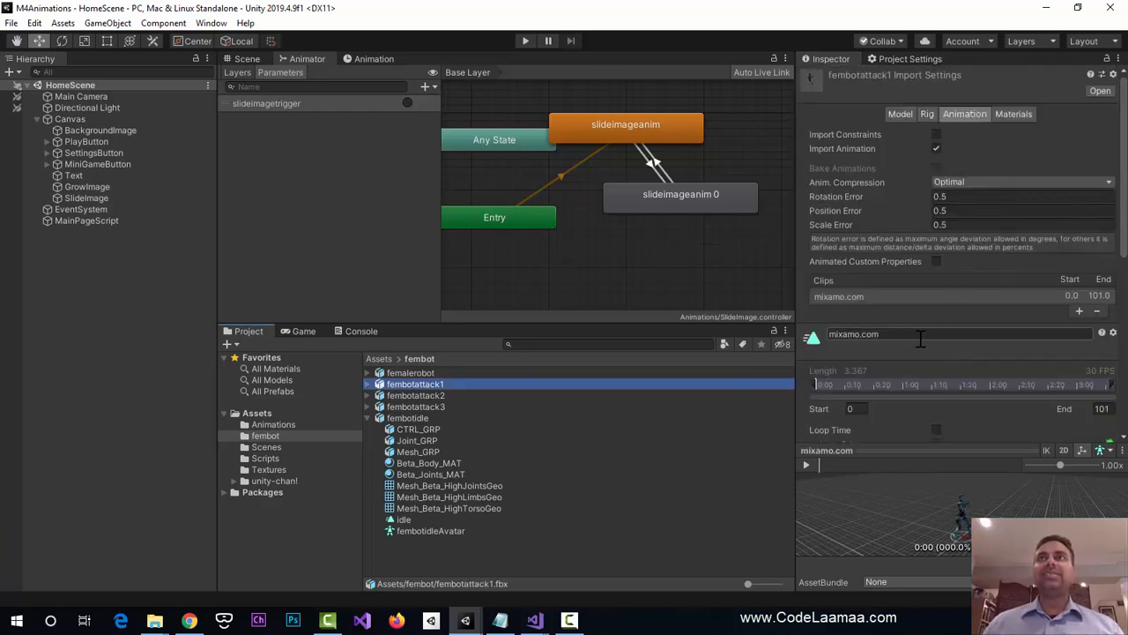
pyautogui.click(920, 339)
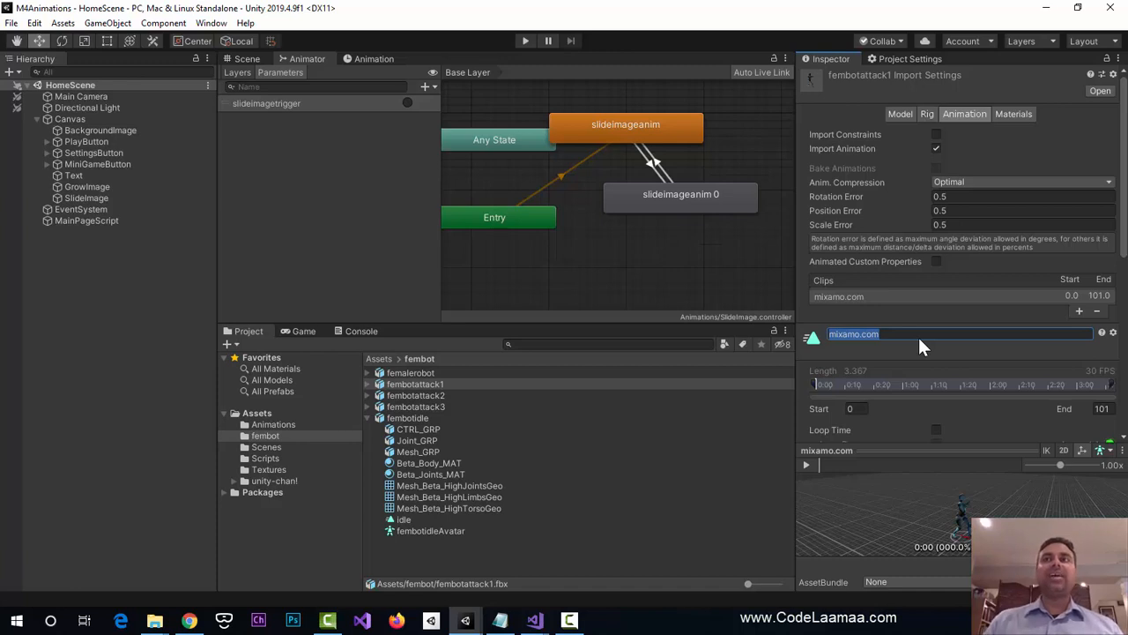
pyautogui.write('a')
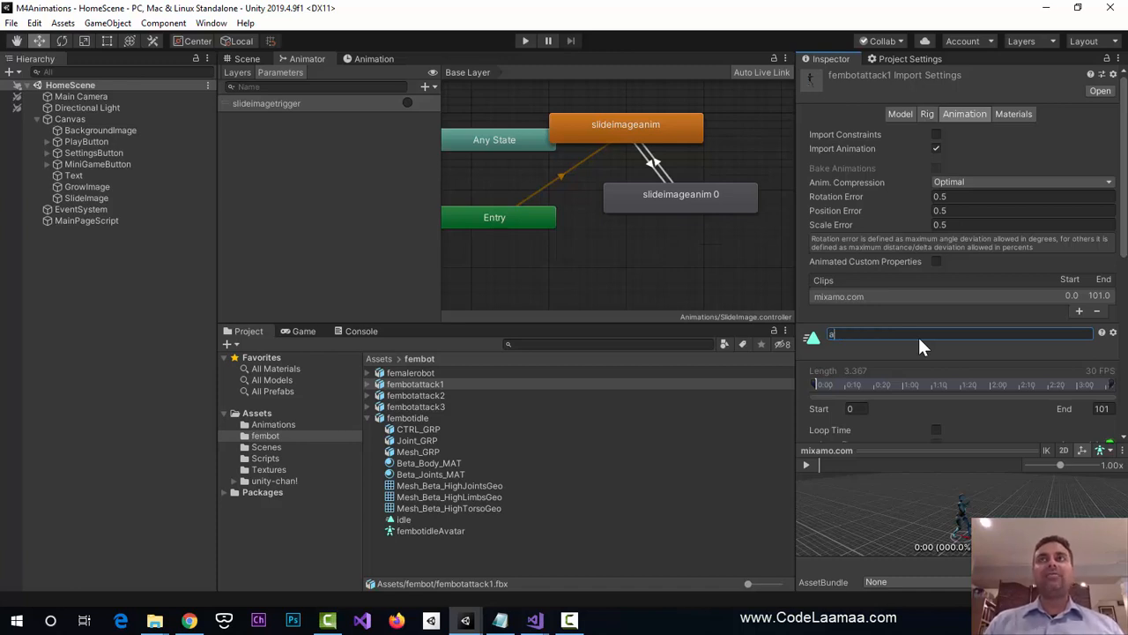
pyautogui.write('ttack1')
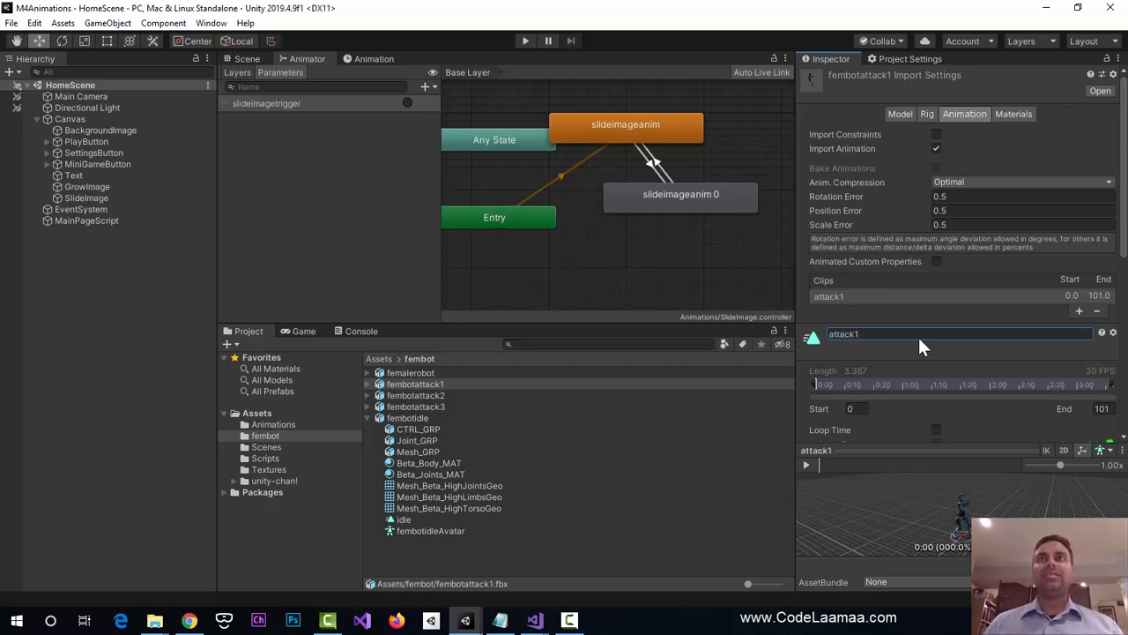
# - Preview the attack1 clip and bake its root transform rotation and Y position into the pose
pyautogui.click(805, 464)
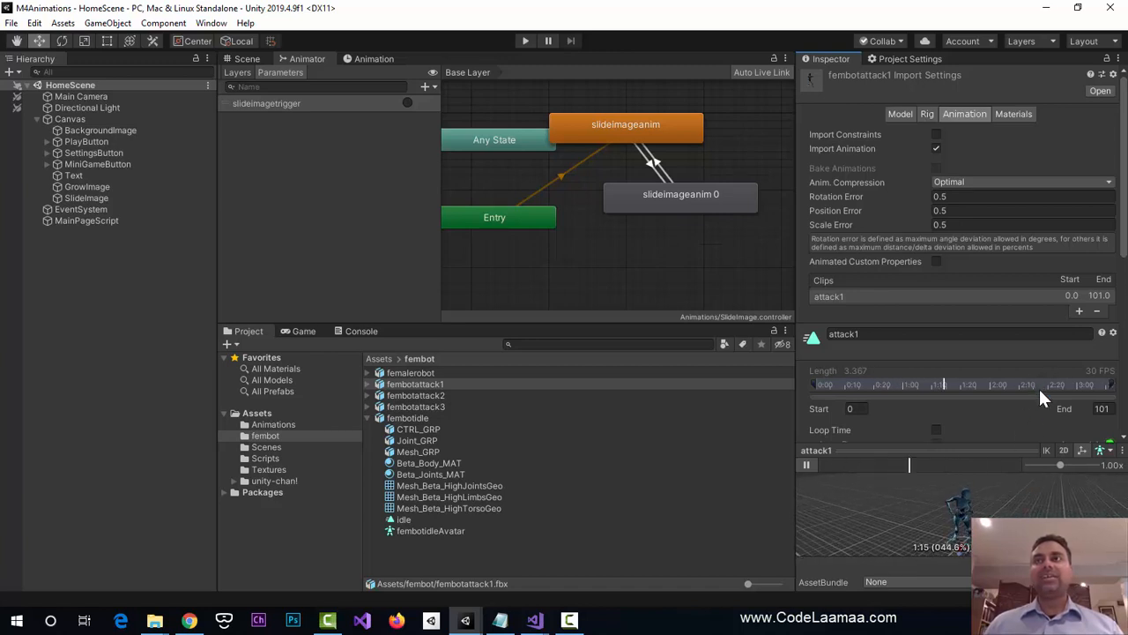
pyautogui.scroll(-6, 1039, 386)
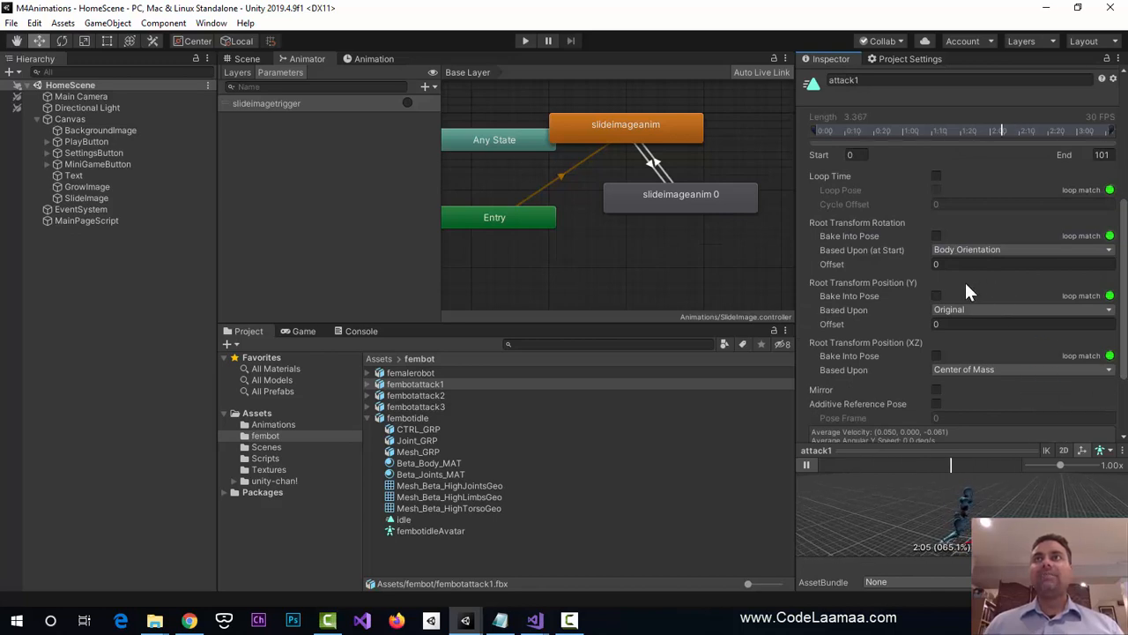
pyautogui.click(935, 235)
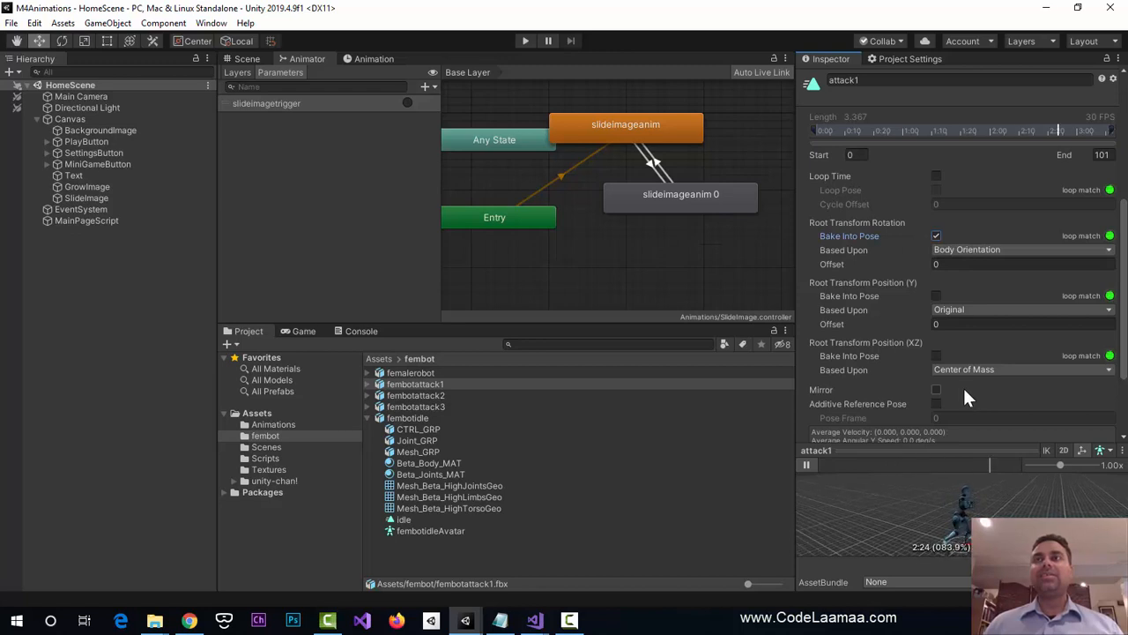
pyautogui.click(936, 296)
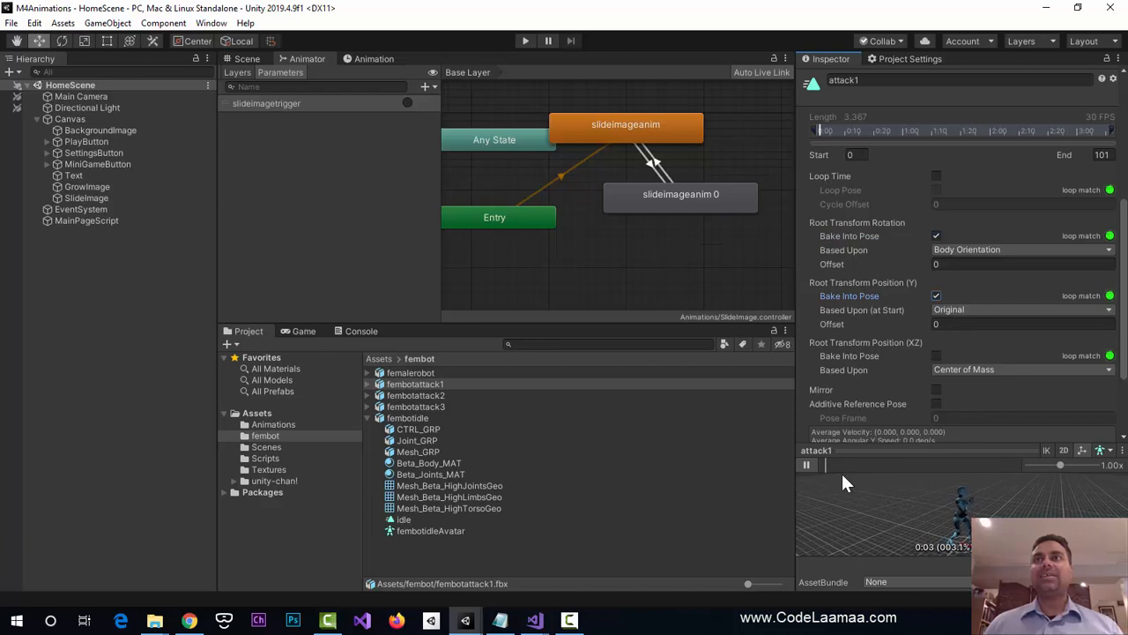
pyautogui.click(806, 465)
pyautogui.click(805, 464)
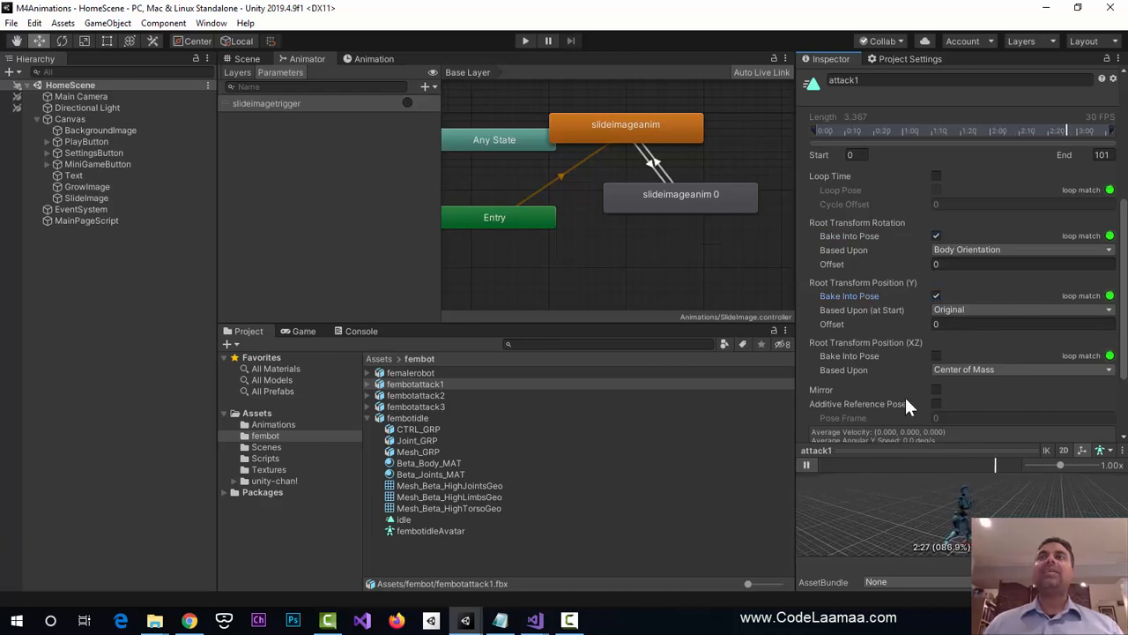
# - Bake attack1's XZ root transform position into the pose, check the preview playback, and apply the import settings
pyautogui.click(937, 355)
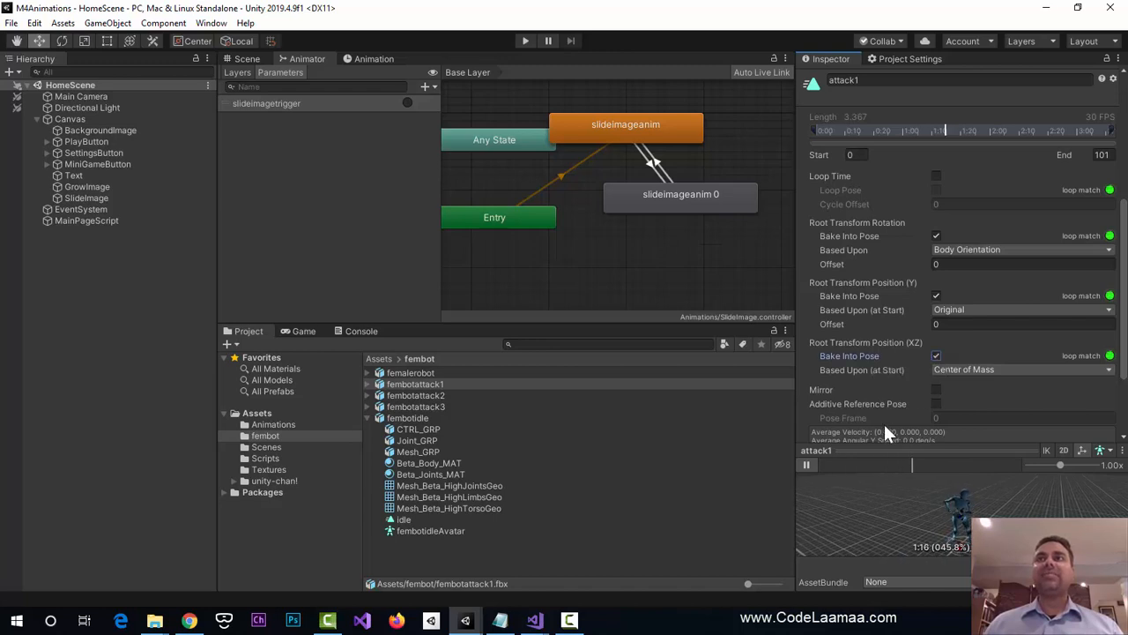
pyautogui.click(805, 464)
pyautogui.click(806, 465)
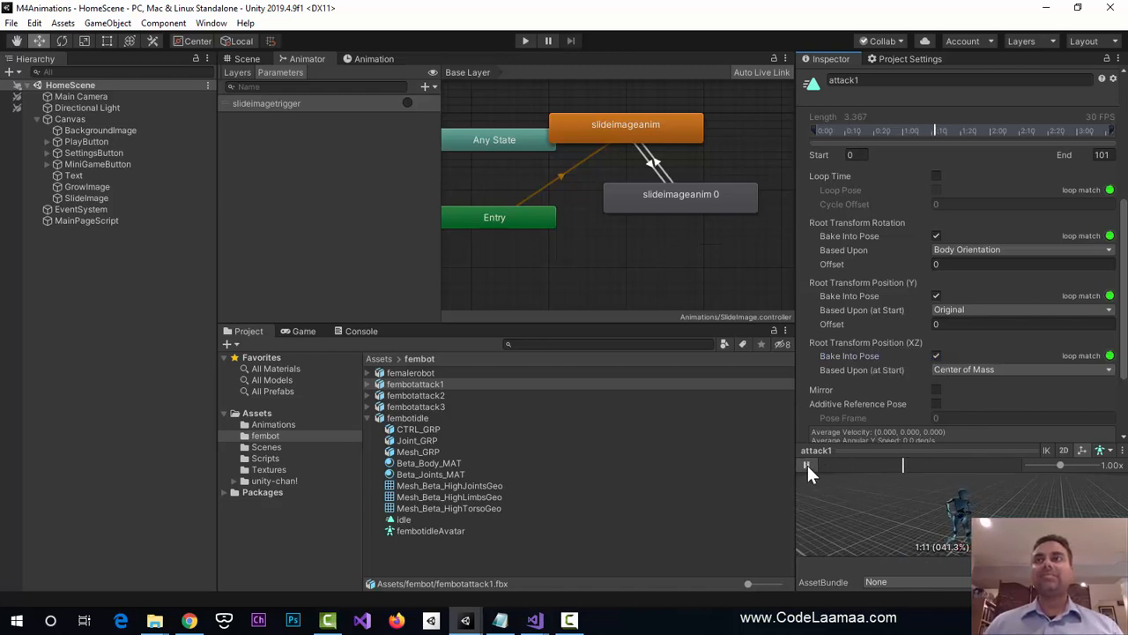
pyautogui.click(805, 464)
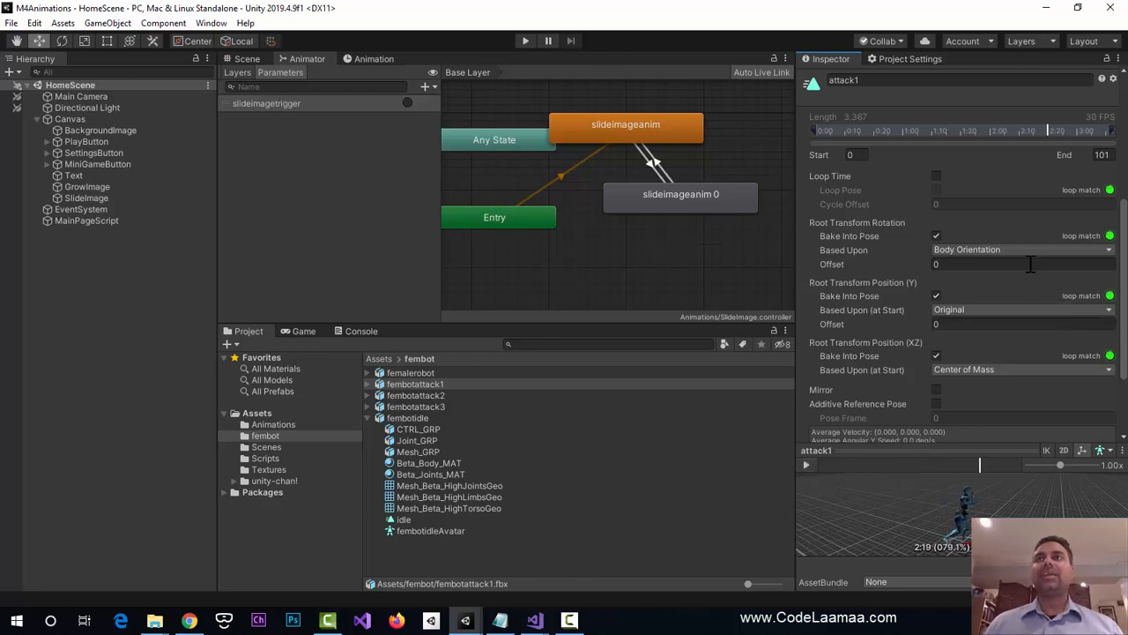
pyautogui.scroll(-3, 1048, 391)
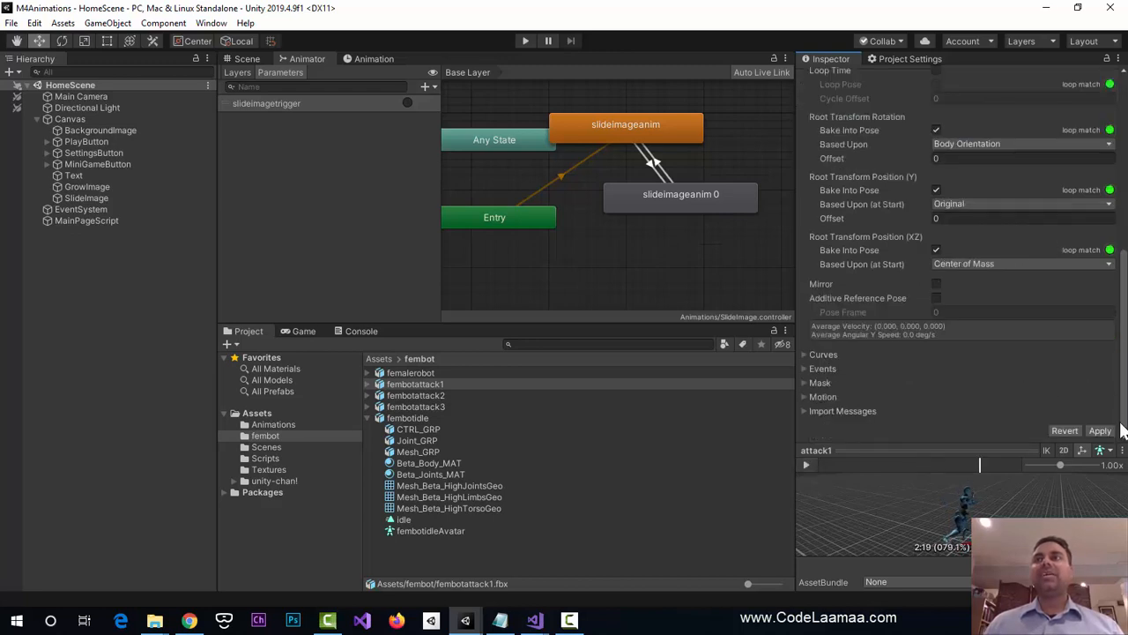
pyautogui.click(1102, 431)
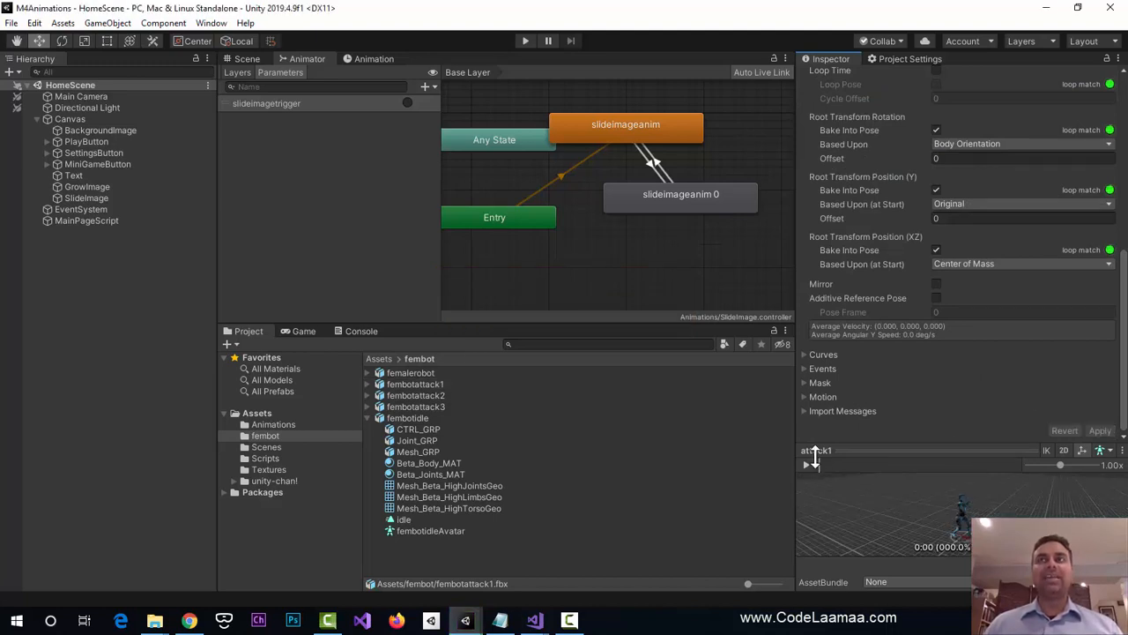
# - Rename the mixamo.com animation clip of the fembotattack2 model as attack2
pyautogui.click(416, 394)
pyautogui.scroll(3, 1018, 285)
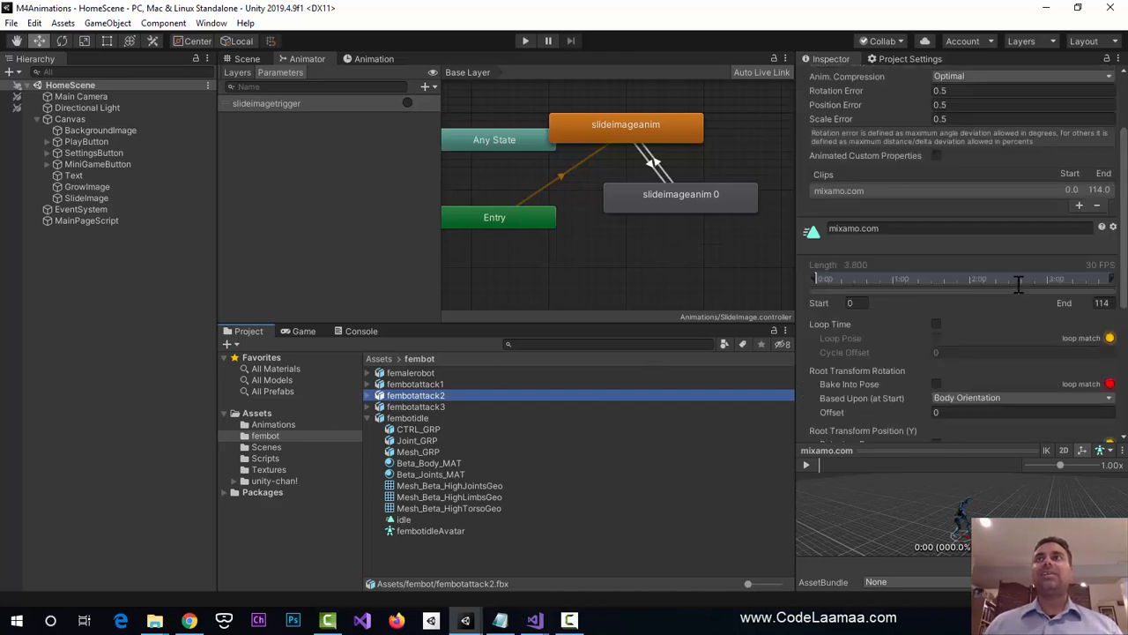
pyautogui.click(958, 231)
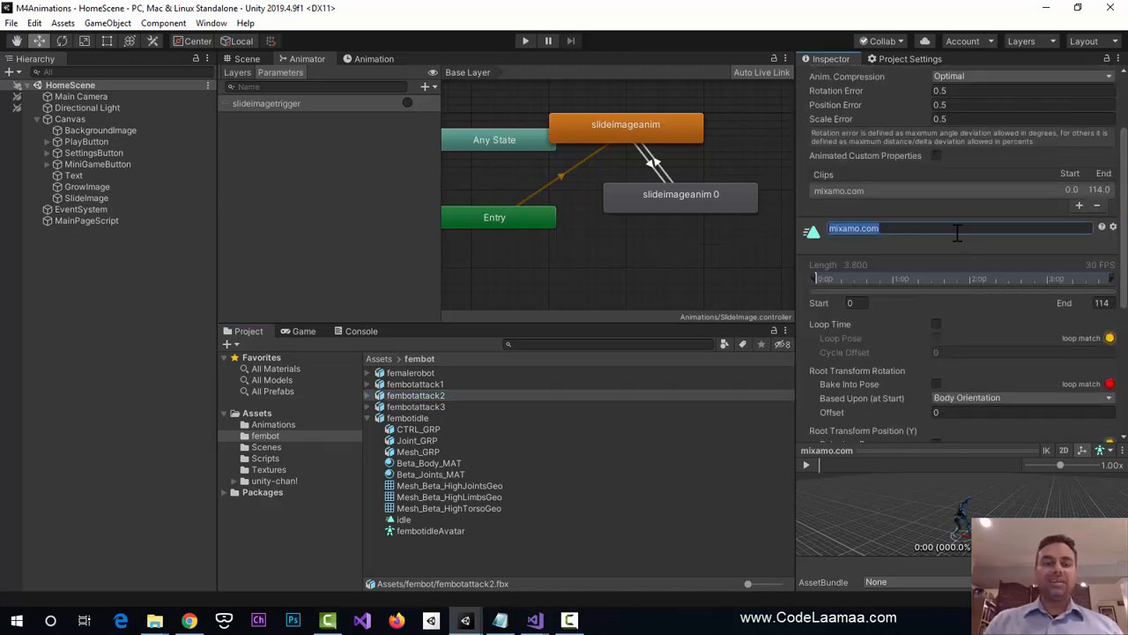
pyautogui.write('attack')
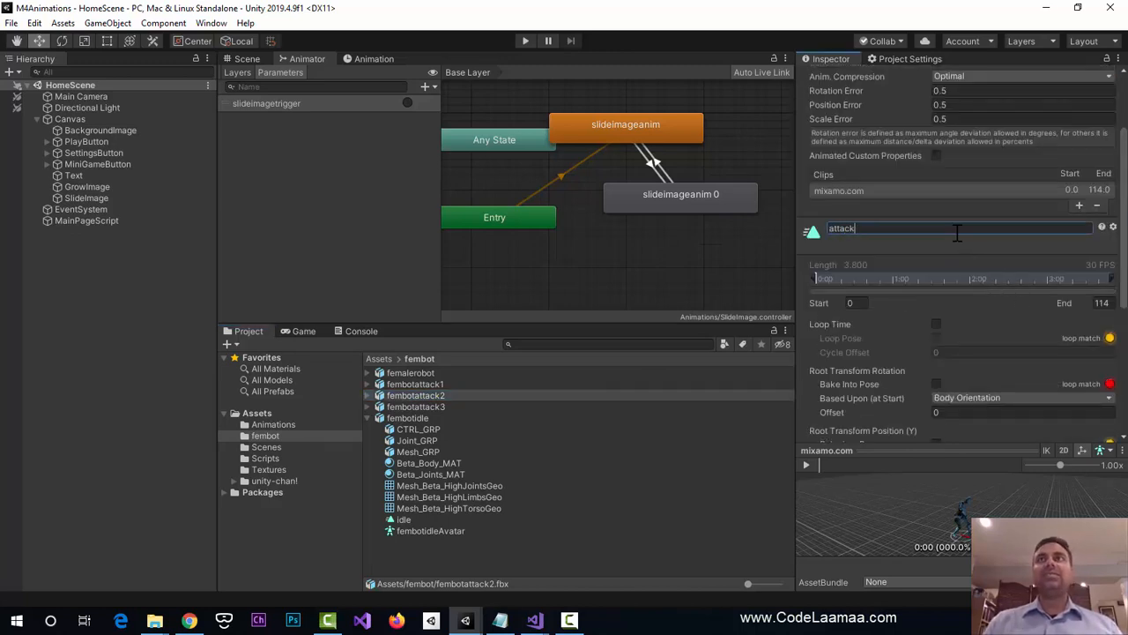
pyautogui.write('2')
pyautogui.press('Return')
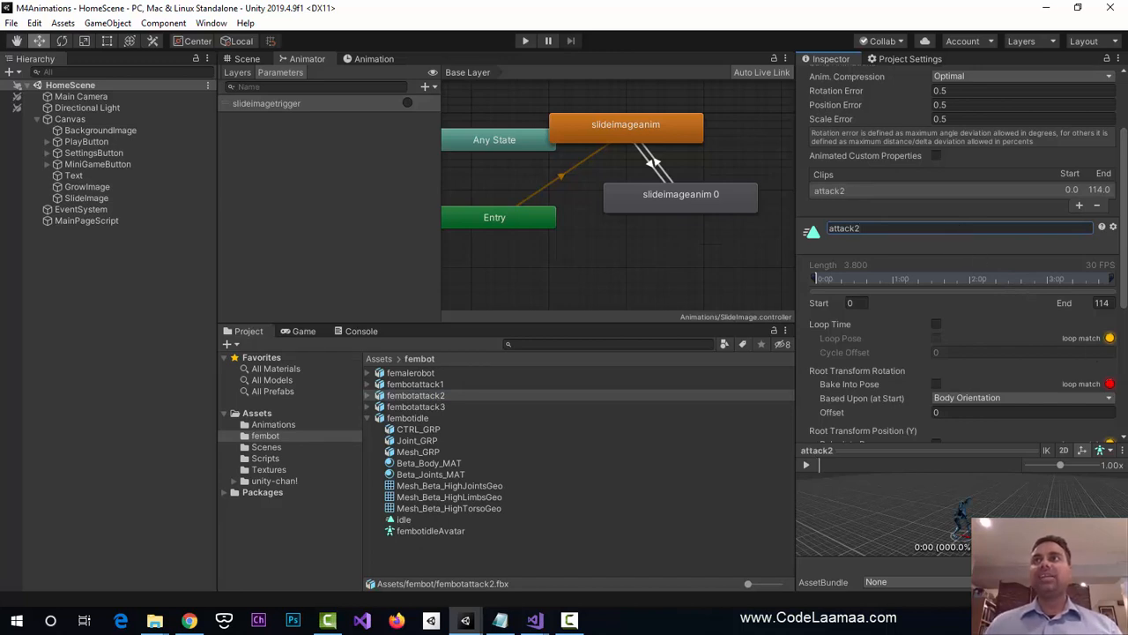
# - Bake attack2's root transform rotation, Y position and XZ position into the pose, basing the rotation on Original
pyautogui.scroll(-3, 1073, 369)
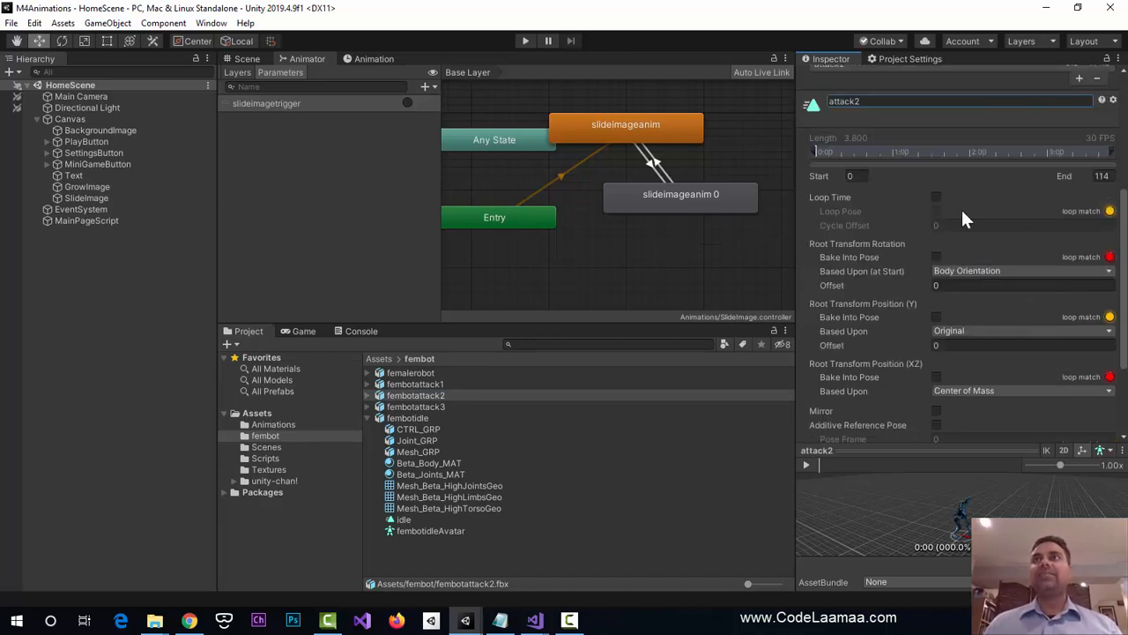
pyautogui.click(936, 257)
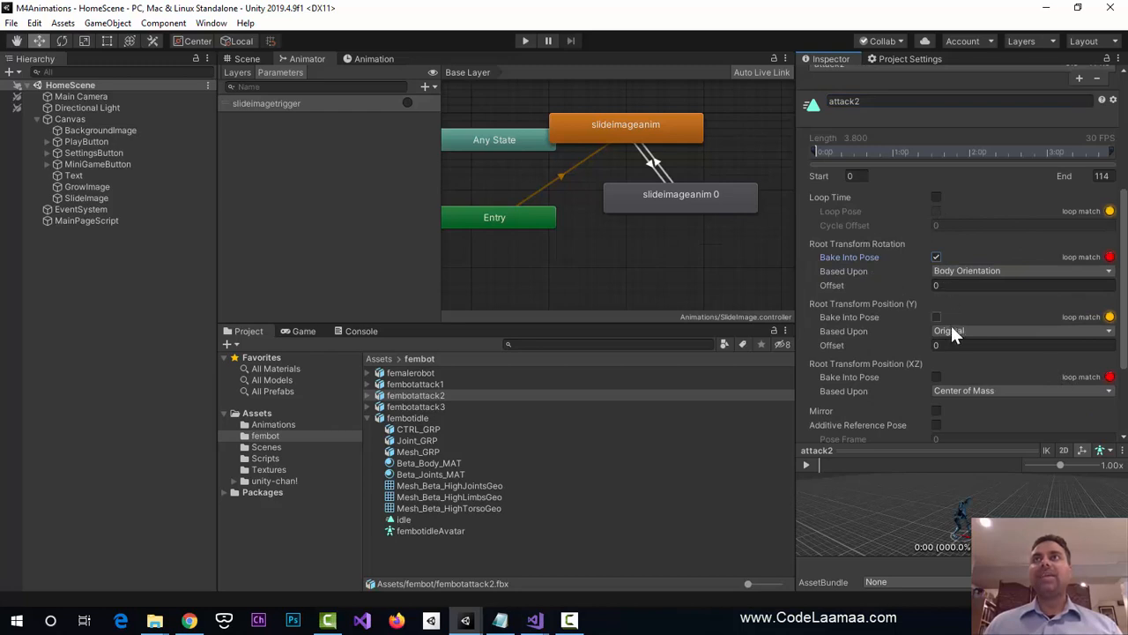
pyautogui.click(971, 269)
pyautogui.click(971, 287)
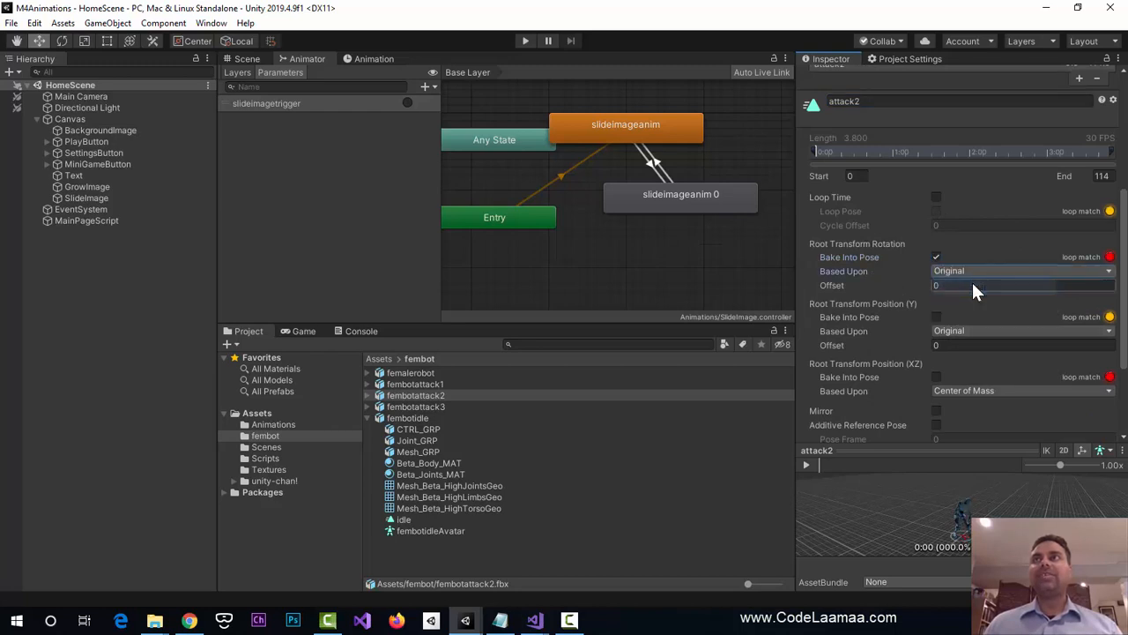
pyautogui.click(936, 316)
pyautogui.click(936, 378)
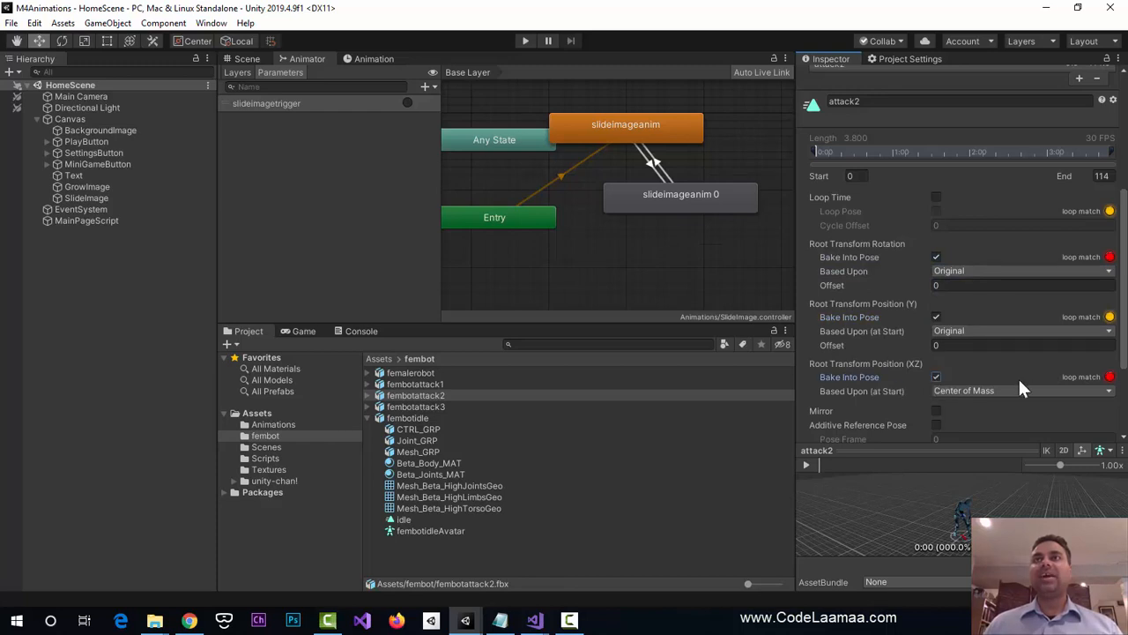
# - Preview the attack2 clip's playback and apply the import settings
pyautogui.click(809, 464)
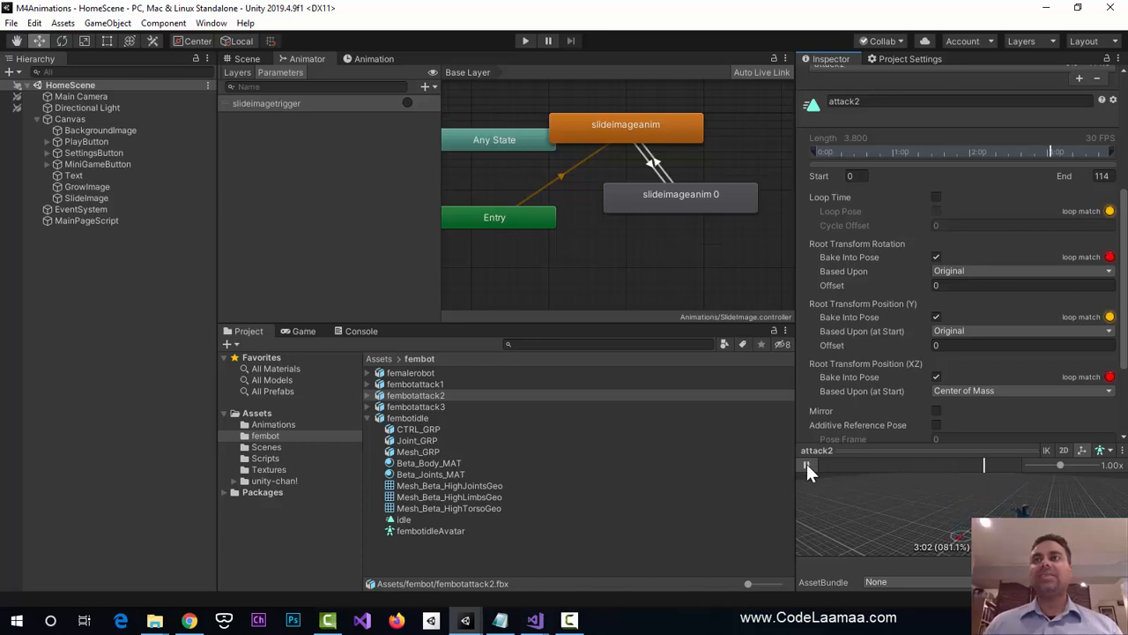
pyautogui.scroll(-3, 1030, 425)
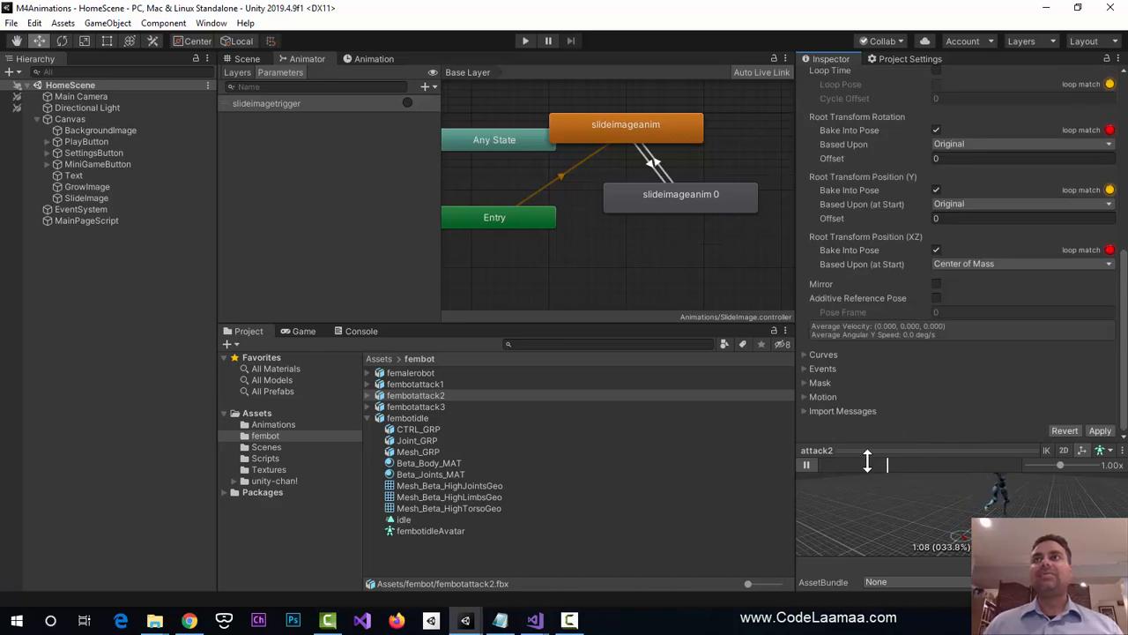
pyautogui.click(1100, 430)
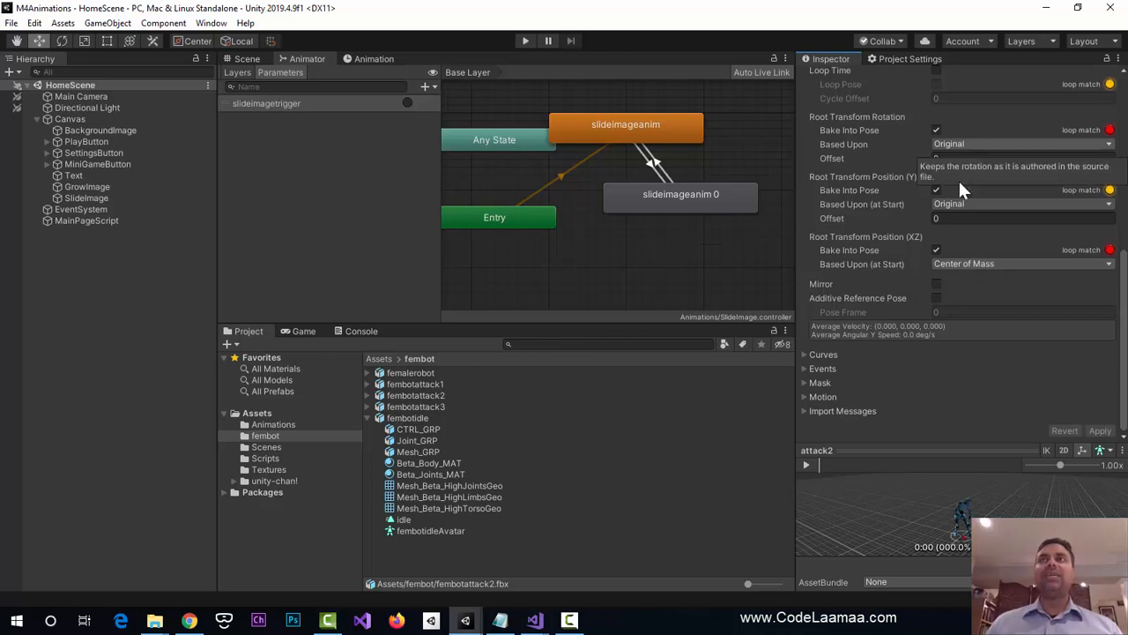
# - Rename the mixamo.com animation clip of the fembotattack3 model as attack3
pyautogui.scroll(5, 1014, 425)
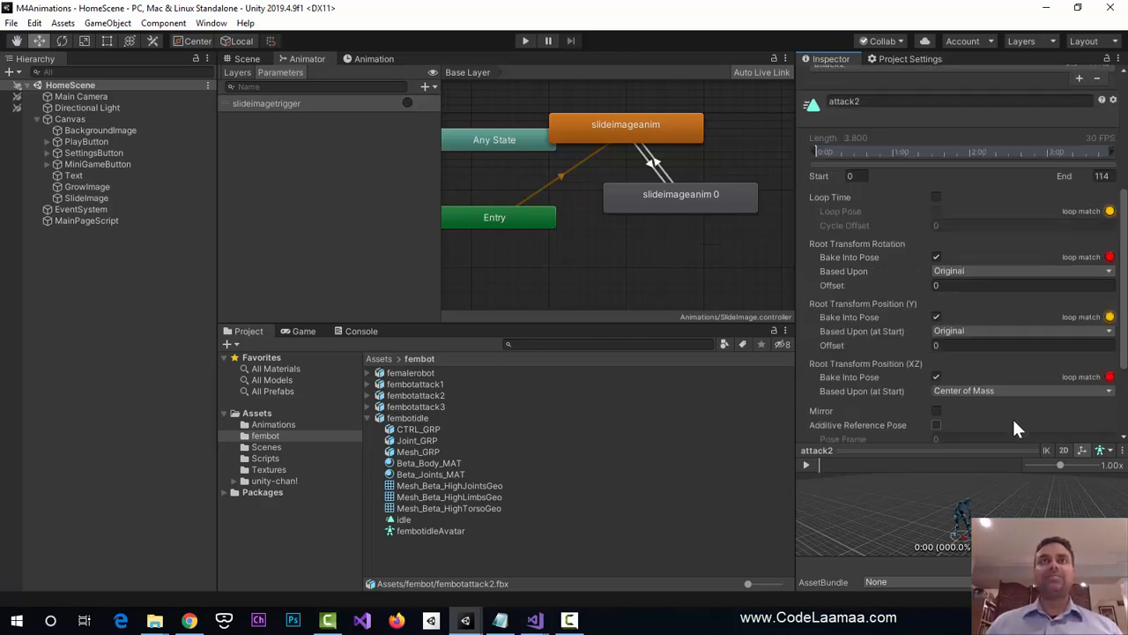
pyautogui.moveTo(424, 408); pyautogui.dragTo(729, 352)
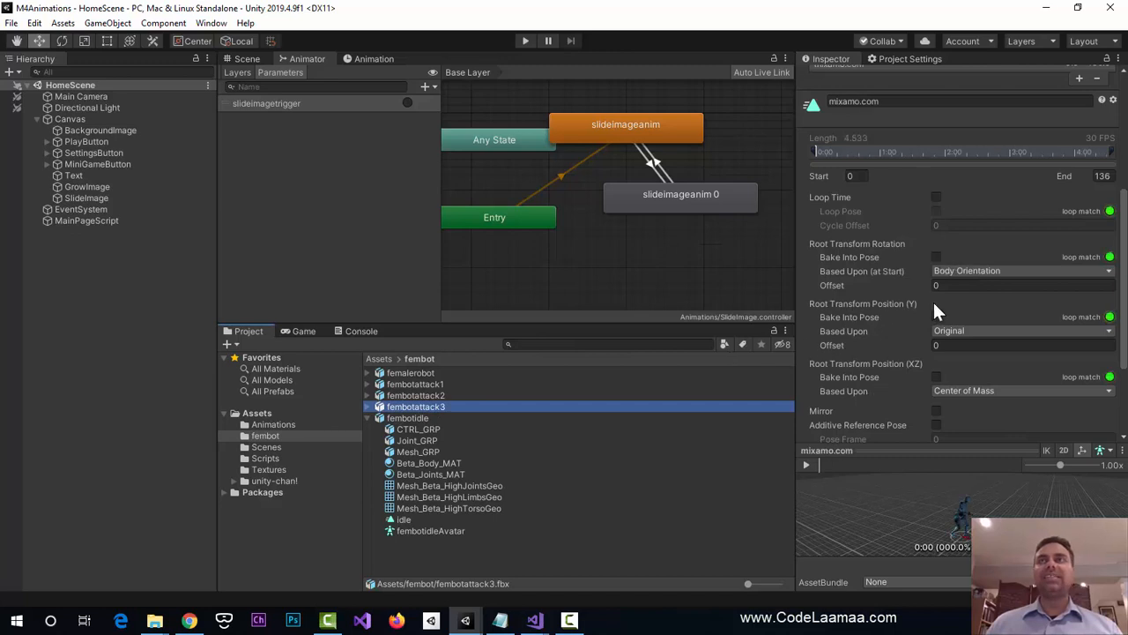
pyautogui.click(912, 101)
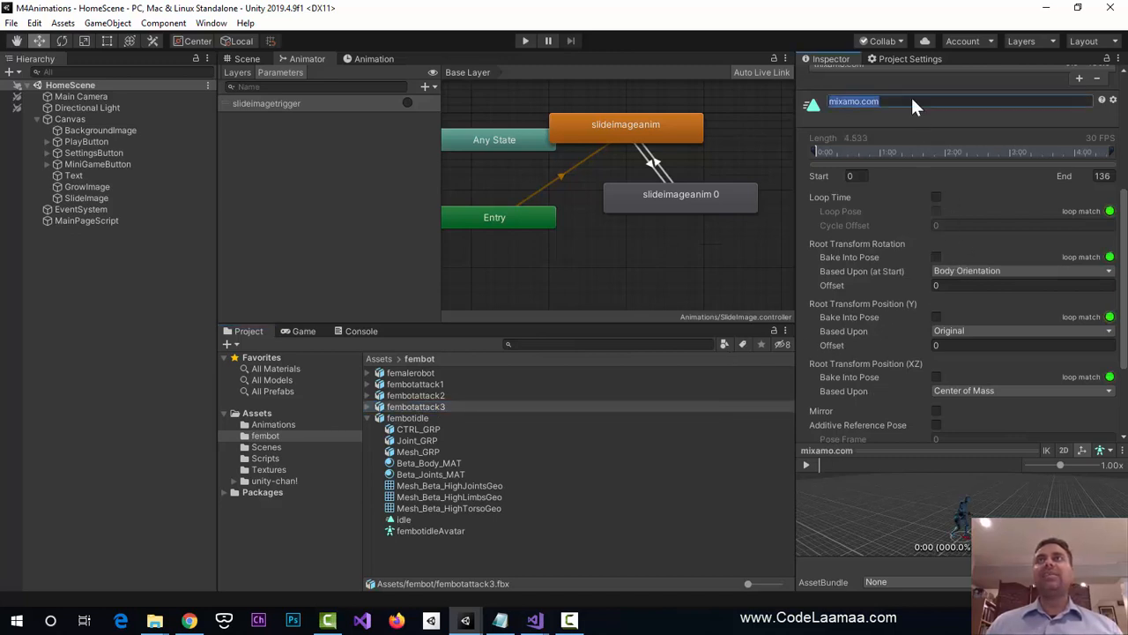
pyautogui.write('attack3')
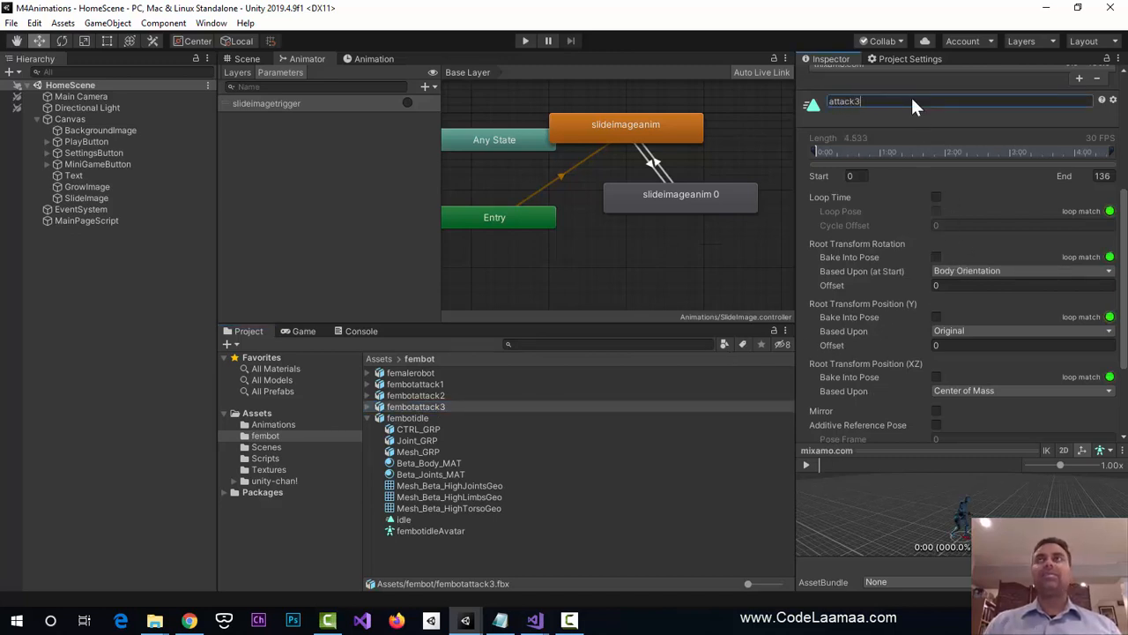
pyautogui.press('Return')
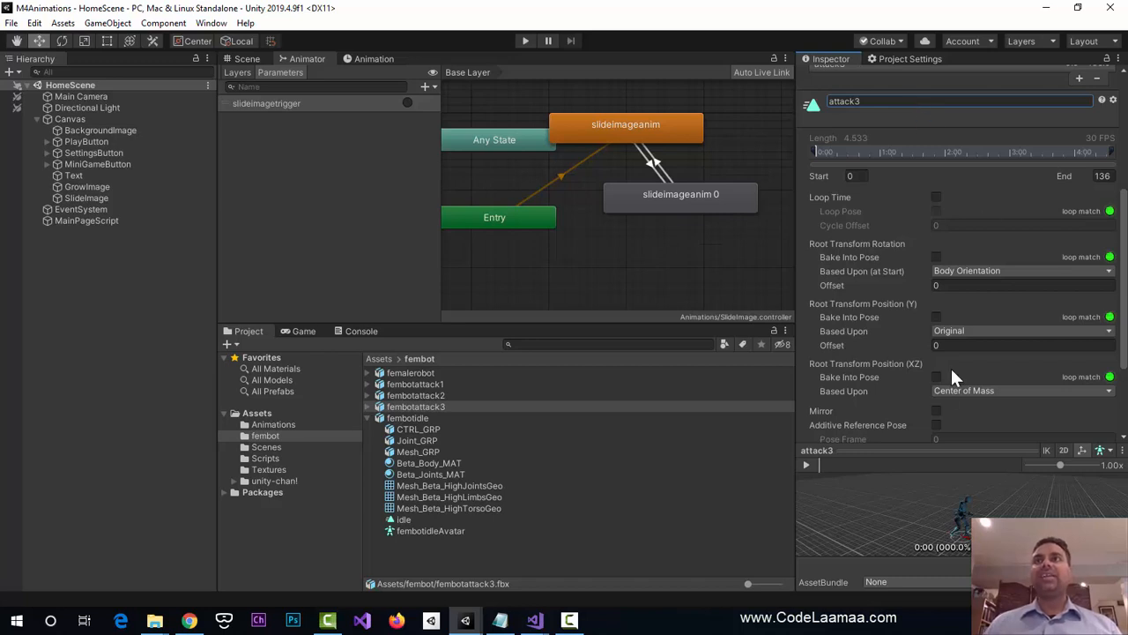
# - Preview the attack3 clip, leave its root transform options as they are, and apply the import settings
pyautogui.click(807, 464)
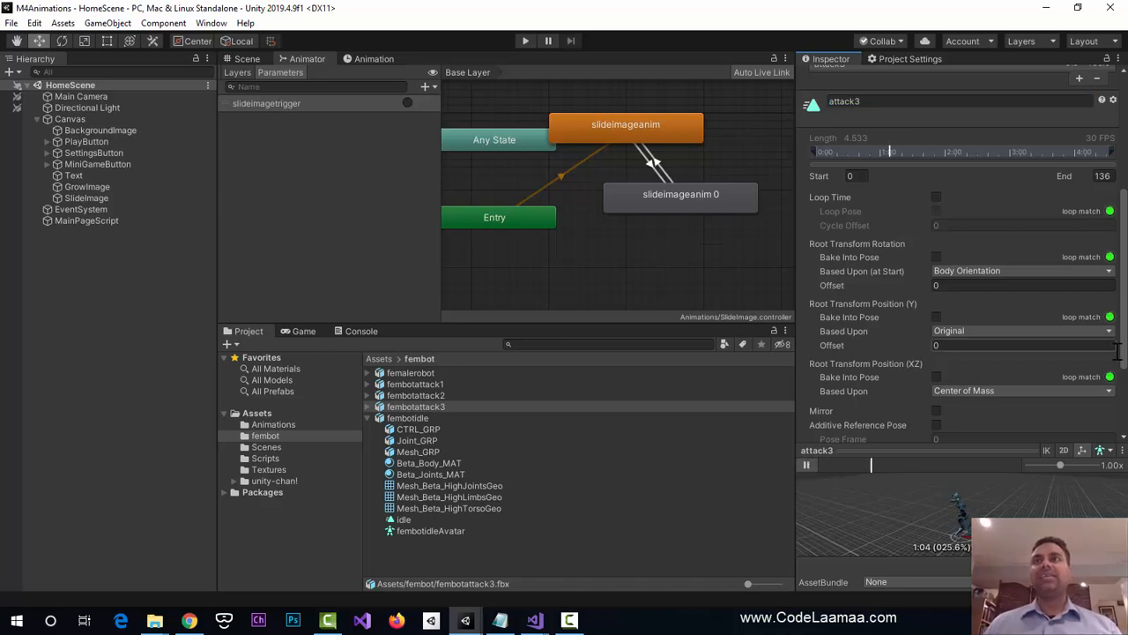
pyautogui.scroll(-3, 1057, 378)
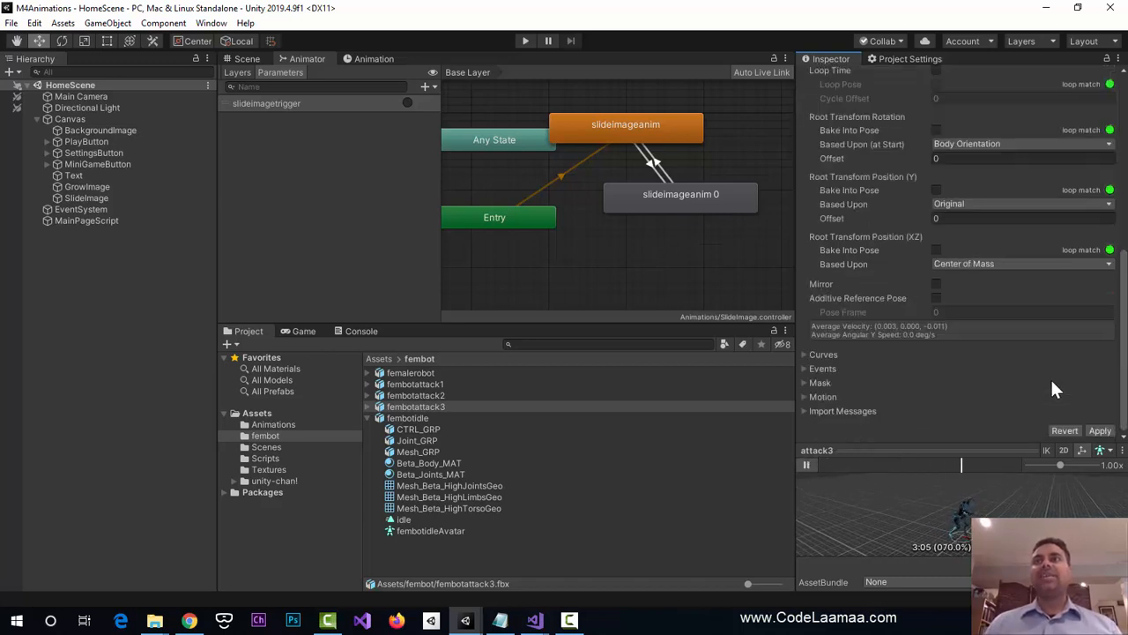
pyautogui.click(1100, 430)
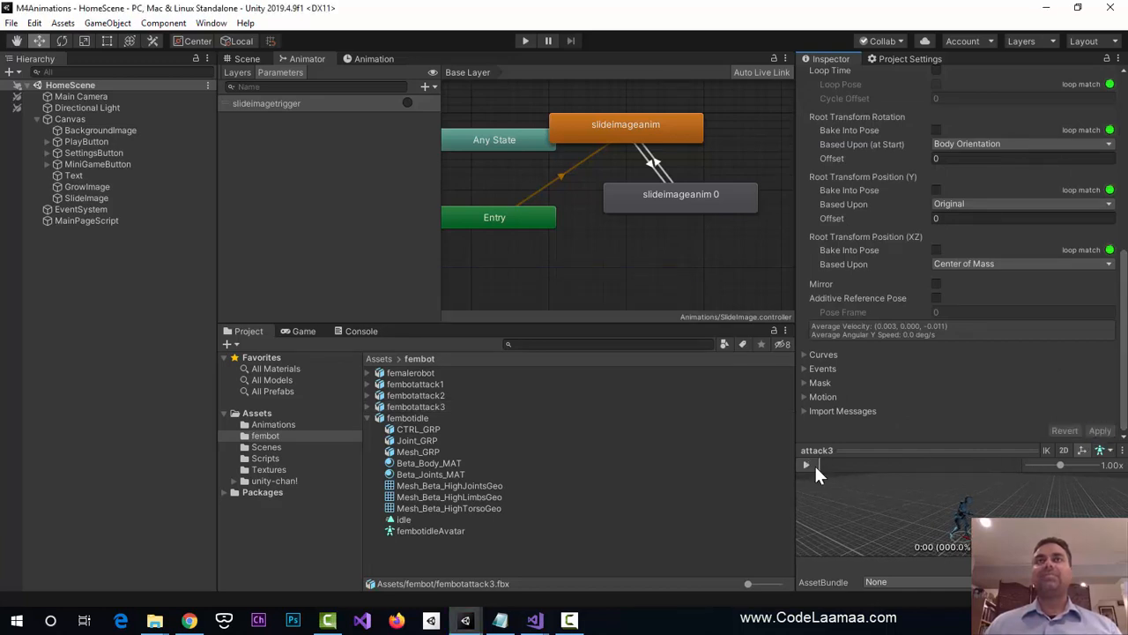
# - Check the clip names inside the fembotattack3, fembotattack2 and fembotattack1 models, and collapse all expanded models in the fembot folder
pyautogui.click(367, 406)
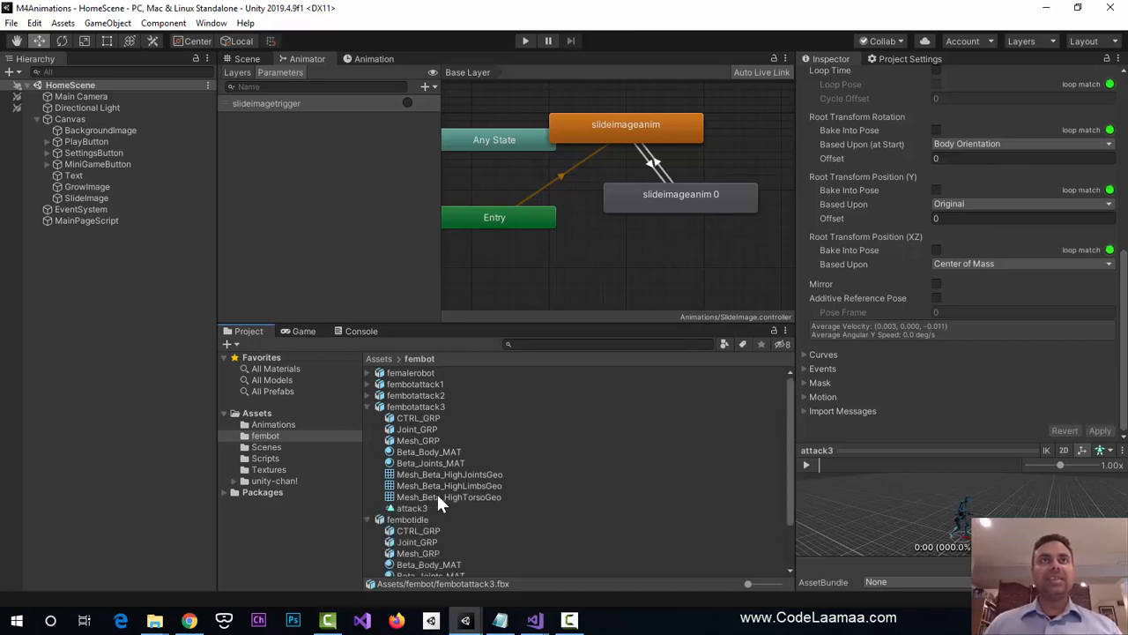
pyautogui.click(370, 395)
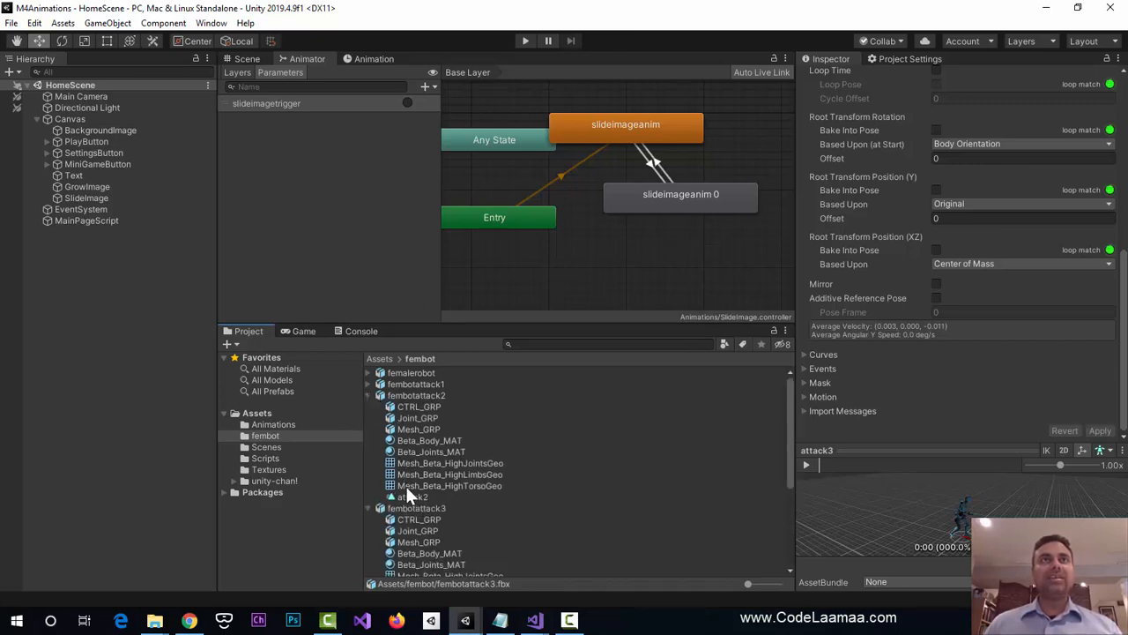
pyautogui.click(369, 385)
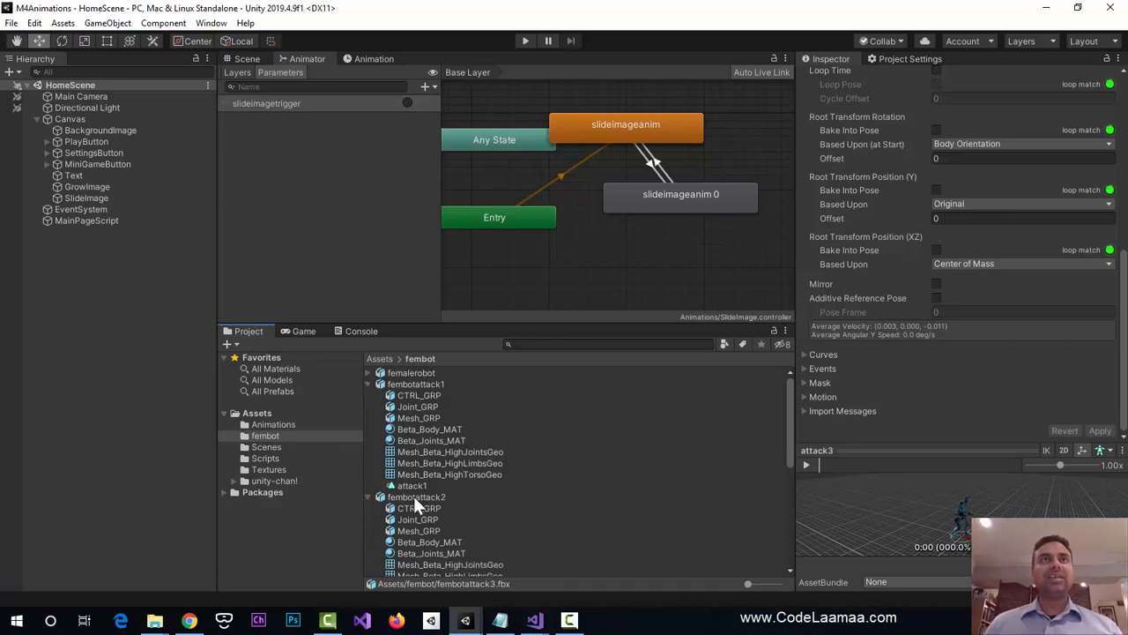
pyautogui.click(369, 385)
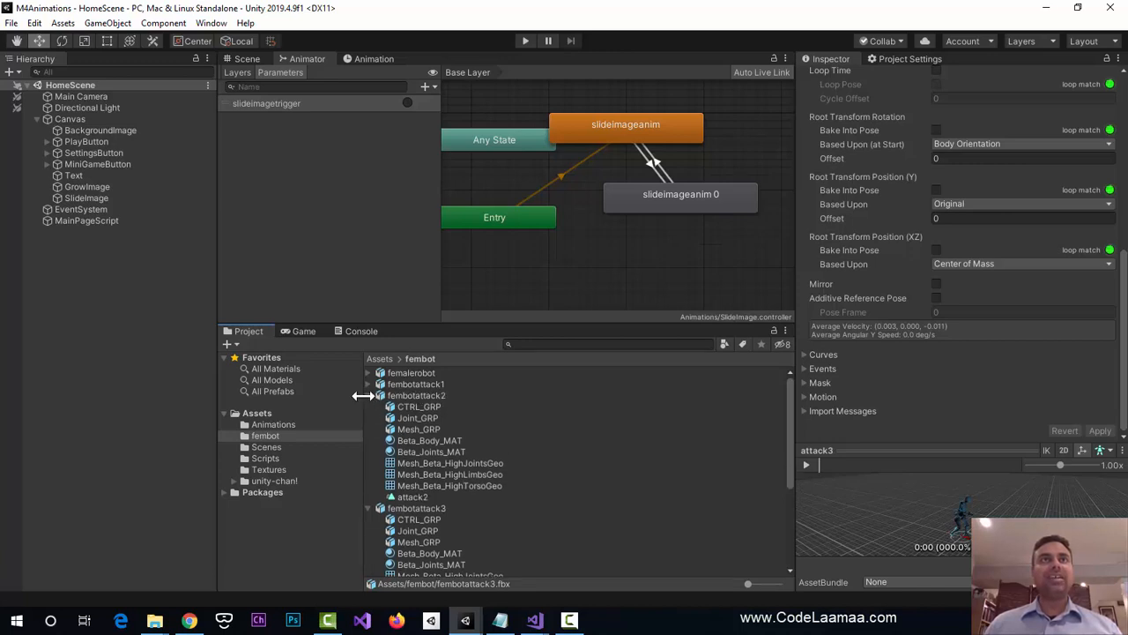
pyautogui.click(369, 395)
pyautogui.click(369, 406)
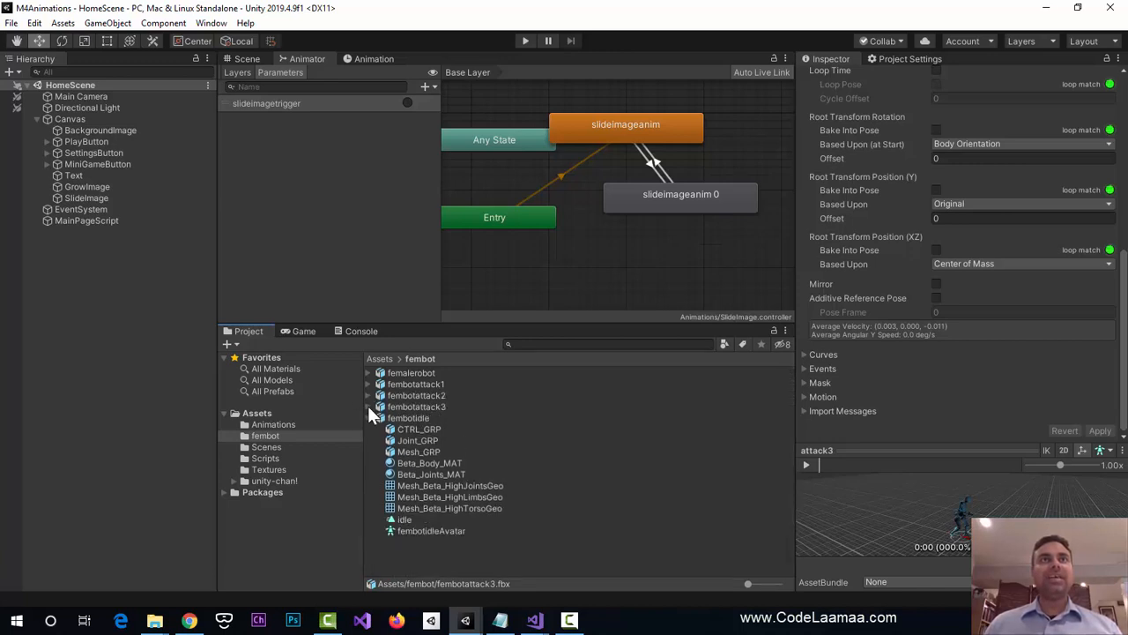
pyautogui.click(369, 418)
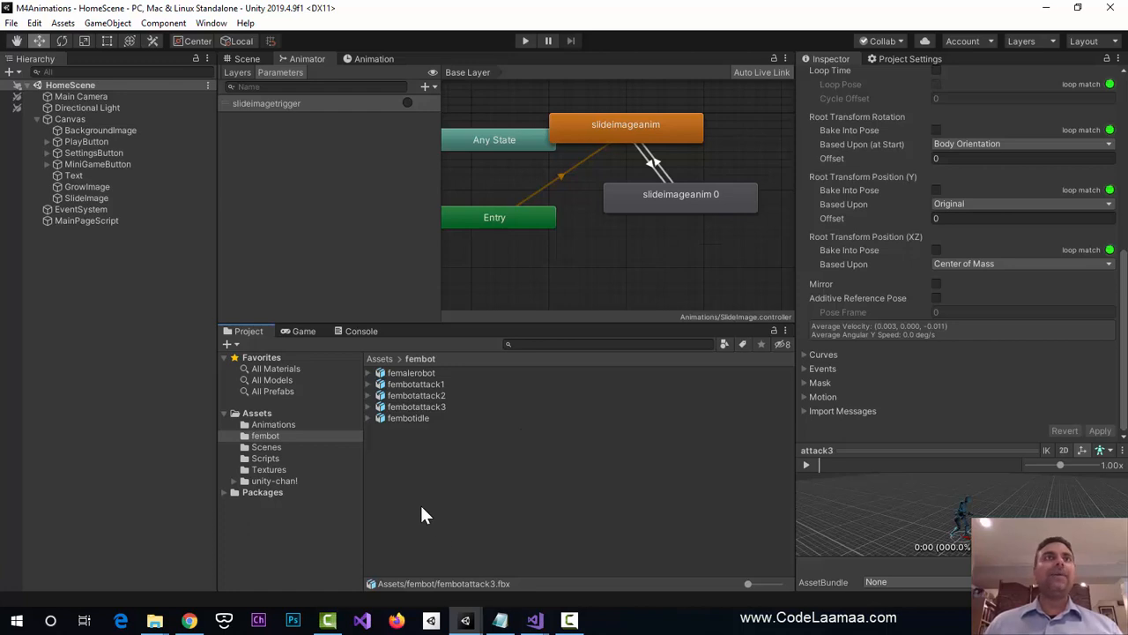
# - Create a scene named MiniGameScene in the Scenes folder and open it in the Scene view
pyautogui.click(269, 446)
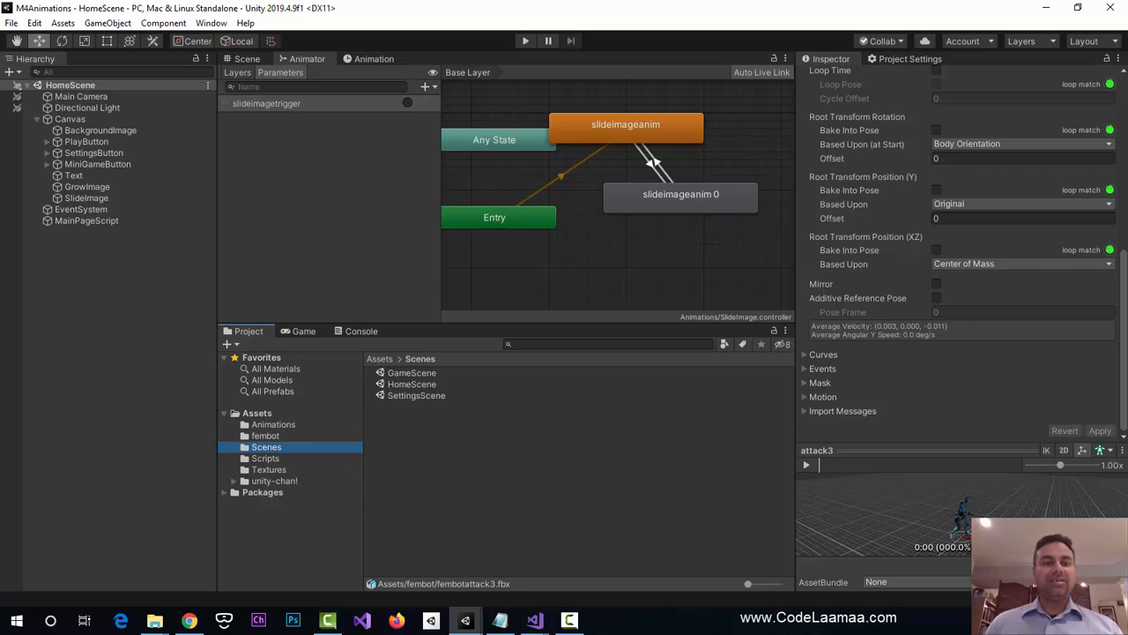
pyautogui.click(235, 346)
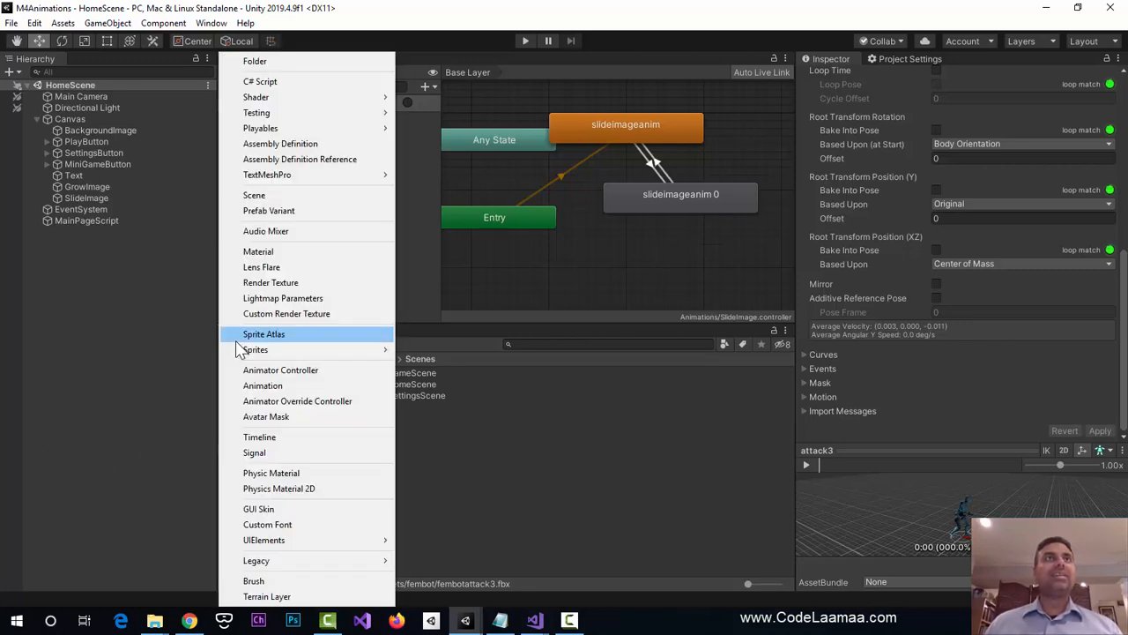
pyautogui.click(247, 195)
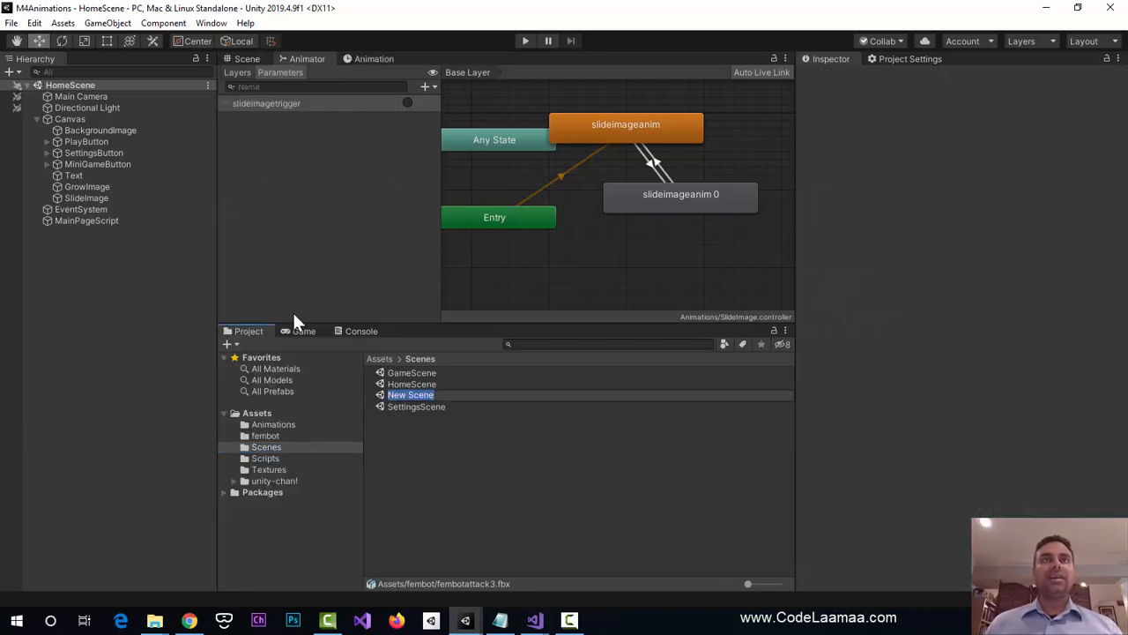
pyautogui.write('MiniGa')
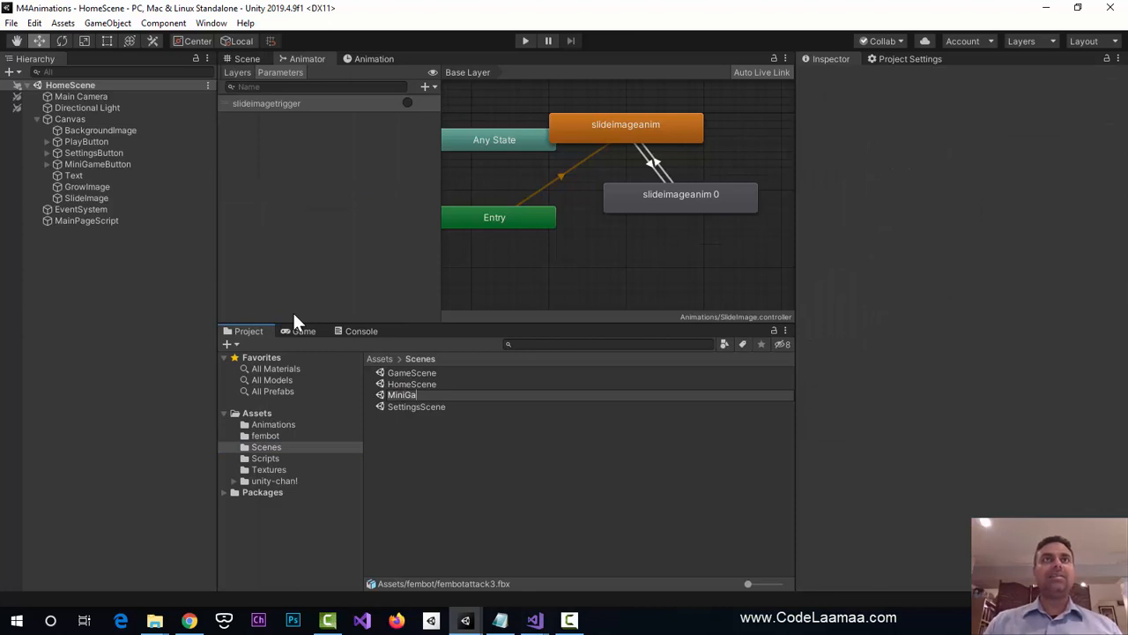
pyautogui.write('meScene')
pyautogui.press('Return')
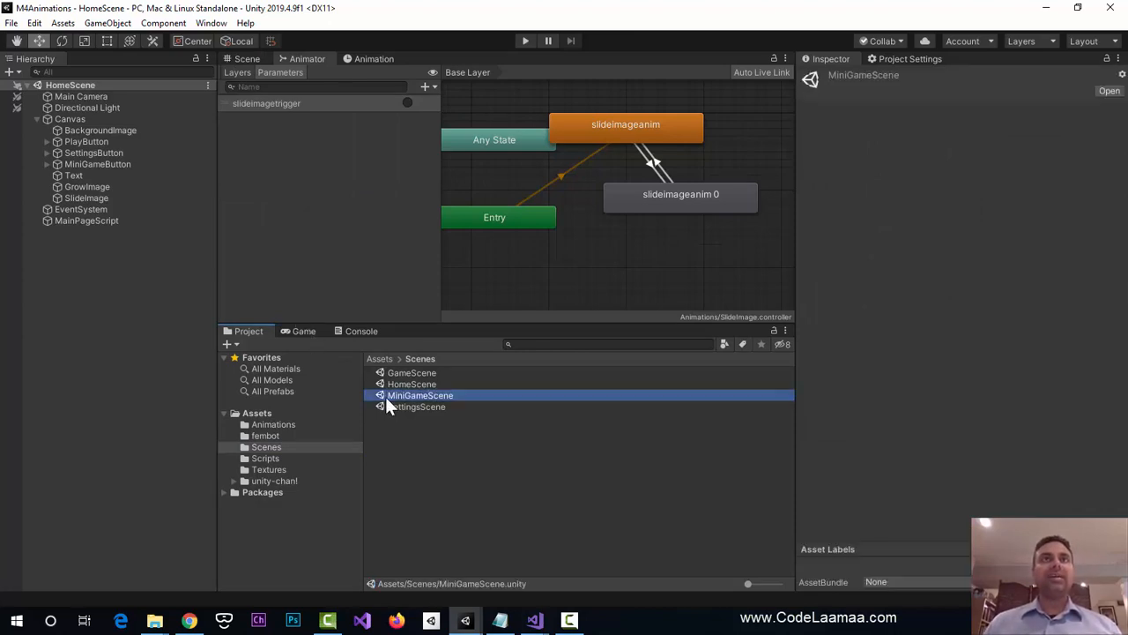
pyautogui.doubleClick(576, 396)
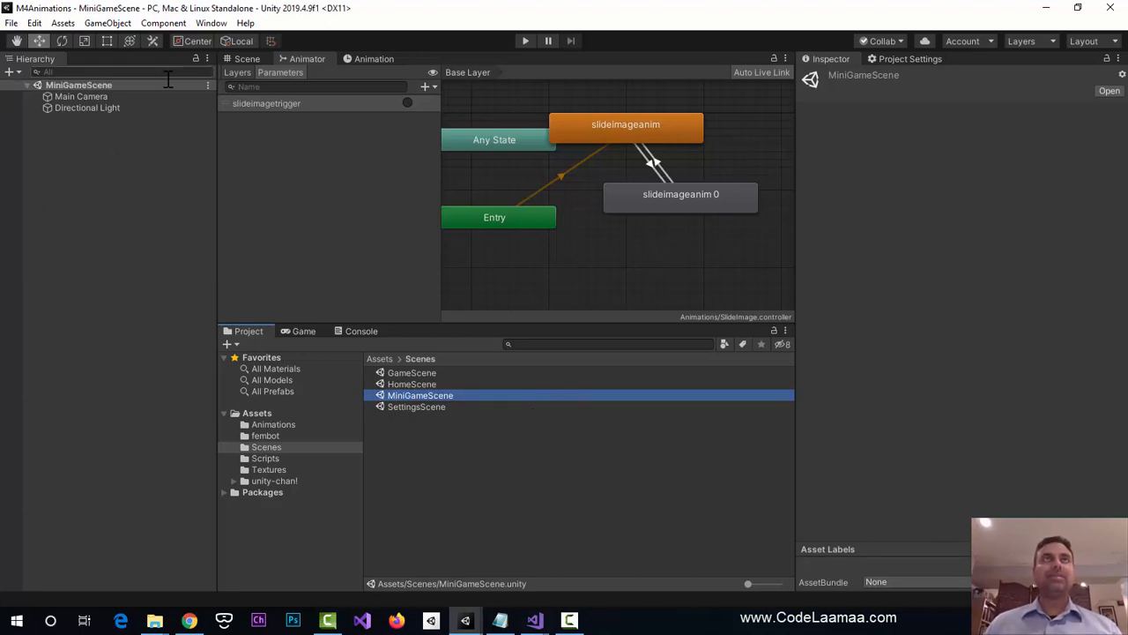
pyautogui.click(248, 58)
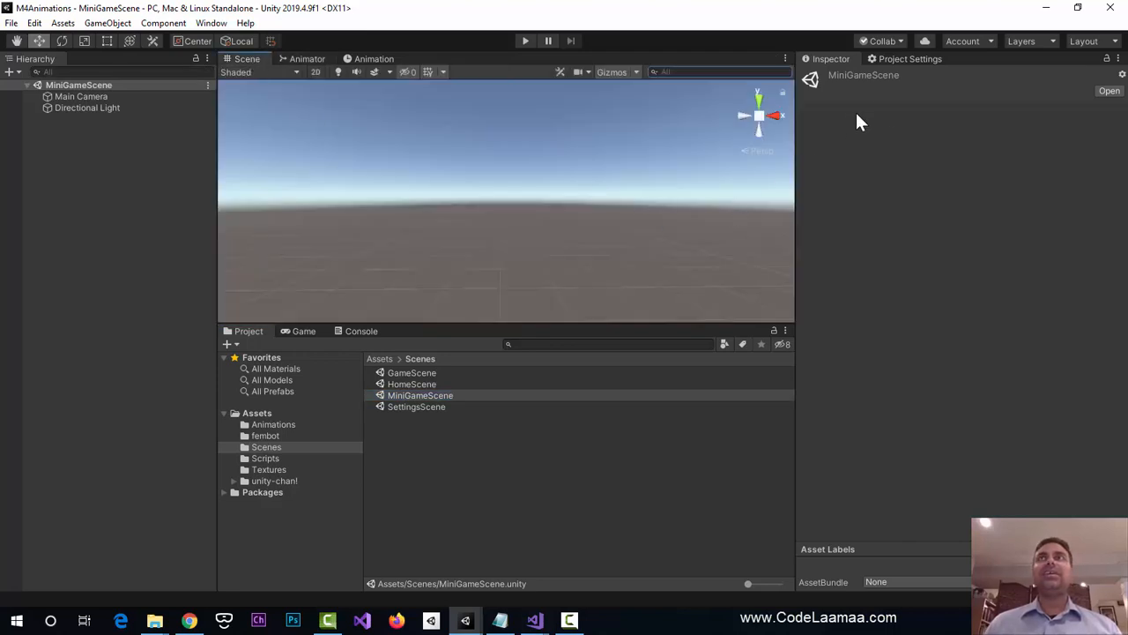
# - Add a 3D plane to MiniGameScene
pyautogui.click(125, 24)
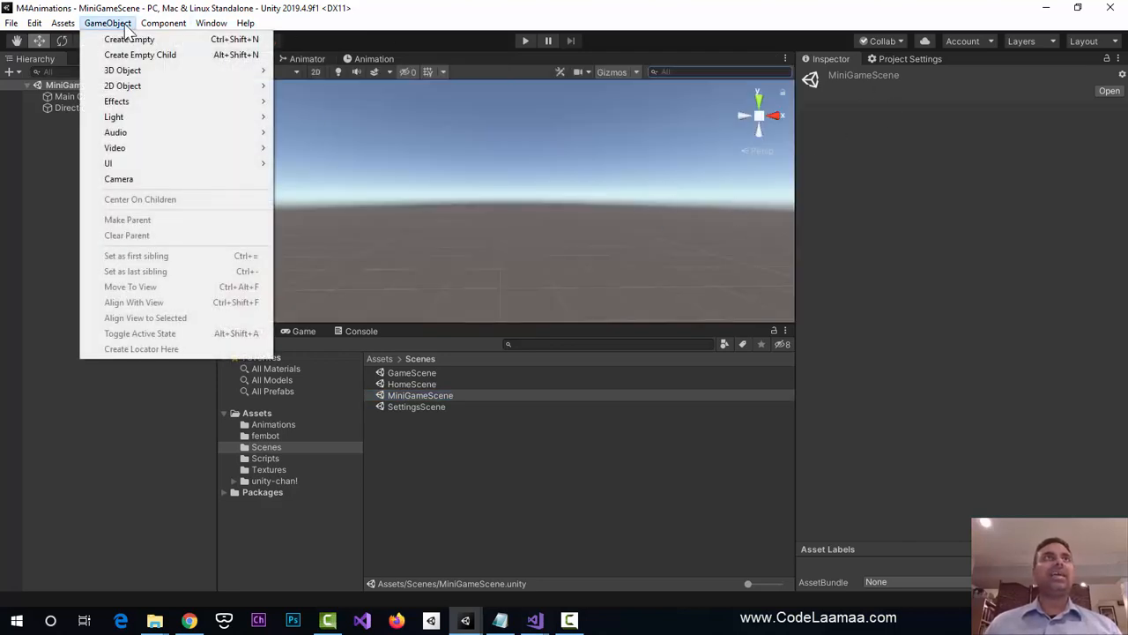
pyautogui.moveTo(134, 74)
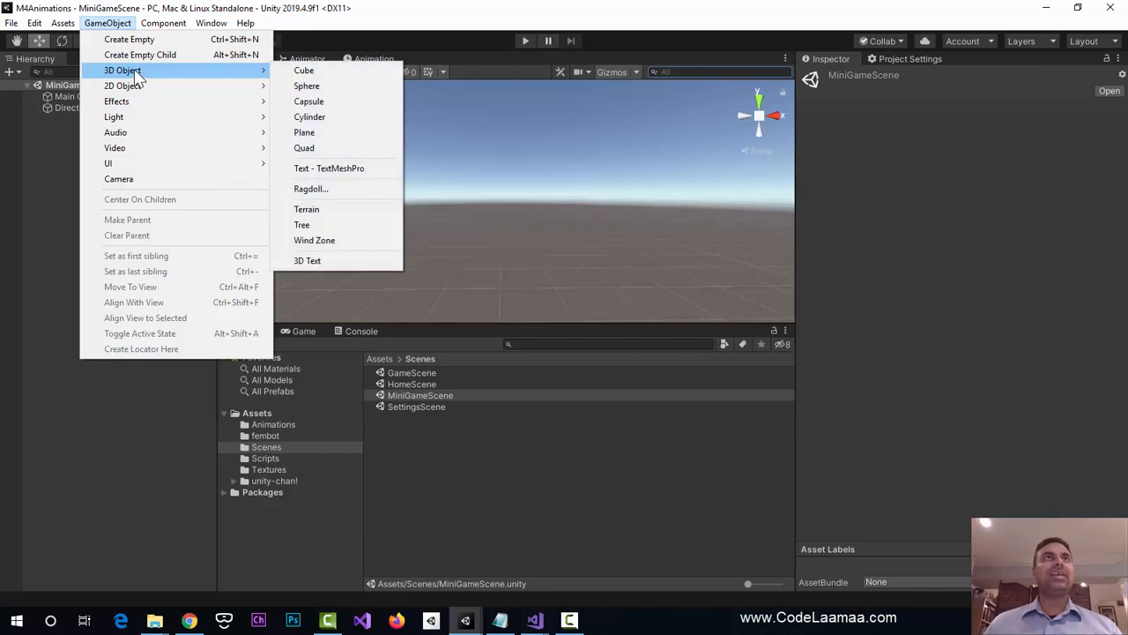
pyautogui.click(343, 137)
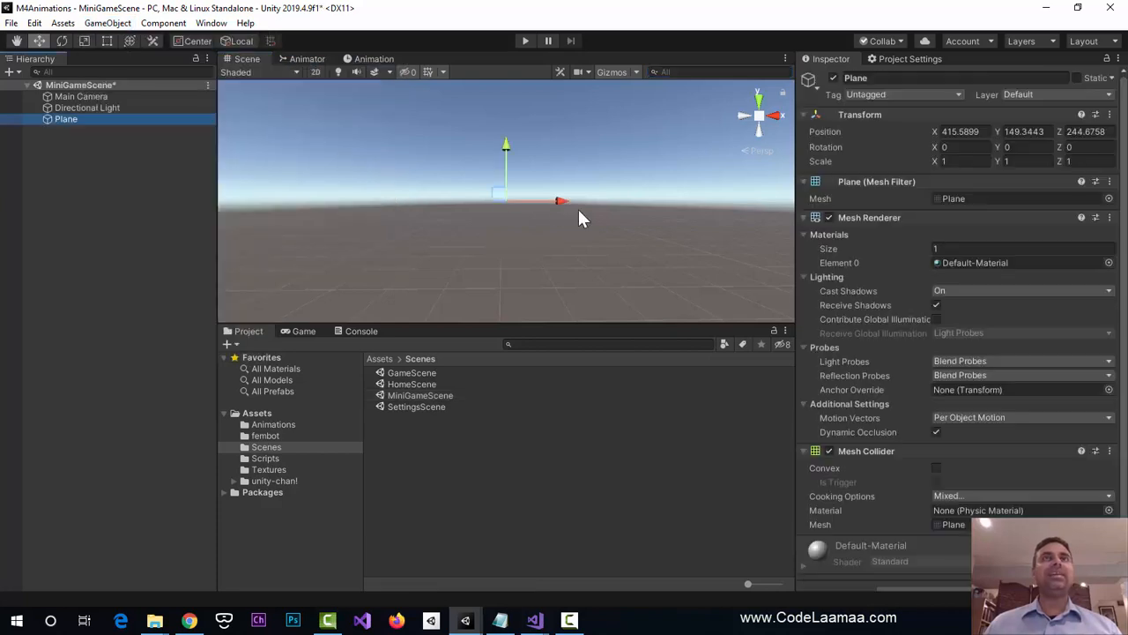
# - Set the plane's scale to 1000 on X and 1000 on Z
pyautogui.click(970, 162)
pyautogui.write('1000')
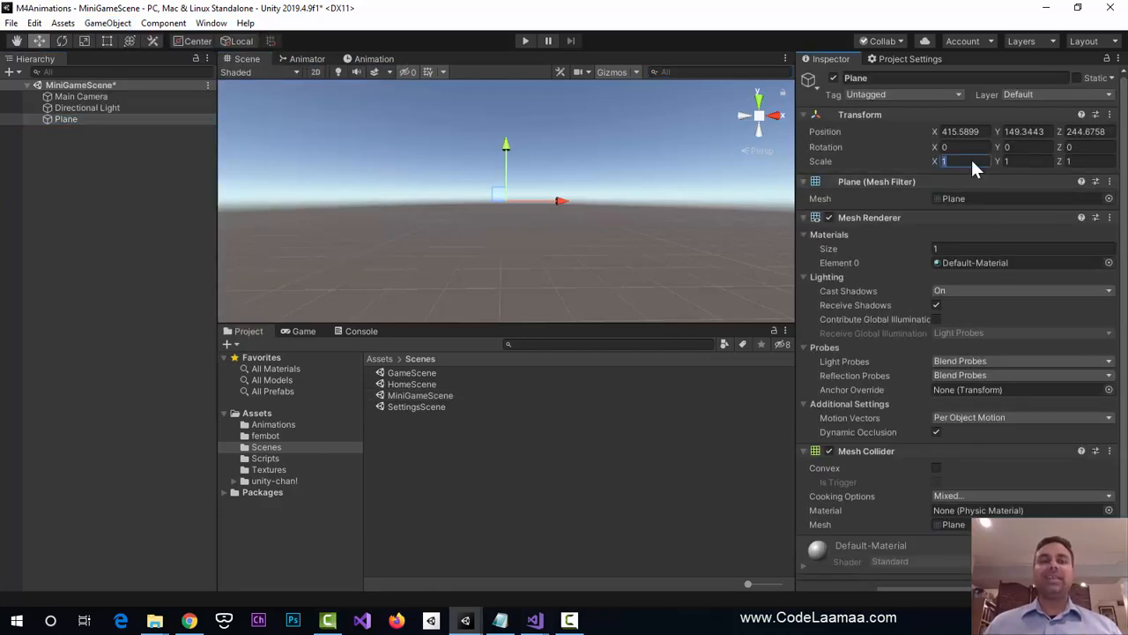
pyautogui.press('Tab')
pyautogui.press('Tab')
pyautogui.write('1000')
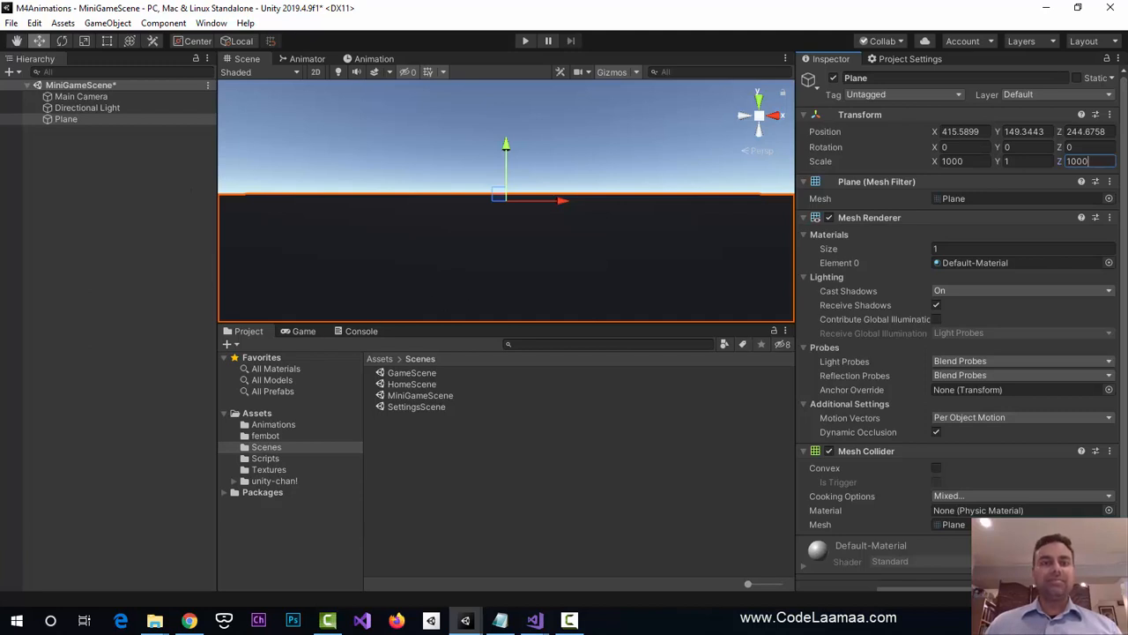
pyautogui.press('F10')
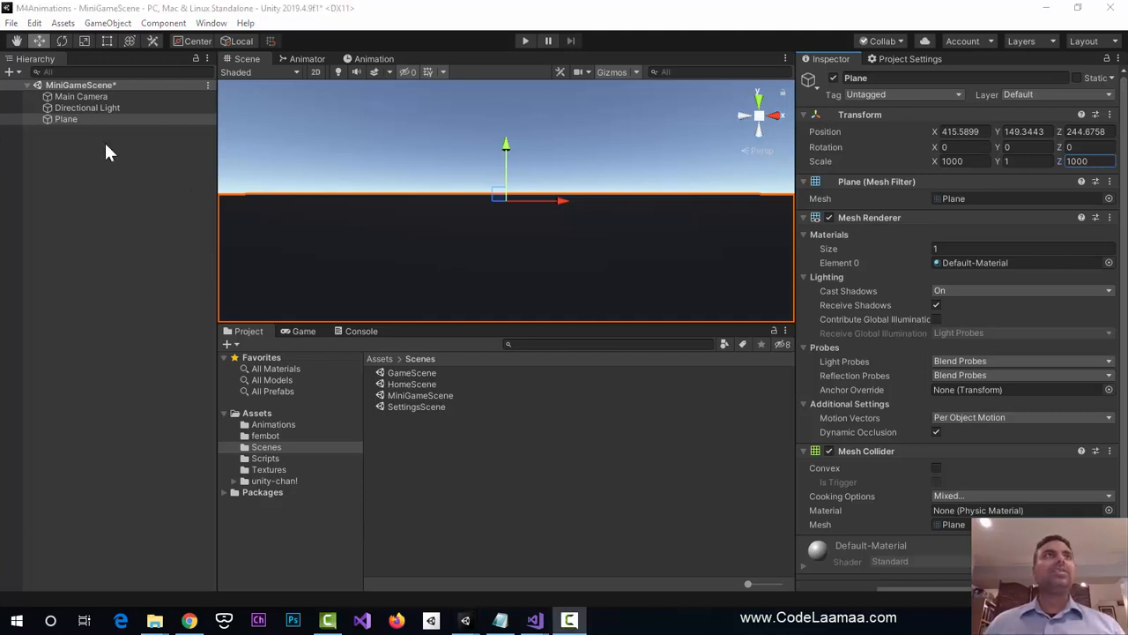
# - Place the fembotidle model from the fembot folder into MiniGameScene
pyautogui.click(92, 95)
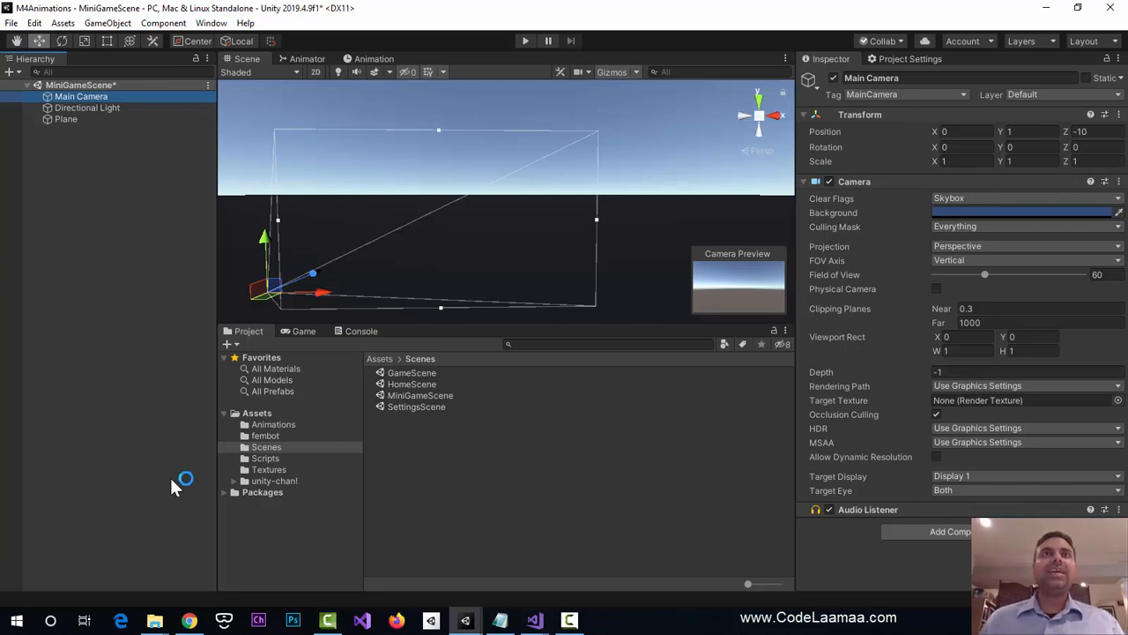
pyautogui.click(262, 435)
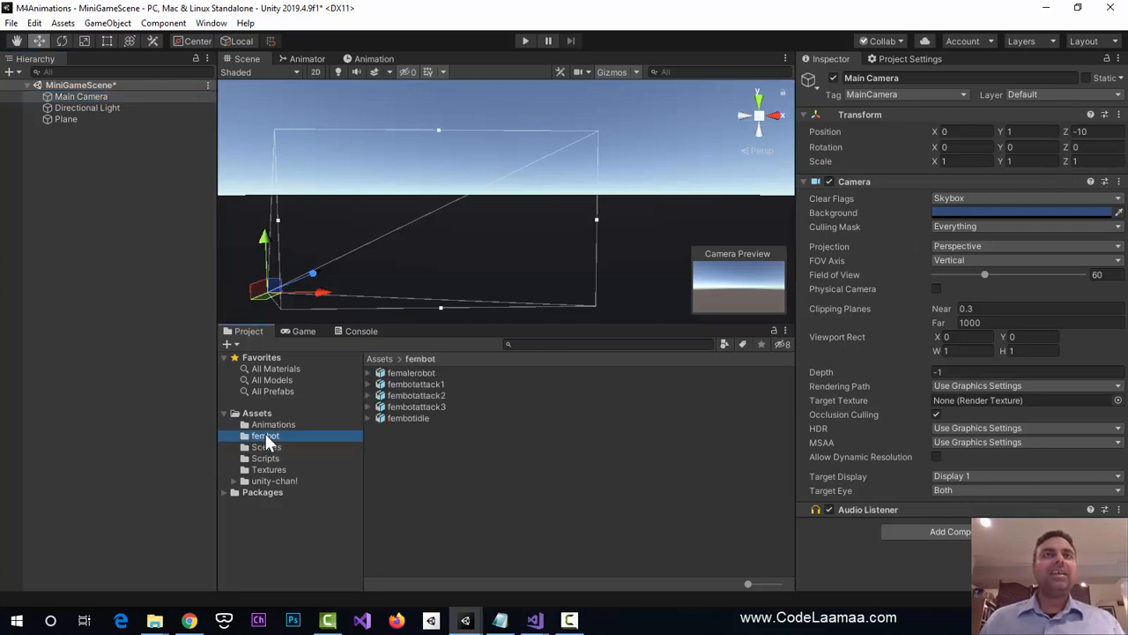
pyautogui.moveTo(402, 419); pyautogui.dragTo(404, 271)
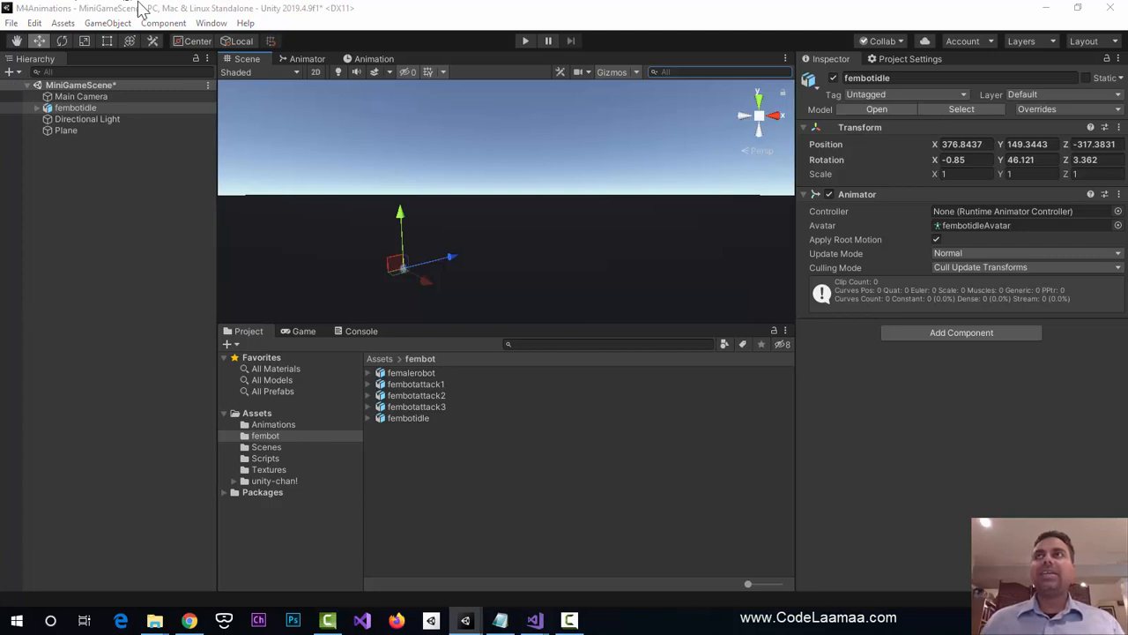
# - Set the fembotidle object's position to 0 on X, Y and Z
pyautogui.click(985, 144)
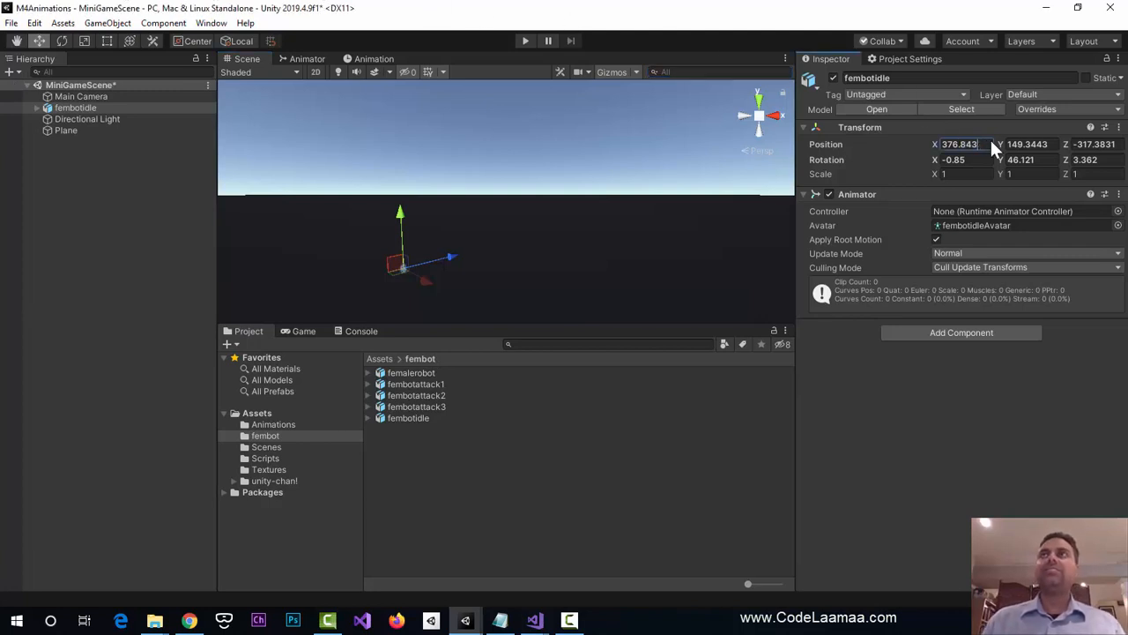
pyautogui.press('BackSpace')
pyautogui.write('0')
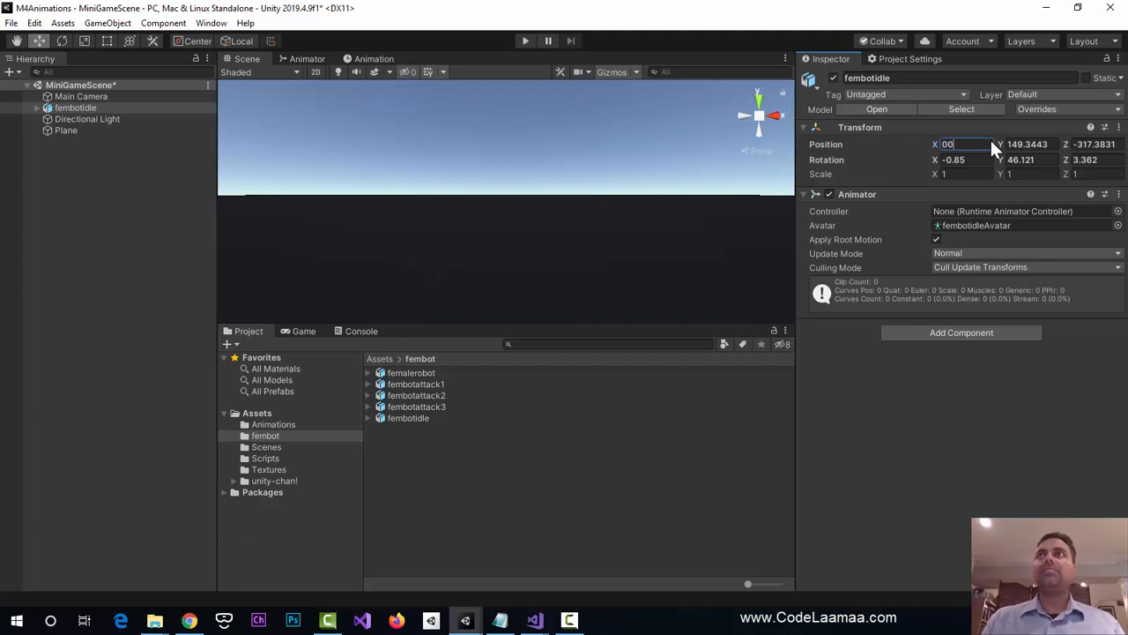
pyautogui.press('Tab')
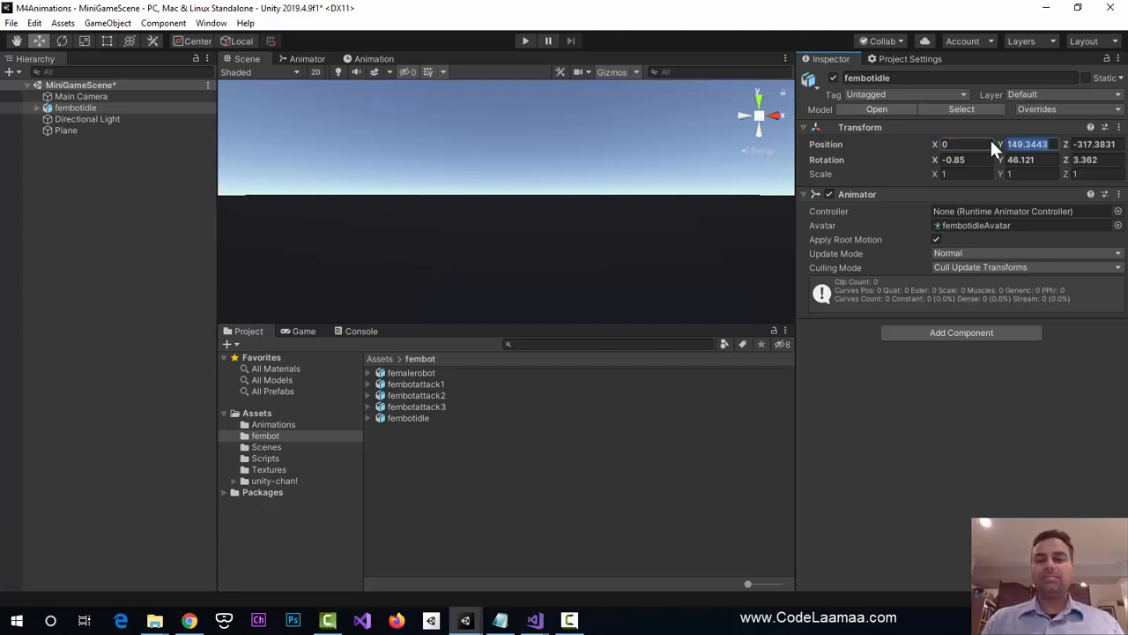
pyautogui.write('0')
pyautogui.press('Tab')
pyautogui.write('0')
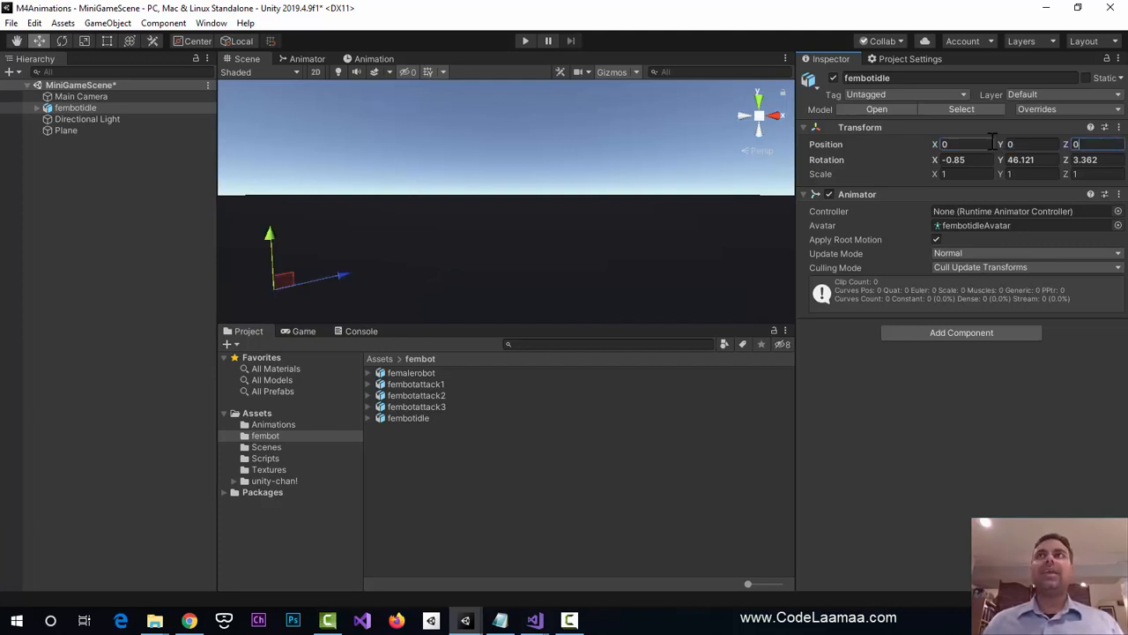
# - Scale the fembotidle object to 5 on X, Y and Z
pyautogui.click(978, 174)
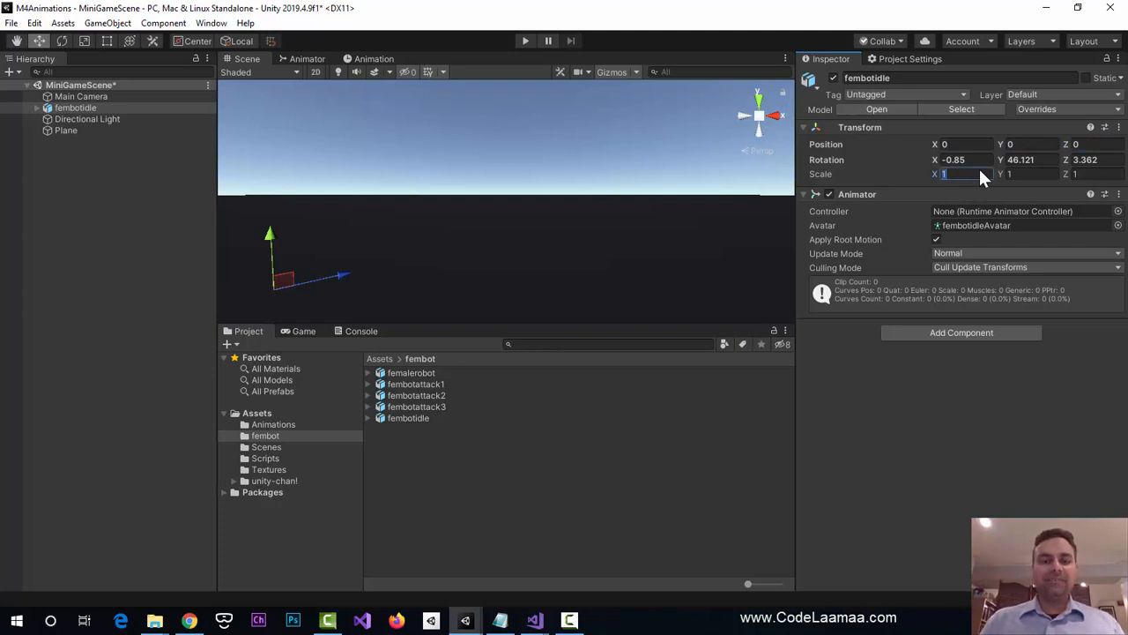
pyautogui.write('5')
pyautogui.press('Tab')
pyautogui.write('5')
pyautogui.press('Tab')
pyautogui.write('5')
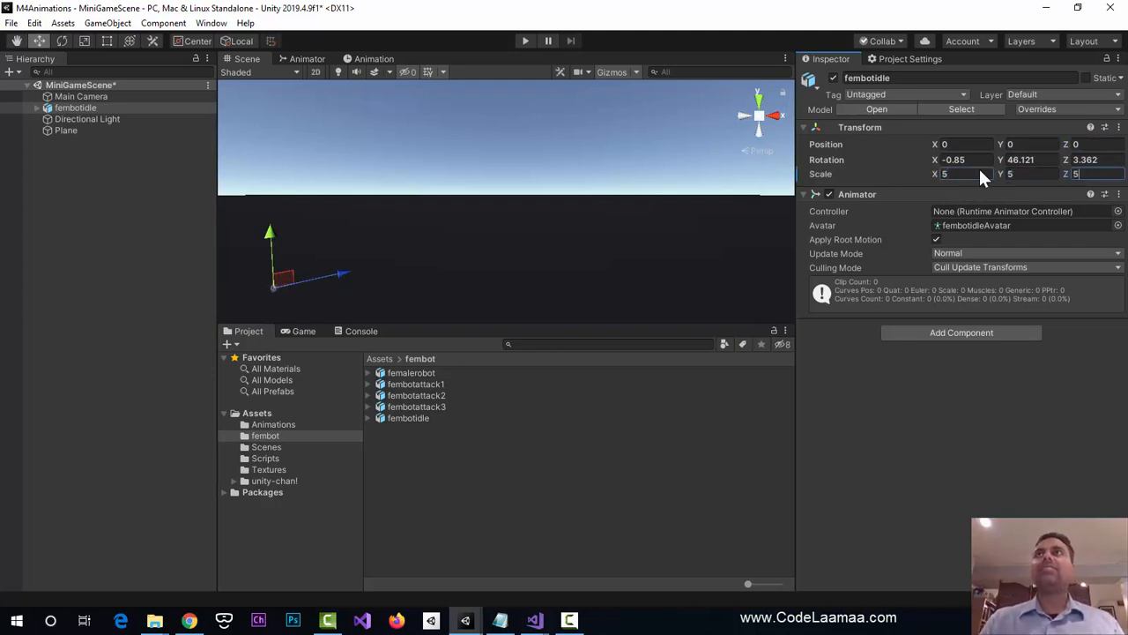
pyautogui.press('Return')
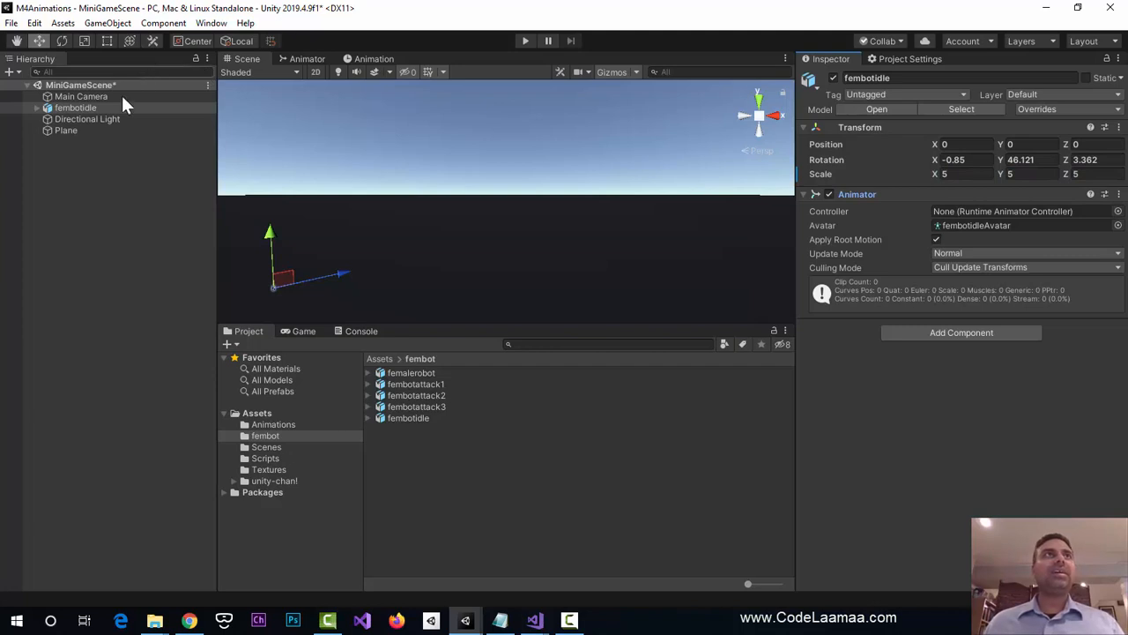
# - Try a Y rotation of 180 on the Main Camera and undo it
pyautogui.click(95, 97)
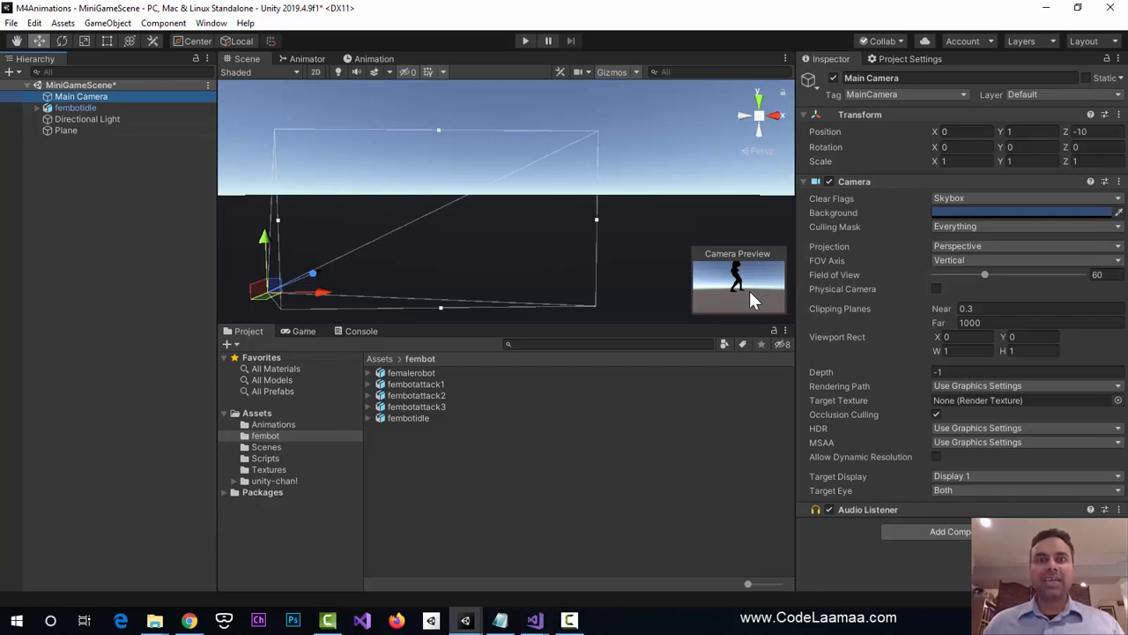
pyautogui.click(1031, 147)
pyautogui.write('180')
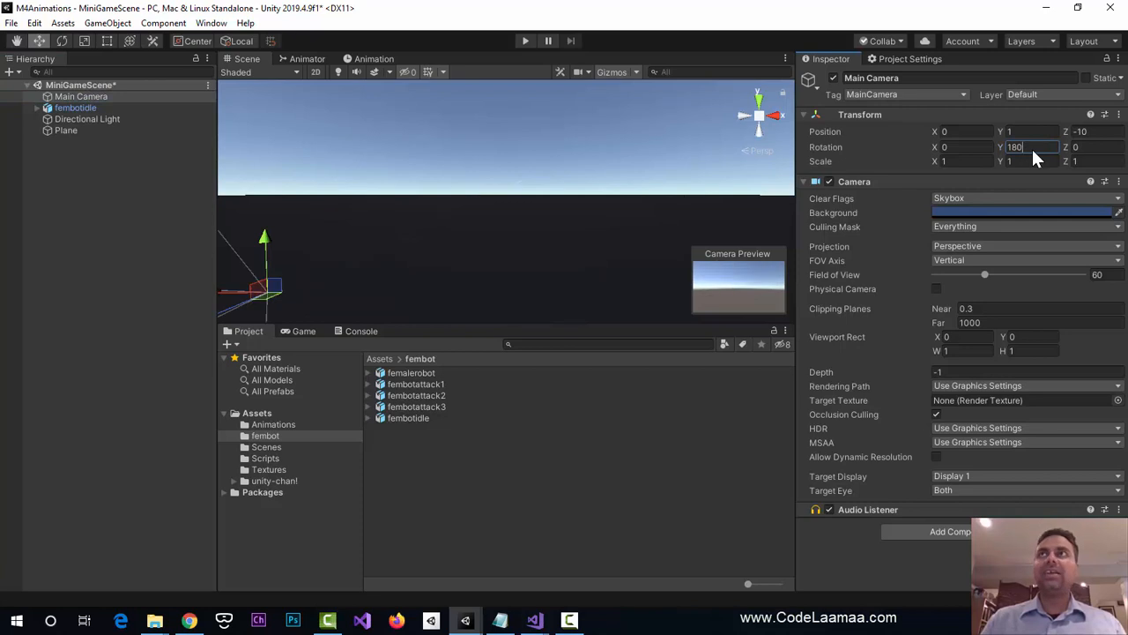
pyautogui.press('Tab')
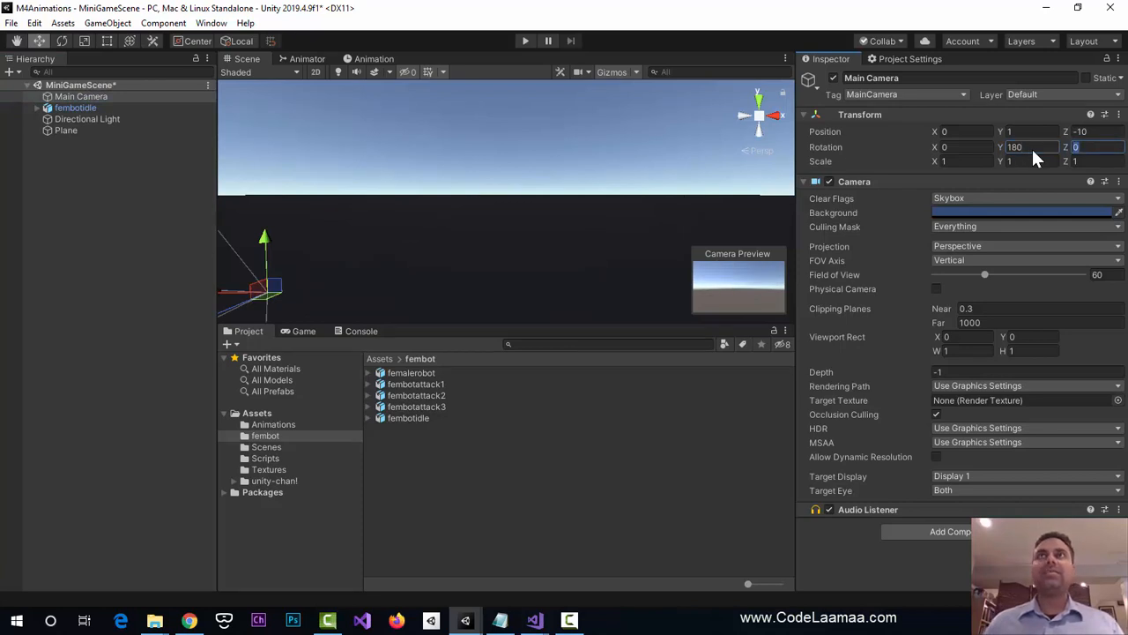
pyautogui.hotkey('ctrl', 'z')
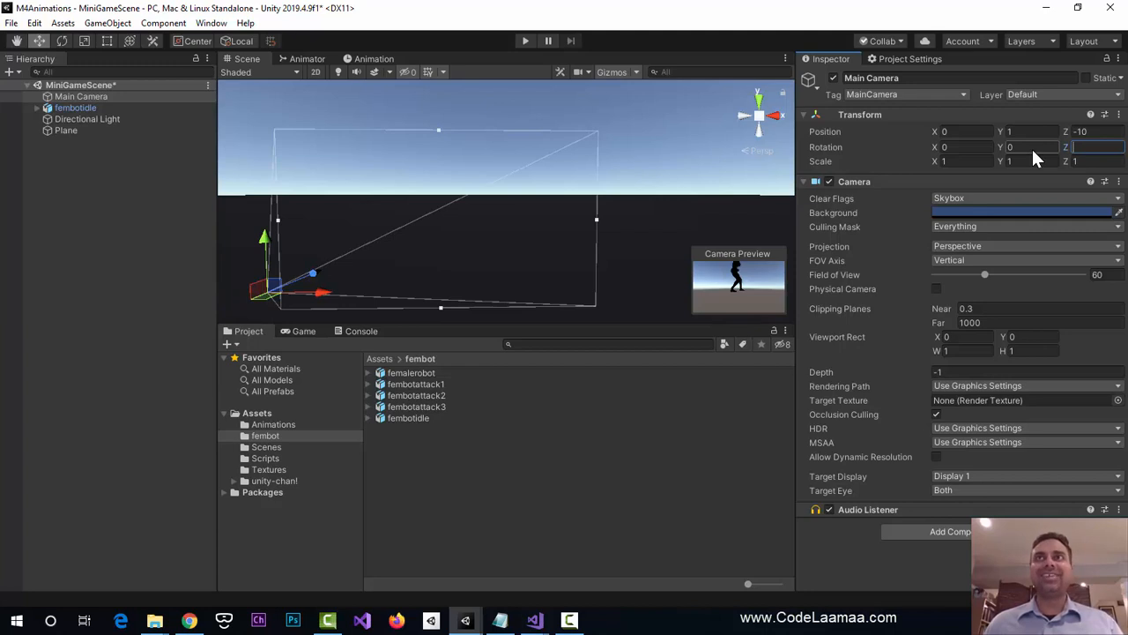
# - Set the fembotidle object's Y rotation to 180 and show the result in the Game view
pyautogui.click(71, 106)
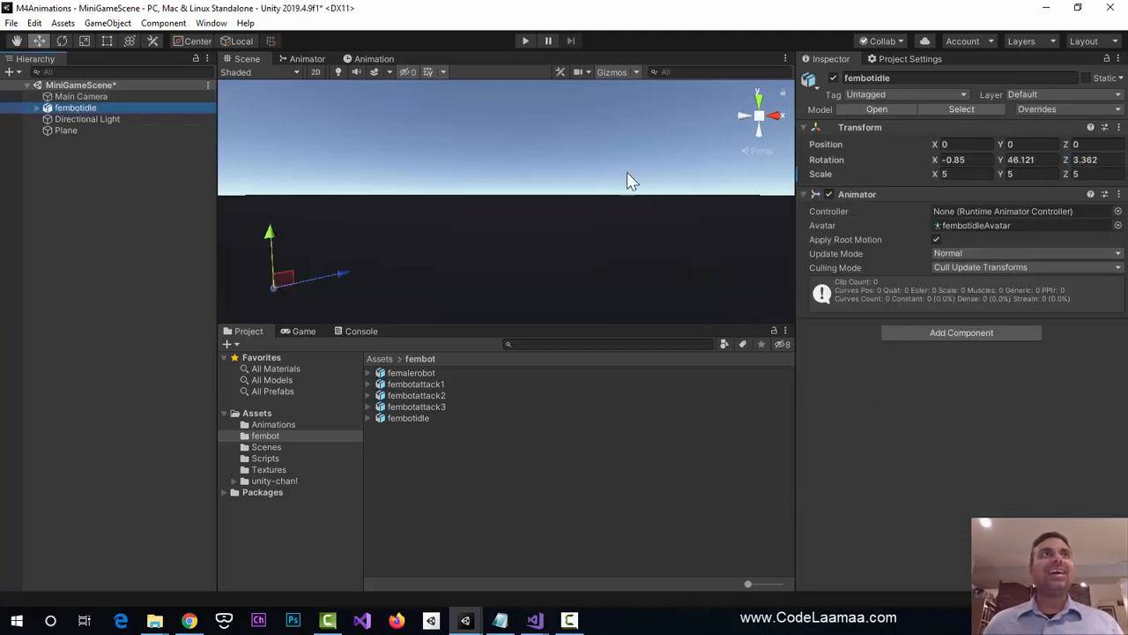
pyautogui.click(1049, 162)
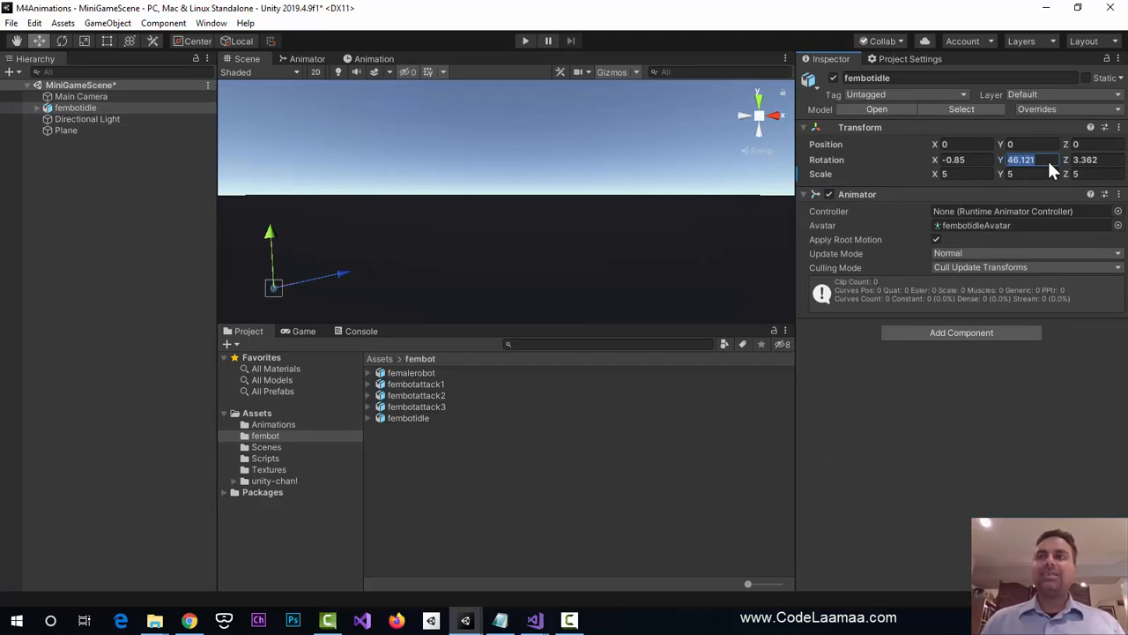
pyautogui.write('180')
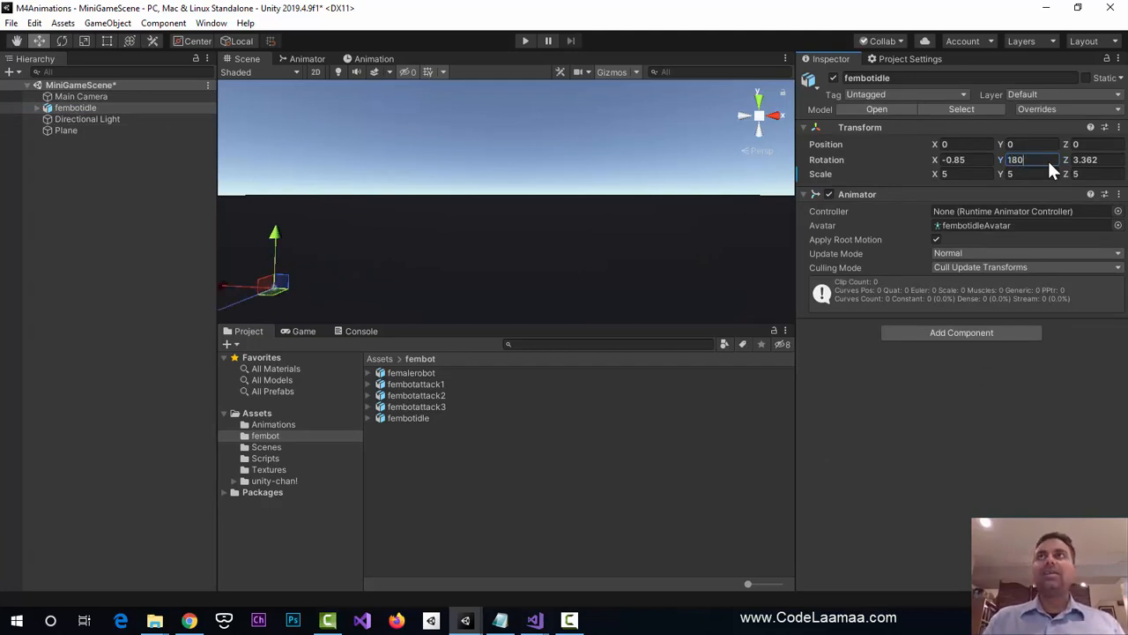
pyautogui.press('Tab')
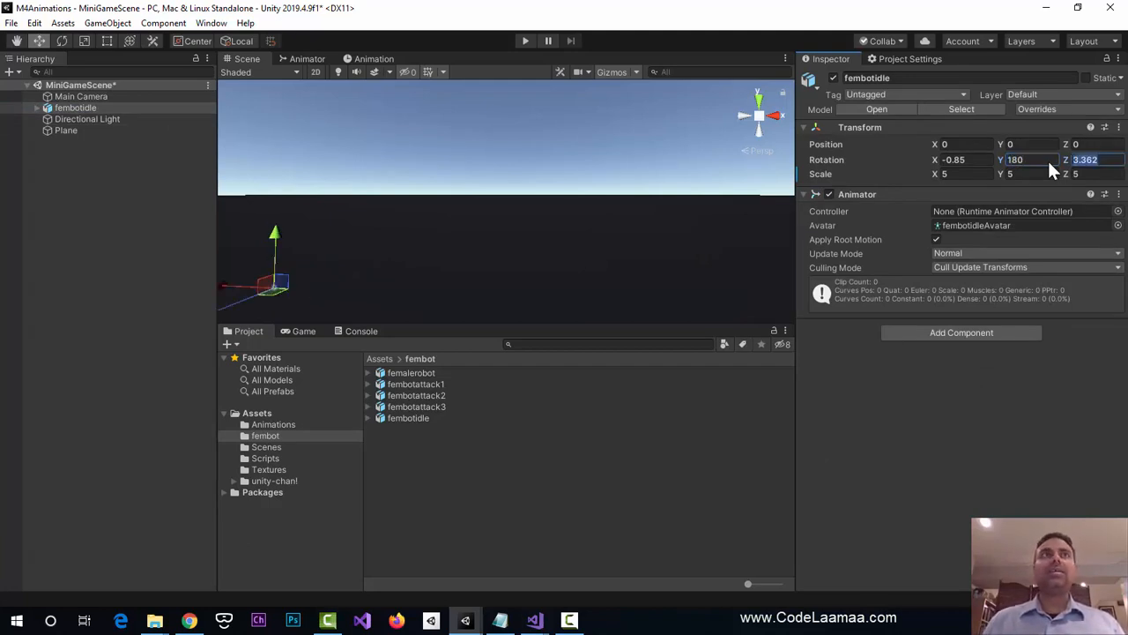
pyautogui.click(303, 332)
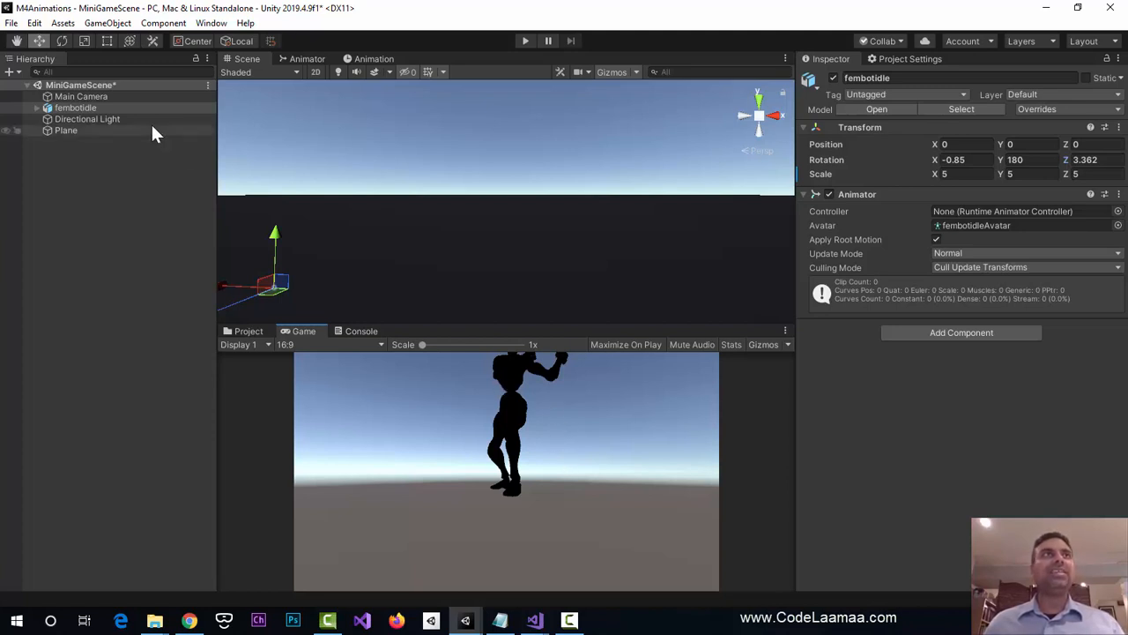
# - Raise the Main Camera to Y 6 and tilt it down to an X rotation of about 12 to frame the fembot
pyautogui.click(89, 99)
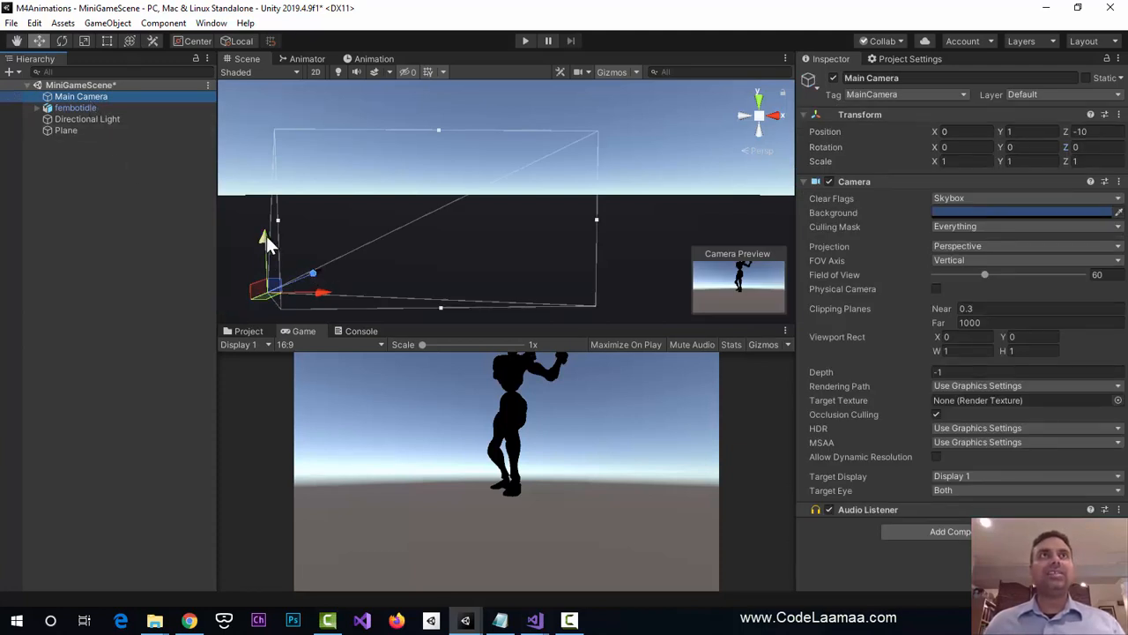
pyautogui.moveTo(266, 236); pyautogui.dragTo(263, 232)
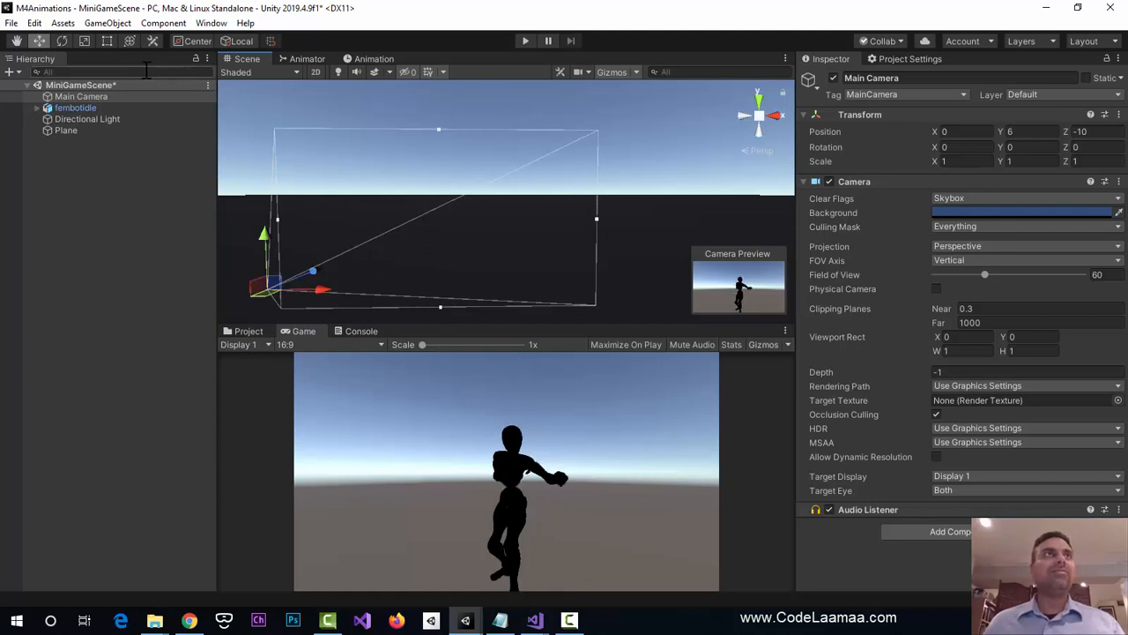
pyautogui.click(62, 41)
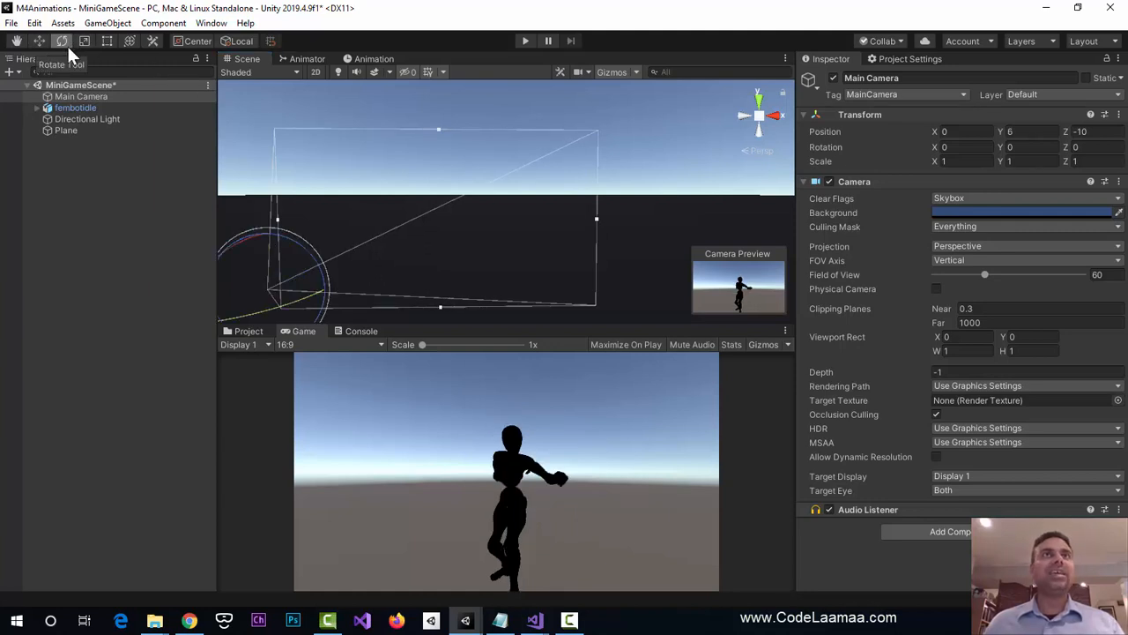
pyautogui.moveTo(288, 233); pyautogui.dragTo(302, 248)
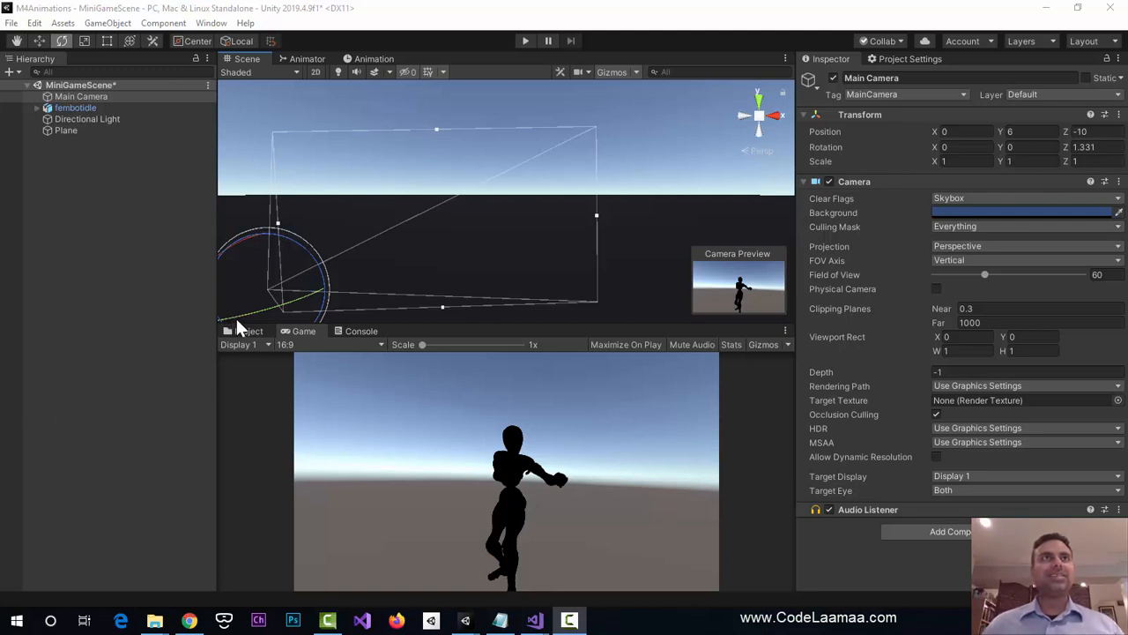
pyautogui.moveTo(234, 316); pyautogui.dragTo(268, 244)
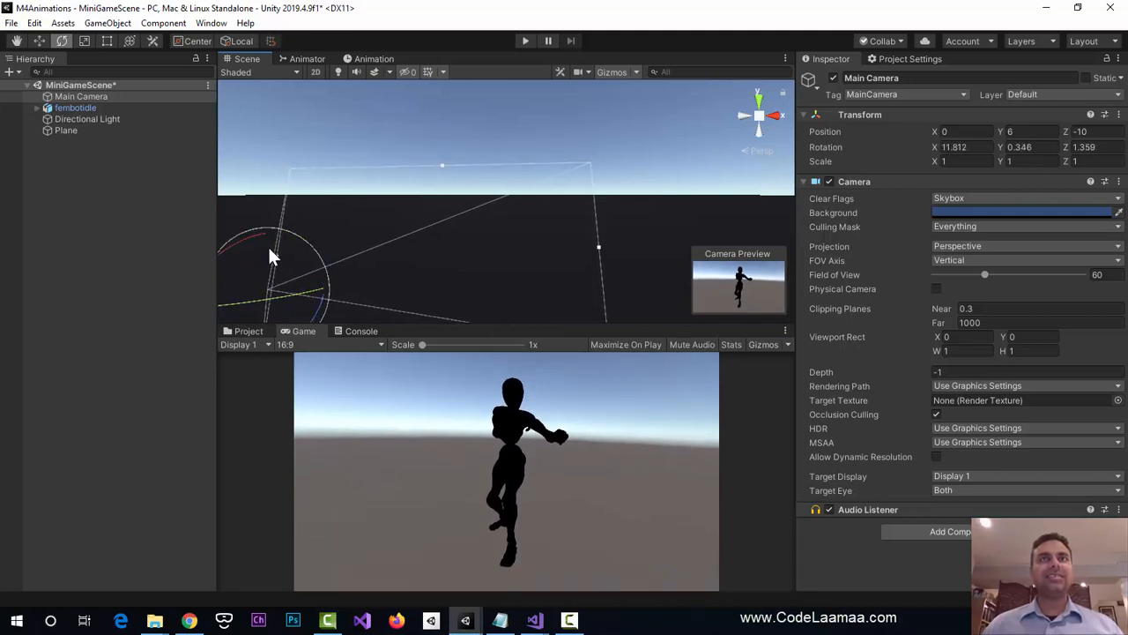
# - Add a second directional light above the fembot and run the scene to test it
pyautogui.click(101, 123)
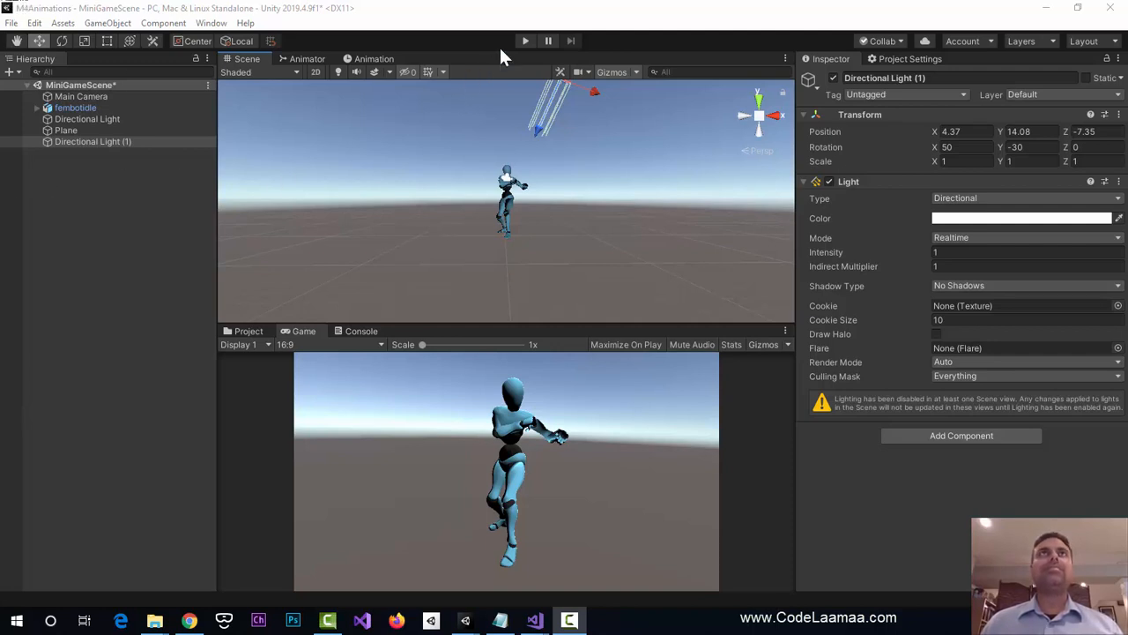
pyautogui.click(526, 23)
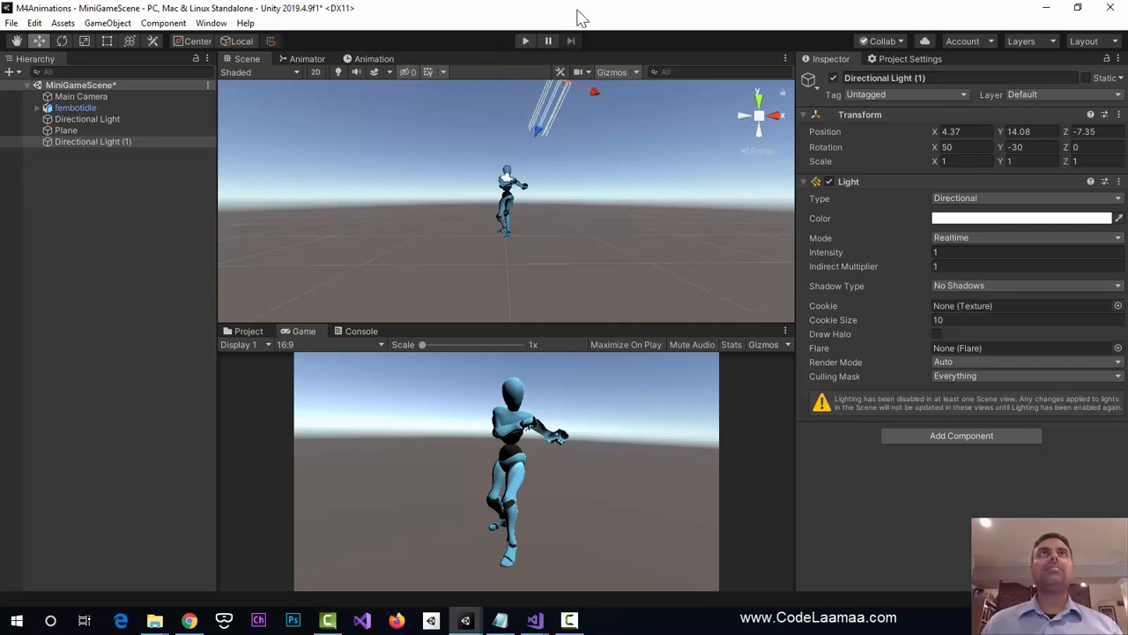
pyautogui.click(525, 41)
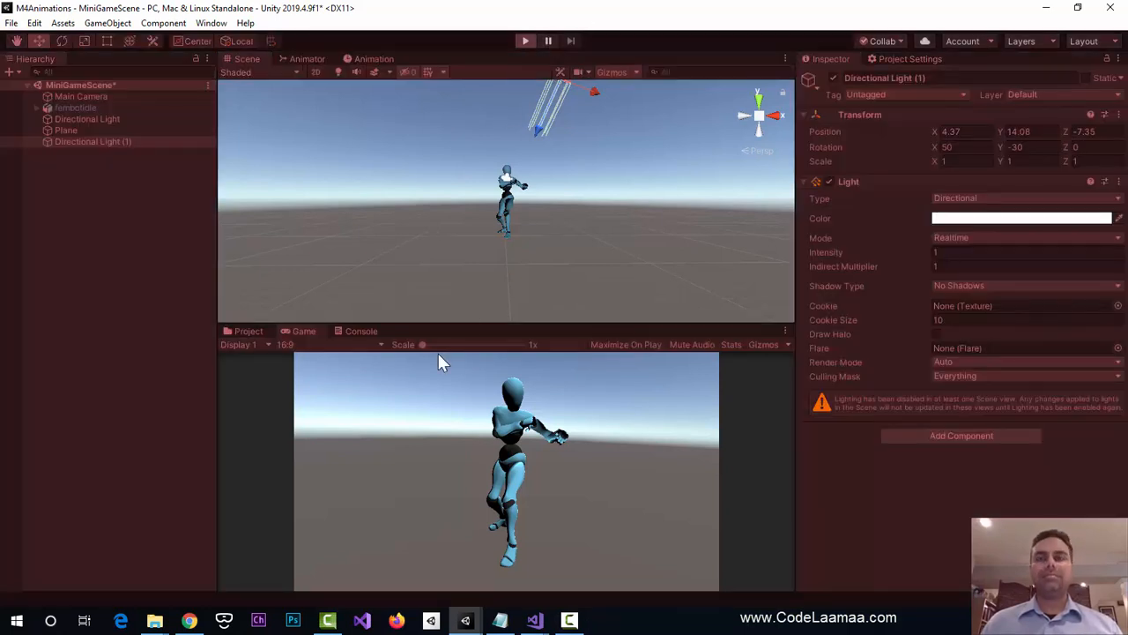
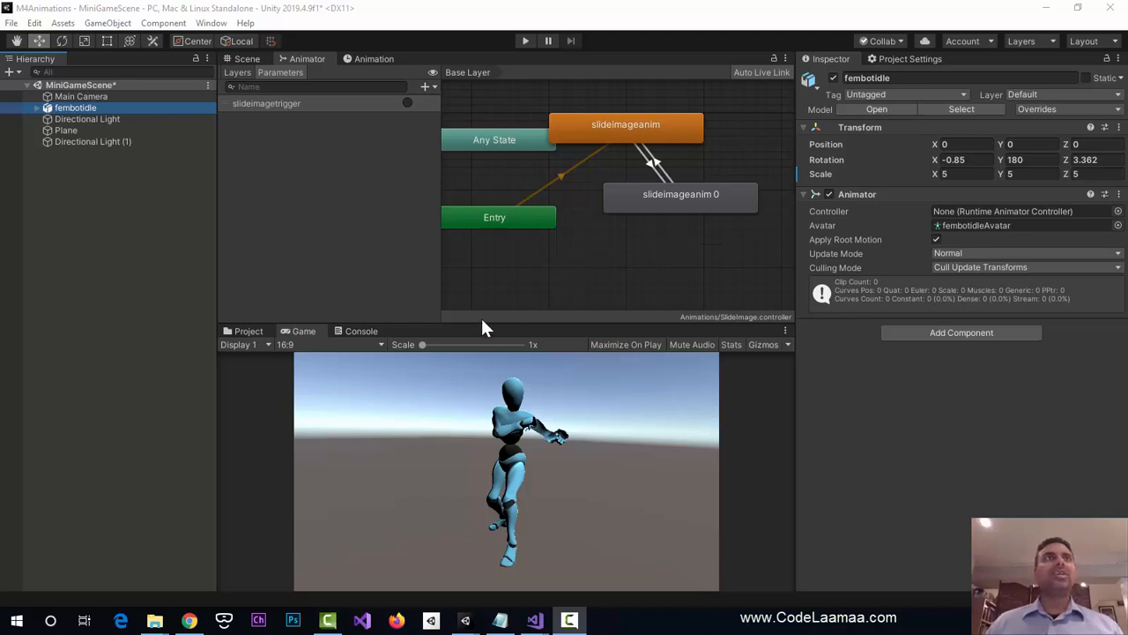
# - Create an animator controller named fembotAnimatorController in the Animations folder
pyautogui.click(238, 332)
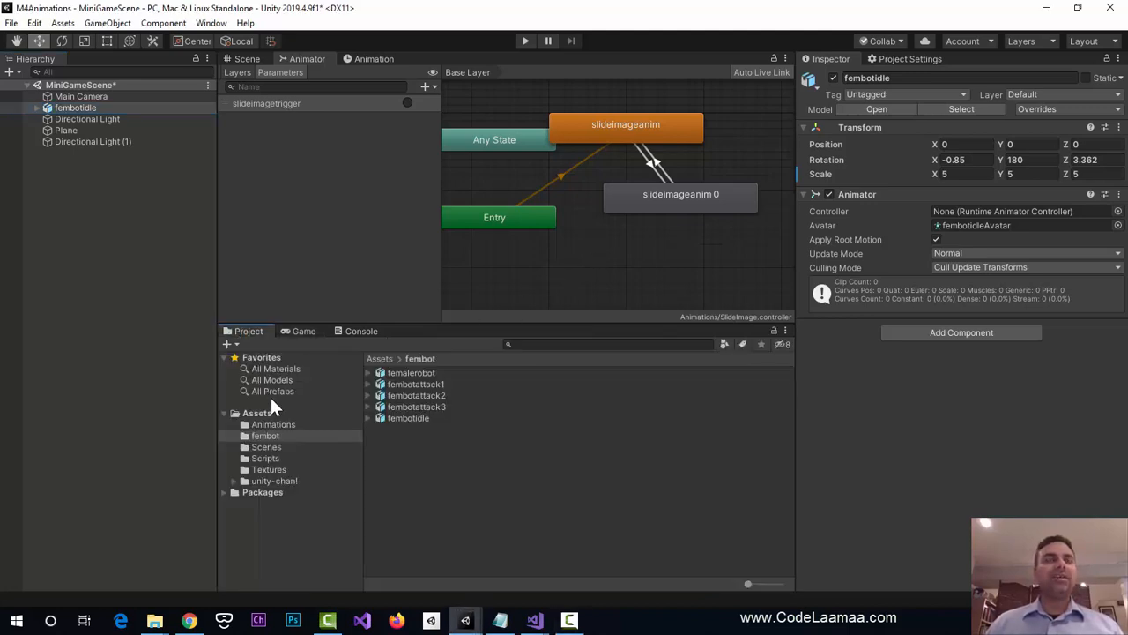
pyautogui.click(272, 425)
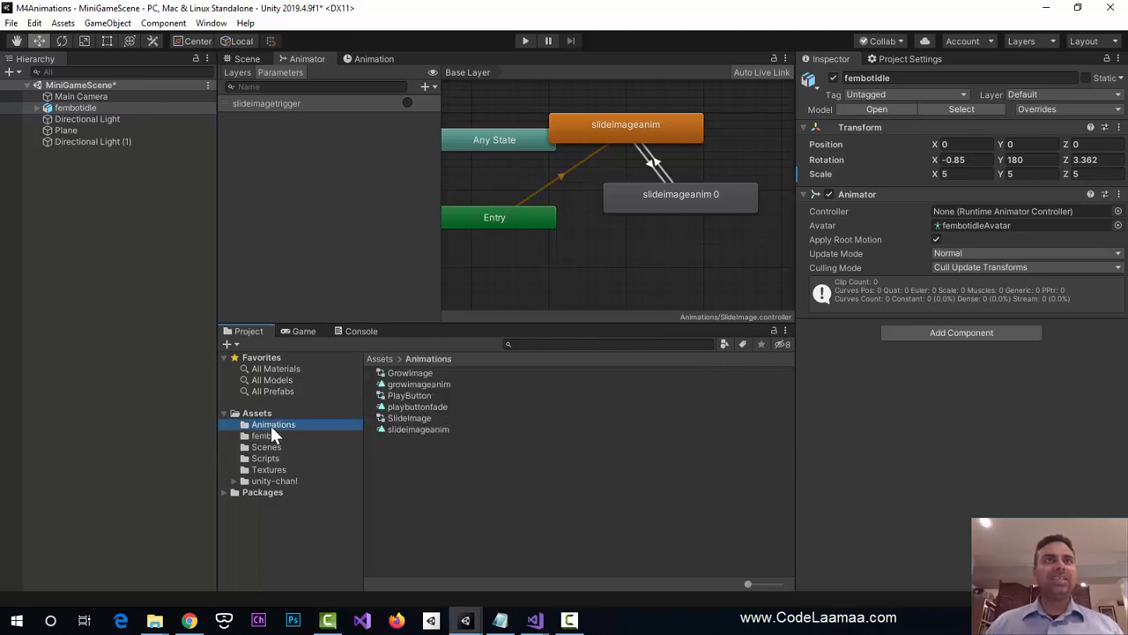
pyautogui.click(232, 347)
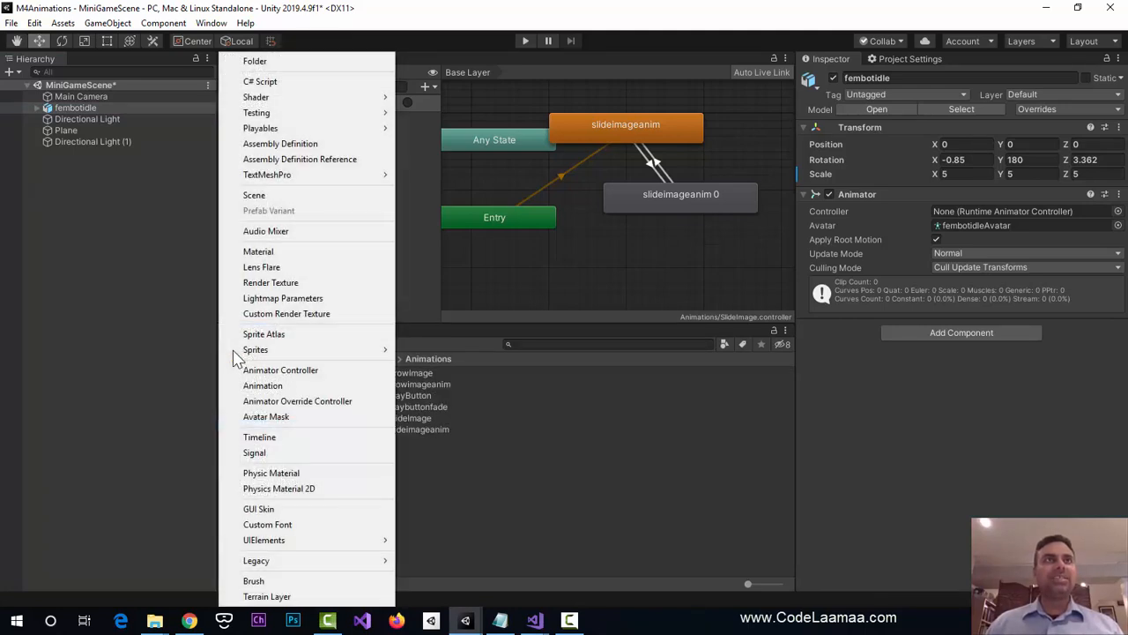
pyautogui.click(298, 372)
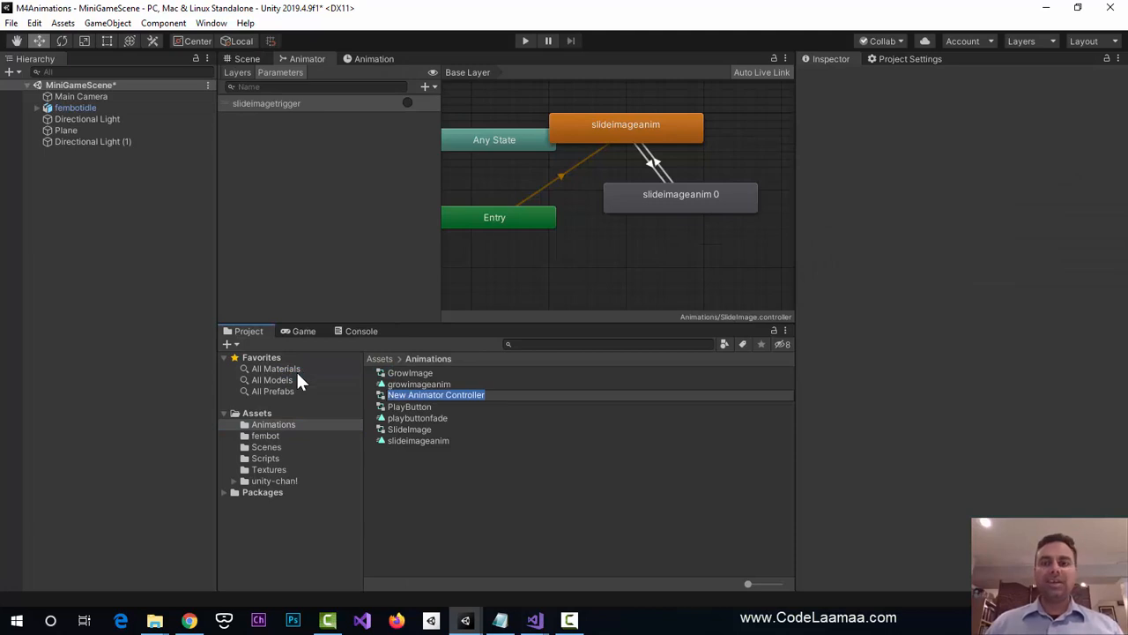
pyautogui.write('fembot')
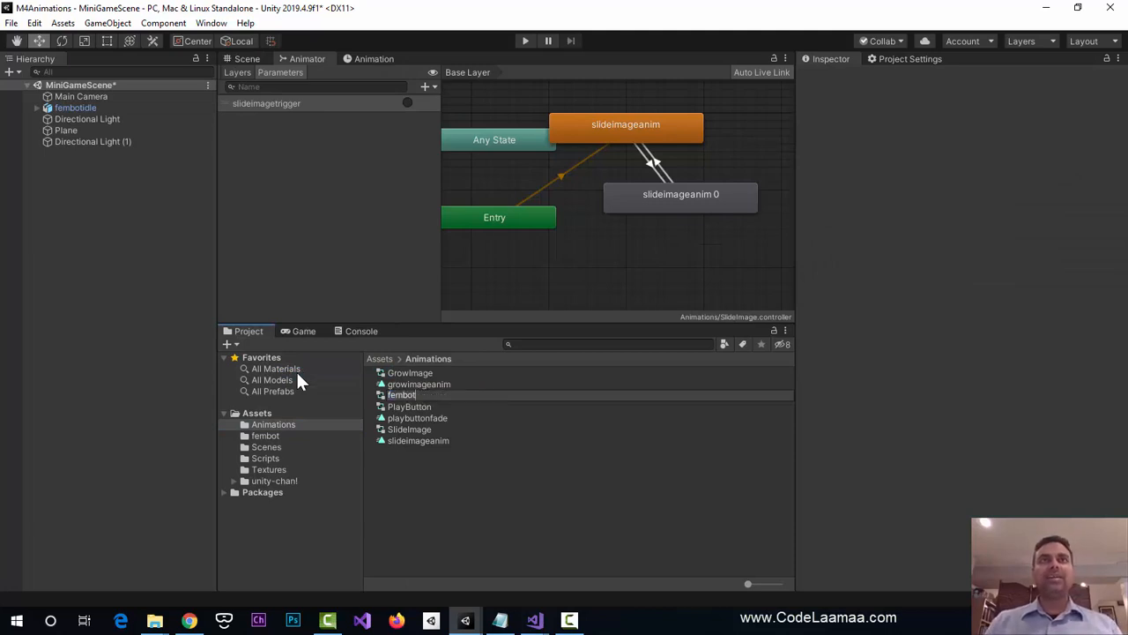
pyautogui.write('Animator')
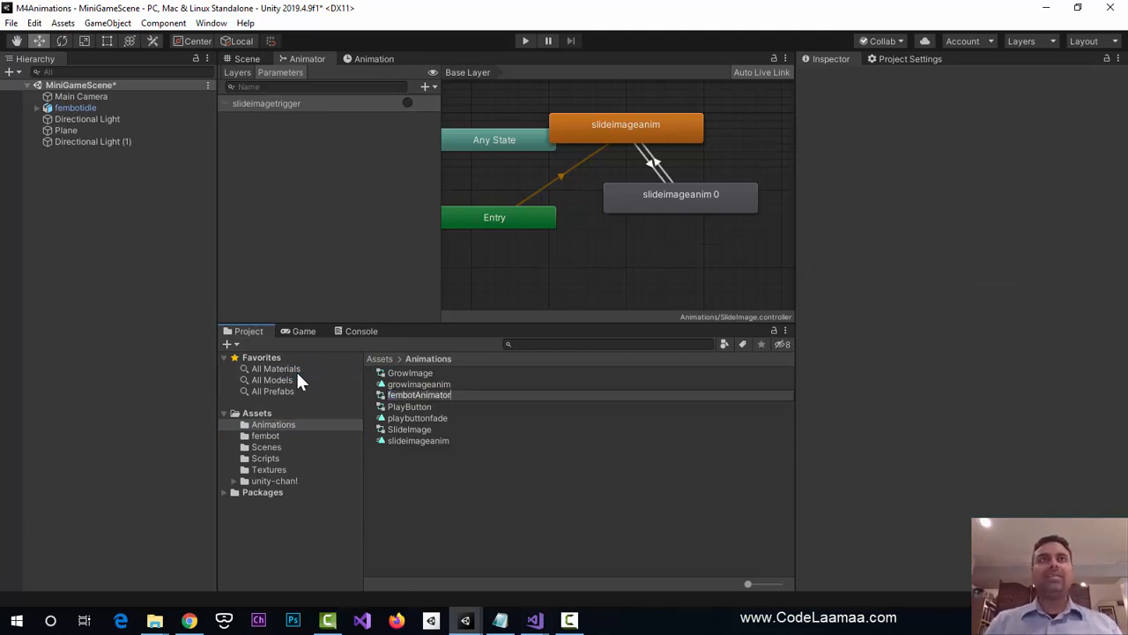
pyautogui.write('Controller')
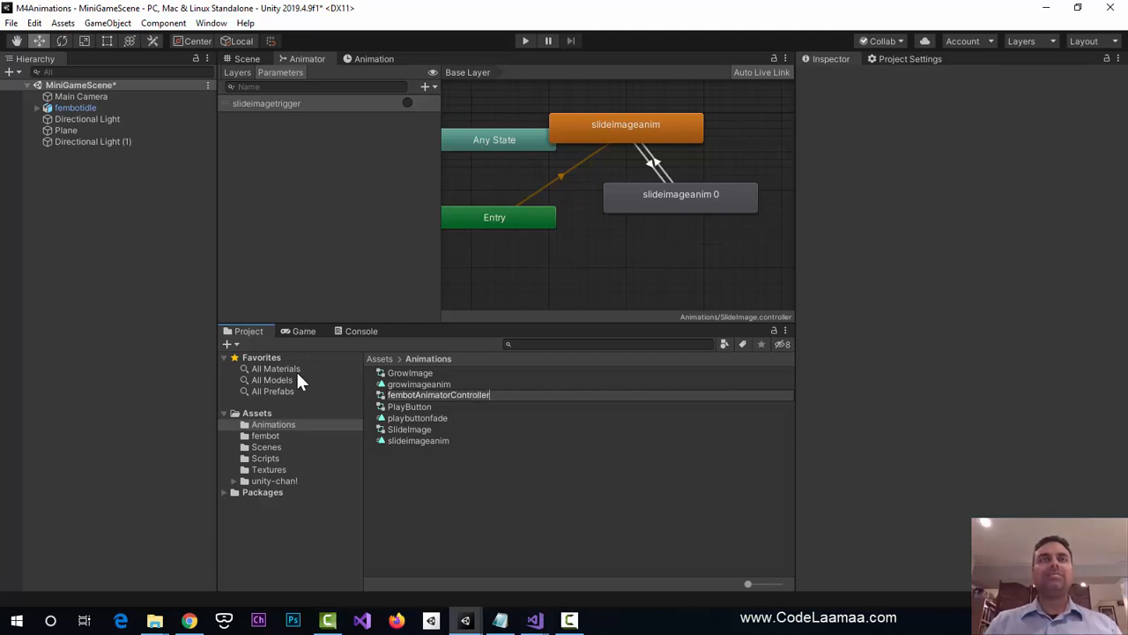
pyautogui.press('Return')
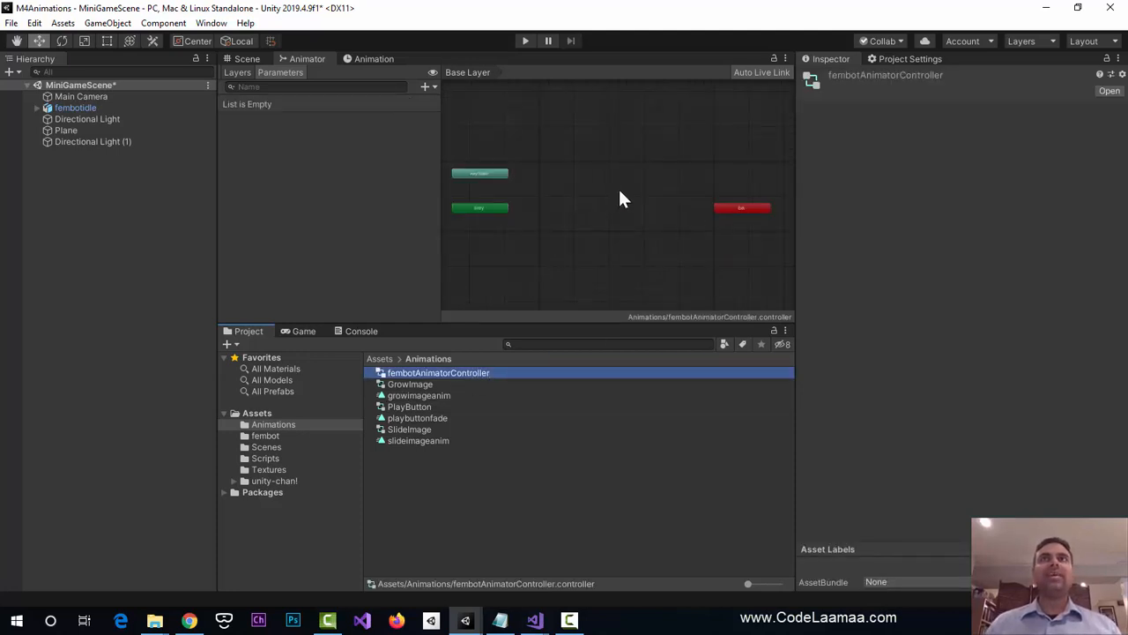
# - Move the Exit state below the Entry state in the animator graph
pyautogui.scroll(1, 597, 192)
pyautogui.moveTo(735, 211); pyautogui.dragTo(459, 264)
pyautogui.scroll(3, 561, 216)
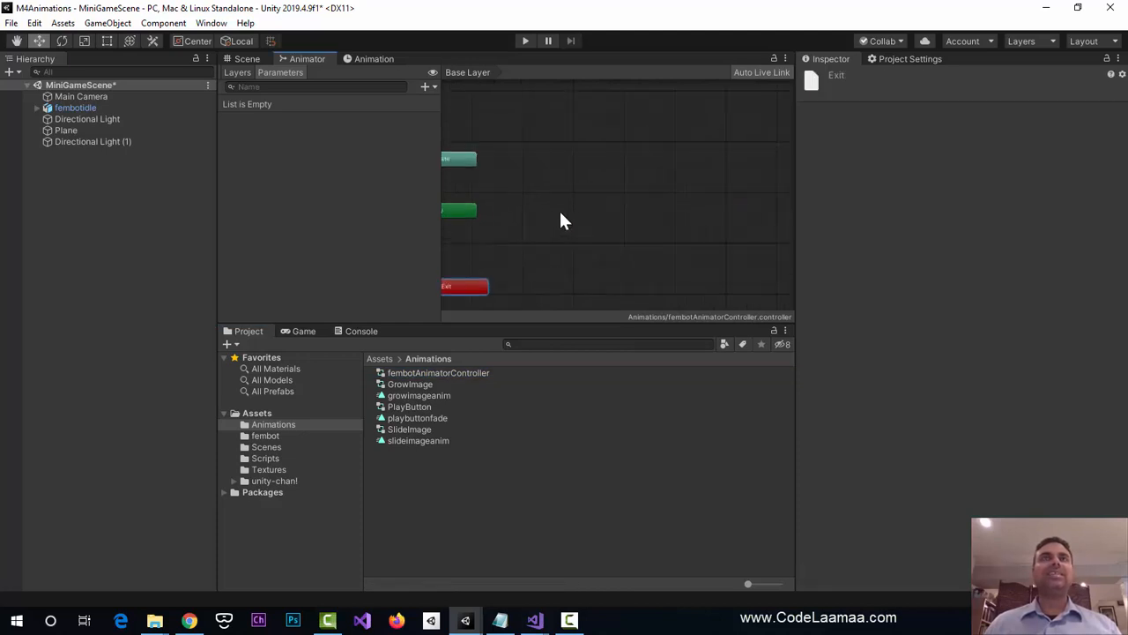
pyautogui.scroll(2, 561, 220)
pyautogui.moveTo(532, 226); pyautogui.dragTo(603, 227, button='middle')
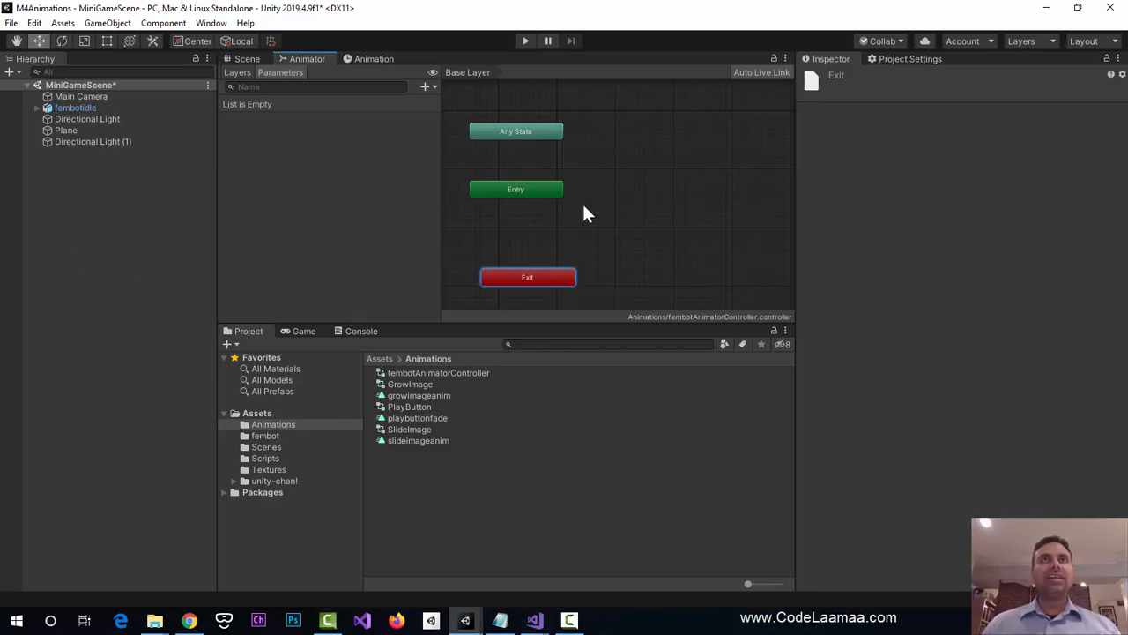
# - Add the idle clip from the fembotidle model to the animator graph as its first state and widen the graph area
pyautogui.click(273, 435)
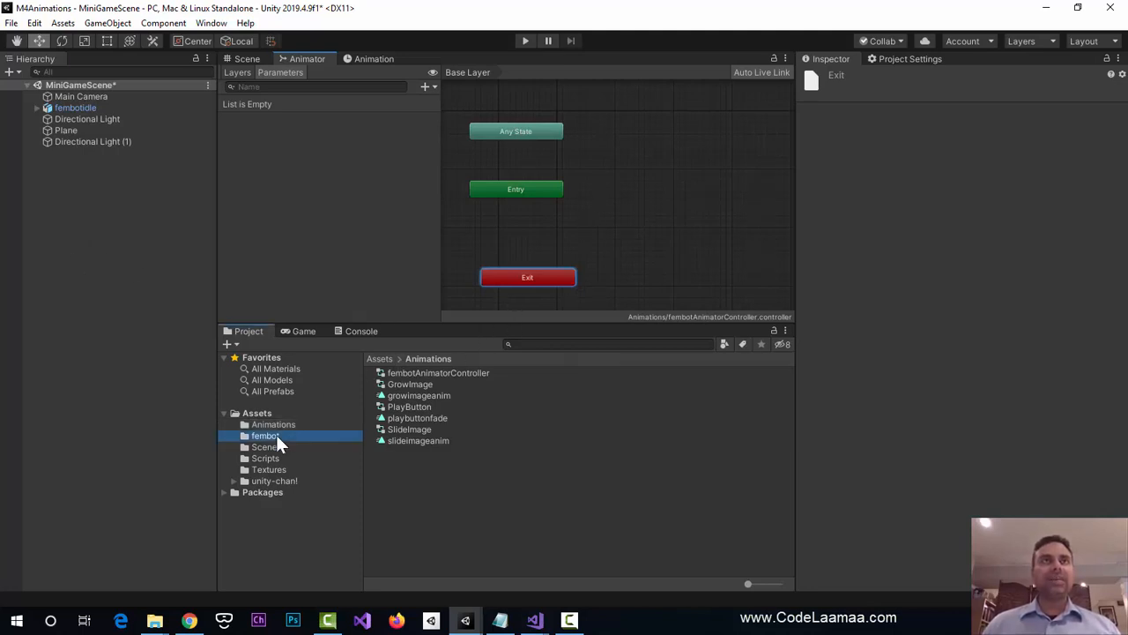
pyautogui.click(368, 417)
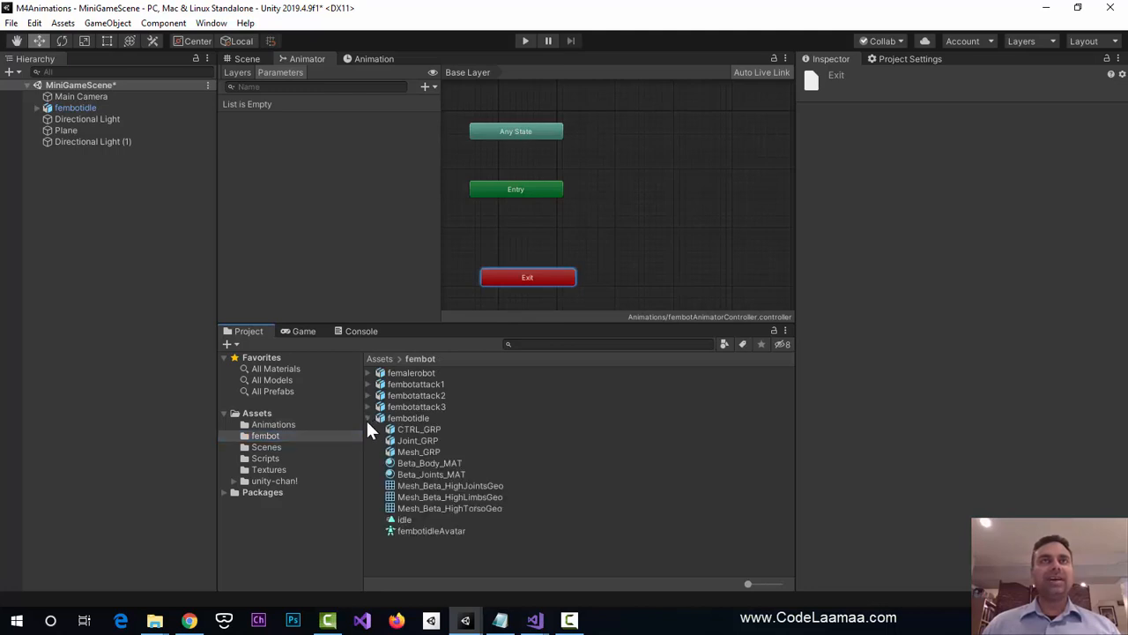
pyautogui.moveTo(403, 520); pyautogui.dragTo(655, 145)
pyautogui.scroll(-1, 648, 191)
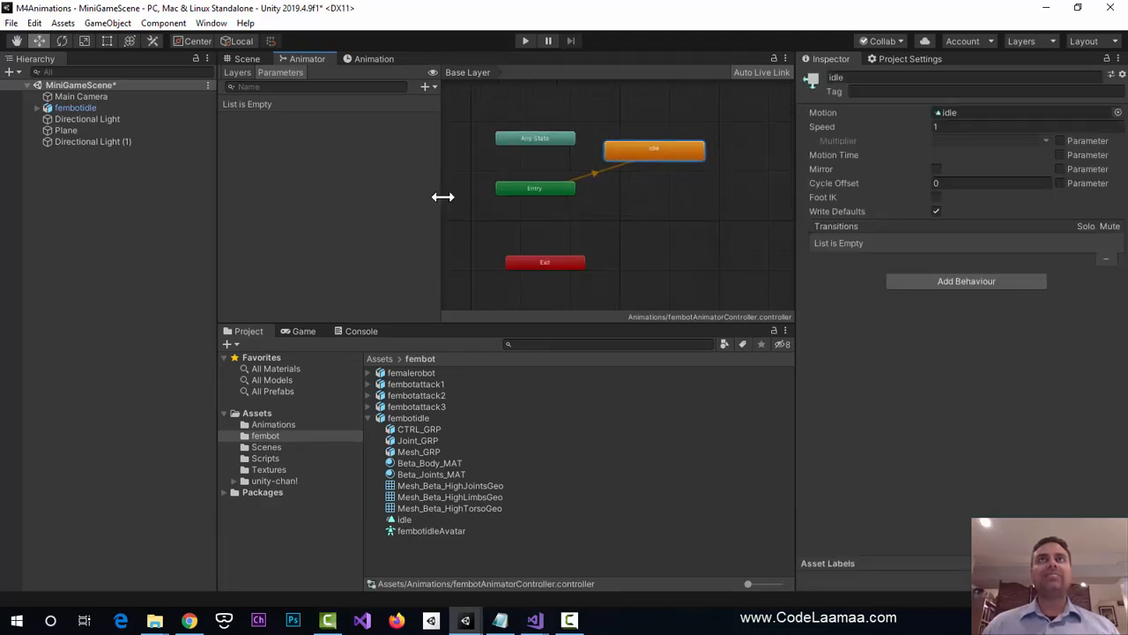
pyautogui.moveTo(436, 193); pyautogui.dragTo(386, 198)
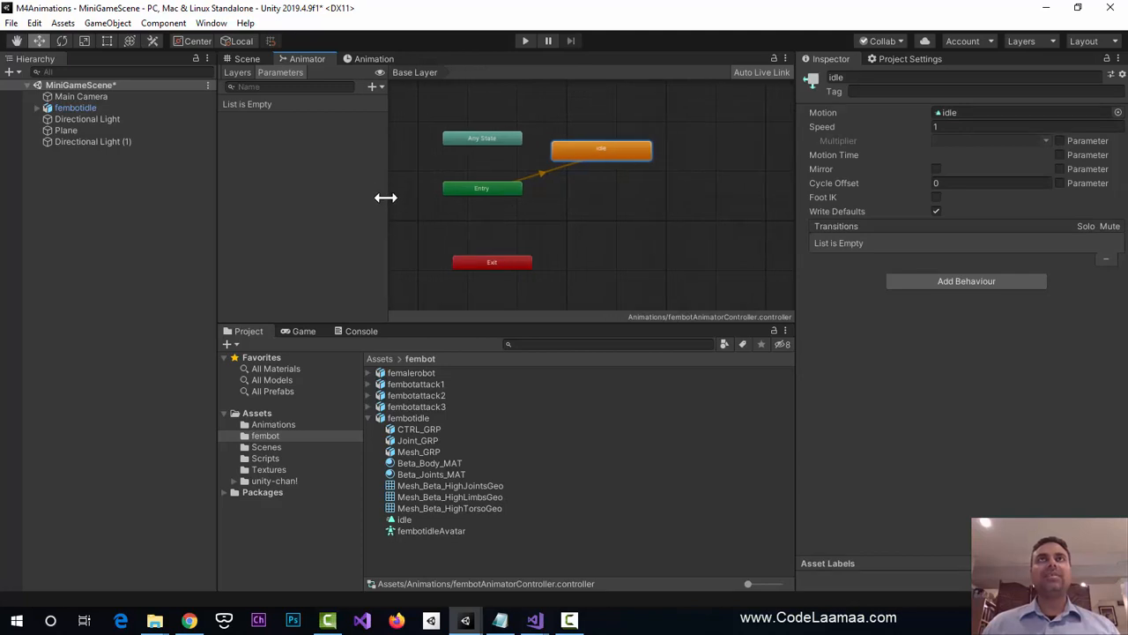
# - Add the attack1 clip from the fembotattack1 model as a state above idle in the graph
pyautogui.click(369, 416)
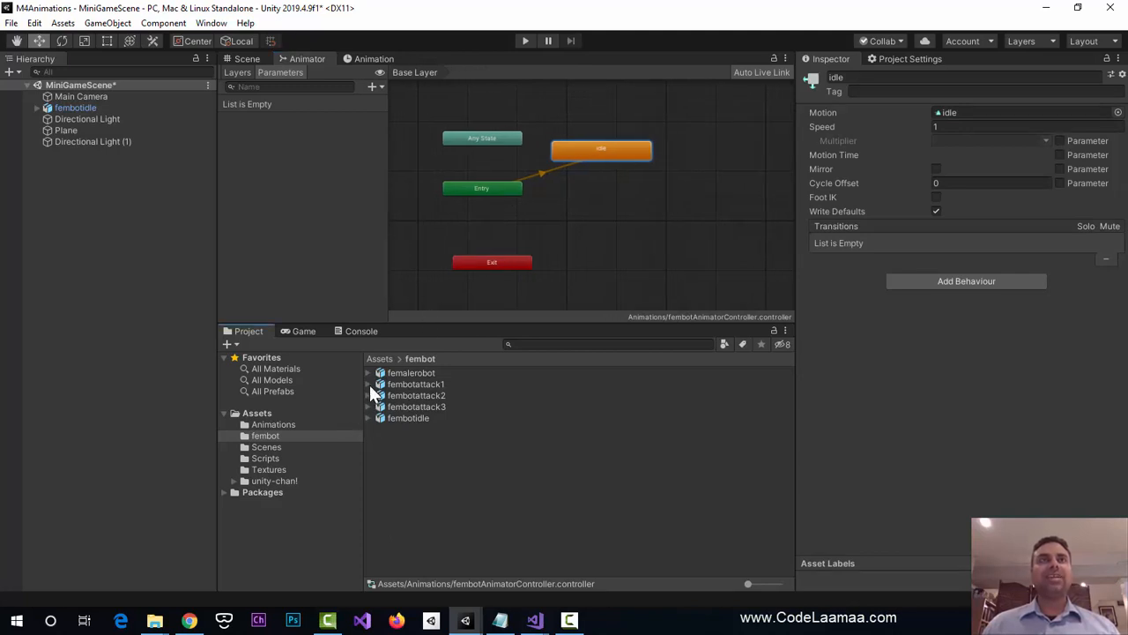
pyautogui.click(367, 384)
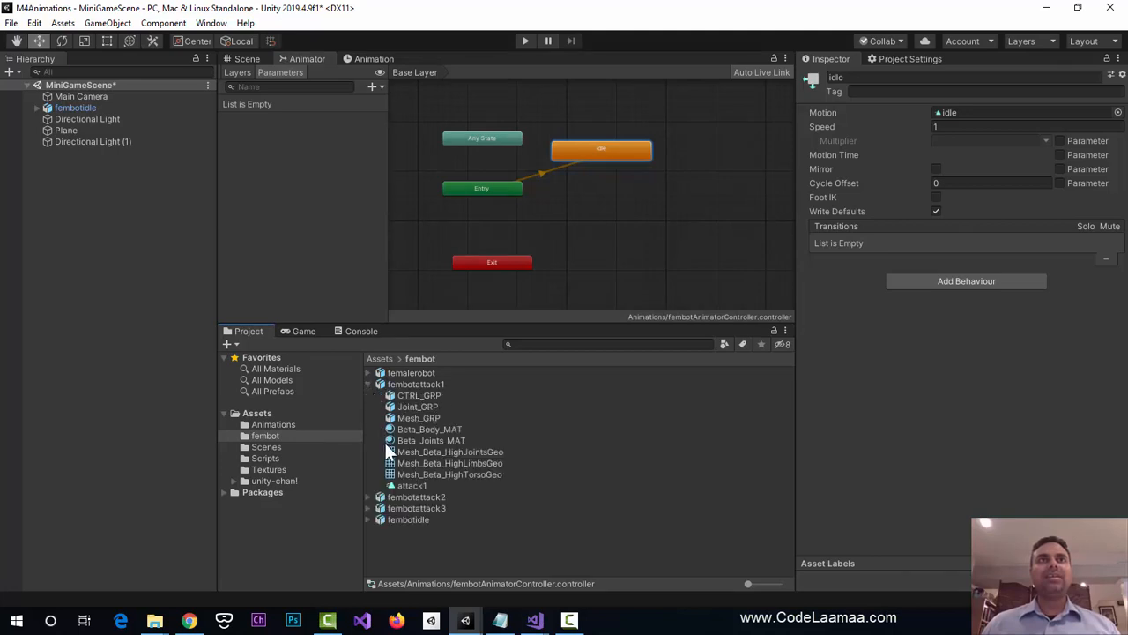
pyautogui.moveTo(410, 486); pyautogui.dragTo(607, 109)
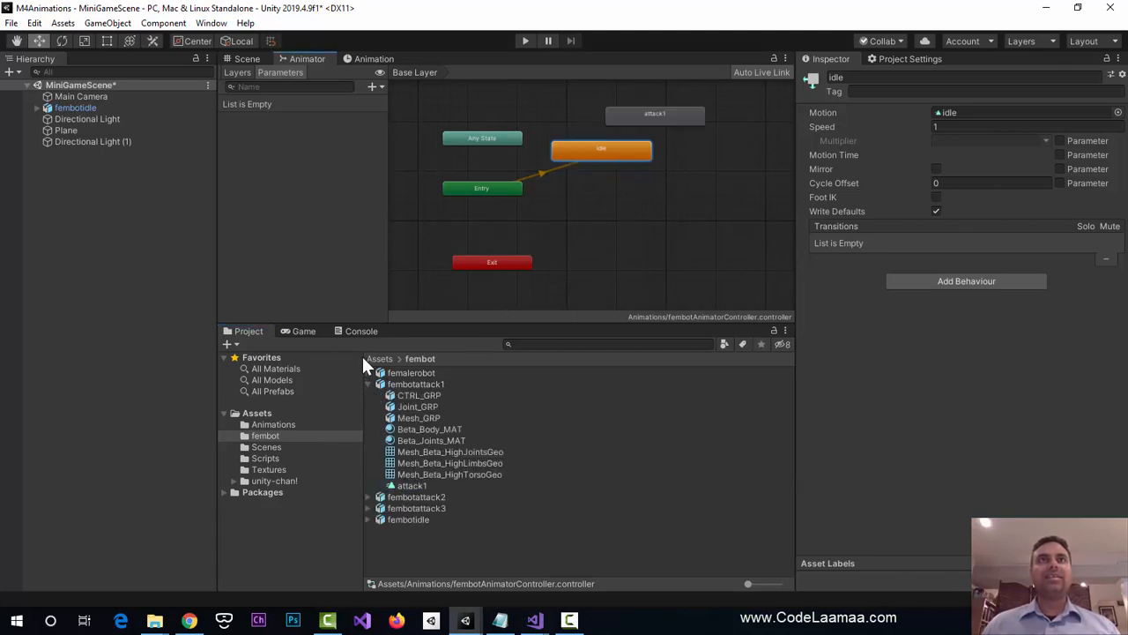
pyautogui.click(368, 383)
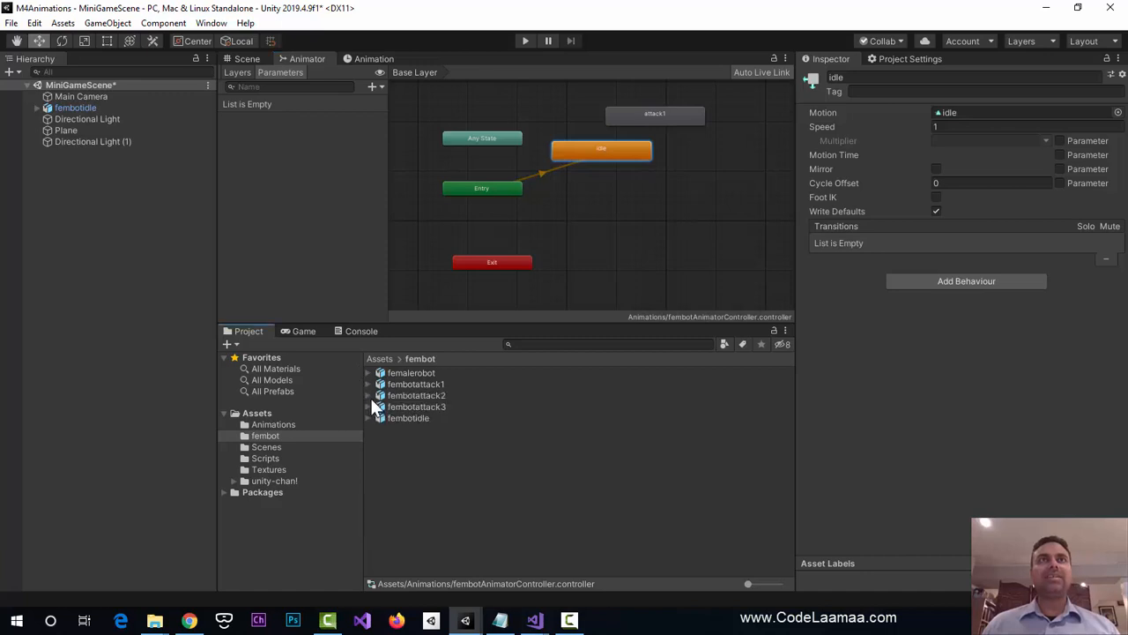
# - Add the attack2 and attack3 clips from their fembot models as states, beside and below the idle state
pyautogui.click(369, 395)
pyautogui.moveTo(412, 497); pyautogui.dragTo(577, 235)
pyautogui.moveTo(624, 187); pyautogui.dragTo(714, 177)
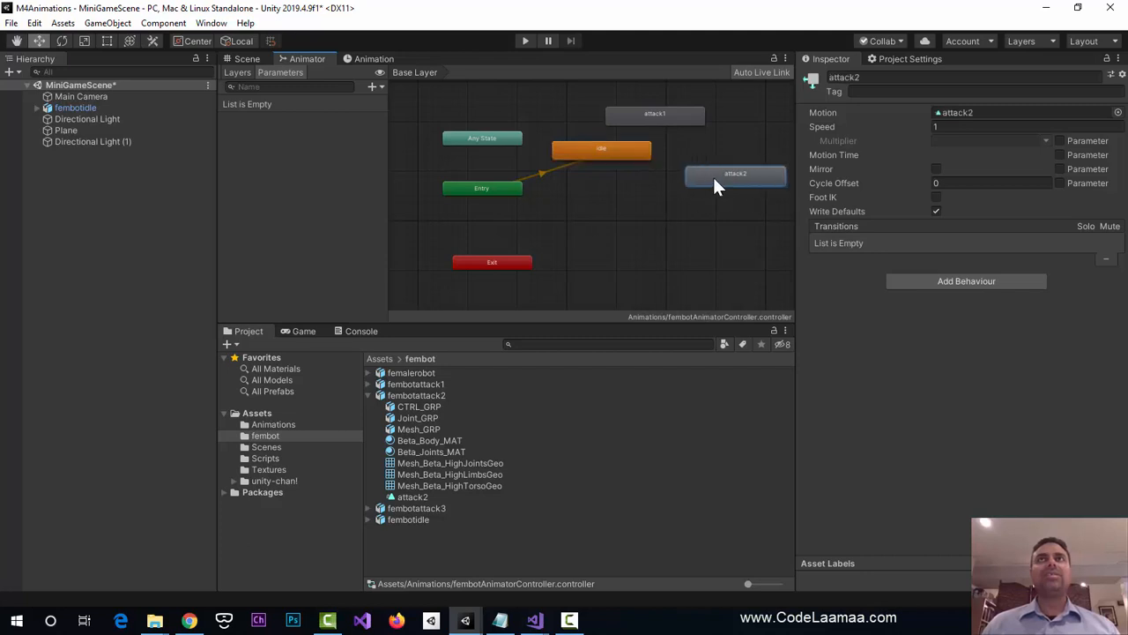
pyautogui.click(372, 395)
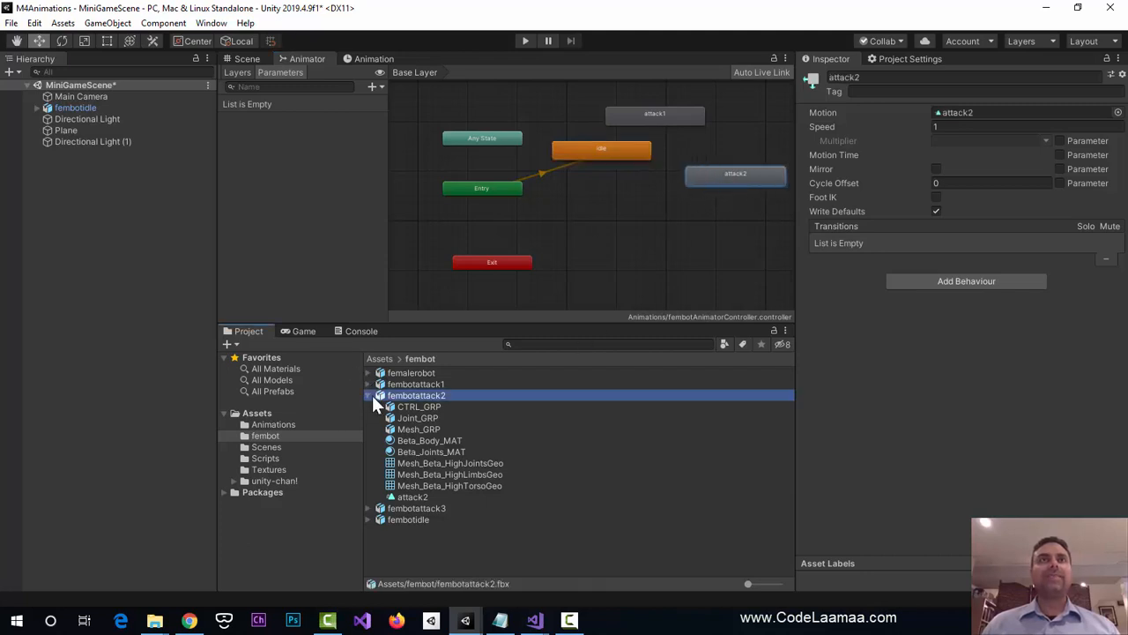
pyautogui.click(367, 395)
pyautogui.click(370, 406)
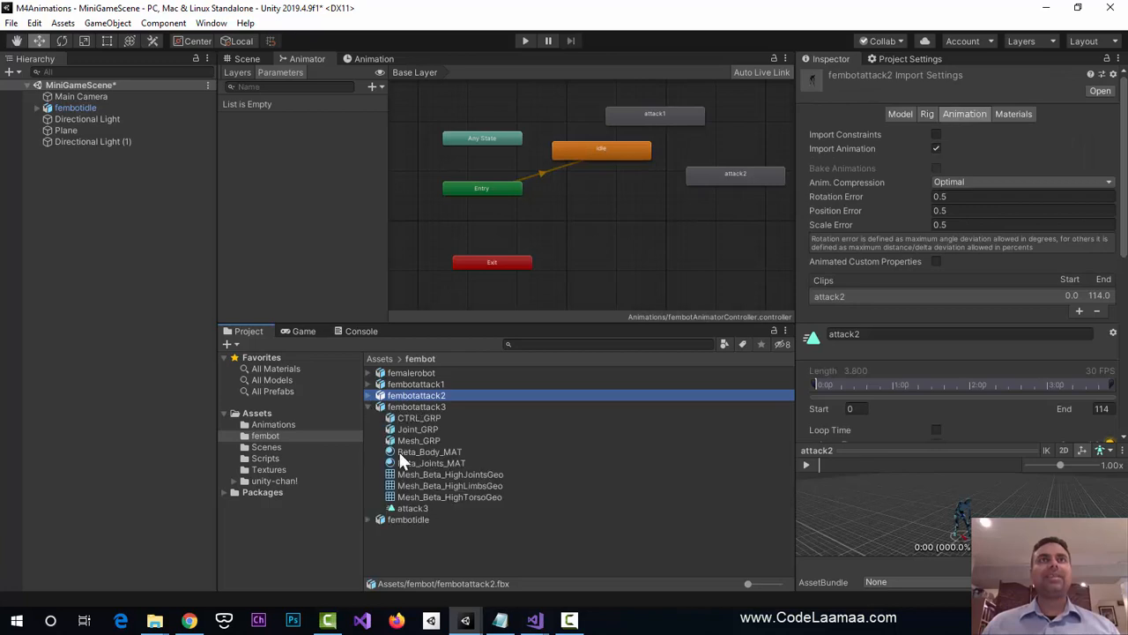
pyautogui.moveTo(410, 509); pyautogui.dragTo(614, 224)
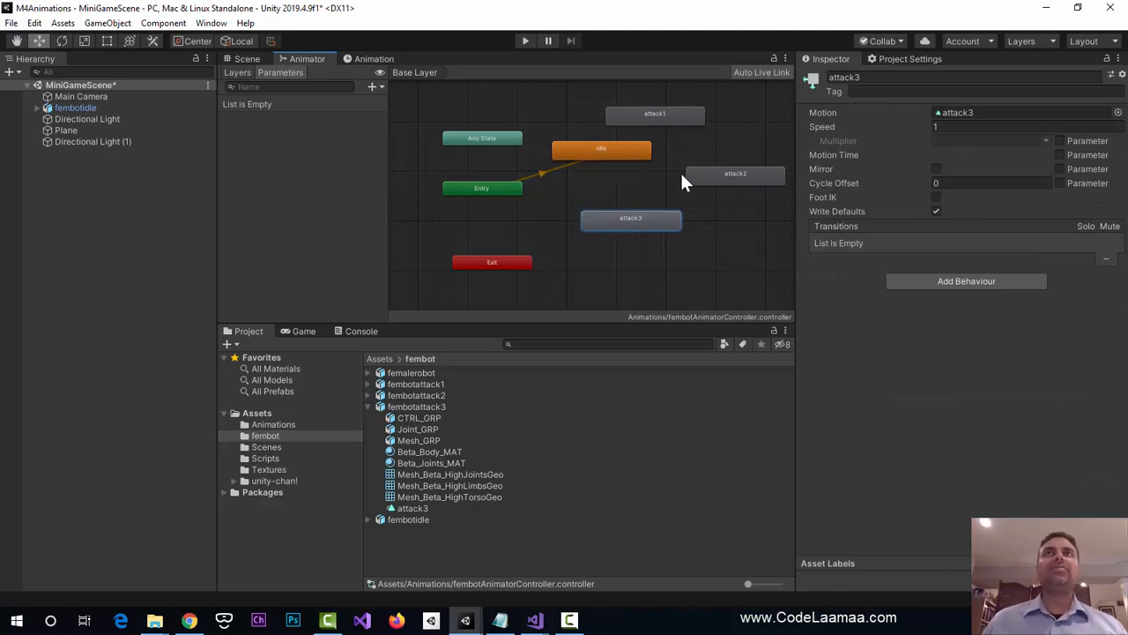
# - Make transitions in both directions between the idle and attack1 states
pyautogui.click(597, 152)
pyautogui.rightClick(597, 152)
pyautogui.click(617, 159)
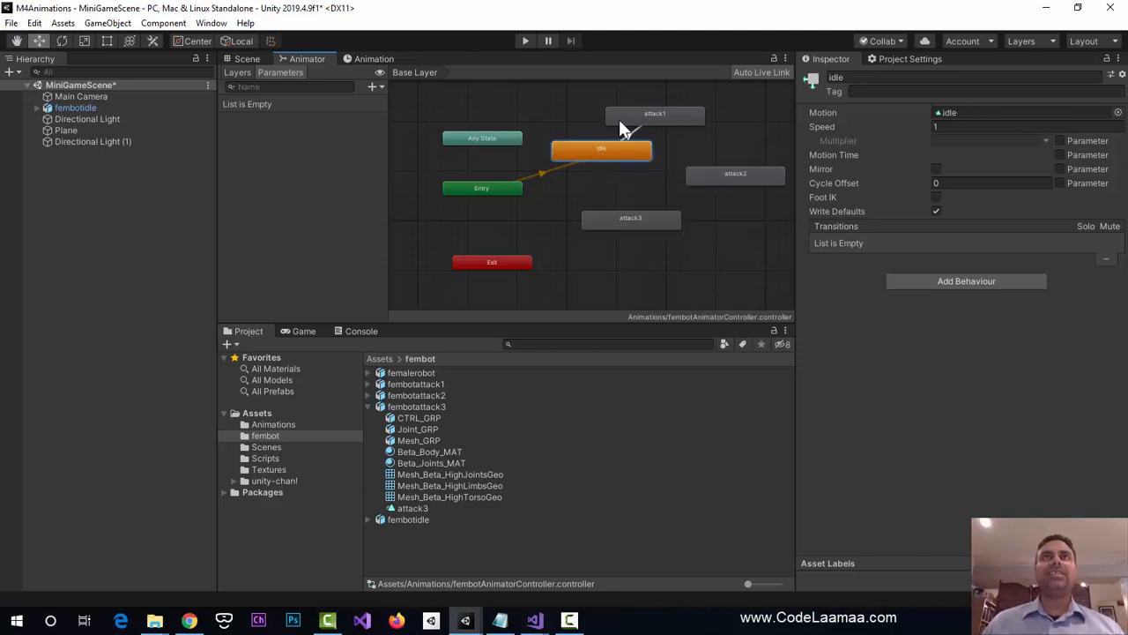
pyautogui.click(627, 118)
pyautogui.click(676, 118)
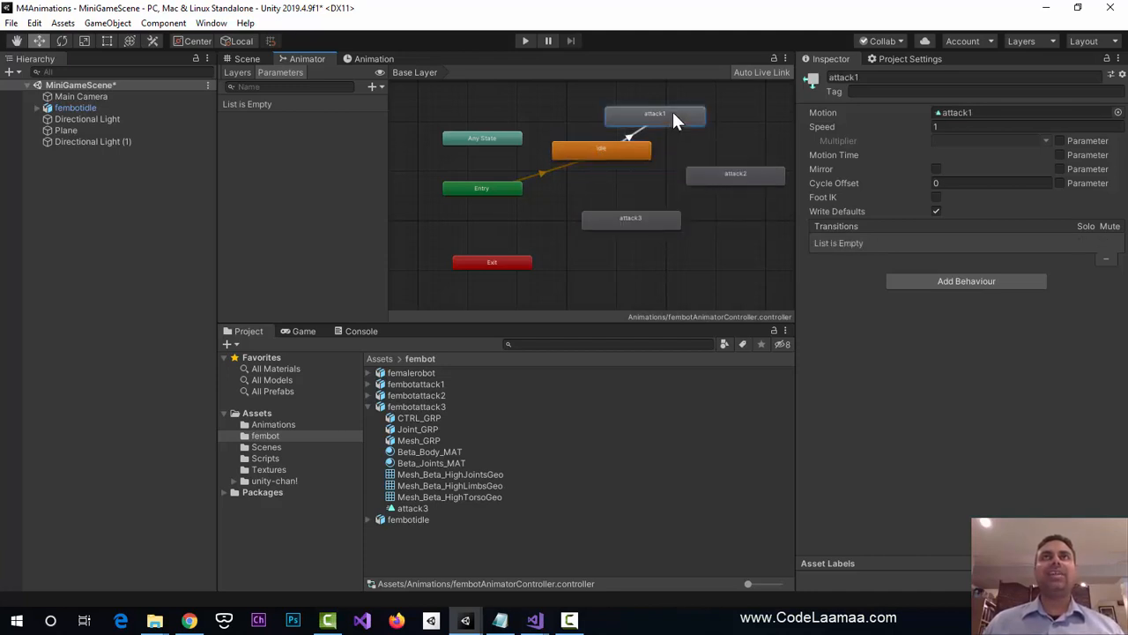
pyautogui.rightClick(675, 118)
pyautogui.click(698, 121)
pyautogui.click(631, 155)
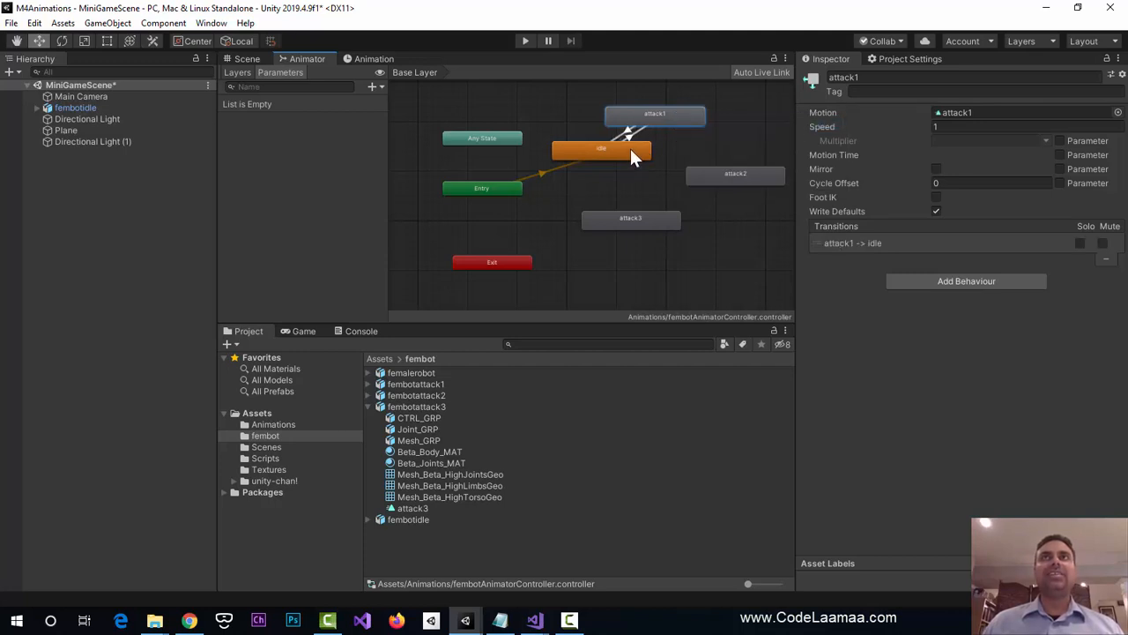
# - Make transitions from idle to attack2 and from attack2 back to idle
pyautogui.click(630, 148)
pyautogui.rightClick(630, 148)
pyautogui.click(644, 156)
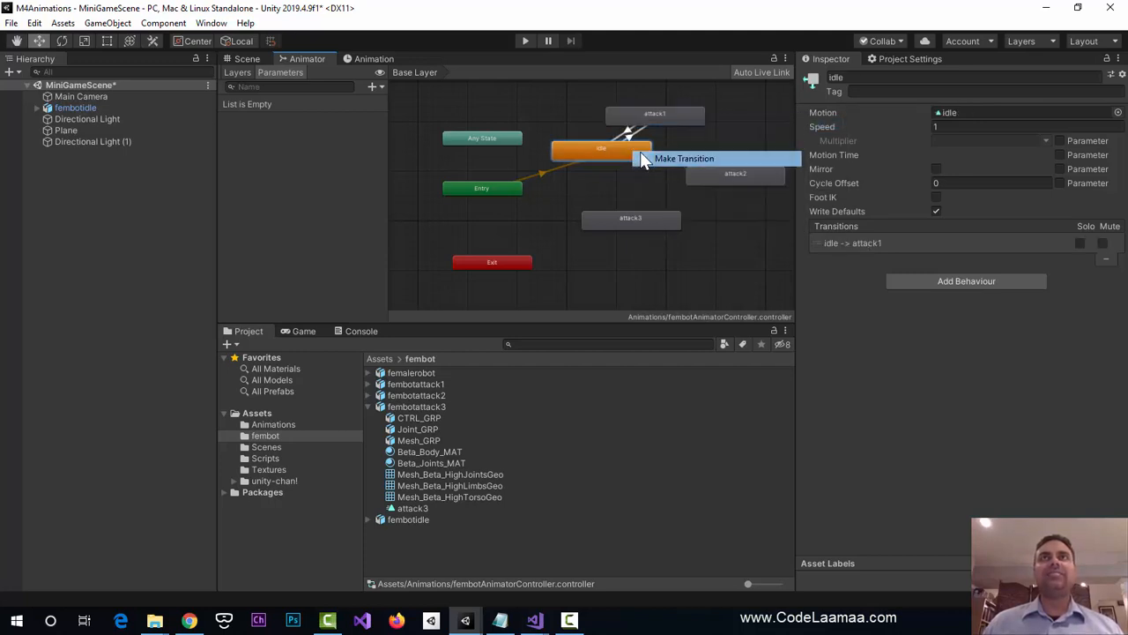
pyautogui.click(709, 174)
pyautogui.rightClick(709, 176)
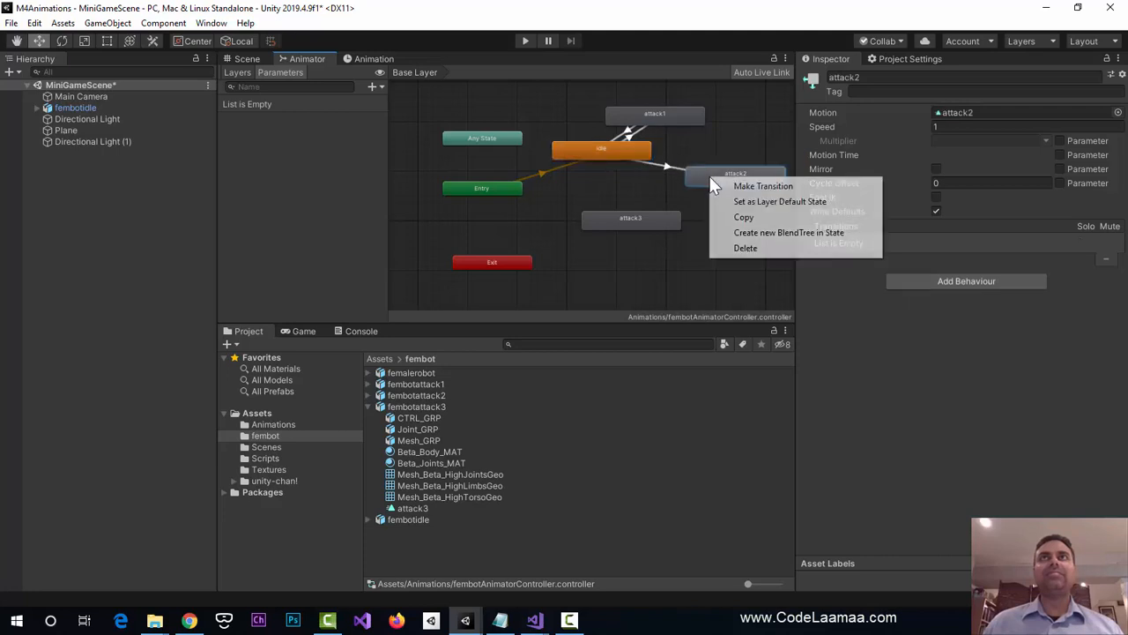
pyautogui.click(722, 185)
pyautogui.click(608, 148)
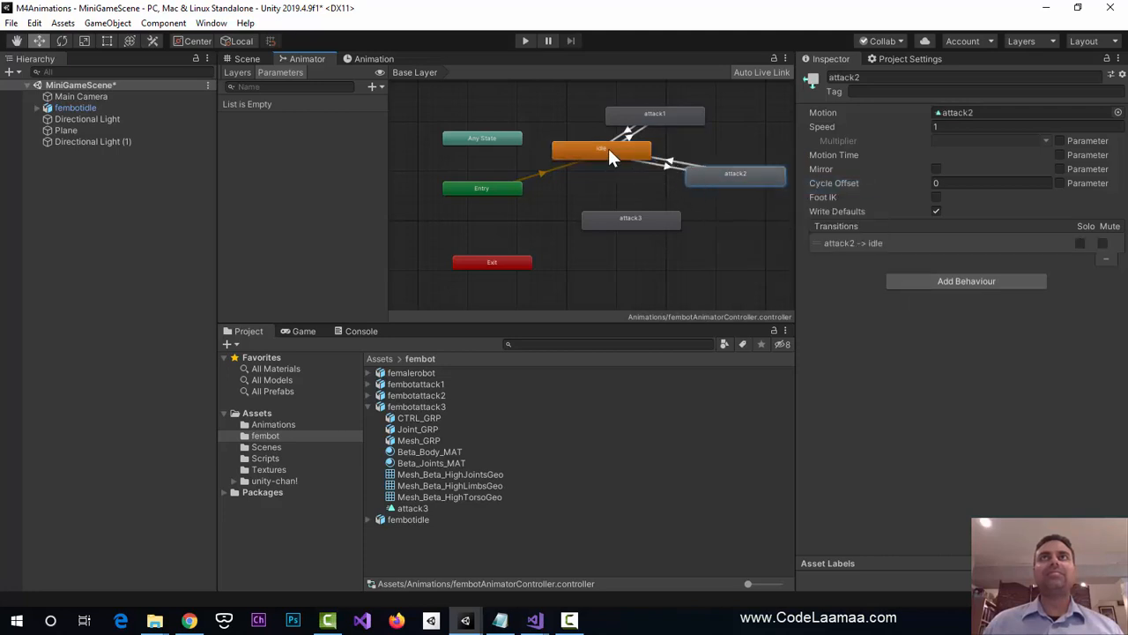
# - Link the idle and attack3 states with a transition each way
pyautogui.rightClick(605, 148)
pyautogui.click(617, 156)
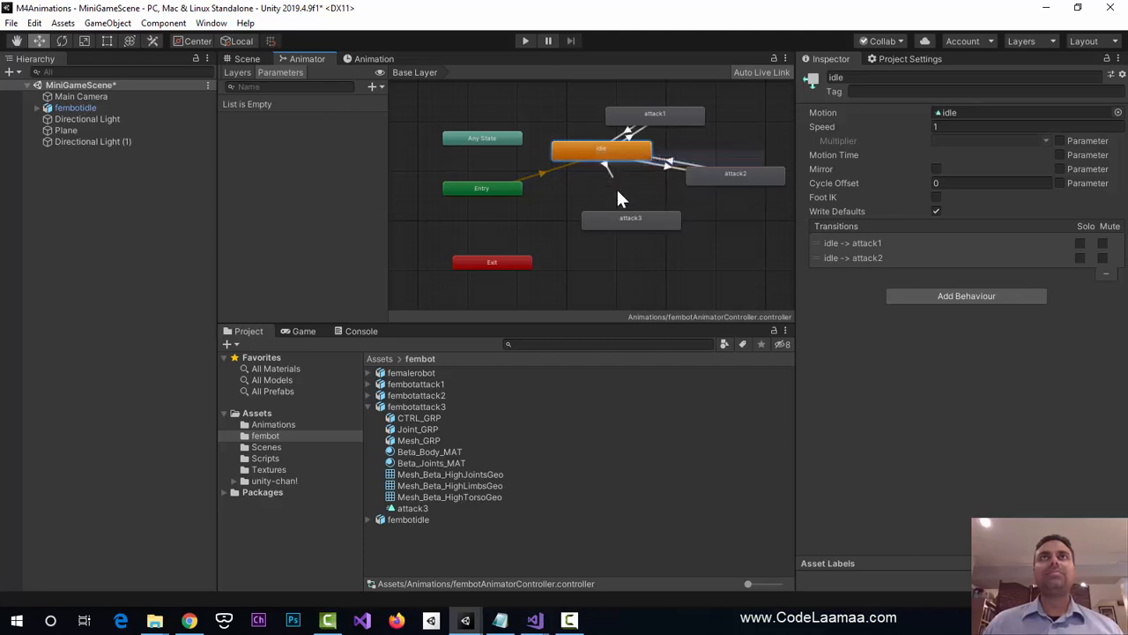
pyautogui.click(620, 216)
pyautogui.rightClick(620, 213)
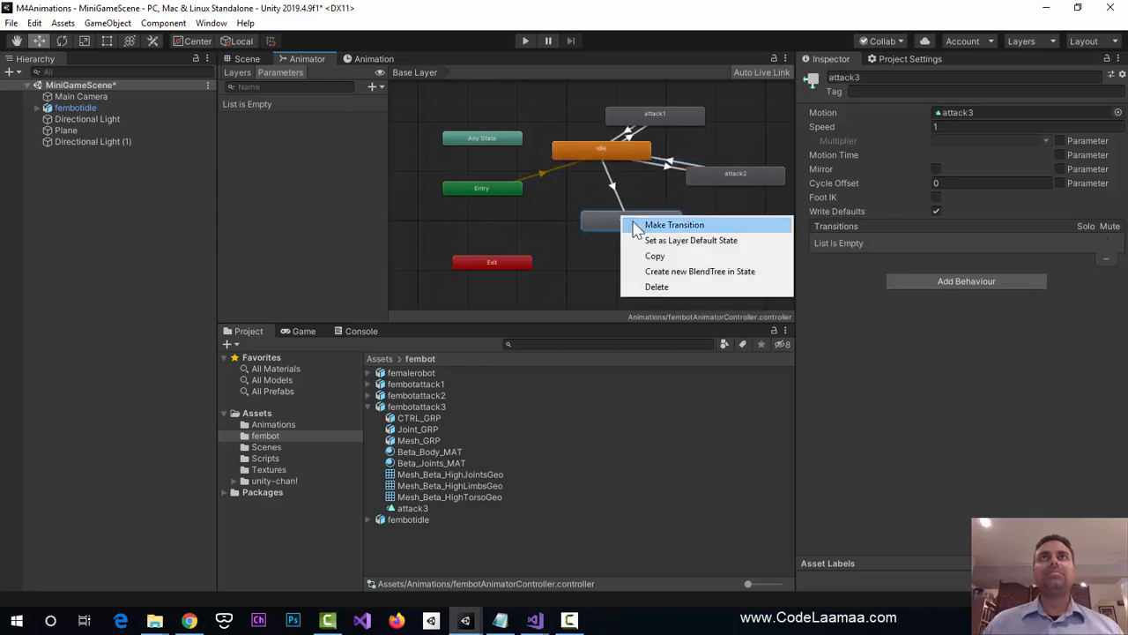
pyautogui.click(635, 225)
pyautogui.click(615, 157)
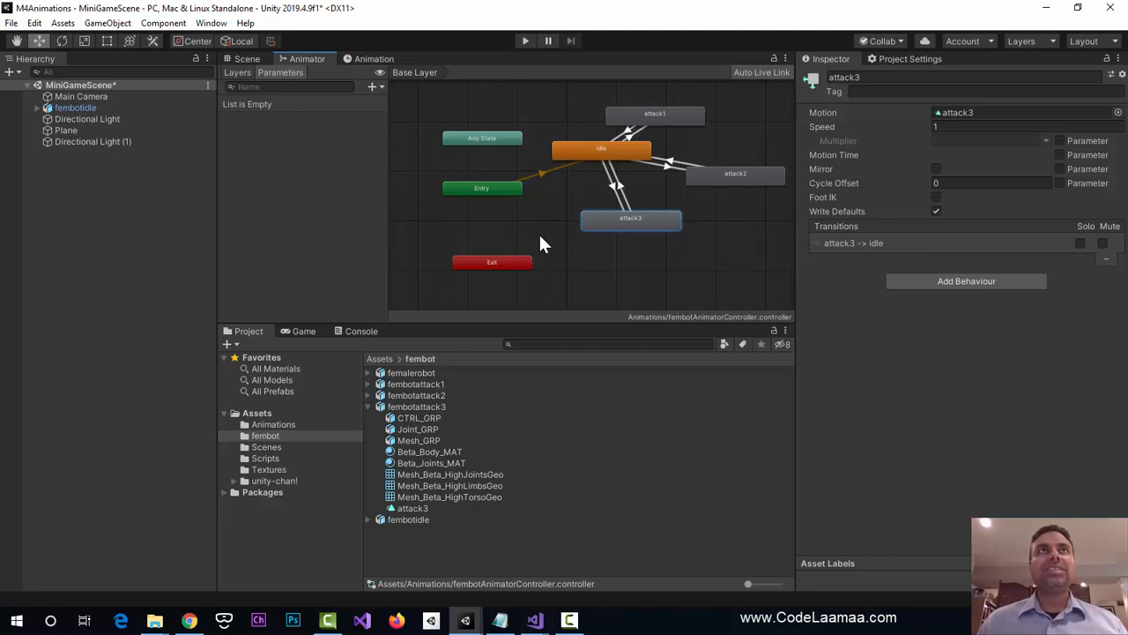
# - Add a trigger parameter named attack1trigger to the fembot animator controller
pyautogui.click(373, 85)
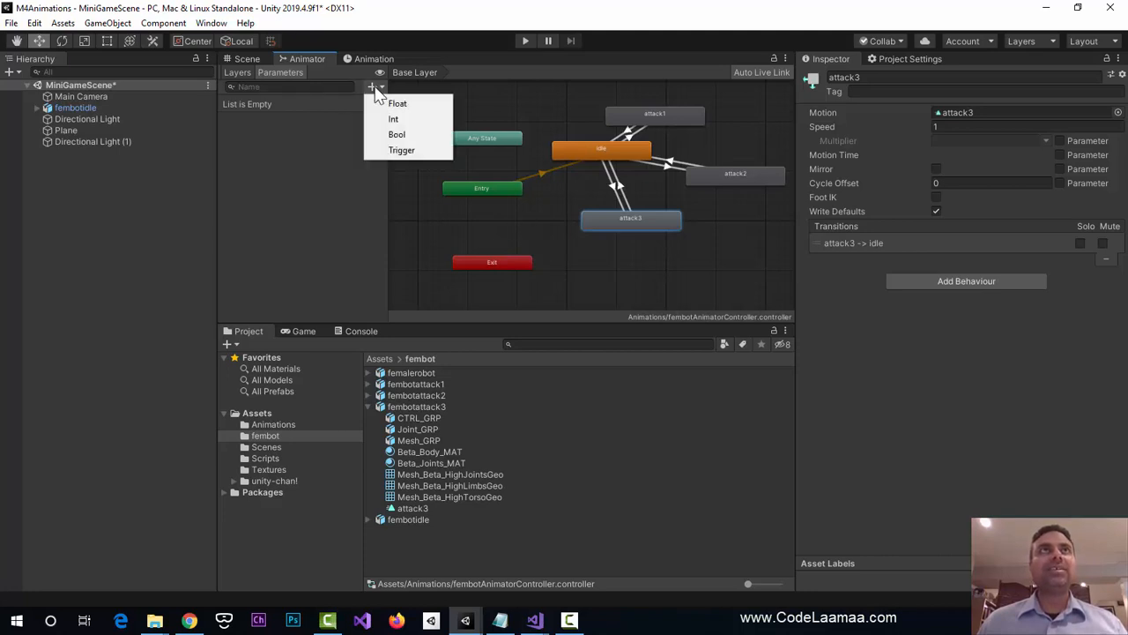
pyautogui.click(398, 152)
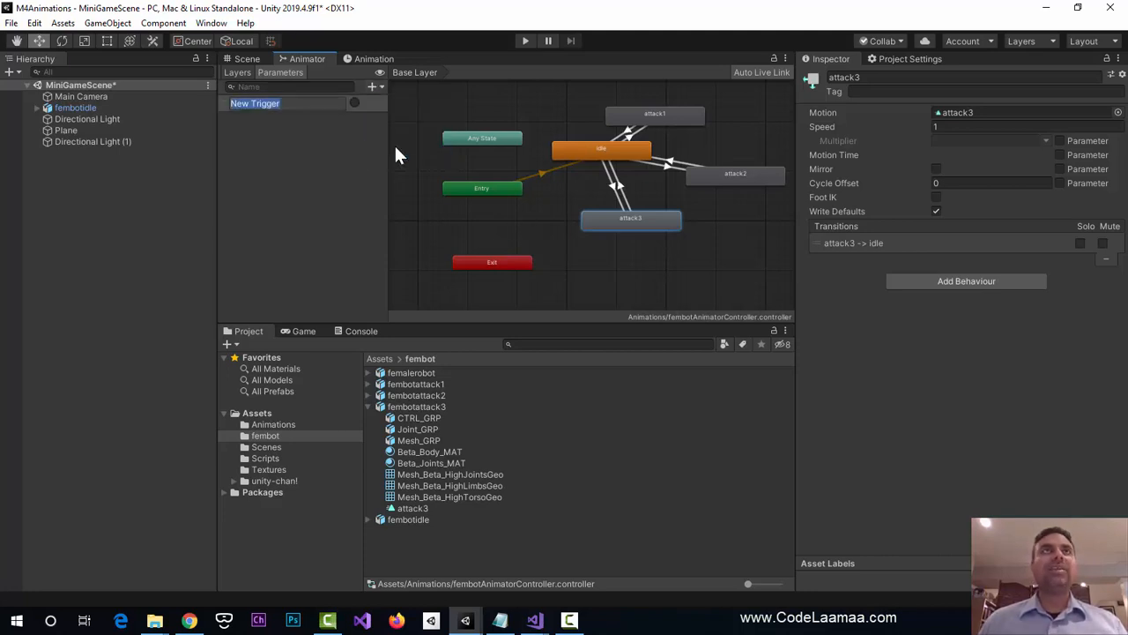
pyautogui.write('attack1')
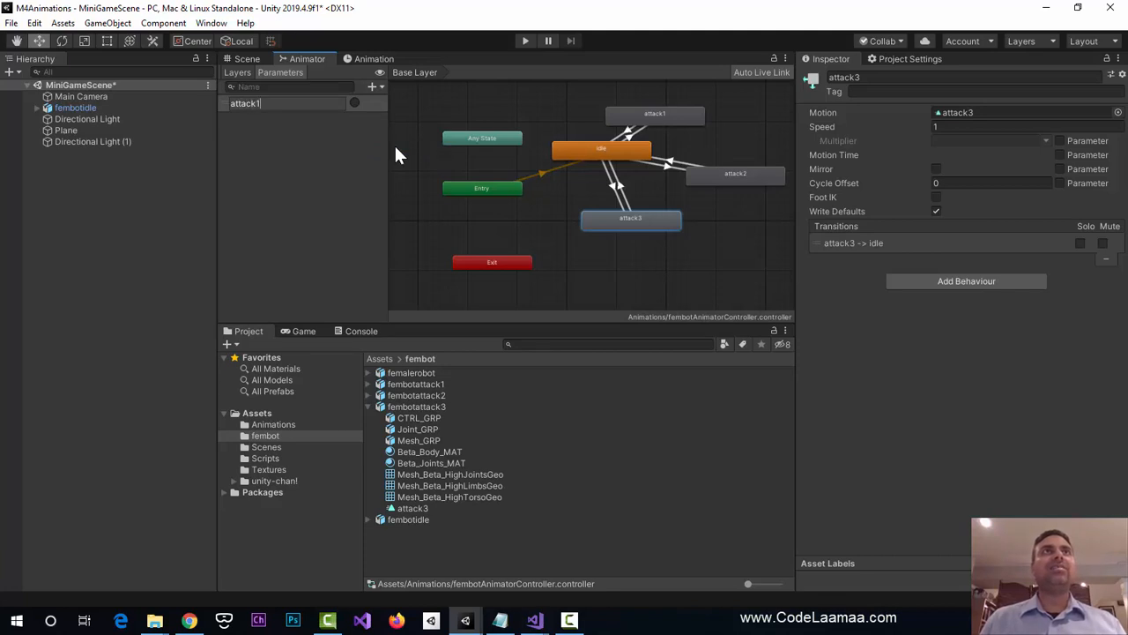
pyautogui.write('trigger')
pyautogui.press('Return')
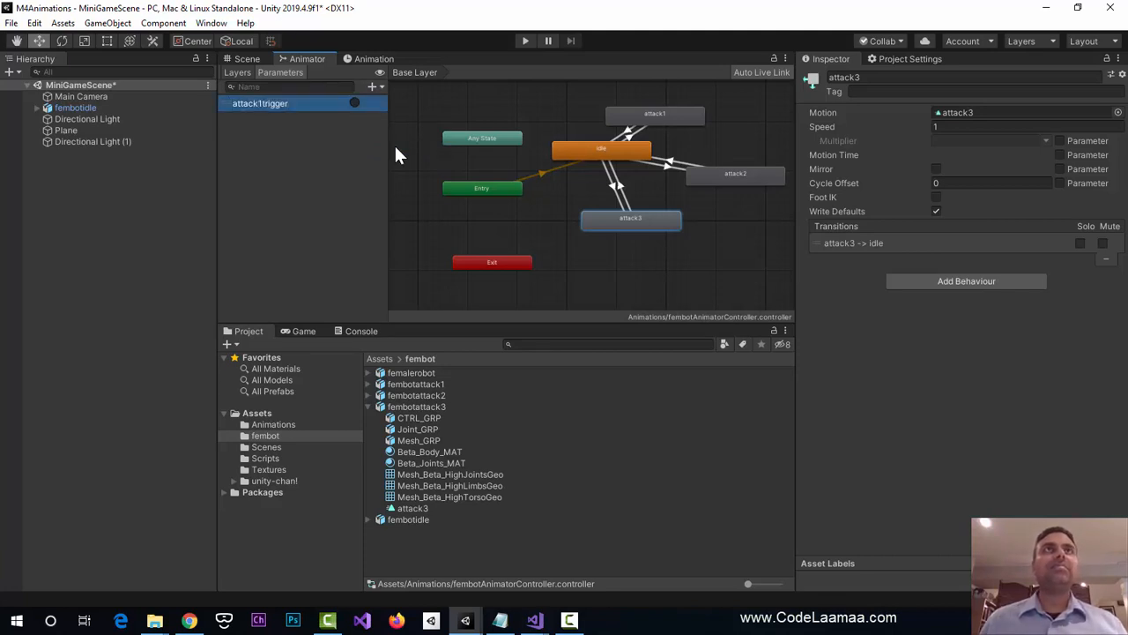
# - Add a second trigger parameter named attack2trigger to the fembot animator controller
pyautogui.click(372, 86)
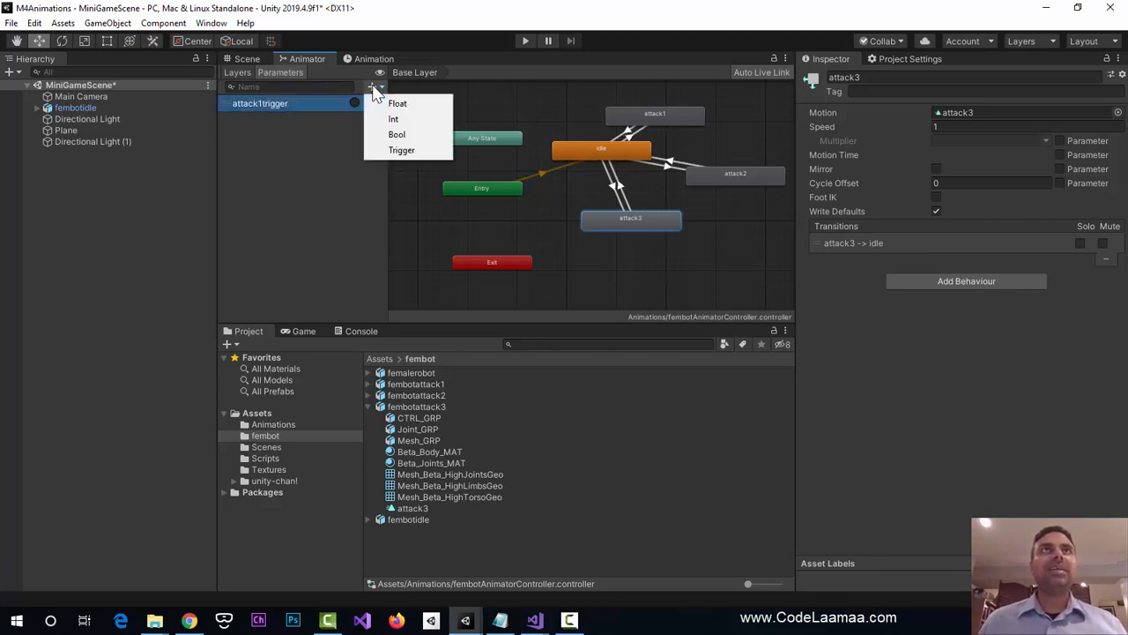
pyautogui.click(386, 149)
pyautogui.write('atta')
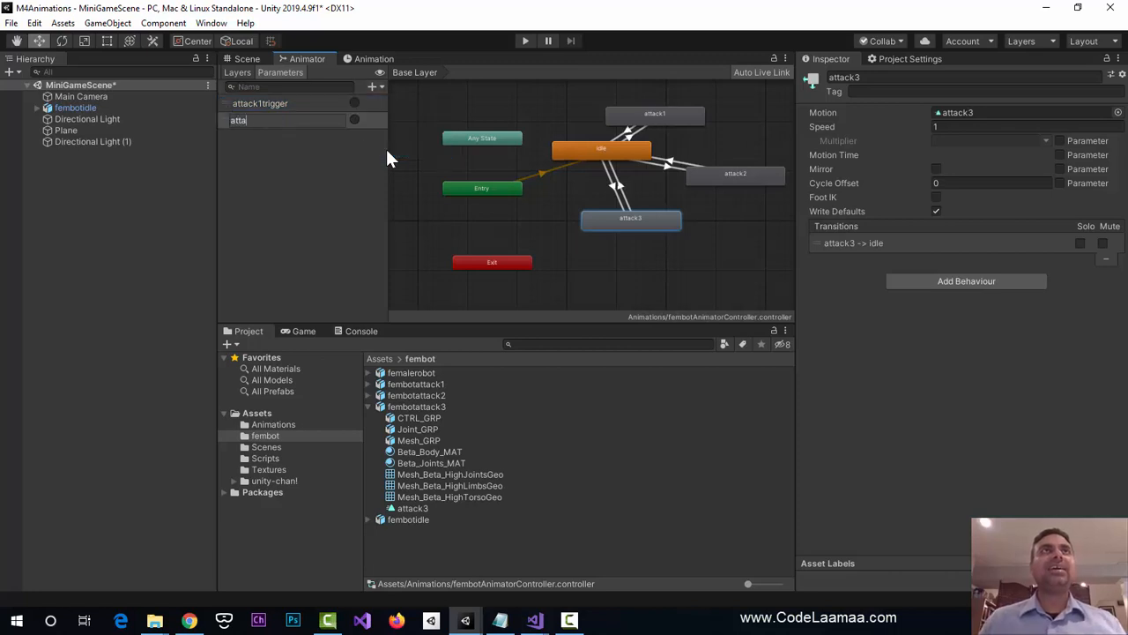
pyautogui.write('ck2trigger')
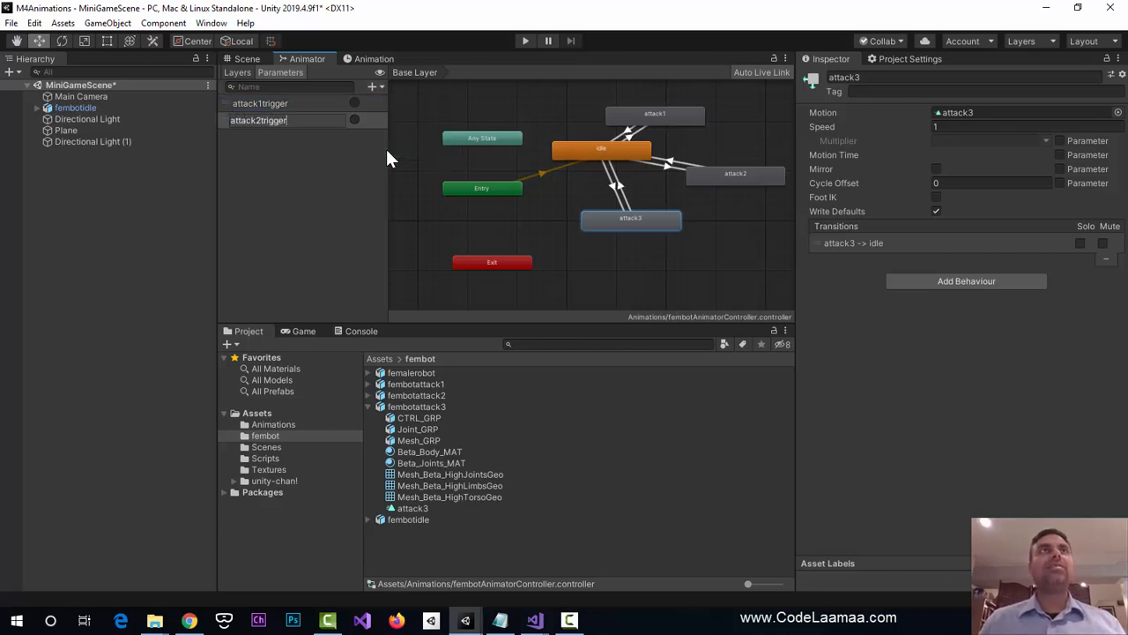
pyautogui.press('Return')
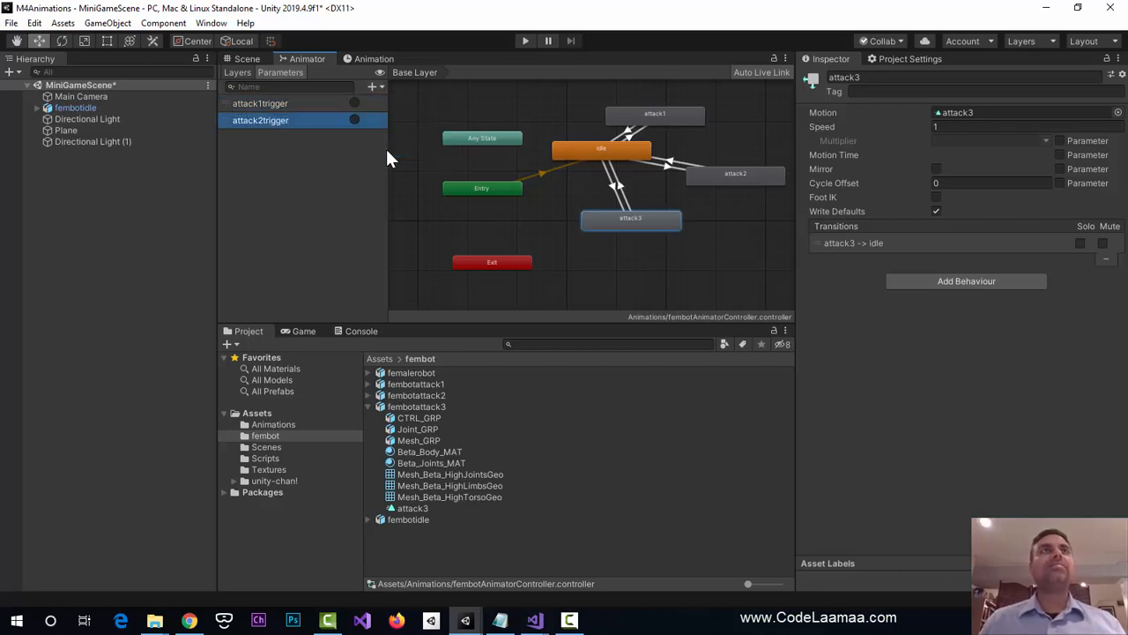
# - Create a third trigger parameter named attack3trigger in the fembot animator controller
pyautogui.click(372, 87)
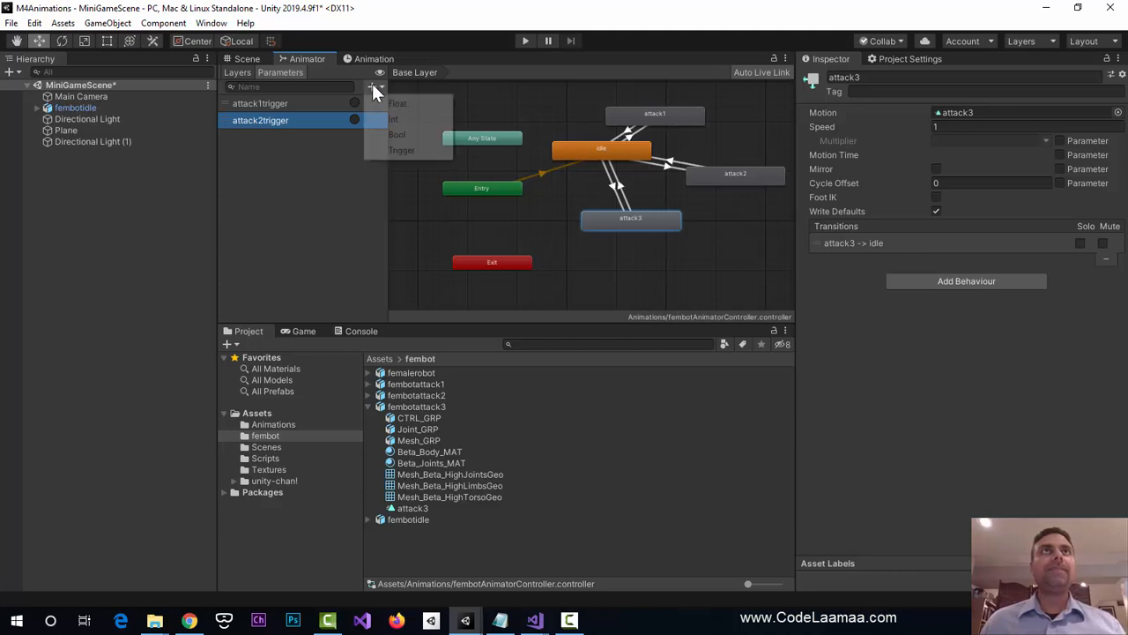
pyautogui.click(401, 150)
pyautogui.write('attack')
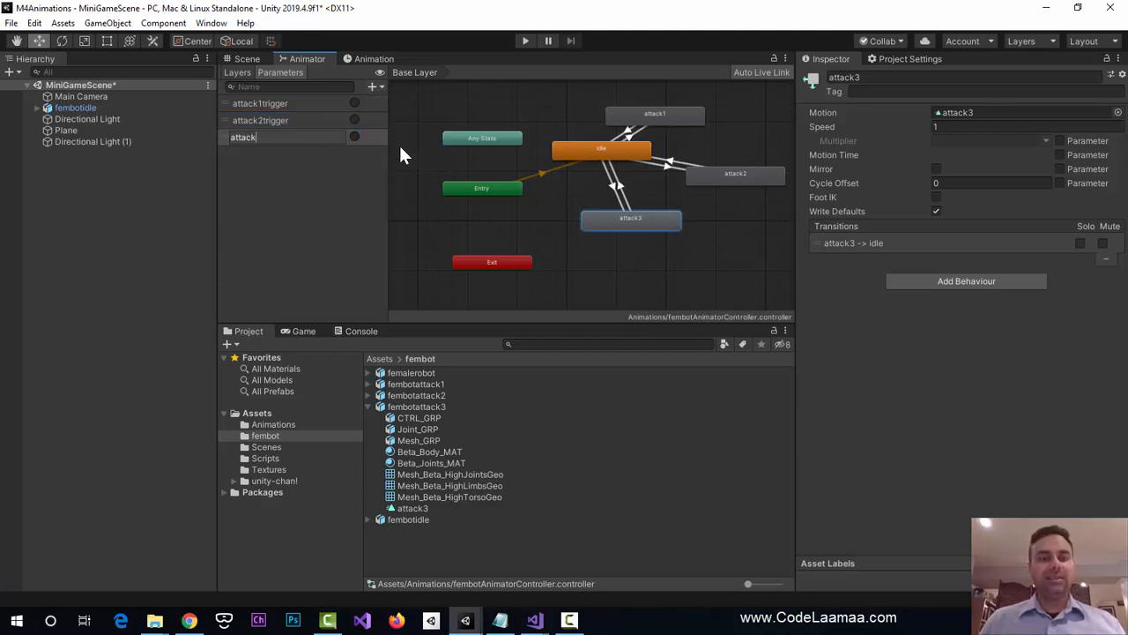
pyautogui.write('3trigger')
pyautogui.press('Return')
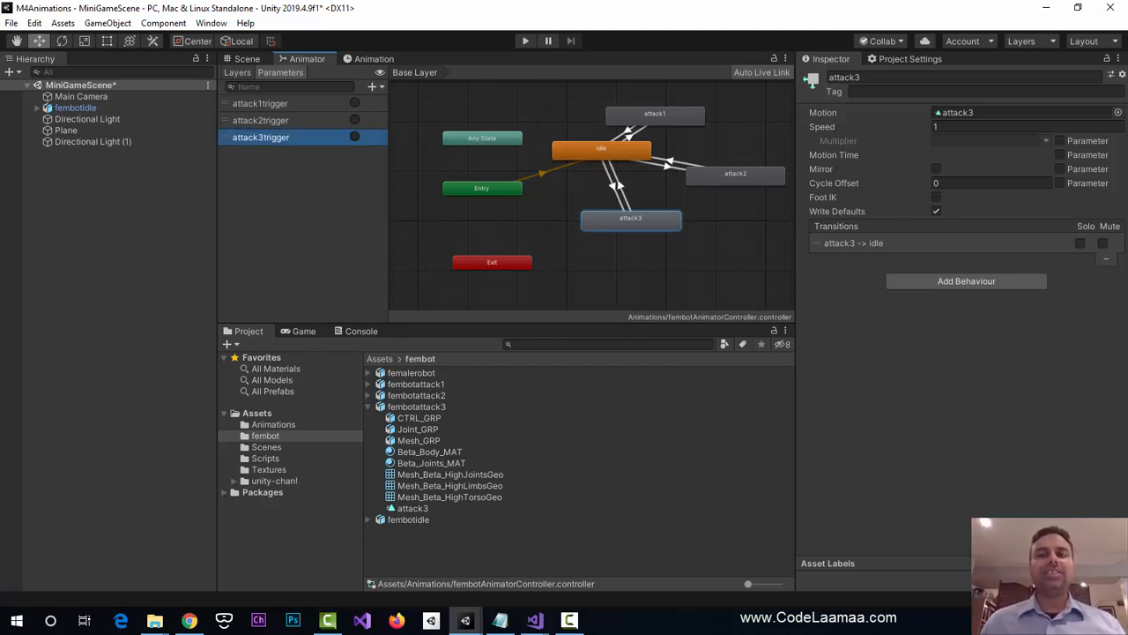
pyautogui.press('F10')
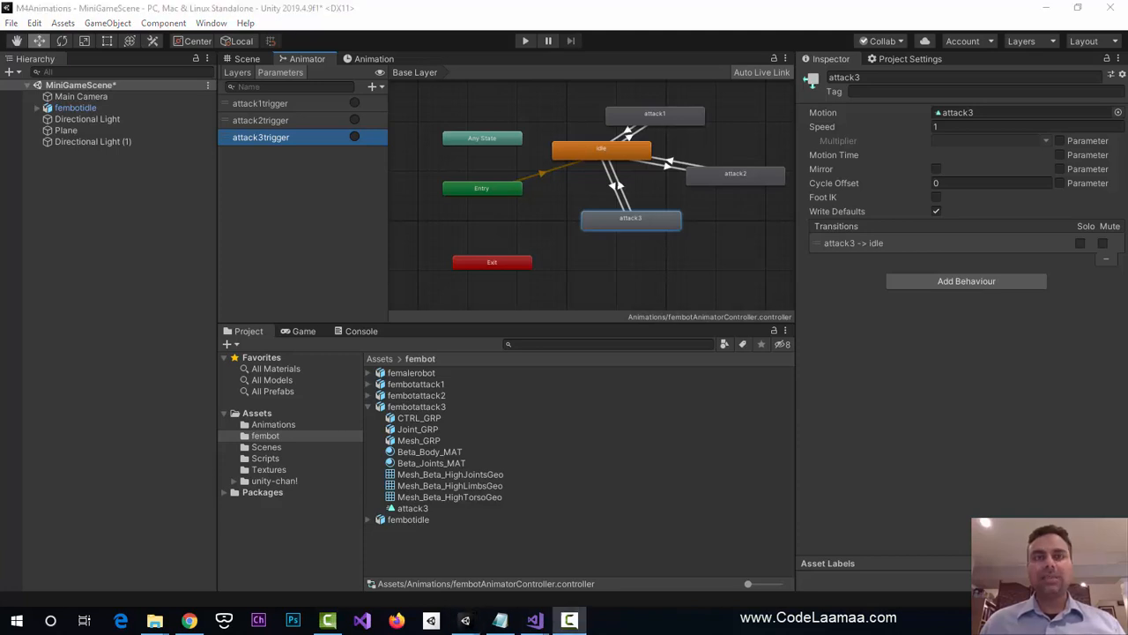
# - Add attack1trigger as the condition on the transition from idle to attack1
pyautogui.click(658, 112)
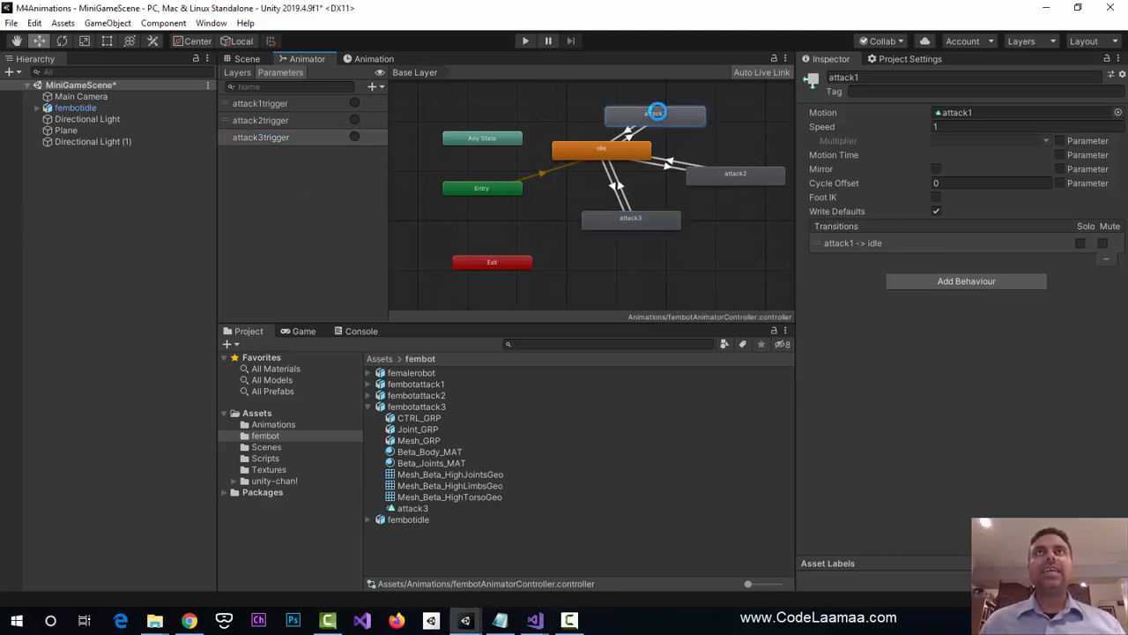
pyautogui.click(629, 139)
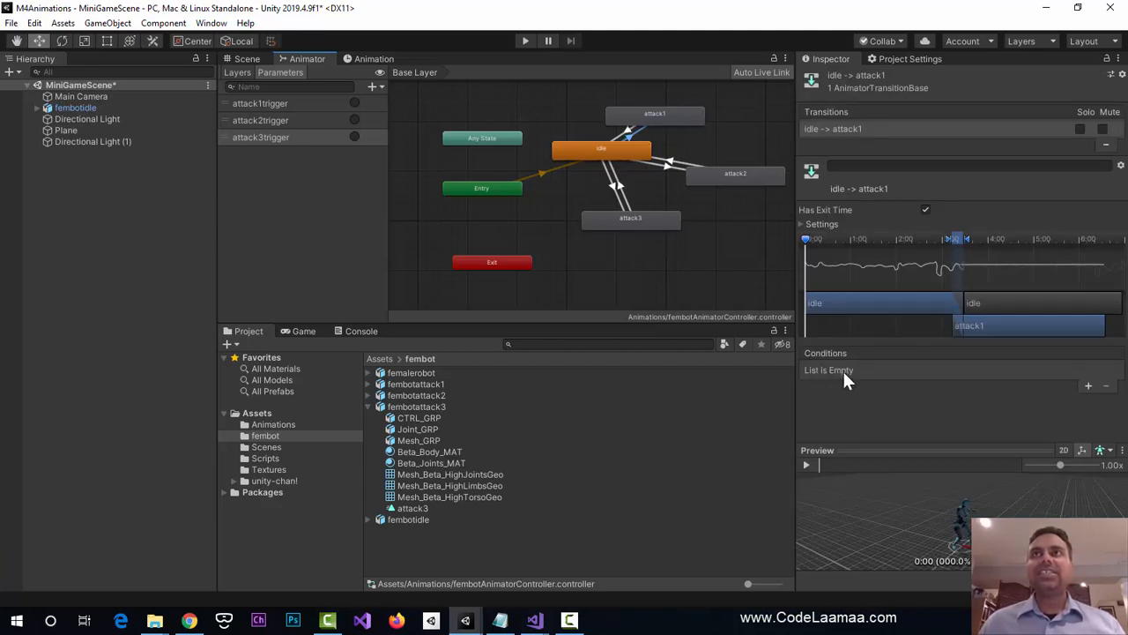
pyautogui.click(1088, 387)
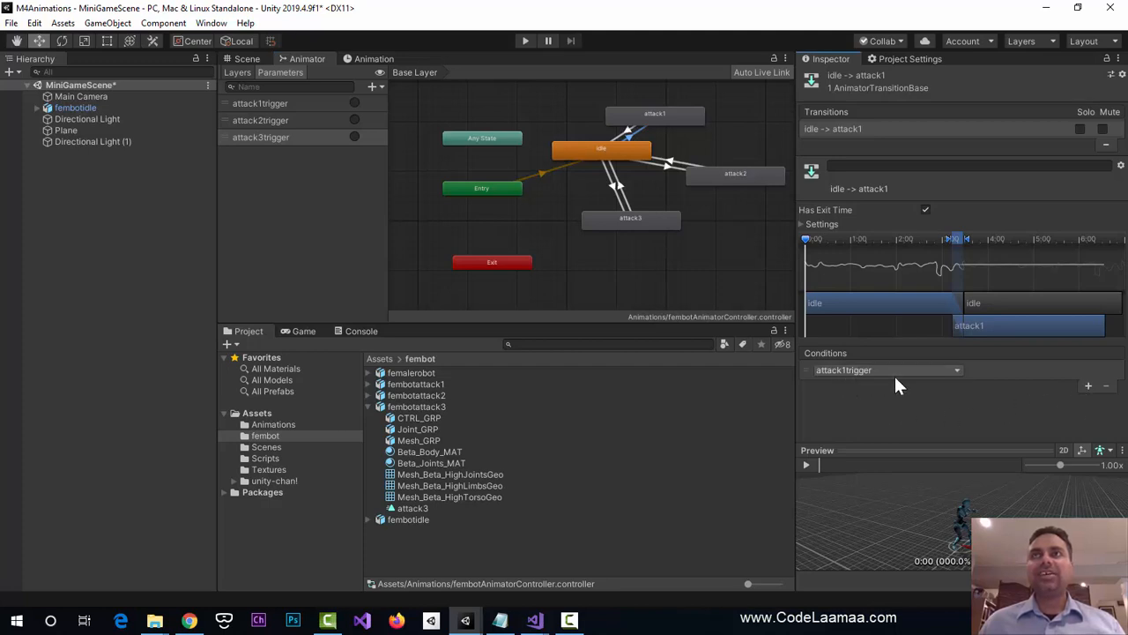
# - Give the idle to attack2 transition a condition that uses attack2trigger
pyautogui.click(668, 165)
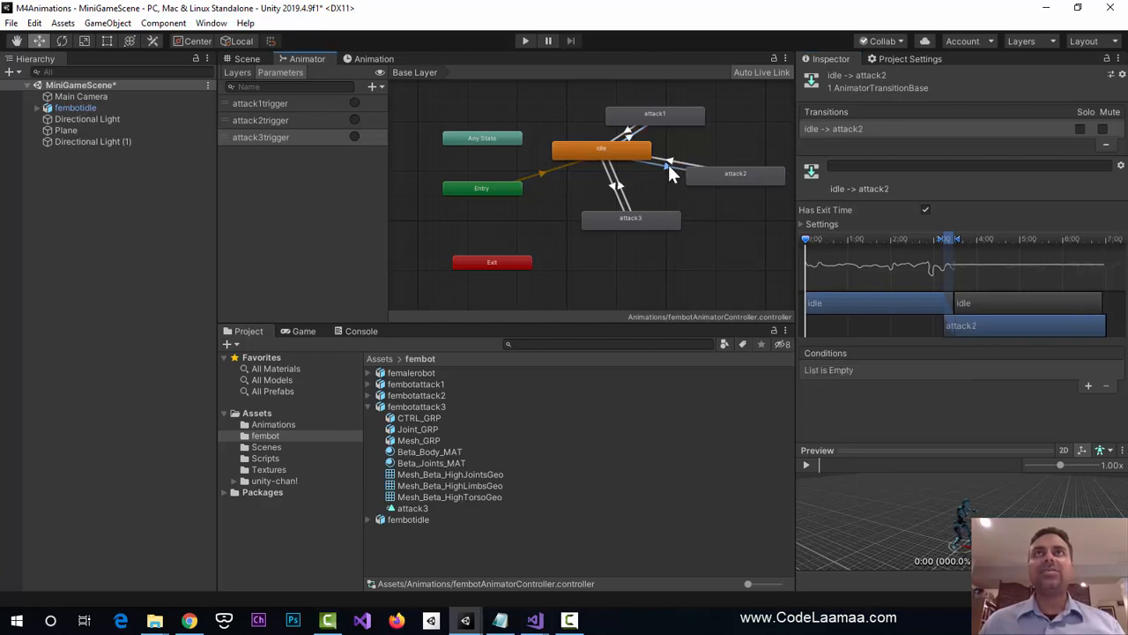
pyautogui.click(1087, 387)
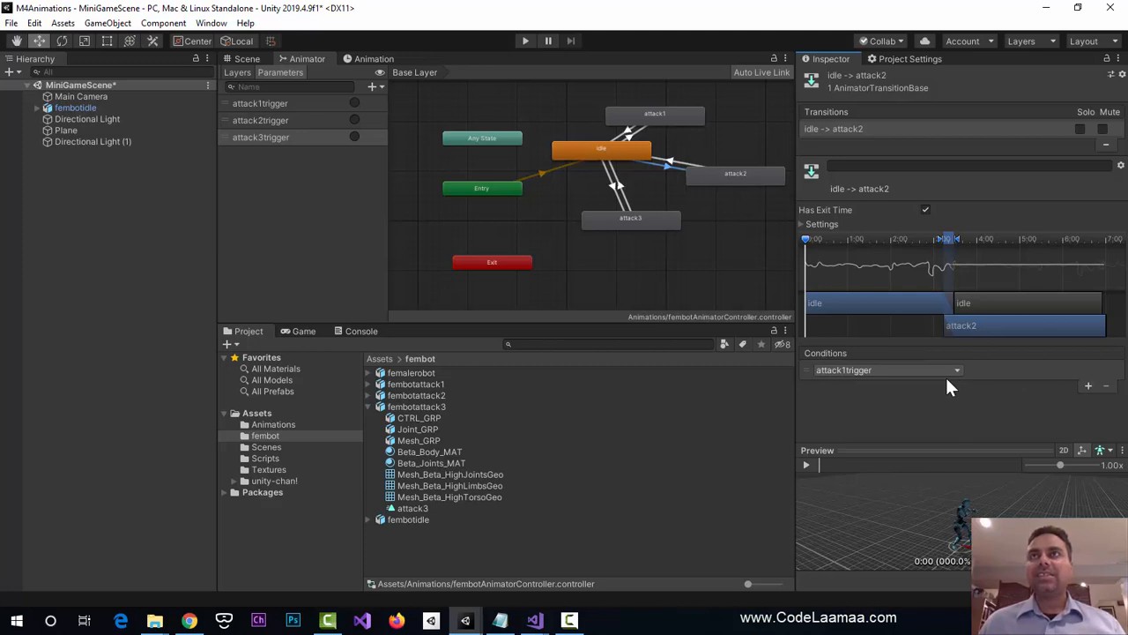
pyautogui.click(956, 371)
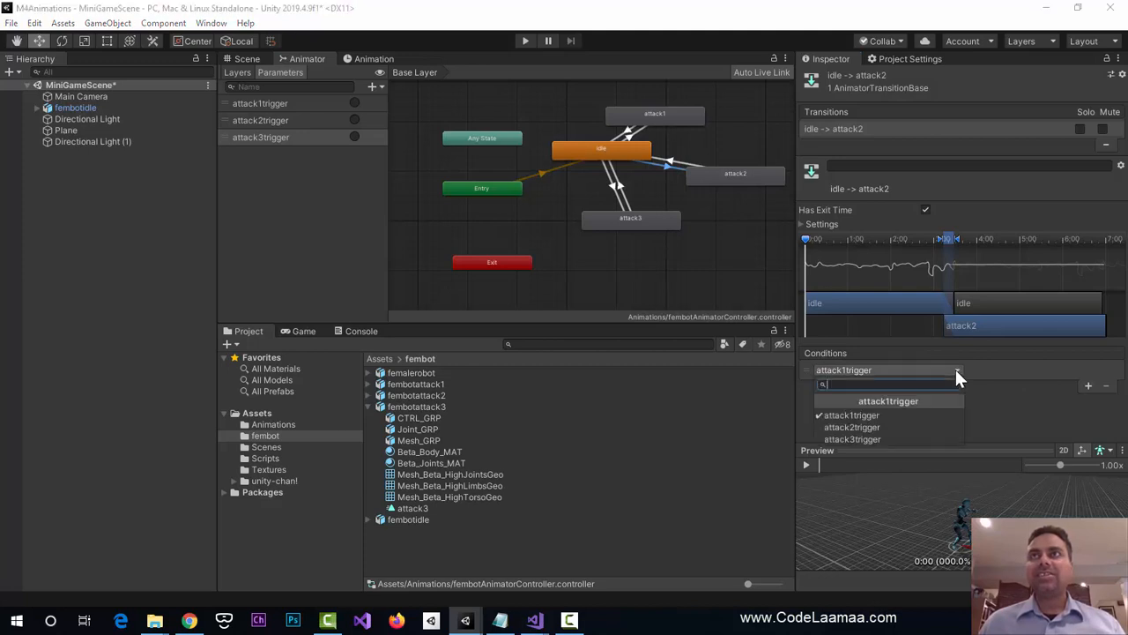
pyautogui.click(869, 428)
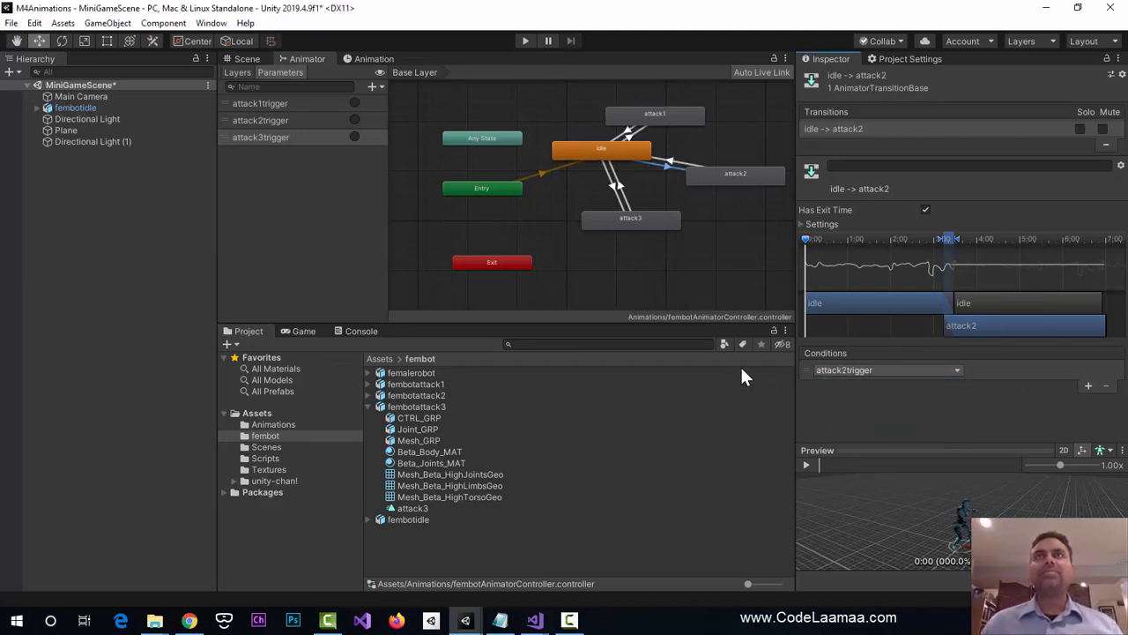
# - Add a condition to the idle to attack3 transition and set it to attack3trigger
pyautogui.click(614, 190)
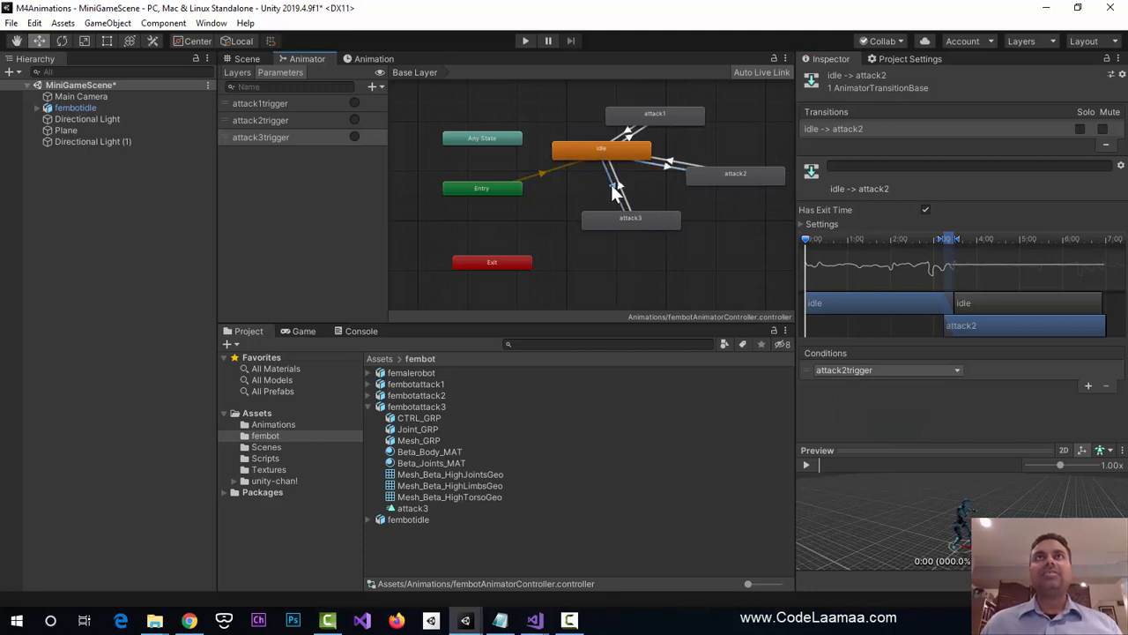
pyautogui.click(1088, 386)
pyautogui.click(949, 370)
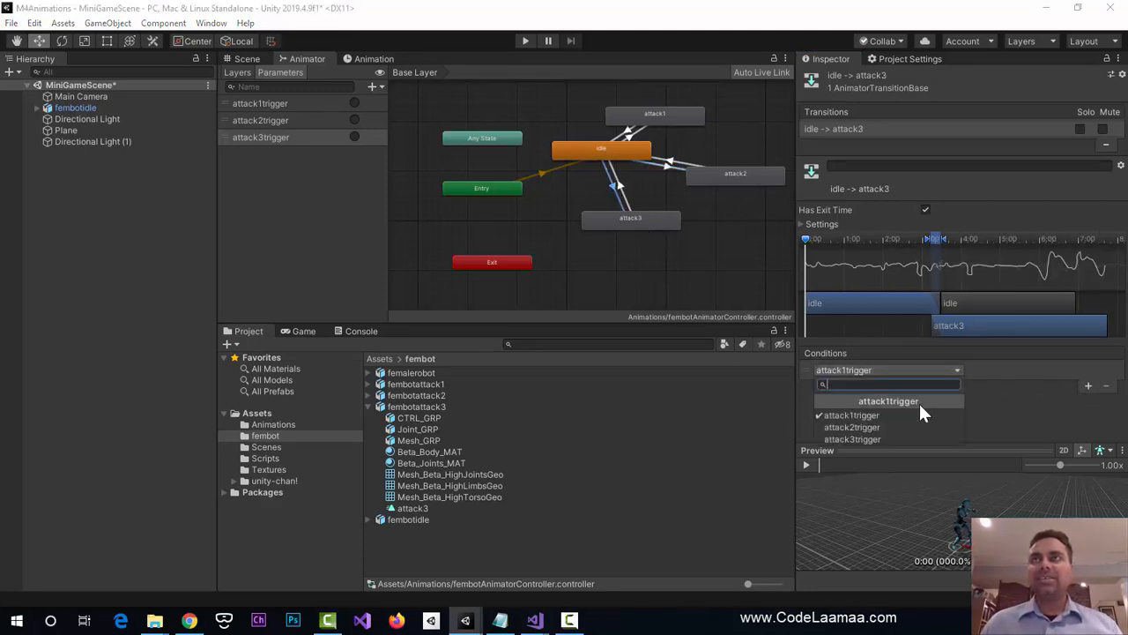
pyautogui.click(879, 438)
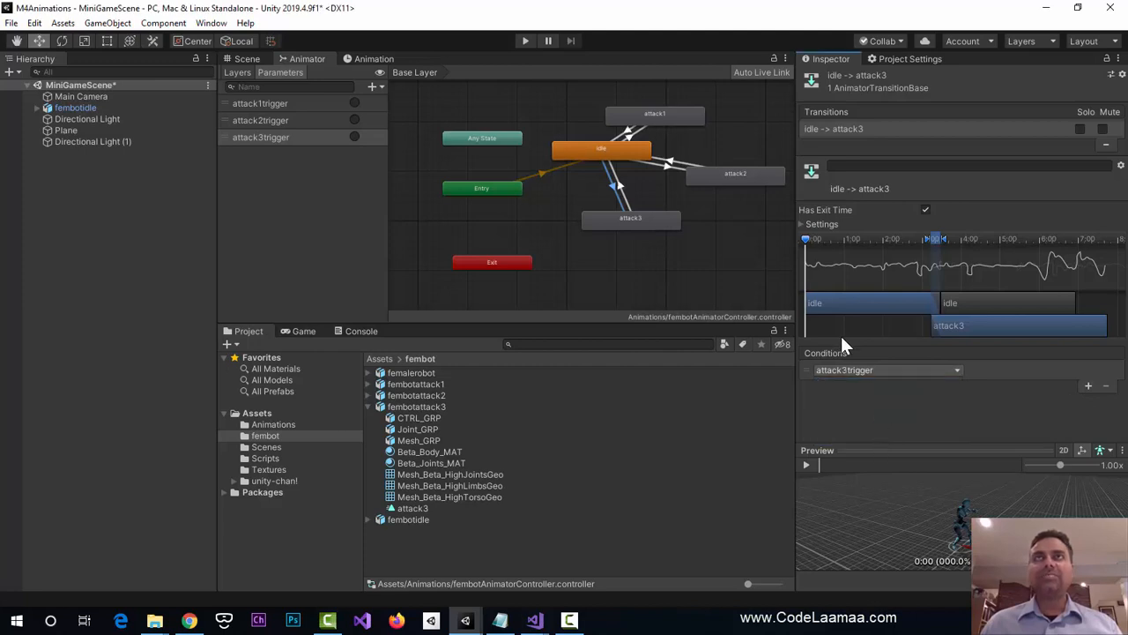
pyautogui.click(726, 229)
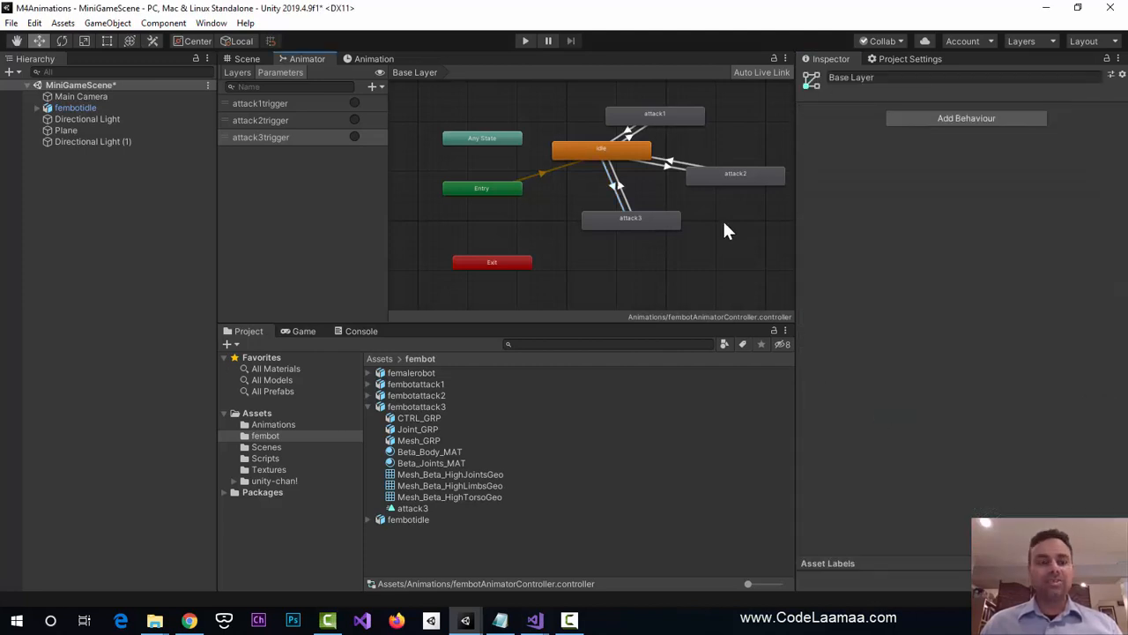
pyautogui.click(617, 182)
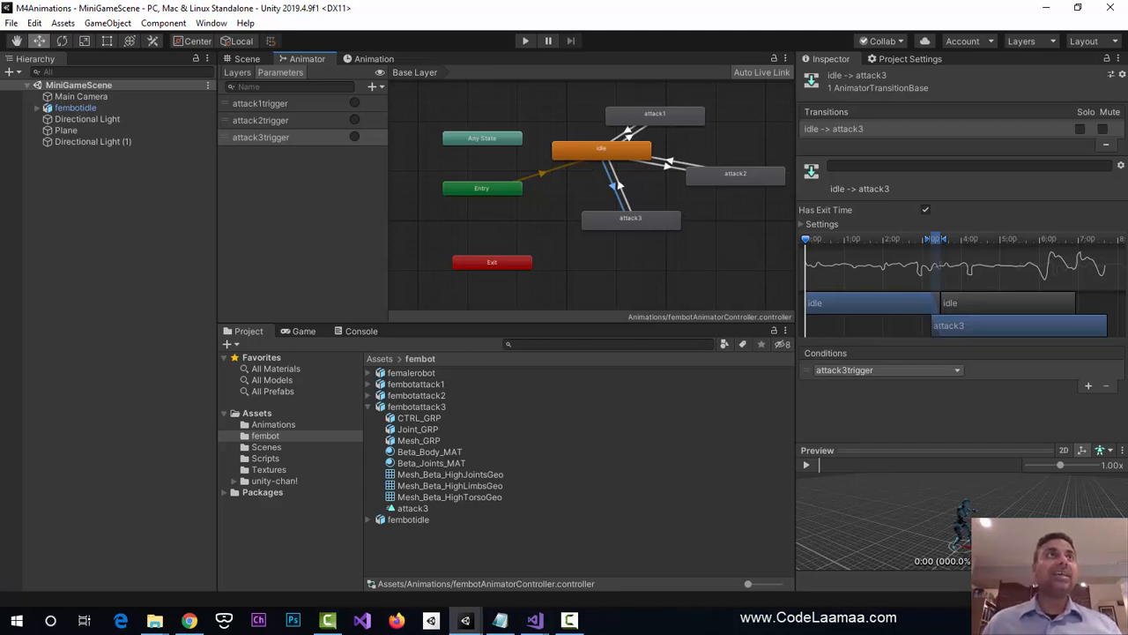
# - Assign fembotAnimatorController as the controller of the fembotidle object's Animator component
pyautogui.click(99, 109)
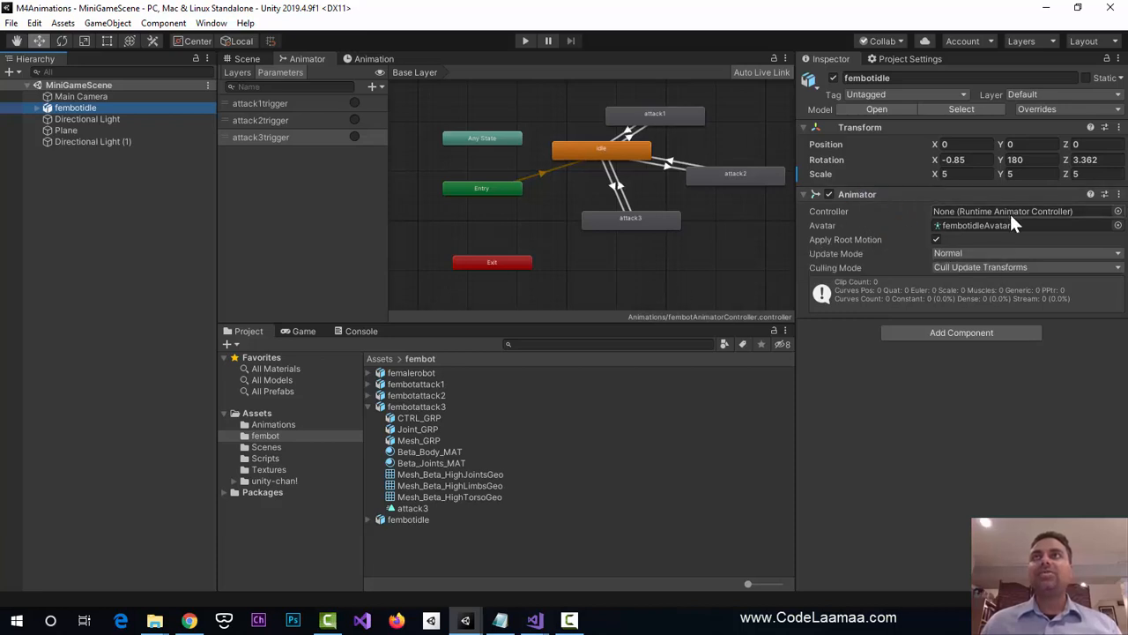
pyautogui.click(1117, 211)
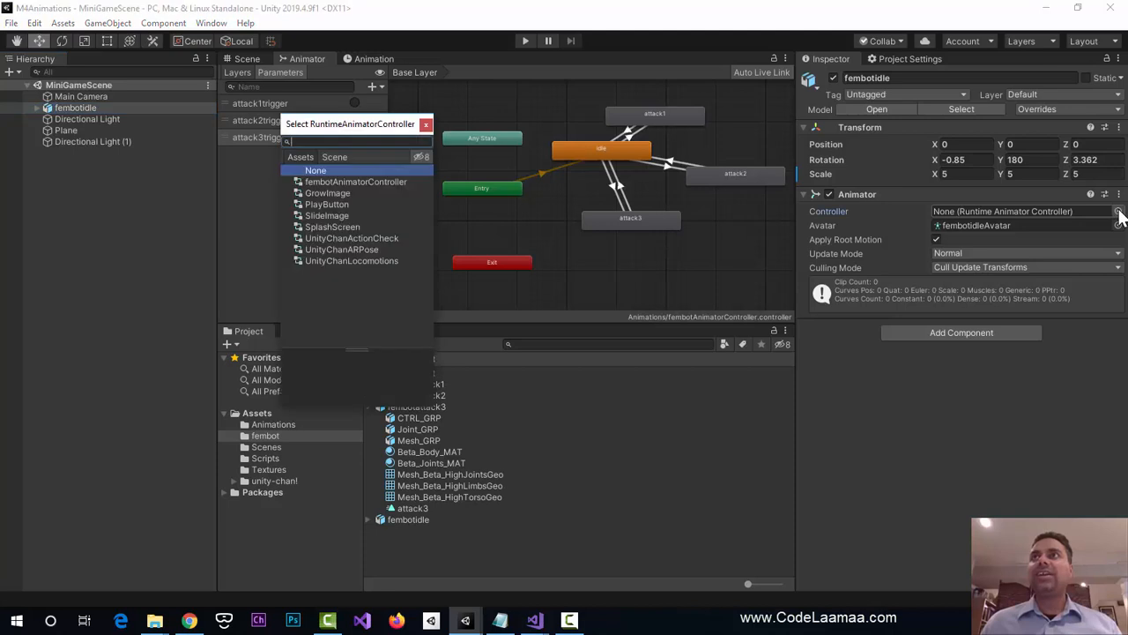
pyautogui.click(362, 182)
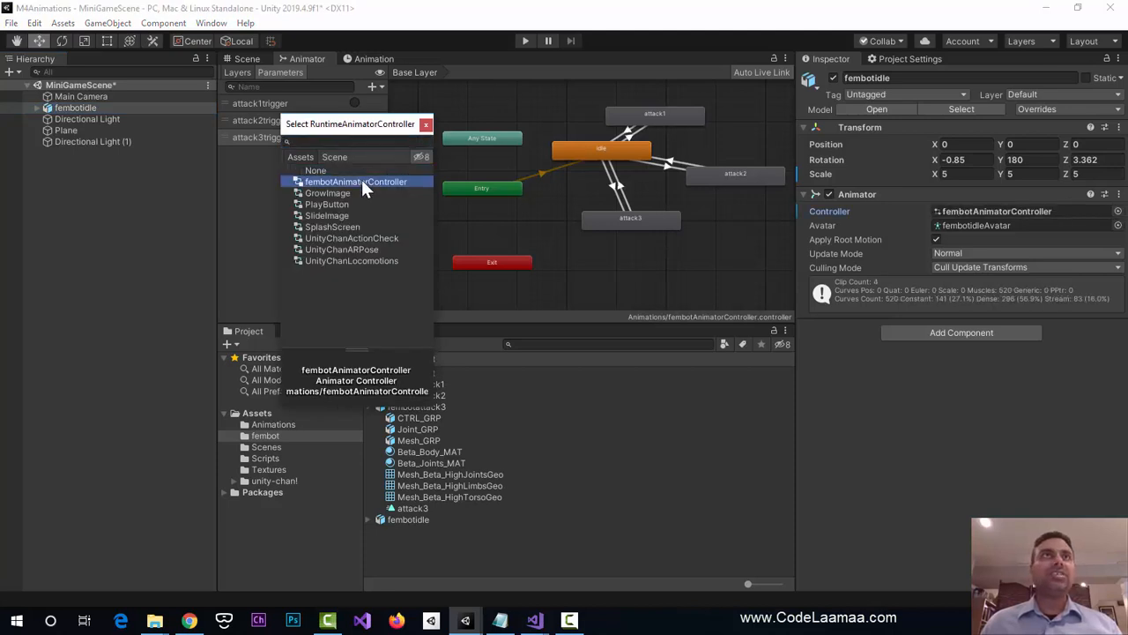
pyautogui.click(426, 125)
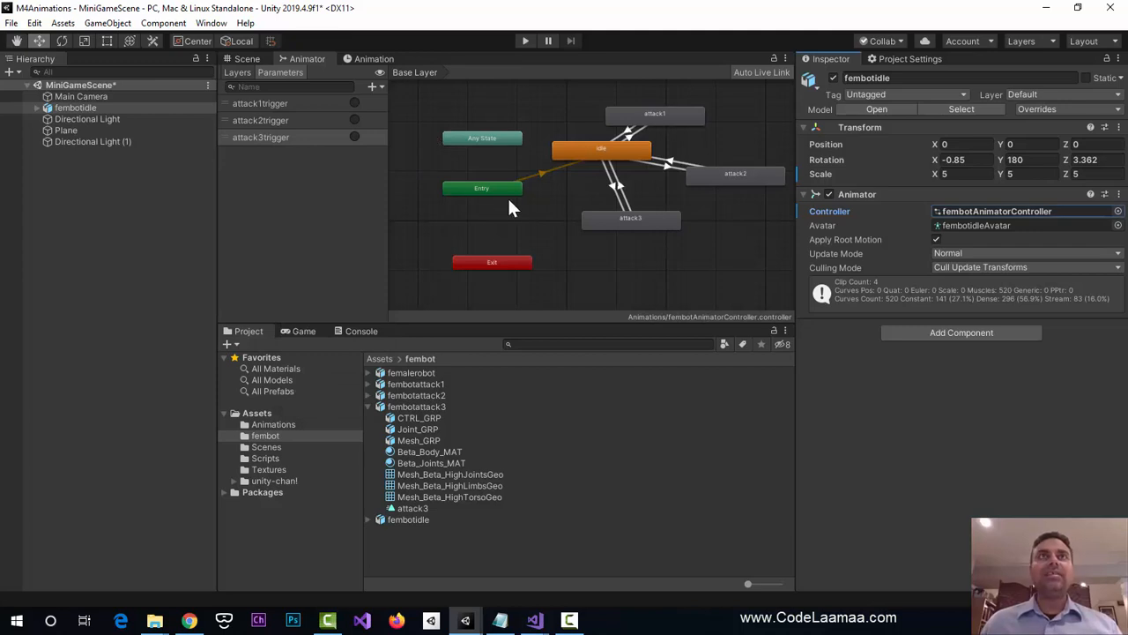
# - Run the scene in play mode to check the robot's idle animation and state machine, and stop it
pyautogui.click(525, 40)
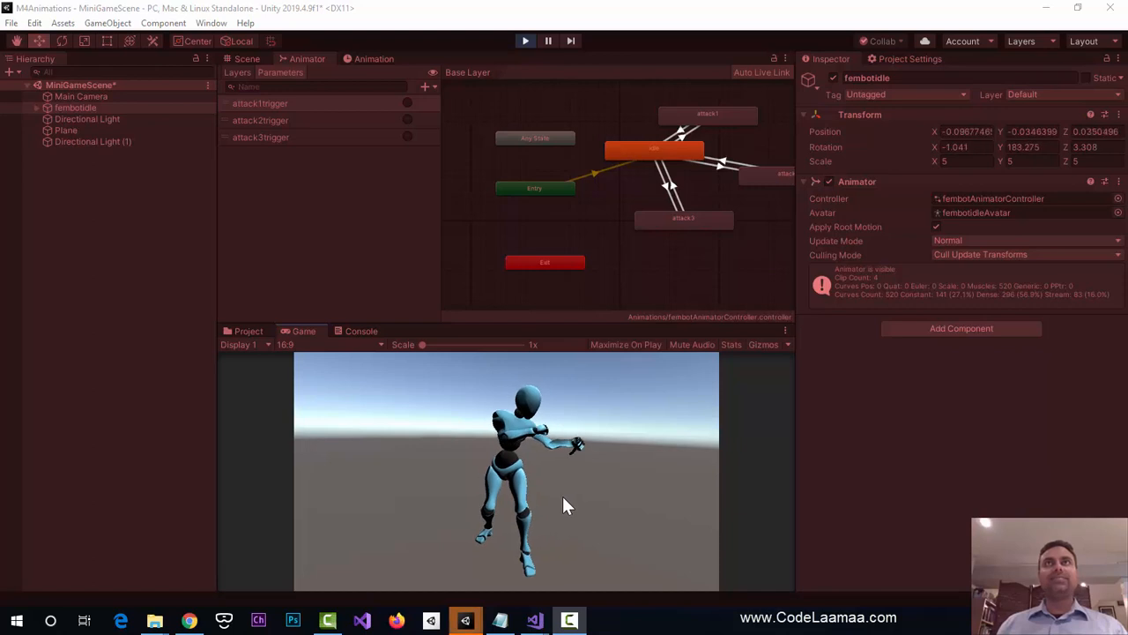
pyautogui.click(639, 260)
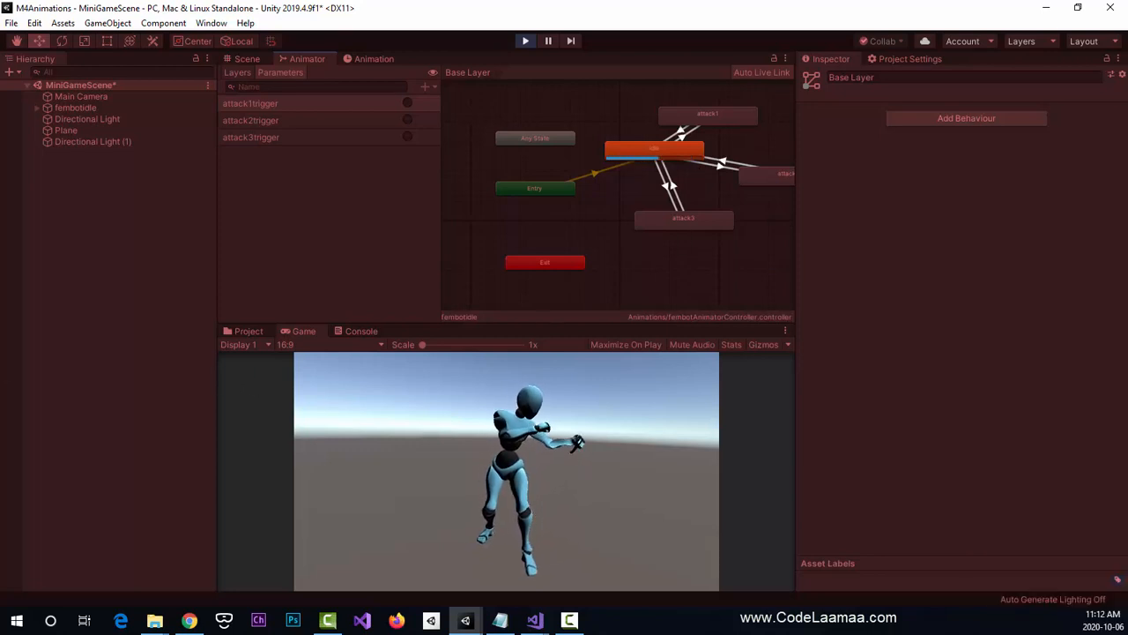
pyautogui.hotkey('ctrl', 'p')
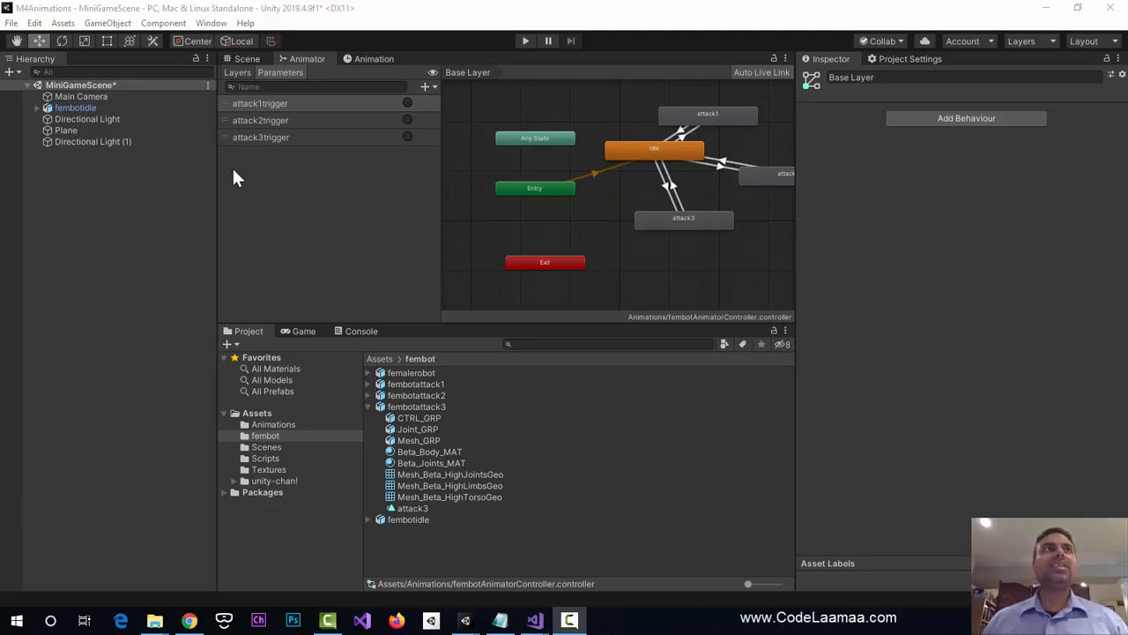
# - Bring up the Game and Scene views and save MiniGameScene
pyautogui.click(300, 331)
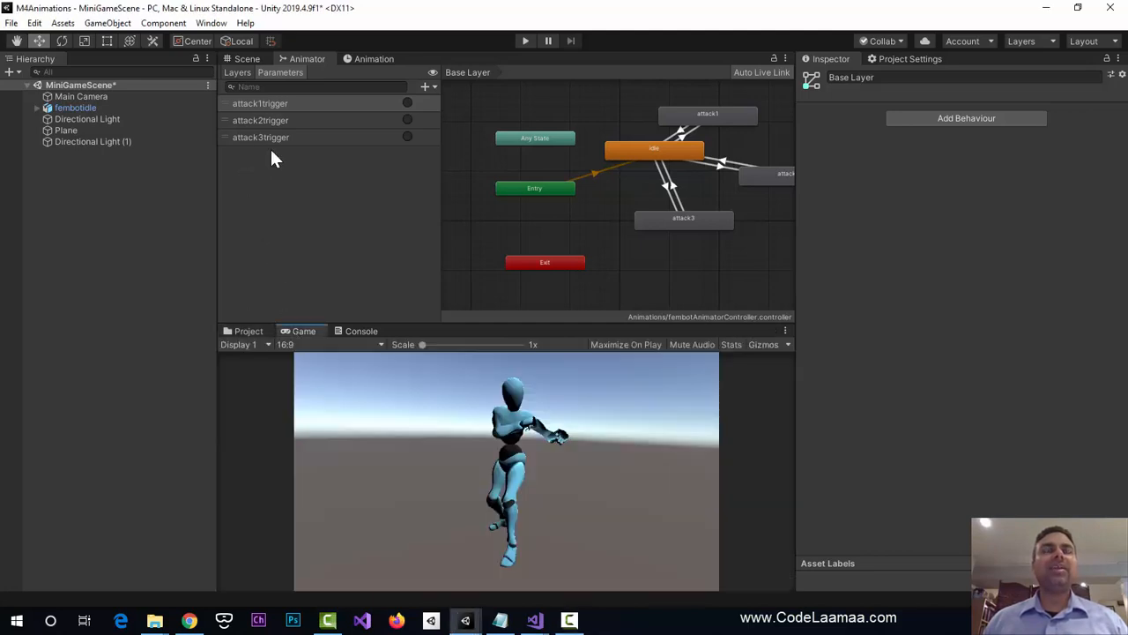
pyautogui.click(247, 58)
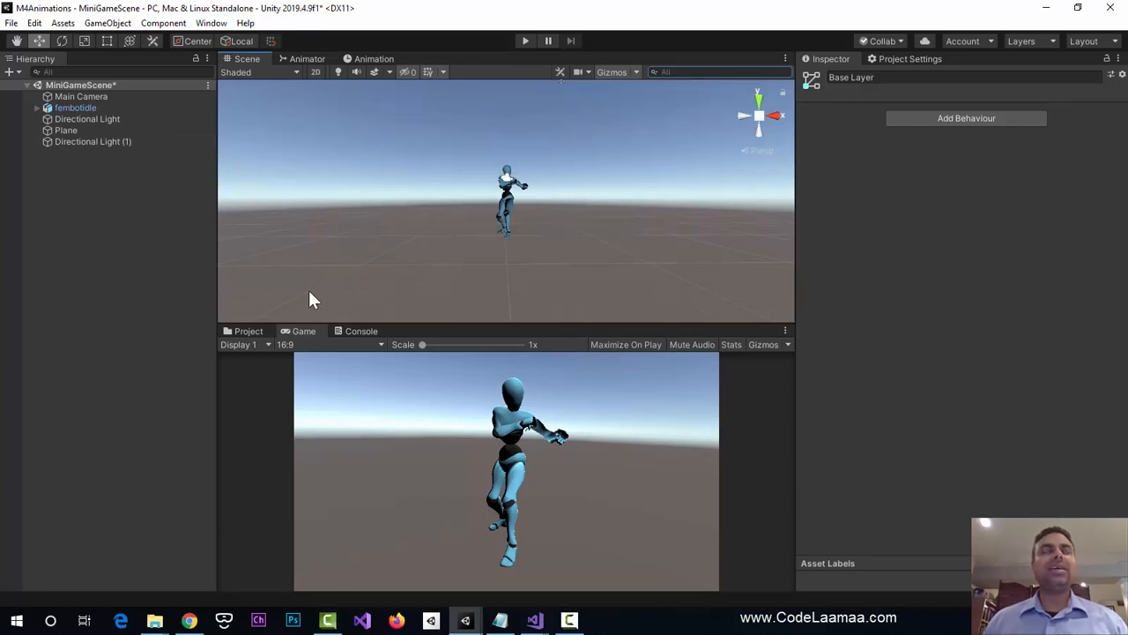
pyautogui.click(105, 207)
pyautogui.hotkey('ctrl', 's')
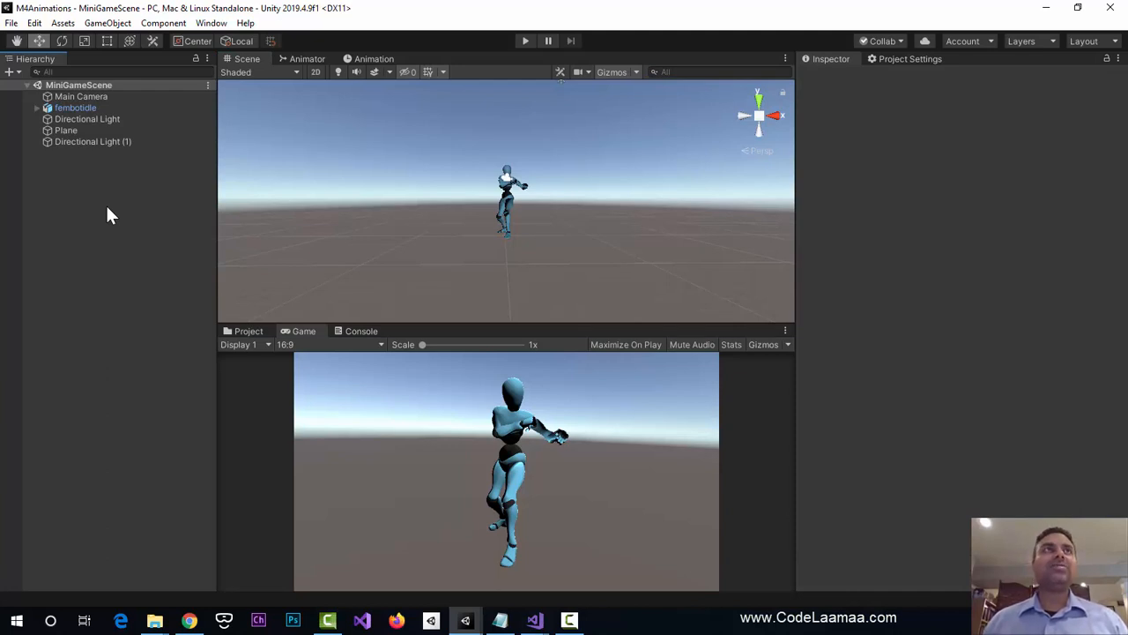
# - Create a C# script named MiniGamePageScript in the Scripts folder, open it in Visual Studio, and return to Unity
pyautogui.click(241, 329)
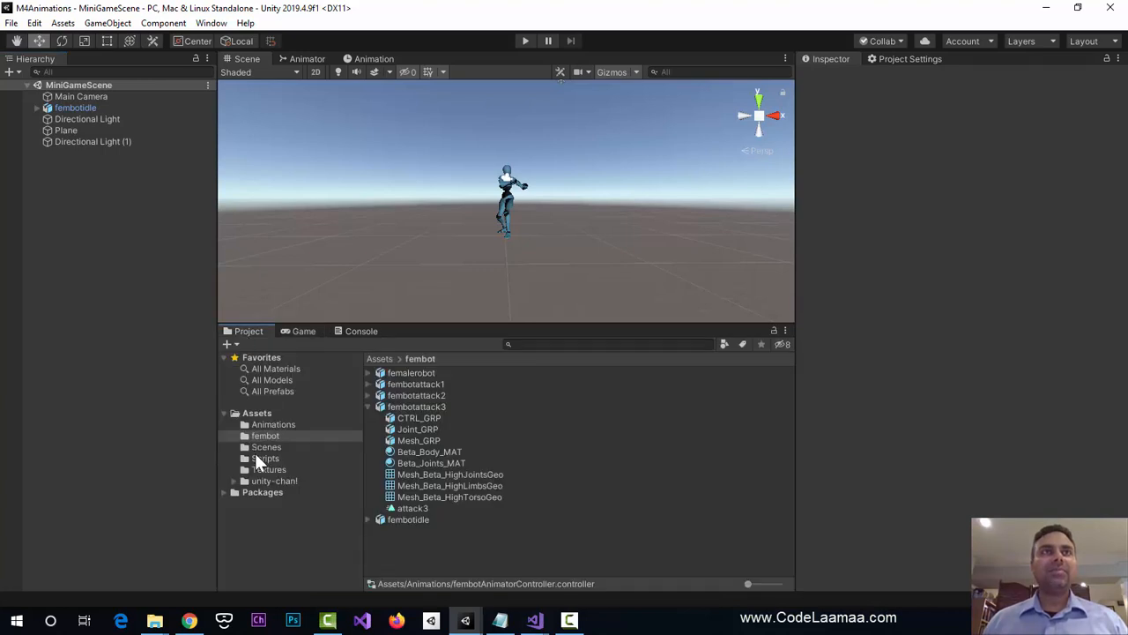
pyautogui.click(258, 459)
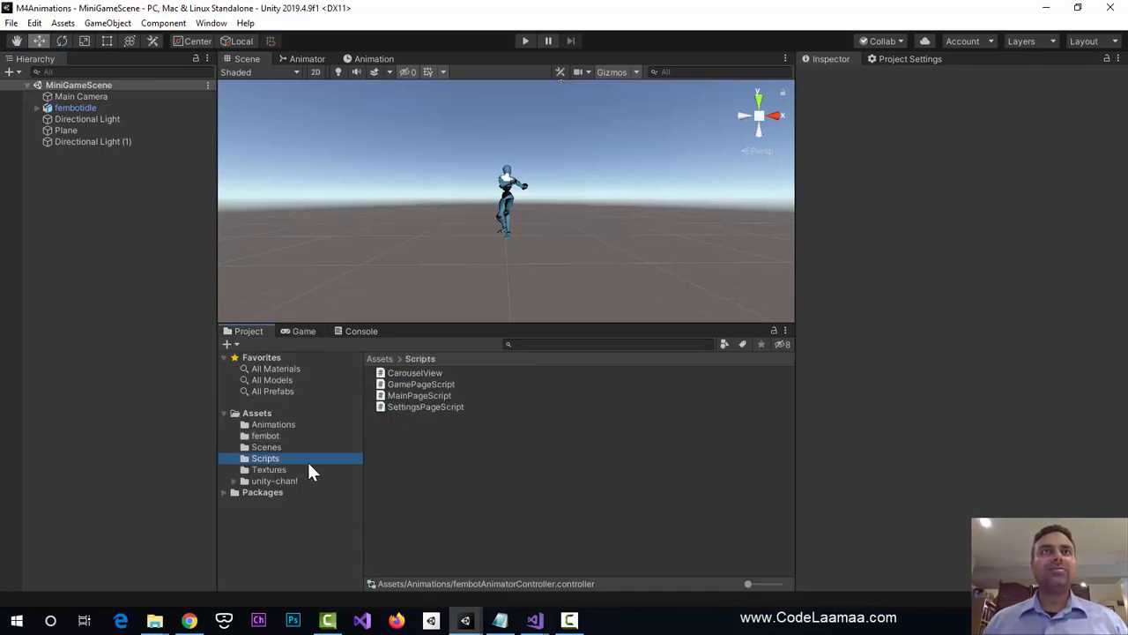
pyautogui.click(231, 345)
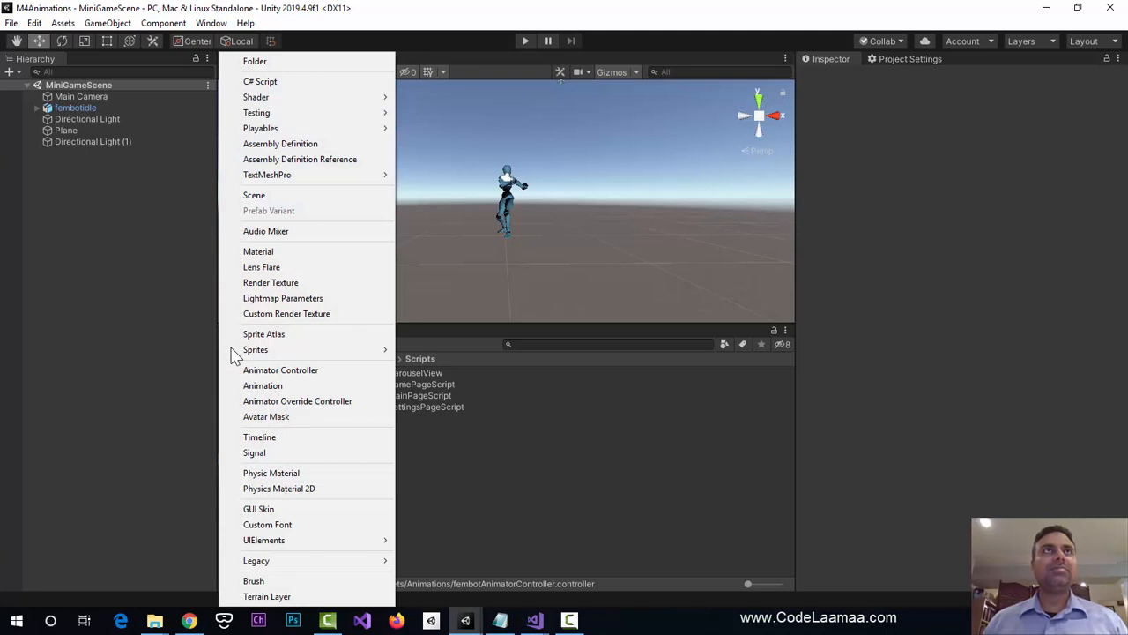
pyautogui.click(298, 82)
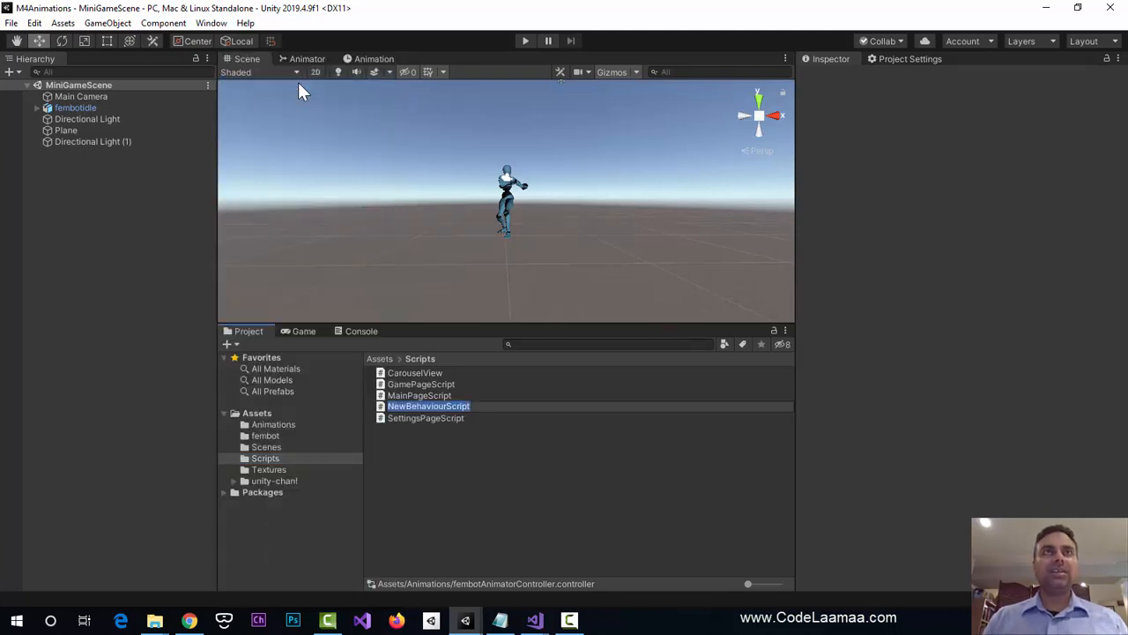
pyautogui.write('MiniG')
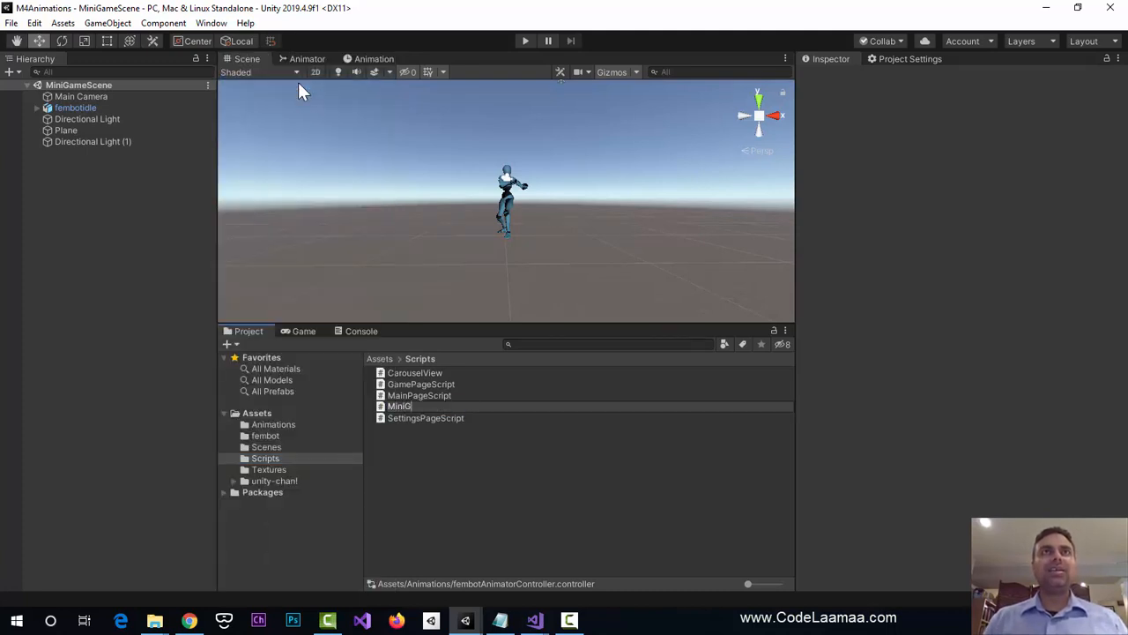
pyautogui.write('amePageScrip')
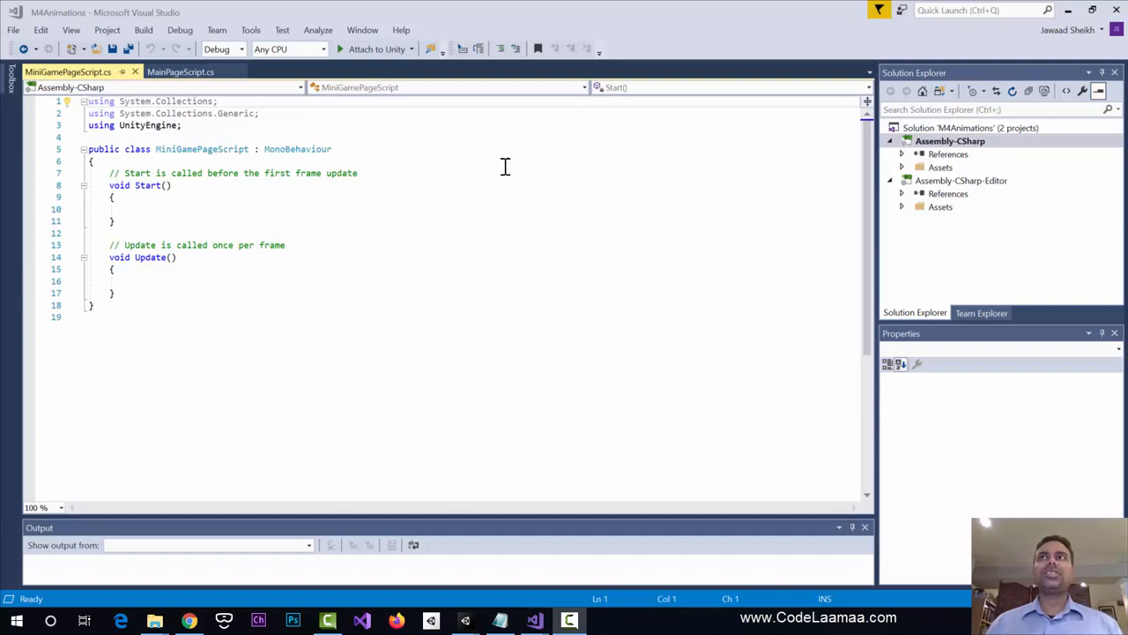
pyautogui.click(1067, 9)
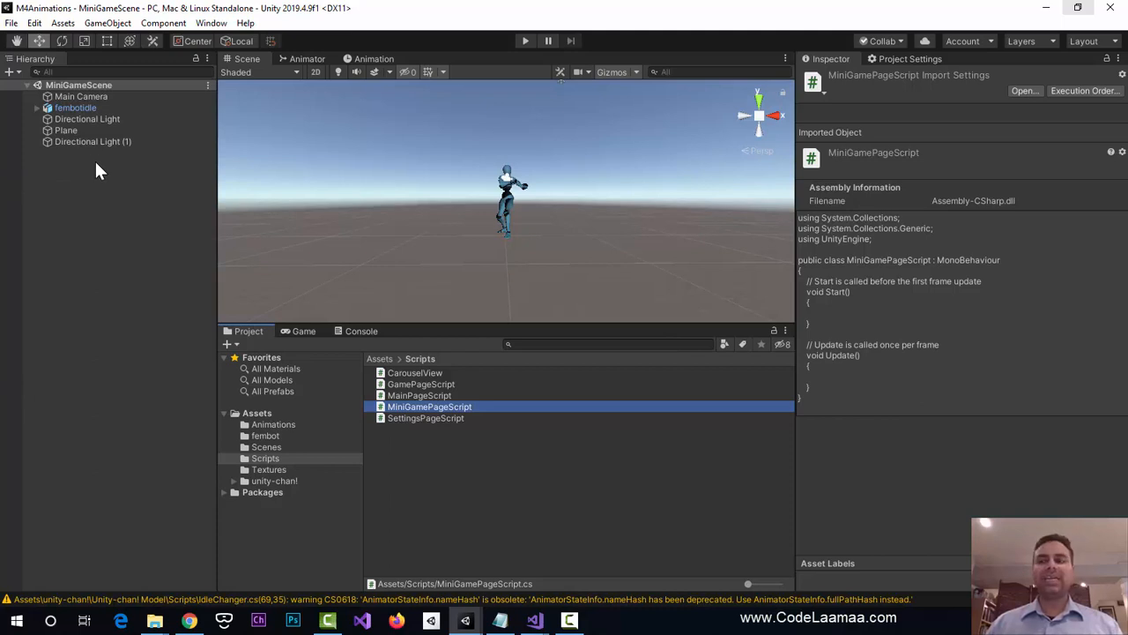
# - Add an empty game object to MiniGameScene and name it MiniGameScript
pyautogui.click(108, 24)
pyautogui.click(116, 38)
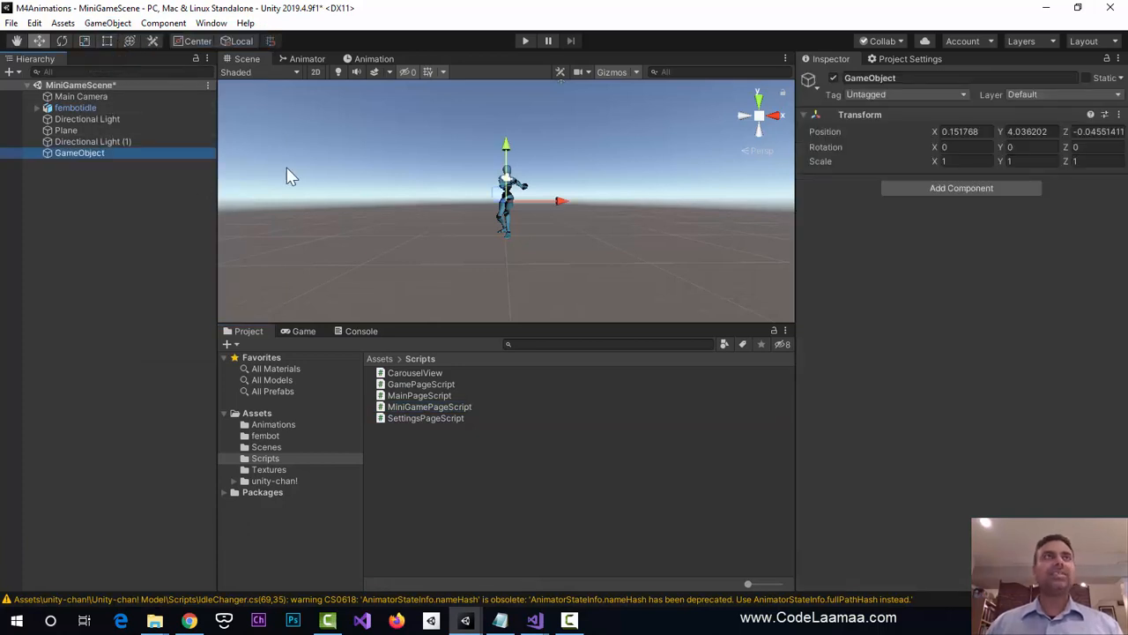
pyautogui.click(903, 77)
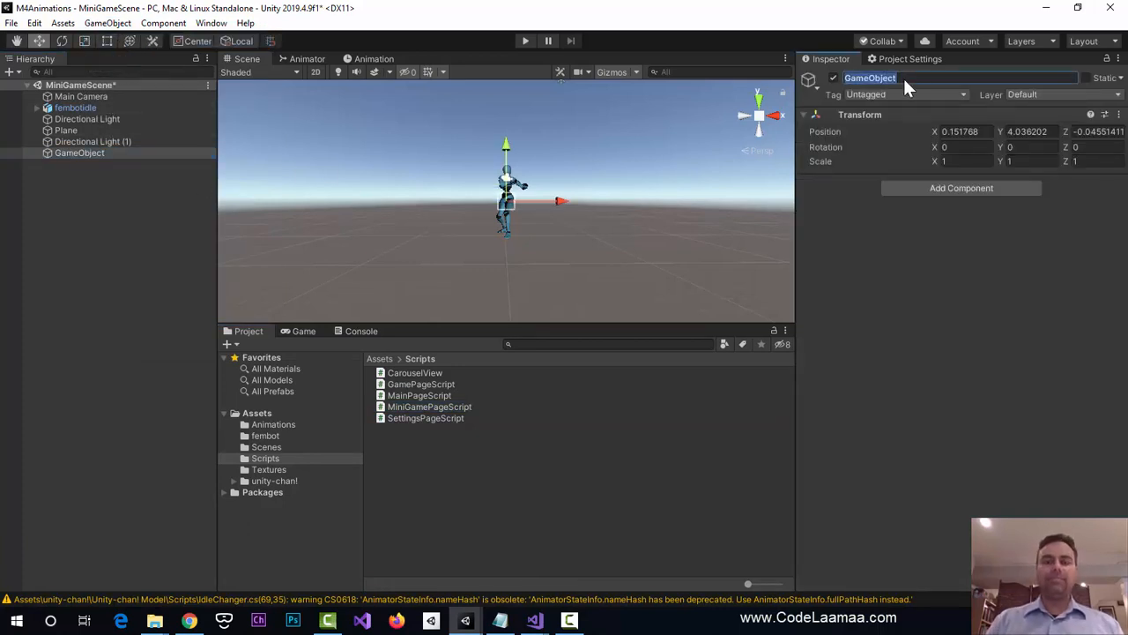
pyautogui.write('MiniGame')
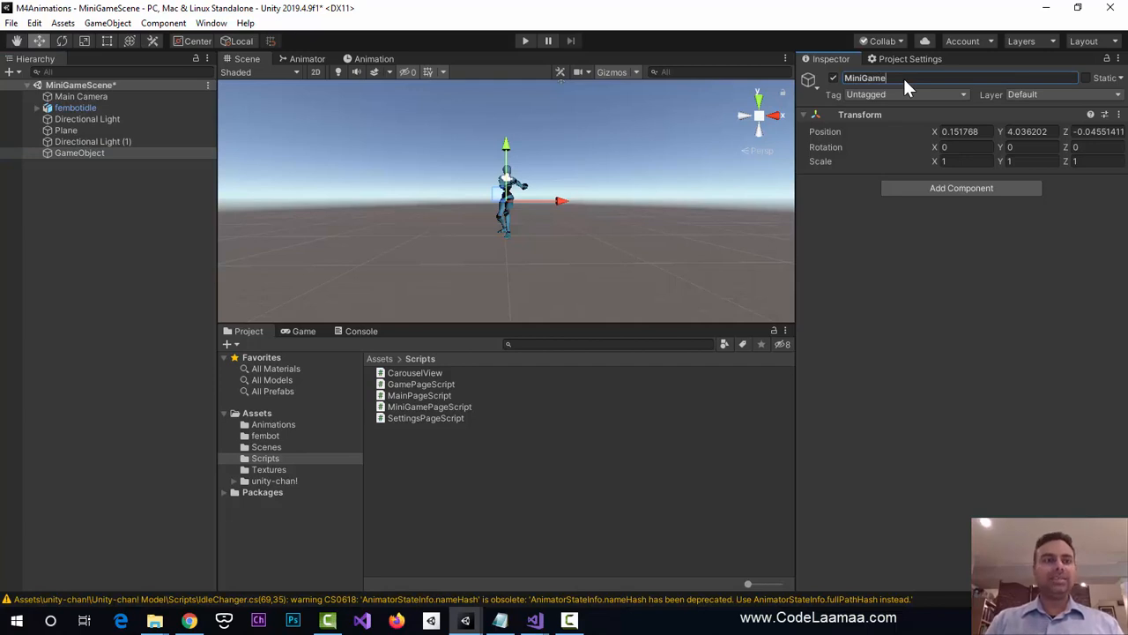
pyautogui.write('Script')
pyautogui.press('Return')
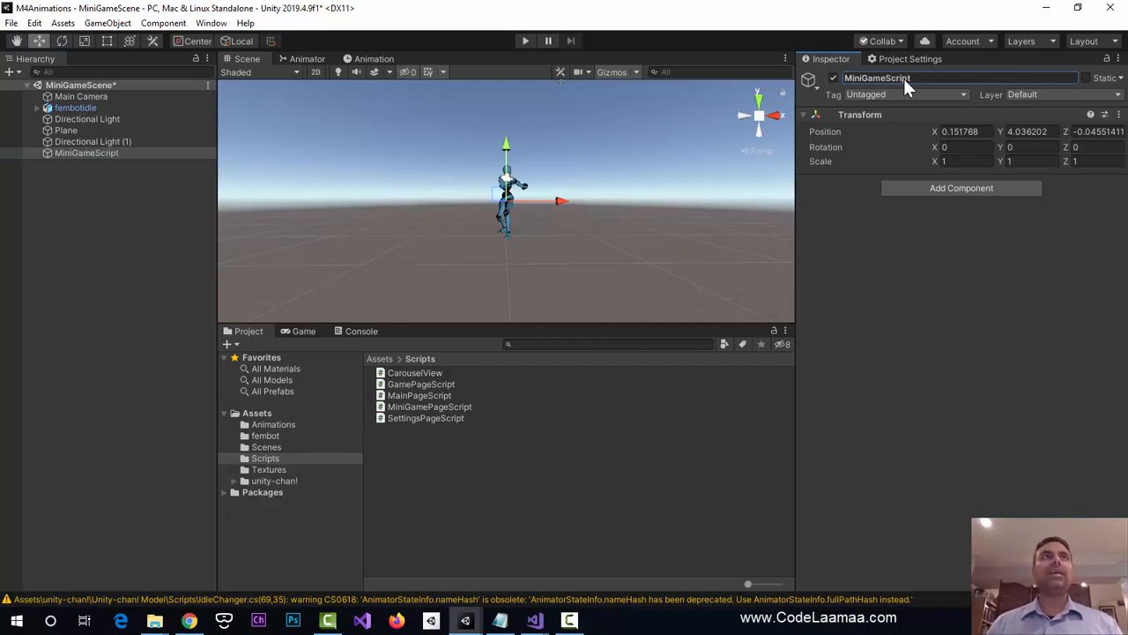
# - Attach the Mini Game Page Script component to the MiniGameScript object
pyautogui.click(1023, 188)
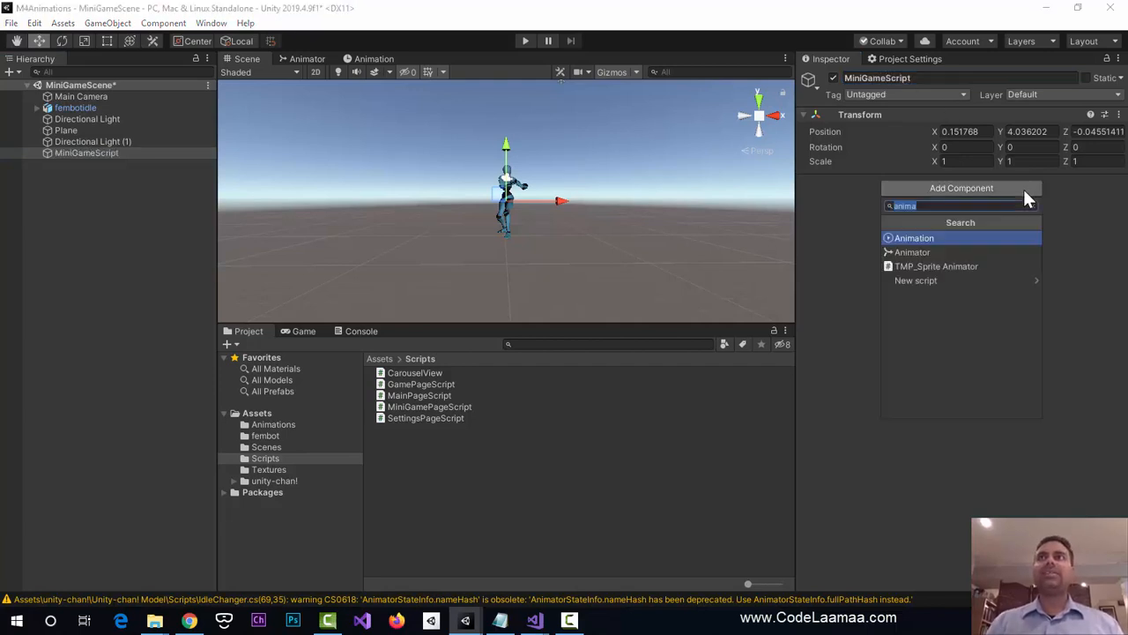
pyautogui.write('mini')
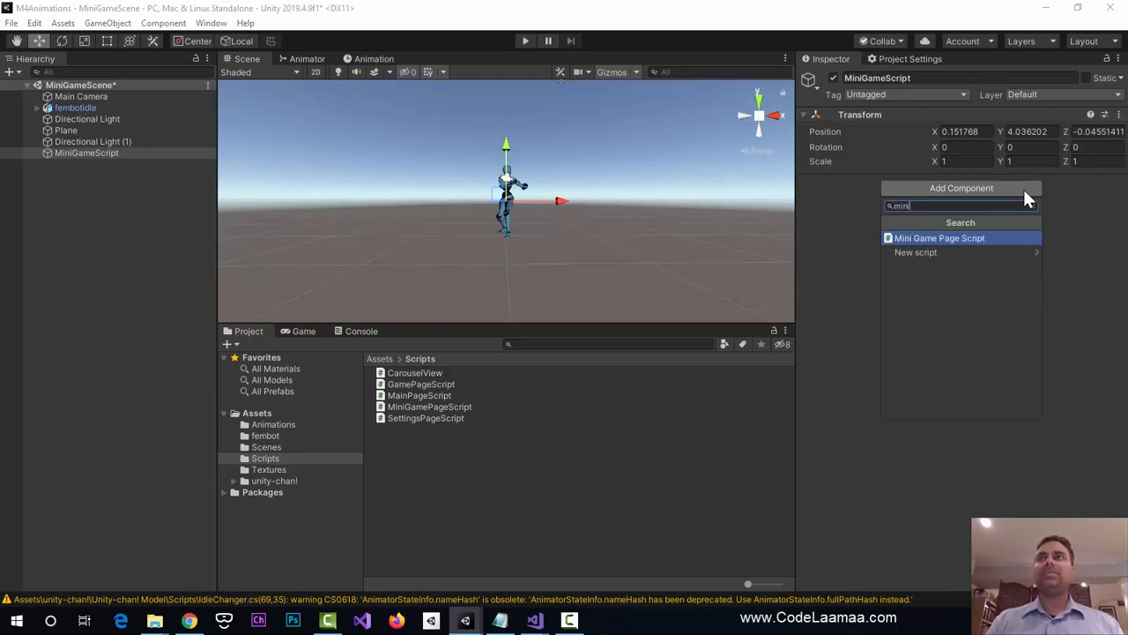
pyautogui.press('Return')
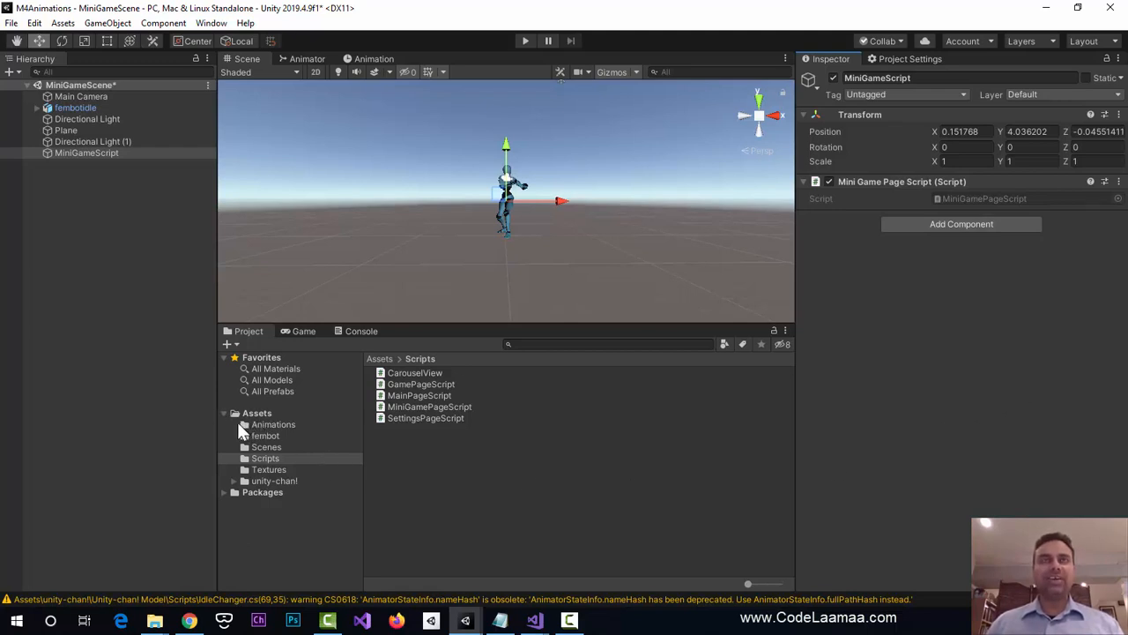
# - Show the Game view, add a UI button to the scene, and name it BackButton
pyautogui.click(300, 332)
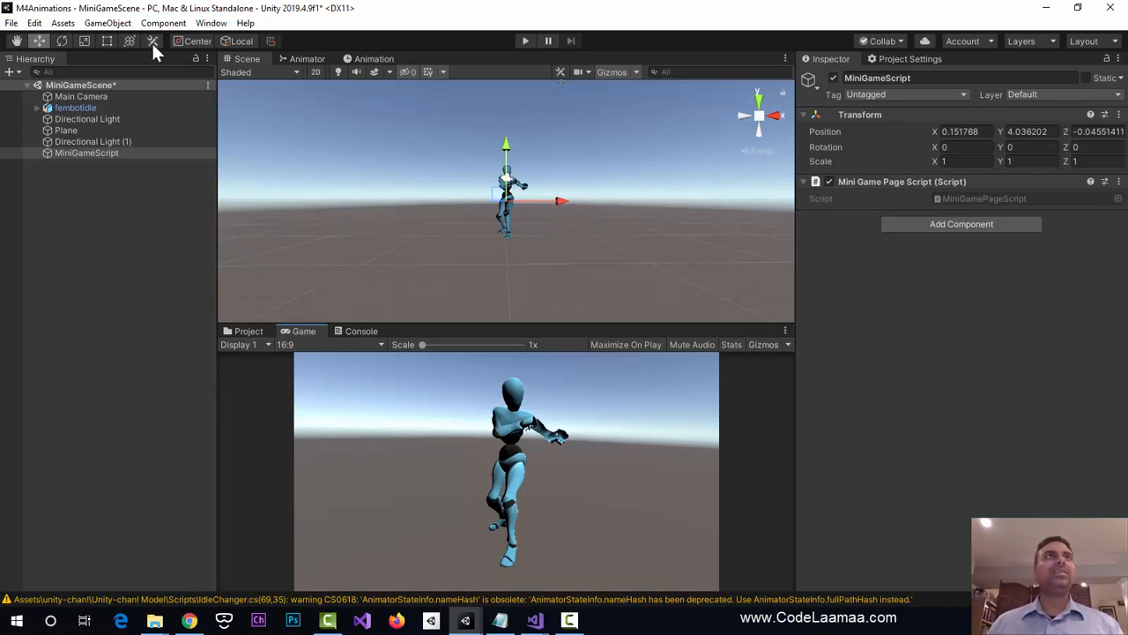
pyautogui.click(121, 24)
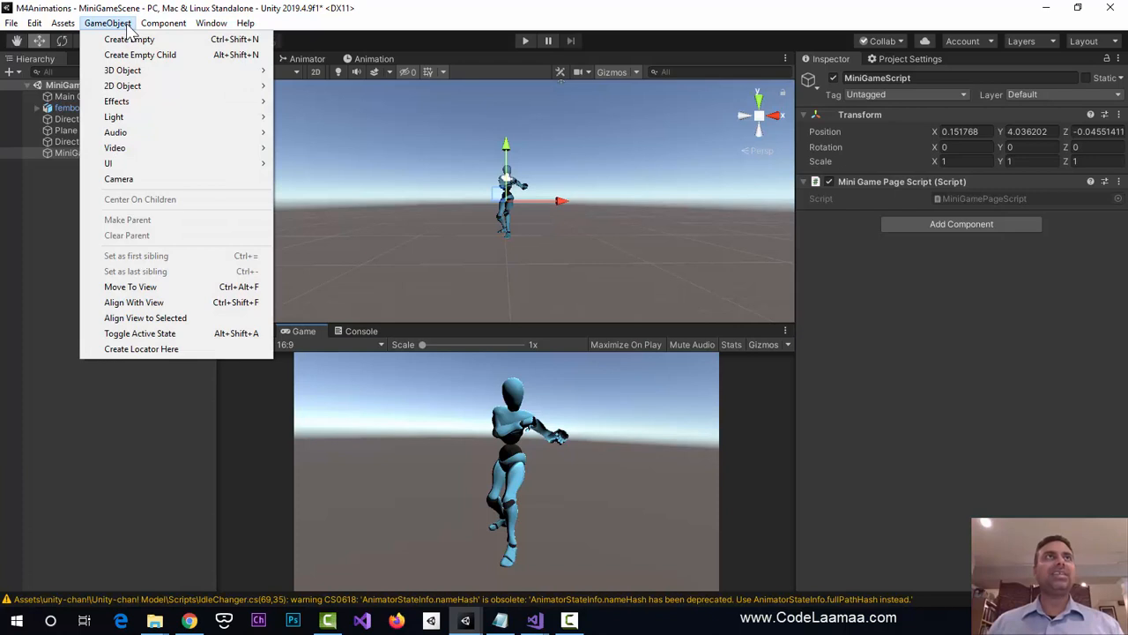
pyautogui.moveTo(268, 167)
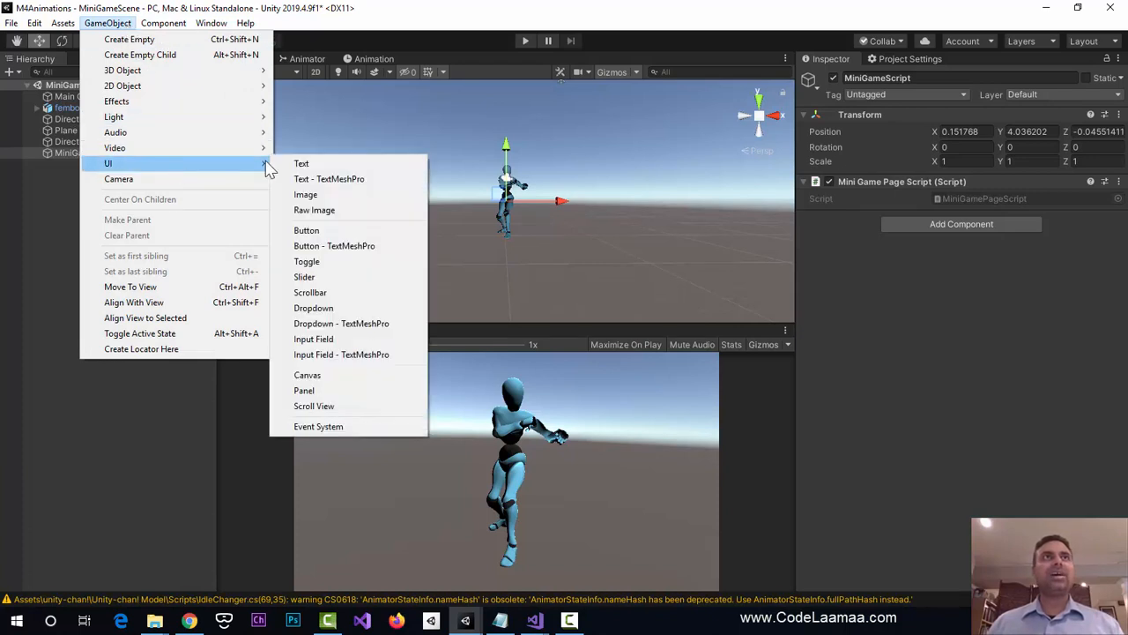
pyautogui.click(309, 231)
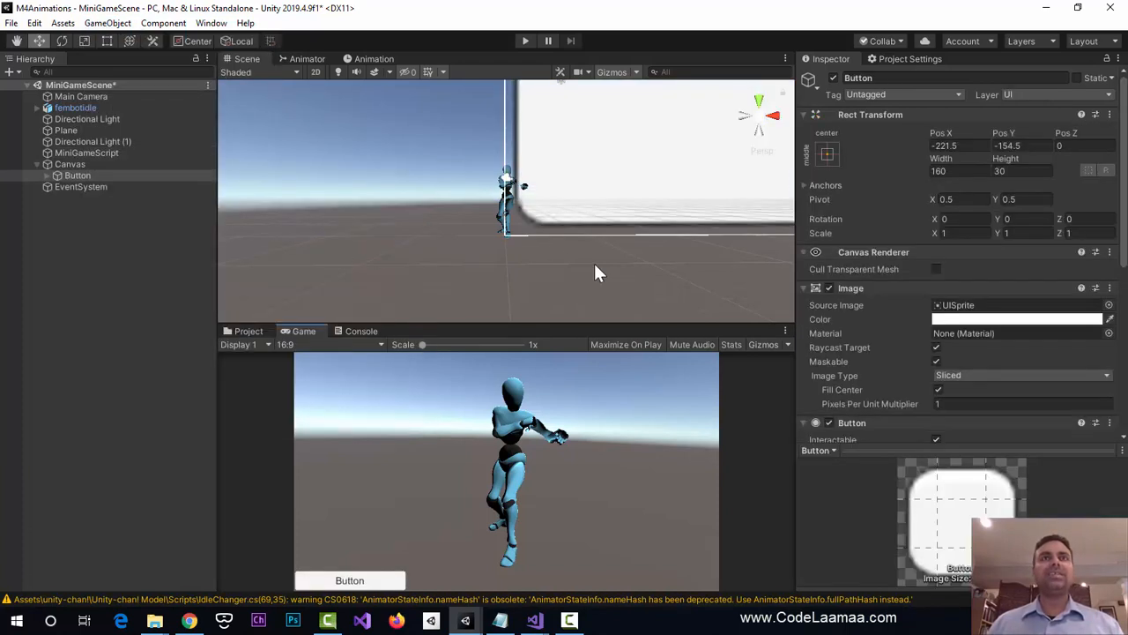
pyautogui.click(921, 78)
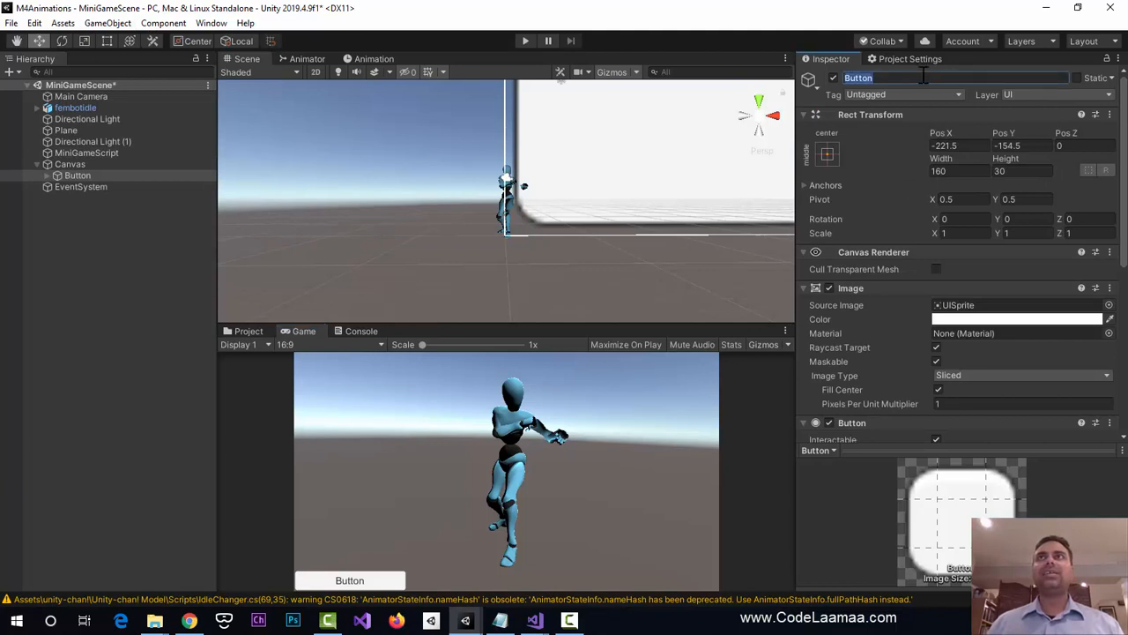
pyautogui.write('BackButton')
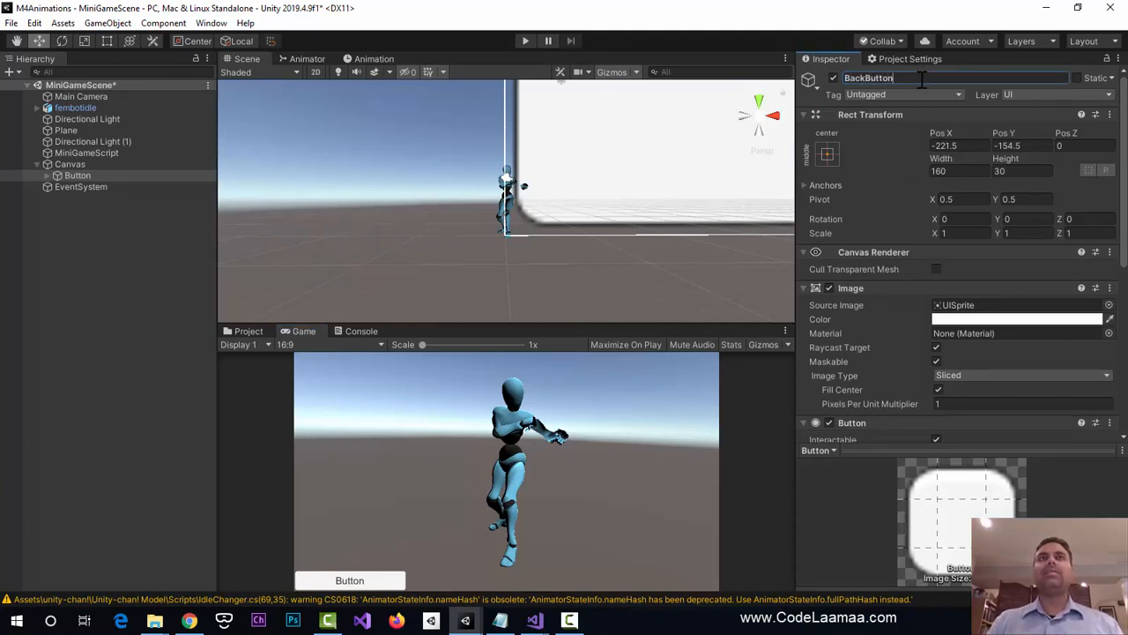
pyautogui.press('Return')
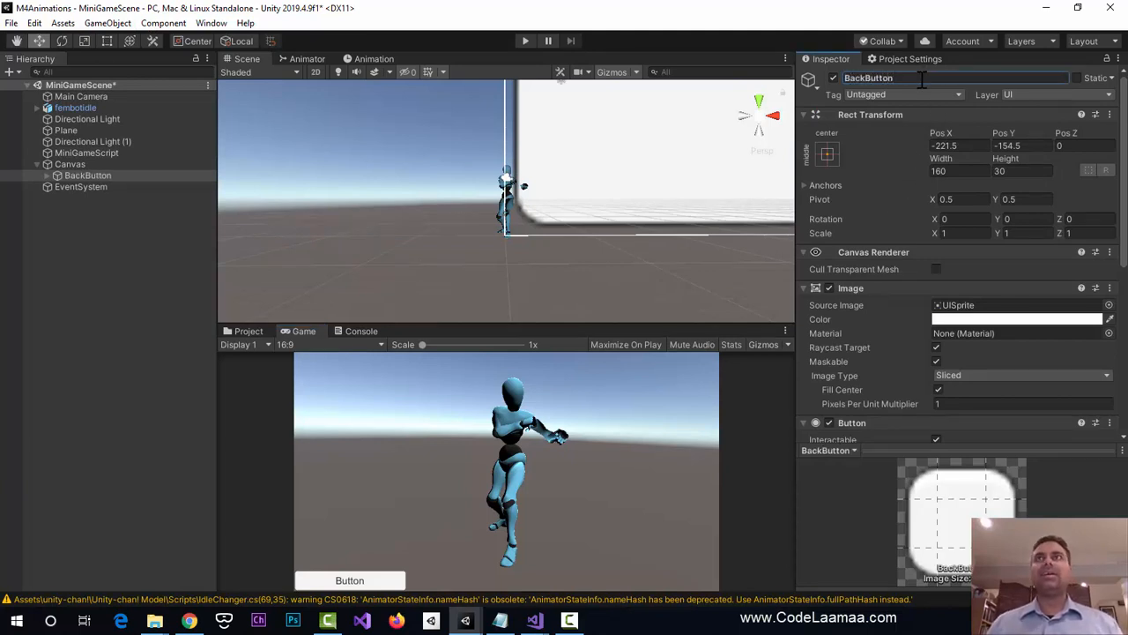
# - Set BackButton's width to 50 and apply the top-left anchor preset together with its position
pyautogui.click(971, 170)
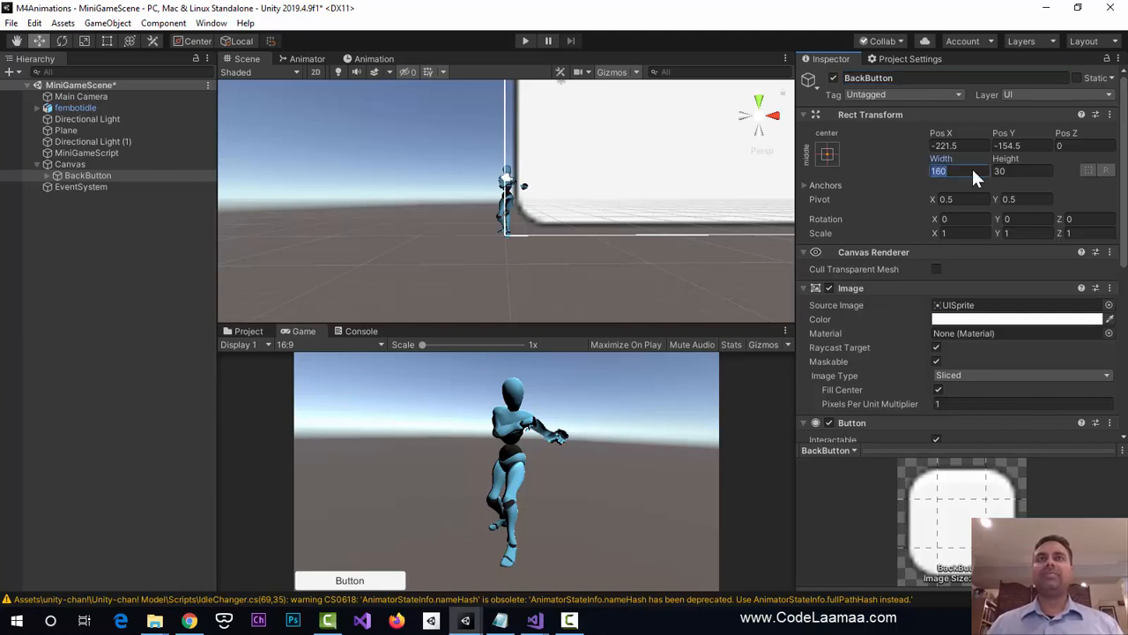
pyautogui.write('50')
pyautogui.press('Tab')
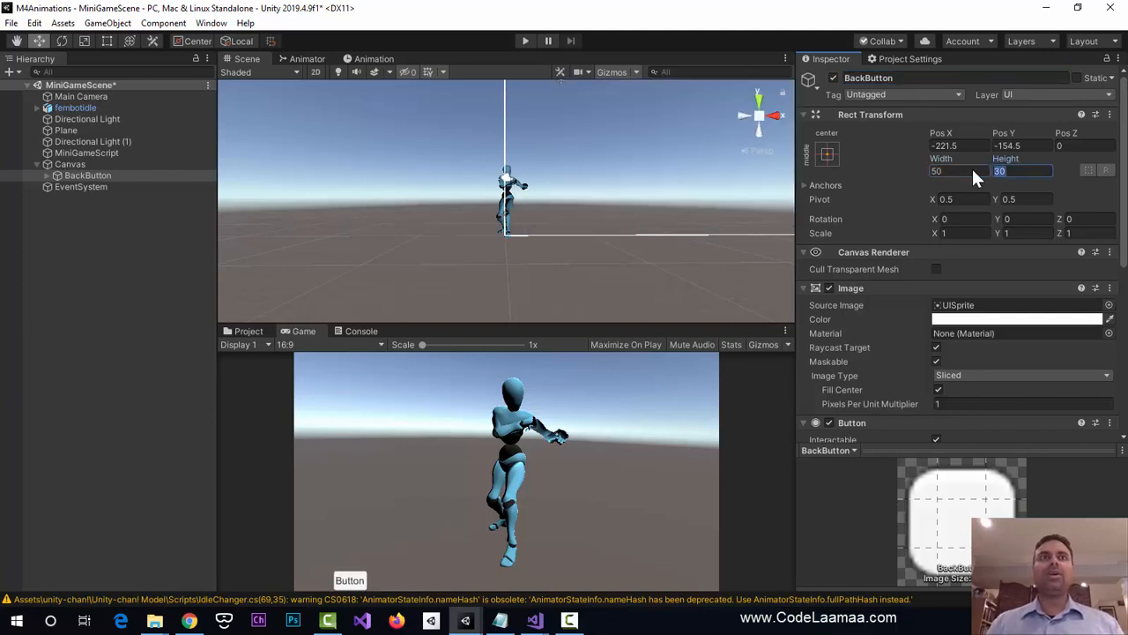
pyautogui.click(827, 155)
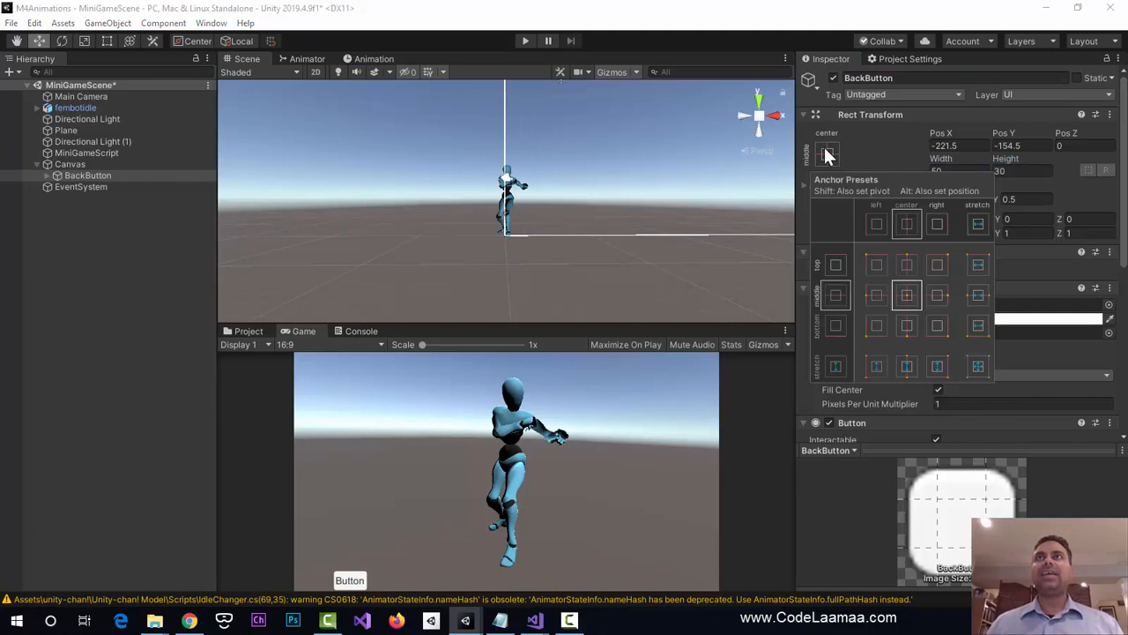
pyautogui.click(876, 263)
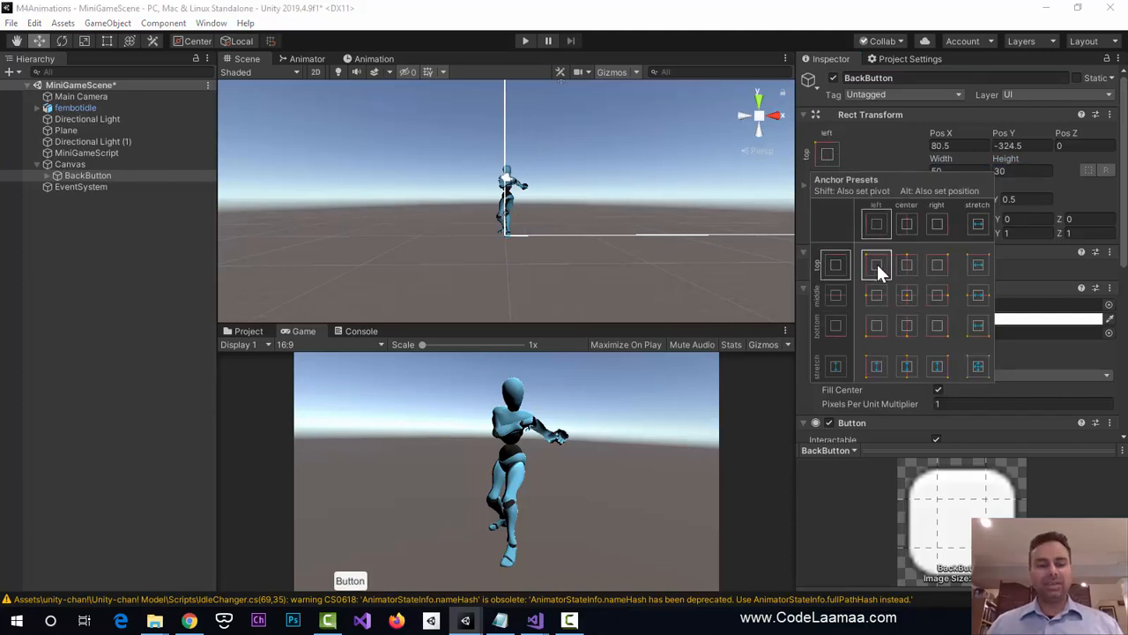
pyautogui.press('alt')
pyautogui.keyDown('alt'); pyautogui.click(877, 264); pyautogui.keyUp('alt')
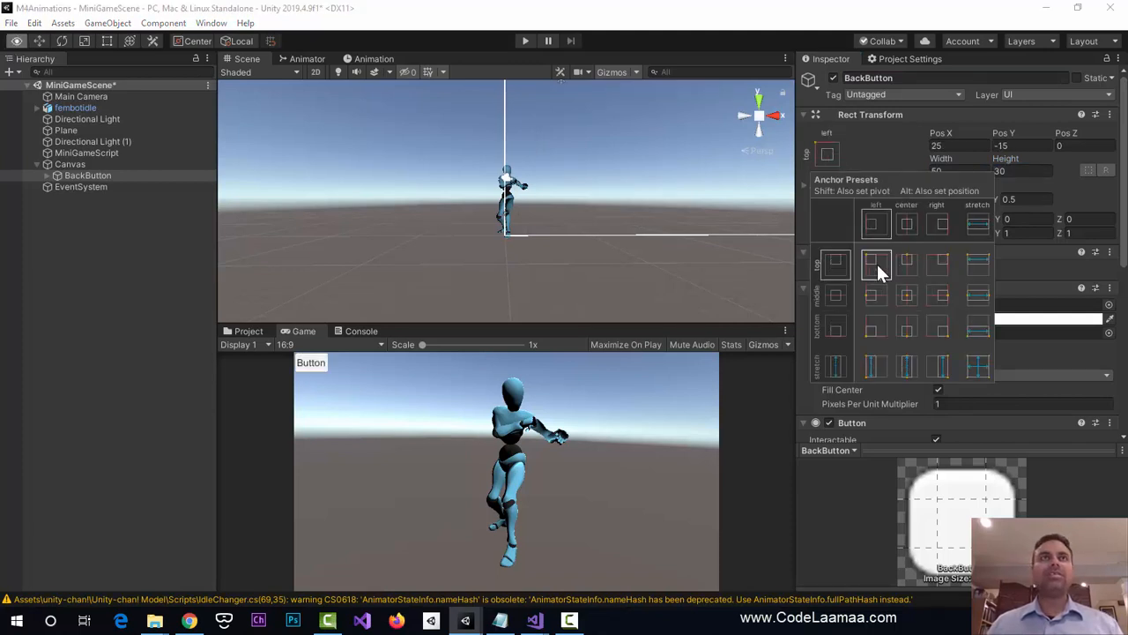
pyautogui.click(834, 151)
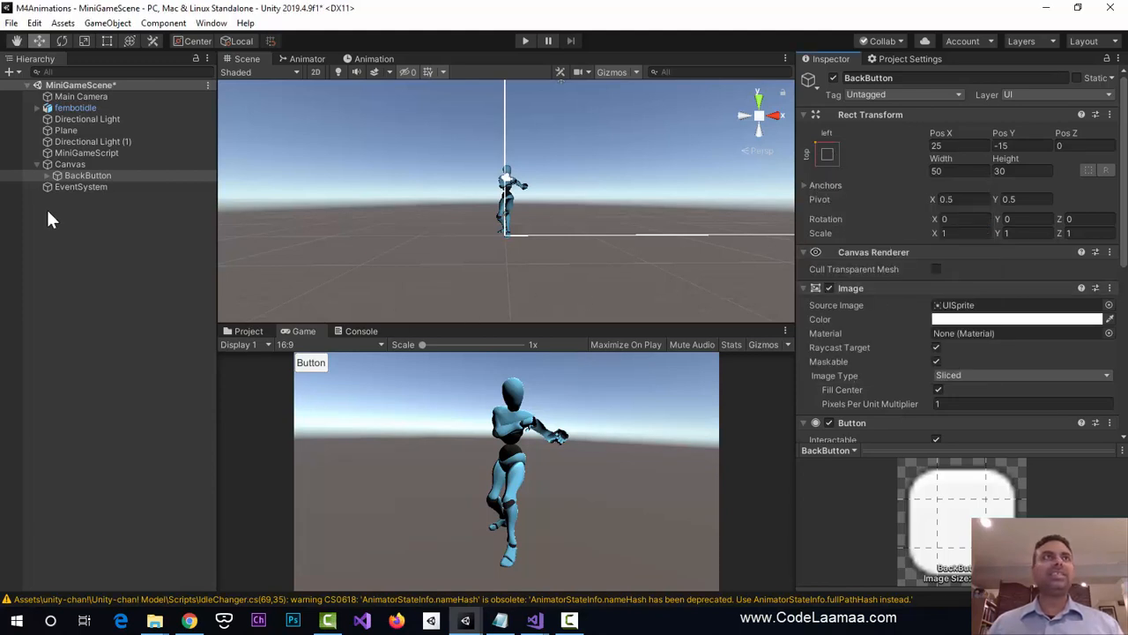
# - Change the label in BackButton's child Text object to Back
pyautogui.click(47, 175)
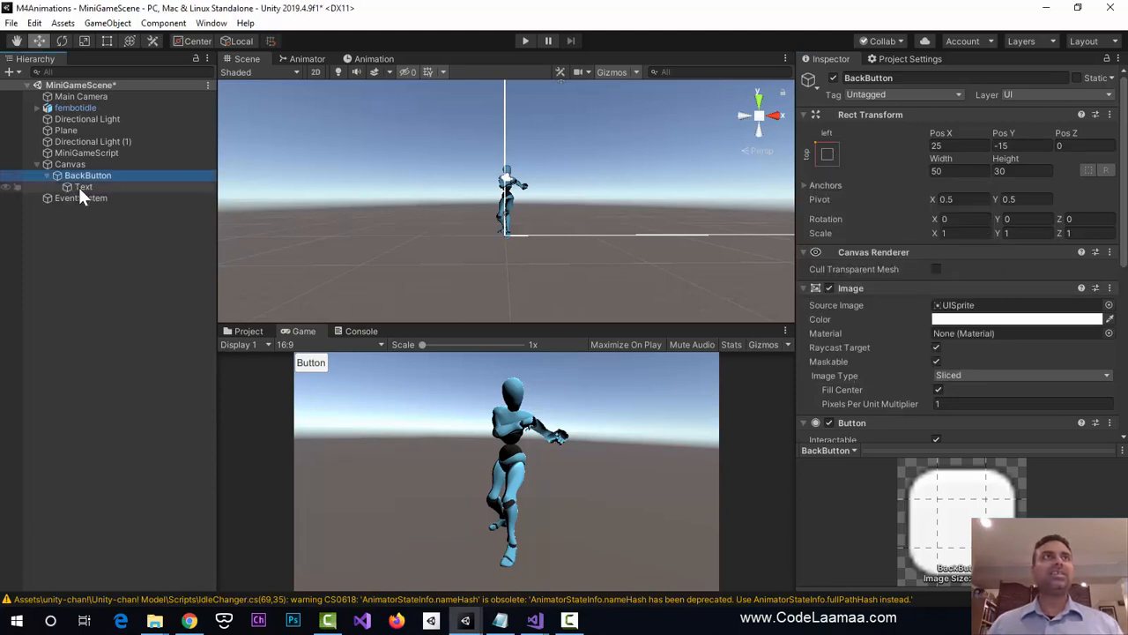
pyautogui.click(83, 187)
pyautogui.click(931, 327)
pyautogui.hotkey('ctrl', 'a')
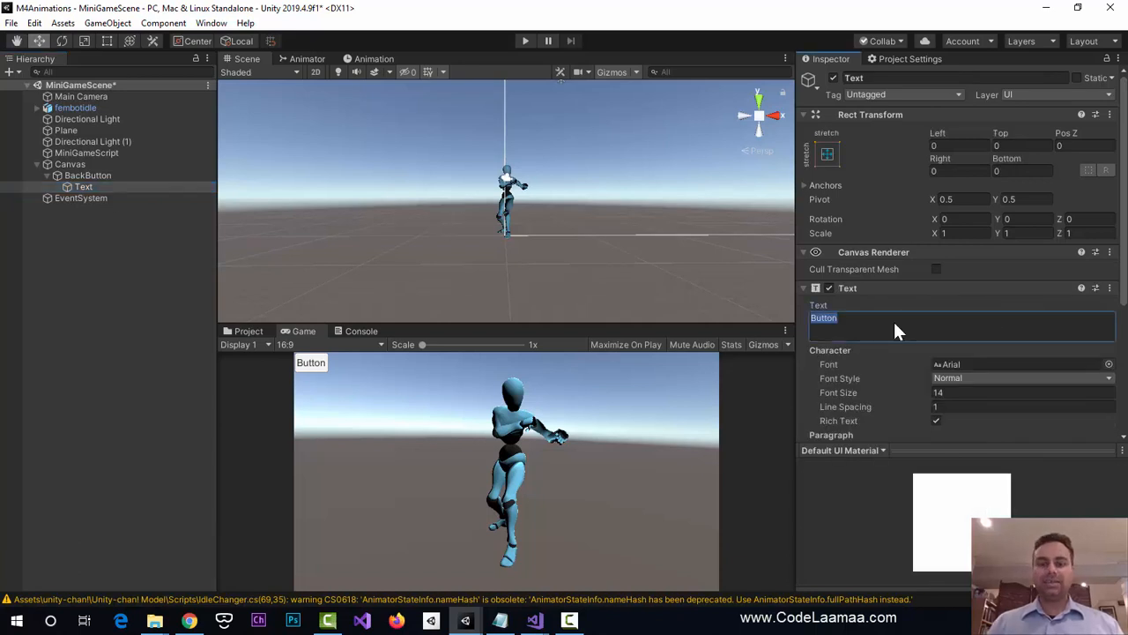
pyautogui.write('Back')
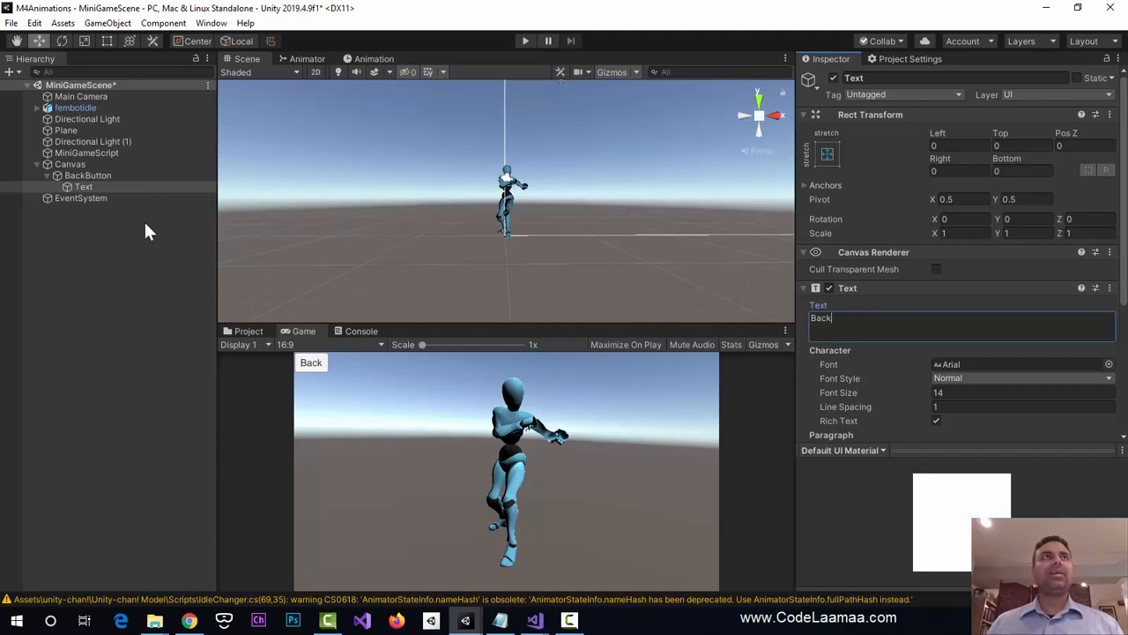
# - Add the open MiniGameScene to the scenes in the Build Settings and close the settings
pyautogui.click(77, 164)
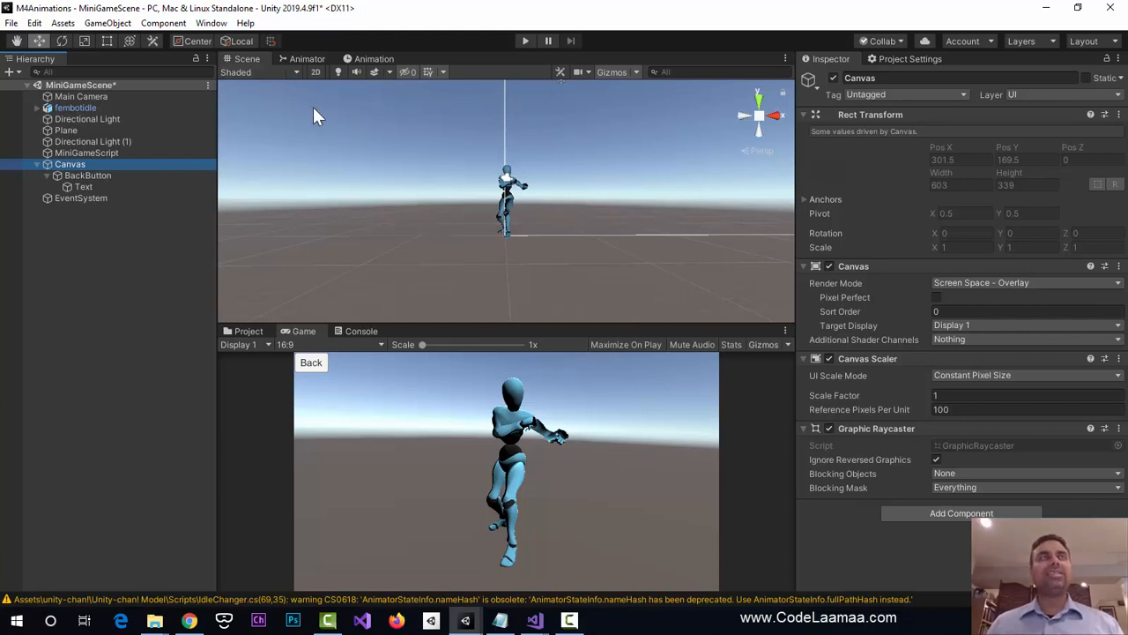
pyautogui.click(12, 23)
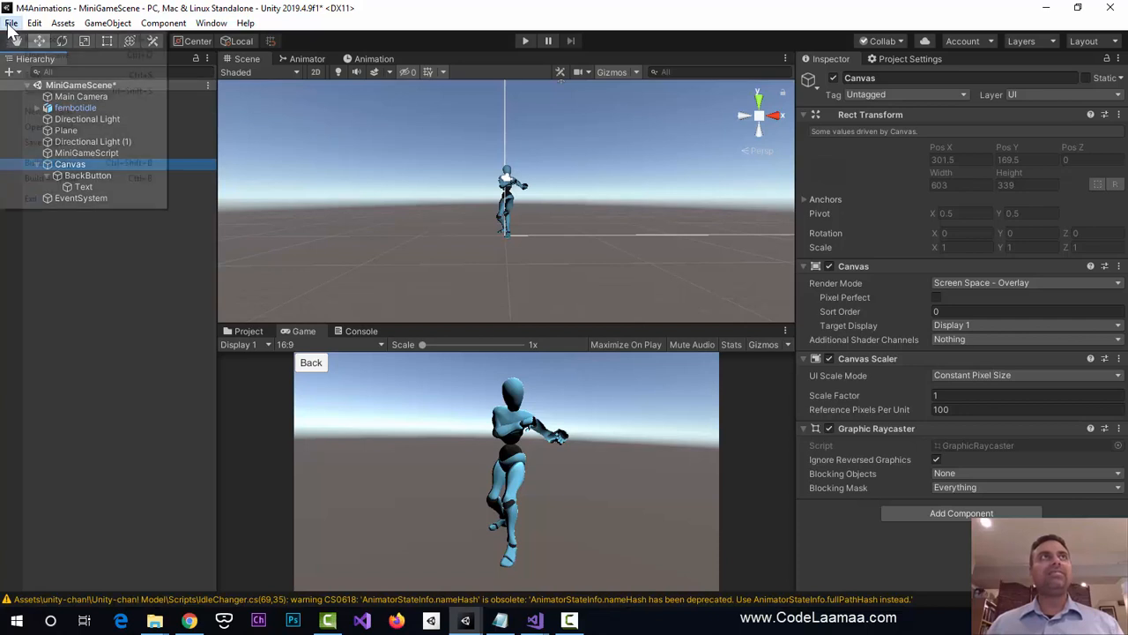
pyautogui.click(53, 162)
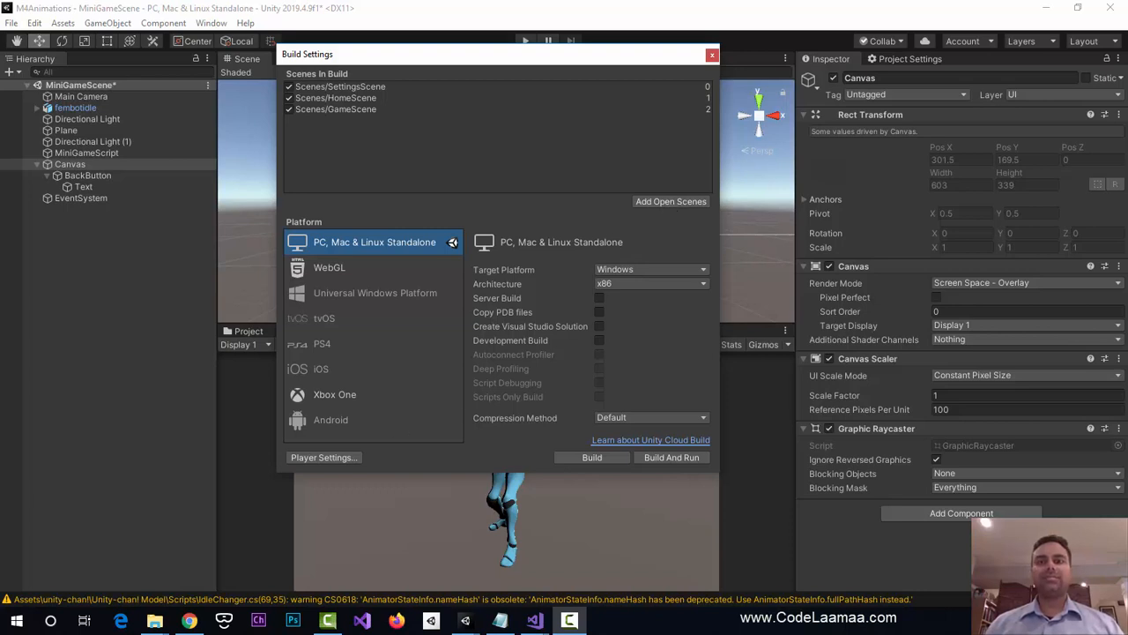
pyautogui.moveTo(396, 54); pyautogui.dragTo(299, 44)
pyautogui.click(573, 191)
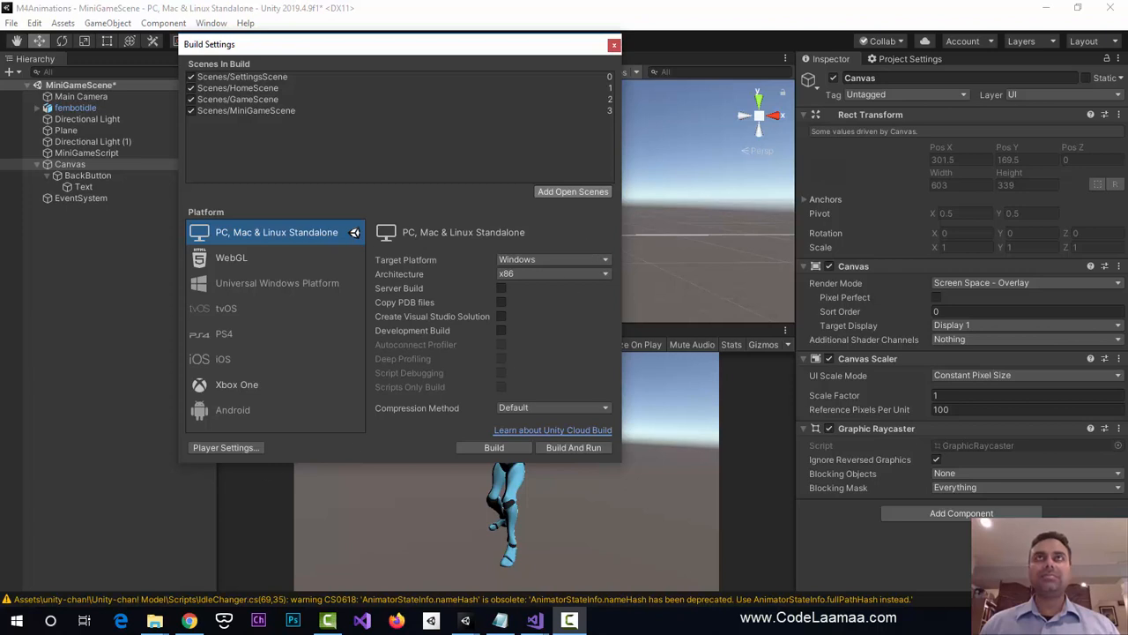
pyautogui.click(614, 44)
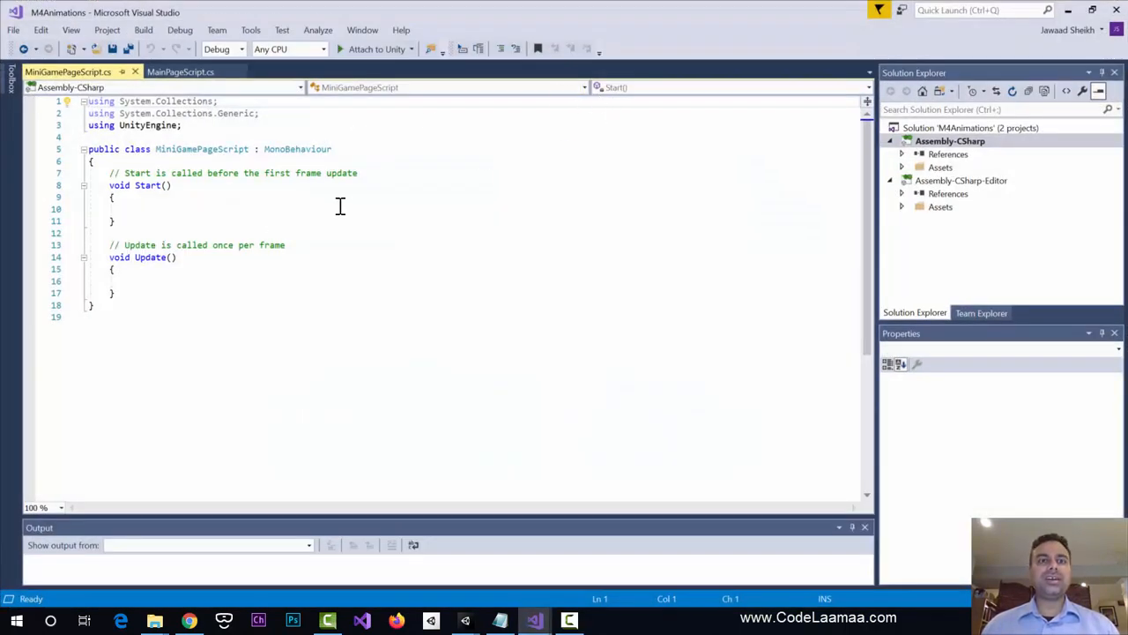
# - Add an empty public void GoHome() method above Start in the MiniGamePageScript class
pyautogui.click(342, 161)
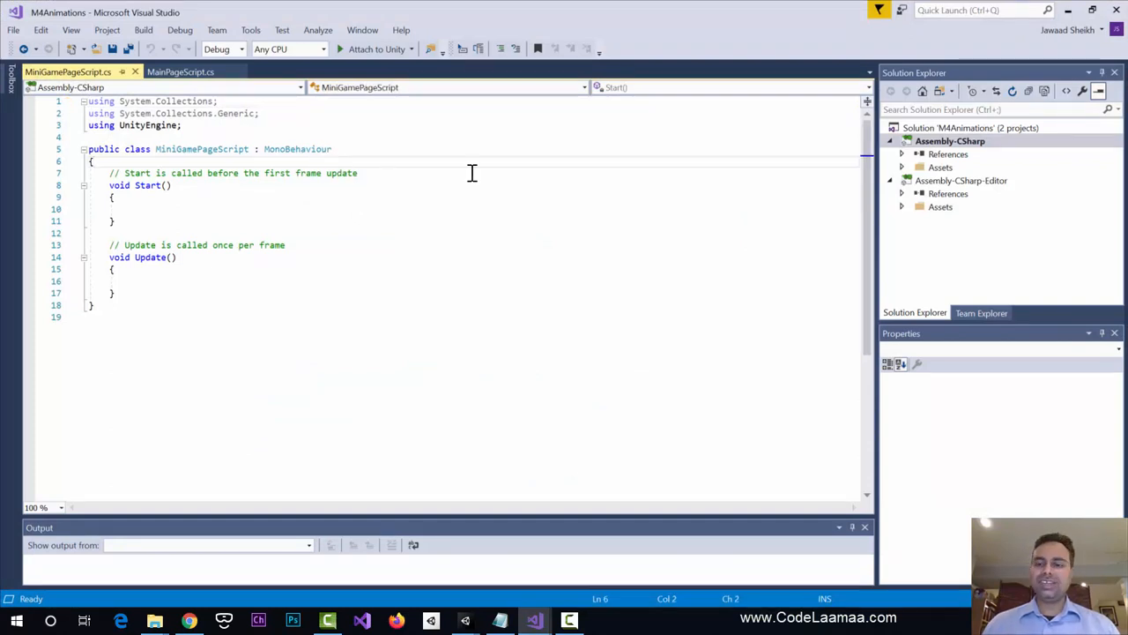
pyautogui.press('Return')
pyautogui.press('Return')
pyautogui.press('Return')
pyautogui.press('Return')
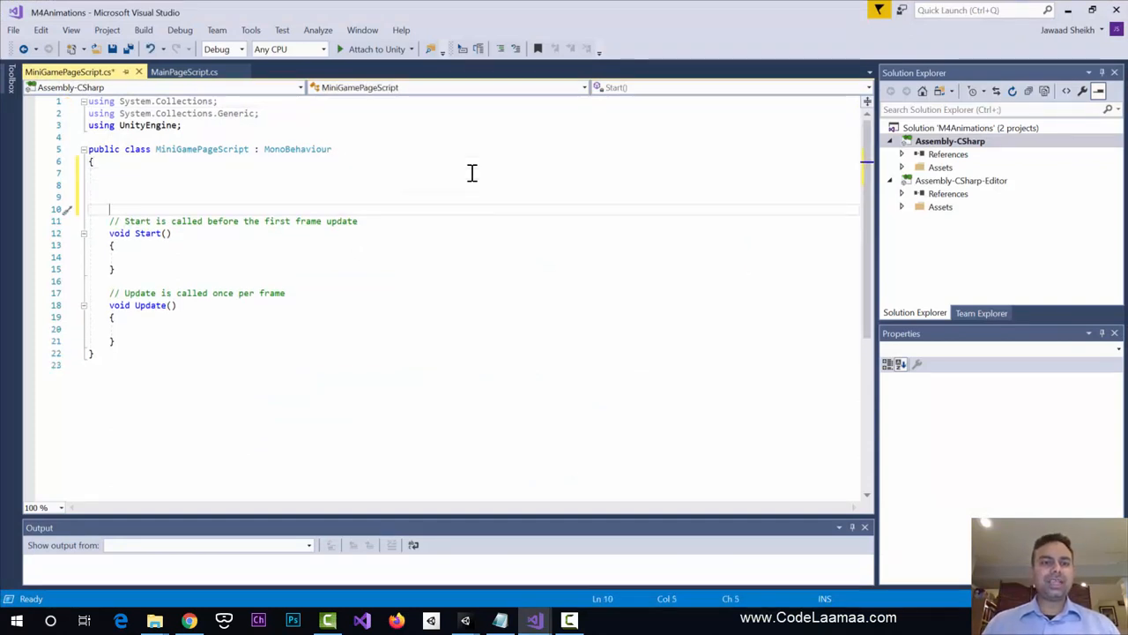
pyautogui.press('Up')
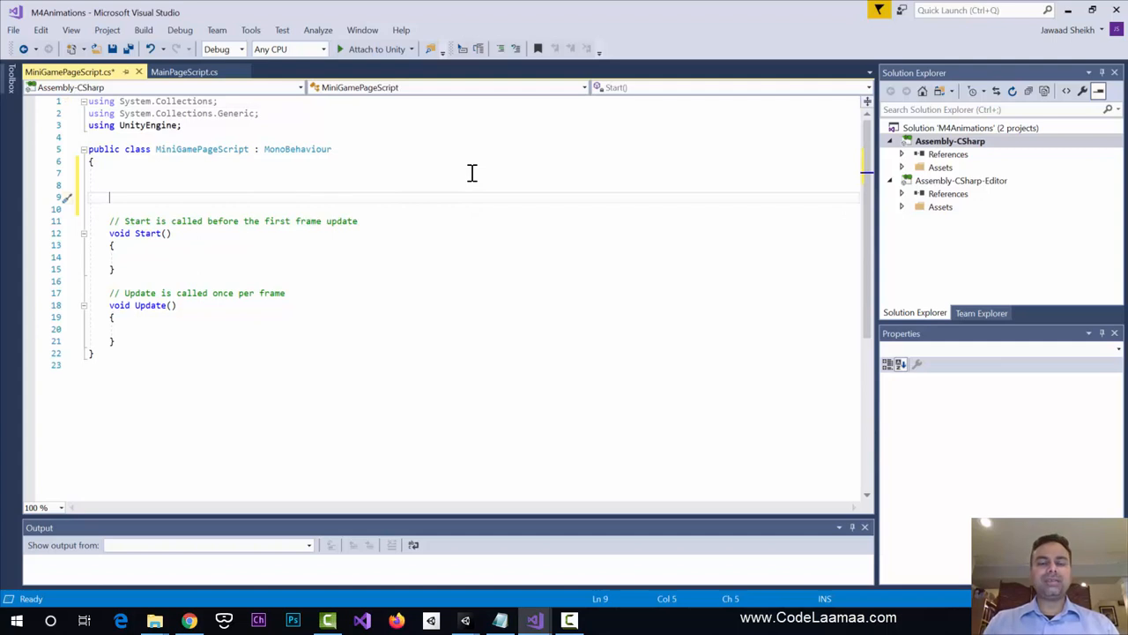
pyautogui.write('p')
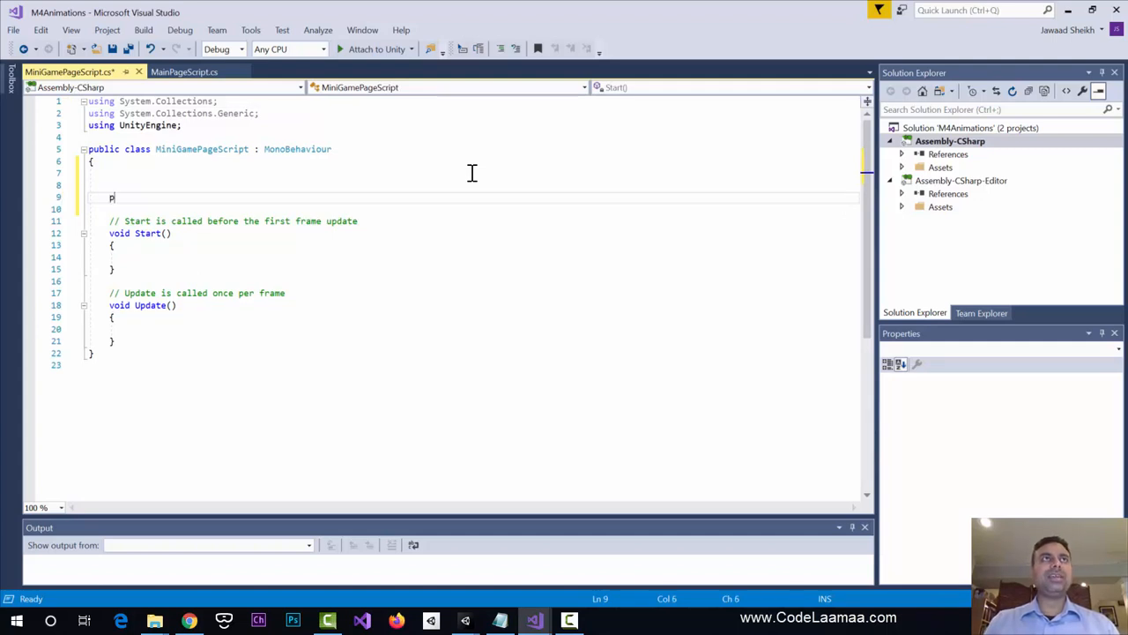
pyautogui.write('ublic void ')
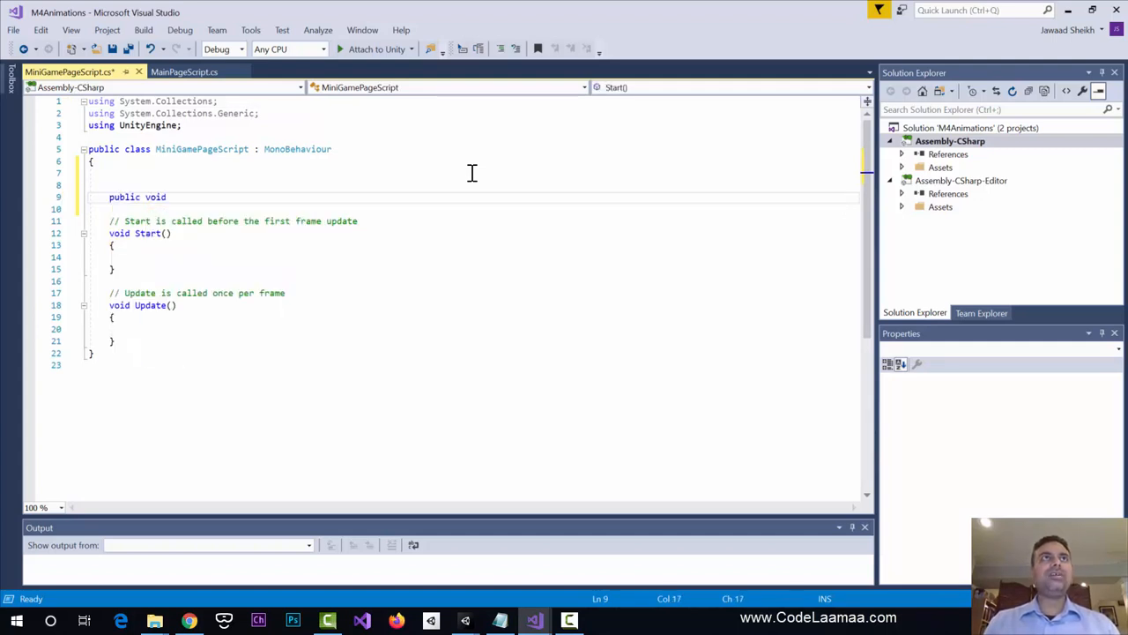
pyautogui.write('GoHome()')
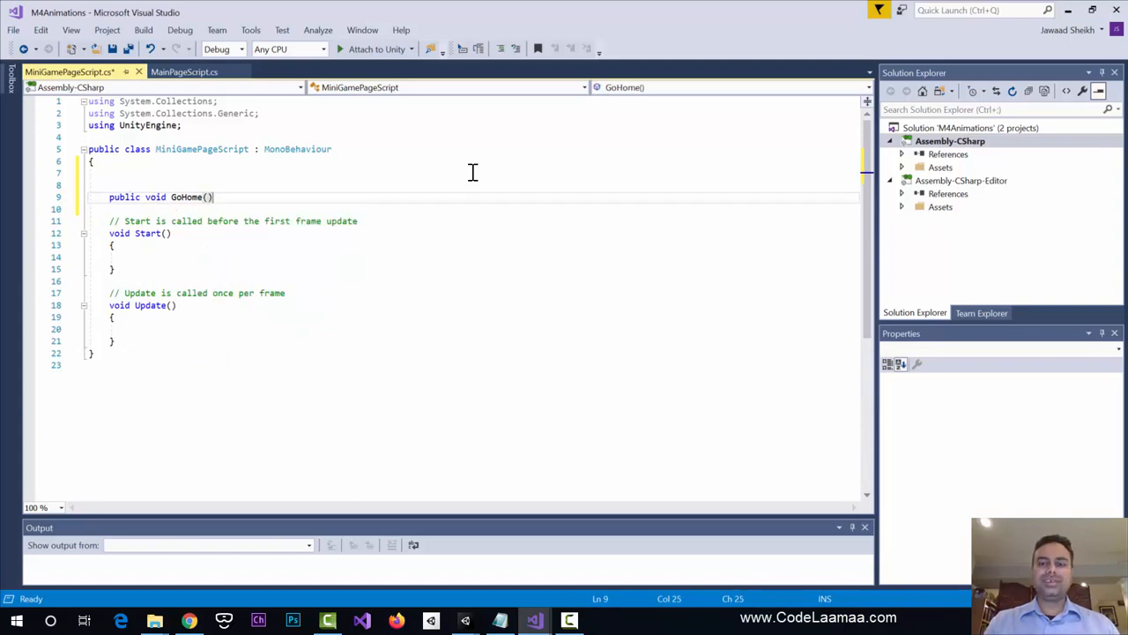
pyautogui.write(' {')
pyautogui.press('Return')
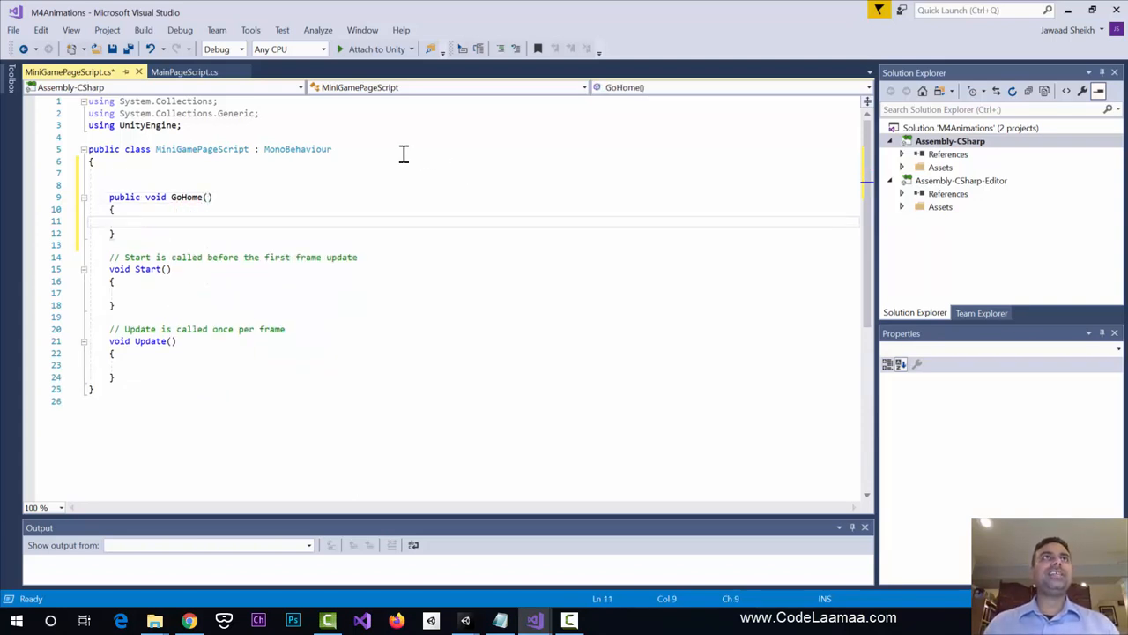
# - Import the UnityEngine.SceneManagement namespace below the existing using statements
pyautogui.click(353, 147)
pyautogui.click(347, 130)
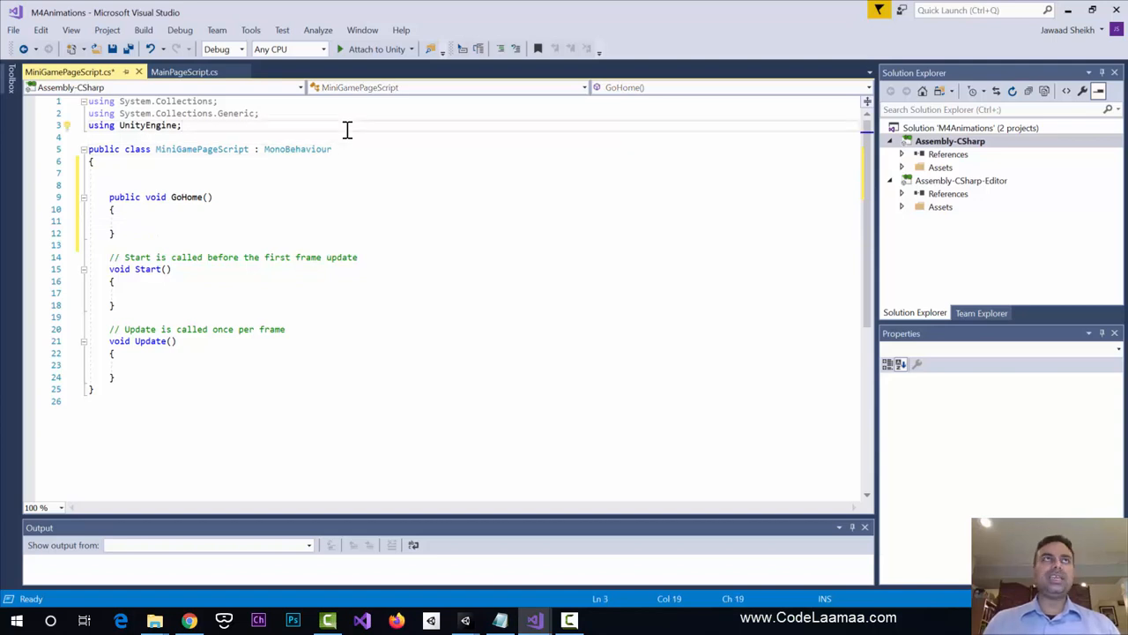
pyautogui.press('Return')
pyautogui.write('using ')
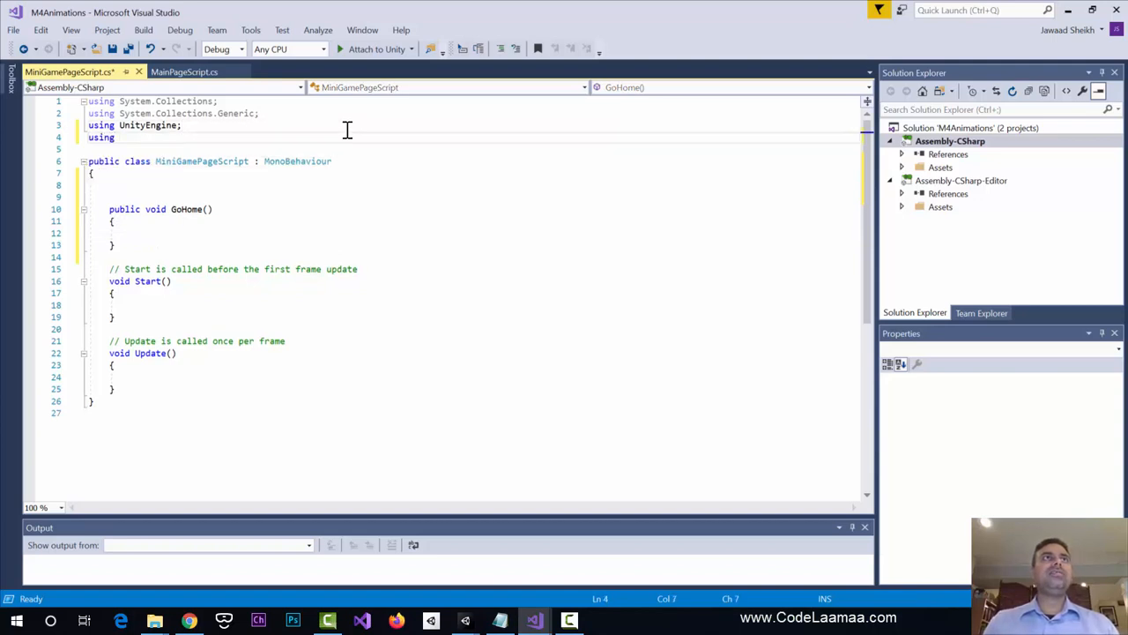
pyautogui.write('UnityEngine.Scne')
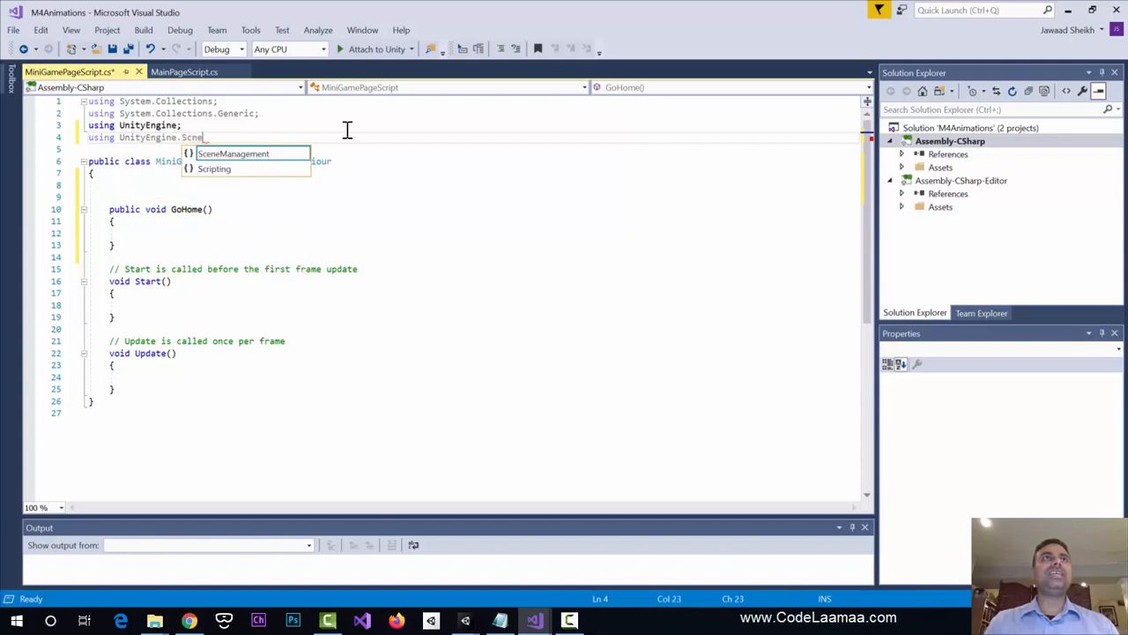
pyautogui.press('BackSpace')
pyautogui.press('Tab')
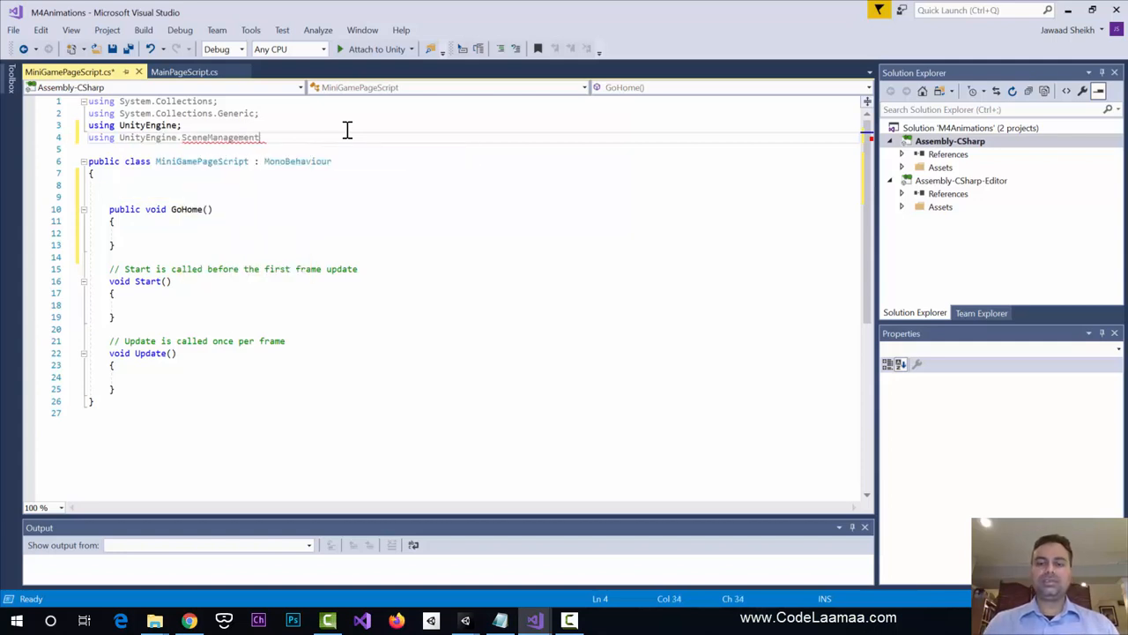
pyautogui.write(';')
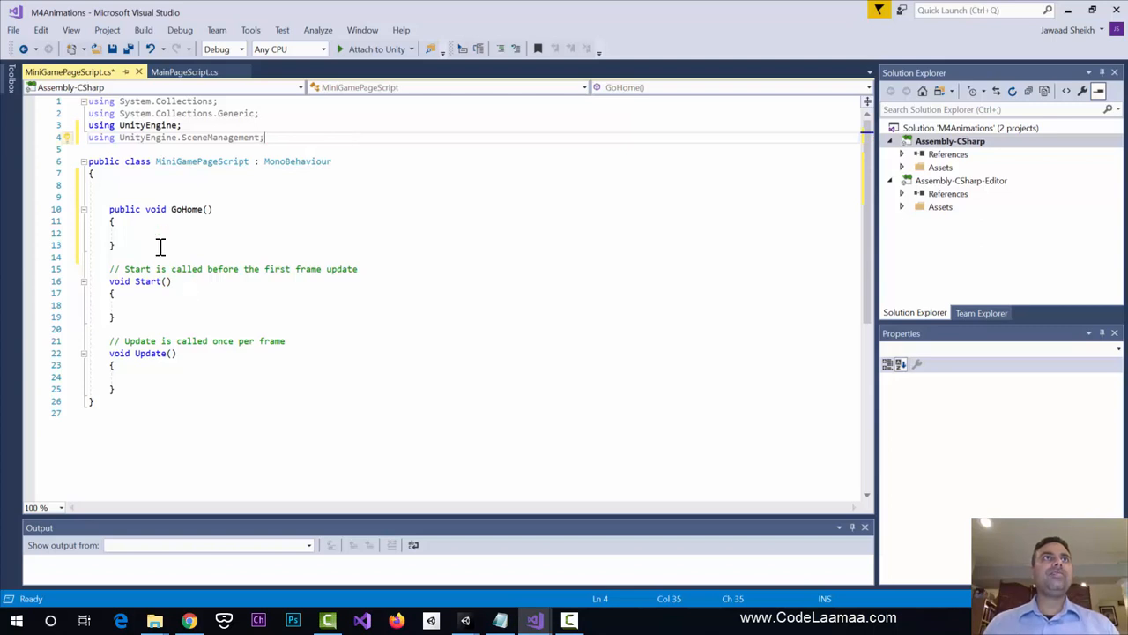
# - Call SceneManager.LoadScene("HomePage"); inside the GoHome method
pyautogui.click(160, 233)
pyautogui.write('S')
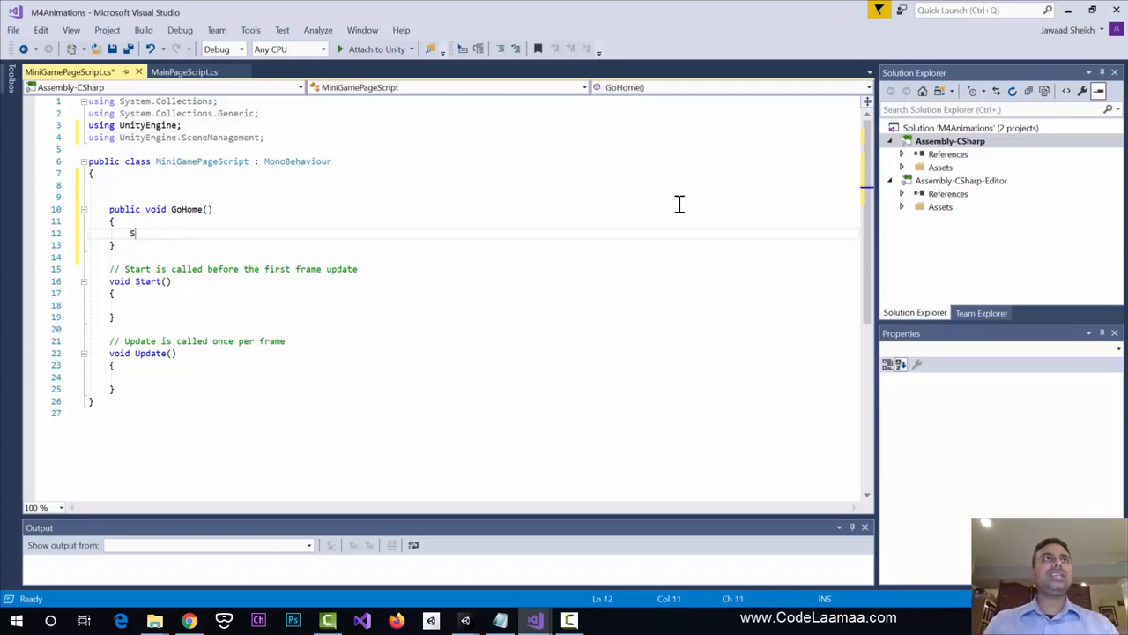
pyautogui.write('ceneMana')
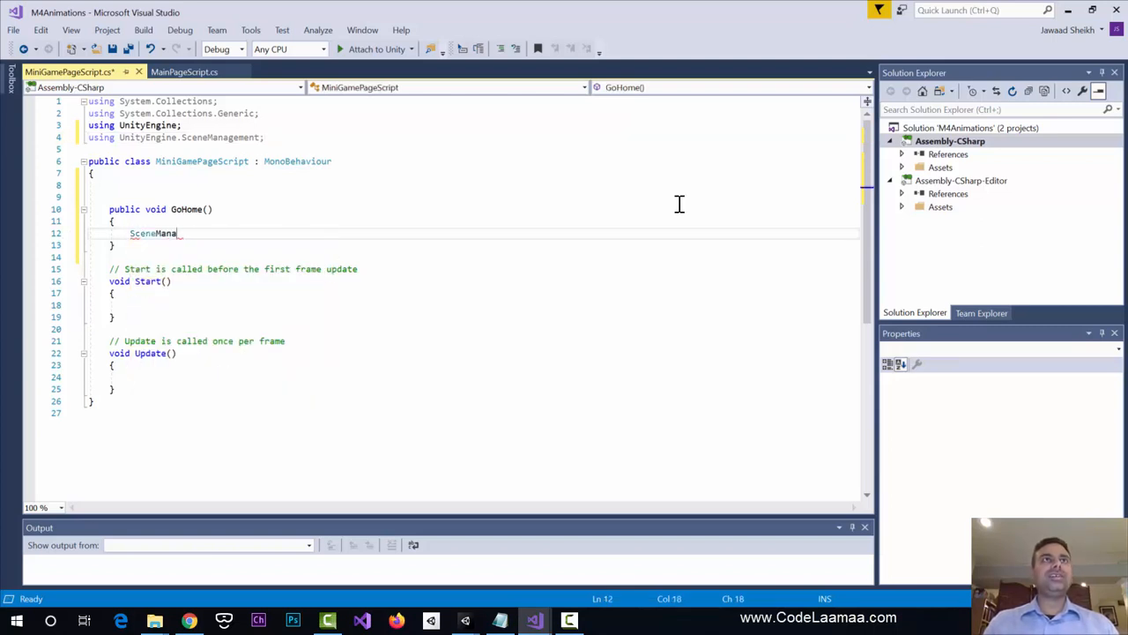
pyautogui.write('ger.Loa')
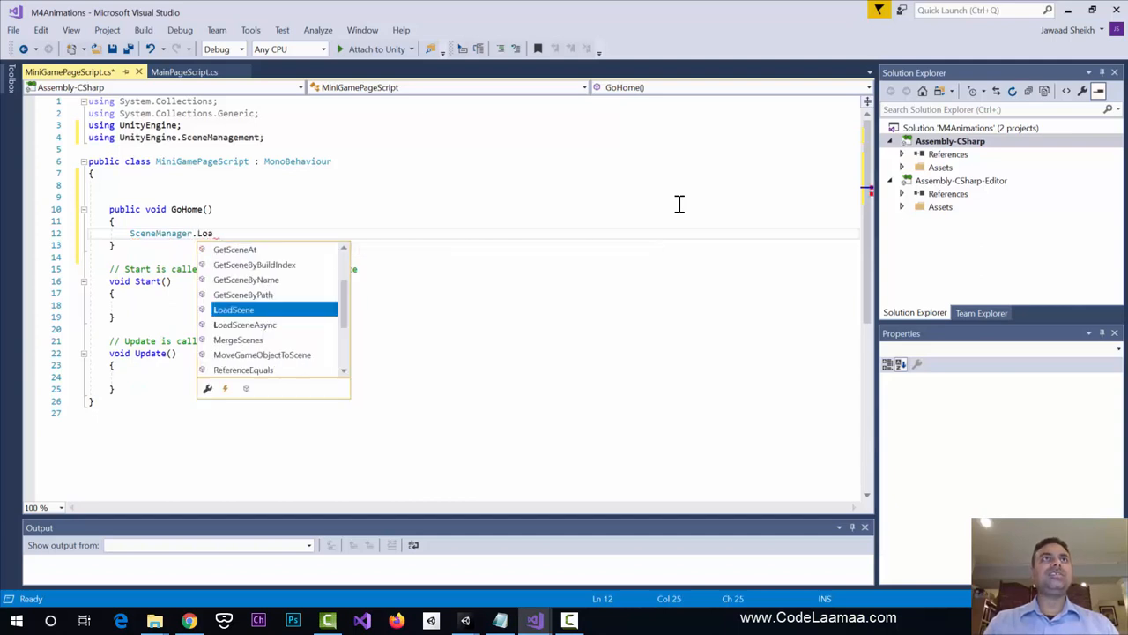
pyautogui.write('dScene("HomePa')
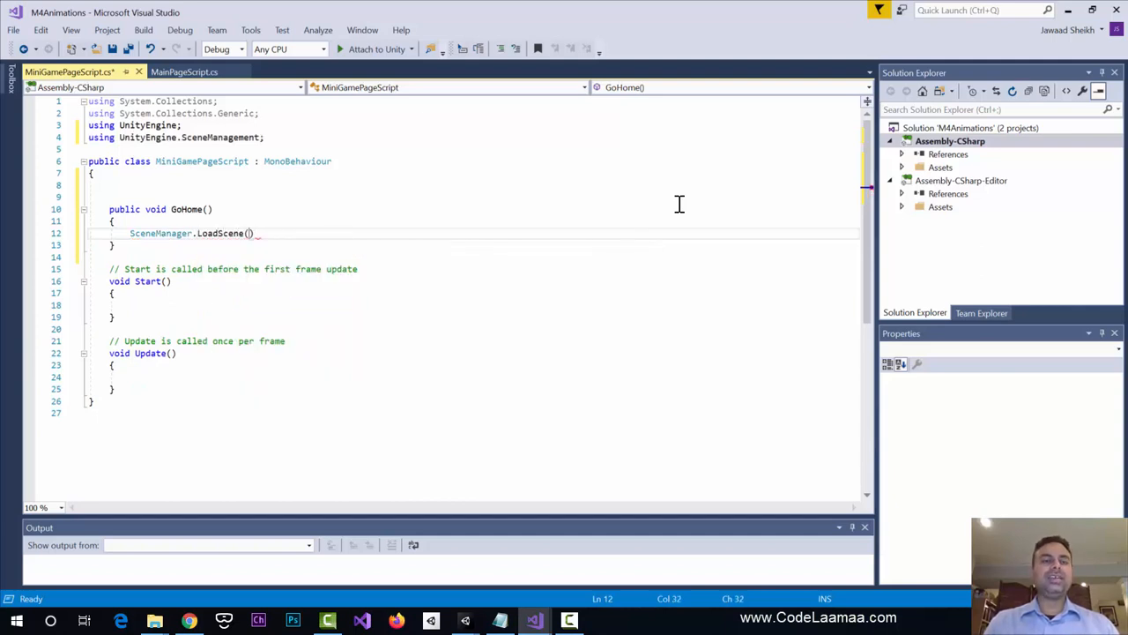
pyautogui.write('ge");')
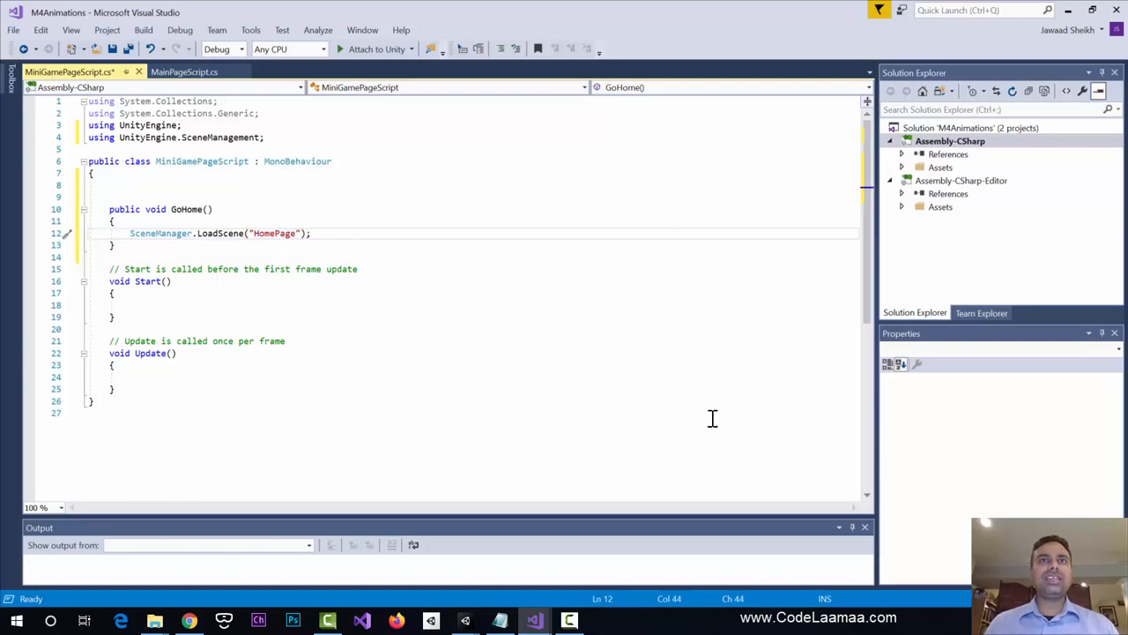
# - Look up the home scene's name in Unity's Scenes folder and change GoHome's LoadScene argument in Visual Studio to "HomeScene"
pyautogui.moveTo(469, 624)
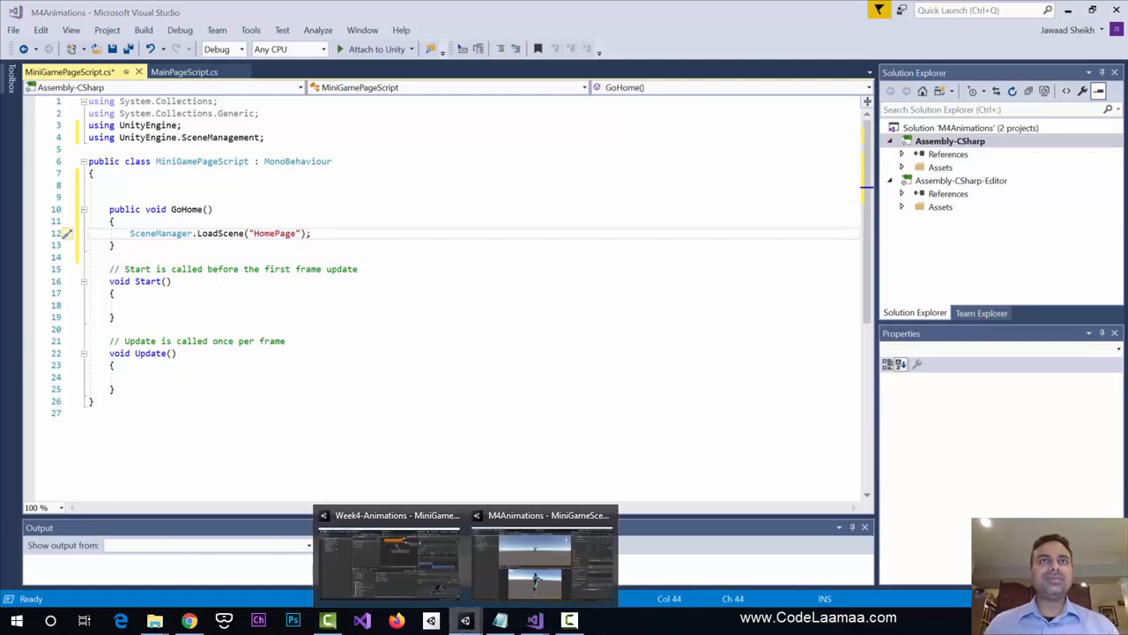
pyautogui.click(539, 568)
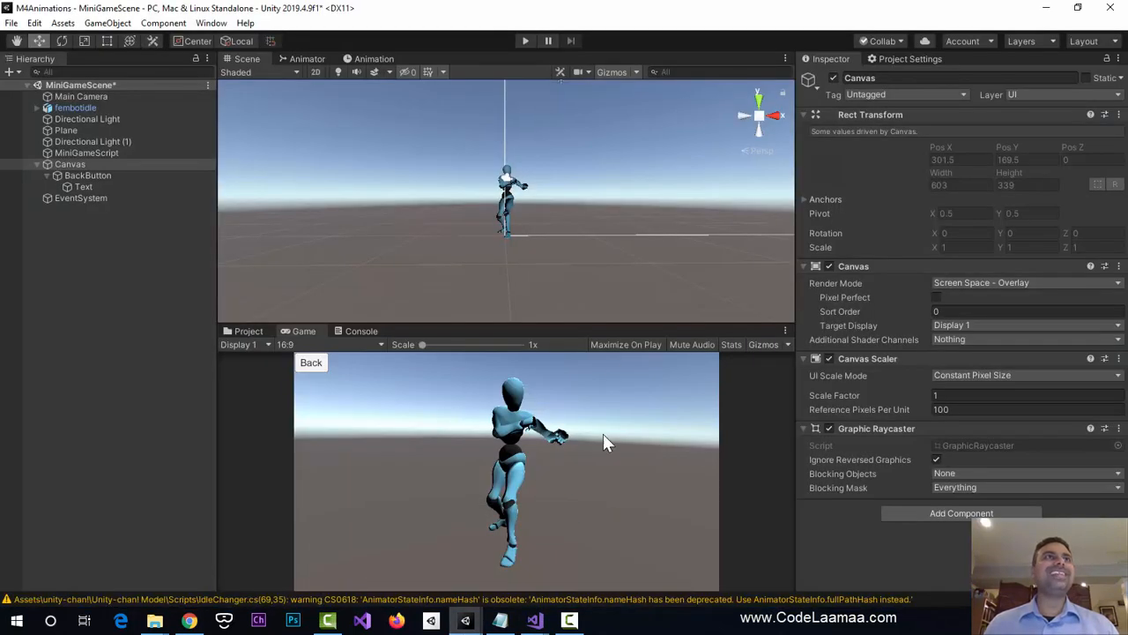
pyautogui.click(246, 331)
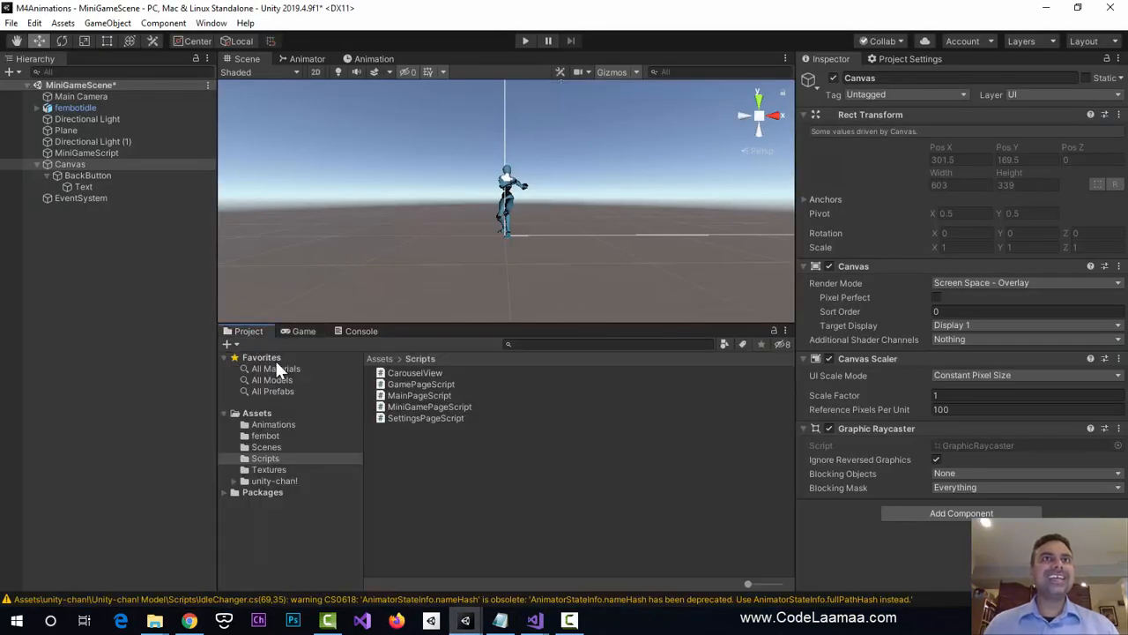
pyautogui.click(265, 447)
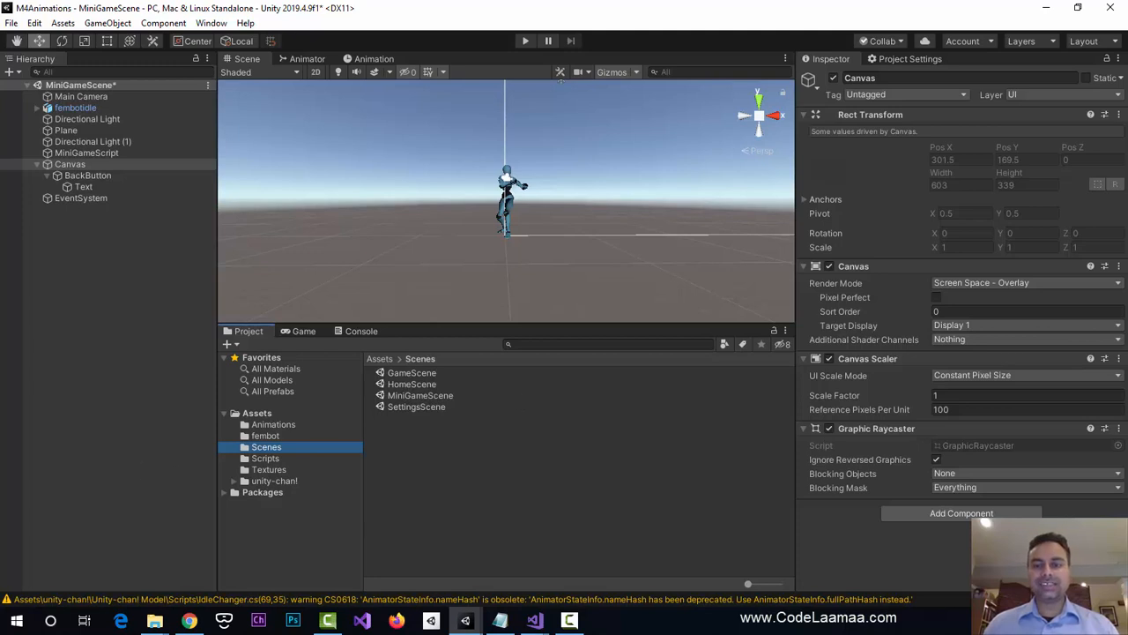
pyautogui.hotkey('alt', 'Tab')
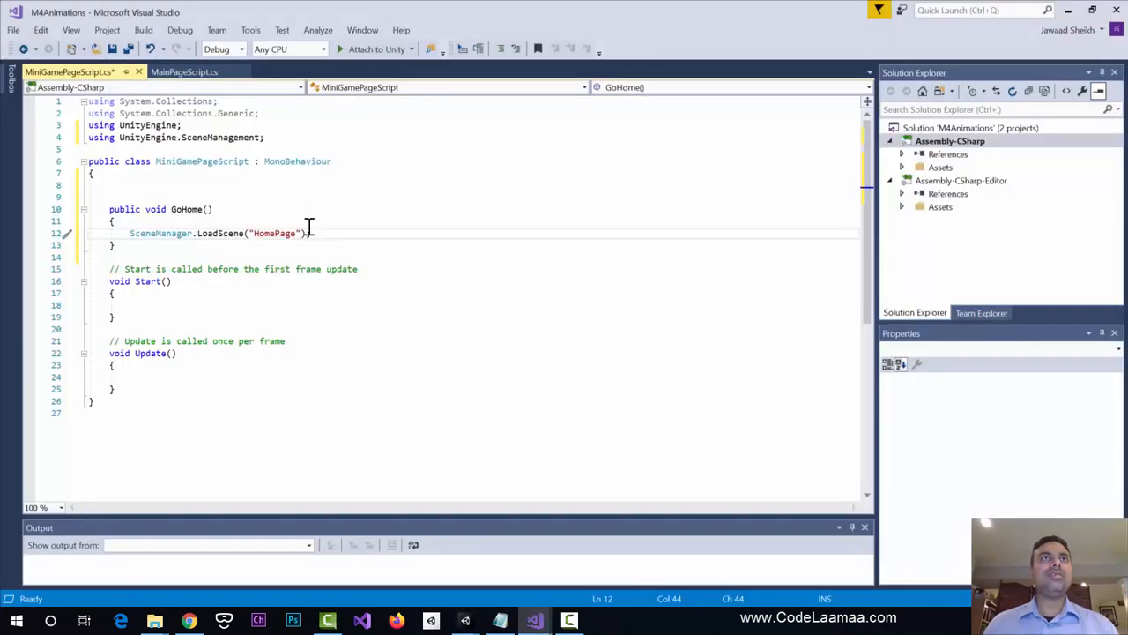
pyautogui.click(297, 232)
pyautogui.press('BackSpace')
pyautogui.press('BackSpace')
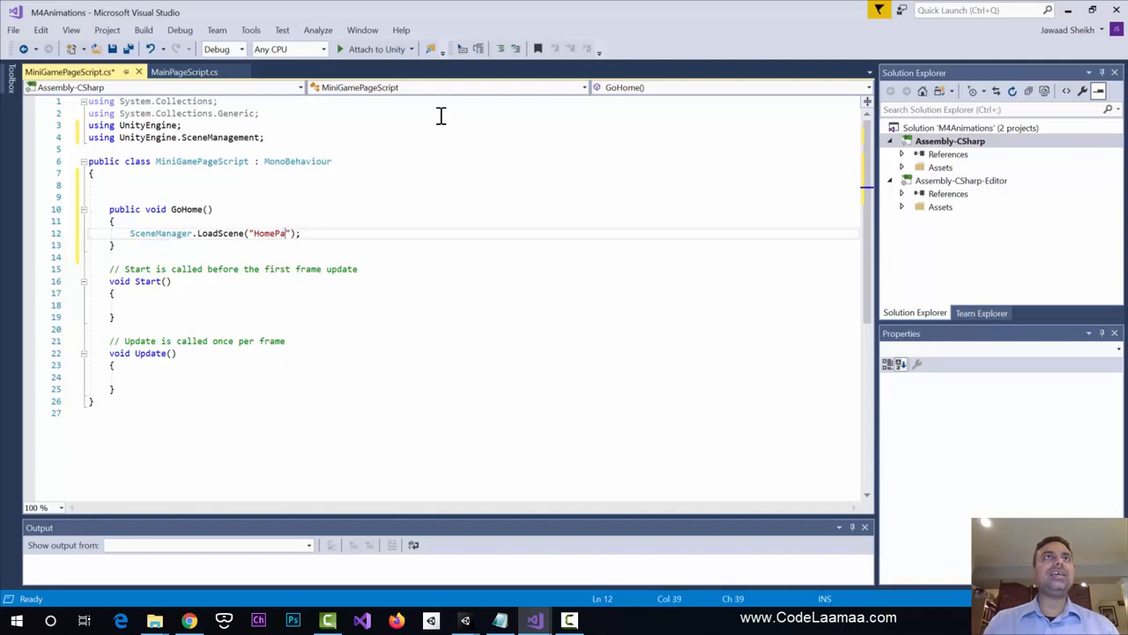
pyautogui.press('BackSpace')
pyautogui.press('BackSpace')
pyautogui.write('Scene')
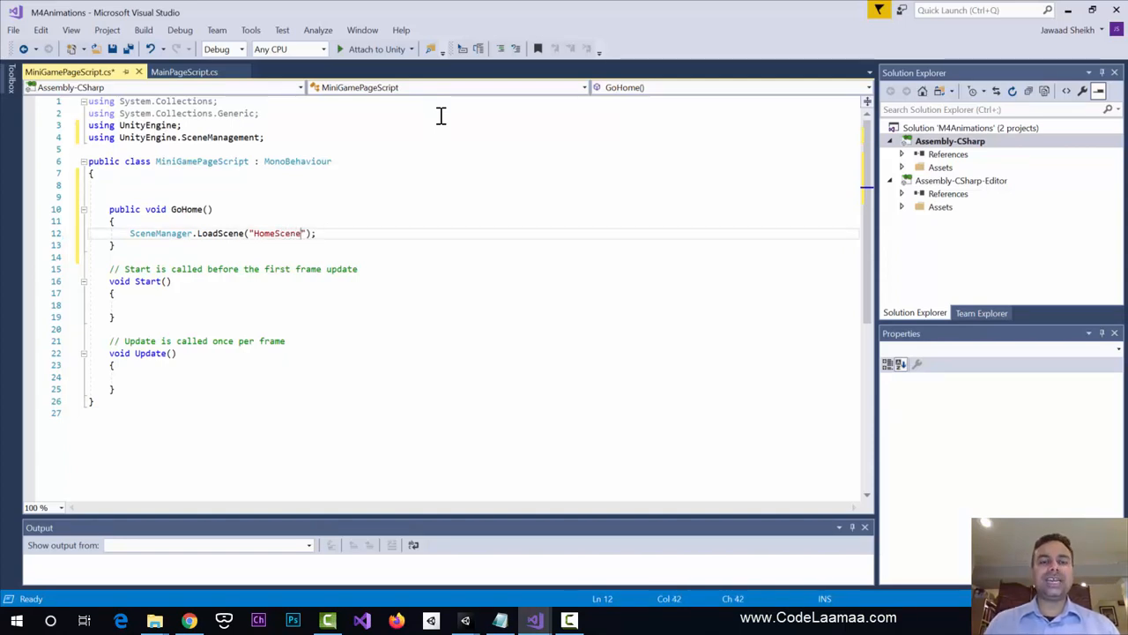
# - Declare the field public GameObject fembot; at the start of the MiniGamePageScript class
pyautogui.click(205, 175)
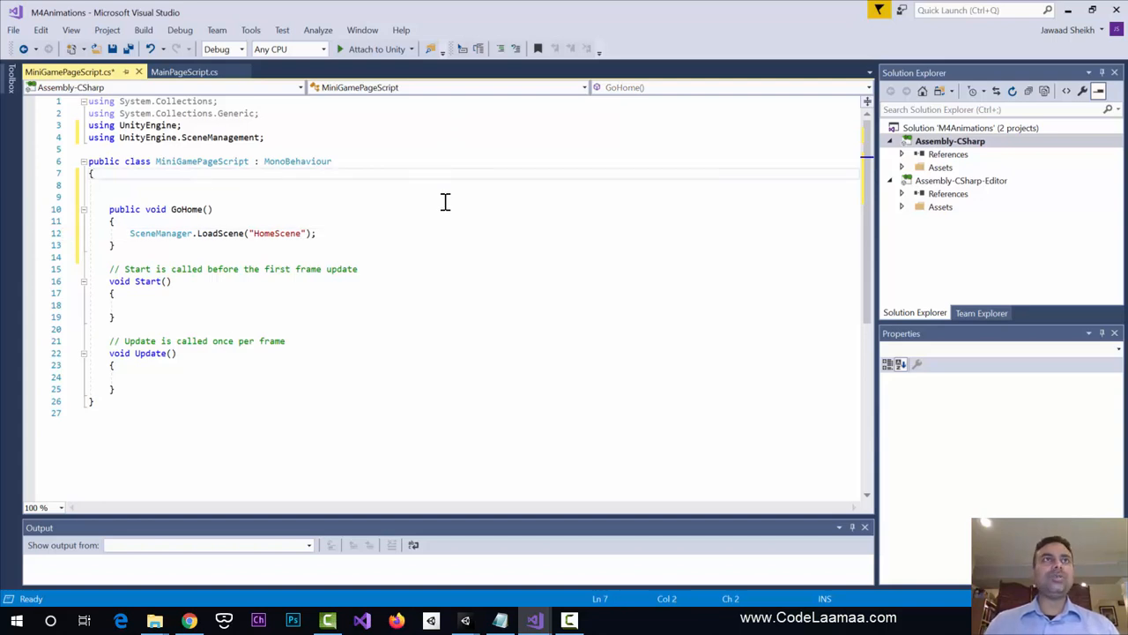
pyautogui.press('Return')
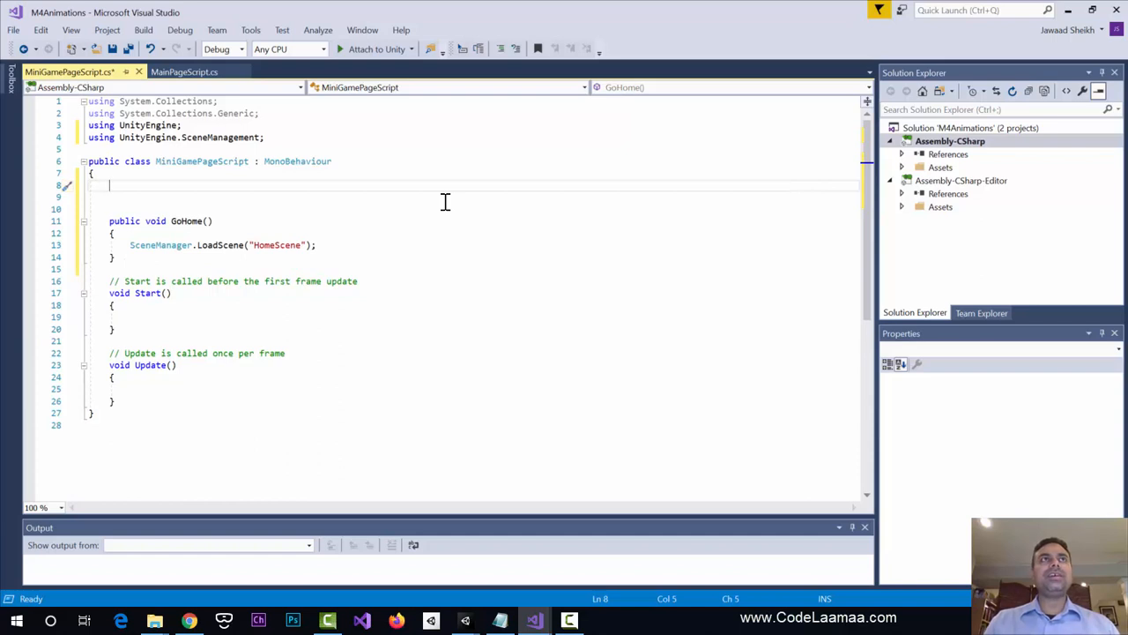
pyautogui.write('public GameO')
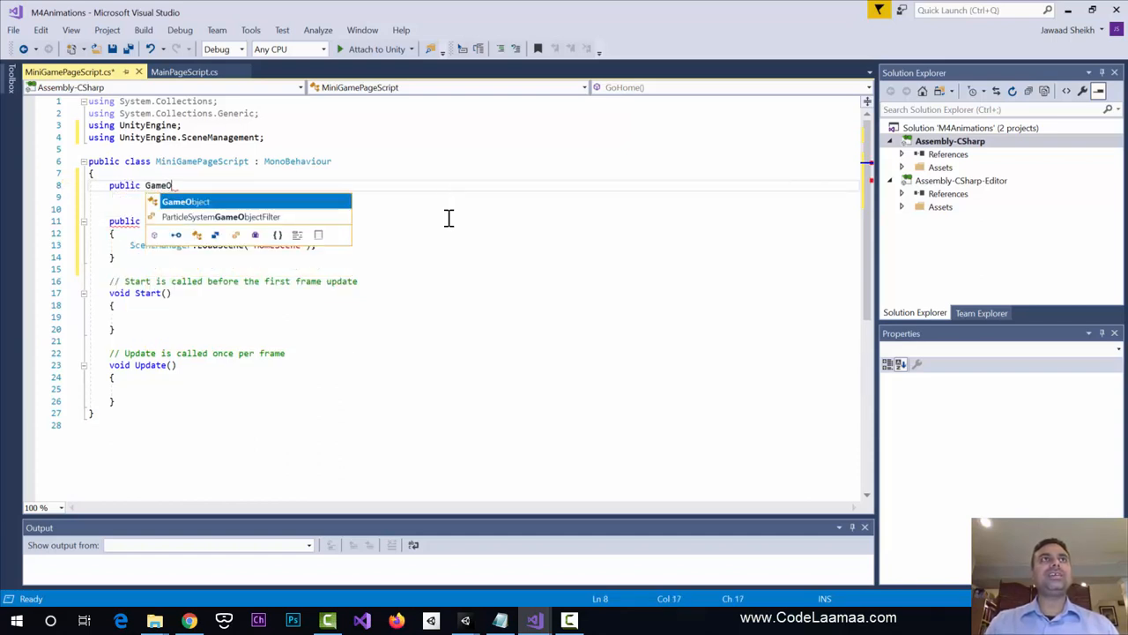
pyautogui.write('bject fembot;')
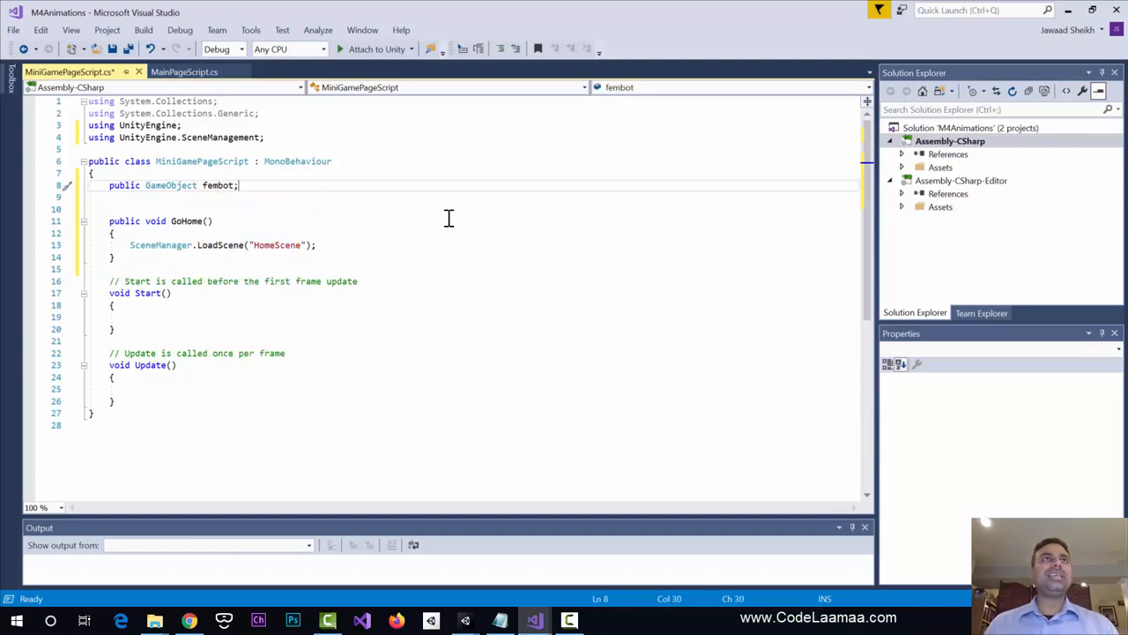
# - Move the Update method with its comment from the end of the class to between the fembot field and GoHome
pyautogui.moveTo(113, 354); pyautogui.dragTo(164, 413)
pyautogui.hotkey('ctrl', 'c')
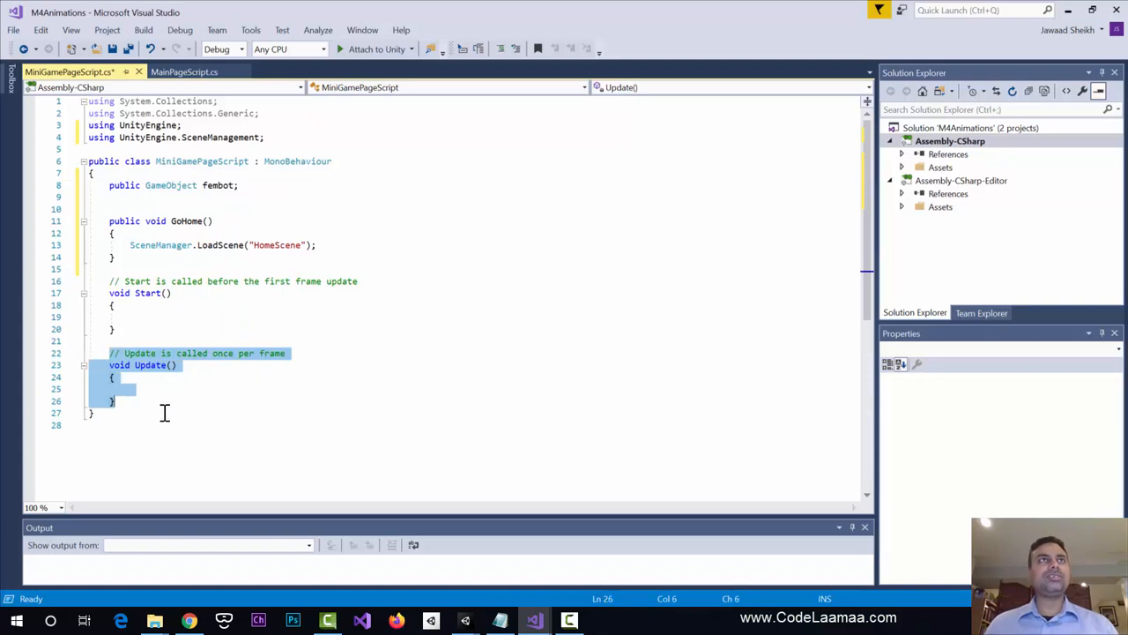
pyautogui.press('Delete')
pyautogui.click(151, 203)
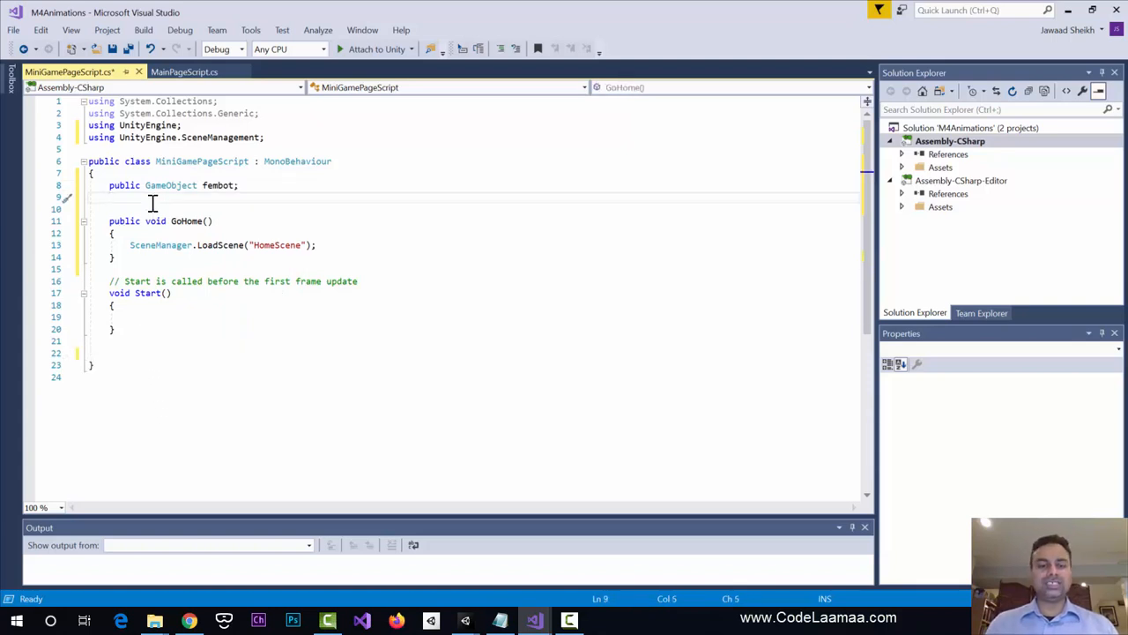
pyautogui.hotkey('ctrl', 'v')
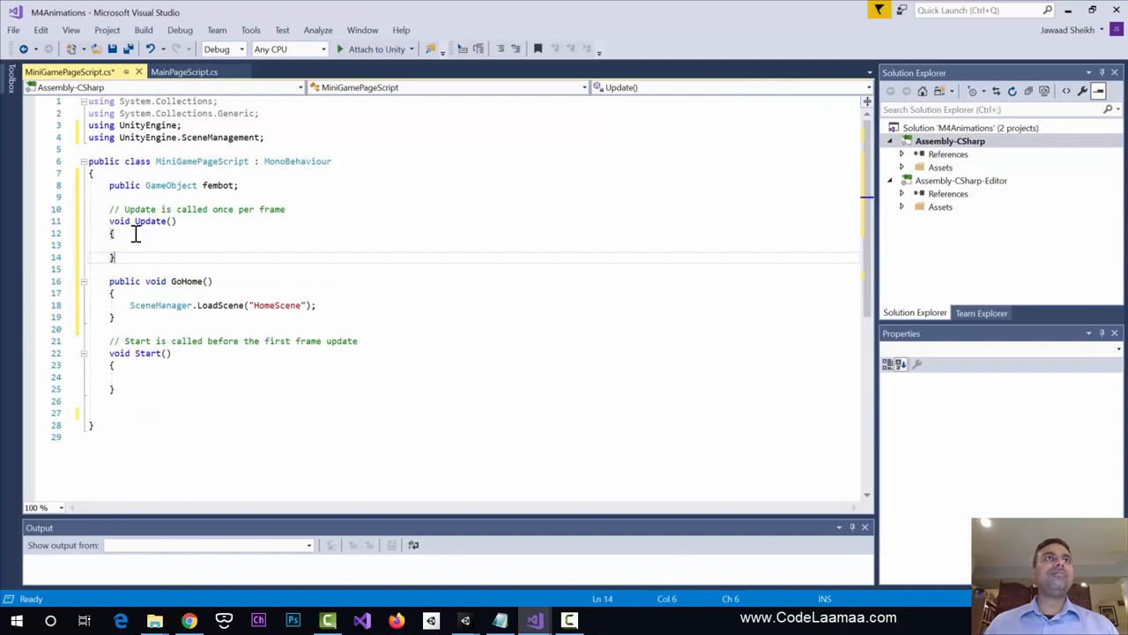
# - Inside the Update method, write an if condition that checks Input.GetKey(KeyCode.A)
pyautogui.click(141, 245)
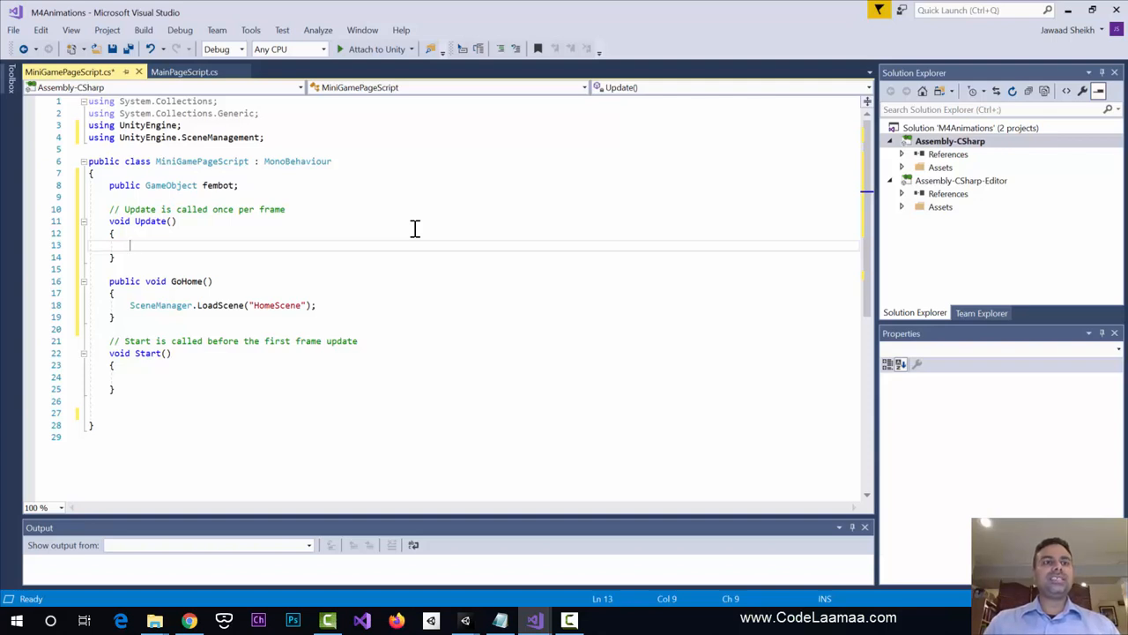
pyautogui.write('if(Input')
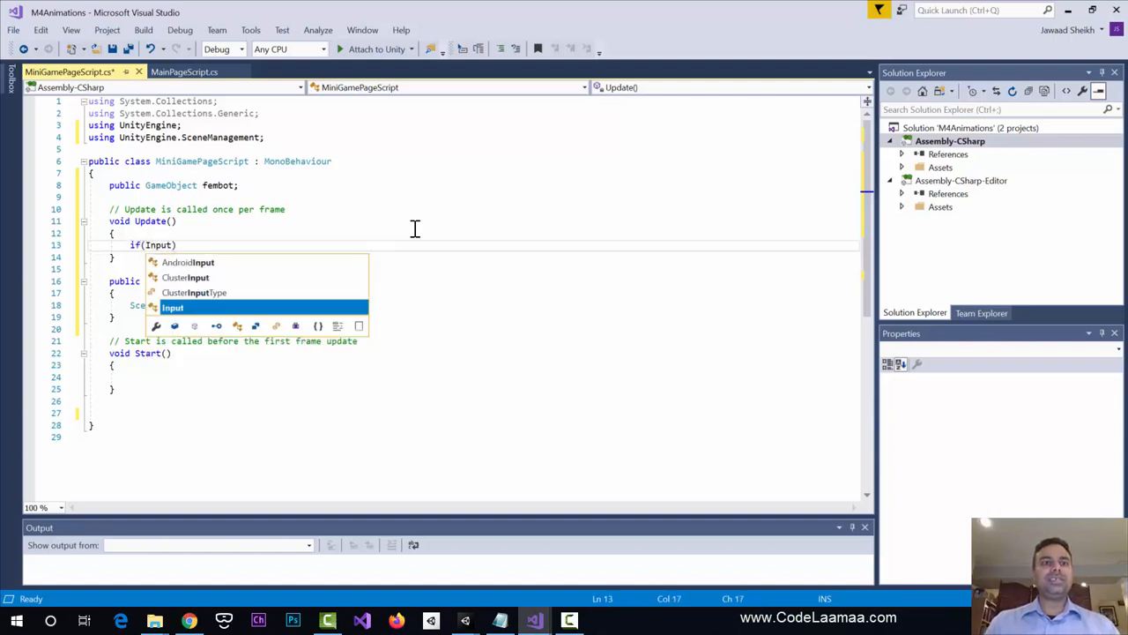
pyautogui.write('.GetKey')
pyautogui.press('Tab')
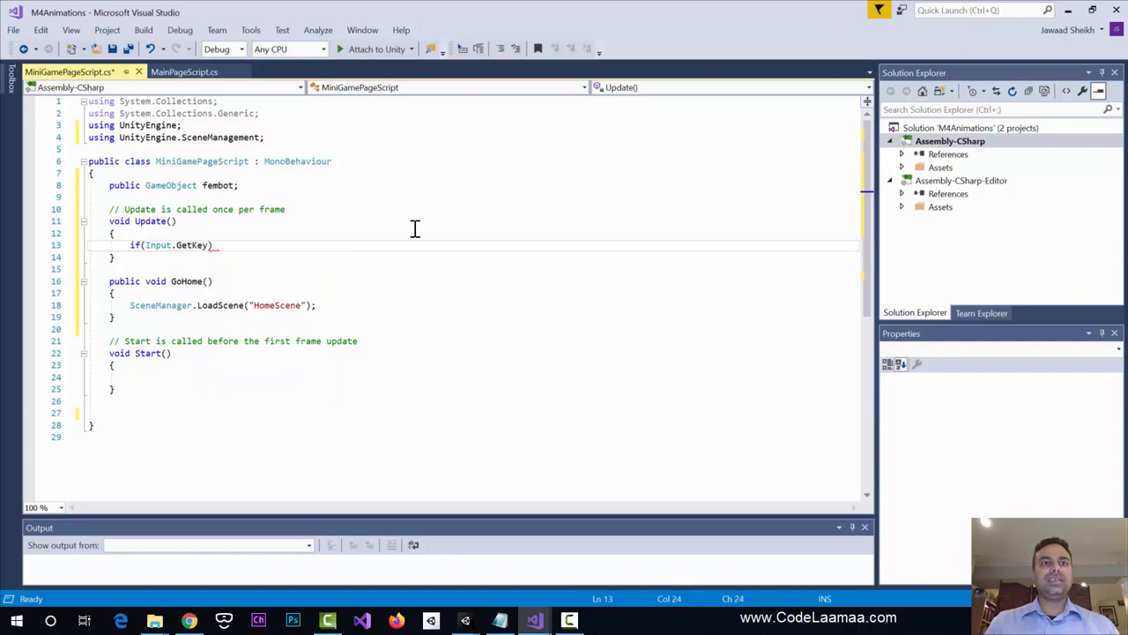
pyautogui.write('(Key')
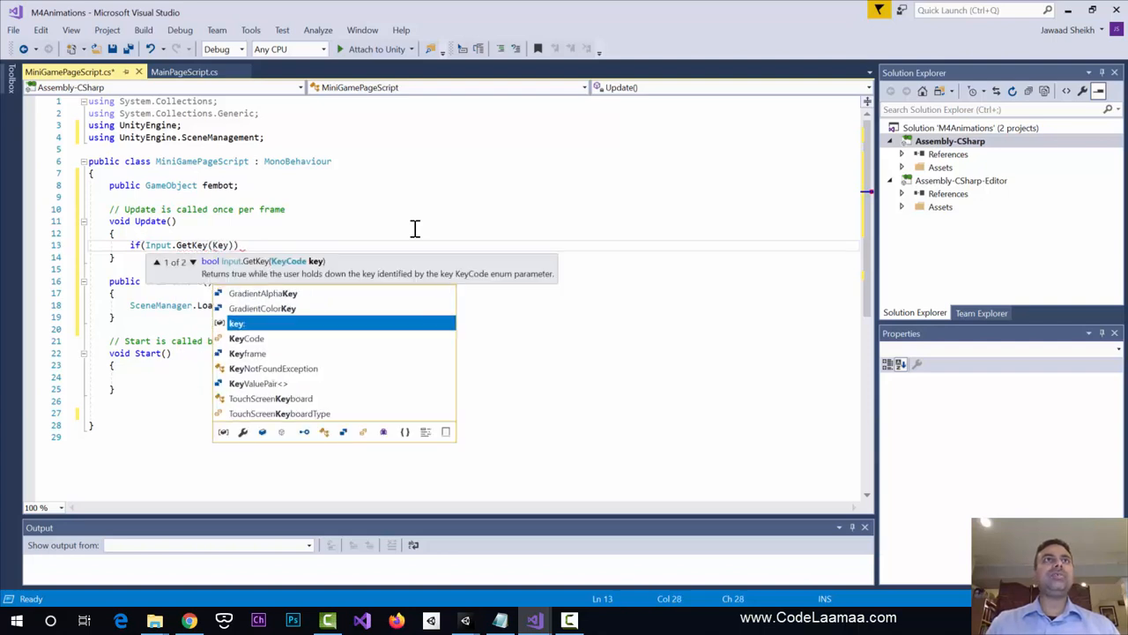
pyautogui.write('C')
pyautogui.press('Tab')
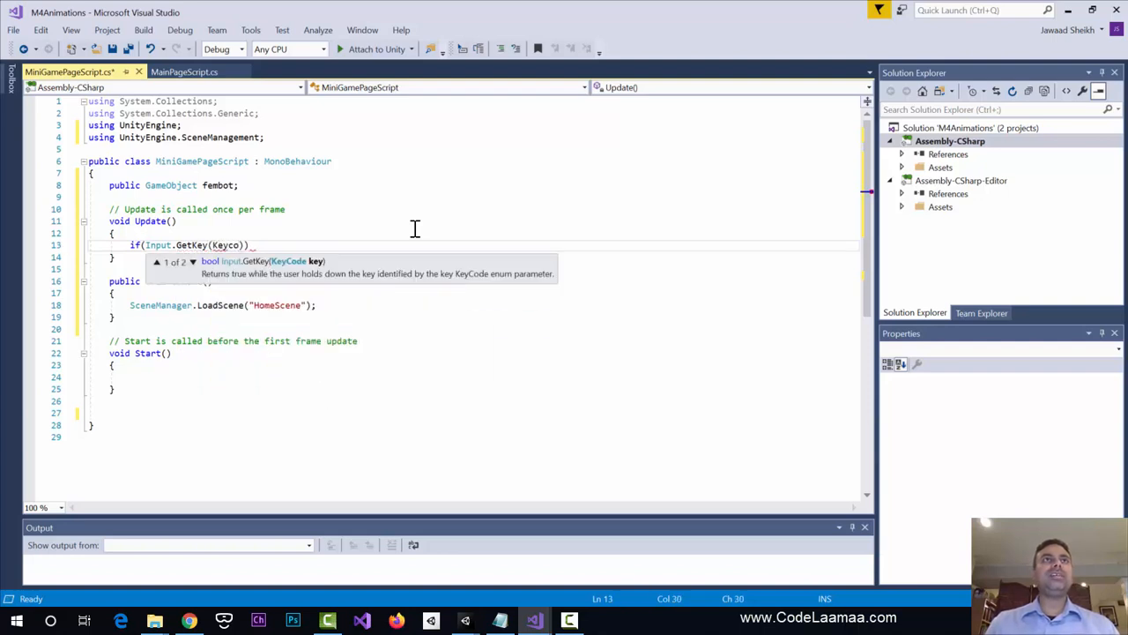
pyautogui.write('.A')
pyautogui.press('End')
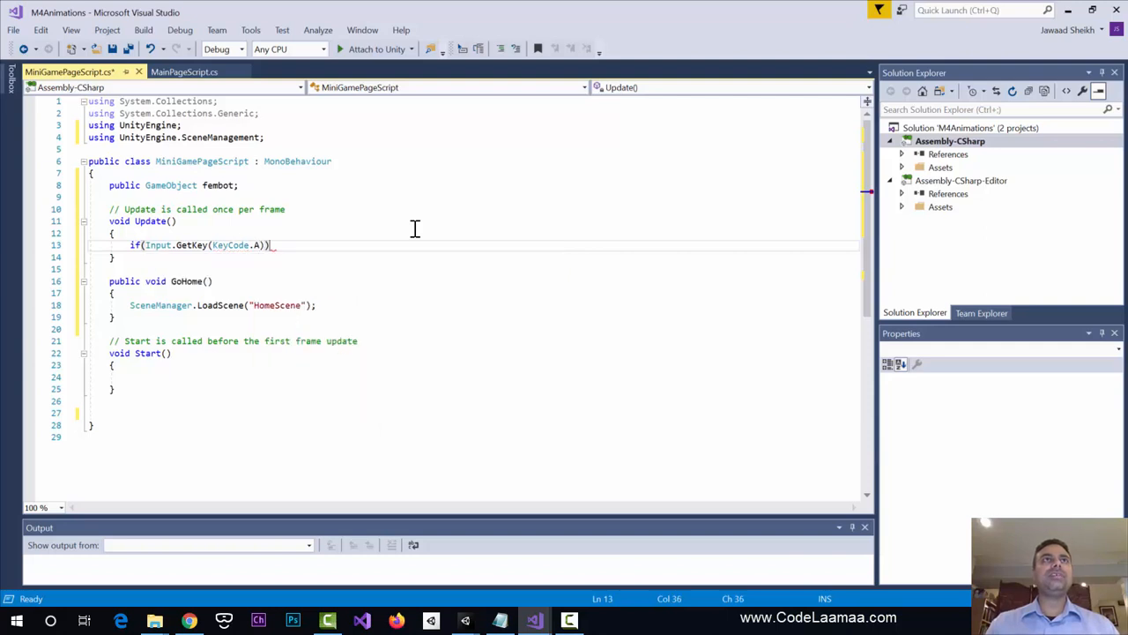
# - Under the KeyCode.A condition, add fembot.GetComponent<Animator>().SetTrigger("attack1trigger"); as its statement
pyautogui.press('Return')
pyautogui.write('f')
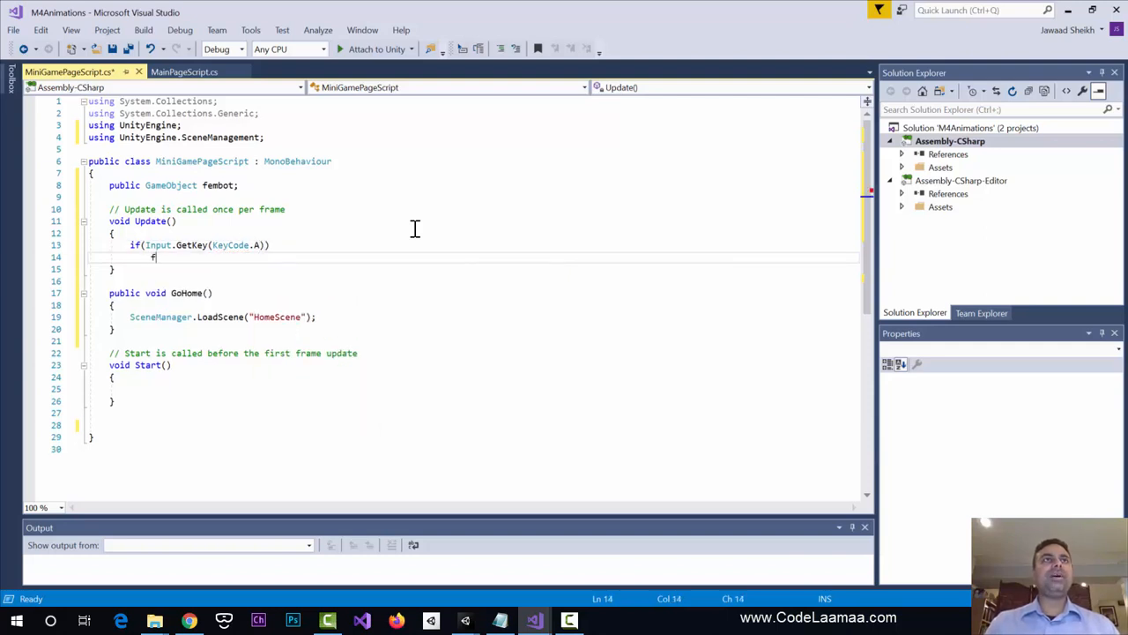
pyautogui.write('embot.getCom')
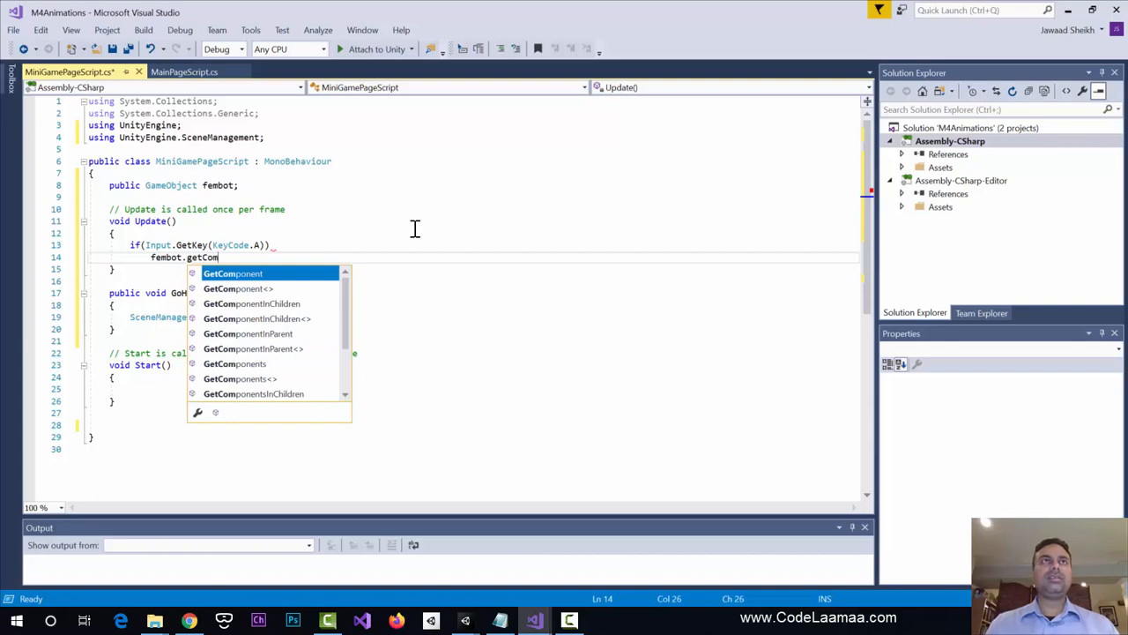
pyautogui.press('Tab')
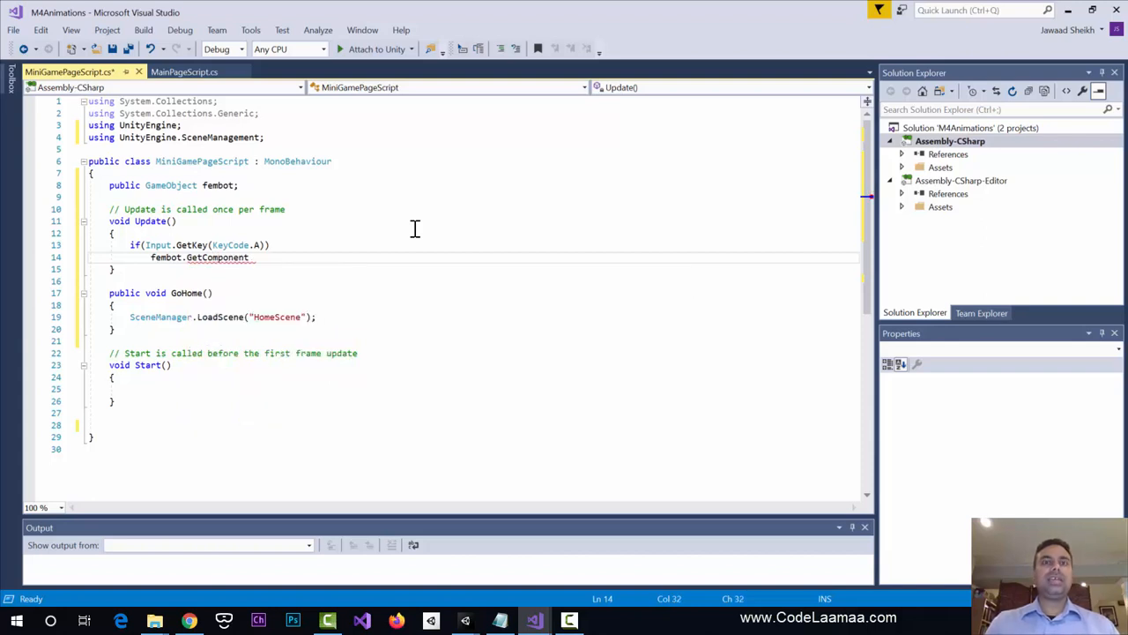
pyautogui.write('<Anima')
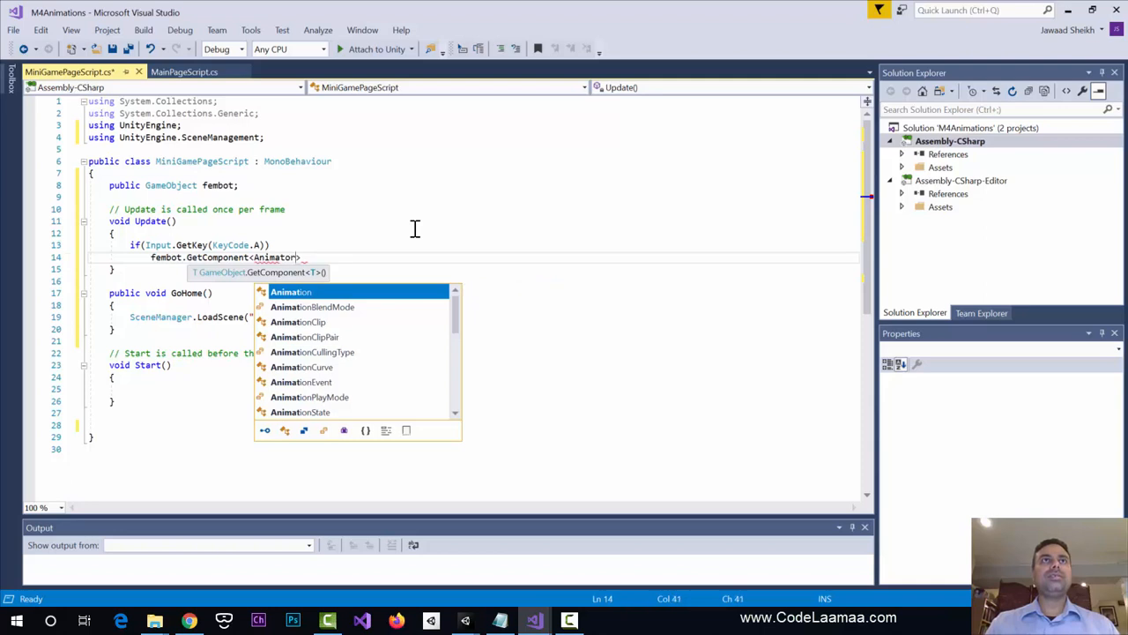
pyautogui.write('tor')
pyautogui.press('Tab')
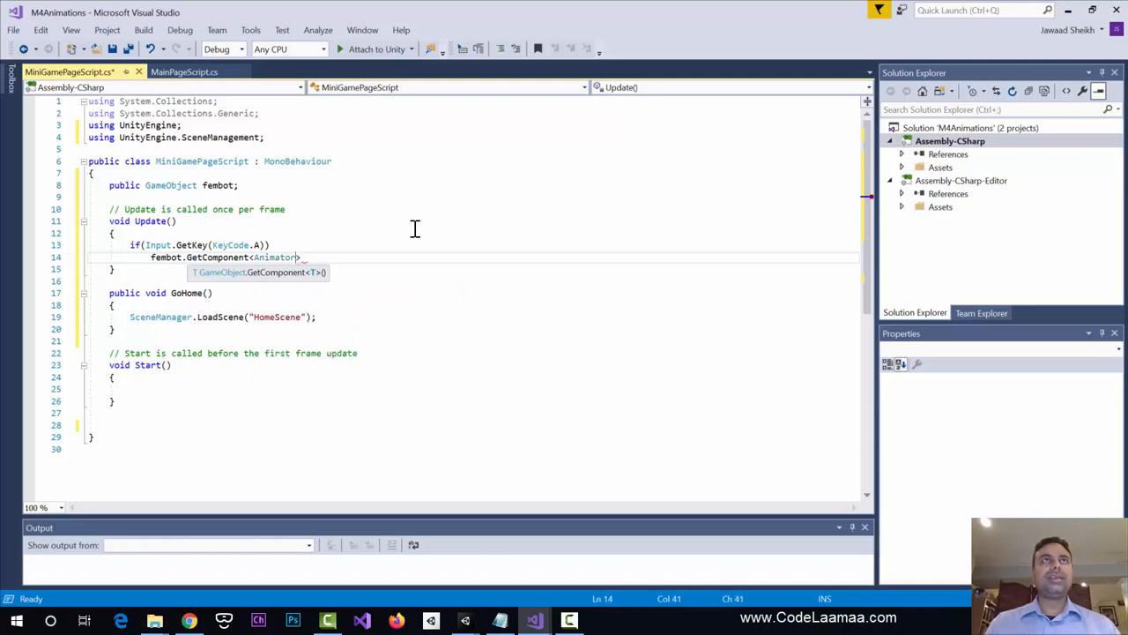
pyautogui.write('()')
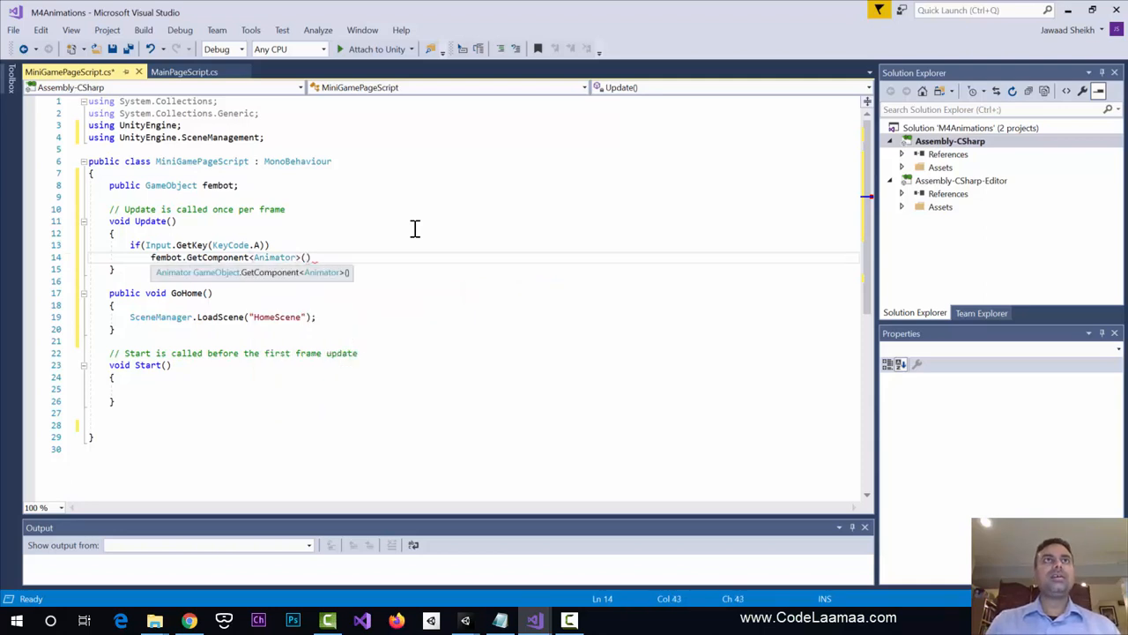
pyautogui.write('.')
pyautogui.write('SetTri')
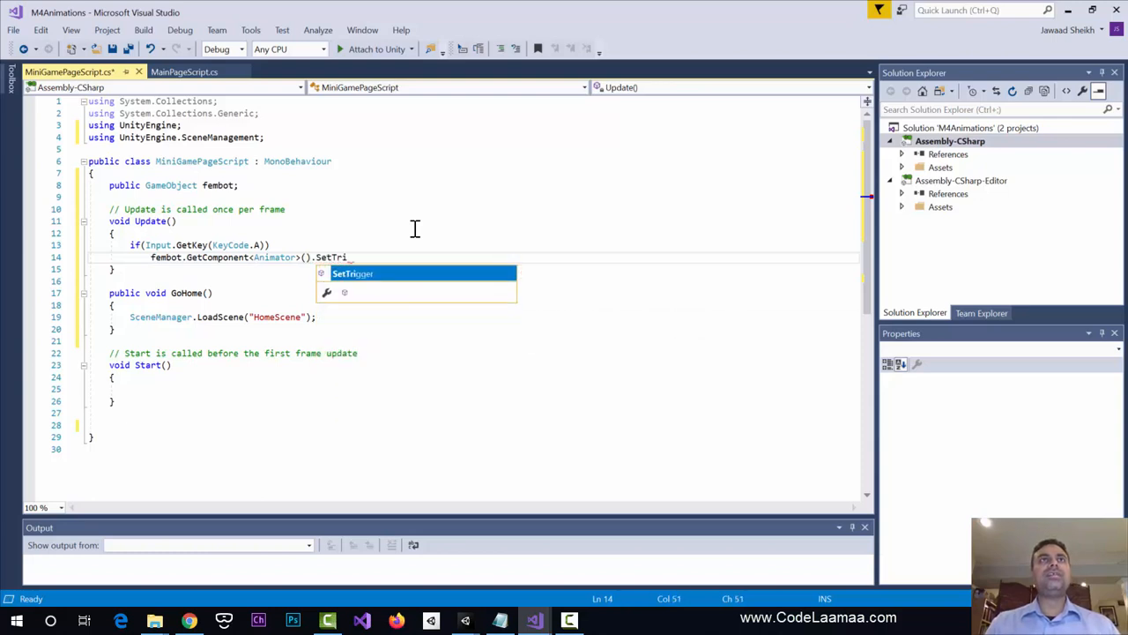
pyautogui.press('Tab')
pyautogui.write('("att')
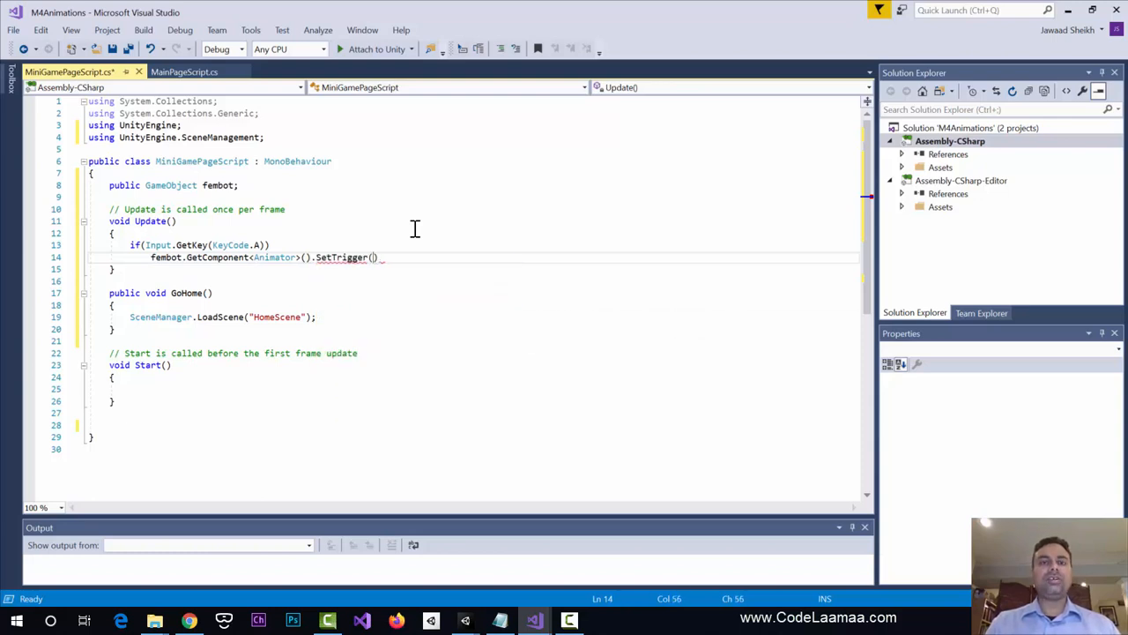
pyautogui.write('ack1')
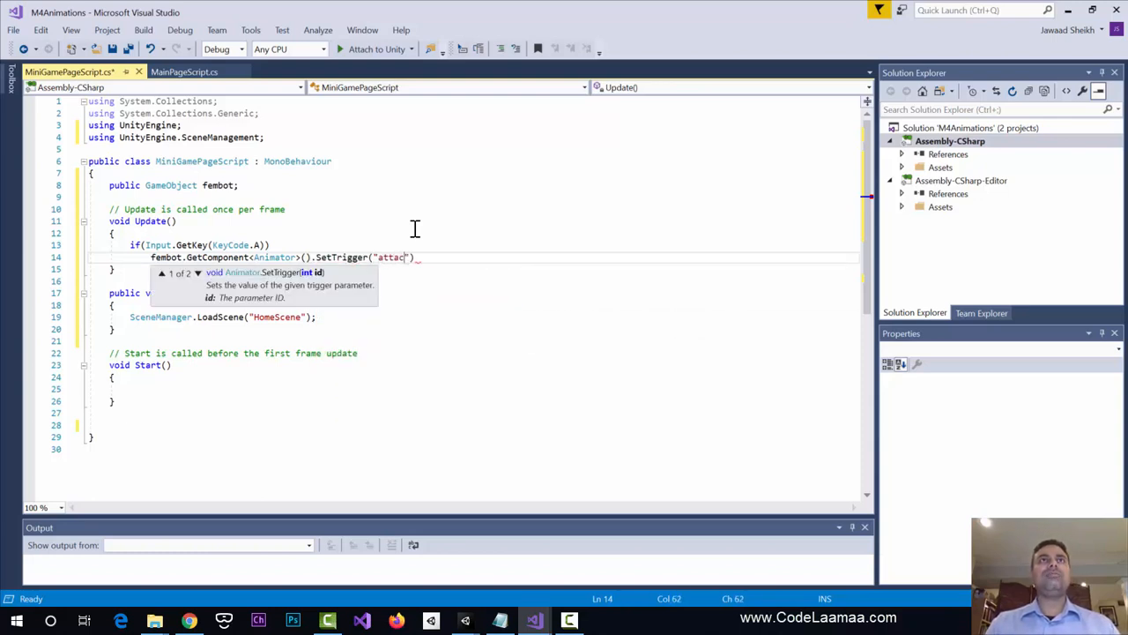
pyautogui.write('trigger");')
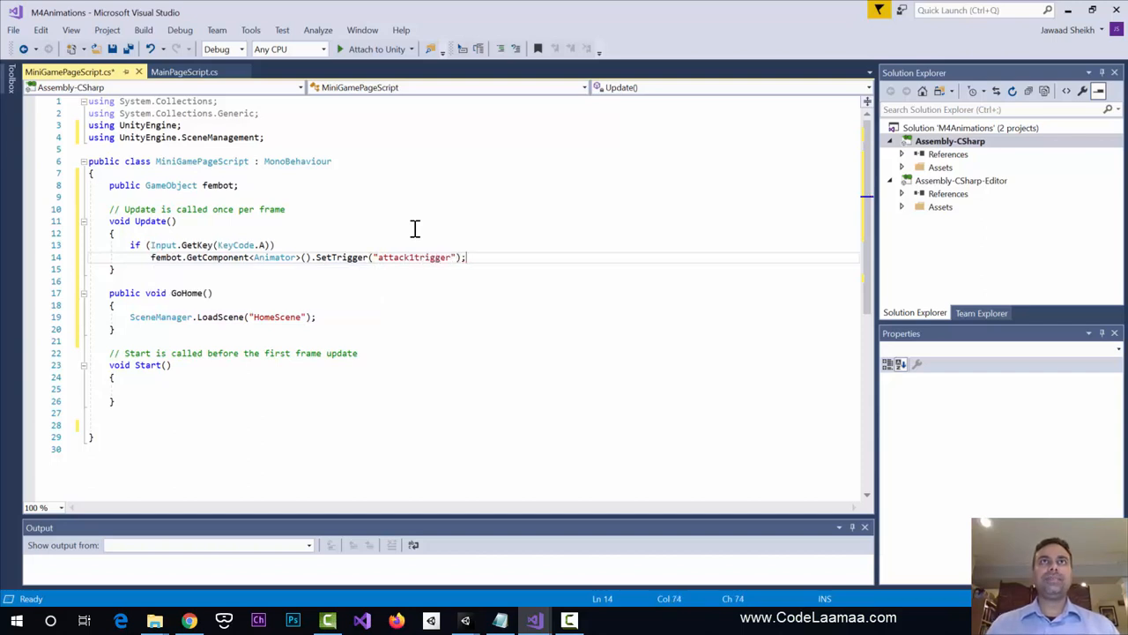
# - Below the attack1trigger statement, after a blank line, write a second if condition checking Input.GetKey(KeyCode.S)
pyautogui.press('Return')
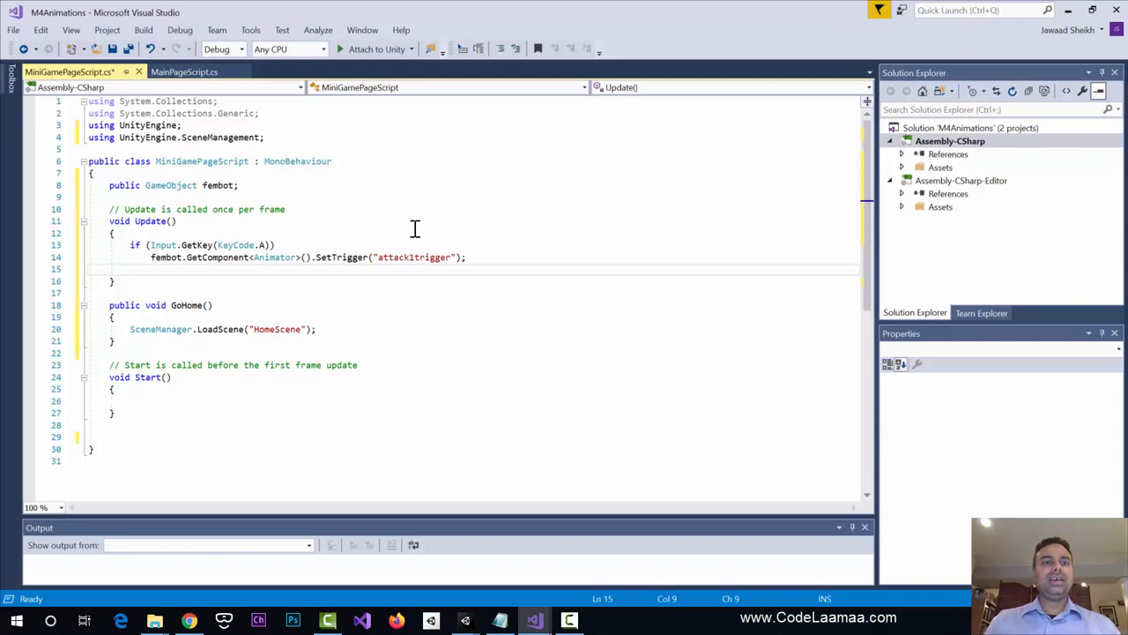
pyautogui.press('Return')
pyautogui.write('if(In')
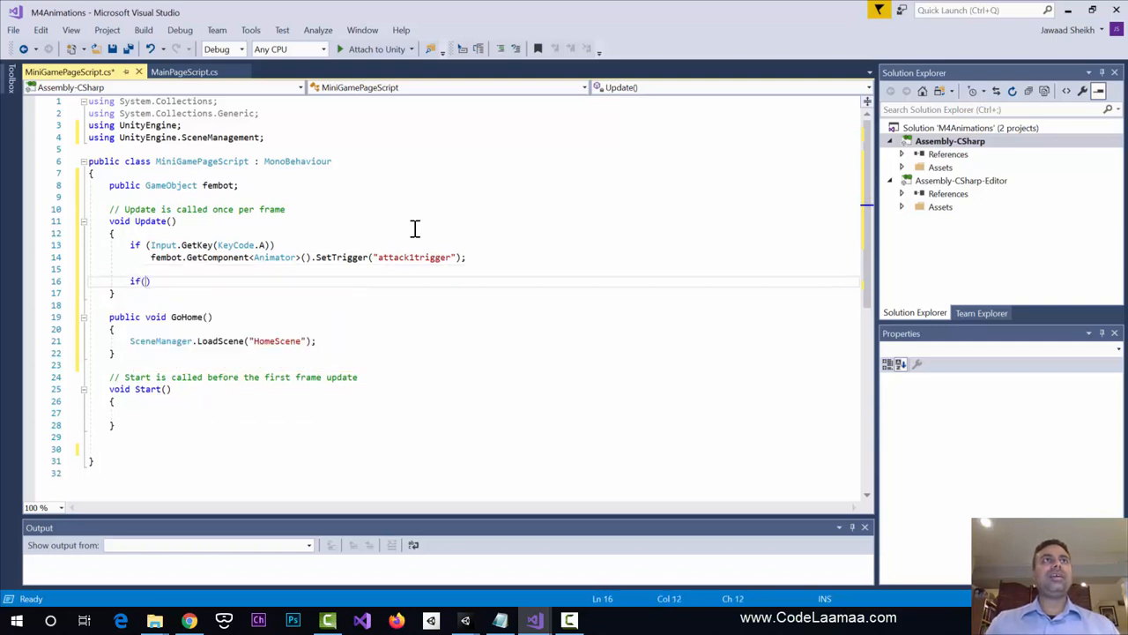
pyautogui.write('put.GetKe')
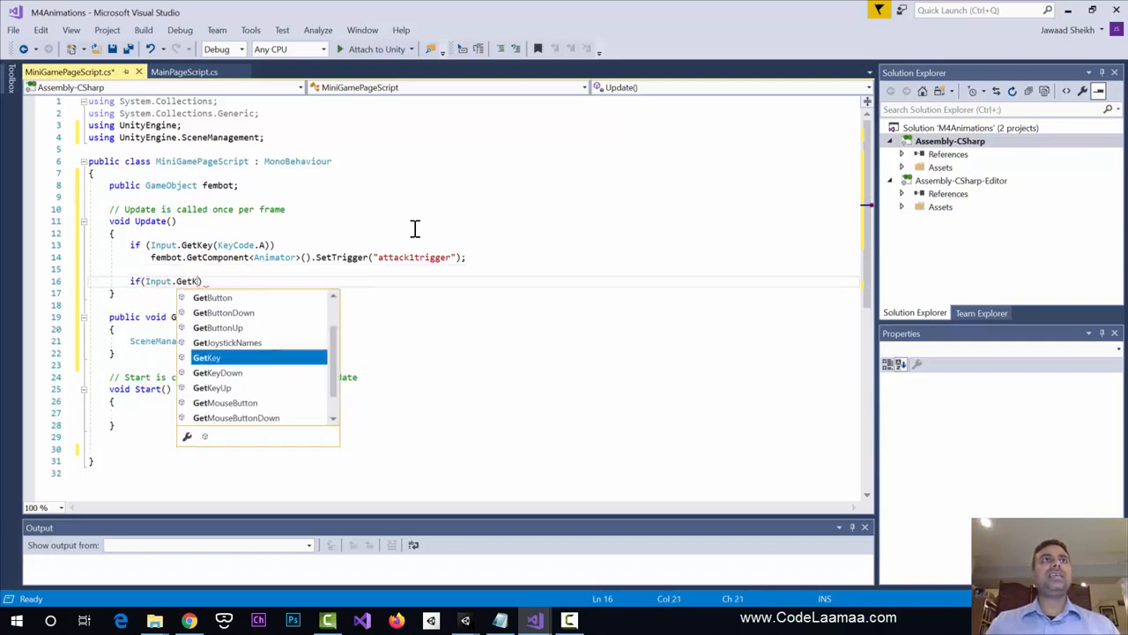
pyautogui.write('y(KeyK')
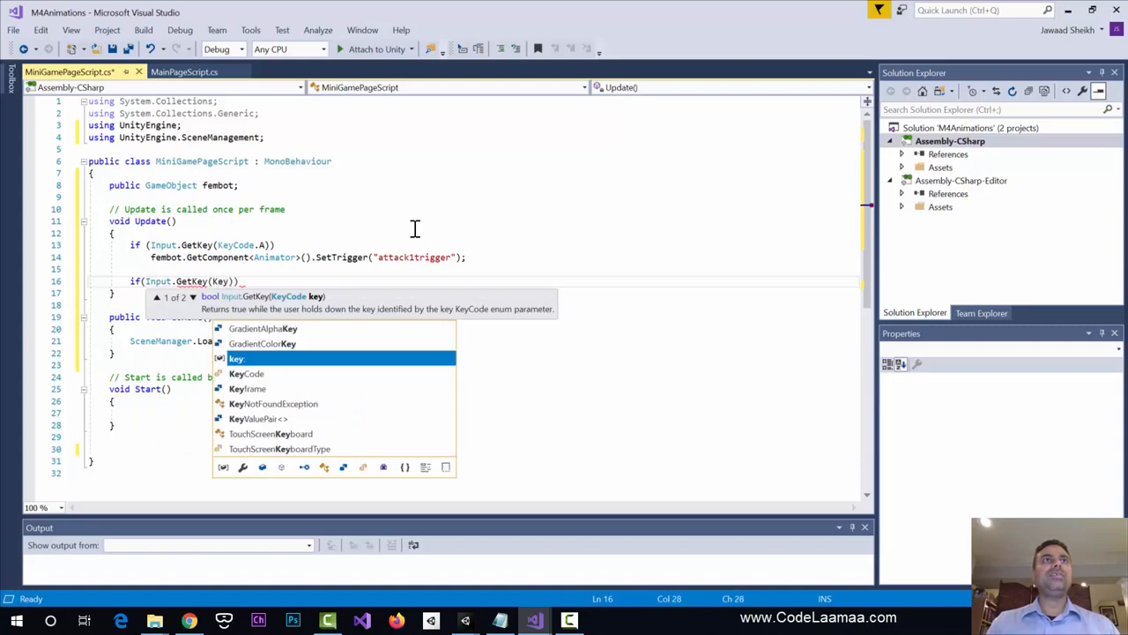
pyautogui.write('o')
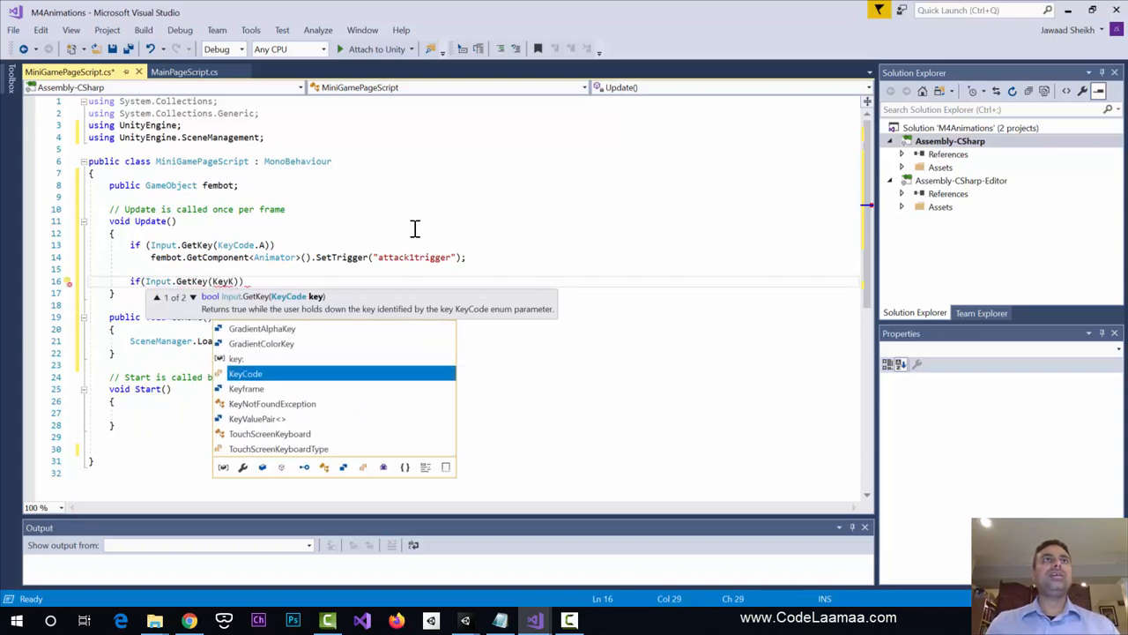
pyautogui.press('Tab')
pyautogui.write('.S')
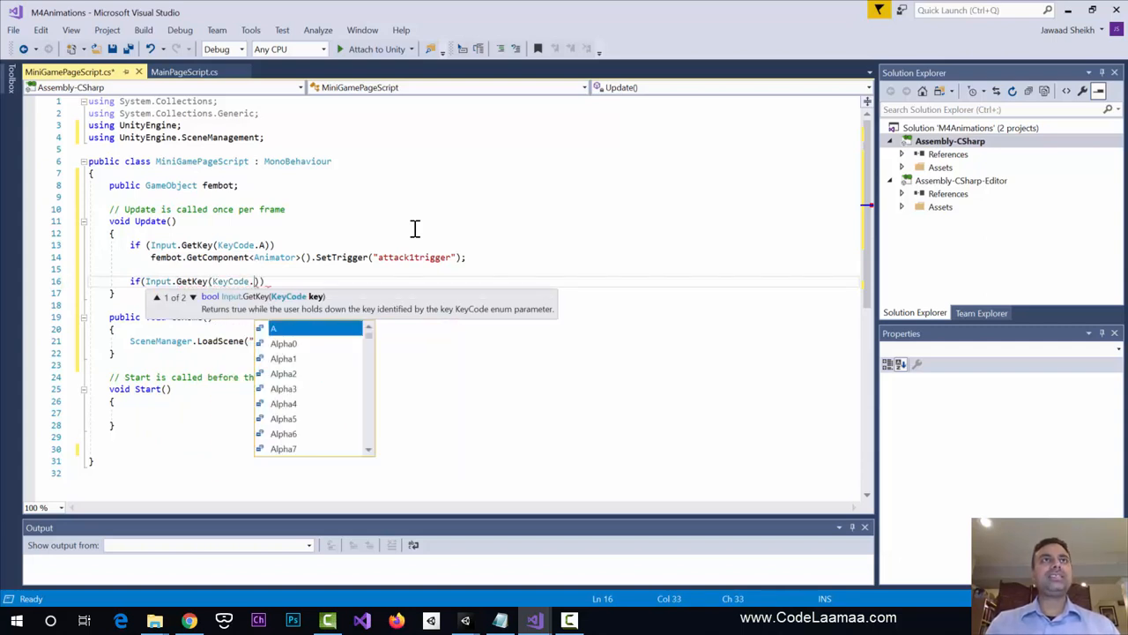
pyautogui.write('))')
# - Under the KeyCode.S condition, add fembot.GetComponent<Animator>().SetTrigger("attack2trigger"); as its statement
pyautogui.press('Return')
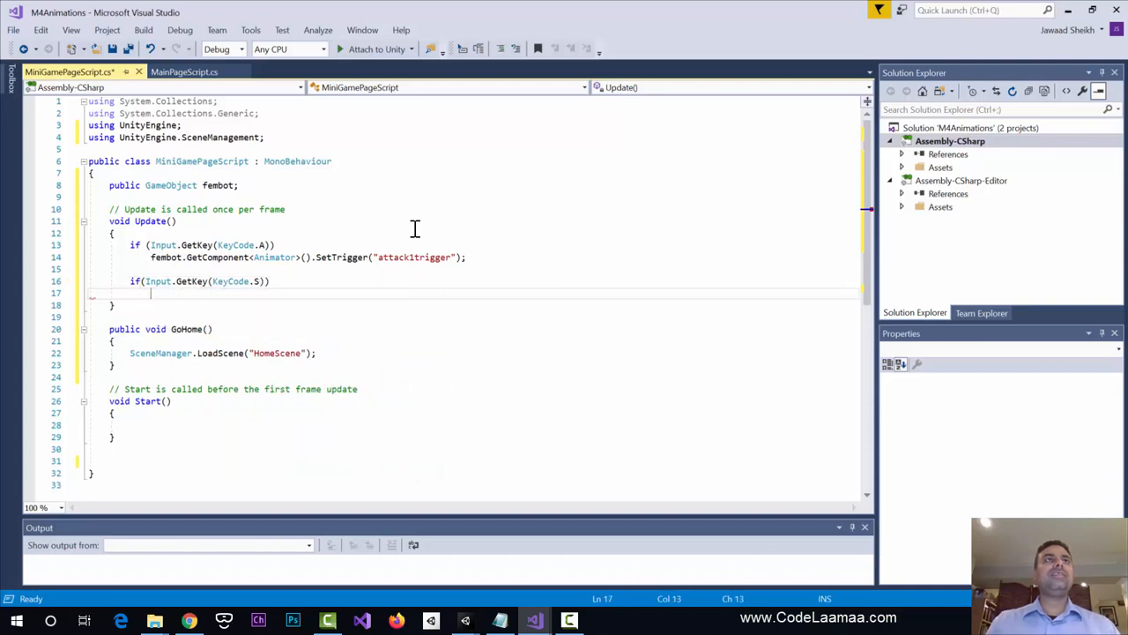
pyautogui.write('femb')
pyautogui.press('Tab')
pyautogui.write('.getc')
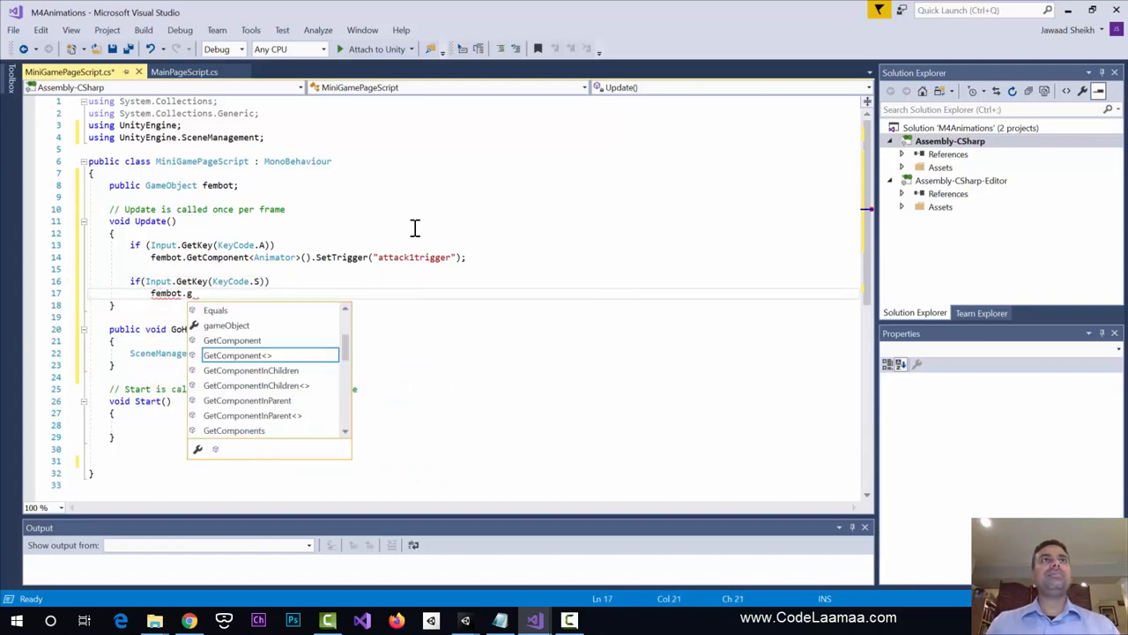
pyautogui.press('Tab')
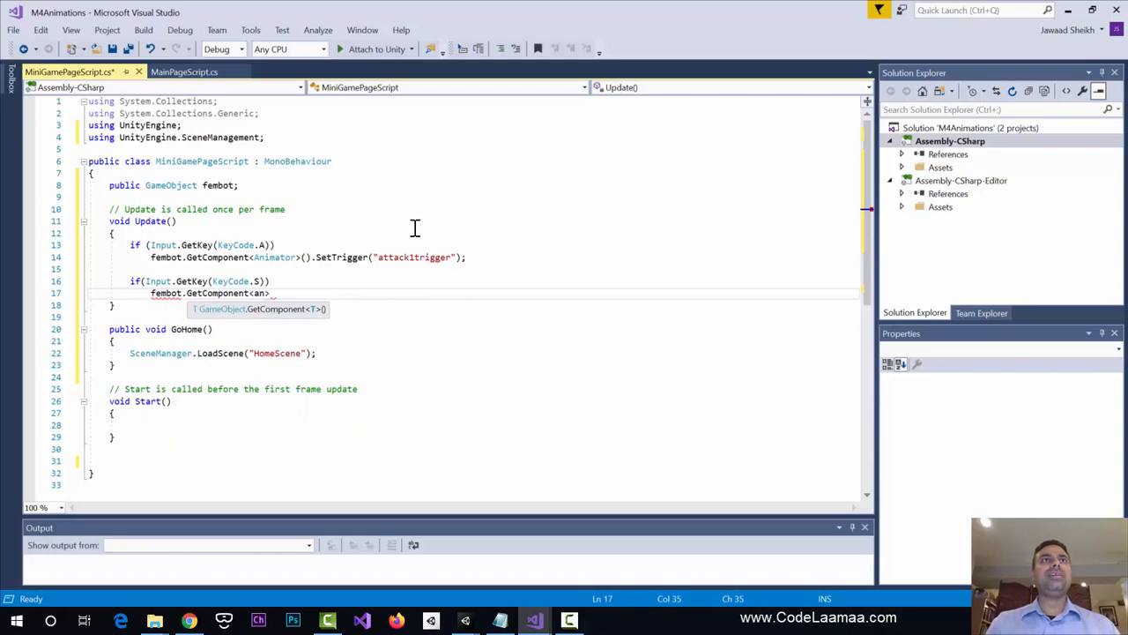
pyautogui.write('ima')
pyautogui.press('Tab')
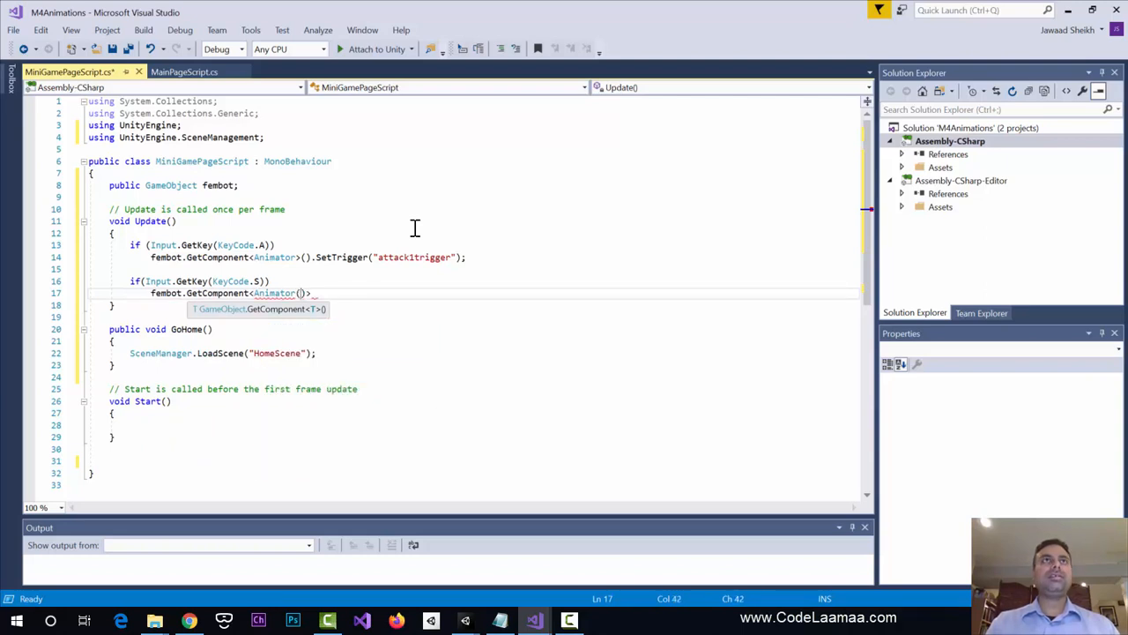
pyautogui.write(')')
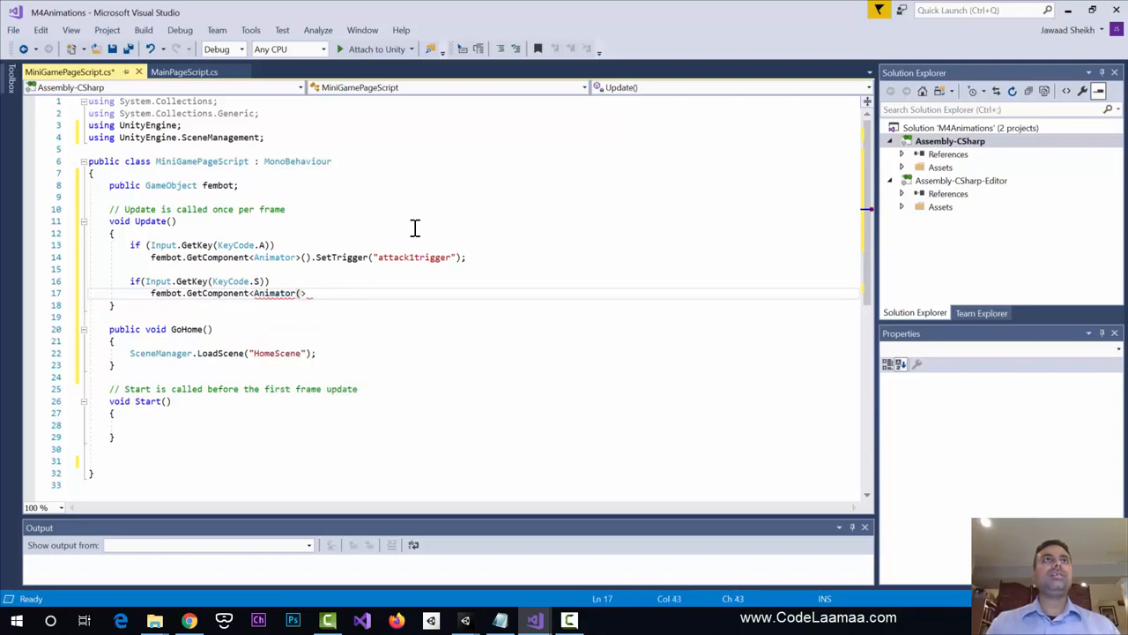
pyautogui.press('BackSpace')
pyautogui.press('BackSpace')
pyautogui.write('().')
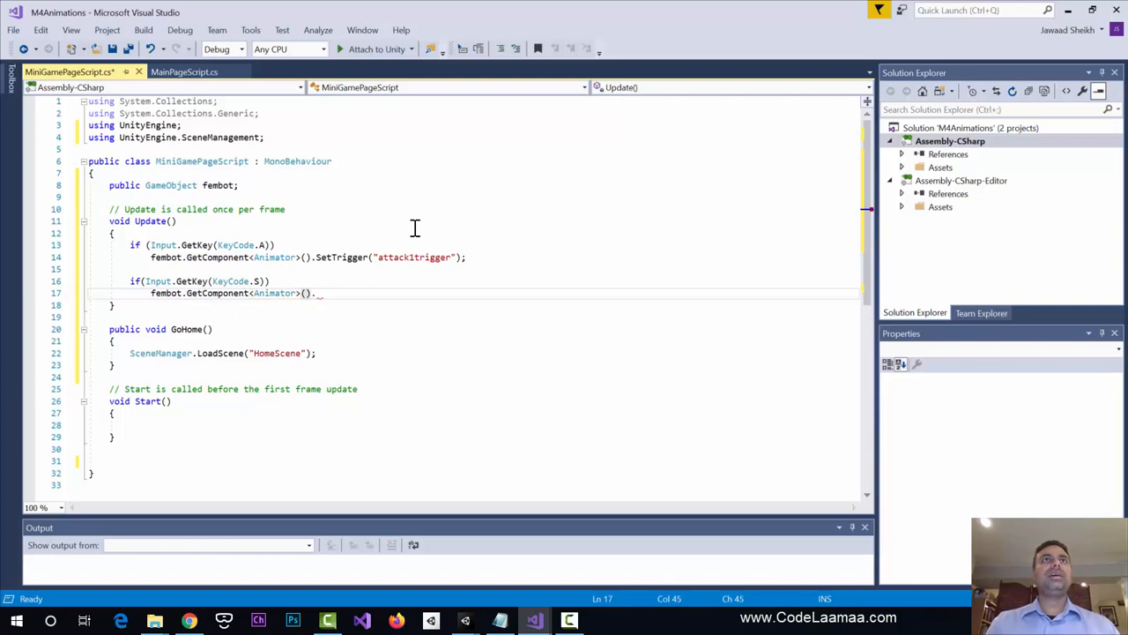
pyautogui.write('SetTrigger(')
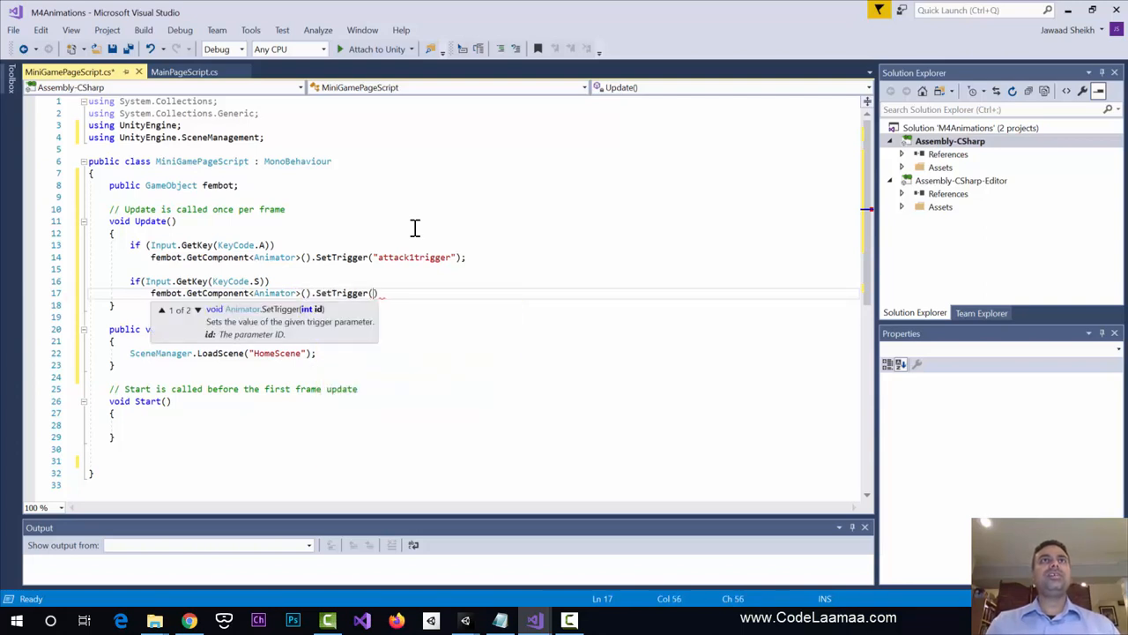
pyautogui.write('"attack')
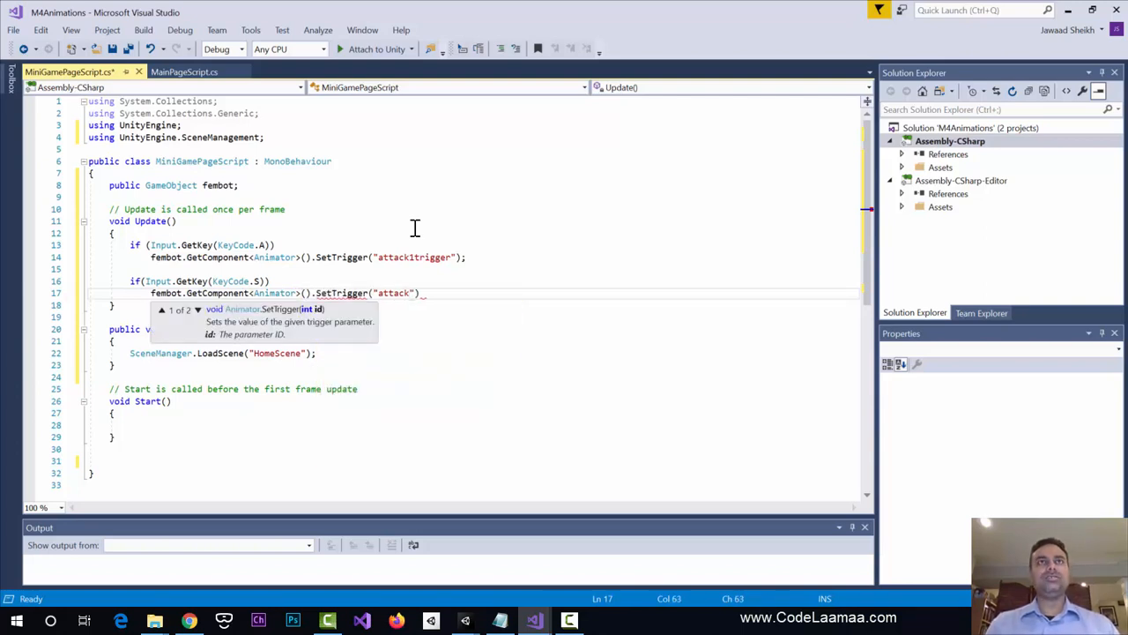
pyautogui.write('2trigger"')
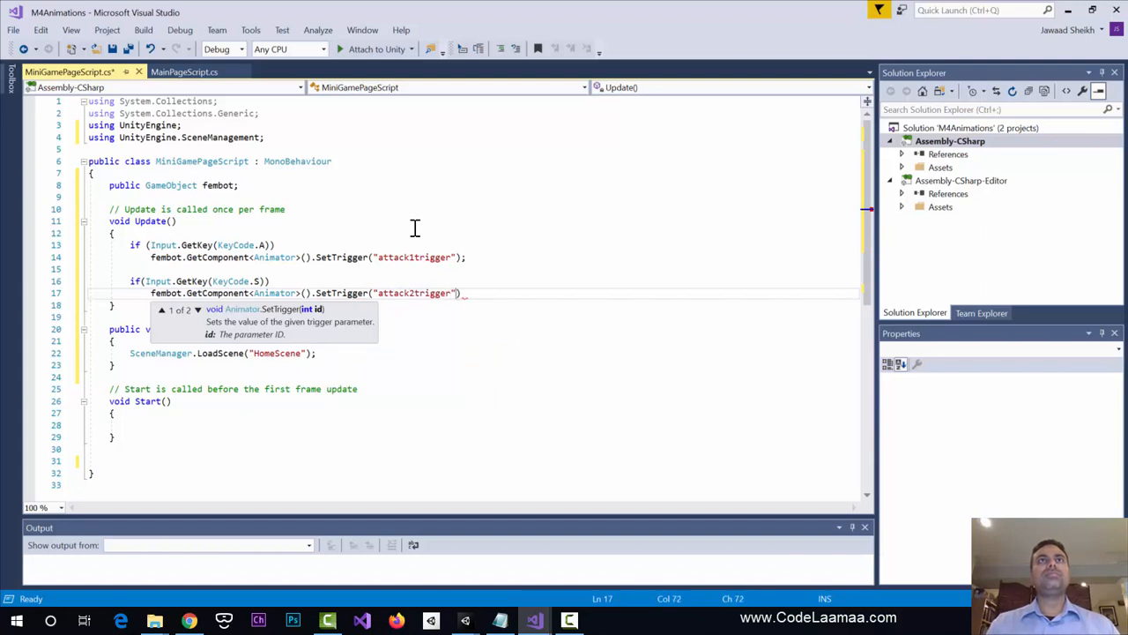
pyautogui.write(');')
# - Below the attack2trigger statement, after a blank line, write a third if condition checking Input.GetKey(KeyCode.D)
pyautogui.press('Return')
pyautogui.press('Return')
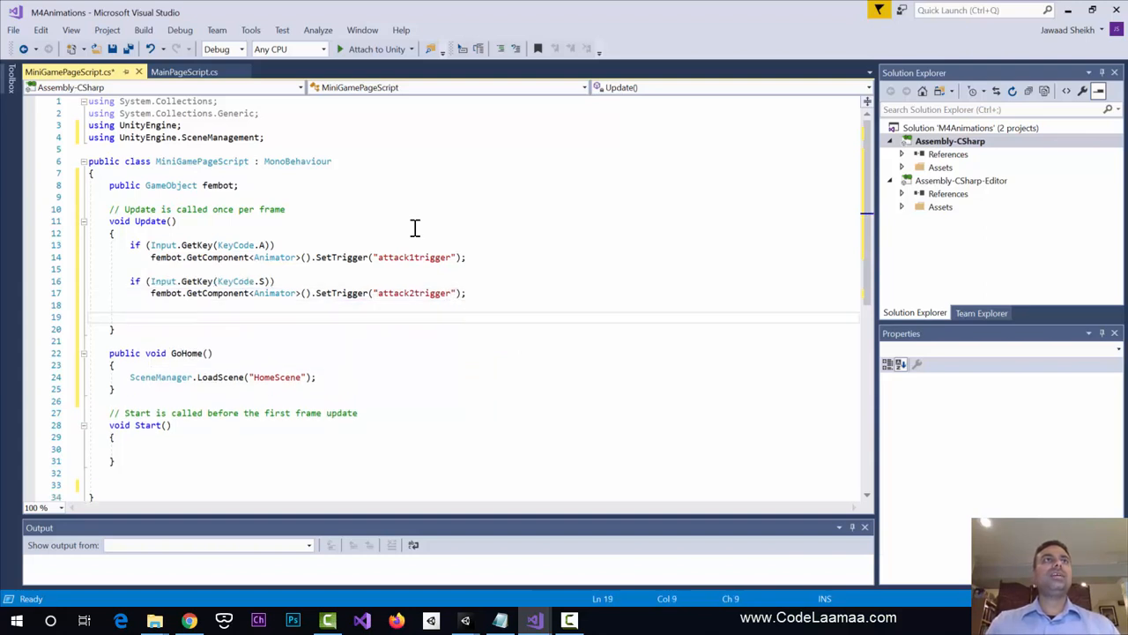
pyautogui.write('if(')
pyautogui.write('input.get')
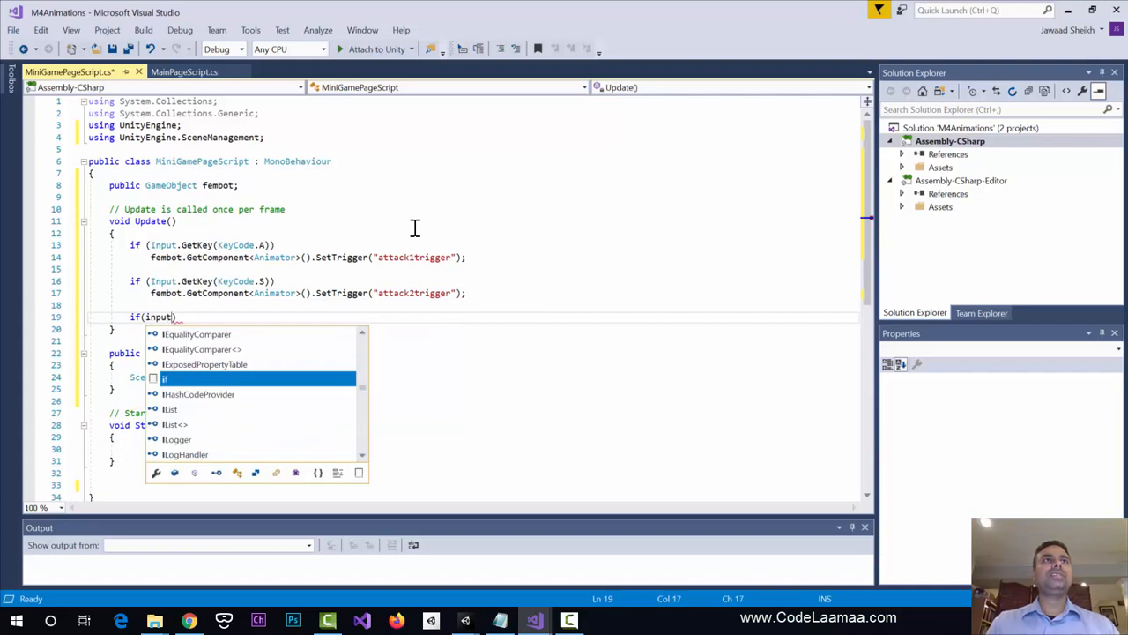
pyautogui.write('K(Key')
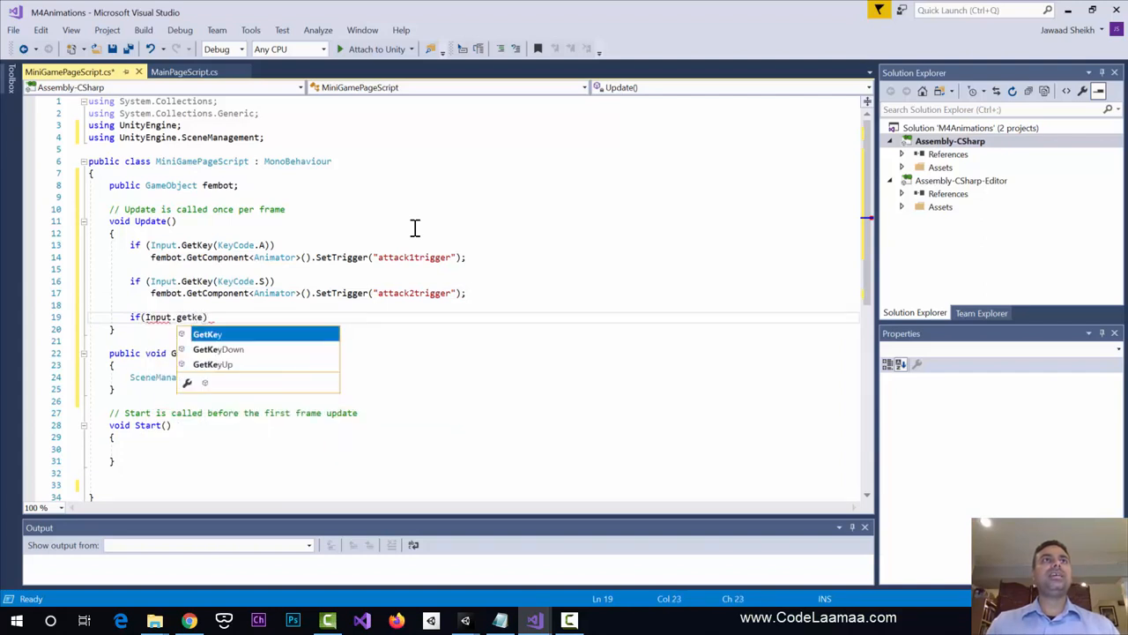
pyautogui.write('Code.D')
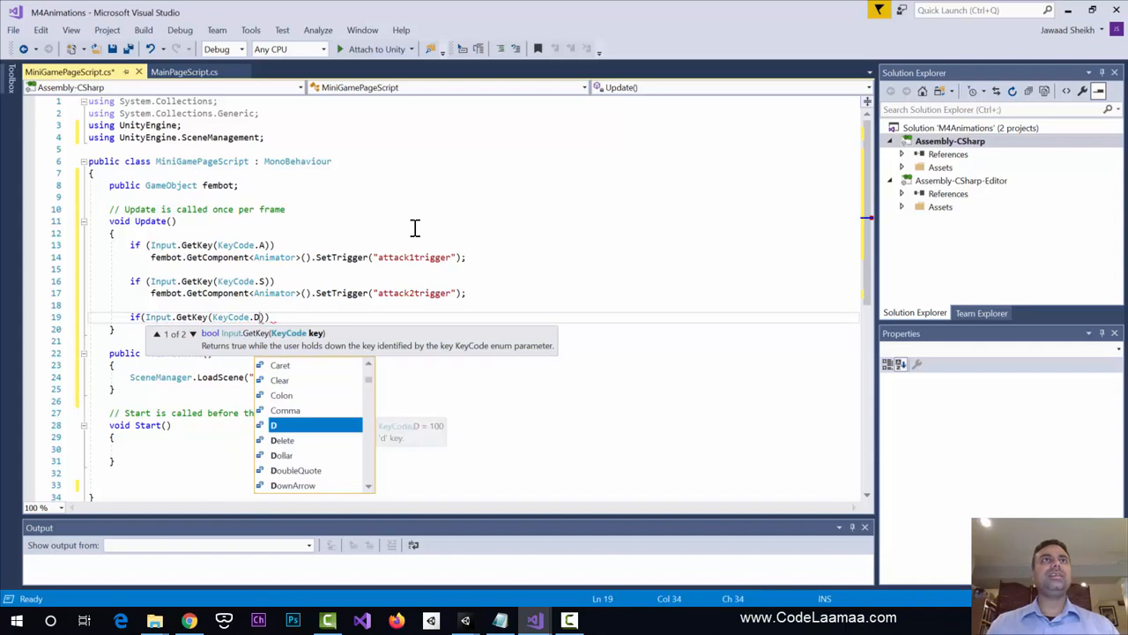
# - Under the KeyCode.D condition, add fembot.GetComponent<Animator>().SetTrigger("attack3trigger"); as its statement
pyautogui.press('Return')
pyautogui.write('fembot.get')
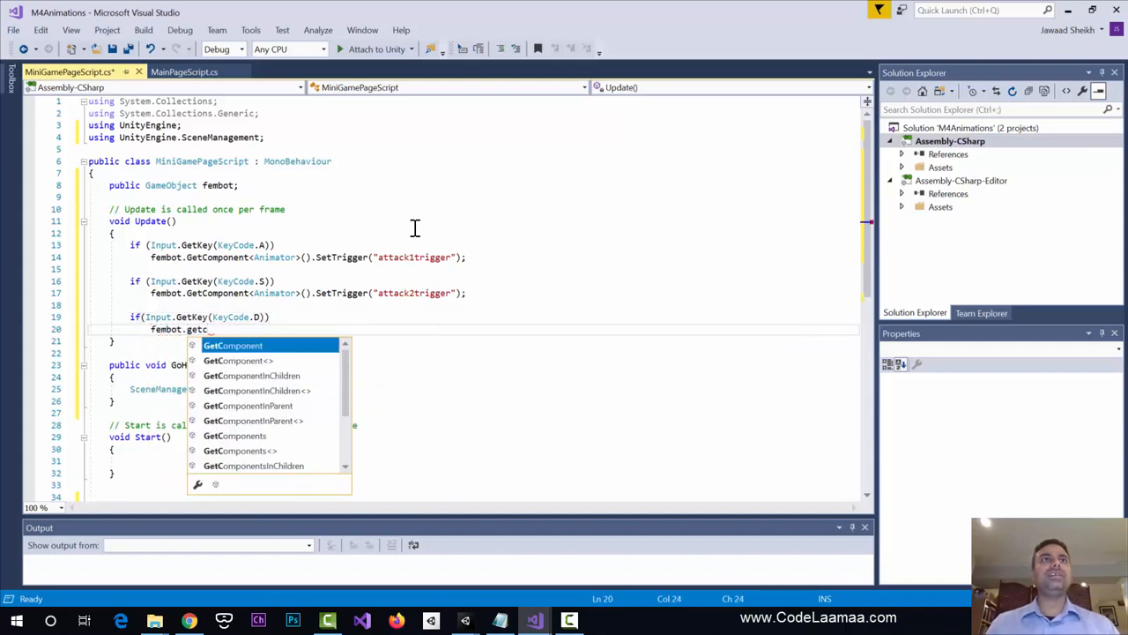
pyautogui.write('c')
pyautogui.press('Tab')
pyautogui.write('<anima')
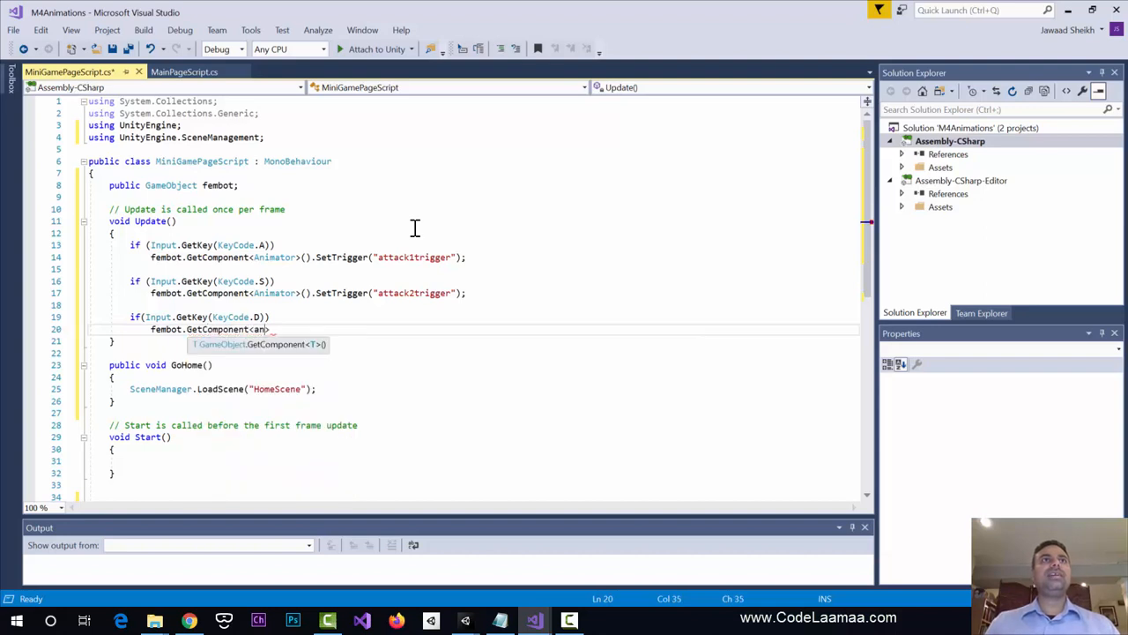
pyautogui.press('Tab')
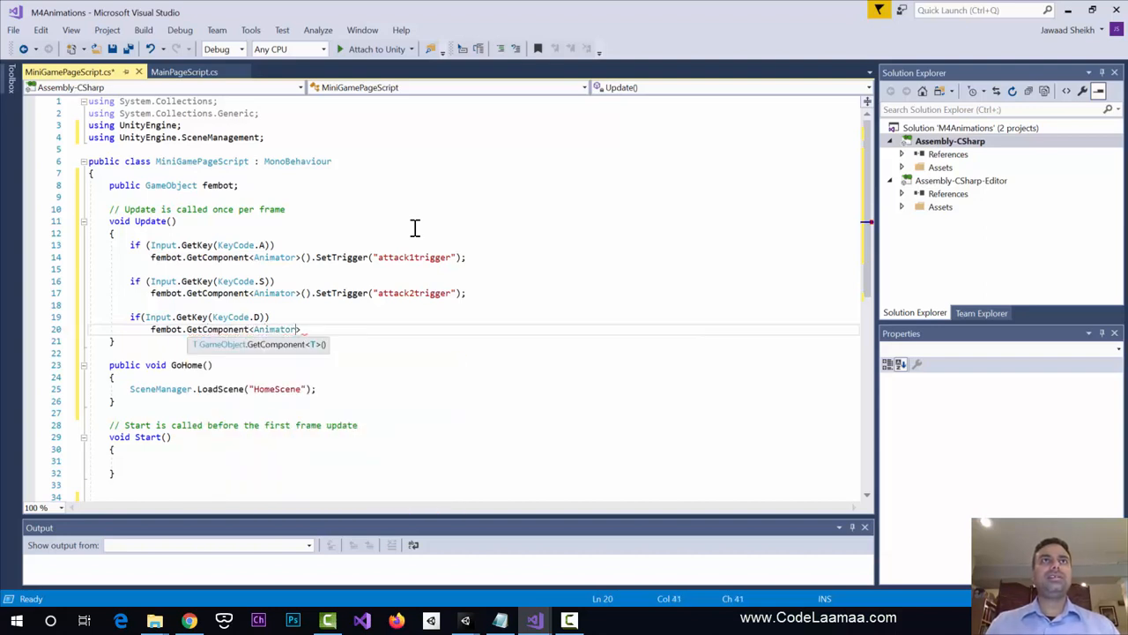
pyautogui.write('>().se')
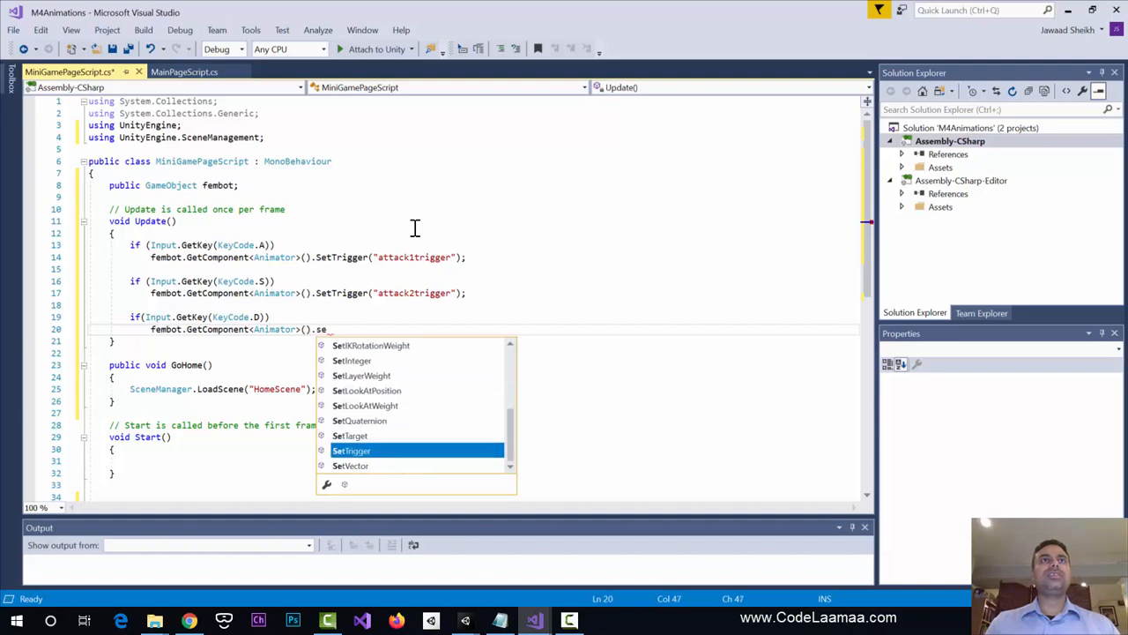
pyautogui.write('ttr')
pyautogui.press('Tab')
pyautogui.write('(')
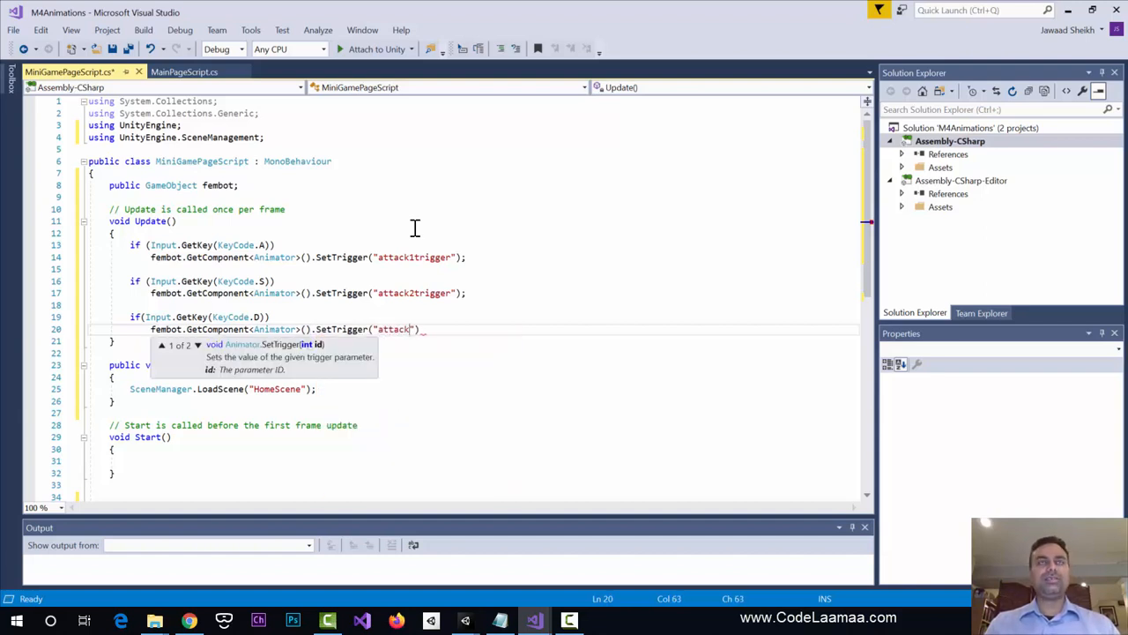
pyautogui.write('"attack3trigger"')
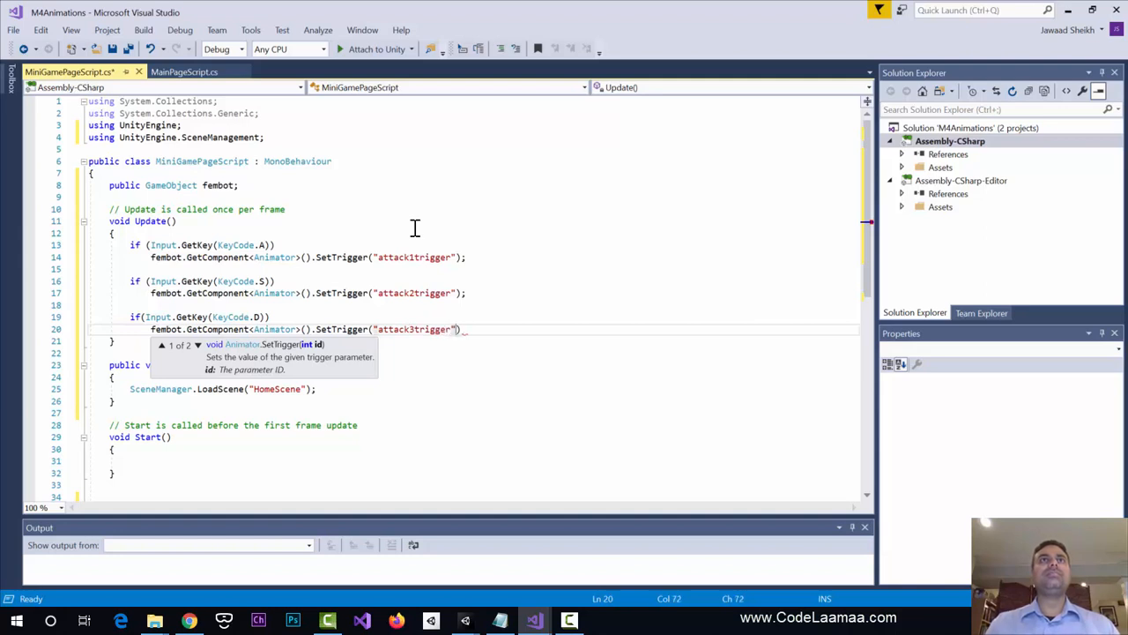
pyautogui.write(');')
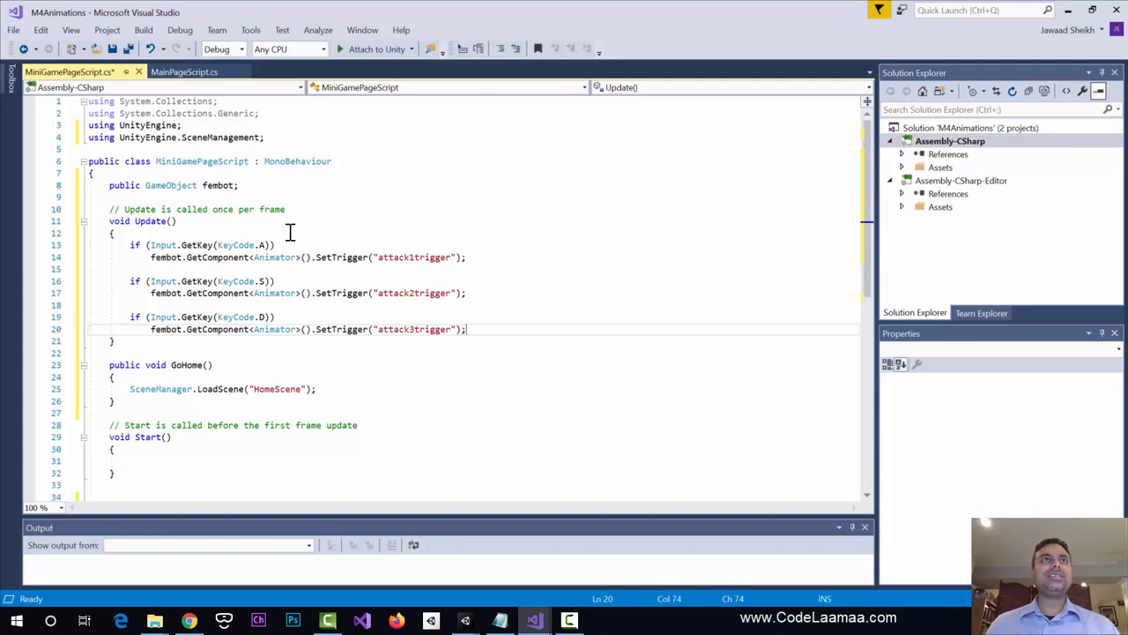
# - Save MiniGamePageScript.cs with its three key conditions and highlight the attack1trigger name
pyautogui.click(370, 271)
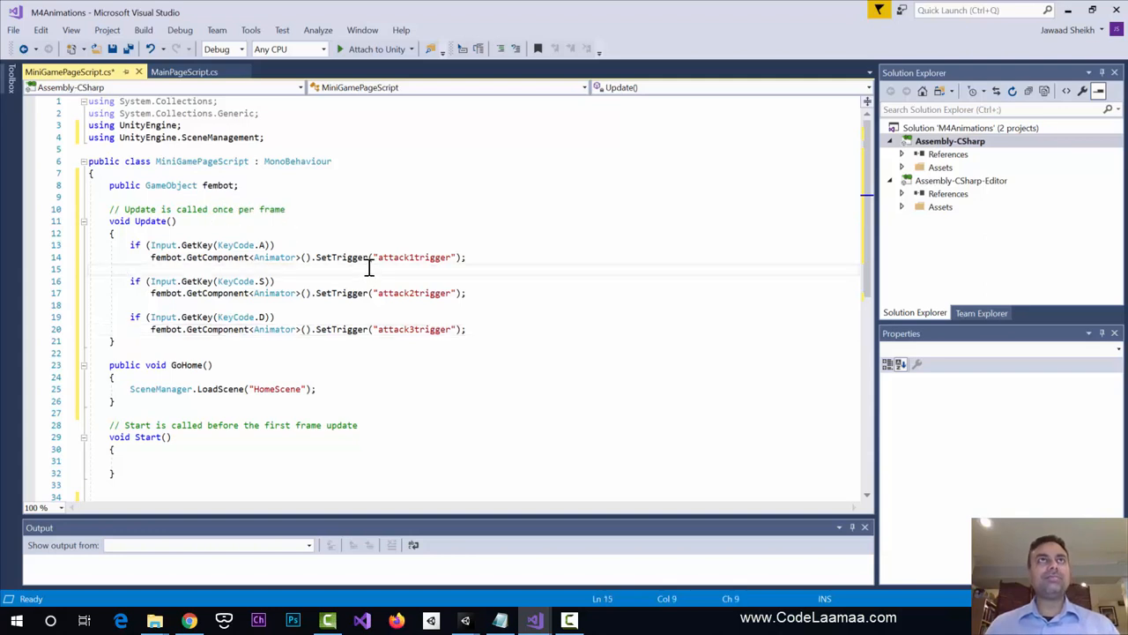
pyautogui.hotkey('ctrl', 's')
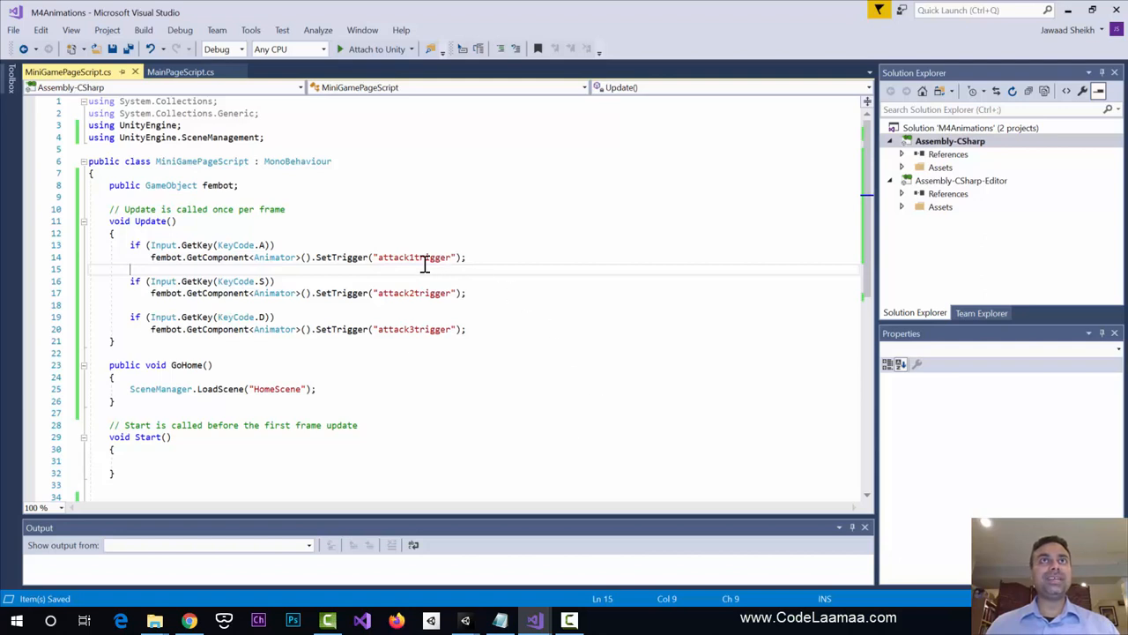
pyautogui.moveTo(378, 256); pyautogui.dragTo(458, 263)
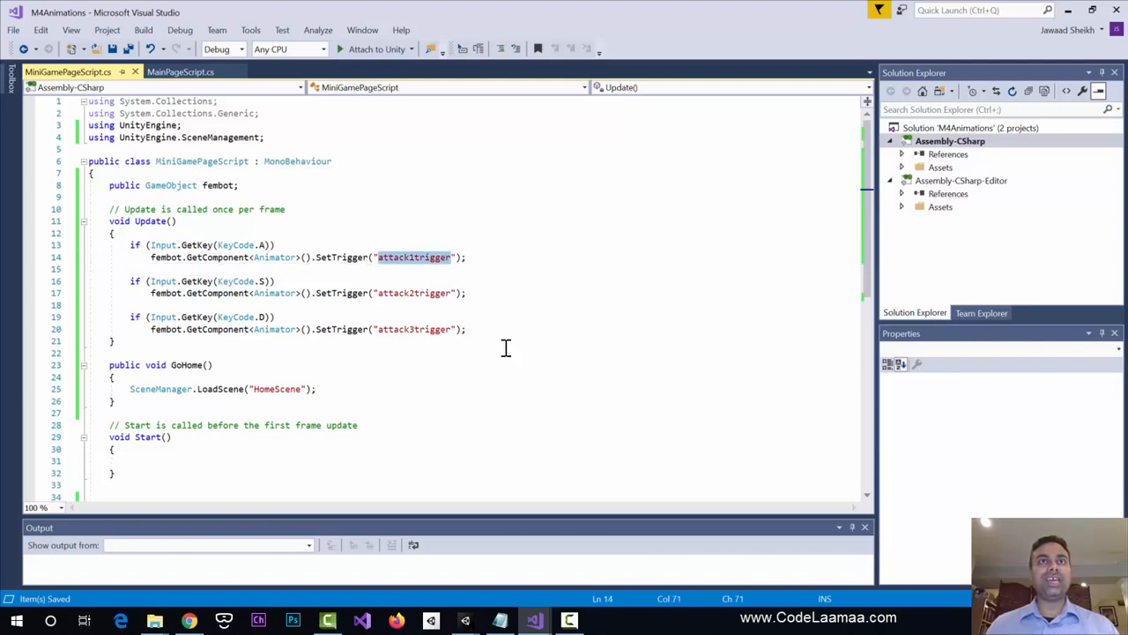
# - Switch to the M4Animations project in Unity and assign fembotidle to the Fembot field of the MiniGameScript object
pyautogui.click(465, 619)
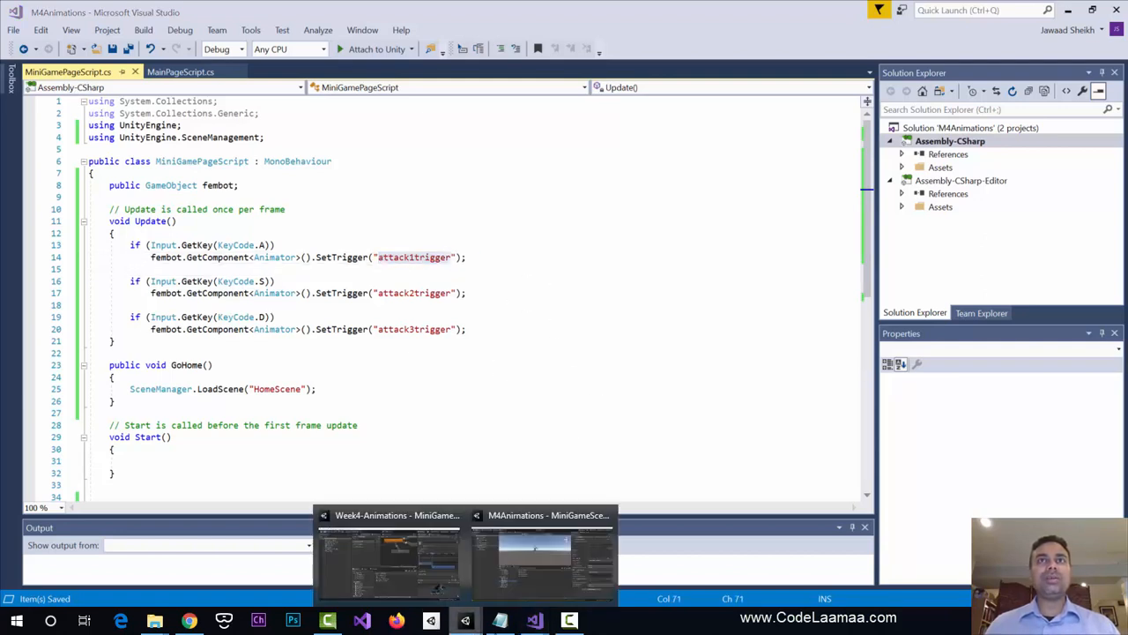
pyautogui.click(555, 538)
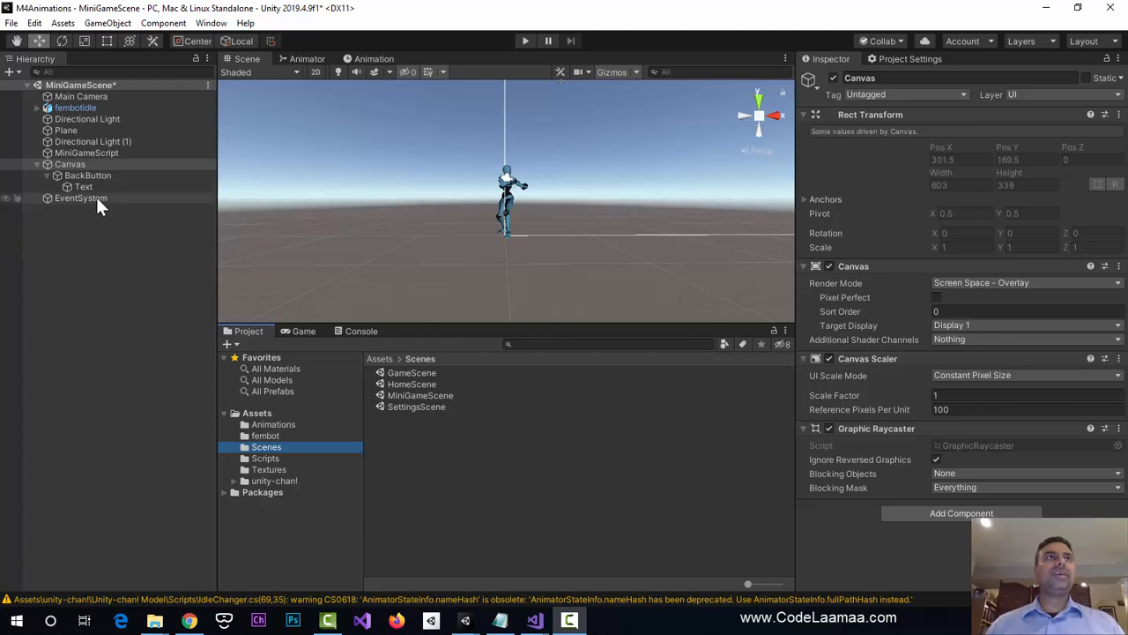
pyautogui.click(84, 152)
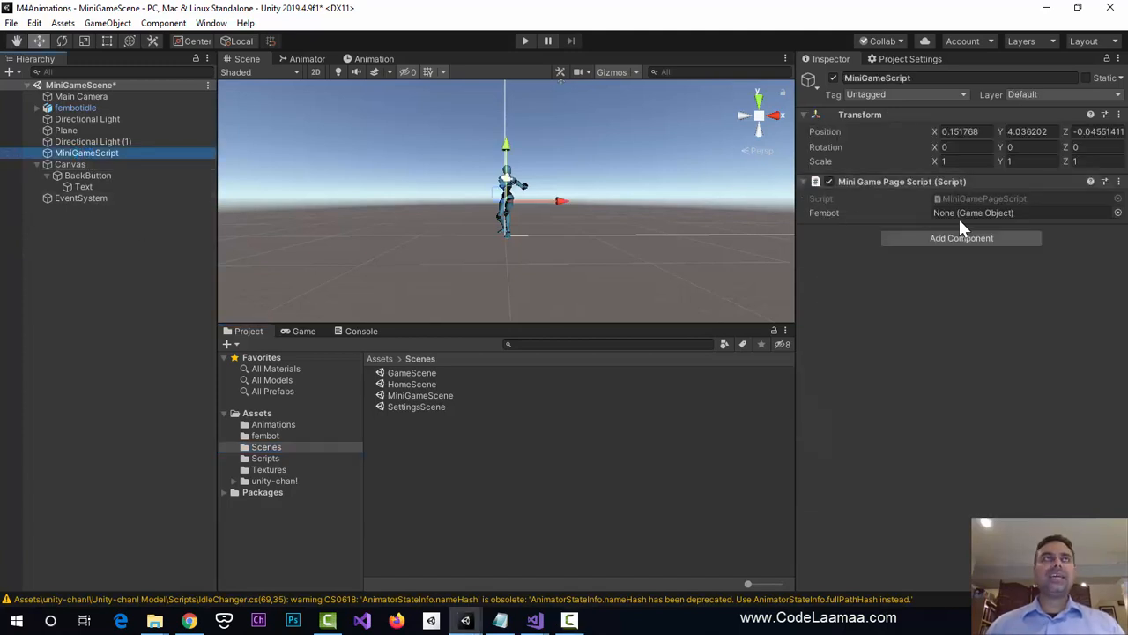
pyautogui.moveTo(71, 109); pyautogui.dragTo(957, 213)
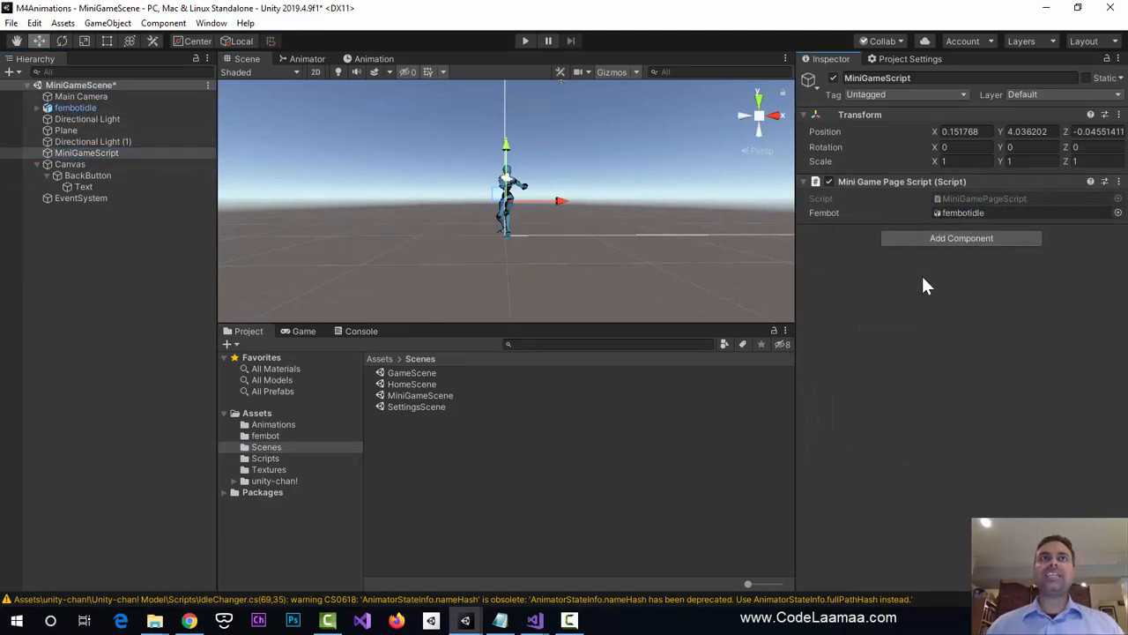
# - Add an On Click event entry to BackButton and set it to Editor And Runtime
pyautogui.click(91, 176)
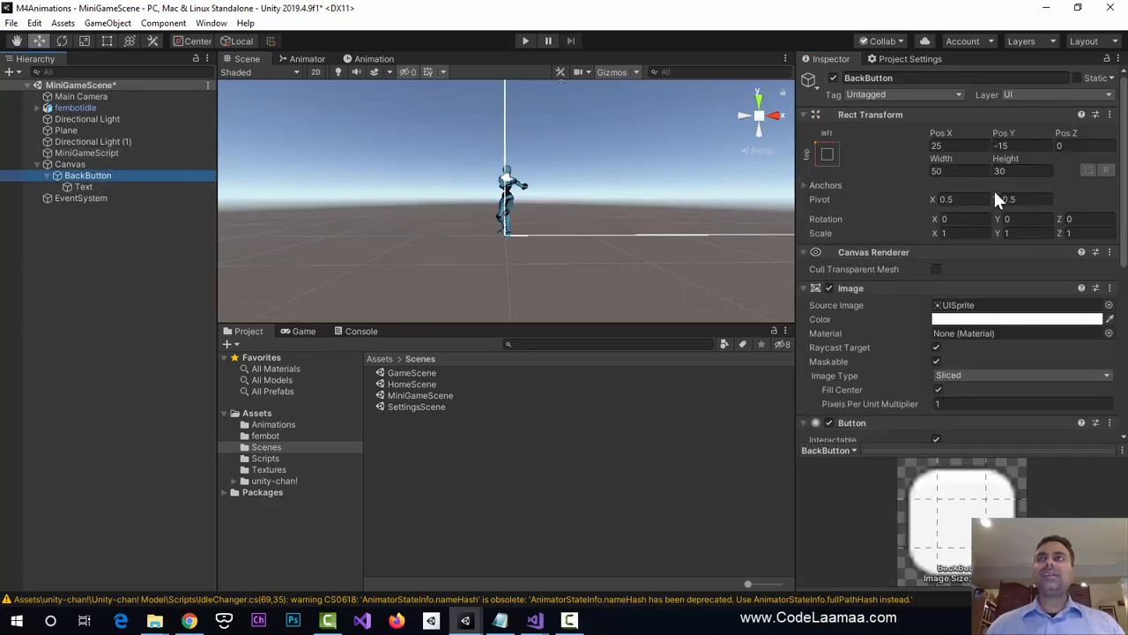
pyautogui.scroll(-7, 1036, 295)
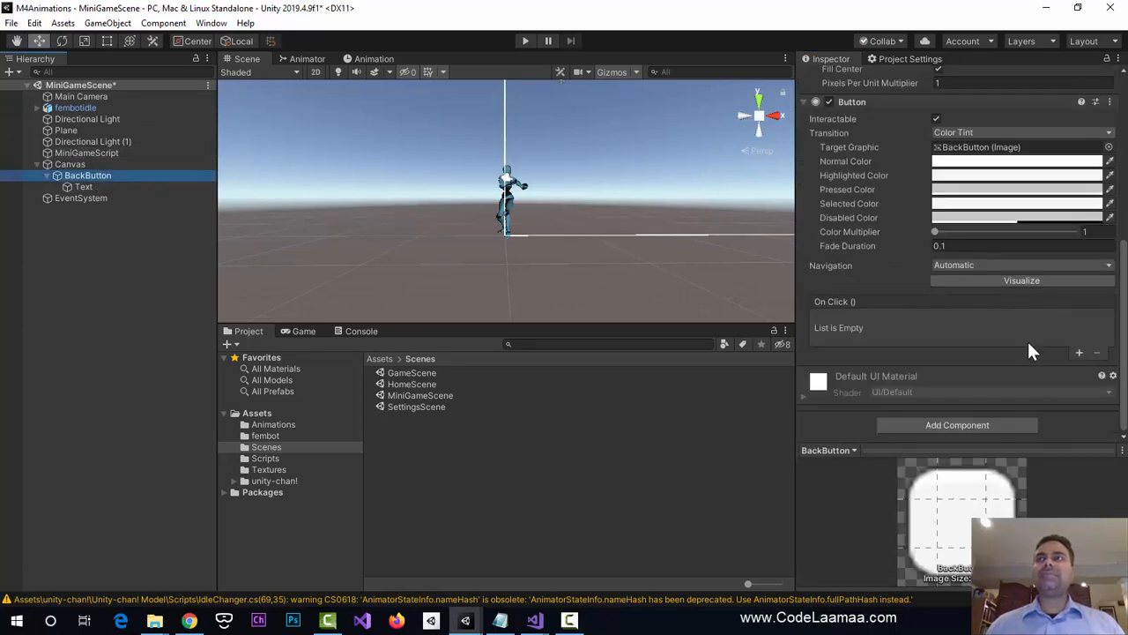
pyautogui.click(1079, 352)
pyautogui.click(872, 319)
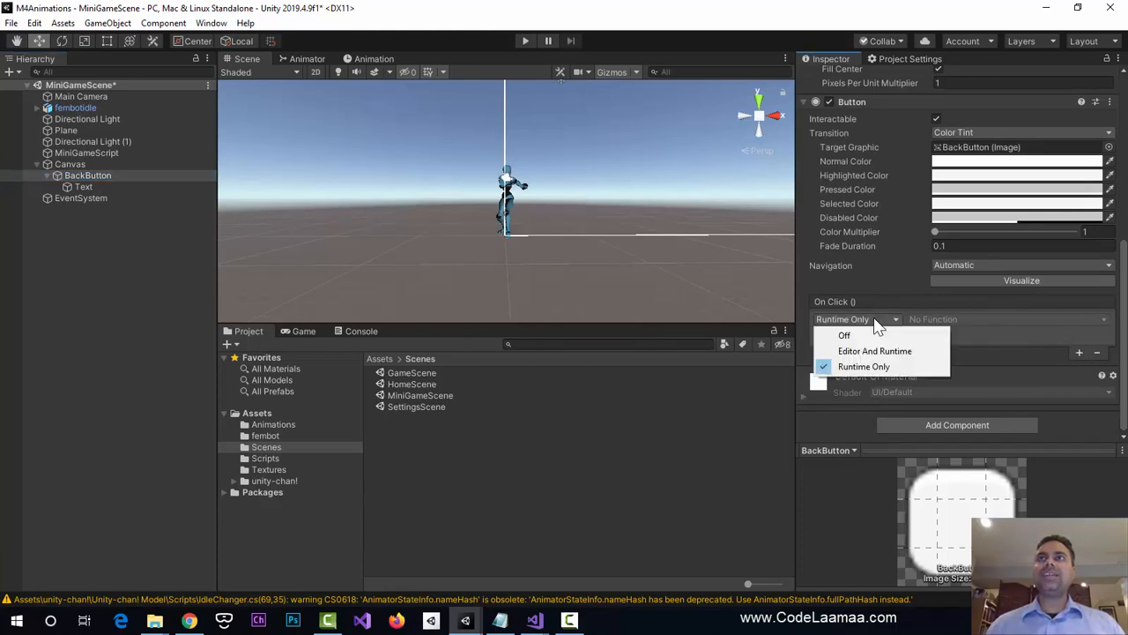
pyautogui.click(886, 349)
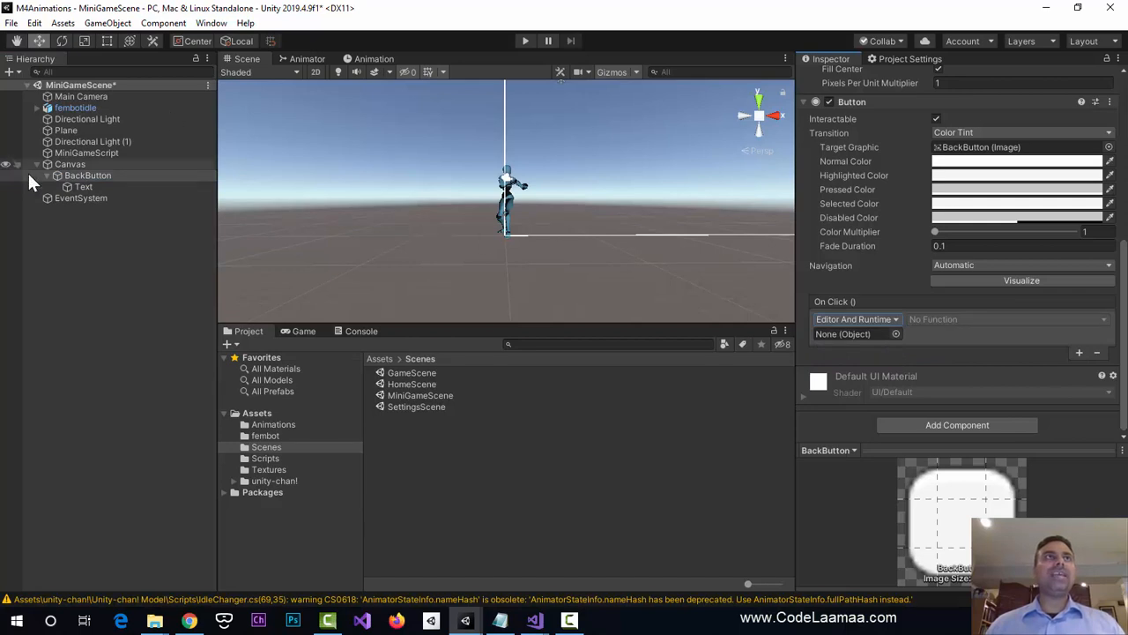
# - Assign MiniGameScript as the object of BackButton's On Click event and choose its MiniGamePageScript.GoHome function
pyautogui.moveTo(81, 152); pyautogui.dragTo(869, 346)
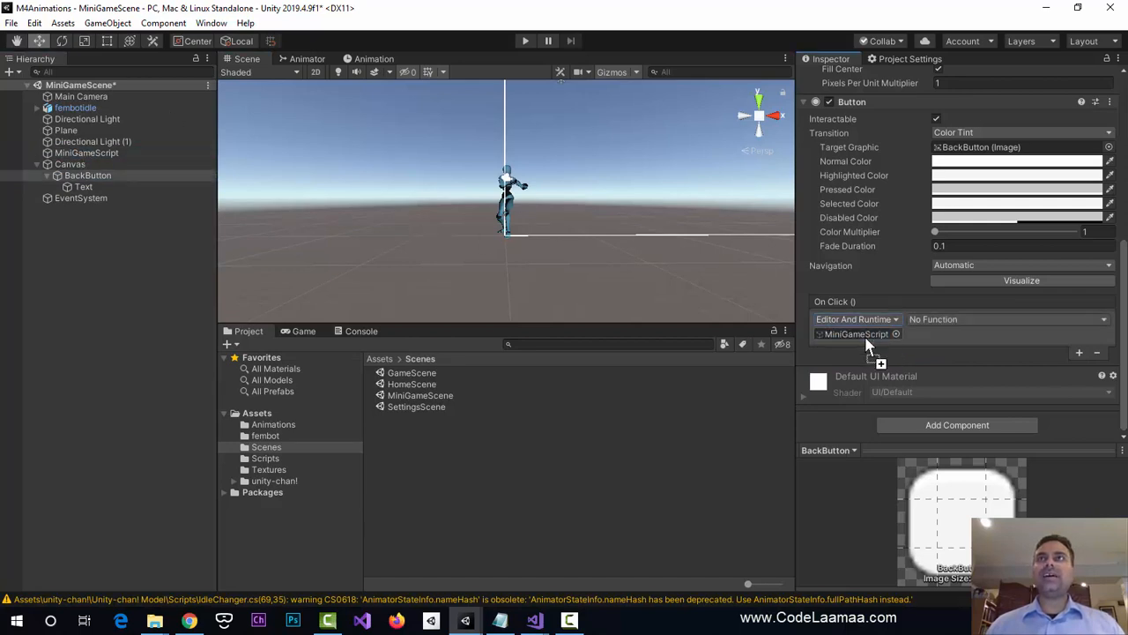
pyautogui.click(957, 321)
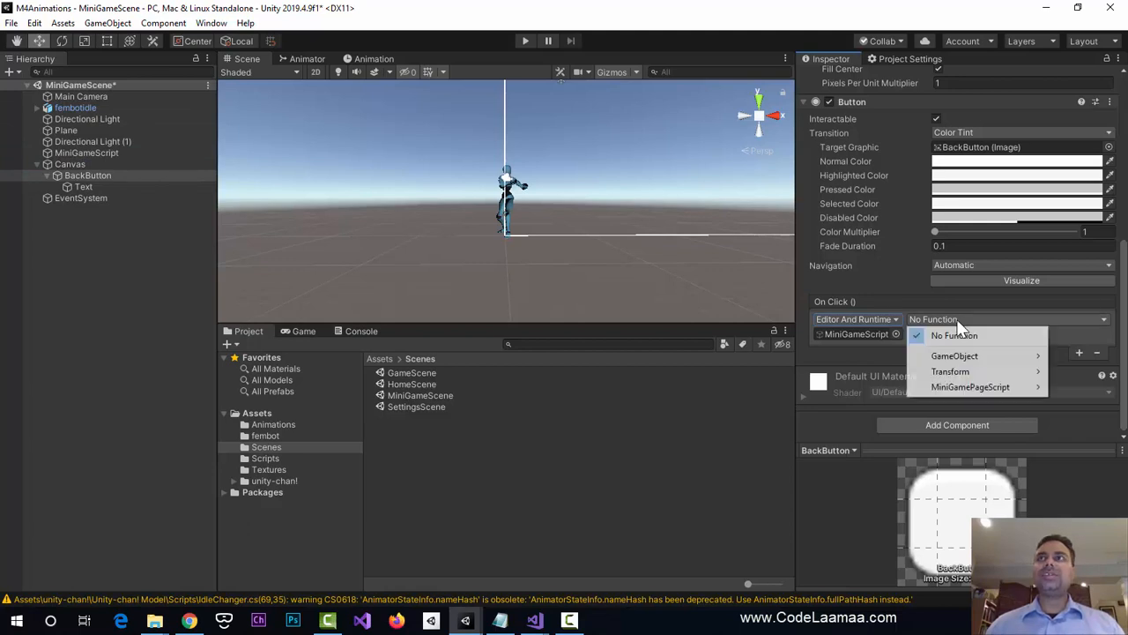
pyautogui.moveTo(980, 388)
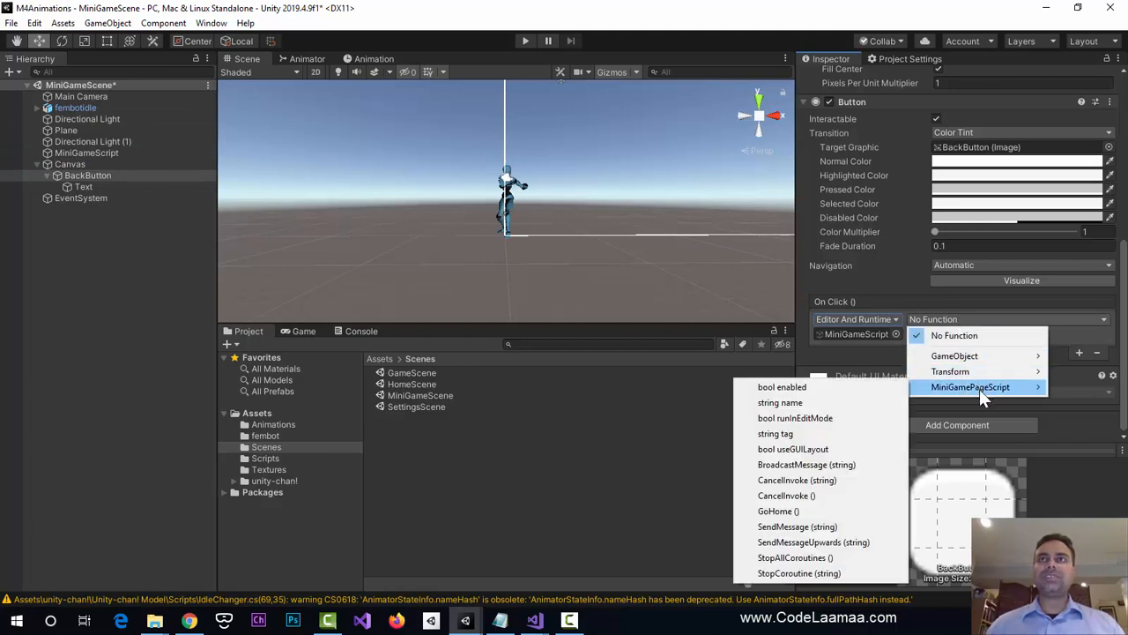
pyautogui.click(780, 511)
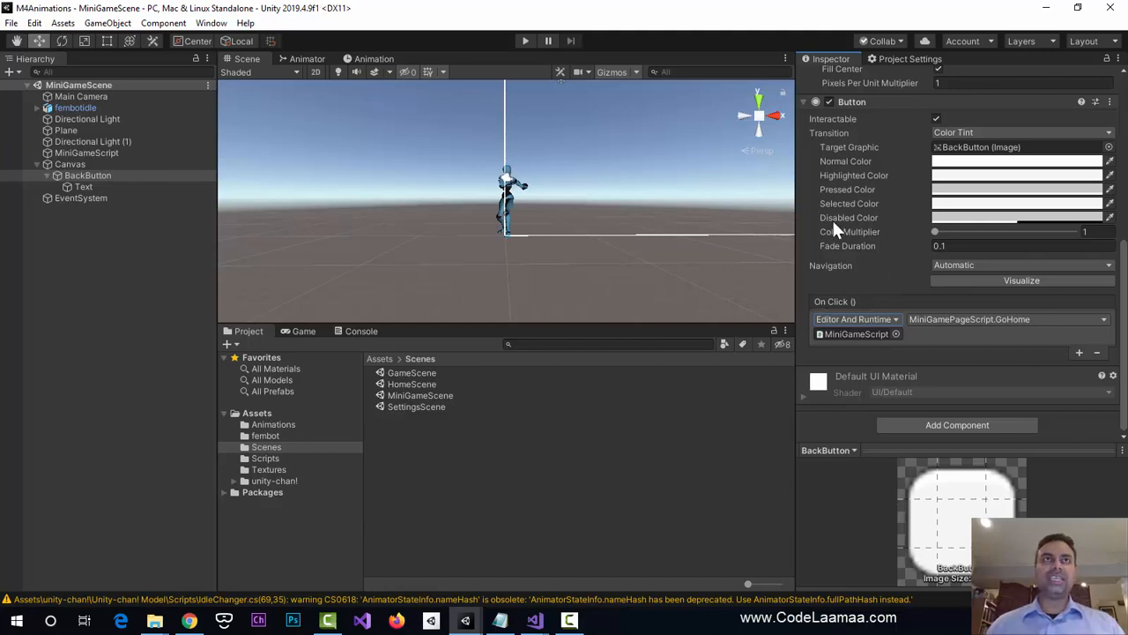
# - Open HomeScene and select the MiniGameButton with the About Us image on the canvas
pyautogui.click(421, 386)
pyautogui.doubleClick(435, 388)
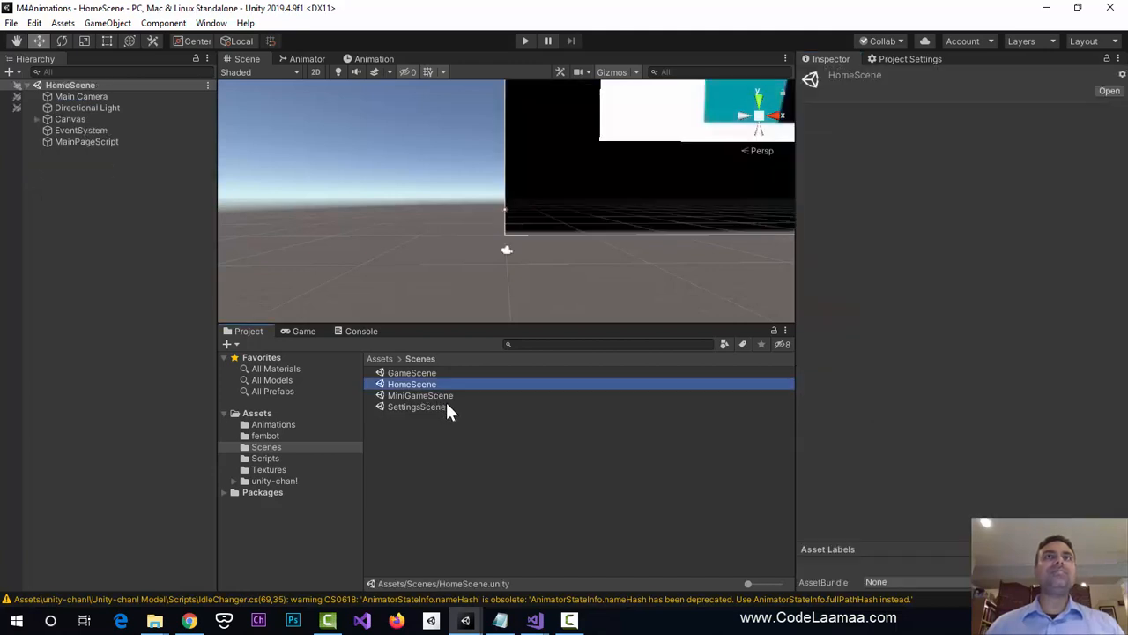
pyautogui.scroll(3, 730, 139)
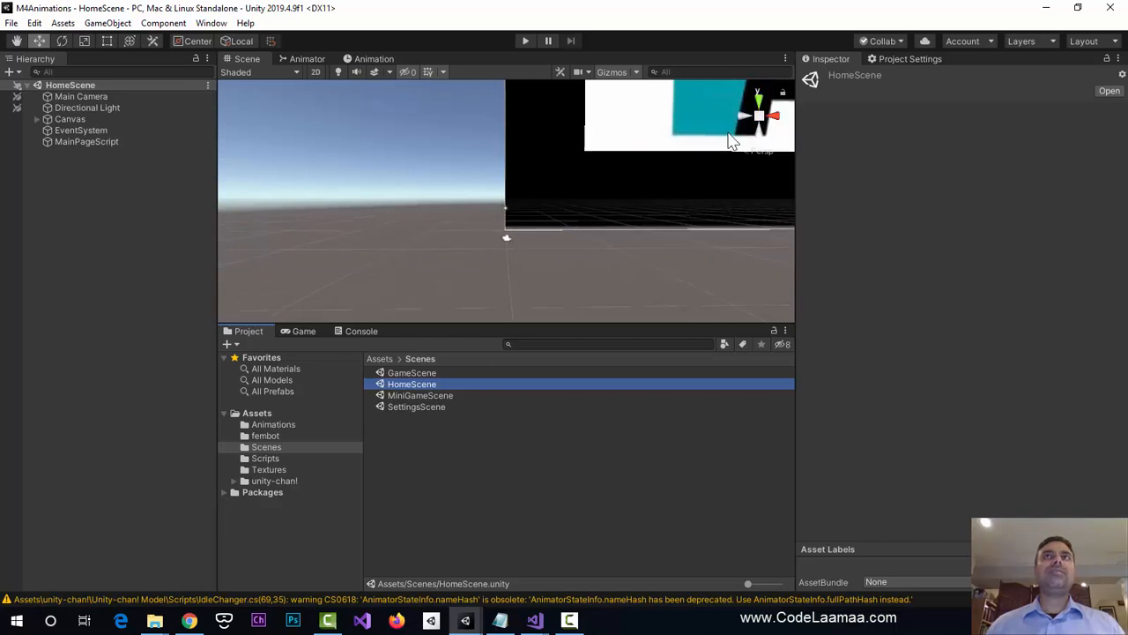
pyautogui.moveTo(724, 139); pyautogui.dragTo(552, 184, button='middle')
pyautogui.scroll(-8, 496, 186)
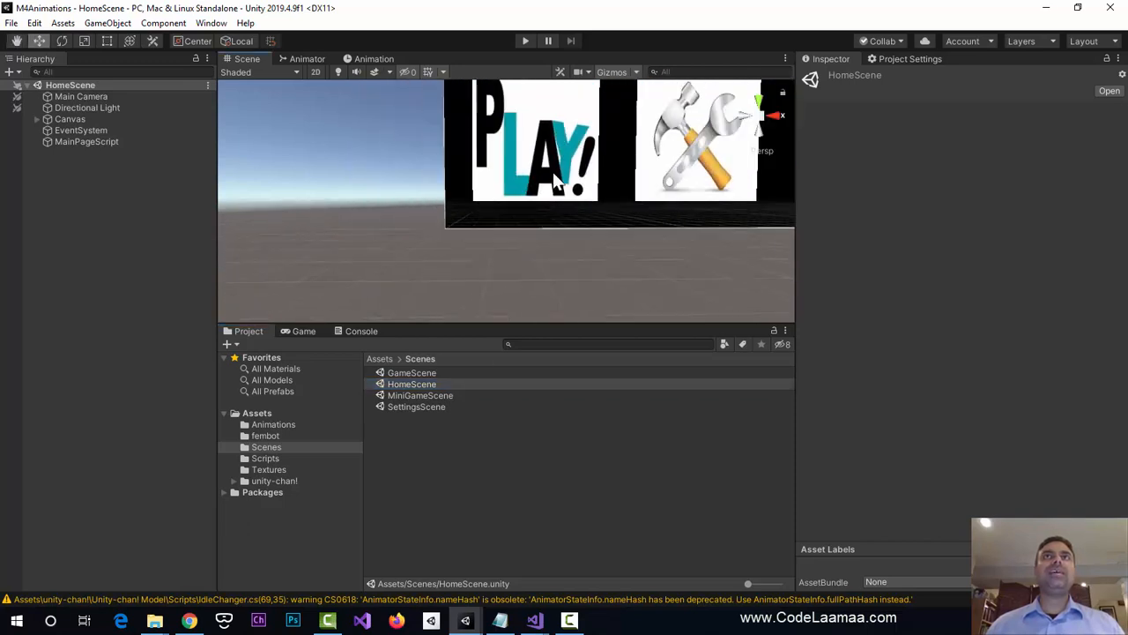
pyautogui.moveTo(705, 157); pyautogui.dragTo(561, 203, button='middle')
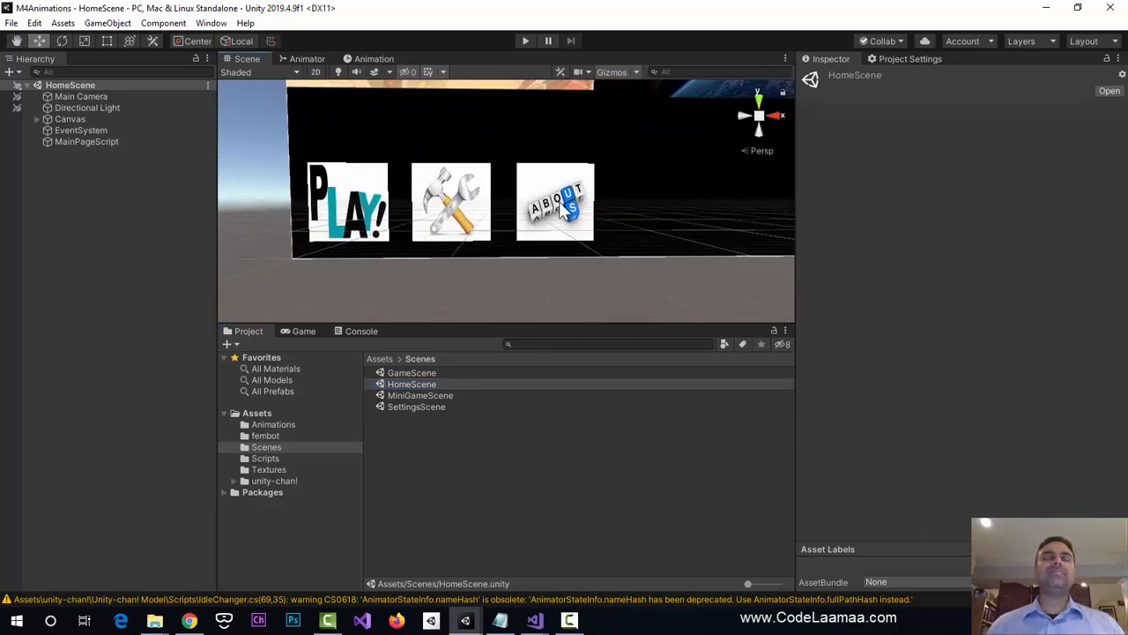
pyautogui.click(561, 203)
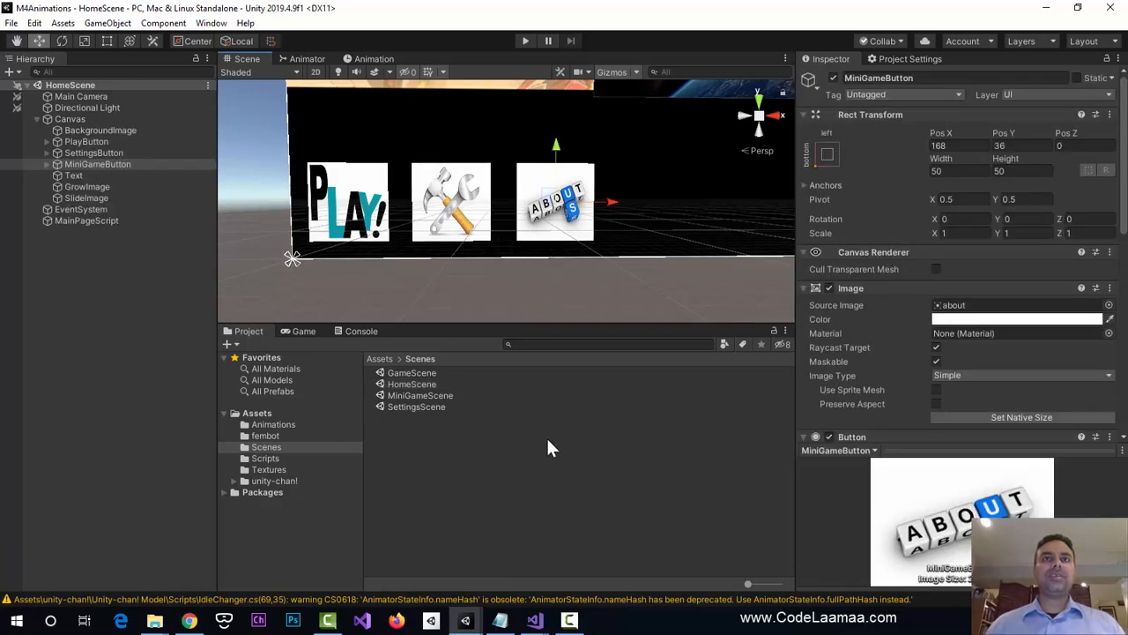
# - Switch to the M4Animations project in Visual Studio and duplicate the GoToGame method below the original in MainPageScript.cs
pyautogui.click(537, 621)
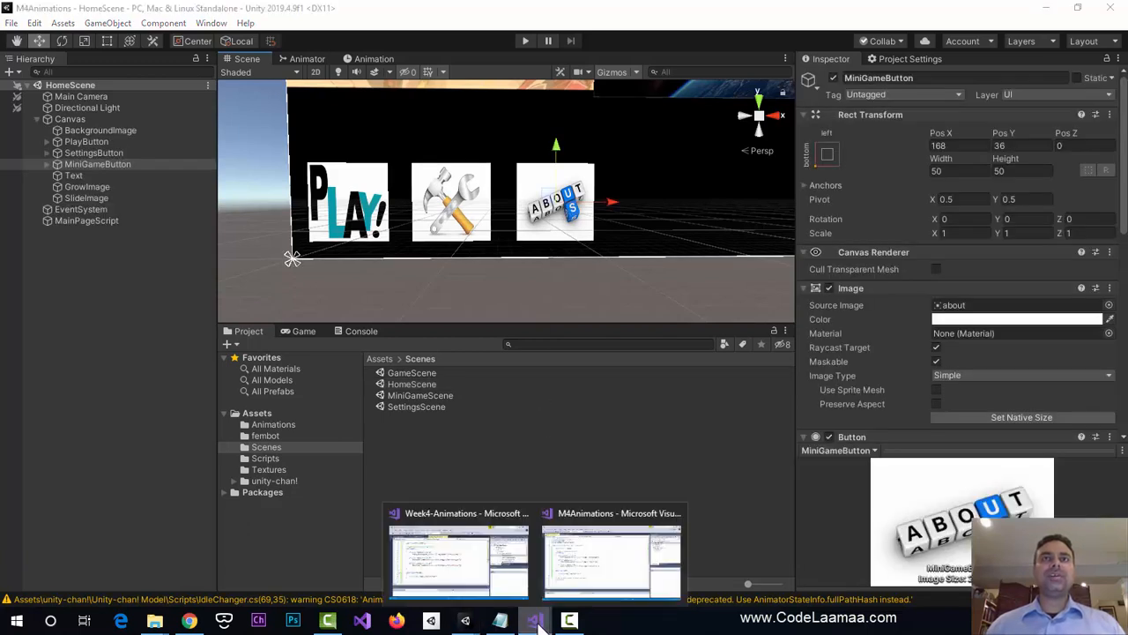
pyautogui.click(612, 555)
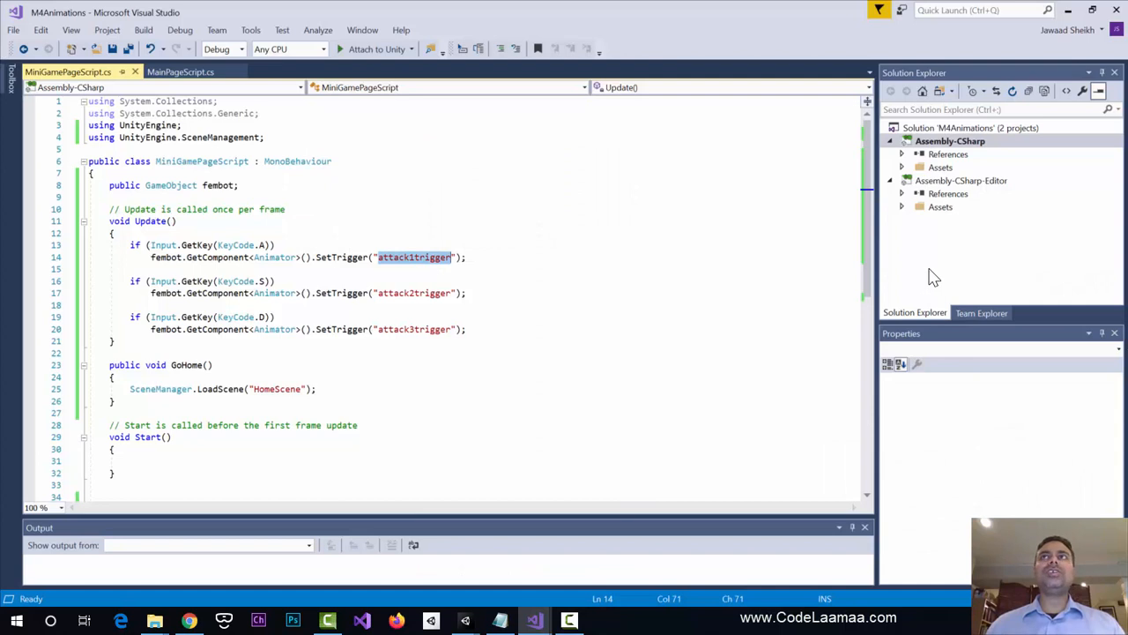
pyautogui.click(199, 74)
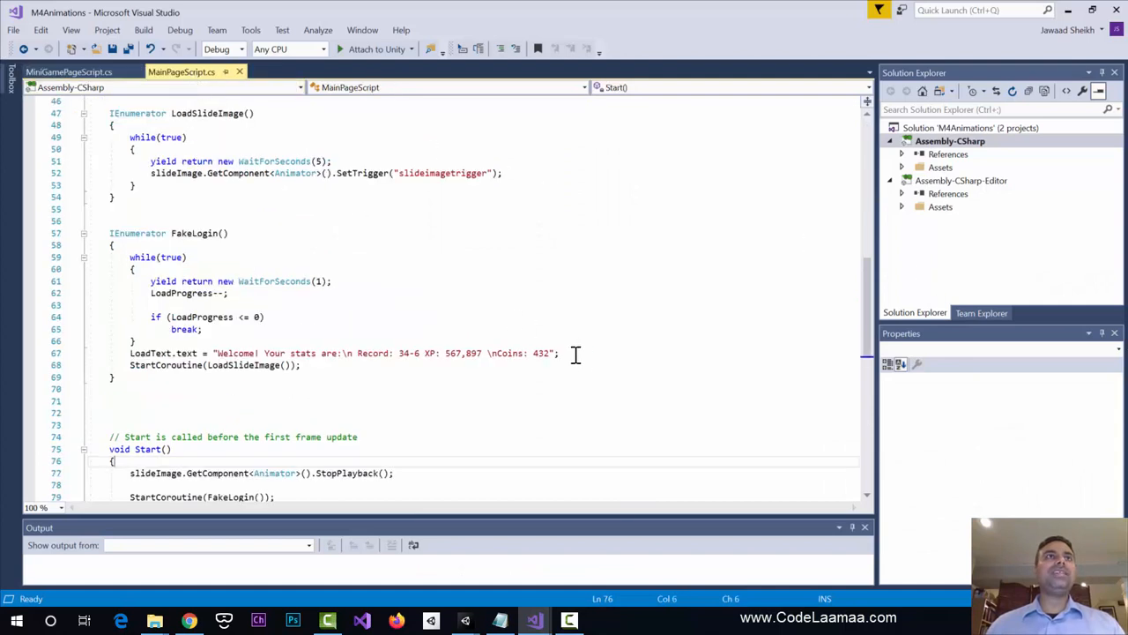
pyautogui.scroll(12, 587, 385)
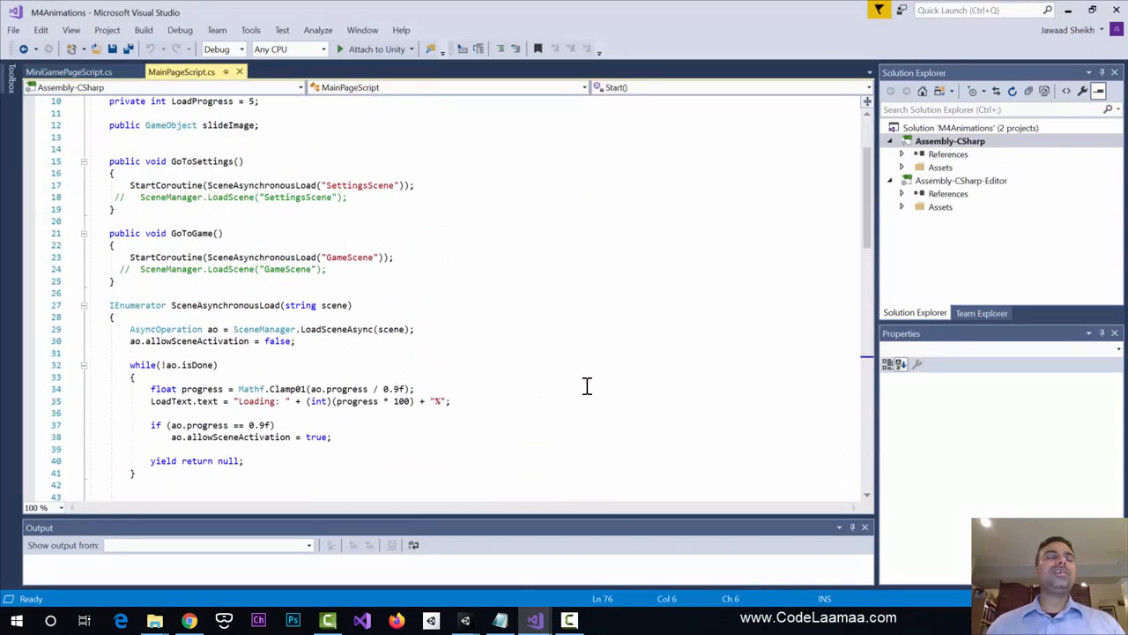
pyautogui.scroll(3, 587, 385)
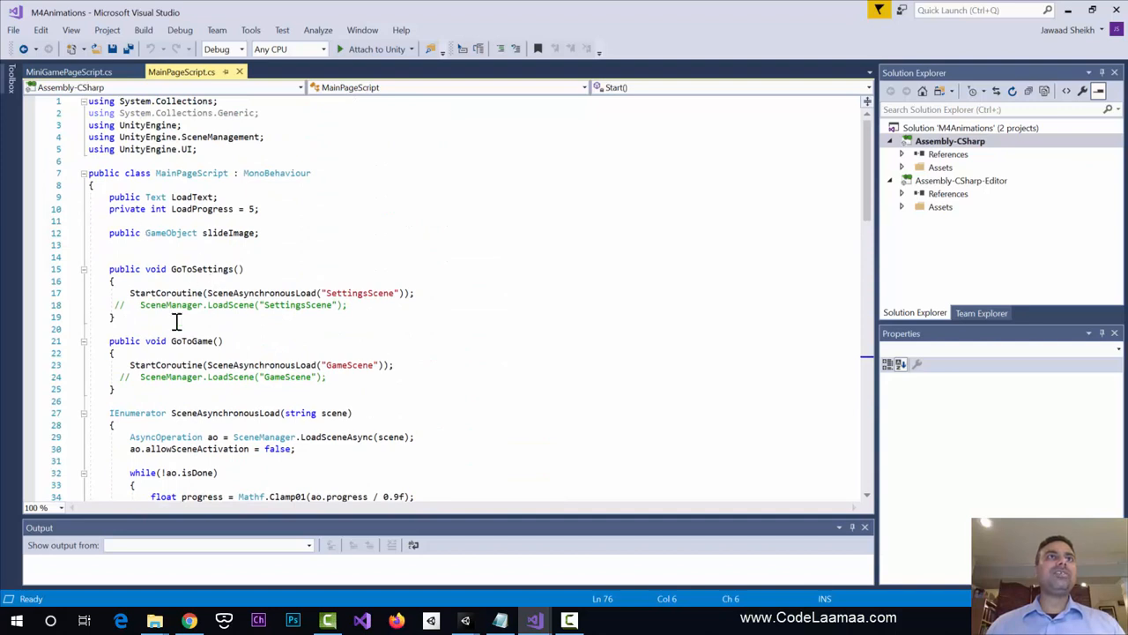
pyautogui.moveTo(106, 340); pyautogui.dragTo(201, 389)
pyautogui.hotkey('ctrl', 'c')
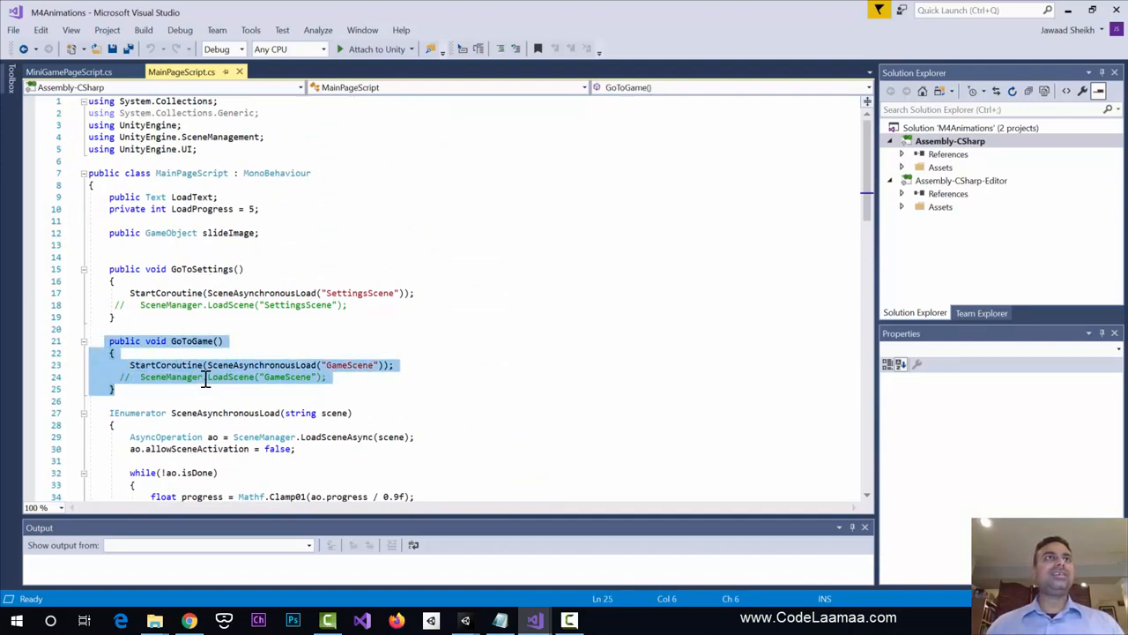
pyautogui.click(197, 389)
pyautogui.press('Return')
pyautogui.press('Return')
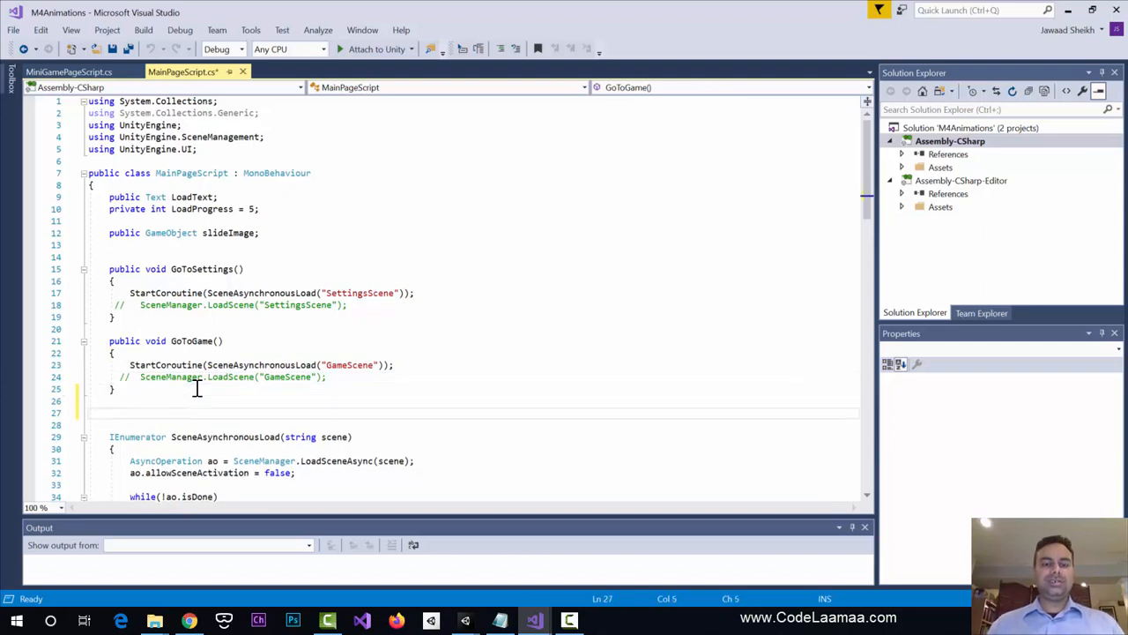
pyautogui.hotkey('ctrl', 'v')
pyautogui.scroll(-2, 458, 410)
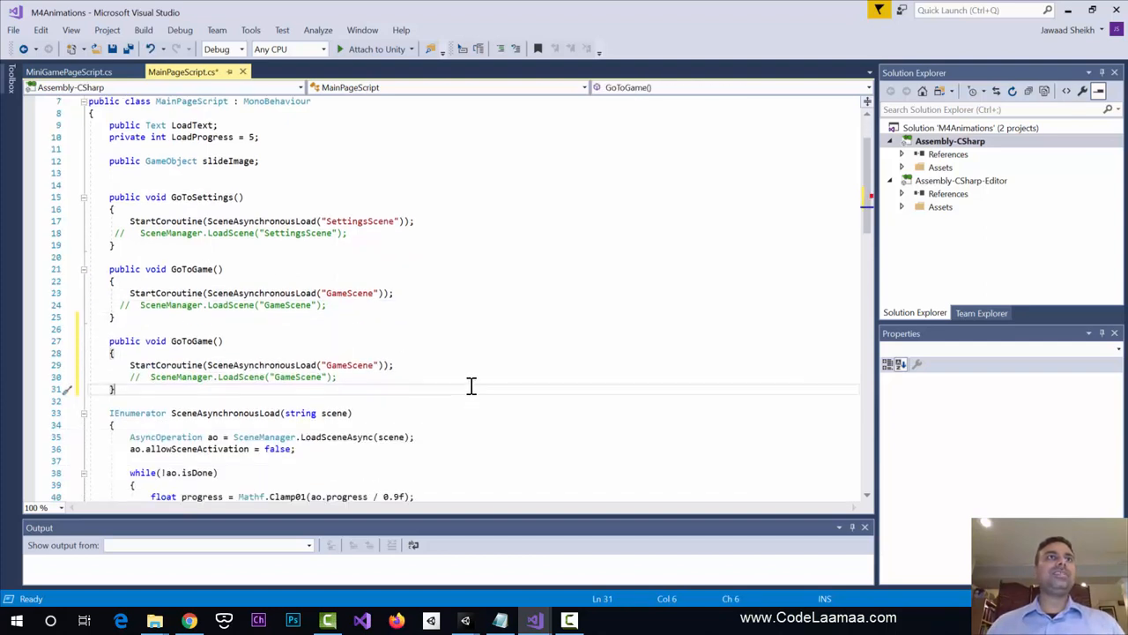
# - Rename the copied method GoToMiniGame, make its coroutine load MiniGameScene, and save MainPageScript.cs
pyautogui.click(193, 341)
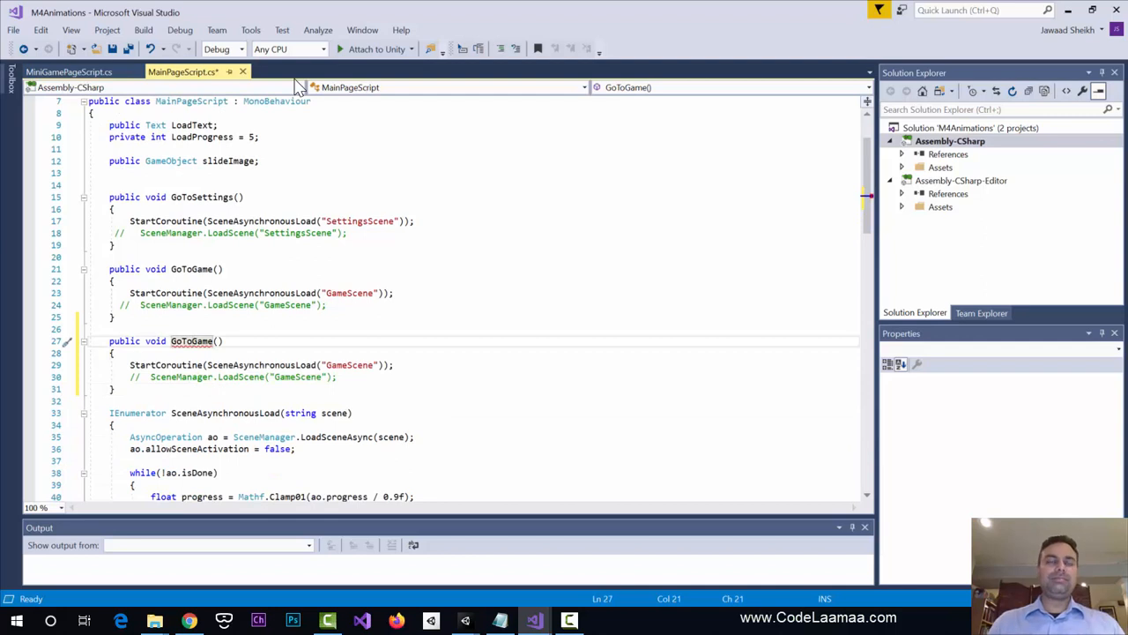
pyautogui.write('Mini')
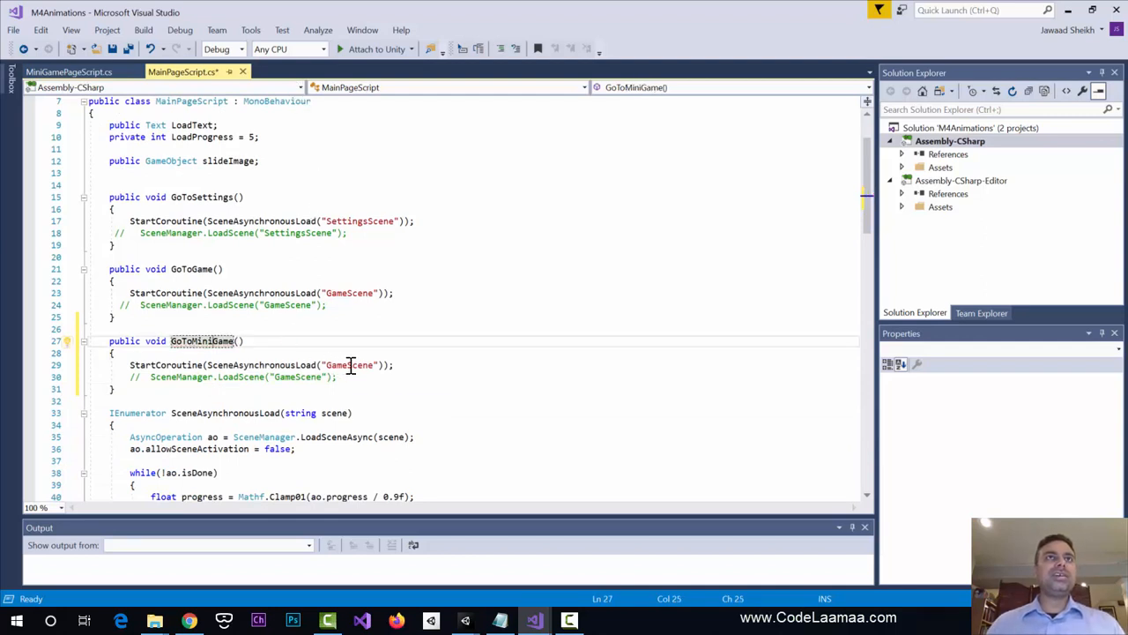
pyautogui.click(325, 367)
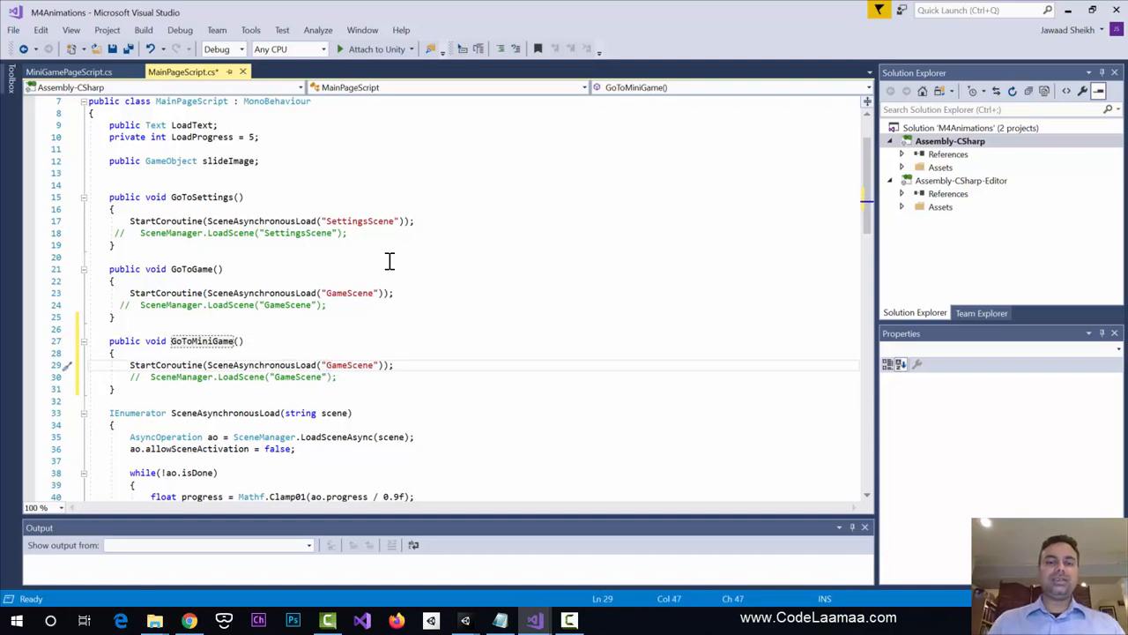
pyautogui.write('Mini')
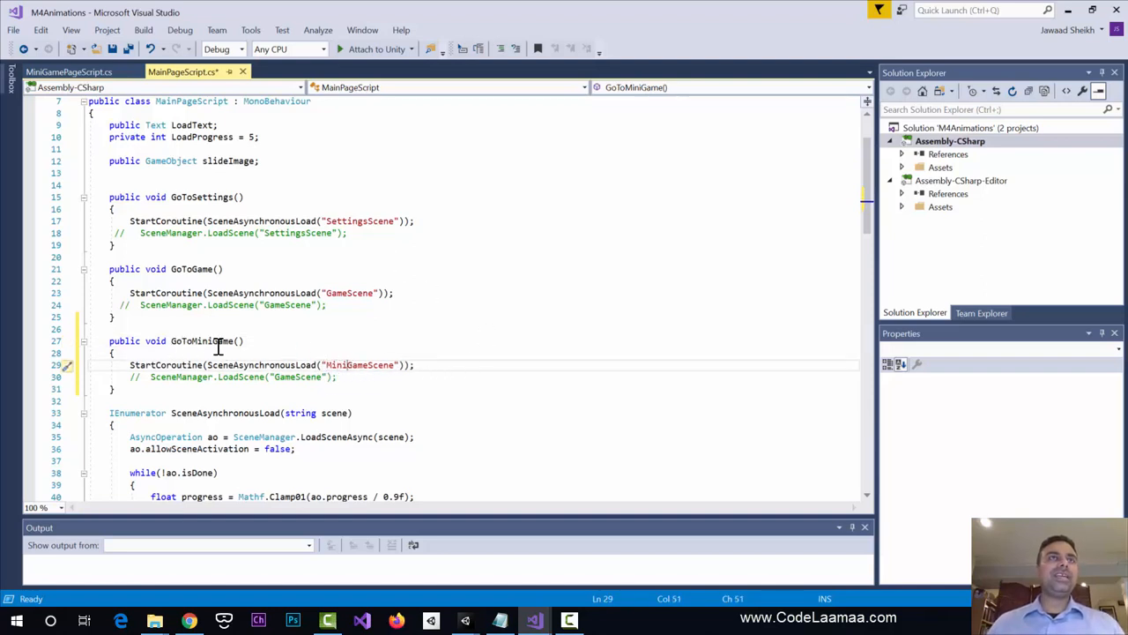
pyautogui.click(441, 376)
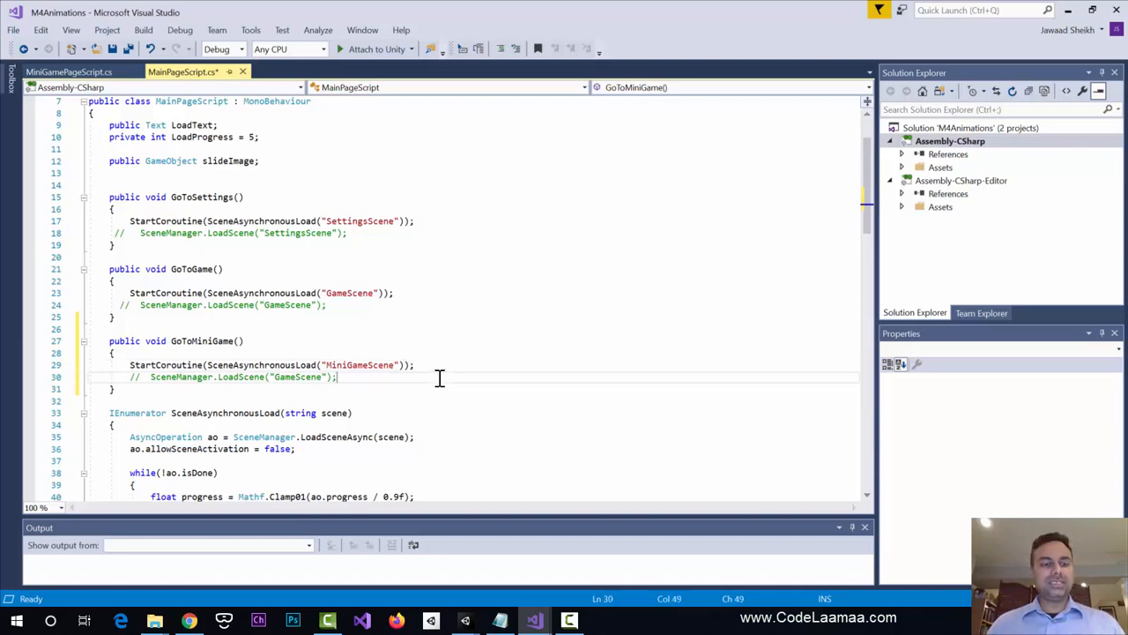
pyautogui.hotkey('ctrl', 's')
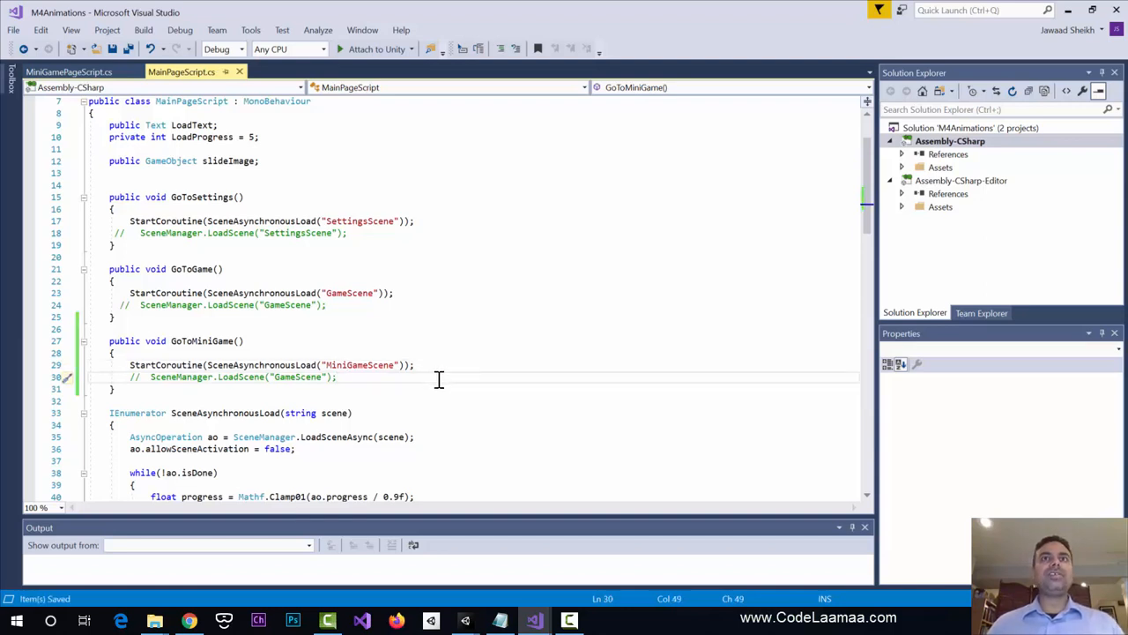
# - Return to Unity, add an On Click event entry to MiniGameButton and set it to Editor And Runtime
pyautogui.click(1069, 10)
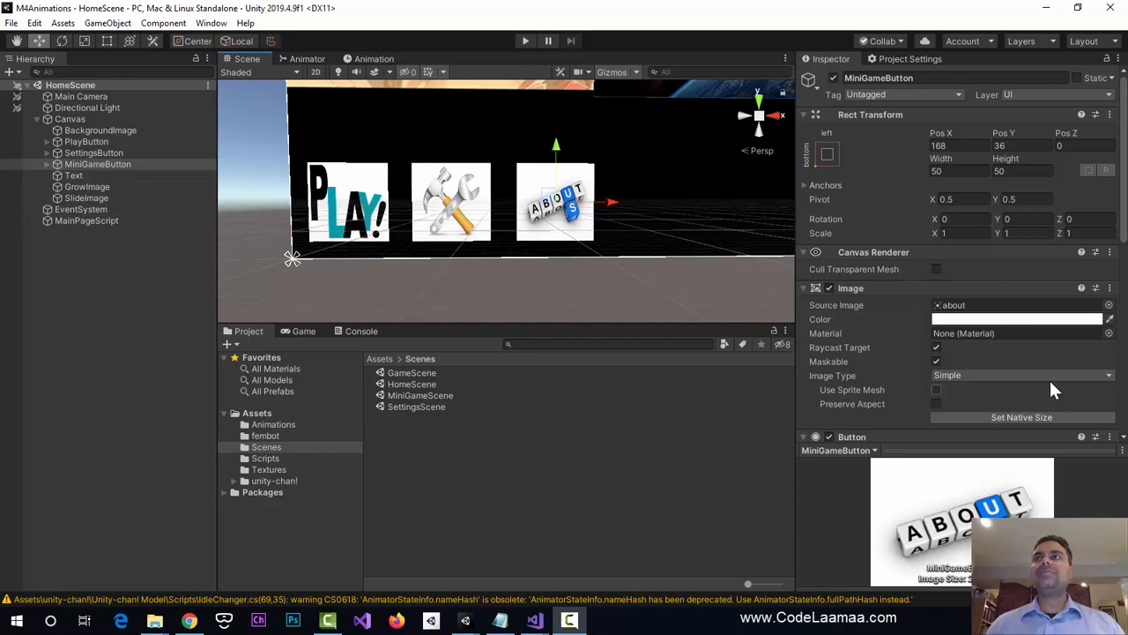
pyautogui.scroll(-8, 1048, 376)
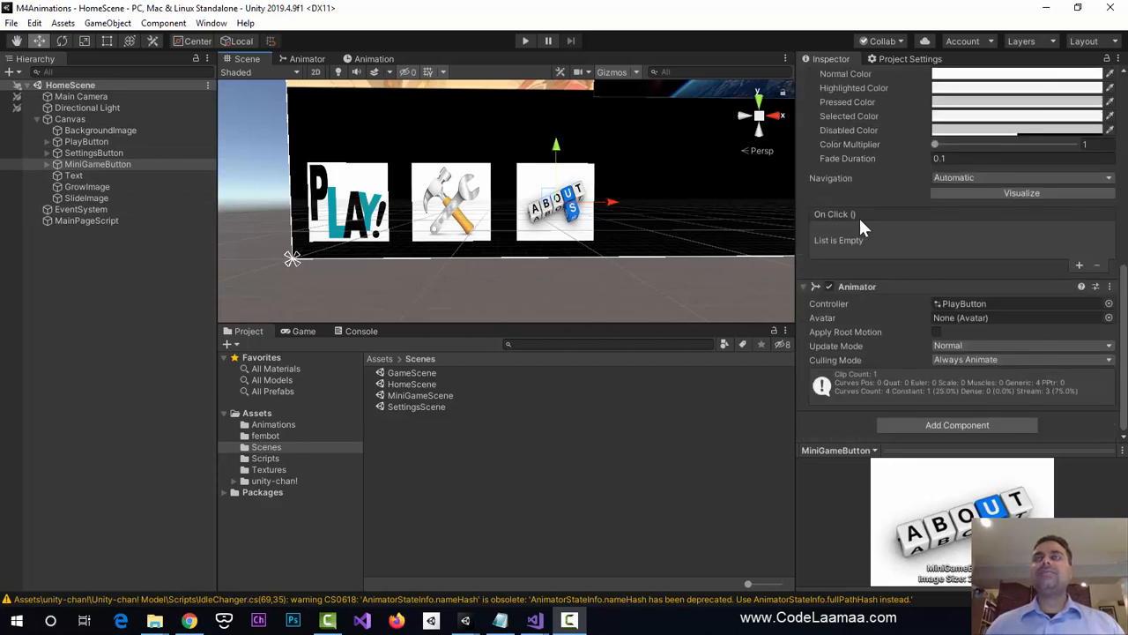
pyautogui.click(1078, 264)
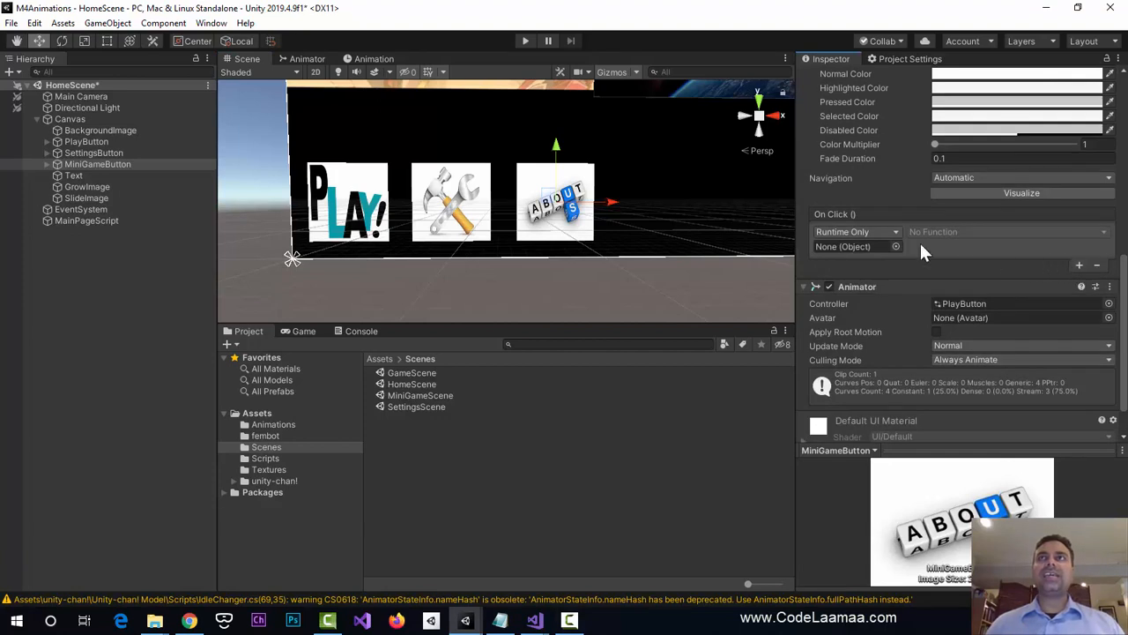
pyautogui.click(889, 233)
pyautogui.click(892, 260)
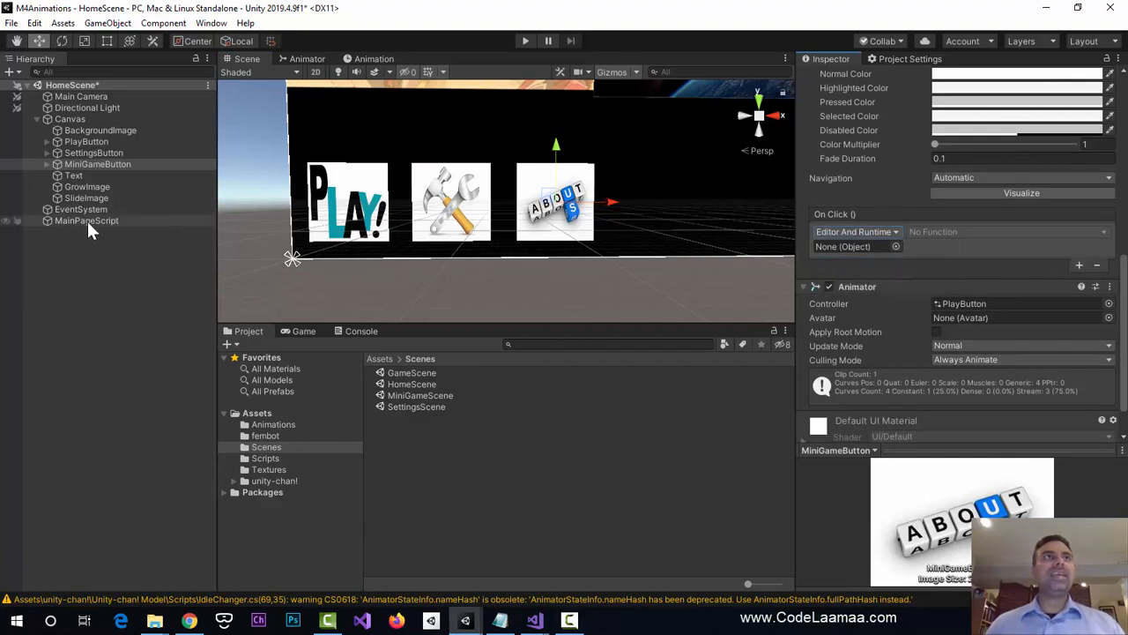
# - Assign MainPageScript as the object of MiniGameButton's On Click event and choose its MainPageScript.GoToMiniGame function
pyautogui.moveTo(86, 221); pyautogui.dragTo(853, 248)
pyautogui.click(995, 229)
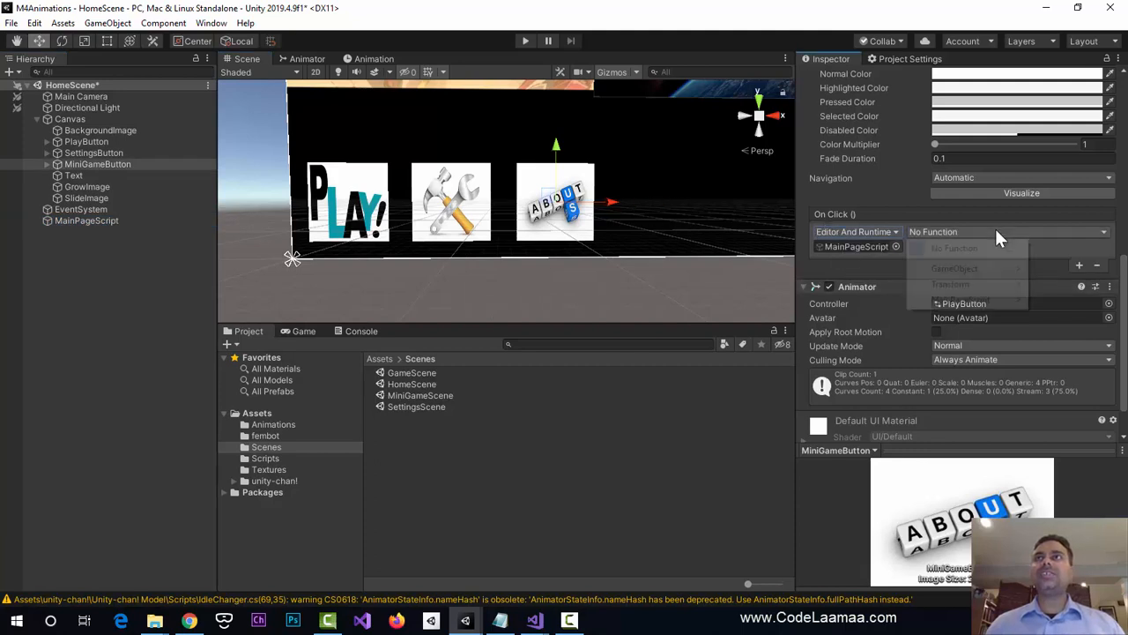
pyautogui.moveTo(963, 299)
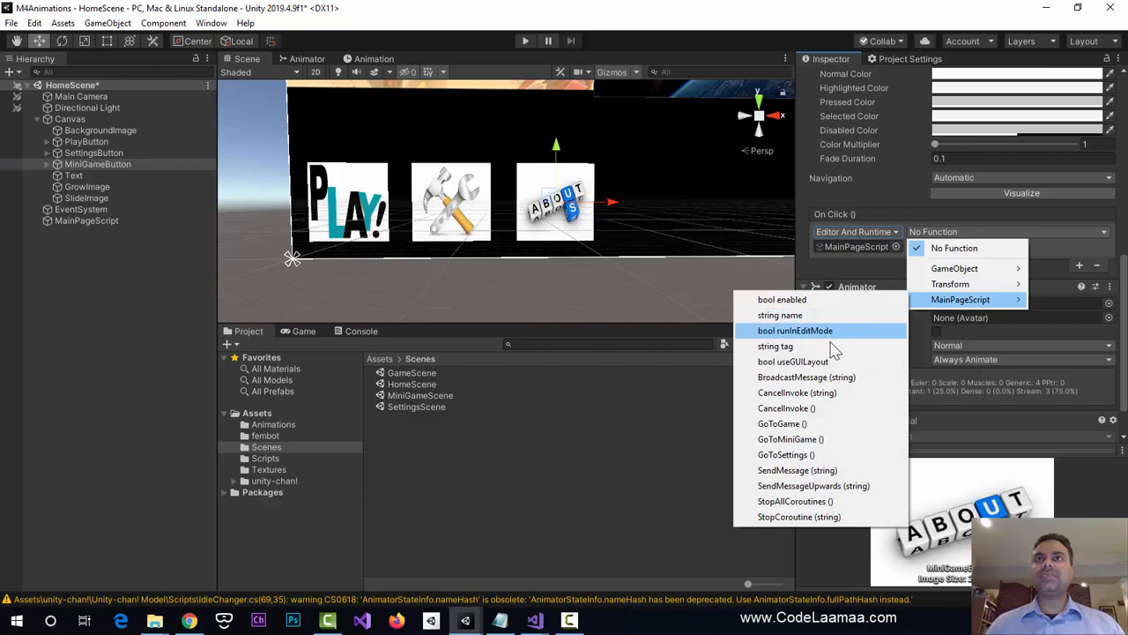
pyautogui.click(815, 440)
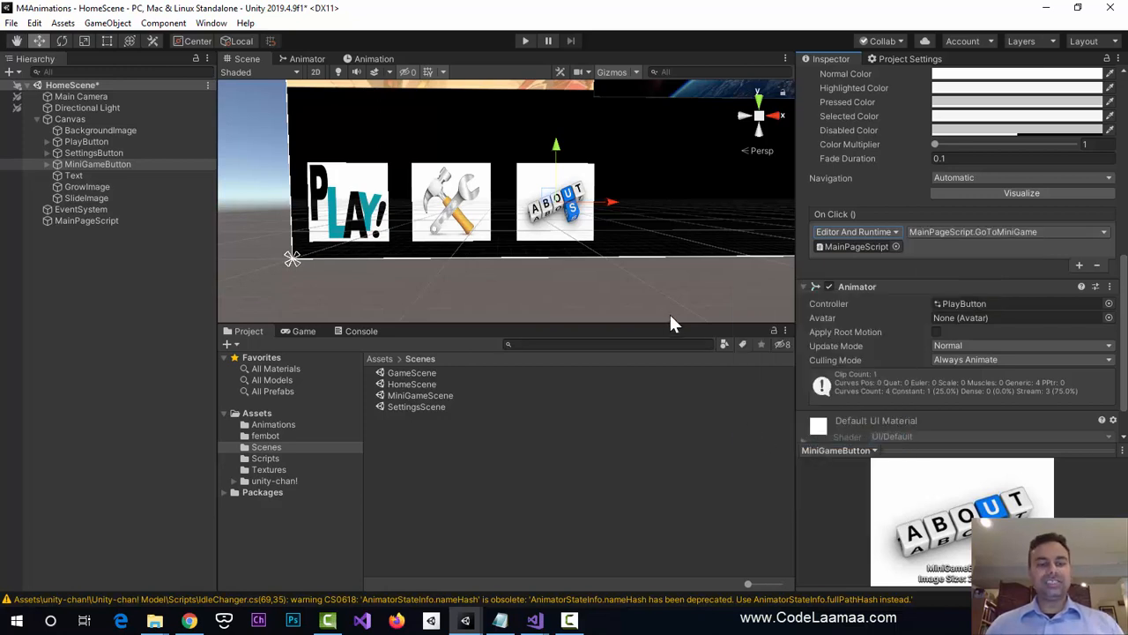
# - Play-test the mini game from HomeScene's About Us button, triggering attacks while fembotidle's Animator states are displayed
pyautogui.click(525, 40)
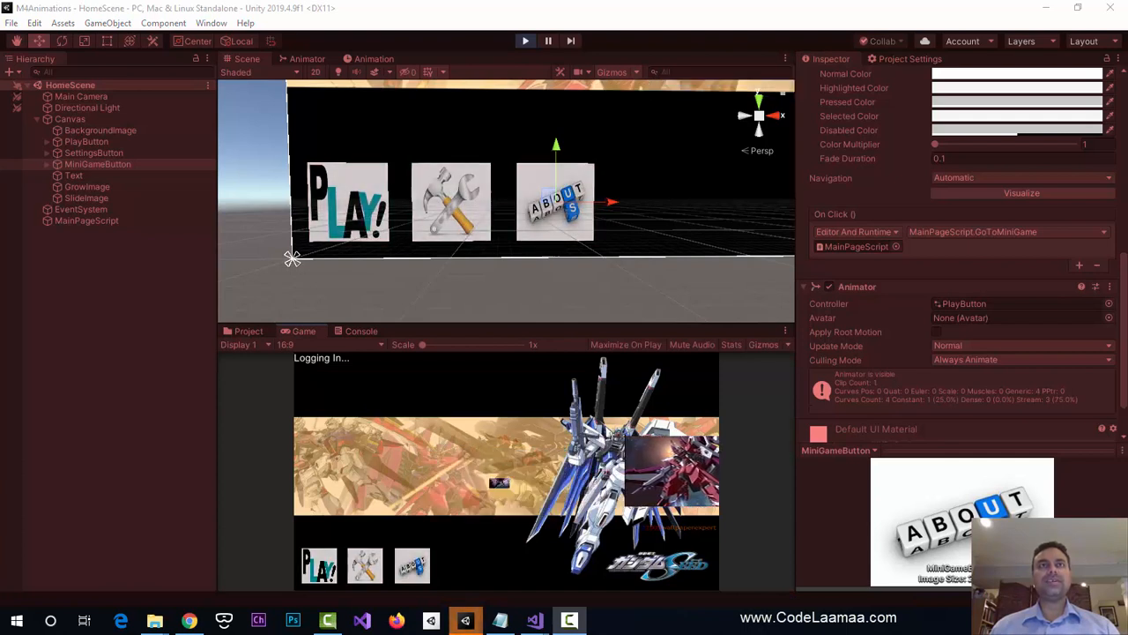
pyautogui.click(419, 568)
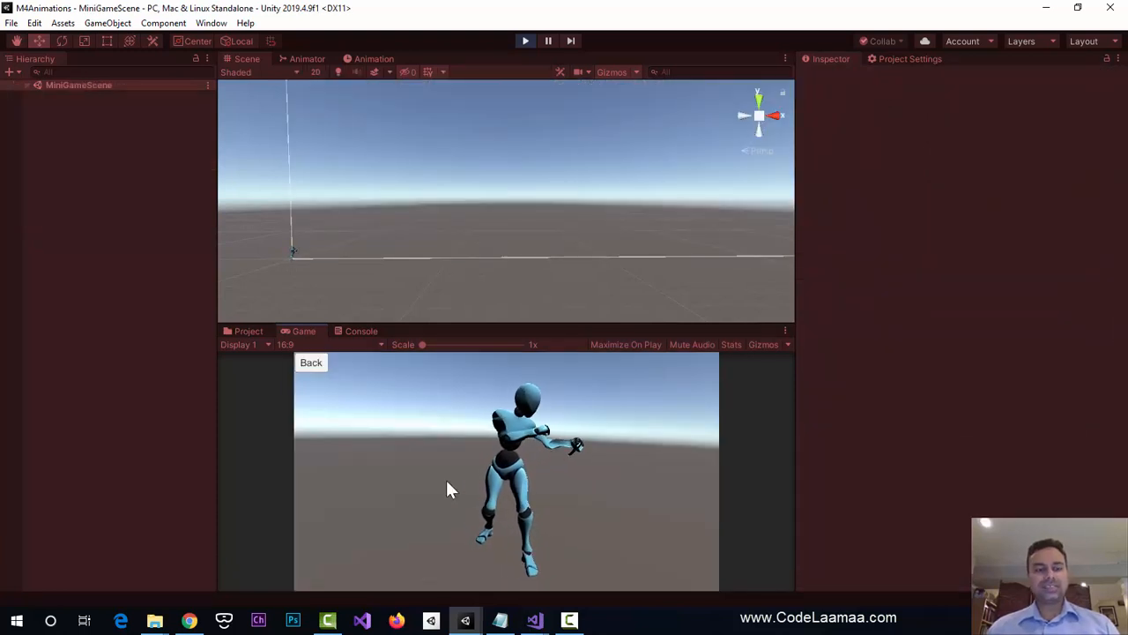
pyautogui.click(305, 60)
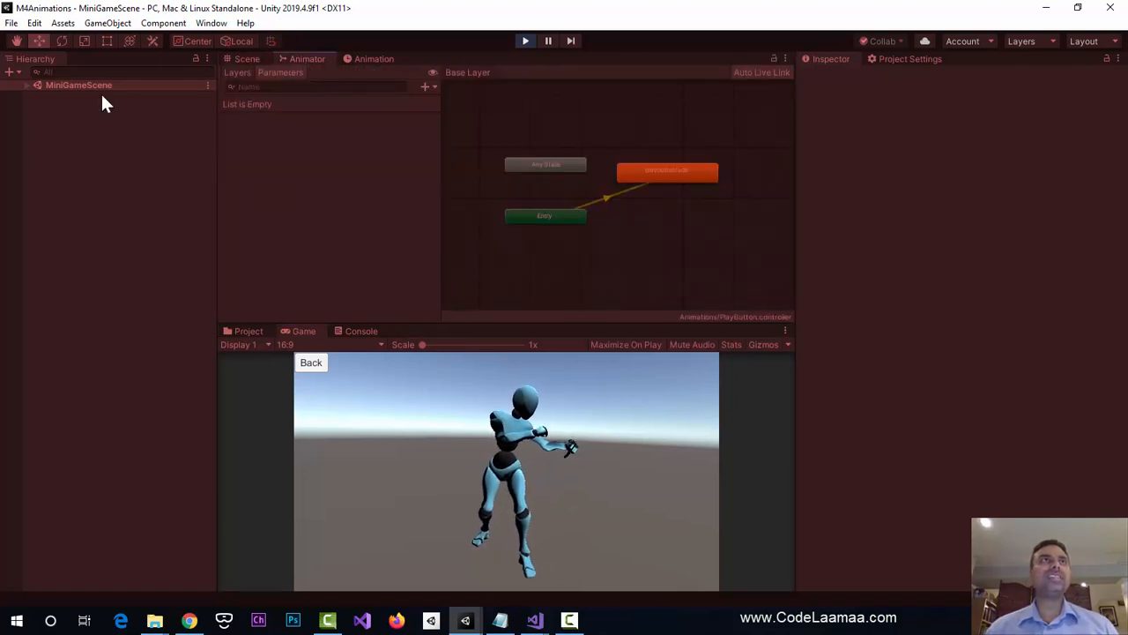
pyautogui.click(26, 85)
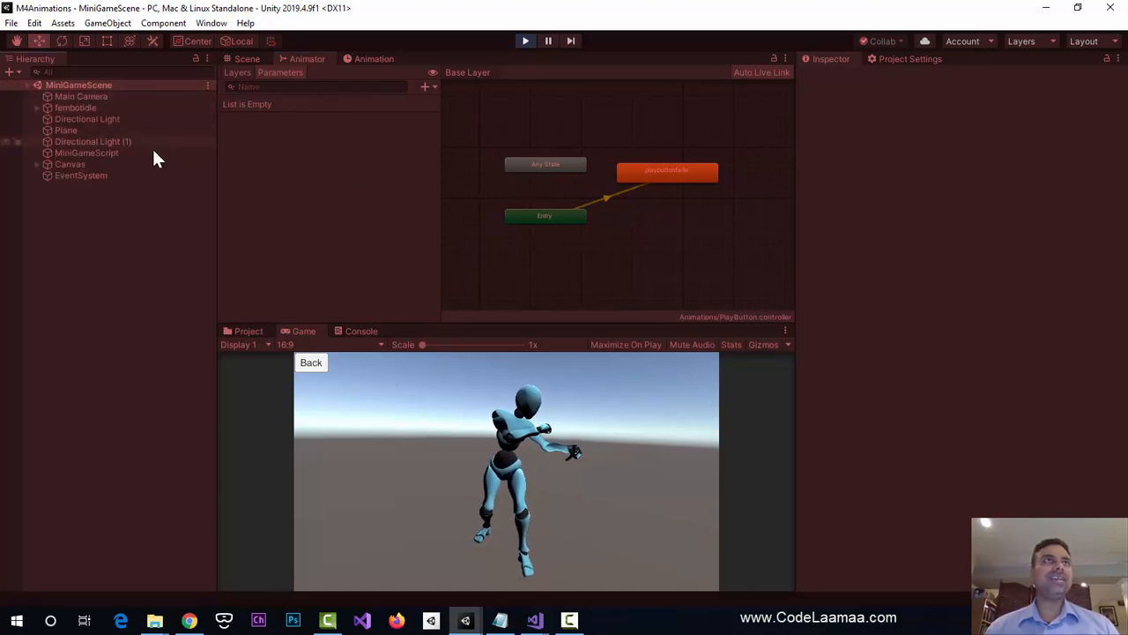
pyautogui.click(76, 108)
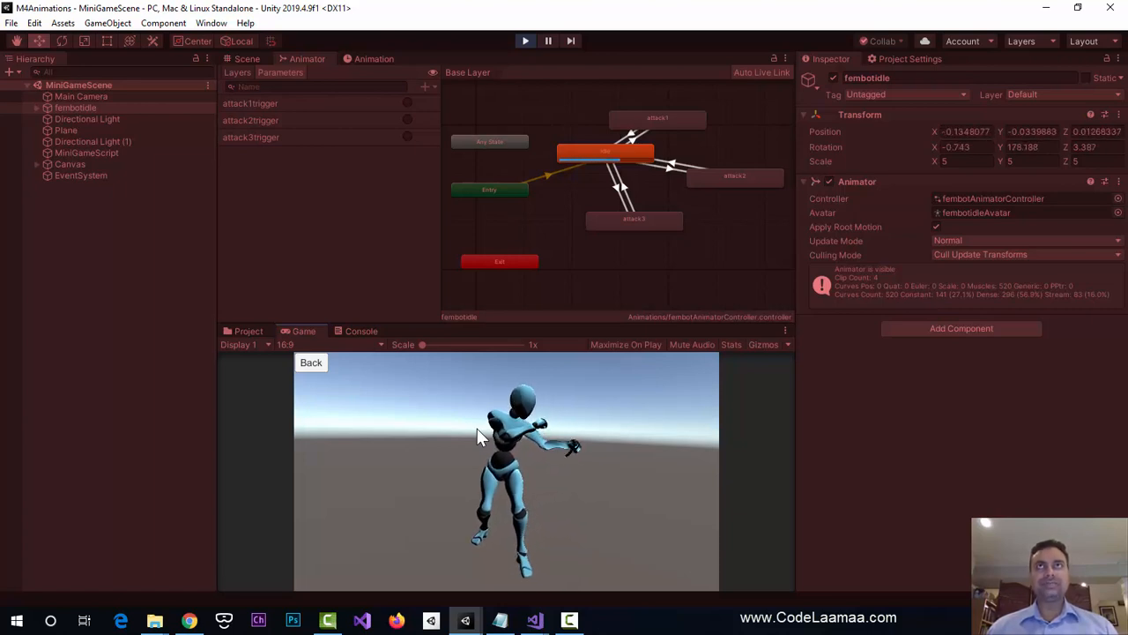
pyautogui.click(477, 437)
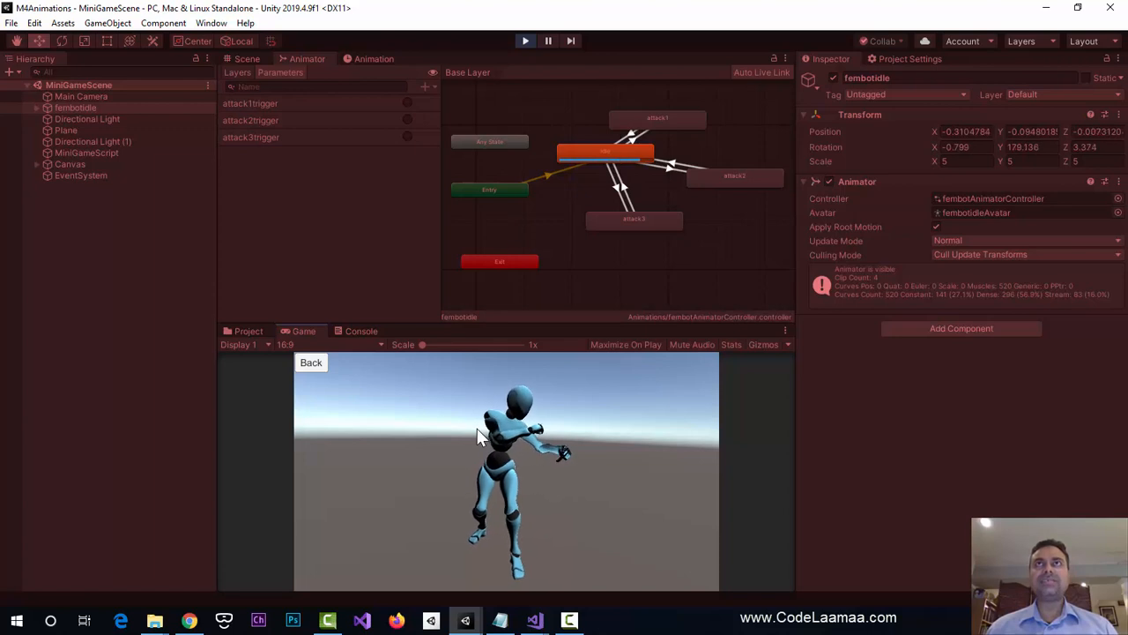
pyautogui.press('2')
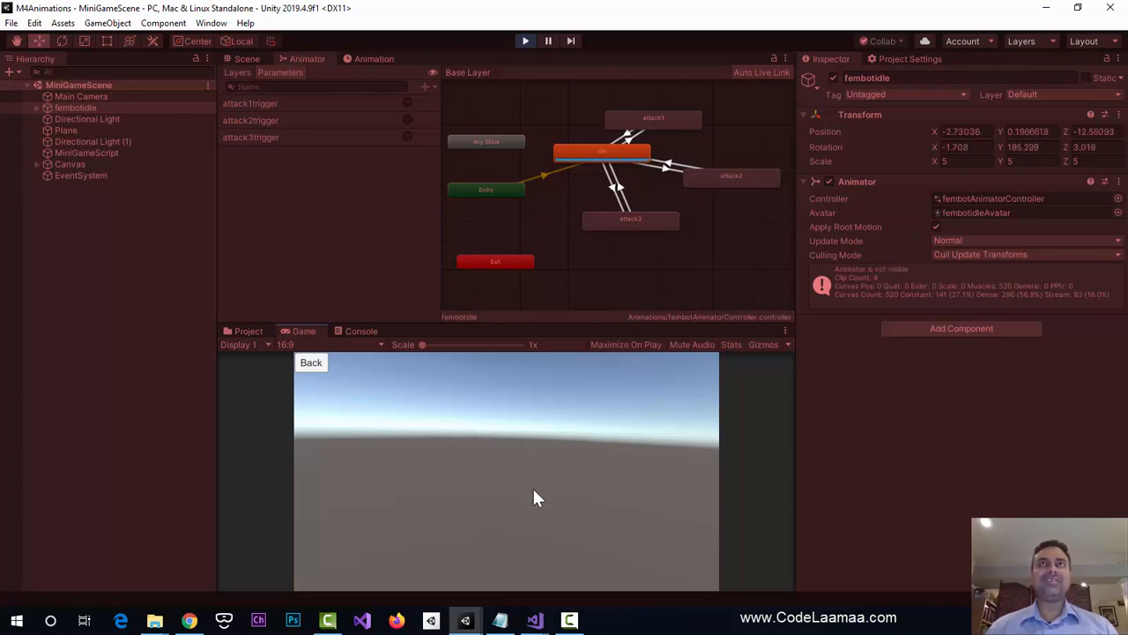
# - Locate fembotidle in the Scene view of the running game and frame it
pyautogui.click(245, 58)
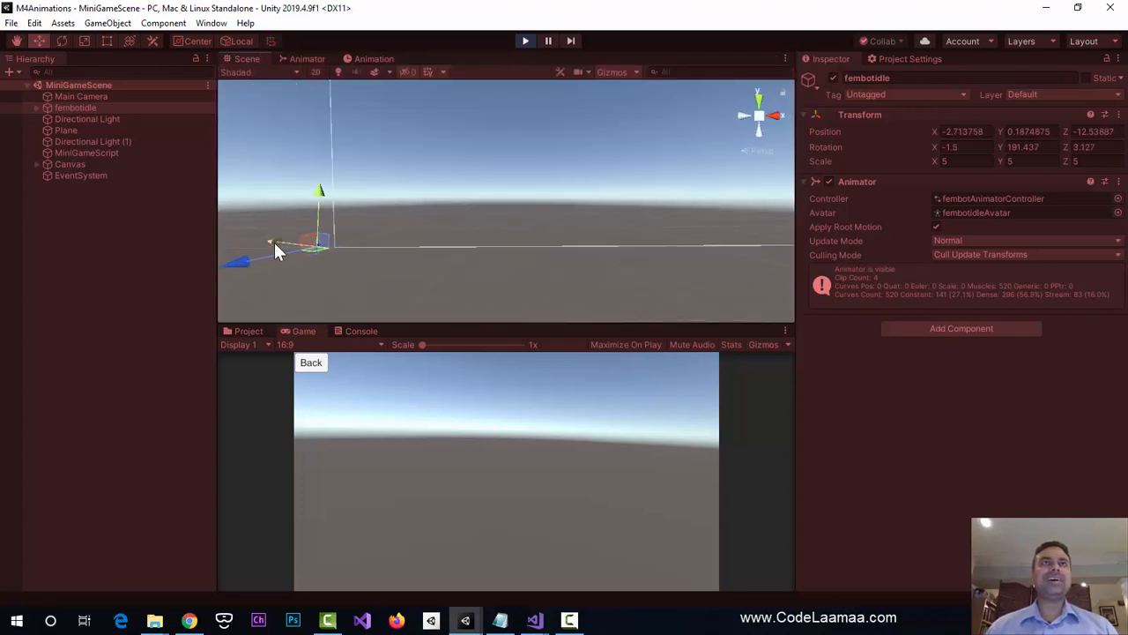
pyautogui.moveTo(275, 251); pyautogui.dragTo(472, 286, button='middle')
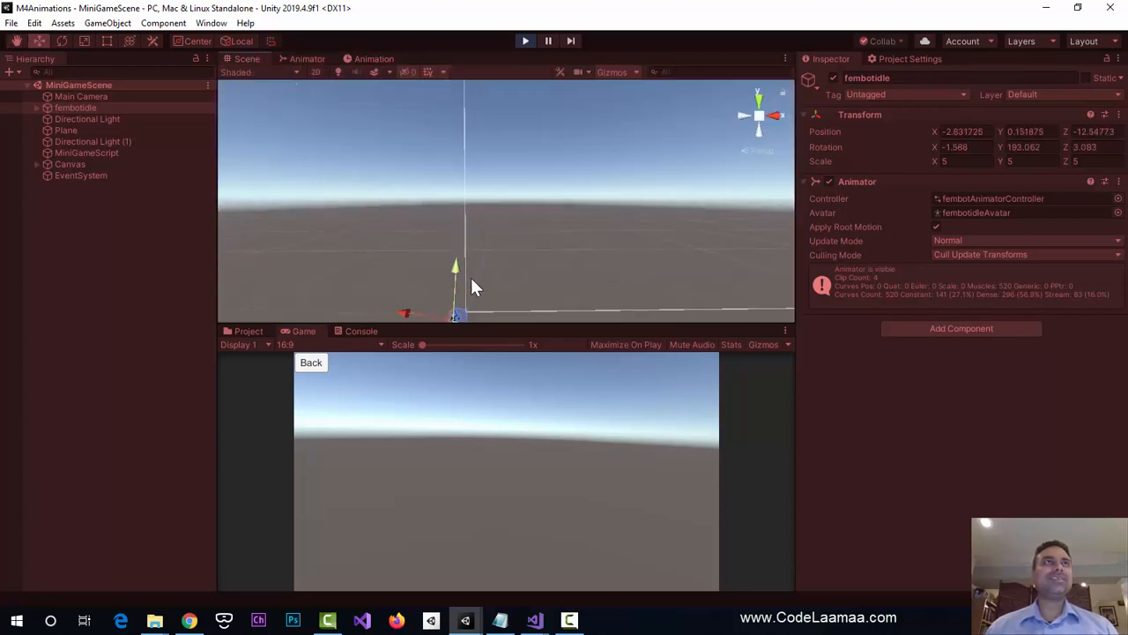
pyautogui.doubleClick(78, 110)
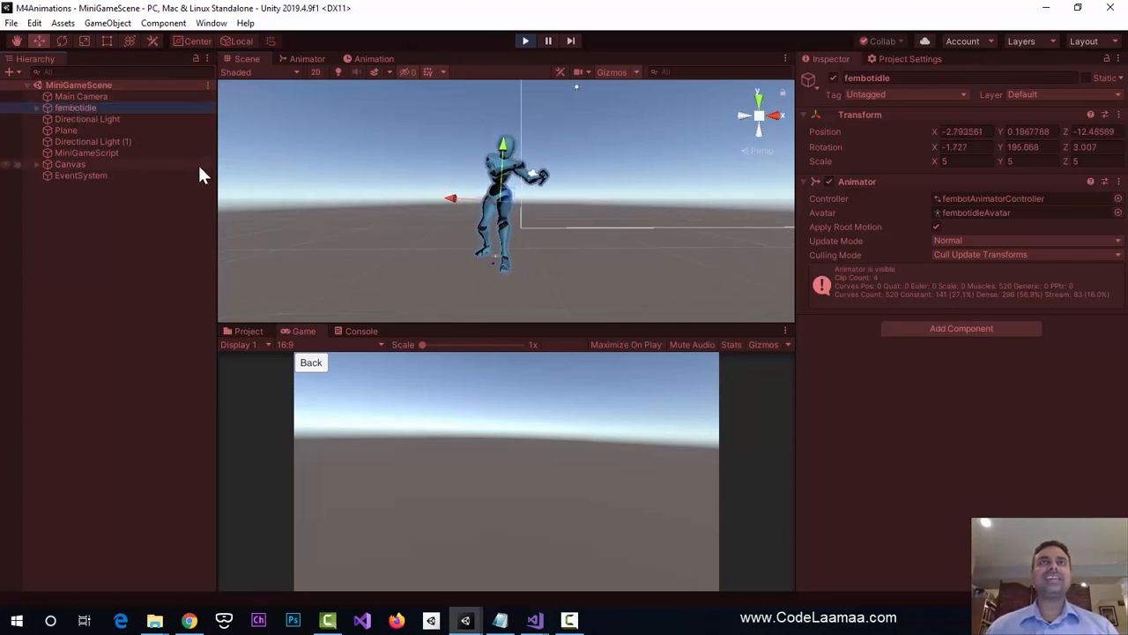
# - Check the attack key triggers in MiniGamePageScript.cs against the fembot Animator parameters, and return to Unity's Scene view
pyautogui.click(363, 58)
pyautogui.click(307, 58)
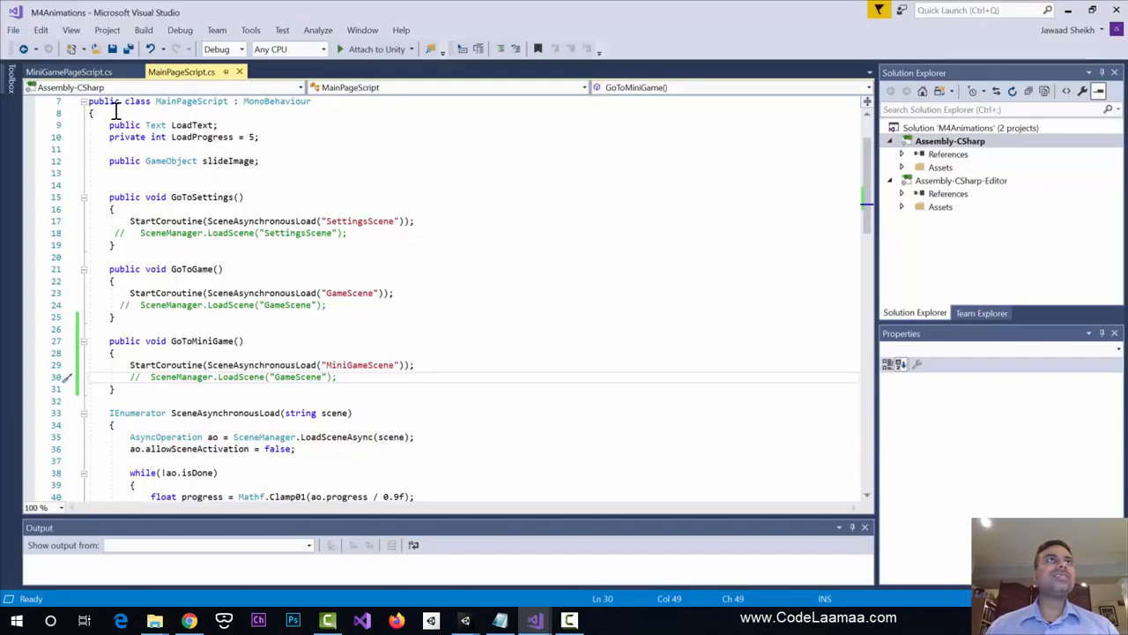
pyautogui.click(68, 71)
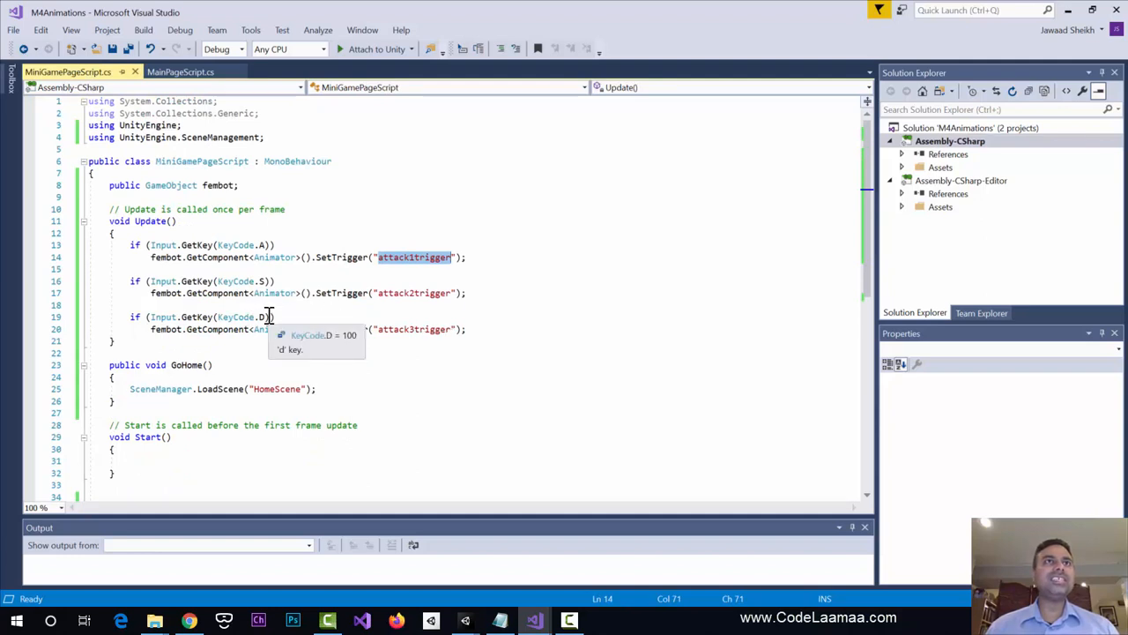
pyautogui.click(1067, 10)
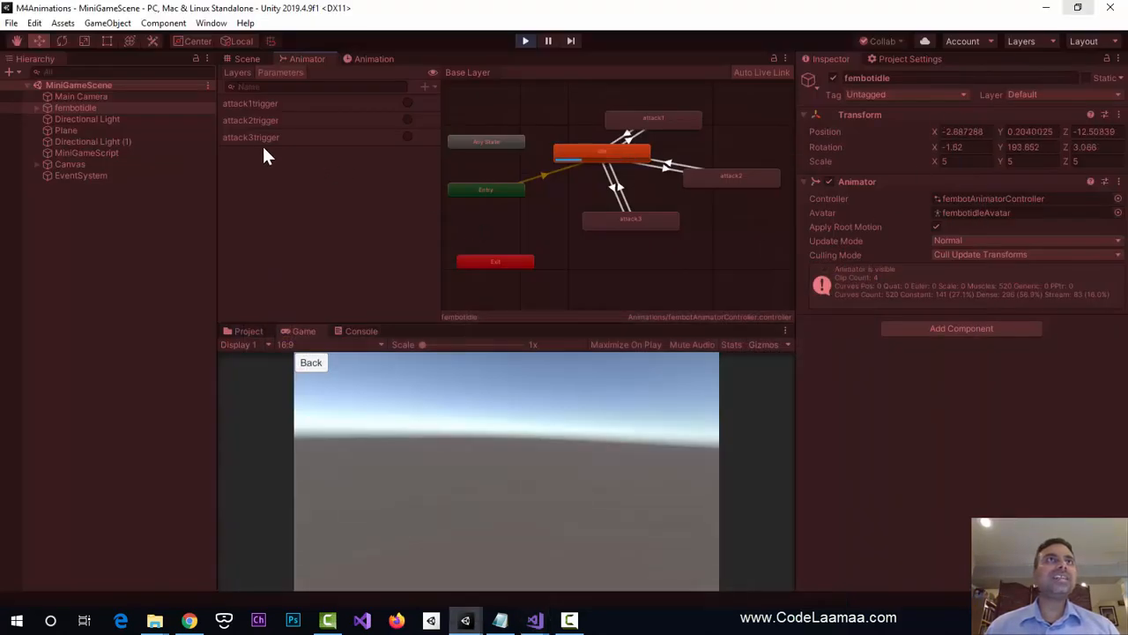
pyautogui.click(598, 193)
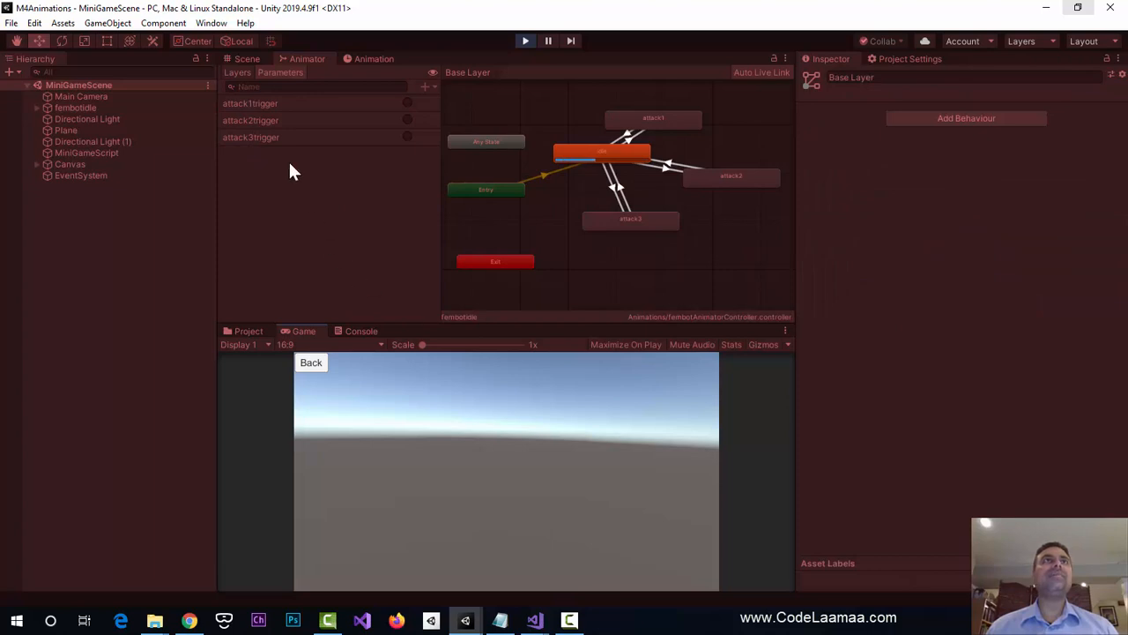
pyautogui.click(246, 59)
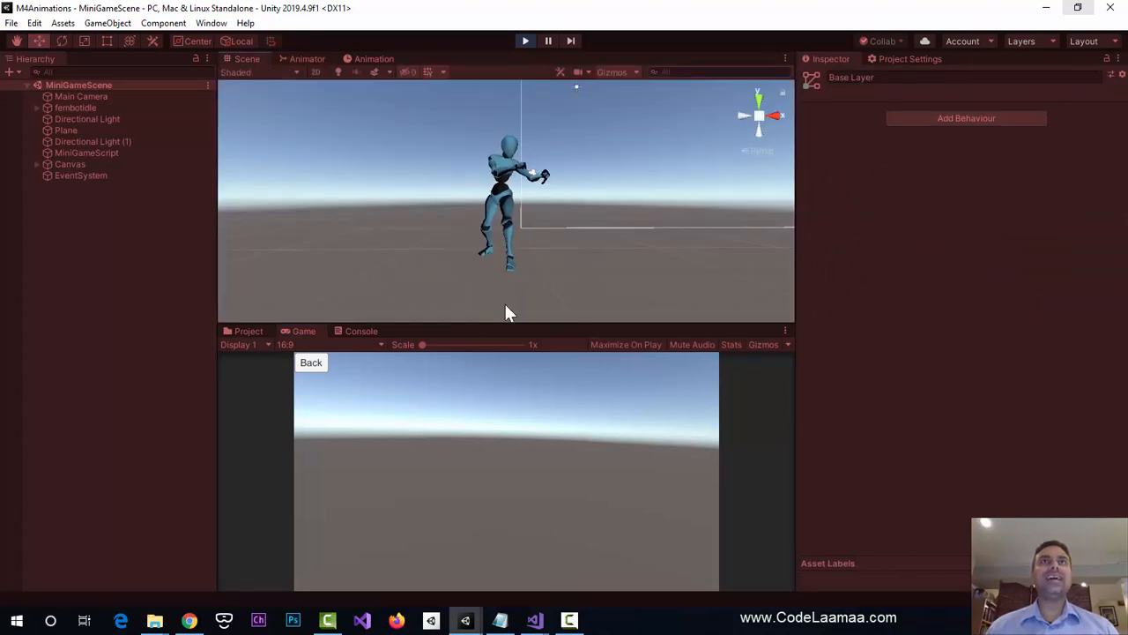